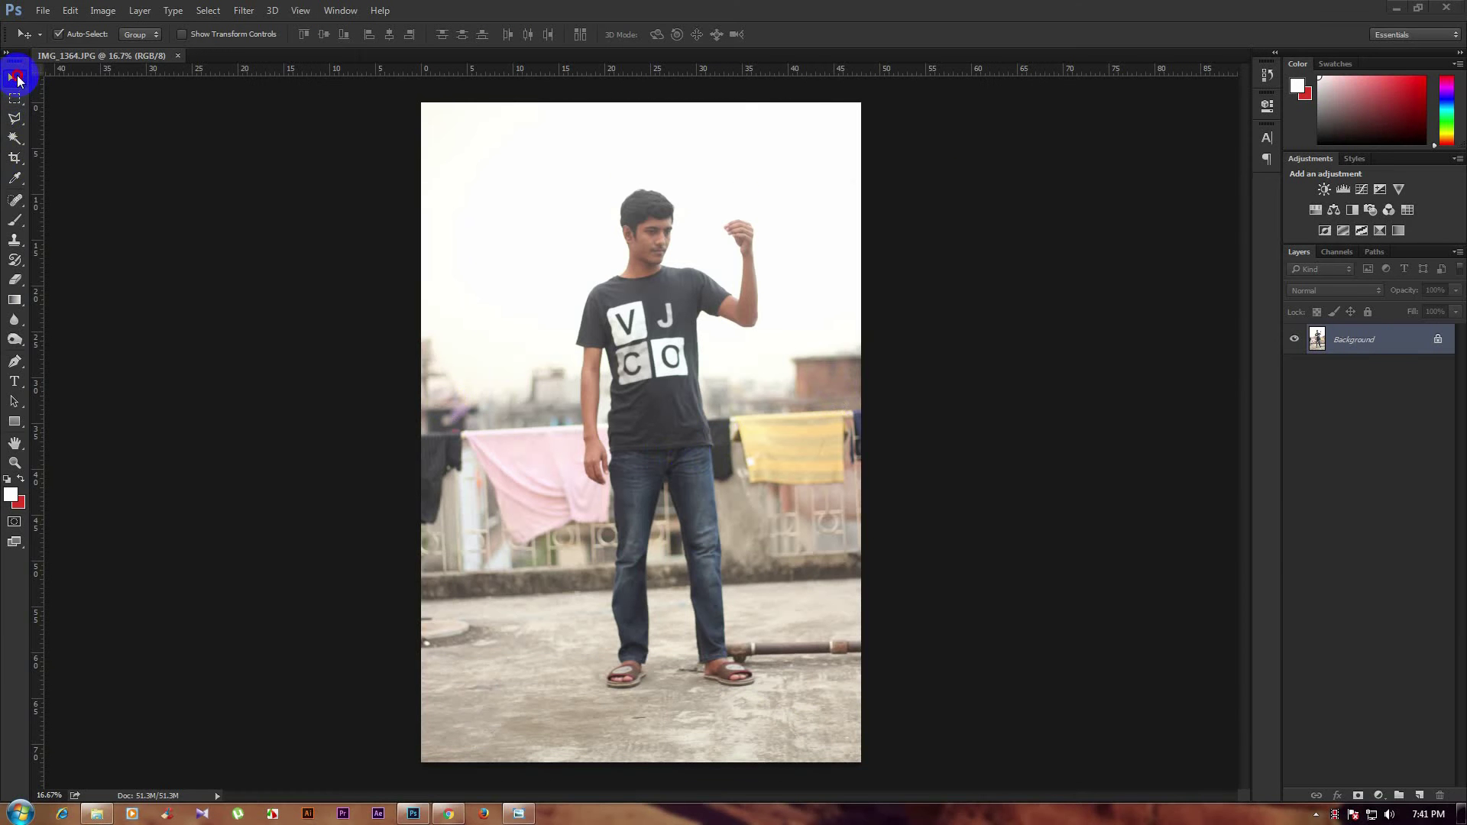
Switch to the Pen tool and zoom in on the man's lowered hand and fingertips.
key("b")
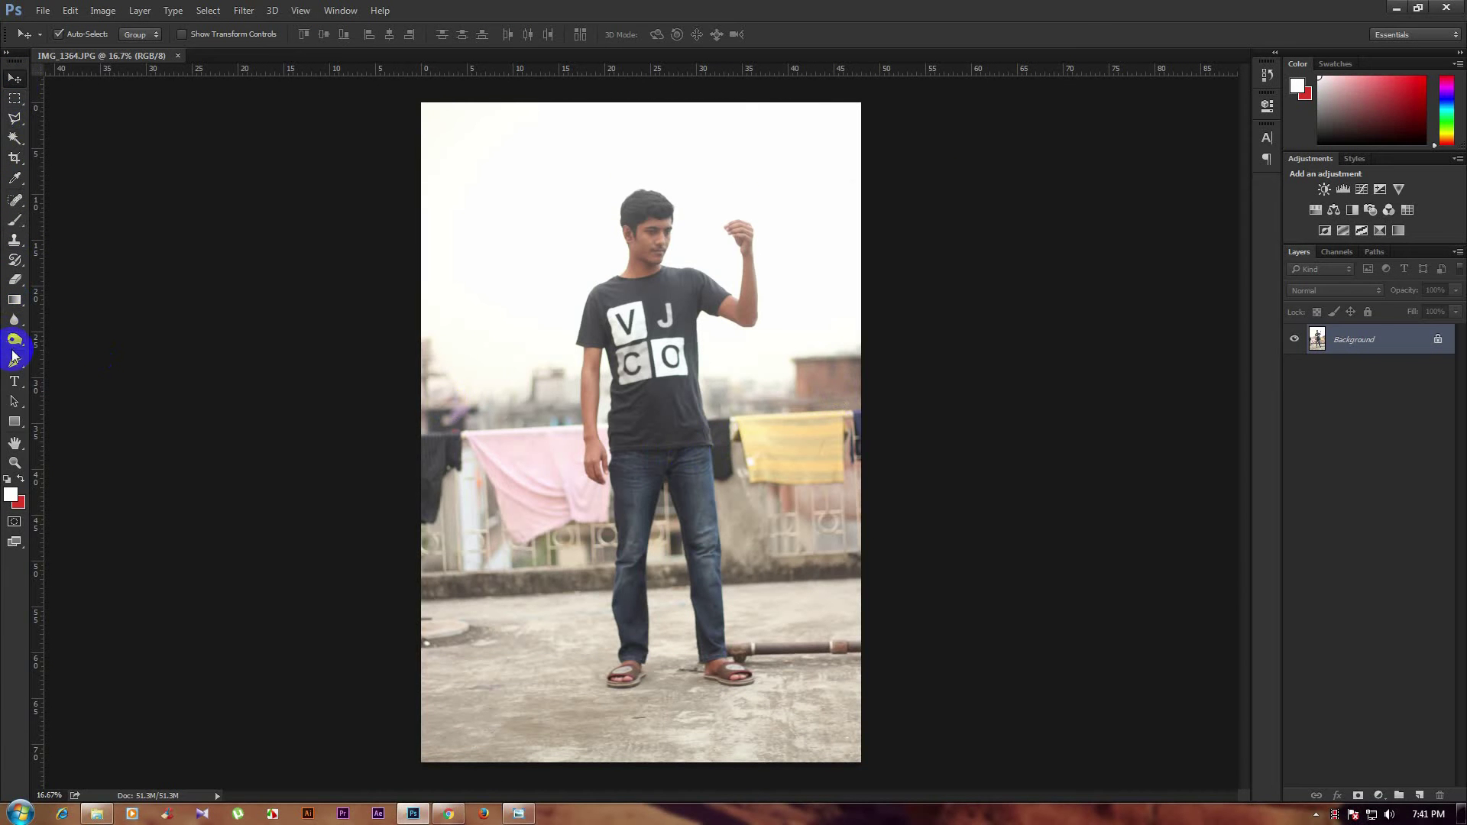
key("p")
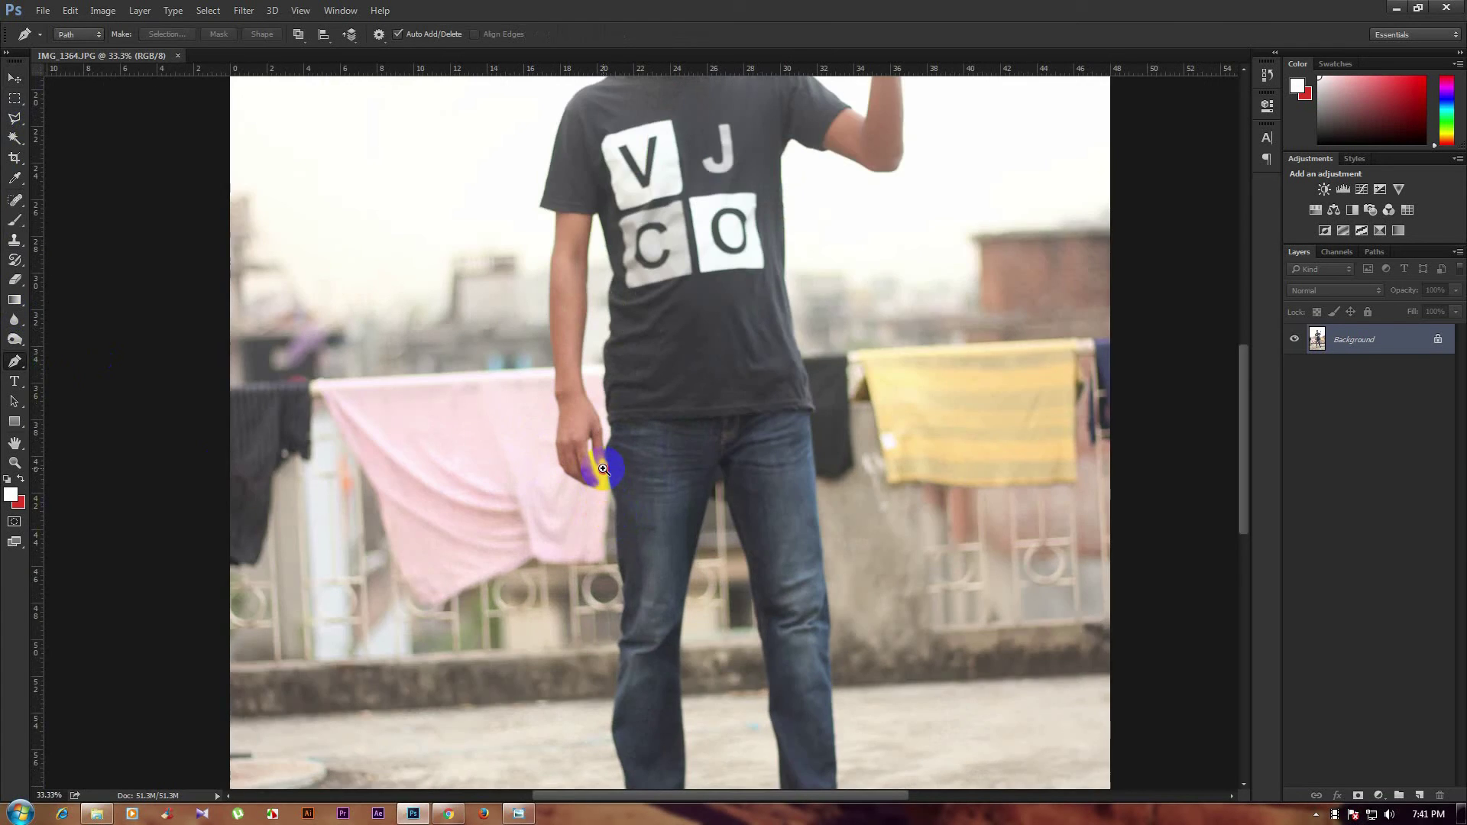
left_click_drag(573, 405, 604, 470)
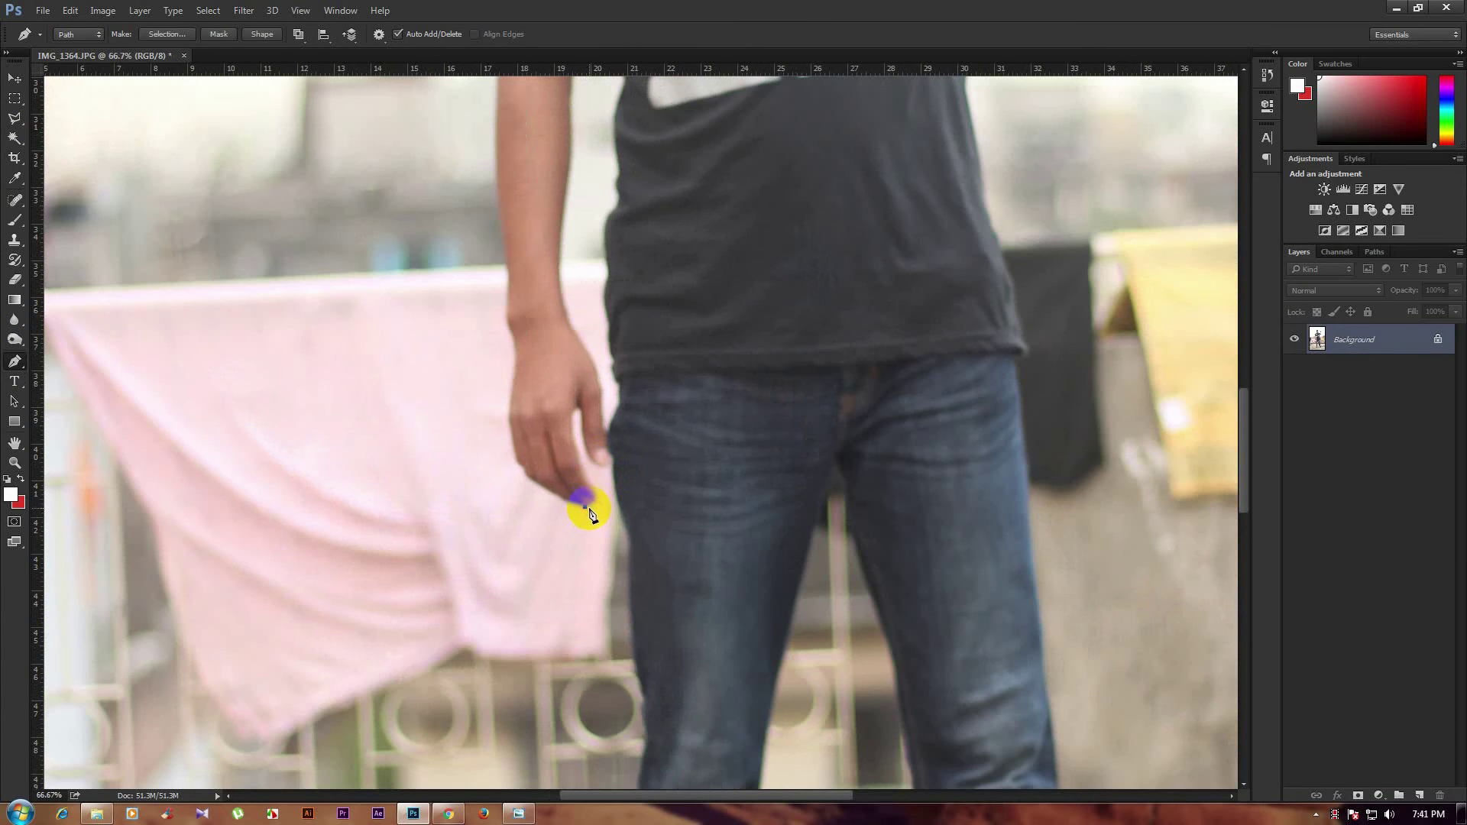
left_click_drag(558, 499, 571, 502)
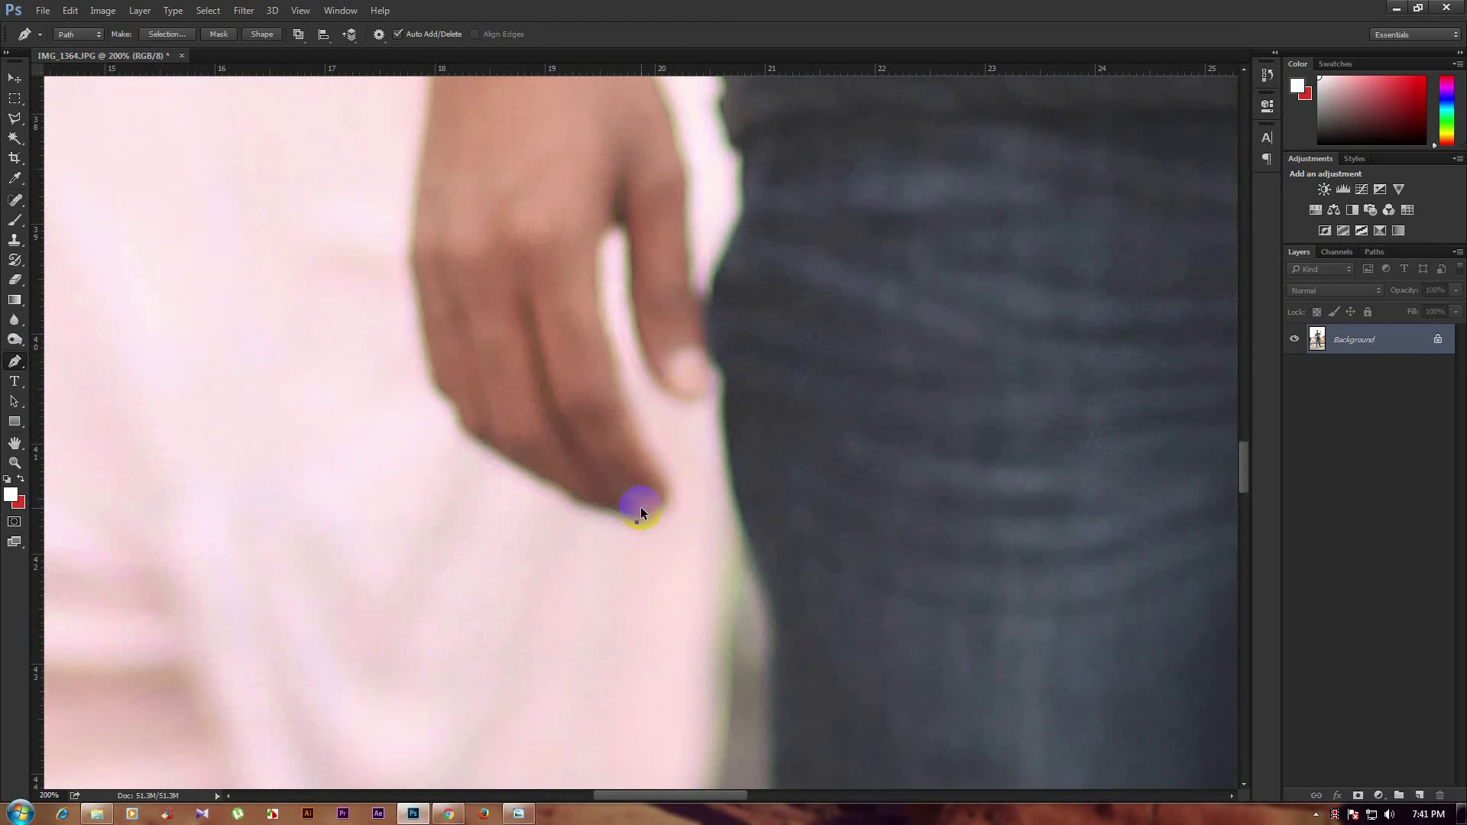
Start the outline path at the fingertip and trace along the finger and up the arm edge.
left_click(641, 509, "ctrl")
left_click_drag(587, 493, 555, 488)
left_click(530, 468)
scroll(471, 428, "down", 2)
scroll(695, 481, "up", 4)
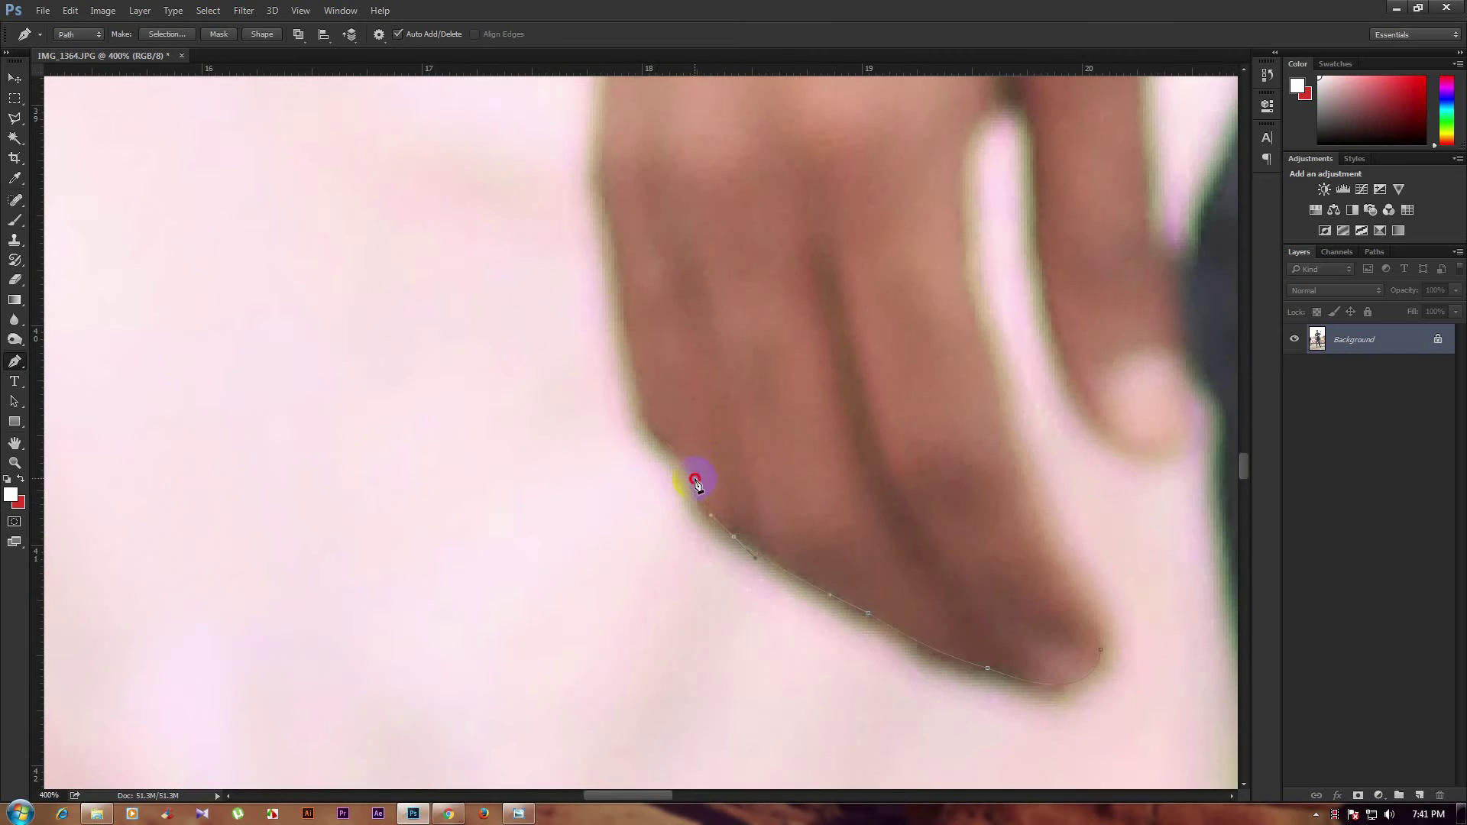
scroll(626, 470, "up", 3)
scroll(550, 268, "up", 3)
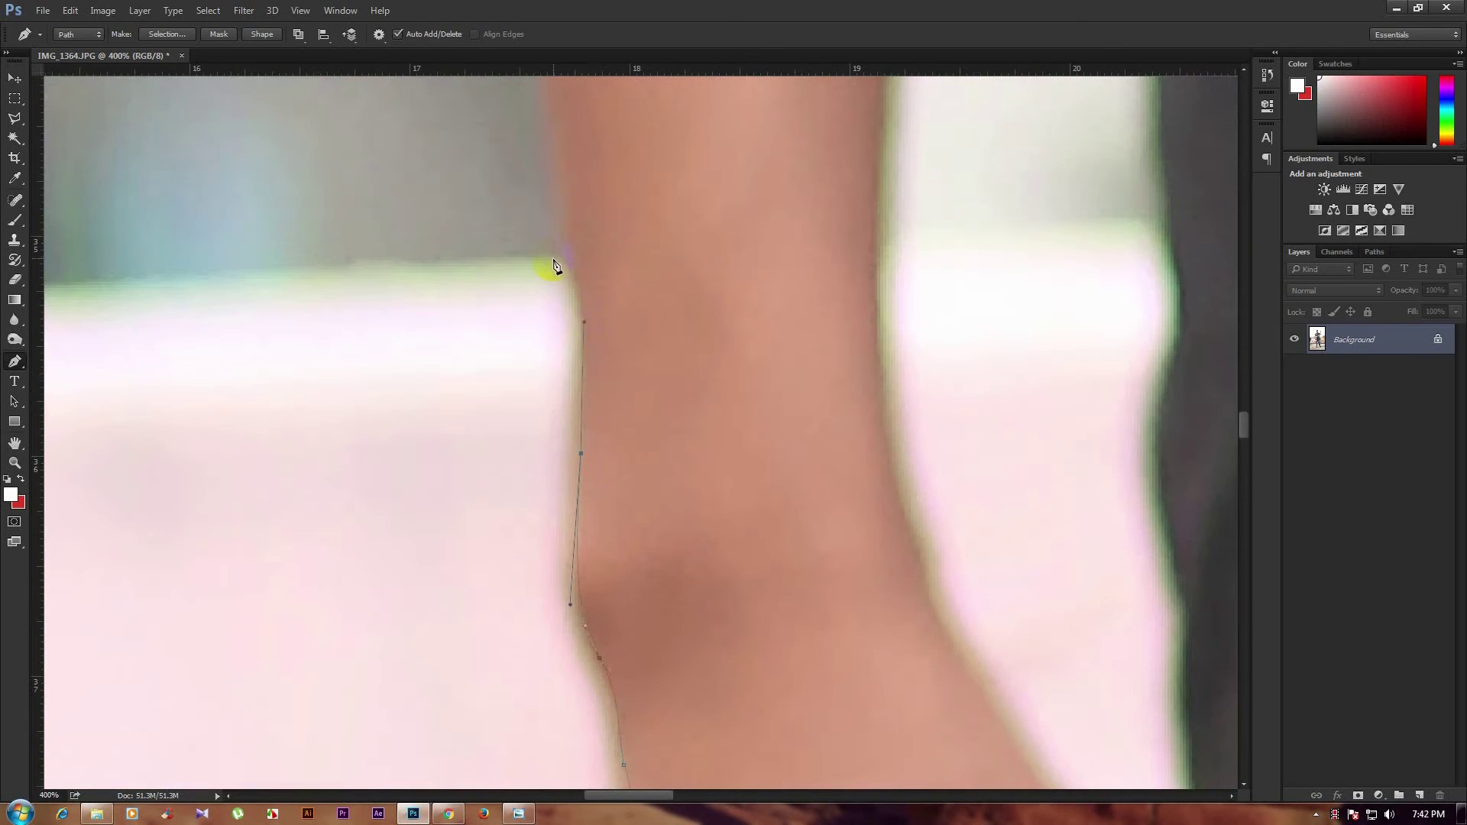
scroll(442, 203, "up", 3)
scroll(496, 184, "up", 3)
left_click_drag(524, 173, 601, 134)
Continue the path along the shoulder edge and curve it over the shoulder top.
scroll(535, 306, "up", 3)
scroll(573, 370, "up", 3)
scroll(519, 175, "up", 3)
scroll(573, 394, "up", 5)
scroll(616, 587, "up", 5)
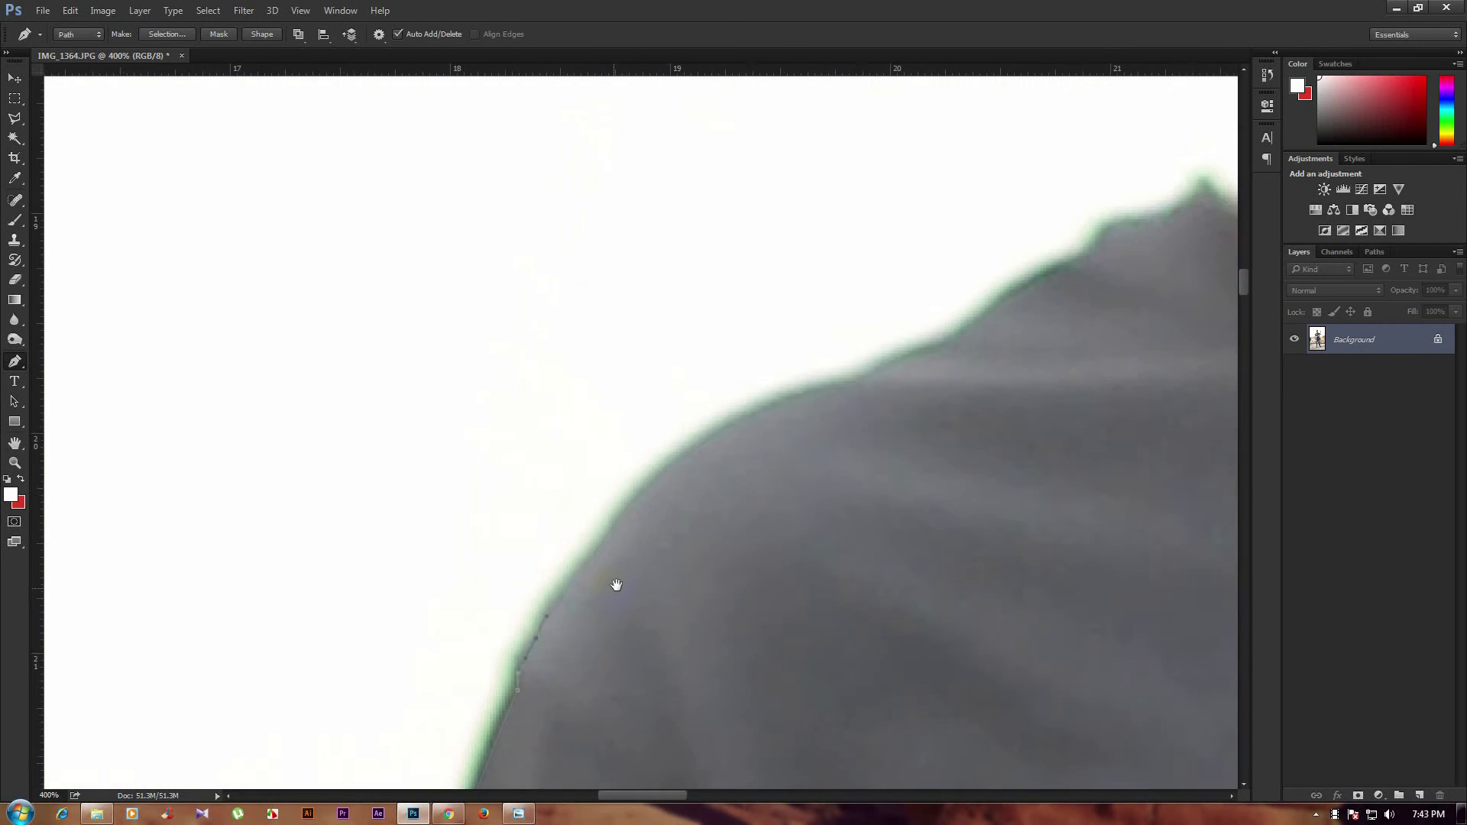
left_click(689, 479)
left_click(771, 442)
left_click_drag(879, 351, 895, 358)
Trace the path up the neck and ear and along the back of the head.
scroll(901, 412, "up", 3)
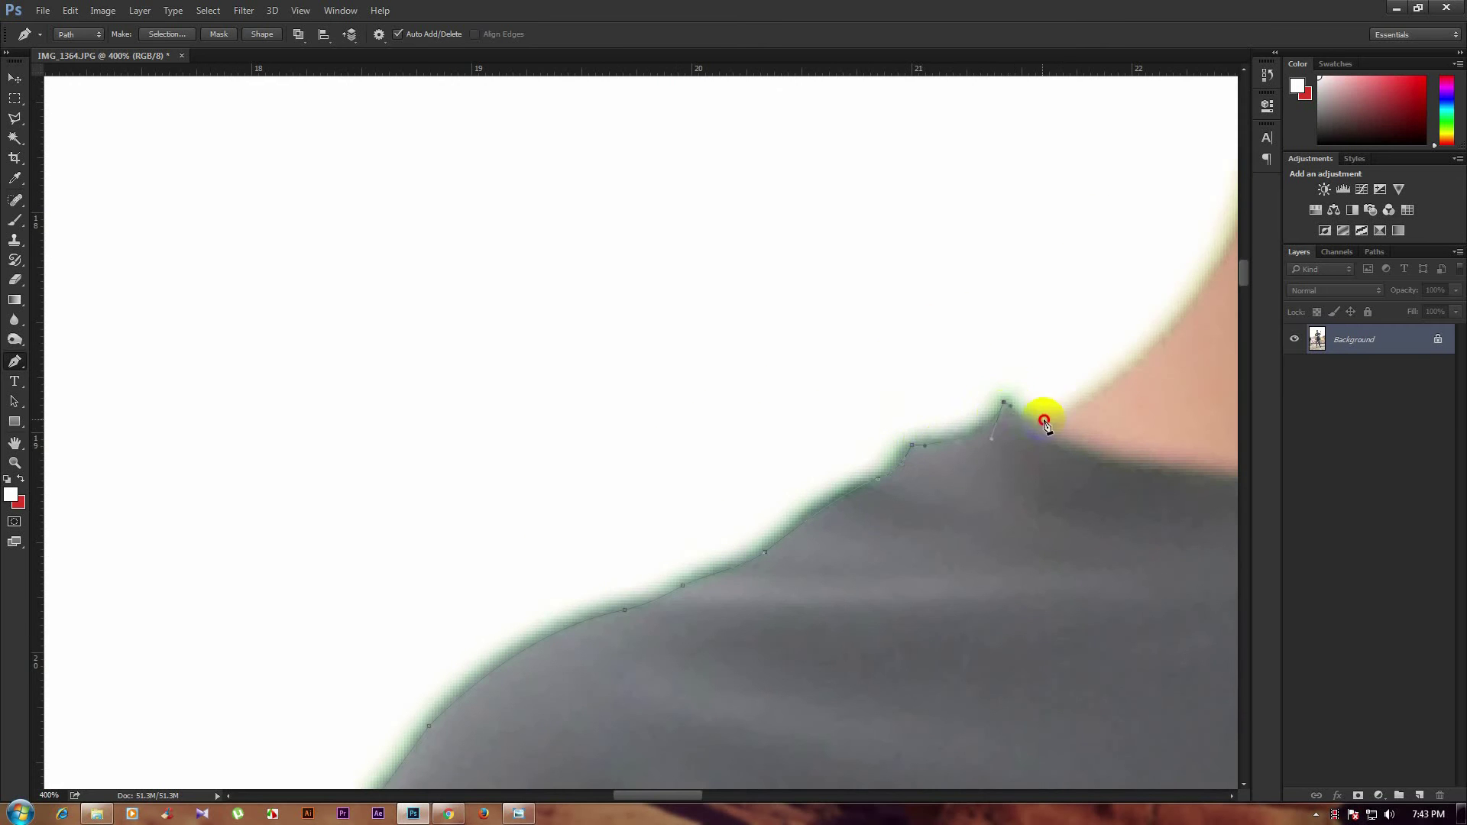
scroll(1045, 423, "right", 6)
scroll(1044, 423, "up", 4)
scroll(918, 492, "up", 5)
scroll(955, 255, "up", 3)
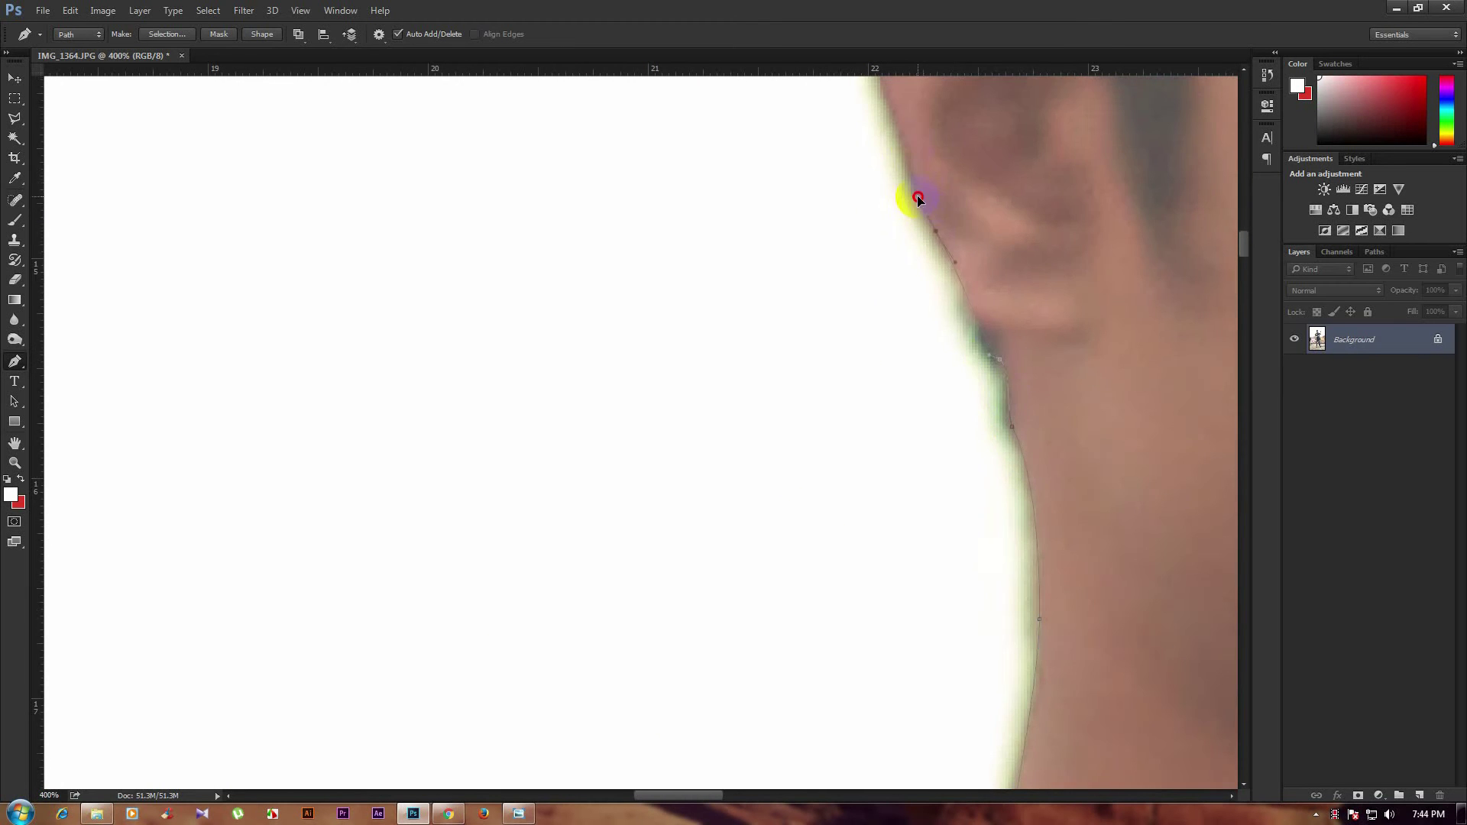
scroll(918, 195, "up", 3)
left_click(905, 164)
scroll(905, 163, "up", 4)
left_click(895, 301)
scroll(895, 302, "up", 3)
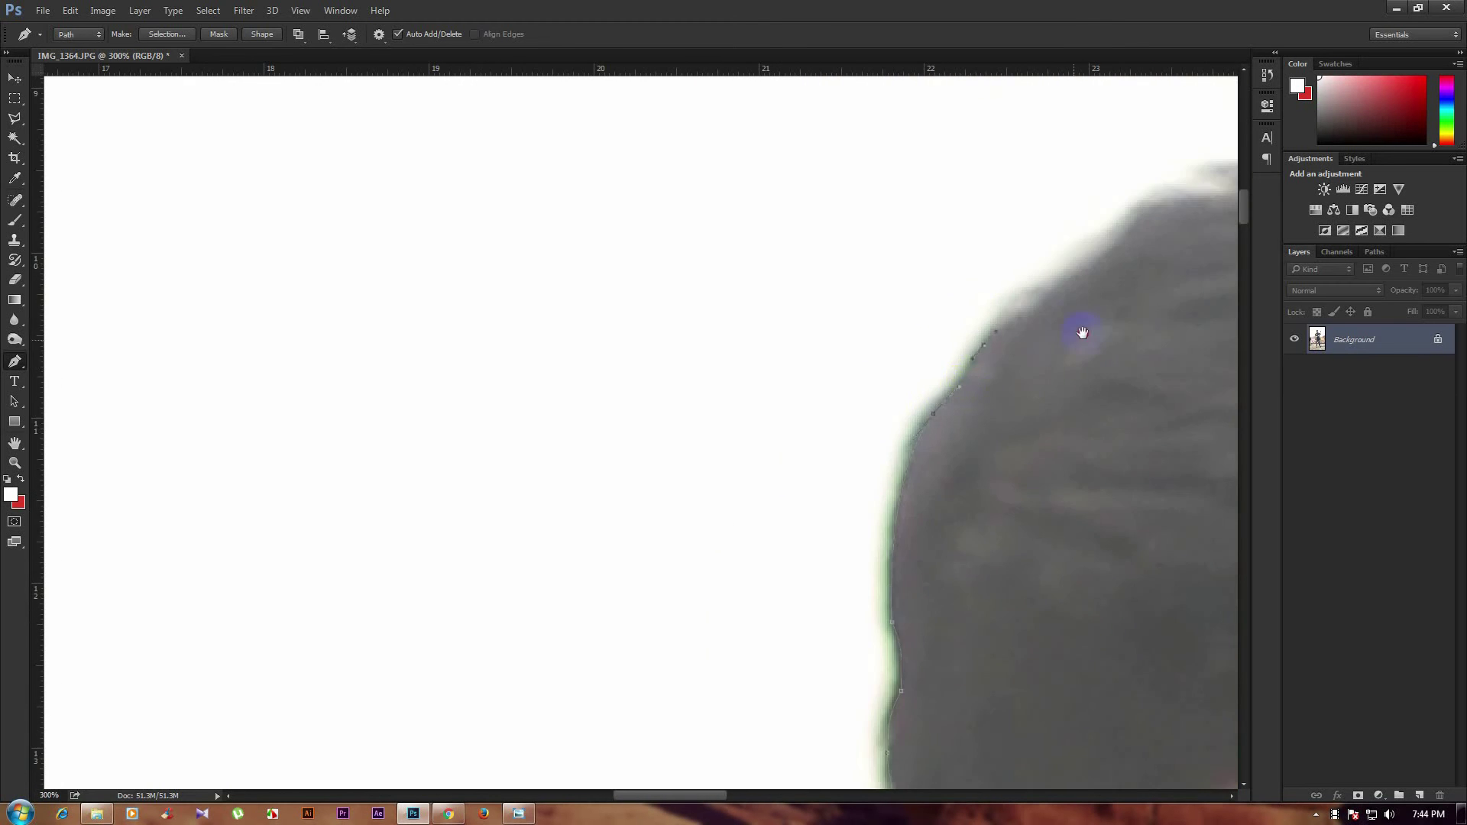
scroll(1081, 327, "right", 3)
scroll(1100, 301, "right", 3)
scroll(1006, 357, "down", 1)
Trace the hair outline down to the forehead.
left_click(901, 305)
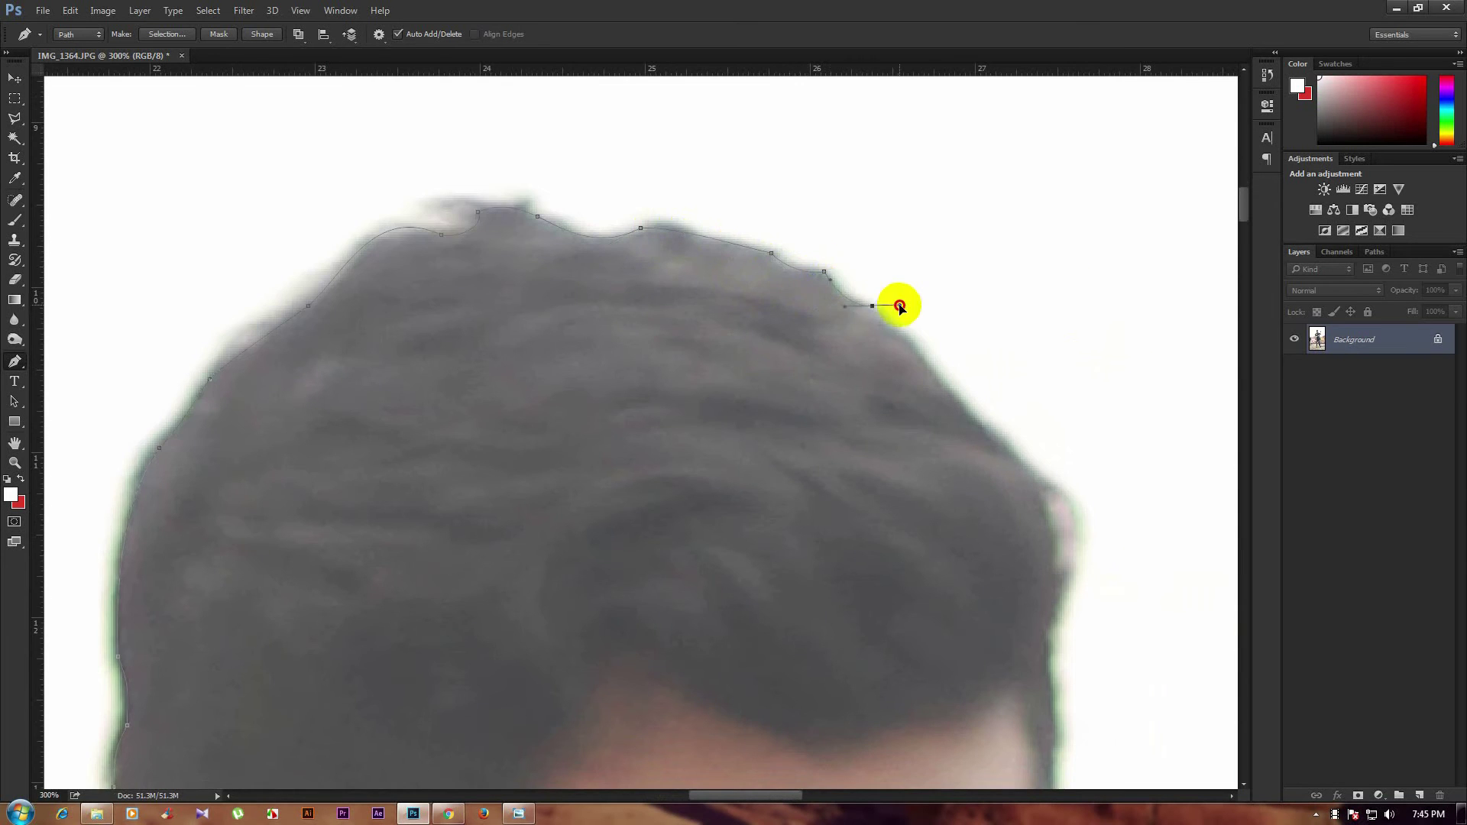
scroll(917, 393, "up", 1)
scroll(917, 393, "down", 5)
left_click(918, 393)
scroll(901, 515, "down", 3)
left_click(886, 613)
scroll(886, 614, "down", 3)
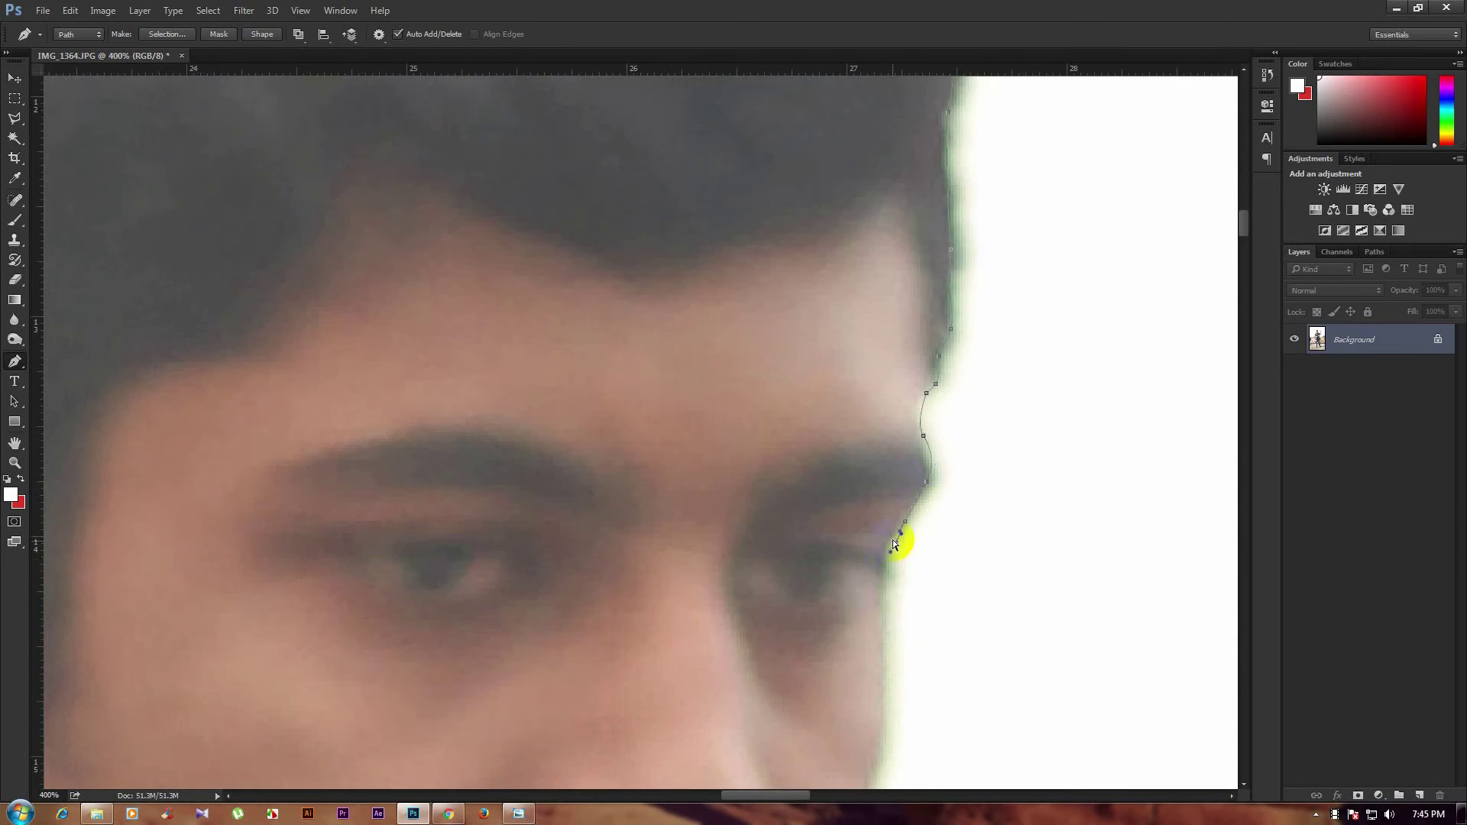
scroll(907, 547, "down", 5)
Trace the face edge, cheek and chin down to where the neck meets the shoulder.
left_click(924, 410)
scroll(925, 410, "down", 4)
left_click(894, 472)
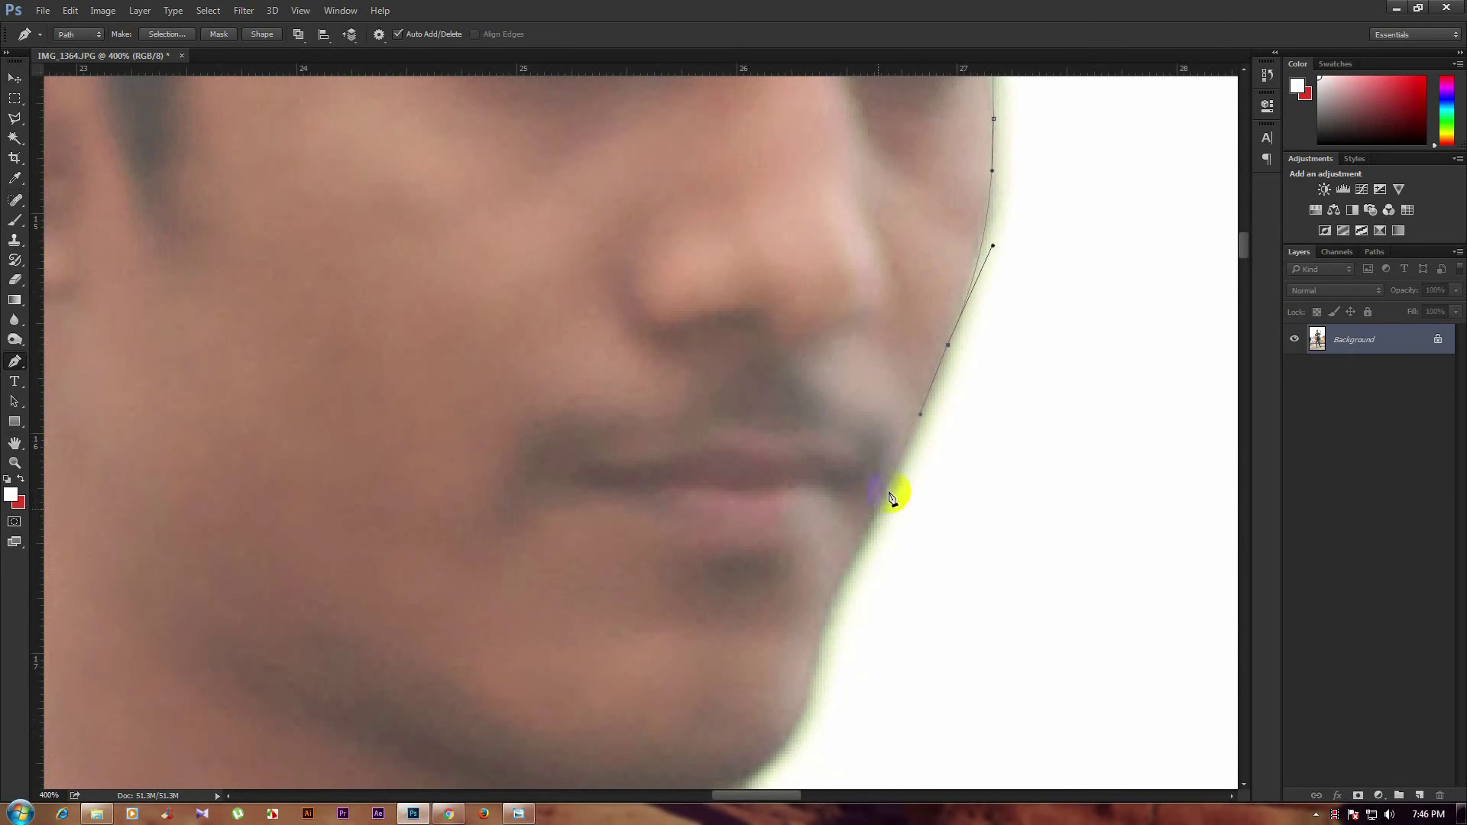
left_click(840, 593)
scroll(828, 609, "down", 3)
left_click(835, 541)
mouse_move(835, 541)
left_mouse_down()
mouse_move(659, 397)
mouse_move(428, 337)
left_mouse_up()
left_click(667, 398)
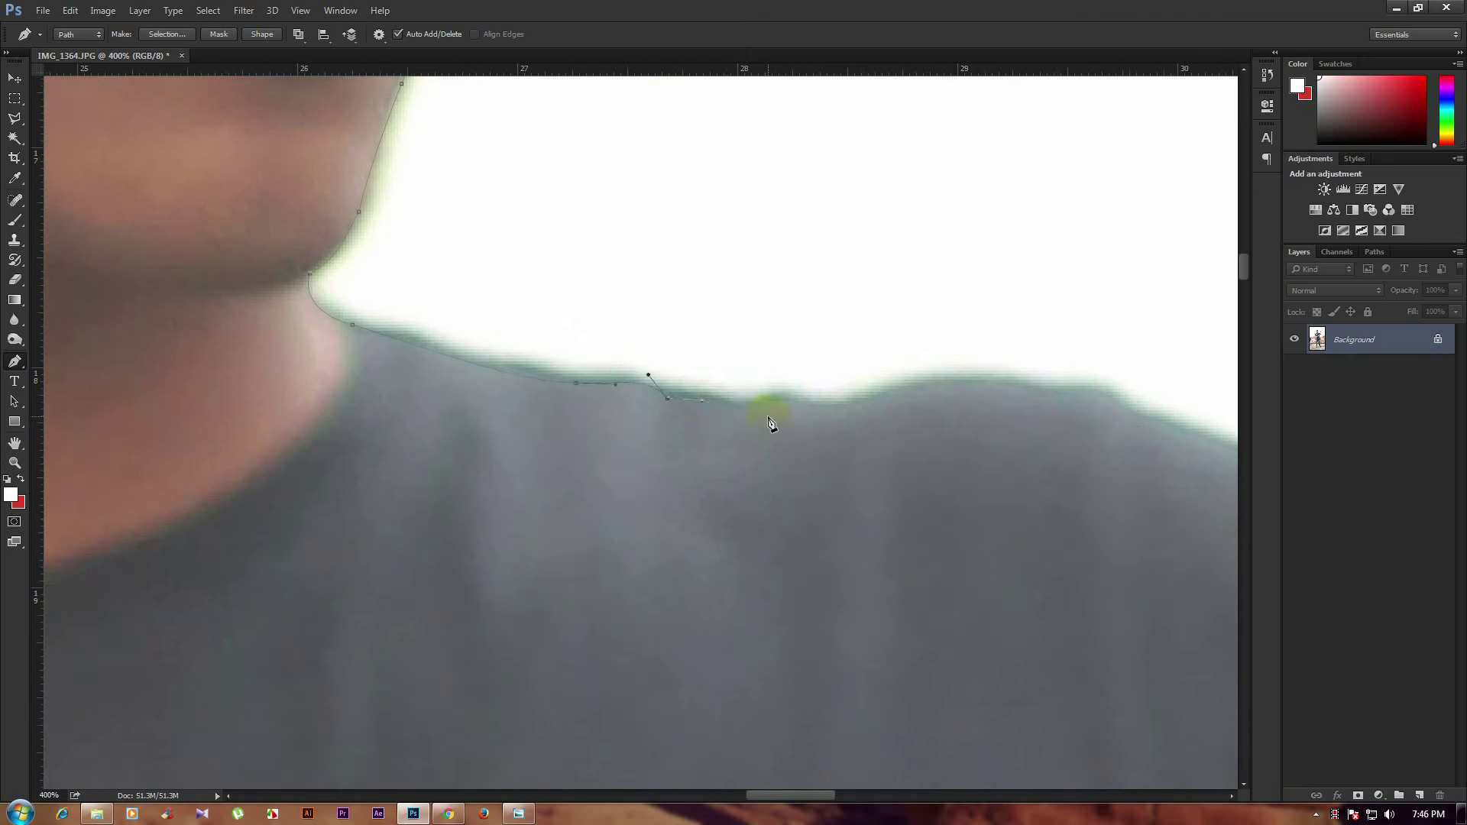
scroll(934, 383, "down", 2)
scroll(874, 295, "down", 2)
Extend the path from the sleeve corner around the raised hand's fingers and fingertips.
left_click(902, 534)
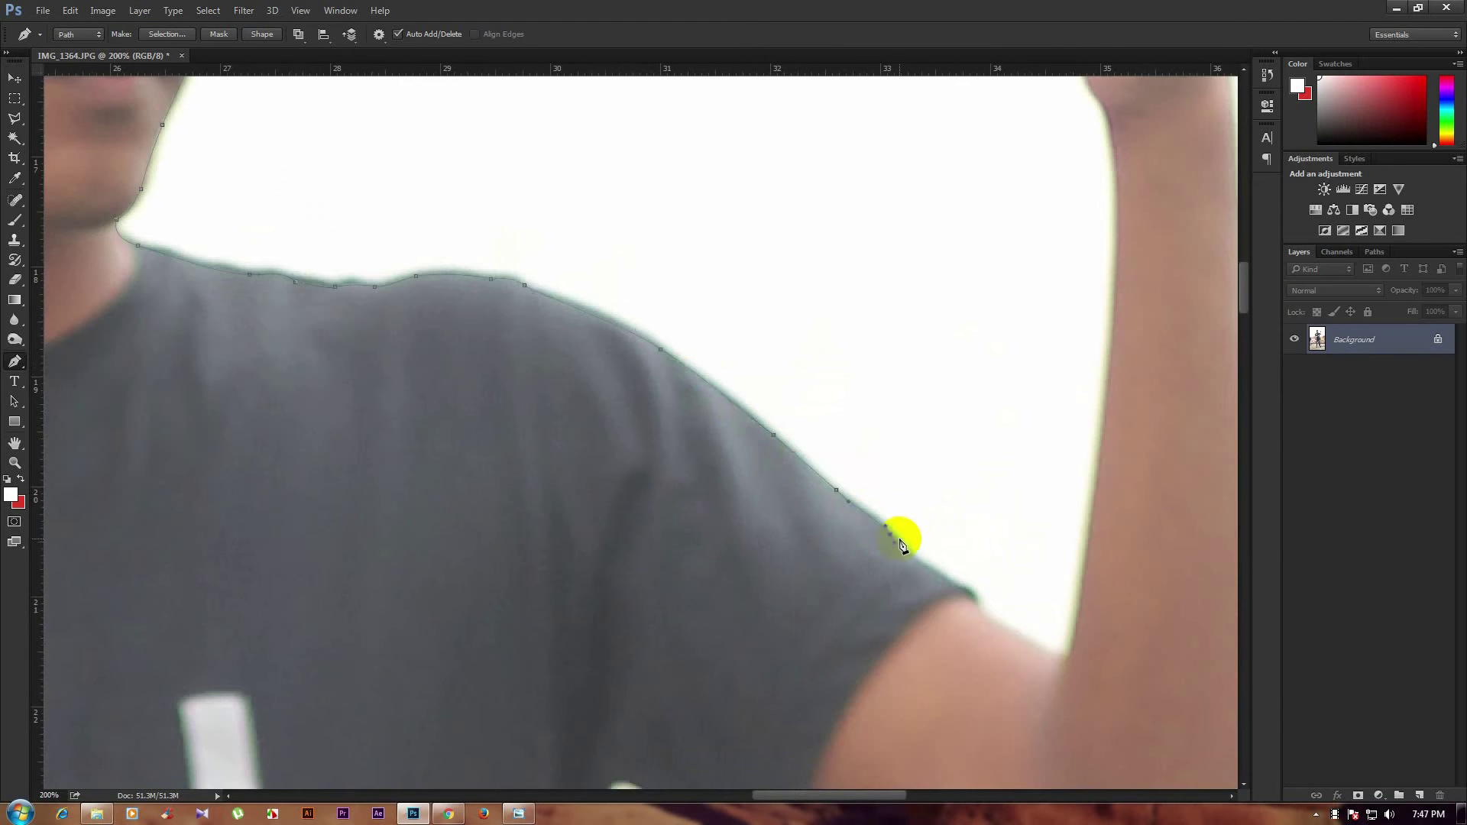
scroll(901, 534, "up", 3)
scroll(994, 428, "down", 2)
scroll(1014, 328, "down", 3)
scroll(1014, 298, "up", 3)
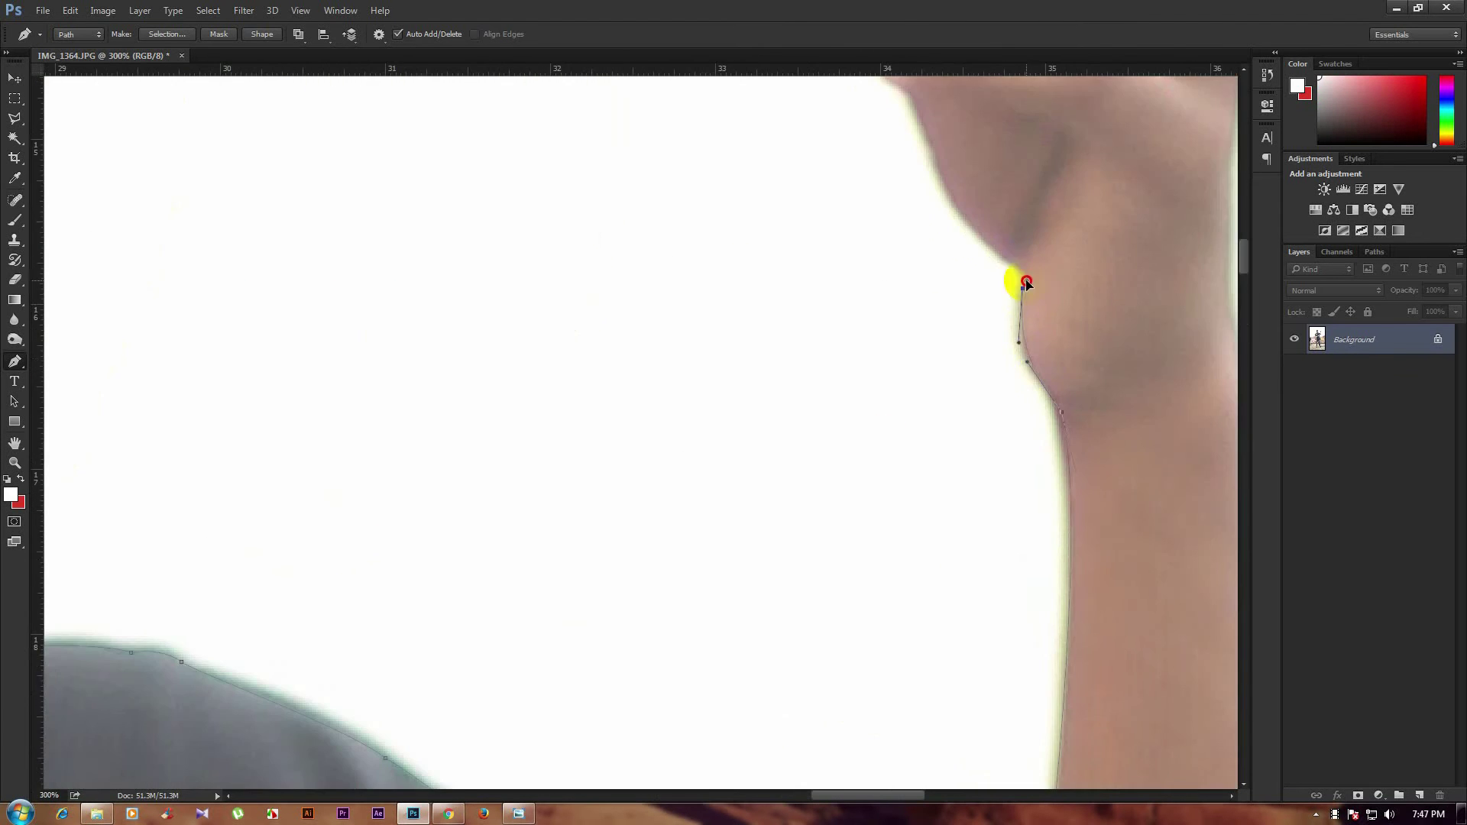
scroll(994, 356, "up", 1)
left_click(954, 286)
left_click(910, 247)
left_click(862, 226)
left_click(844, 192)
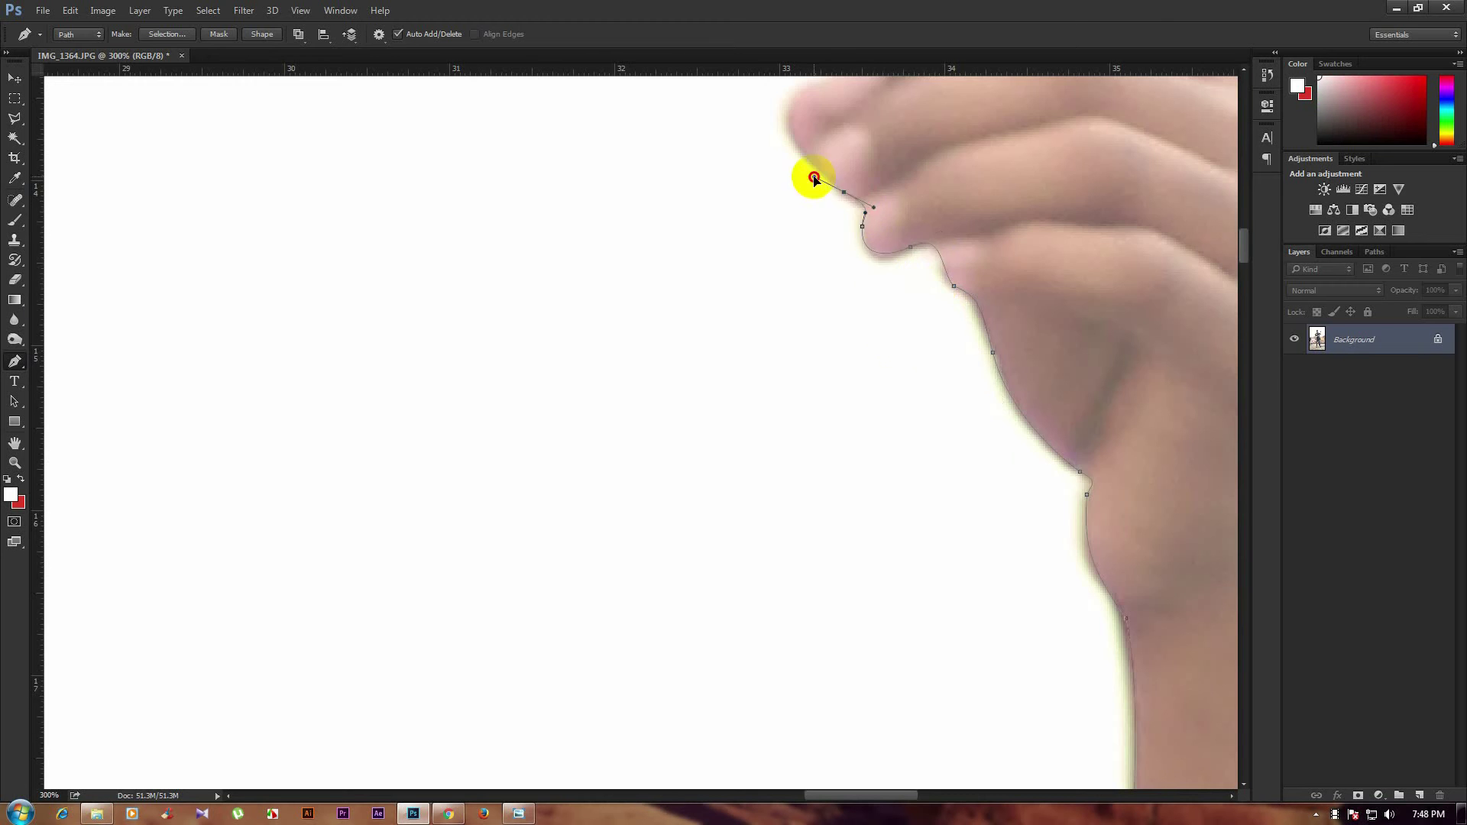
scroll(813, 173, "up", 2)
left_click_drag(880, 222, 909, 236)
scroll(928, 262, "down", 1)
scroll(841, 236, "down", 1)
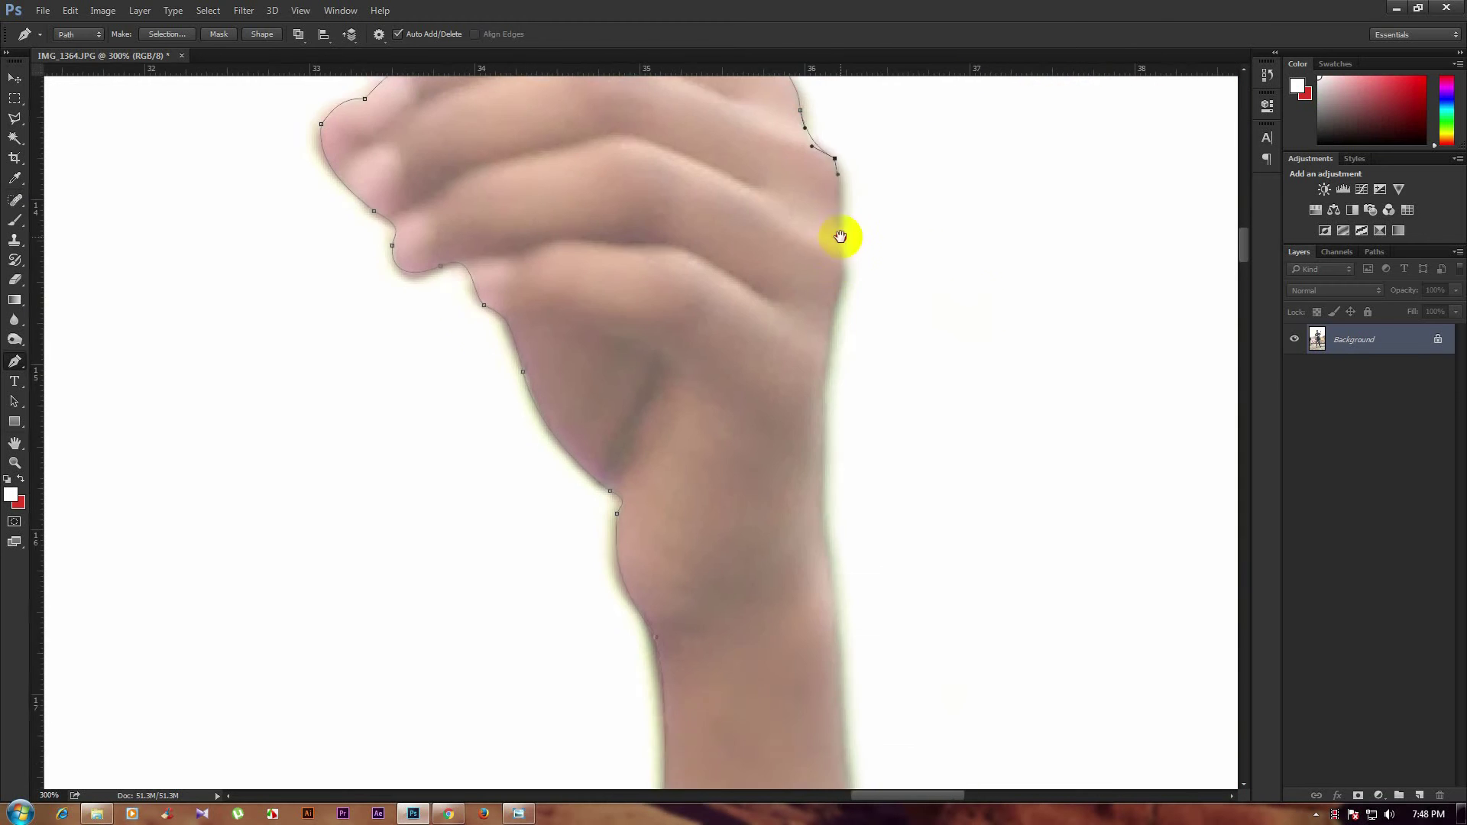
Trace down the wrist, forearm and elbow, then the sleeve underside and shirt side.
left_click(829, 324)
scroll(828, 324, "down", 1)
left_click_drag(824, 521, 846, 533)
scroll(846, 533, "down", 3)
scroll(787, 547, "down", 2)
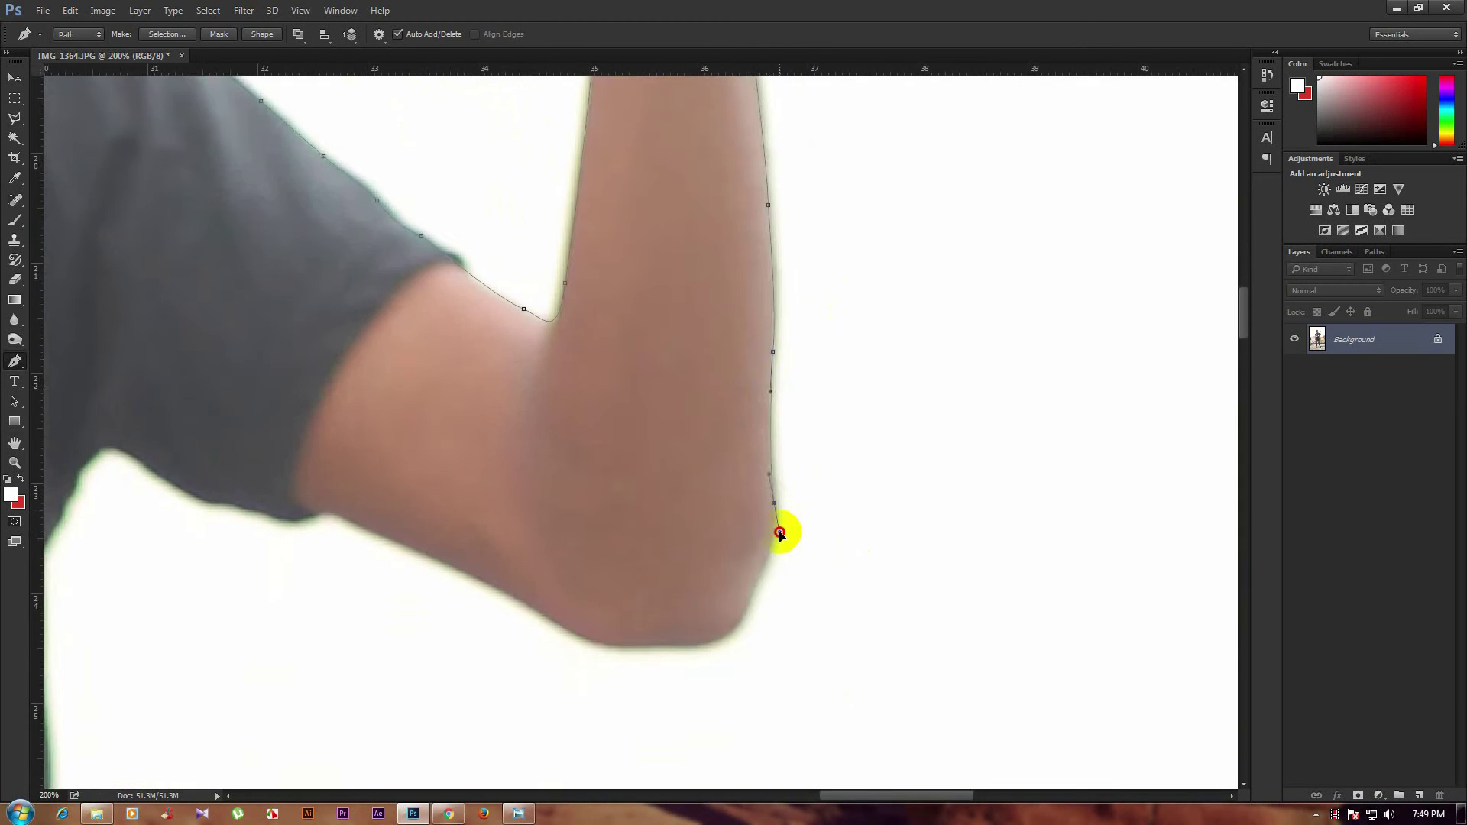
left_click(820, 470)
left_click(659, 491)
left_click(444, 392)
scroll(611, 351, "left", 5)
scroll(611, 351, "up", 1)
left_click(656, 388)
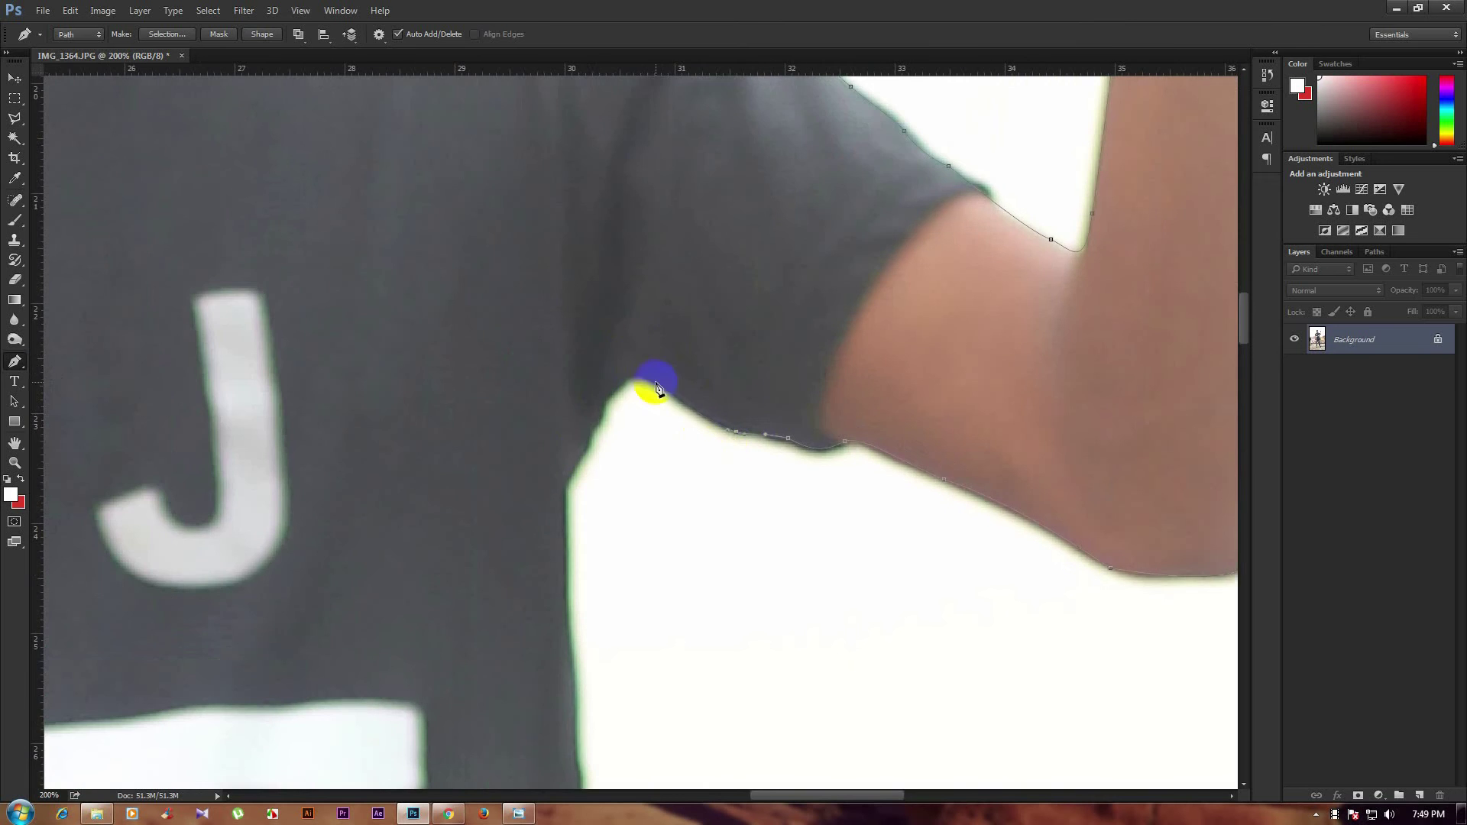
left_click(564, 491)
scroll(563, 491, "down", 3)
scroll(622, 393, "down", 3)
scroll(704, 508, "down", 3)
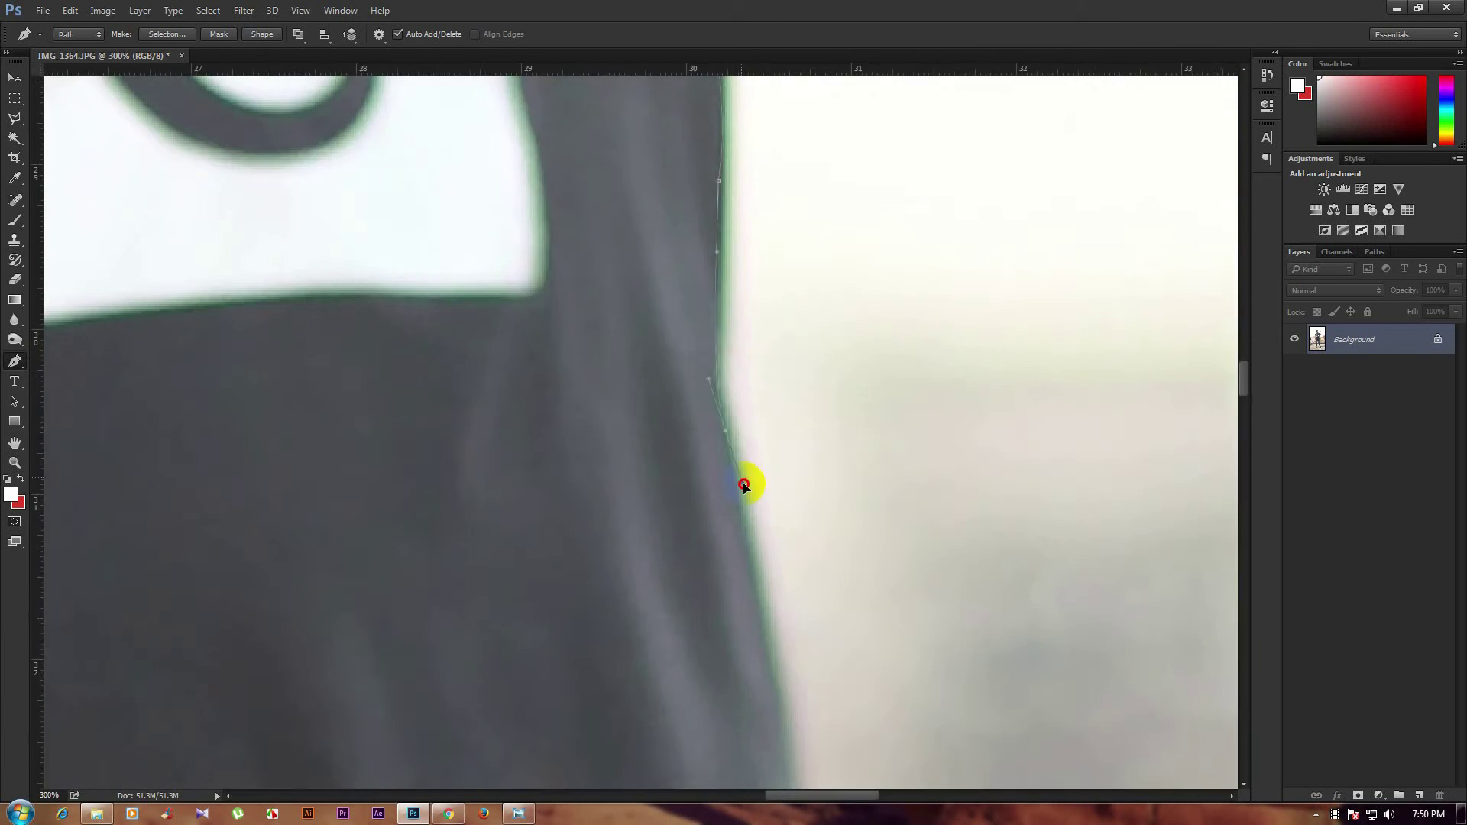
scroll(746, 485, "down", 3)
scroll(848, 412, "down", 3)
Trace the jeans' outer edge down the lower leg and around the sandal to its heel.
left_click(845, 409)
scroll(809, 396, "down", 3)
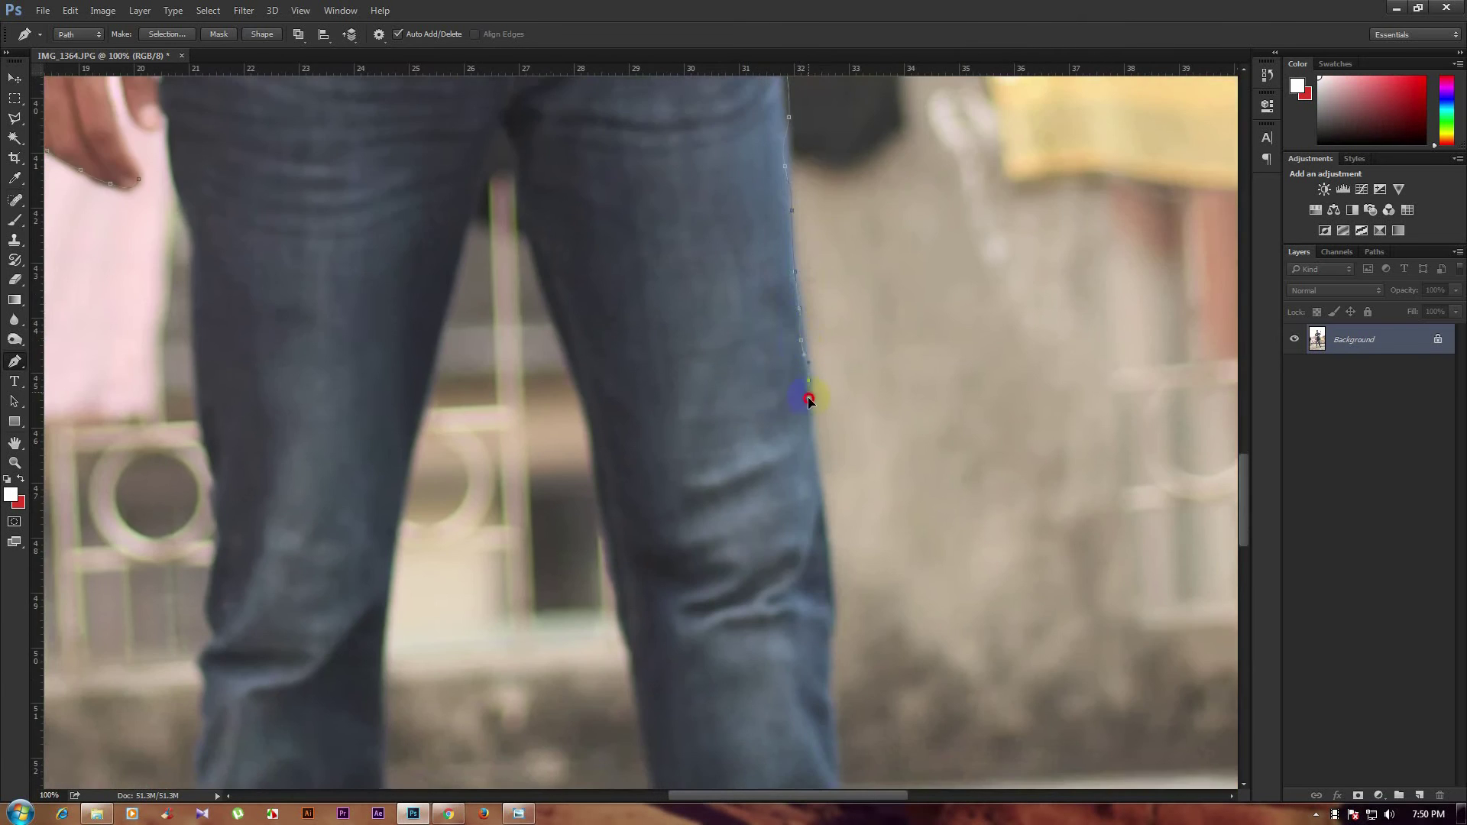
scroll(816, 406, "down", 2)
scroll(815, 406, "up", 2)
scroll(786, 367, "down", 5)
left_click(734, 263)
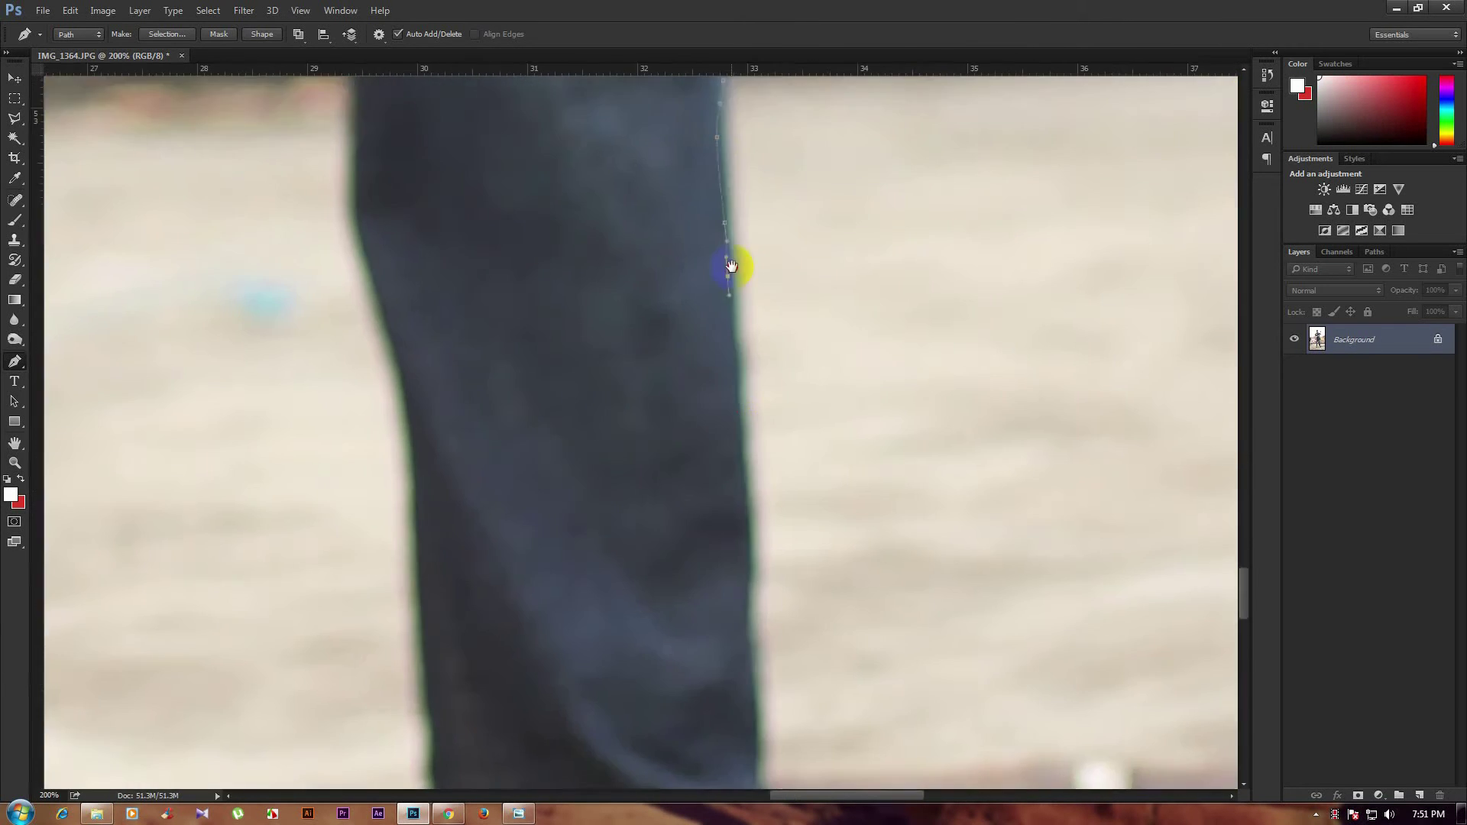
scroll(734, 262, "down", 5)
left_click(701, 236)
scroll(701, 236, "down", 2)
left_click(680, 365)
scroll(684, 361, "down", 5)
left_click(622, 377)
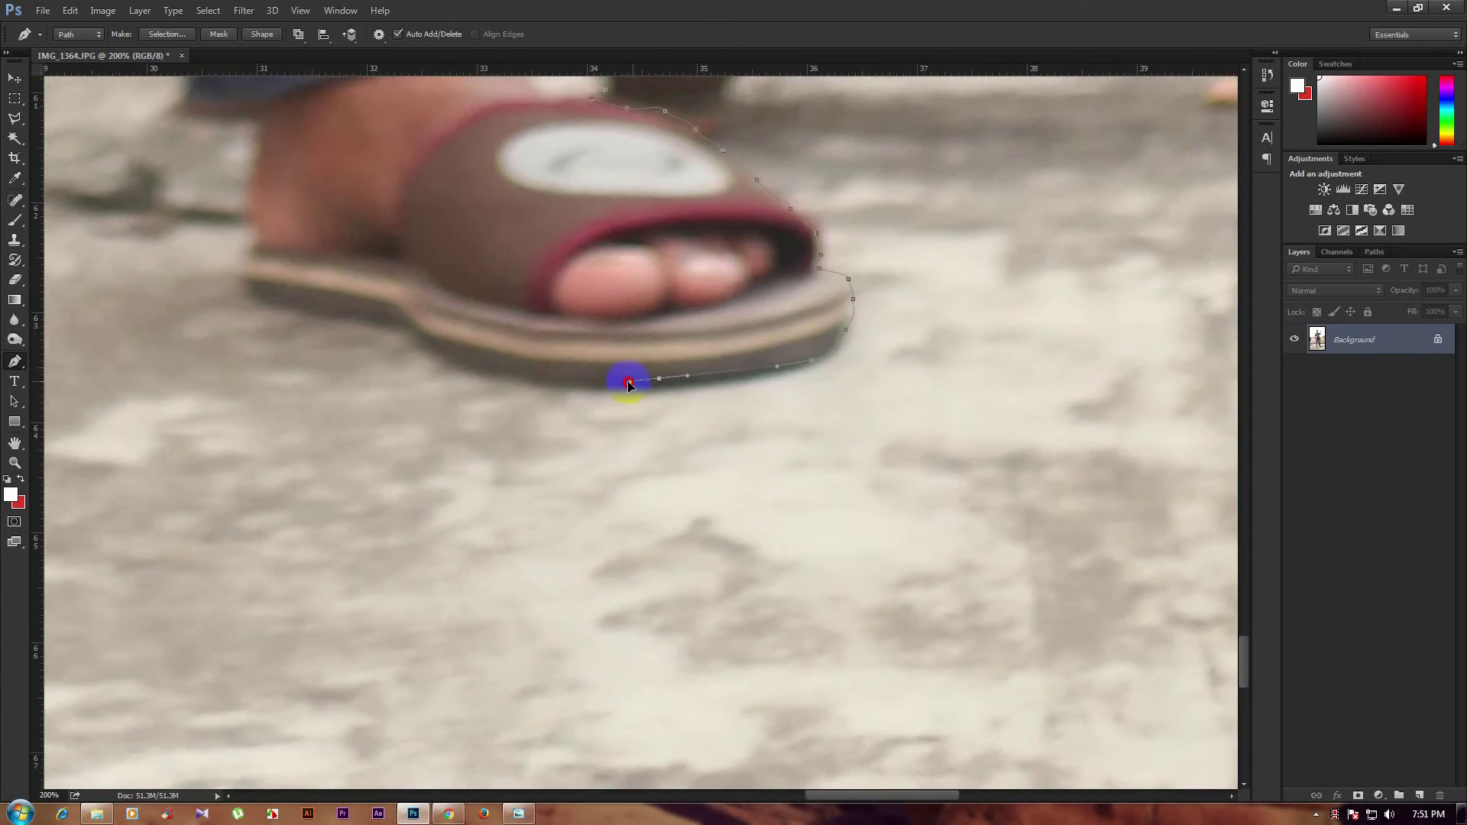
left_click(485, 318)
scroll(457, 197, "up", 2)
left_click(457, 197)
scroll(457, 197, "up", 5)
scroll(413, 353, "up", 5)
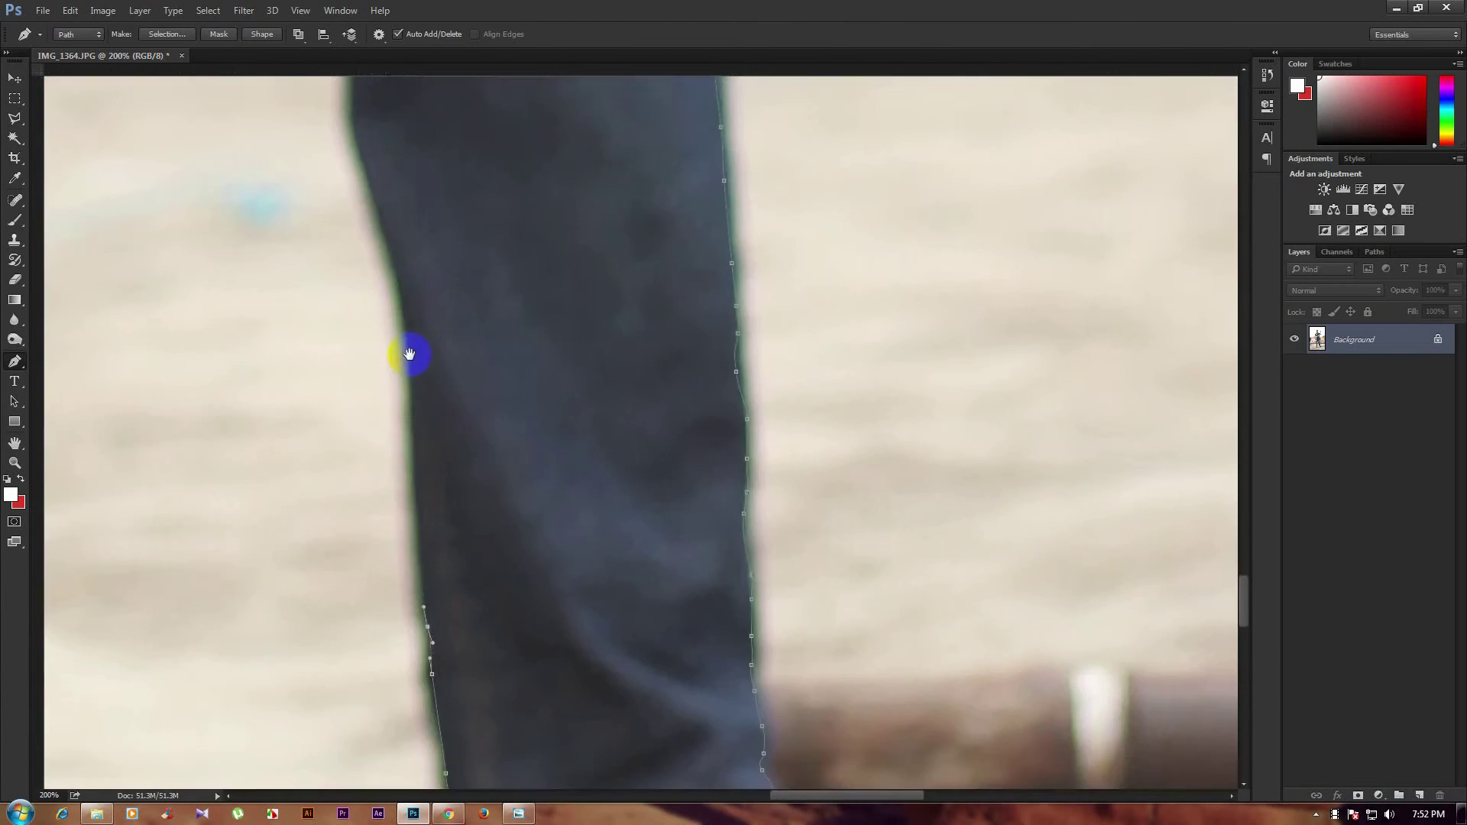
Trace the inner leg up to the crotch and down the other leg's inner edge.
left_click(497, 584)
scroll(435, 210, "up", 5)
left_click(544, 564)
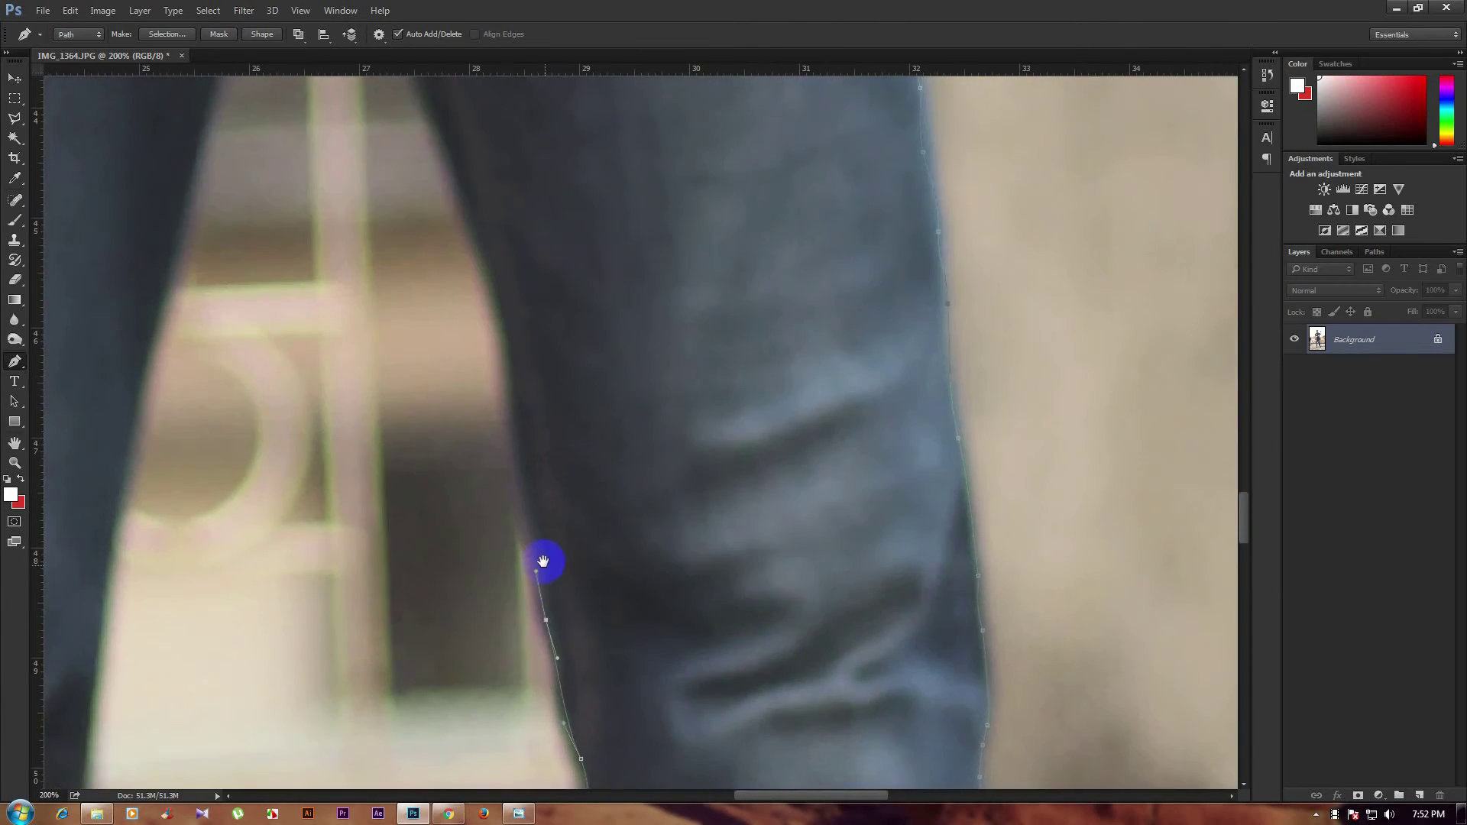
scroll(543, 563, "up", 5)
left_click(501, 297)
scroll(501, 296, "down", 5)
scroll(535, 285, "down", 5)
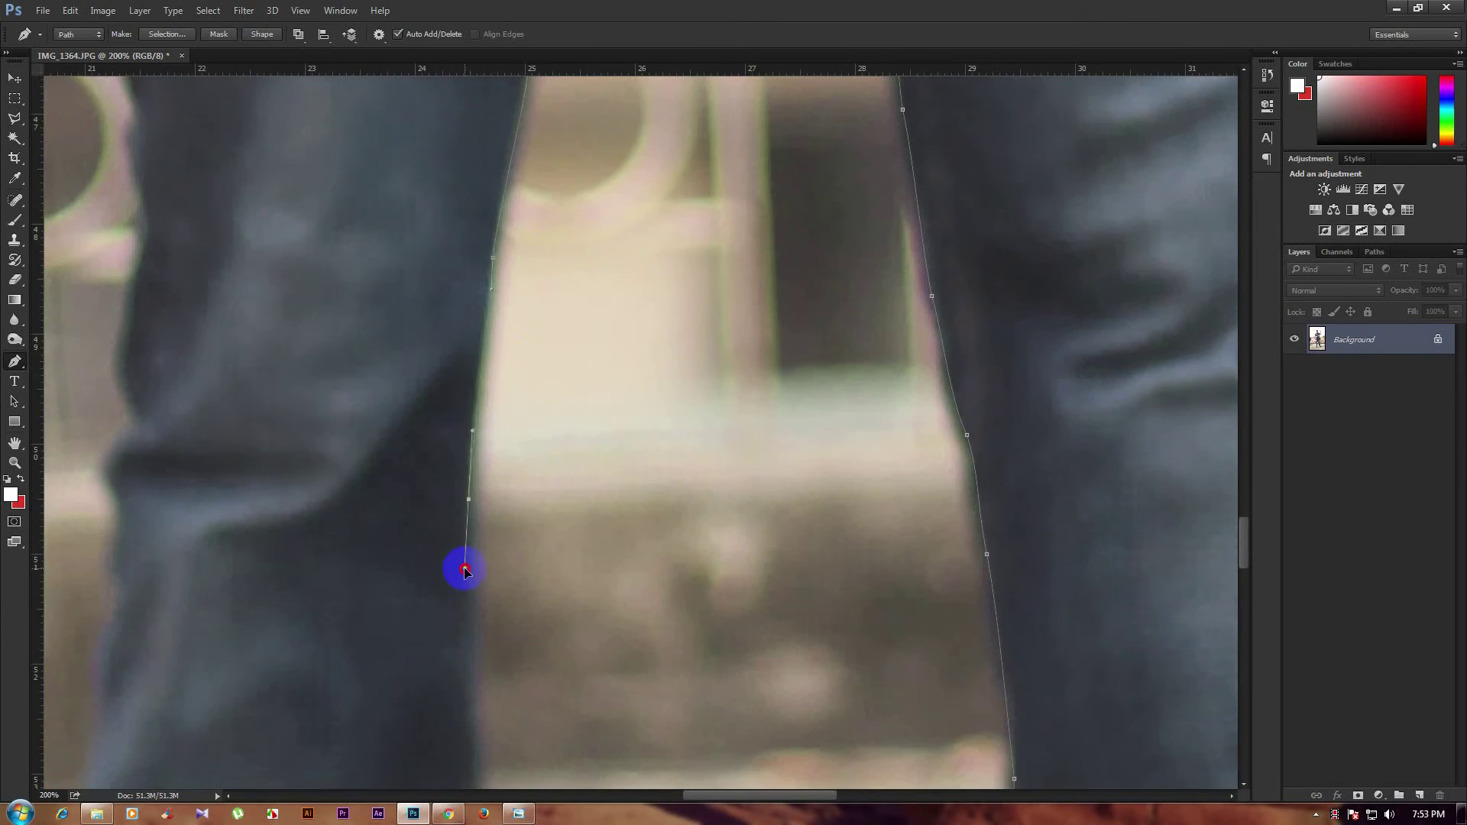
left_click(462, 568)
scroll(462, 567, "down", 3)
left_click(416, 680)
scroll(415, 680, "down", 5)
scroll(407, 458, "left", 3)
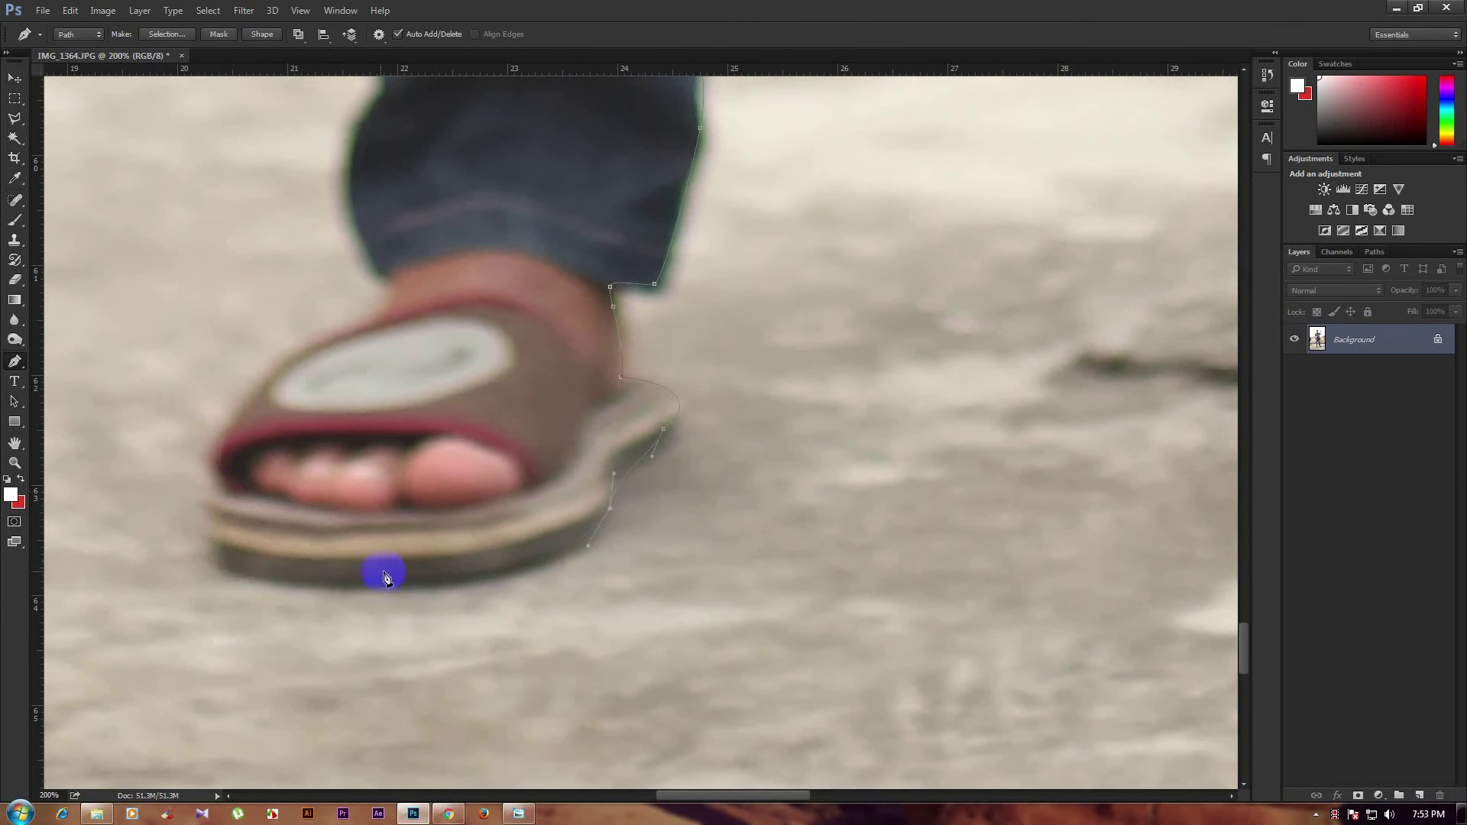
scroll(314, 341, "up", 5)
scroll(399, 383, "up", 3)
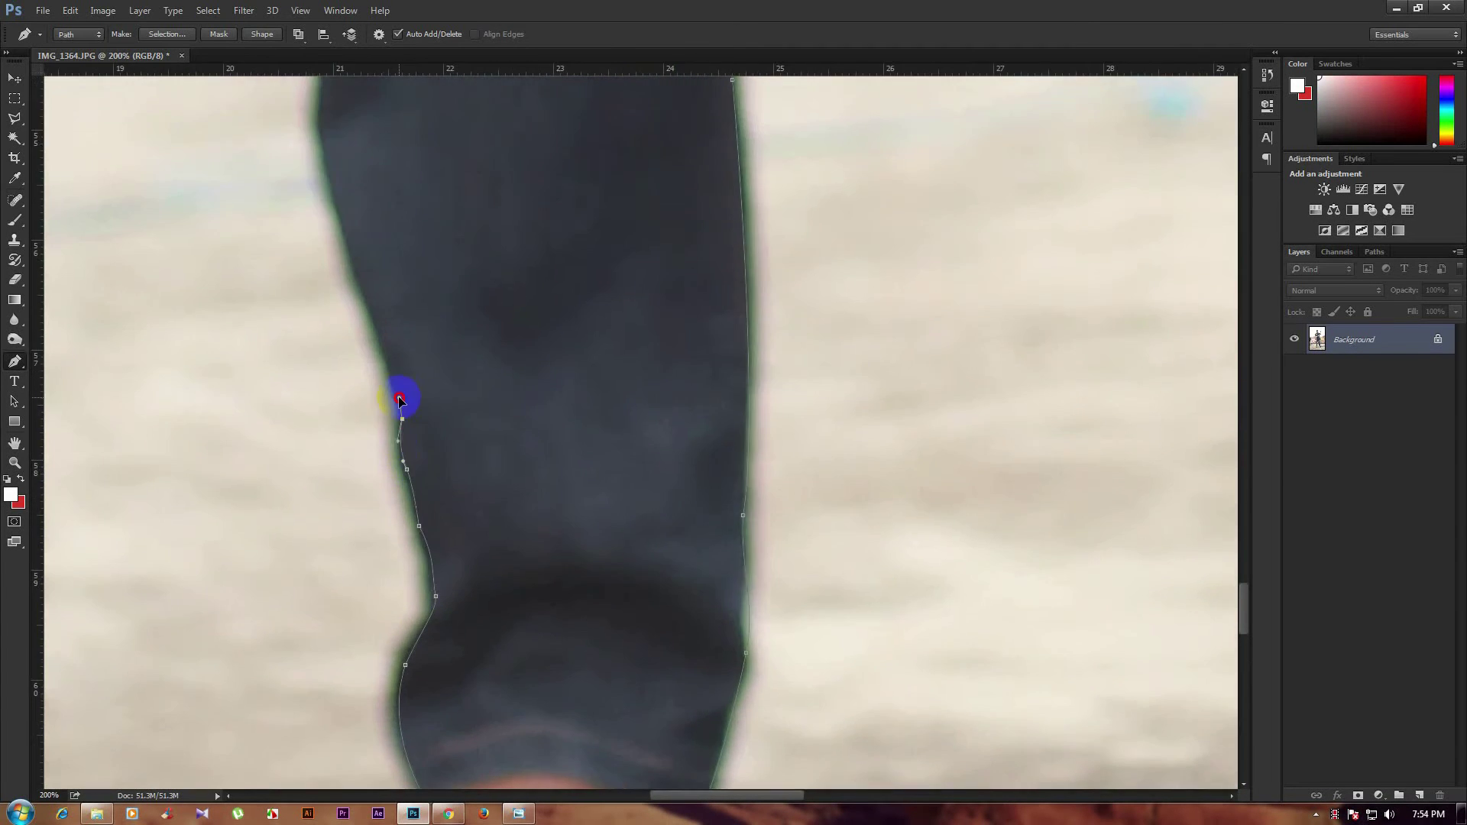
Trace the other leg up from the sandal past the knee and hip to beside the hand.
left_click(403, 400)
scroll(403, 400, "up", 2)
left_click(397, 487)
scroll(396, 486, "up", 3)
left_click(446, 435)
scroll(445, 436, "up", 3)
left_click(462, 347)
scroll(462, 347, "up", 2)
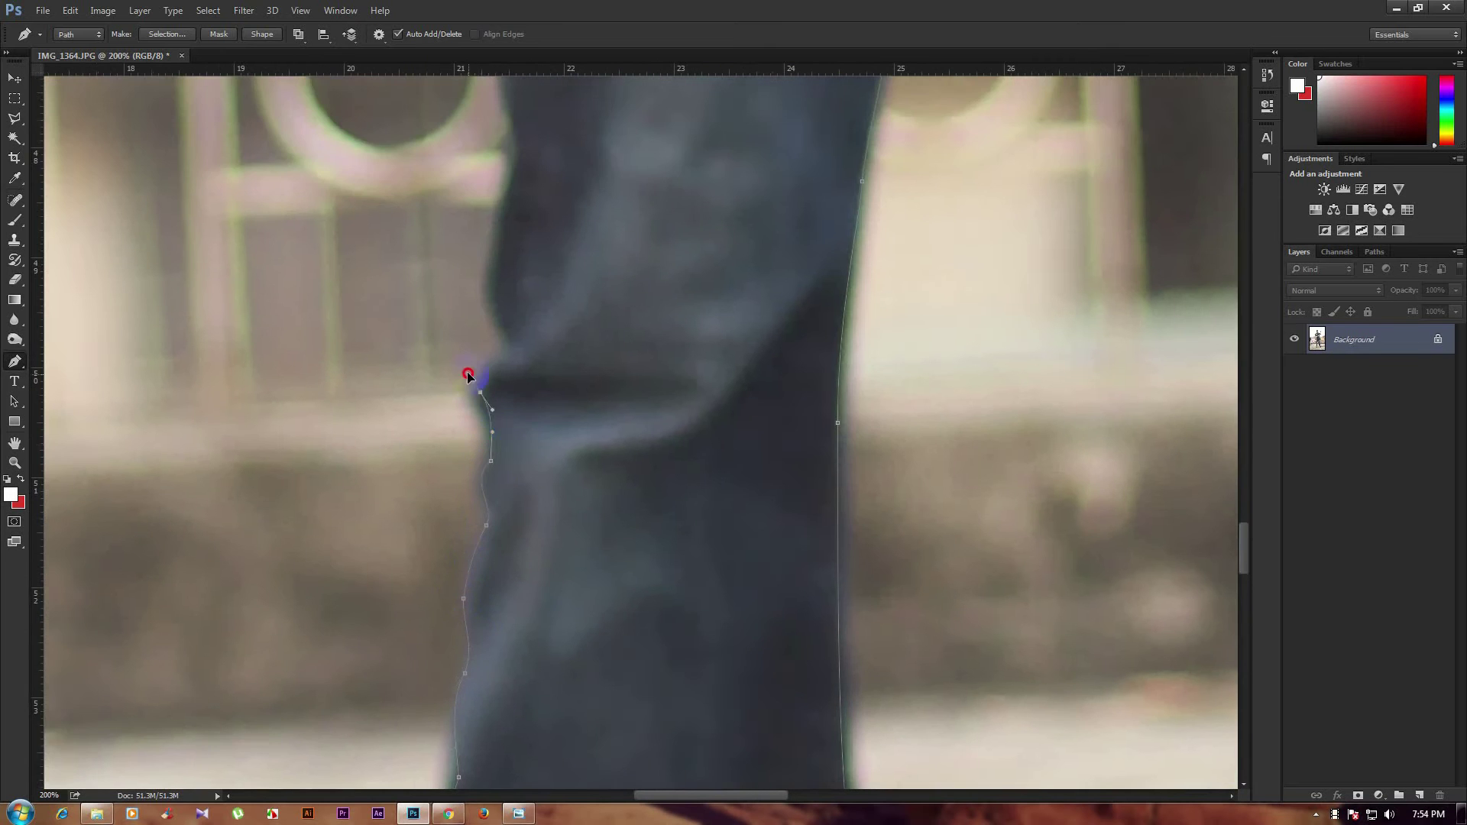
left_click(495, 237)
scroll(504, 252, "up", 3)
left_click(547, 458)
scroll(547, 459, "up", 3)
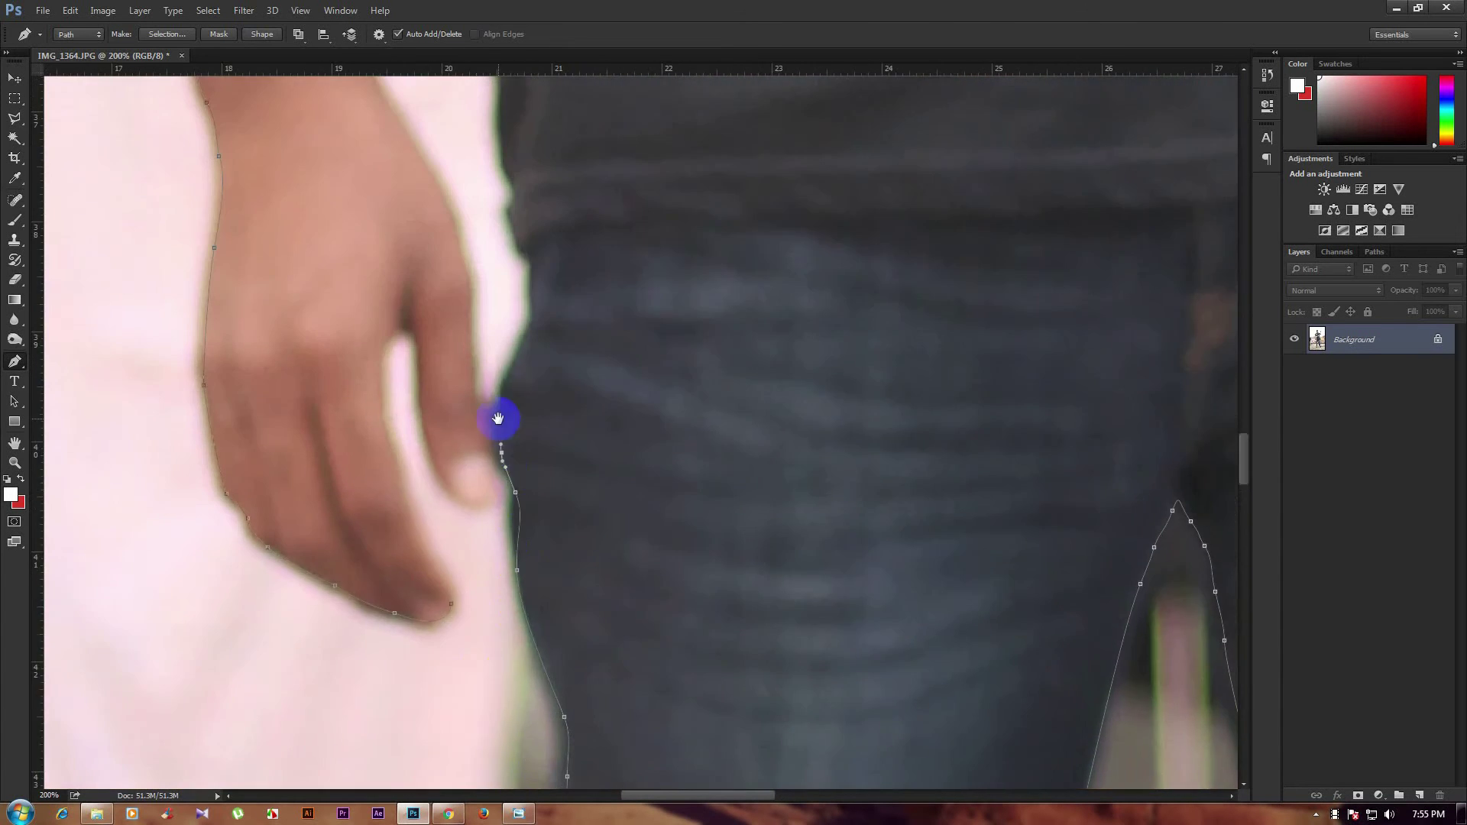
scroll(498, 419, "up", 3)
left_click(549, 409)
Finish the outline up the shirt and arm edge back to the starting fingertip.
left_click(545, 356)
scroll(550, 409, "up", 3)
scroll(541, 328, "up", 3)
scroll(600, 425, "up", 3)
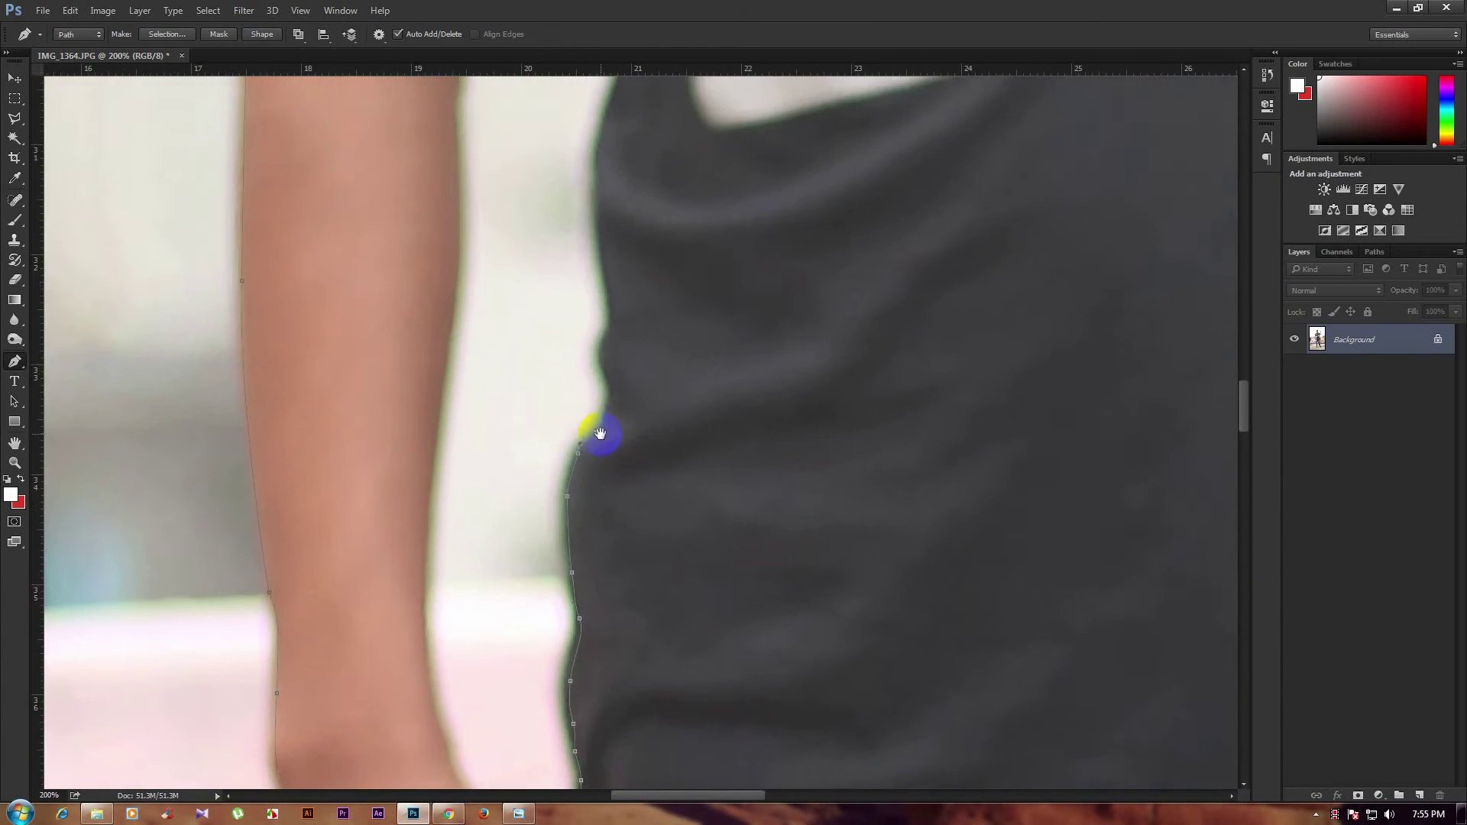
left_click(623, 321)
scroll(623, 321, "up", 3)
left_click(652, 219)
left_click(534, 530)
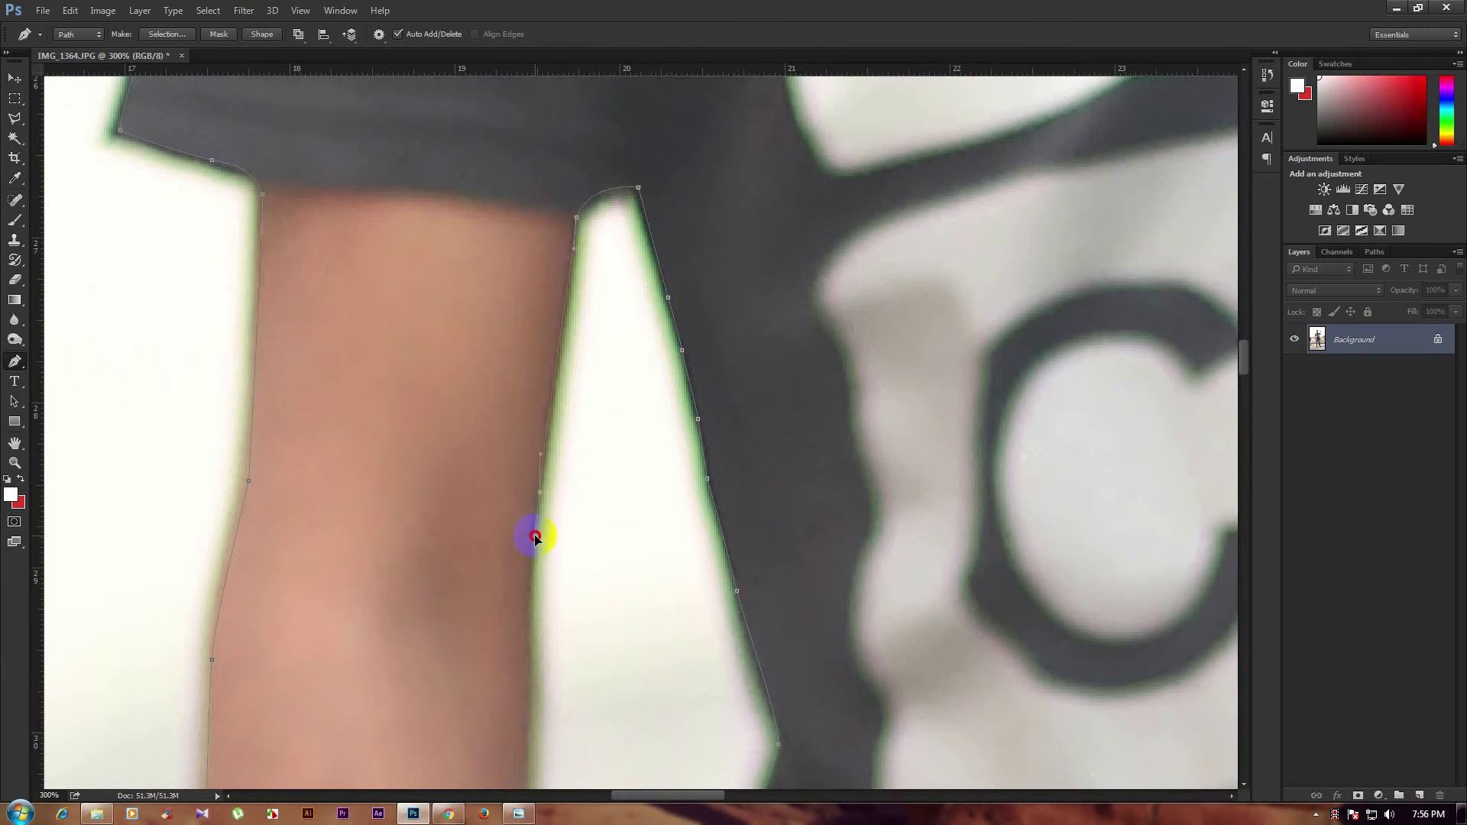
scroll(498, 541, "up", 2)
scroll(495, 541, "down", 3)
scroll(563, 485, "down", 3)
scroll(532, 453, "right", 3)
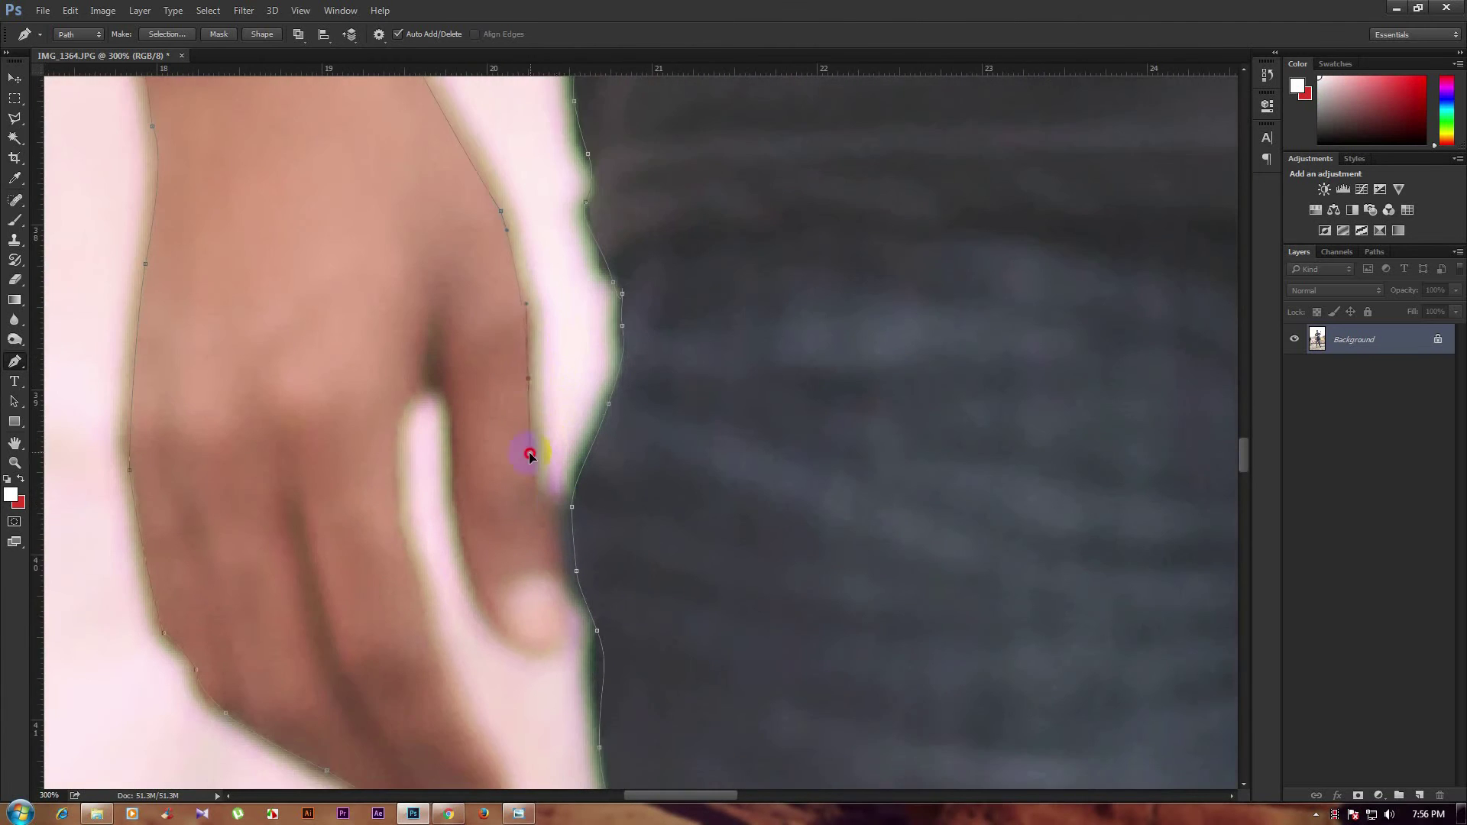
left_click_drag(533, 514, 510, 517)
left_click_drag(418, 434, 389, 219)
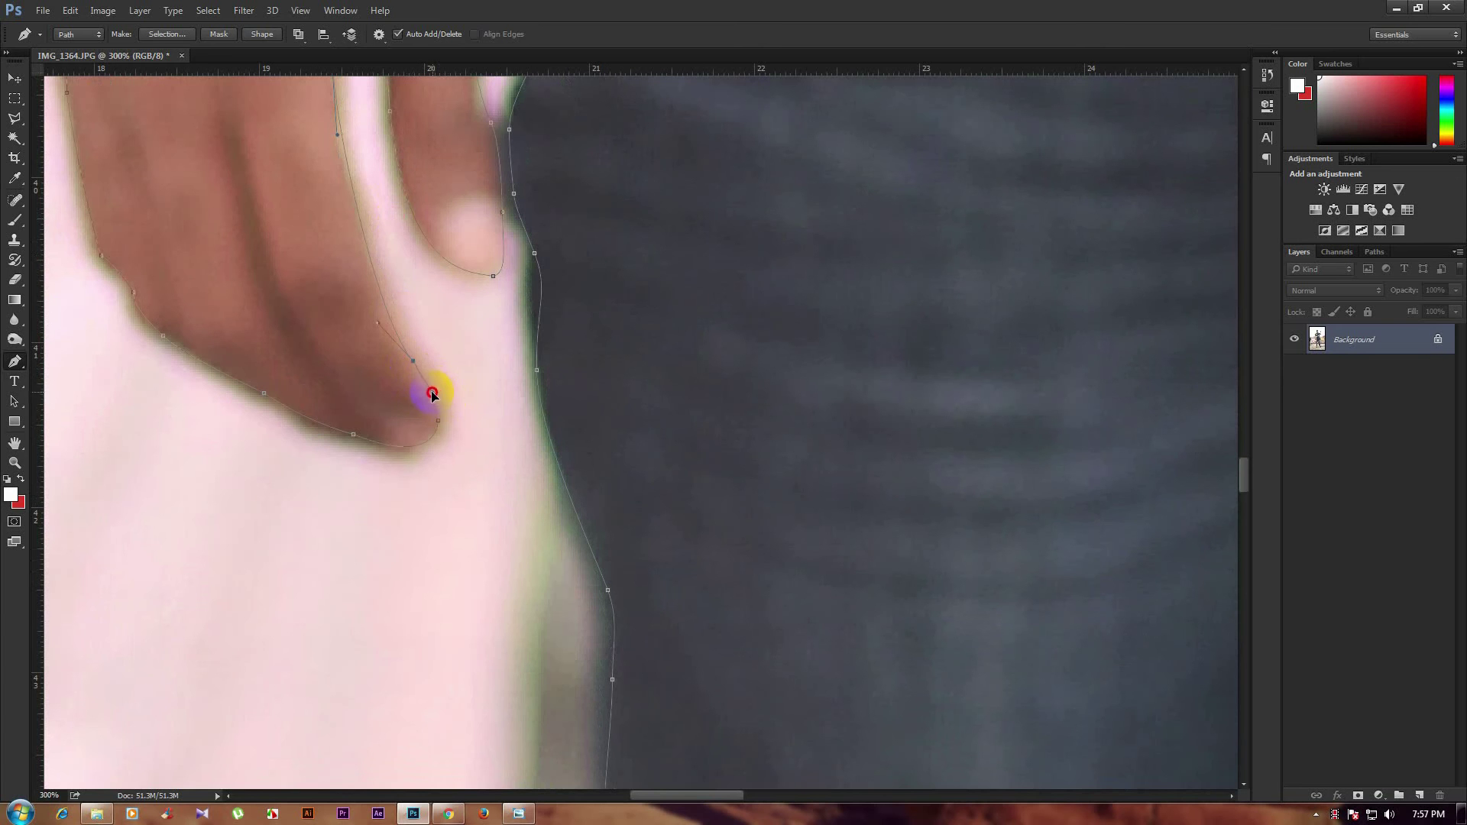
scroll(491, 344, "down", 2)
Turn the closed path into a selection and add a layer mask to hide the background.
scroll(491, 338, "down", 2)
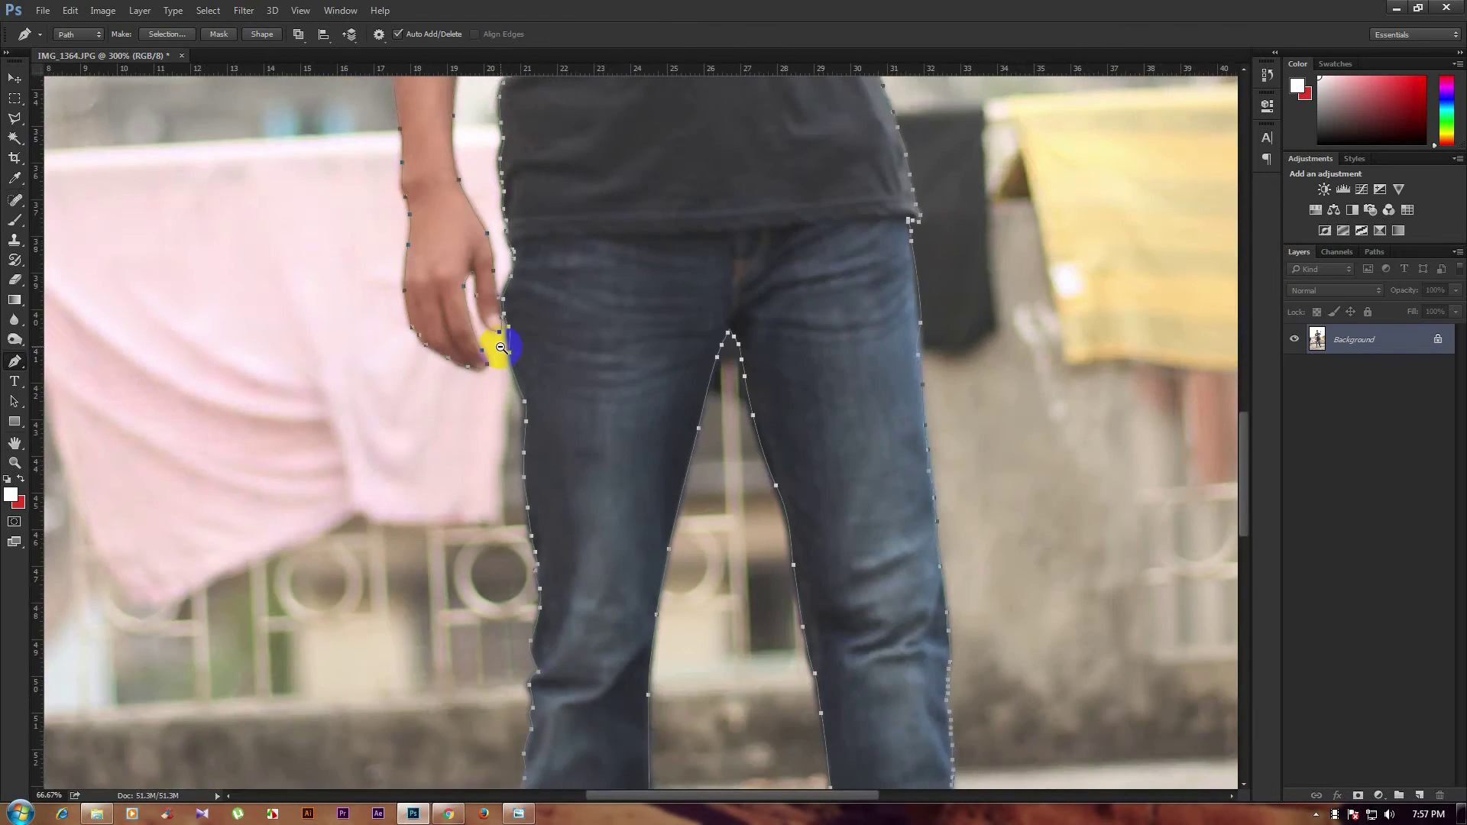
scroll(491, 339, "down", 1)
scroll(571, 246, "down", 1)
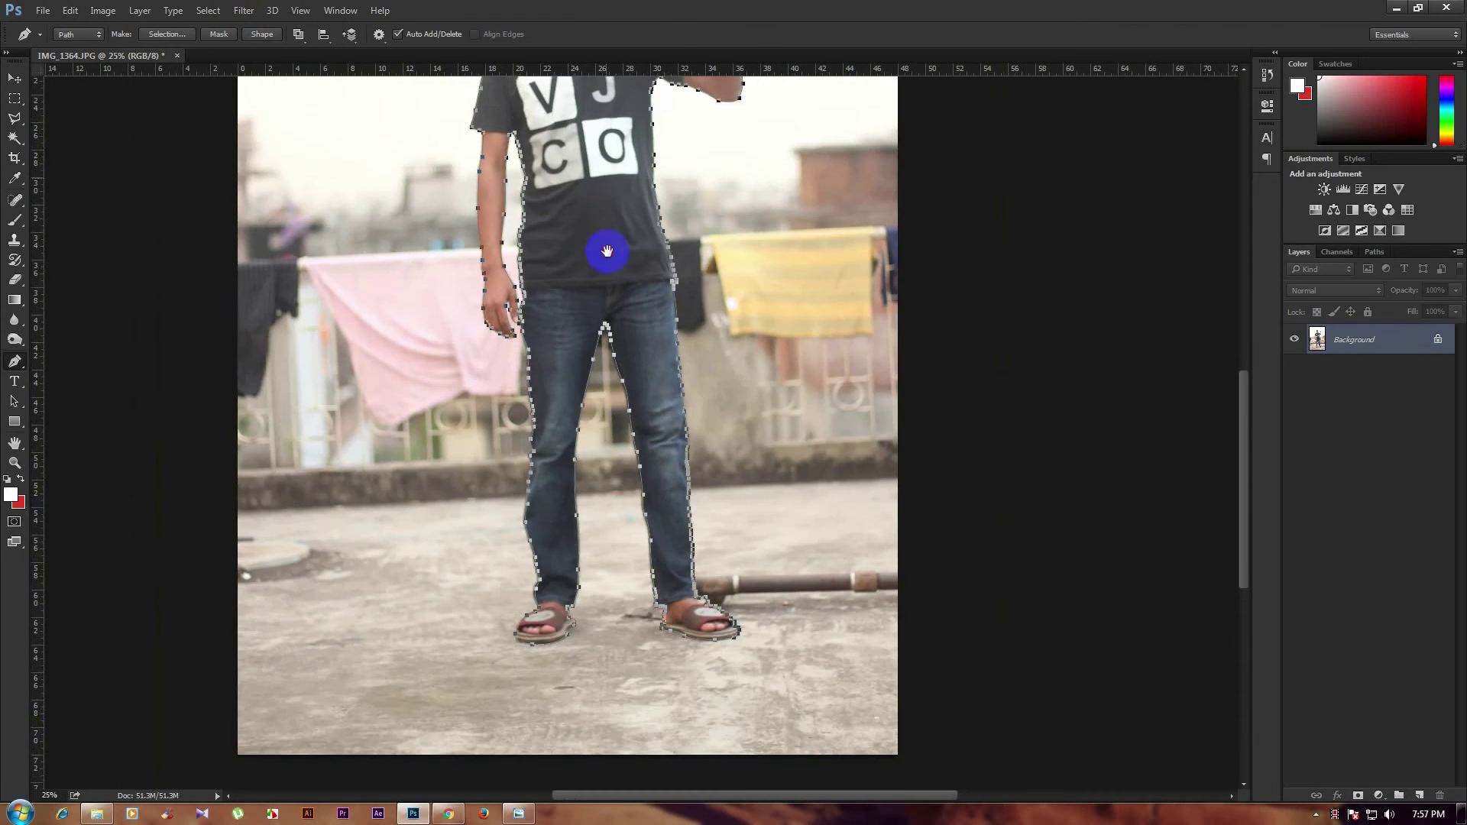
scroll(604, 305, "up", 3)
right_click(576, 273)
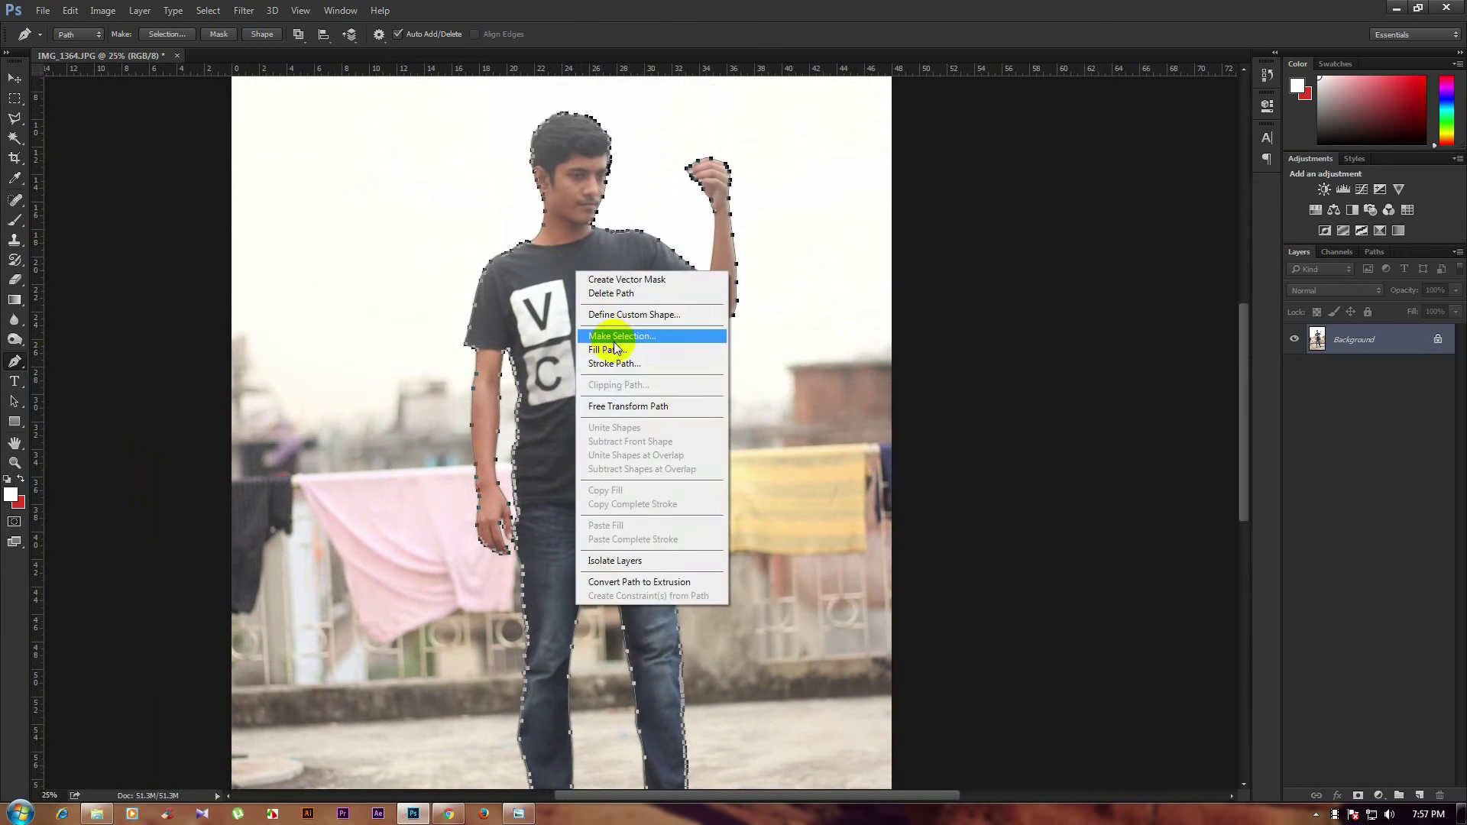
left_click(613, 340)
left_click(798, 241)
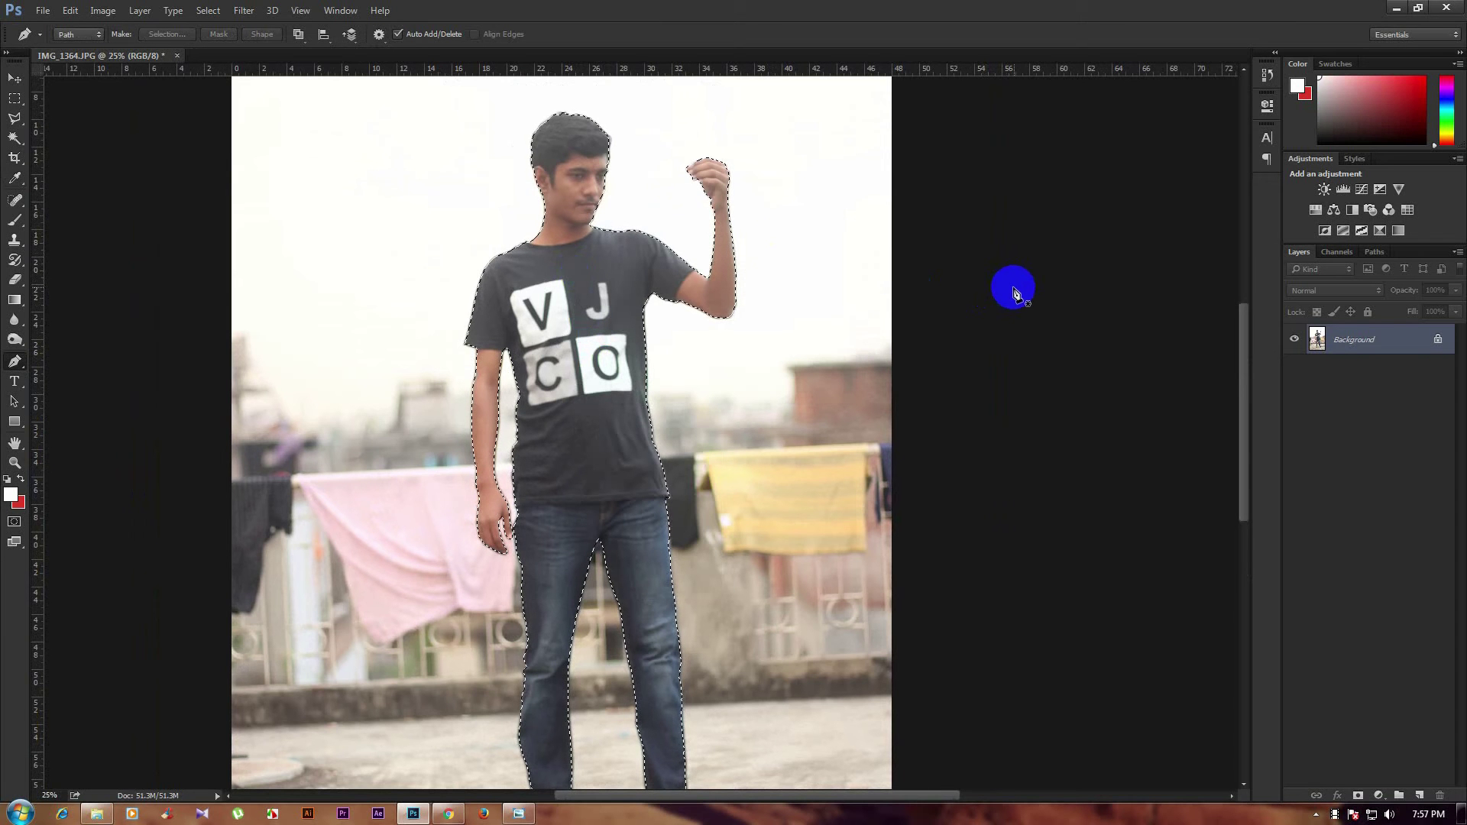
left_click(1358, 796)
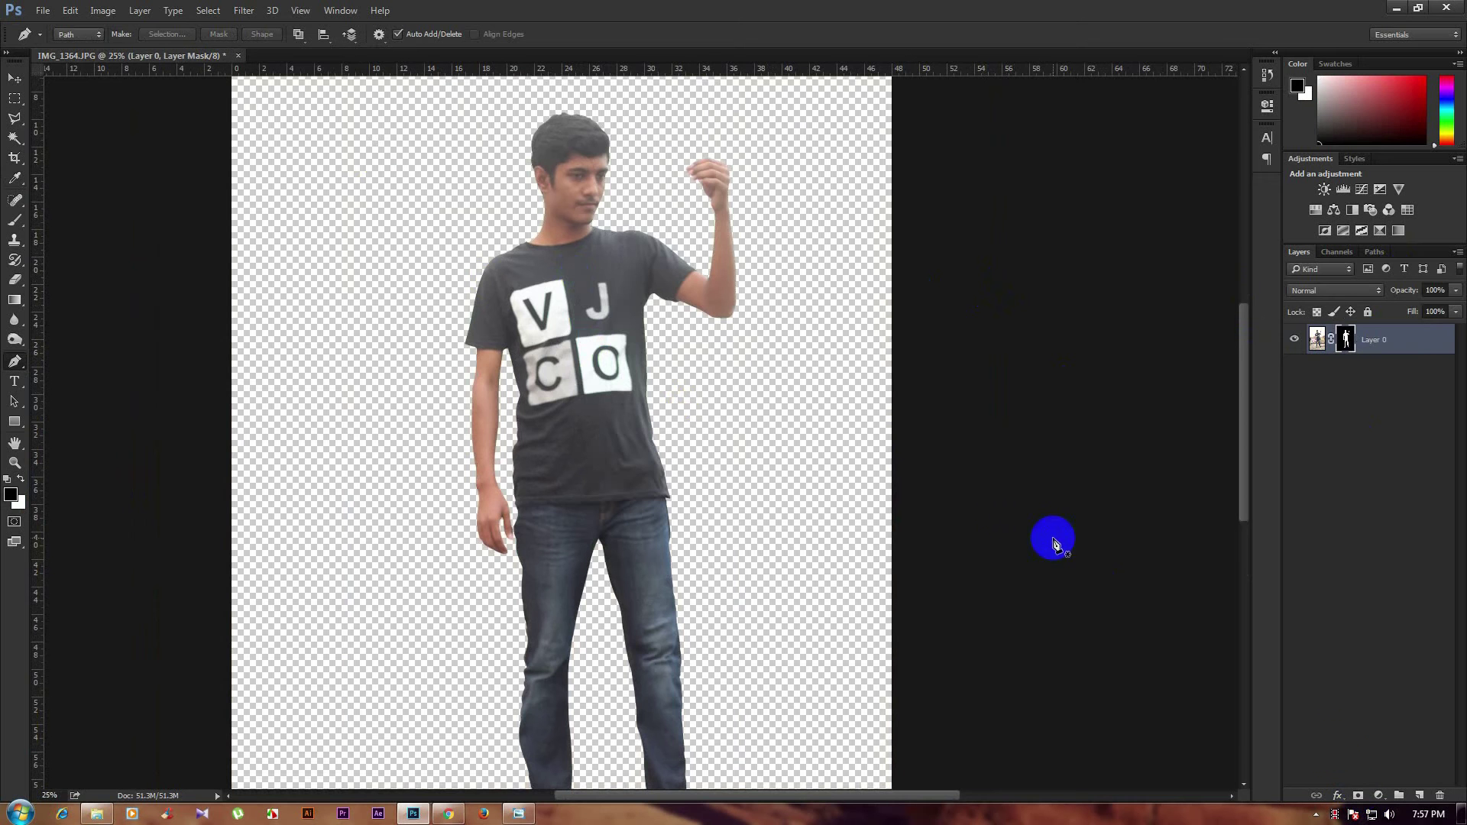
Open Refine Mask on the layer mask, preview on white and refine the hair edge.
right_click(1348, 338)
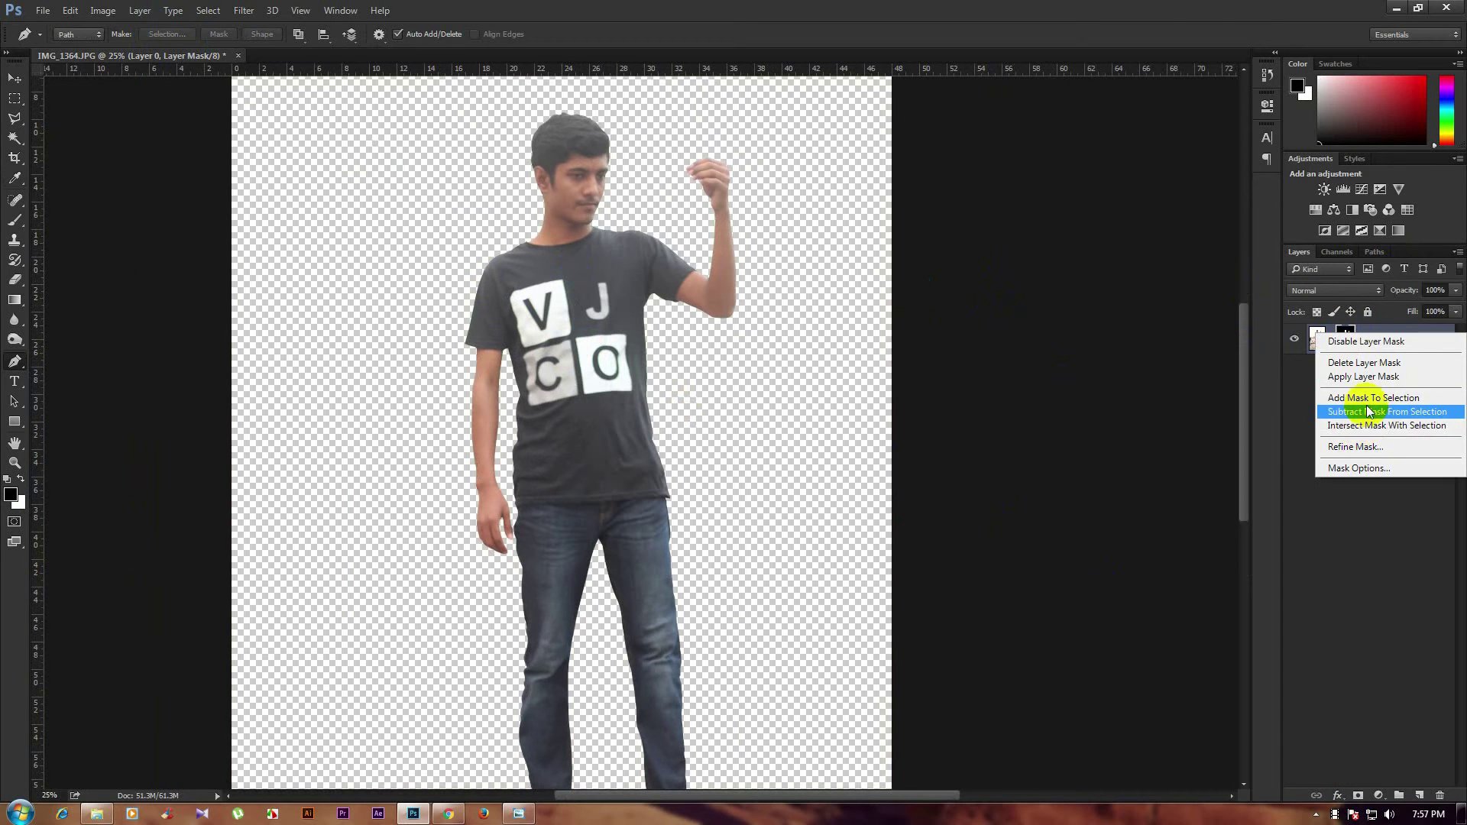
left_click(1158, 453)
left_click(589, 420)
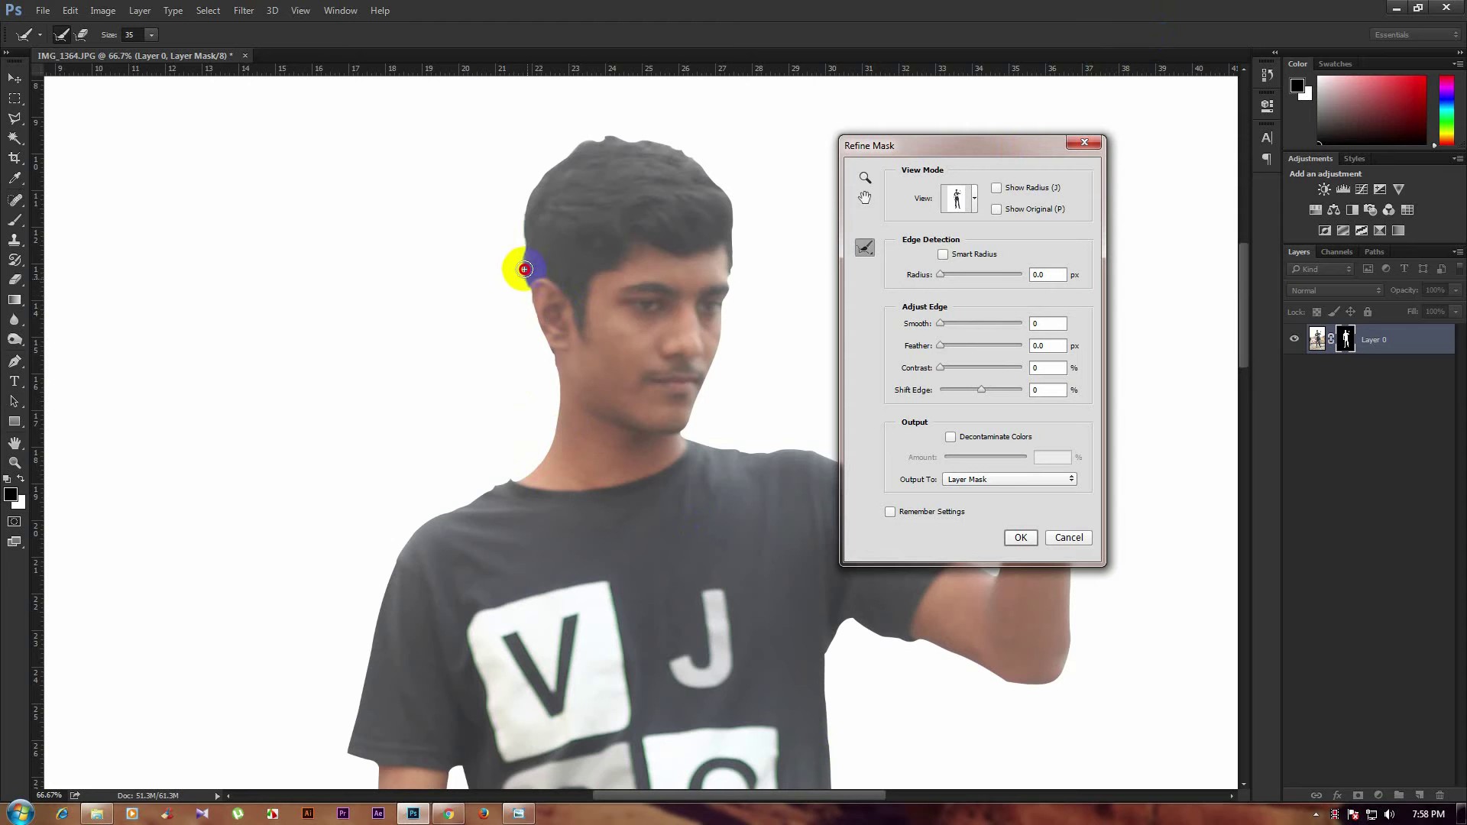
left_click(547, 220)
left_click_drag(508, 197, 590, 116)
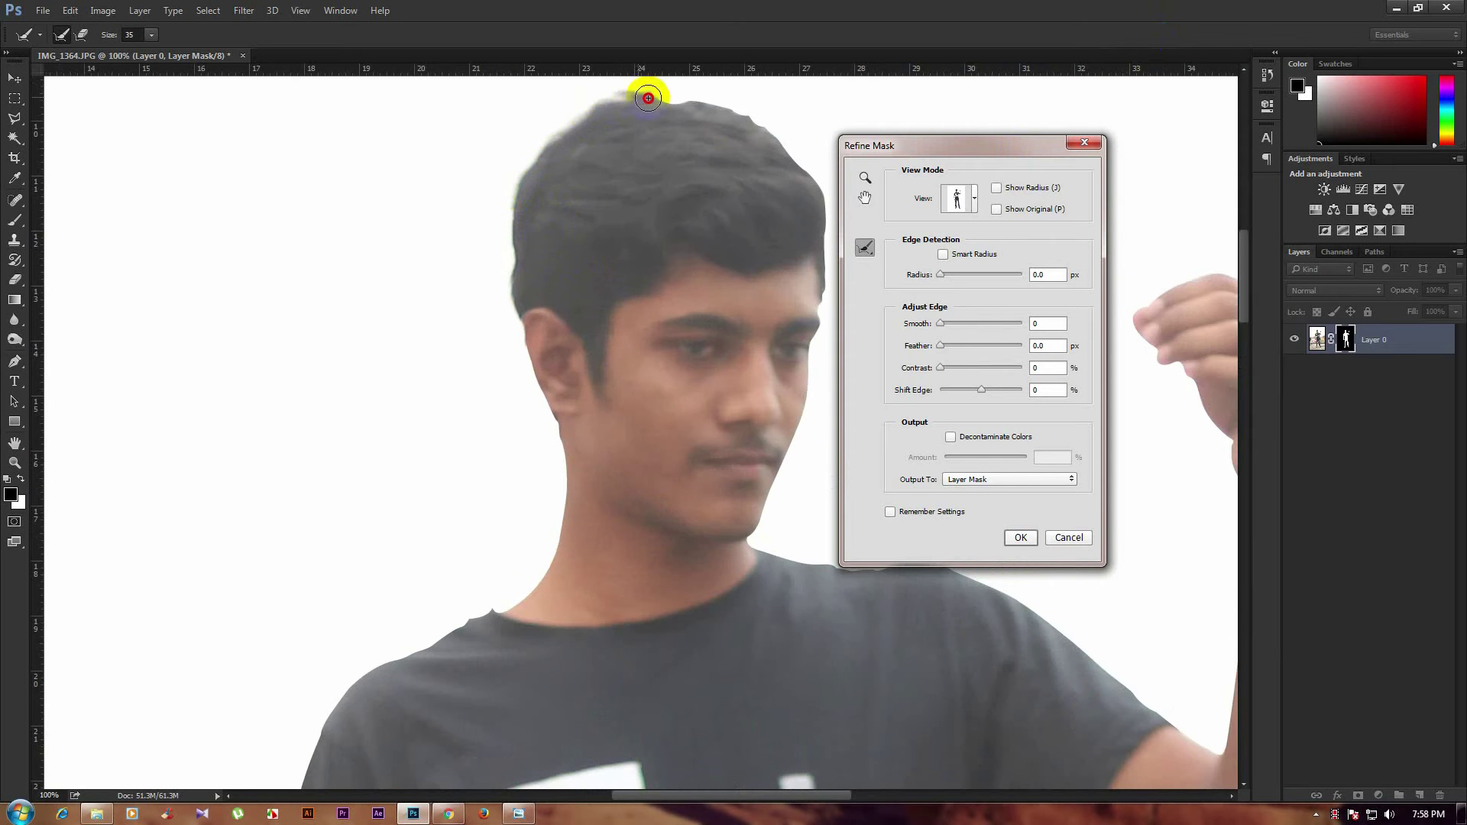
mouse_move(703, 168)
left_mouse_down()
mouse_move(600, 135)
mouse_move(661, 167)
mouse_move(665, 145)
mouse_move(705, 211)
left_mouse_up()
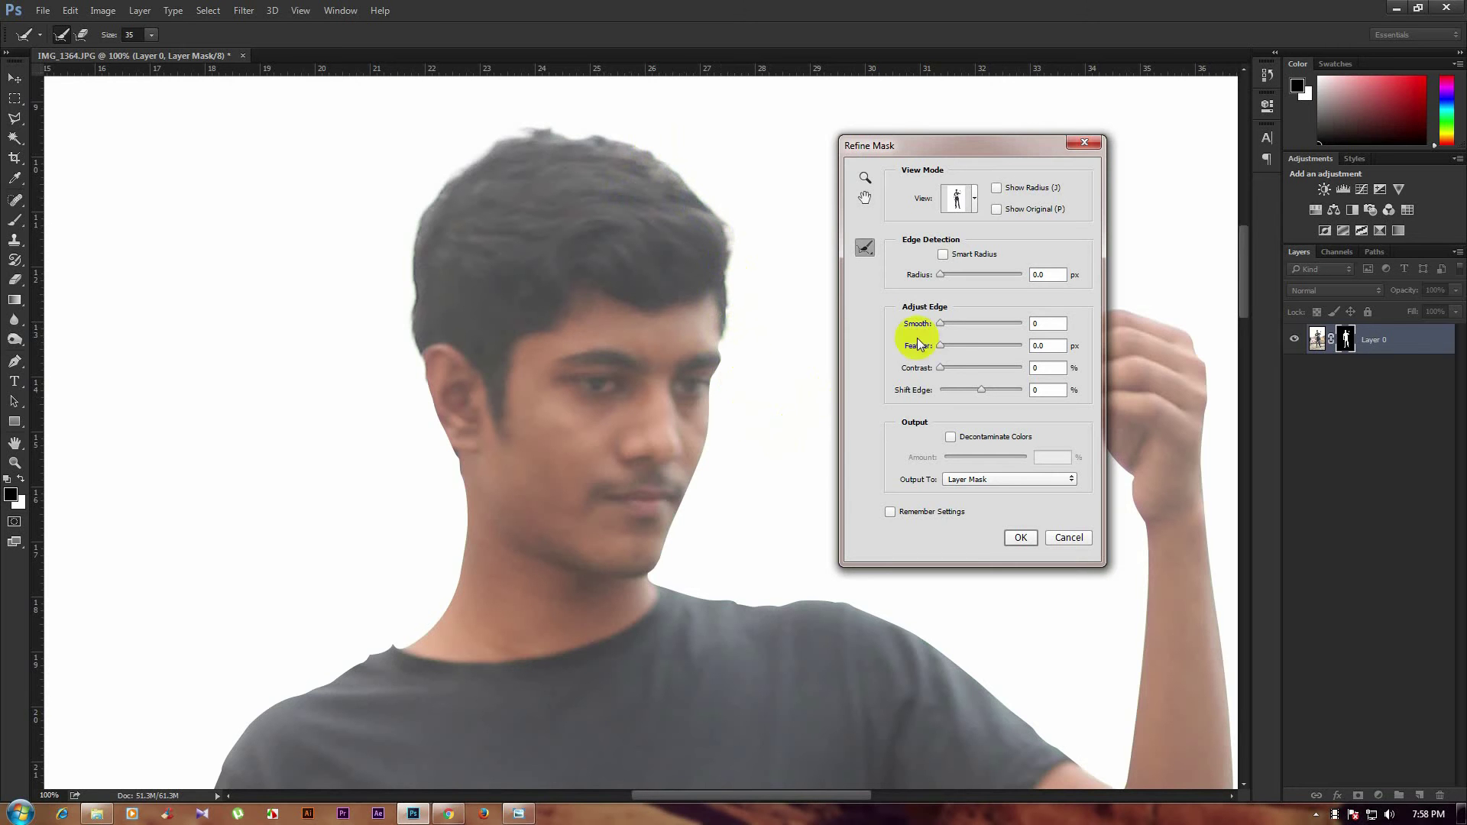
Set Refine Mask Feather to 1 px, Smooth to 1 and Contrast to 1 %.
left_click(947, 348)
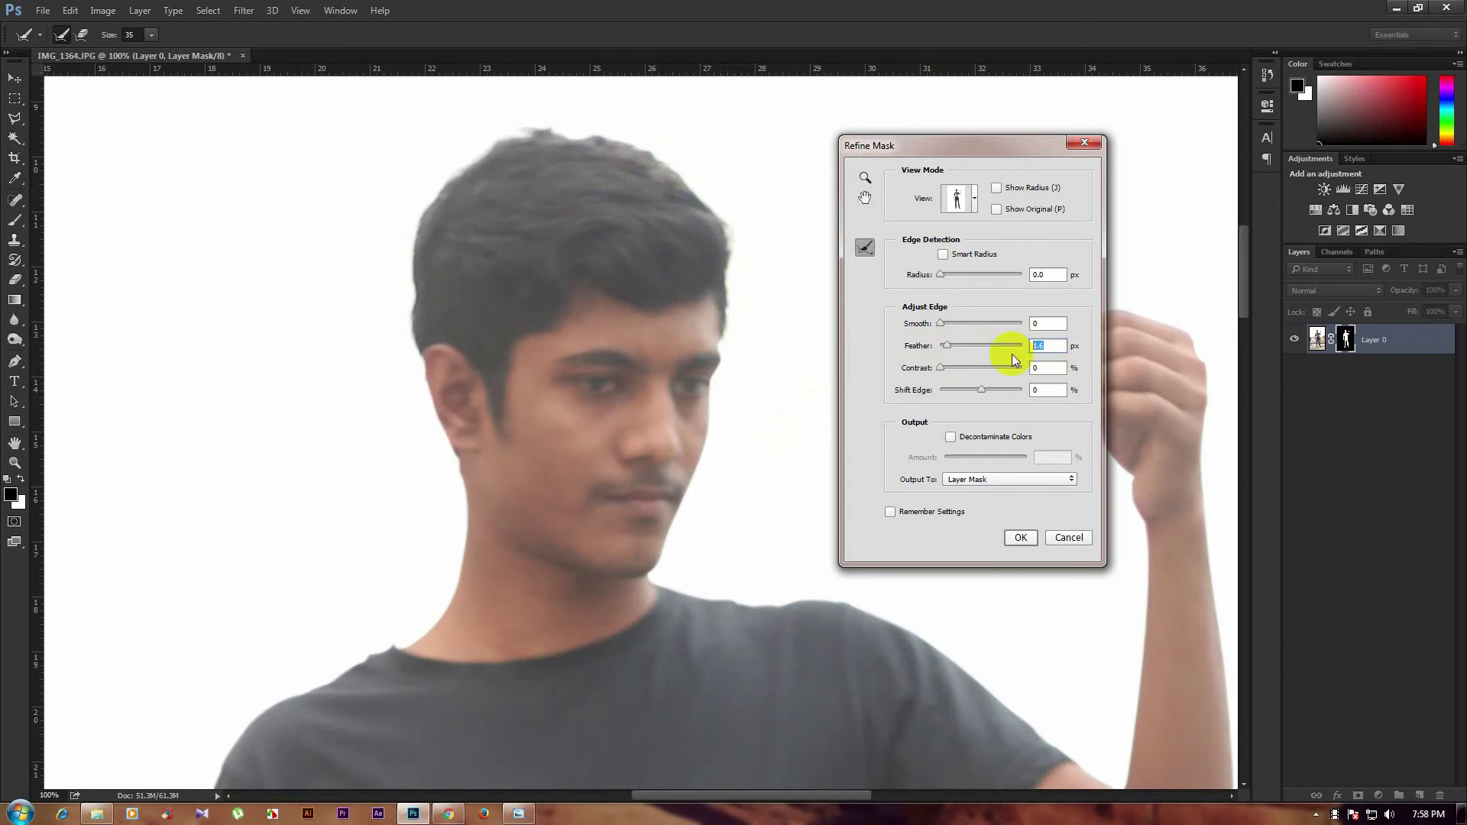
left_click(1040, 323)
key("Tab")
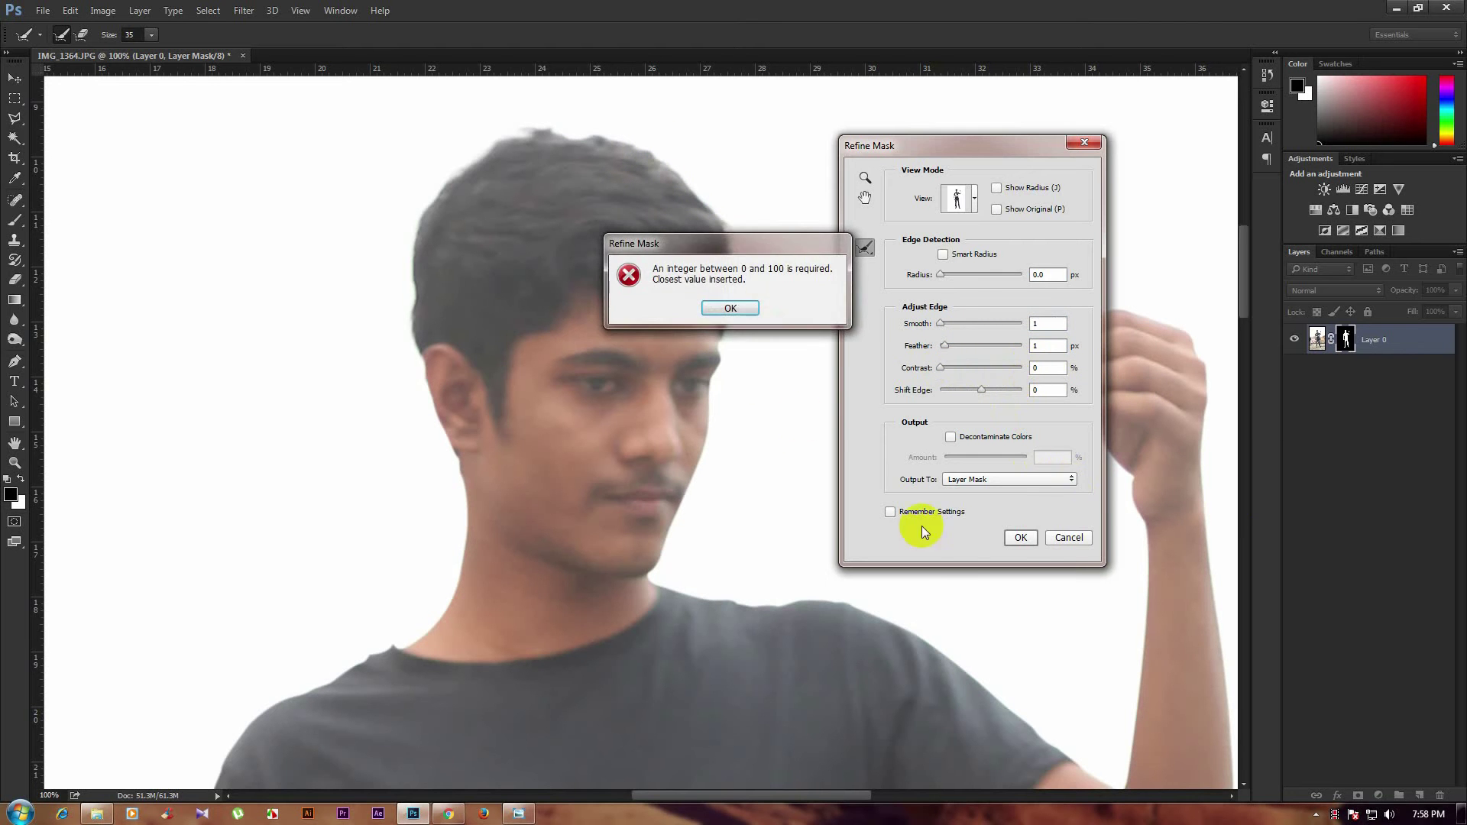
left_click(732, 308)
left_click(1046, 389)
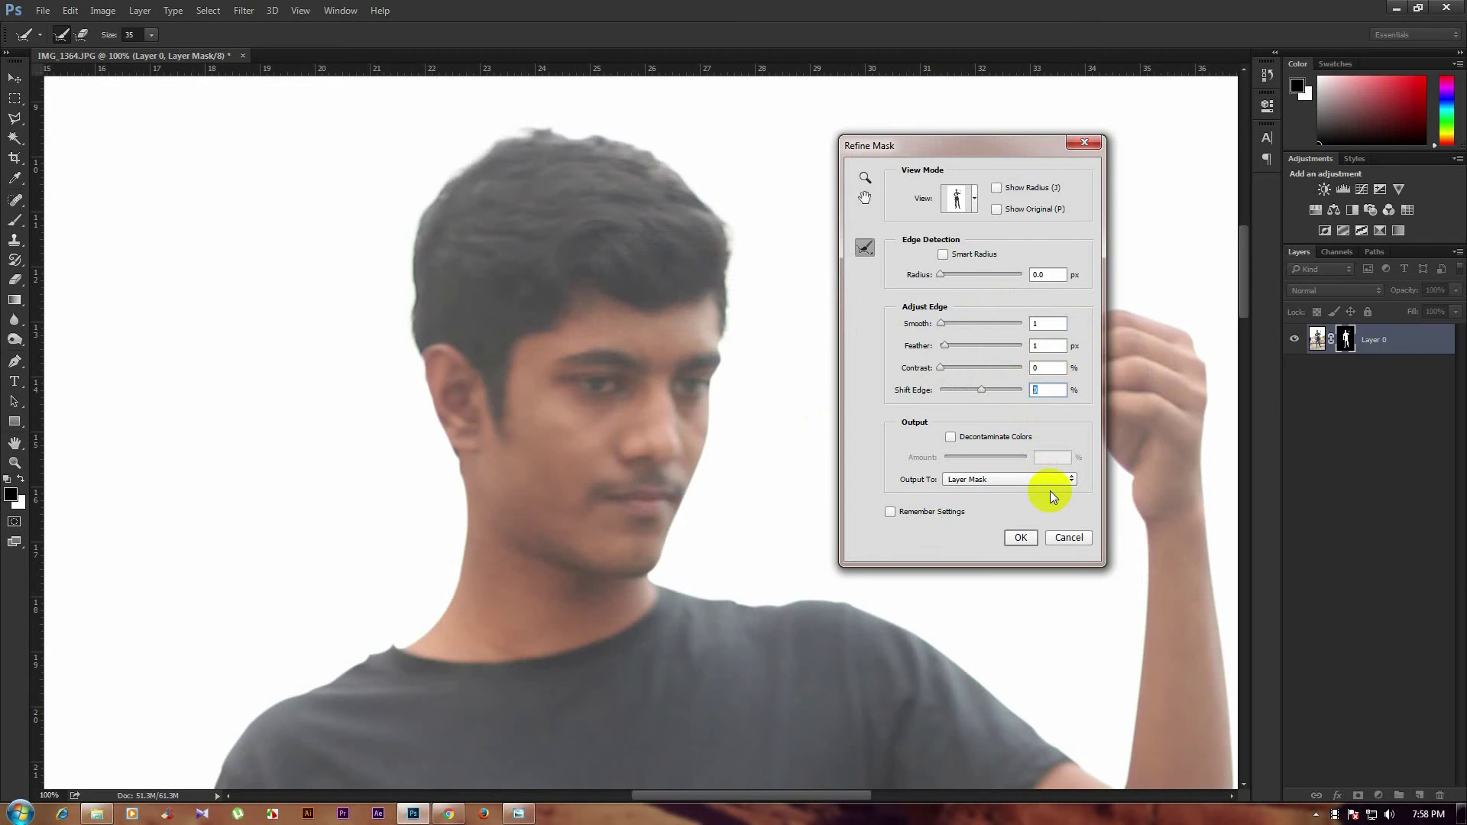
left_click(1044, 367)
Confirm the refined mask, then apply the layer mask permanently to the man's layer.
left_click(1021, 537)
key("p")
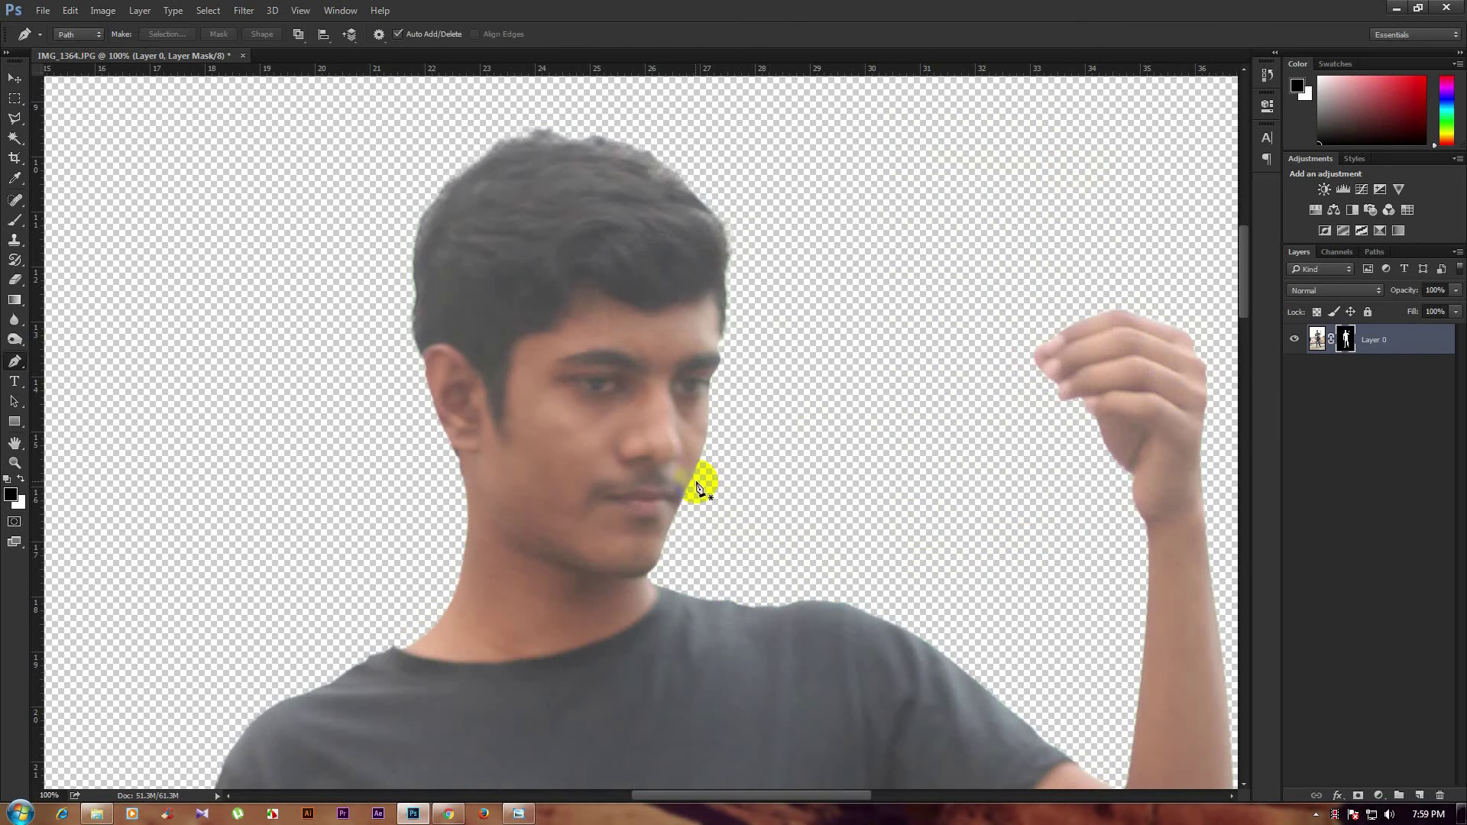
left_click(14, 78)
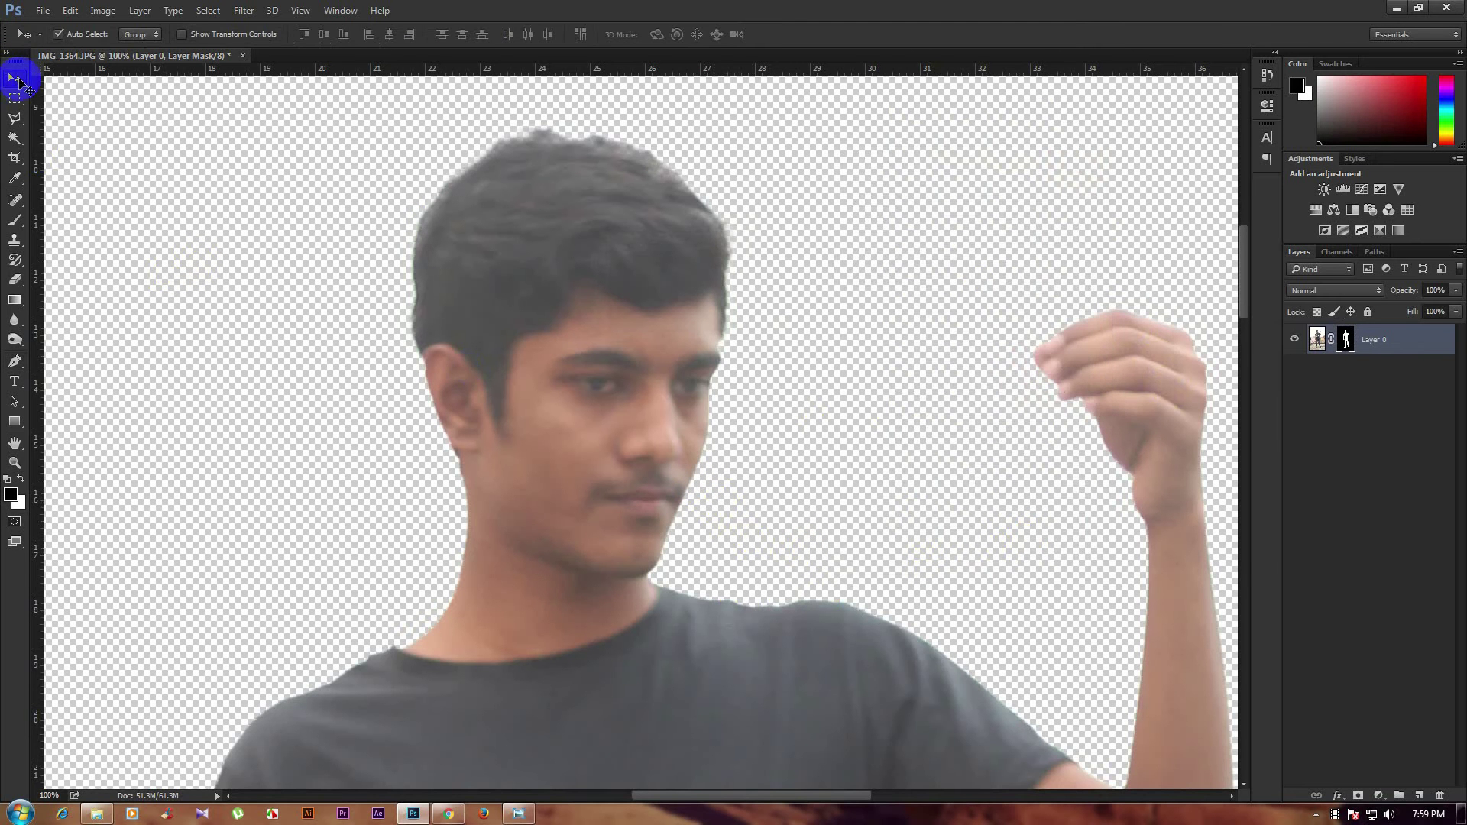
right_click(1343, 349)
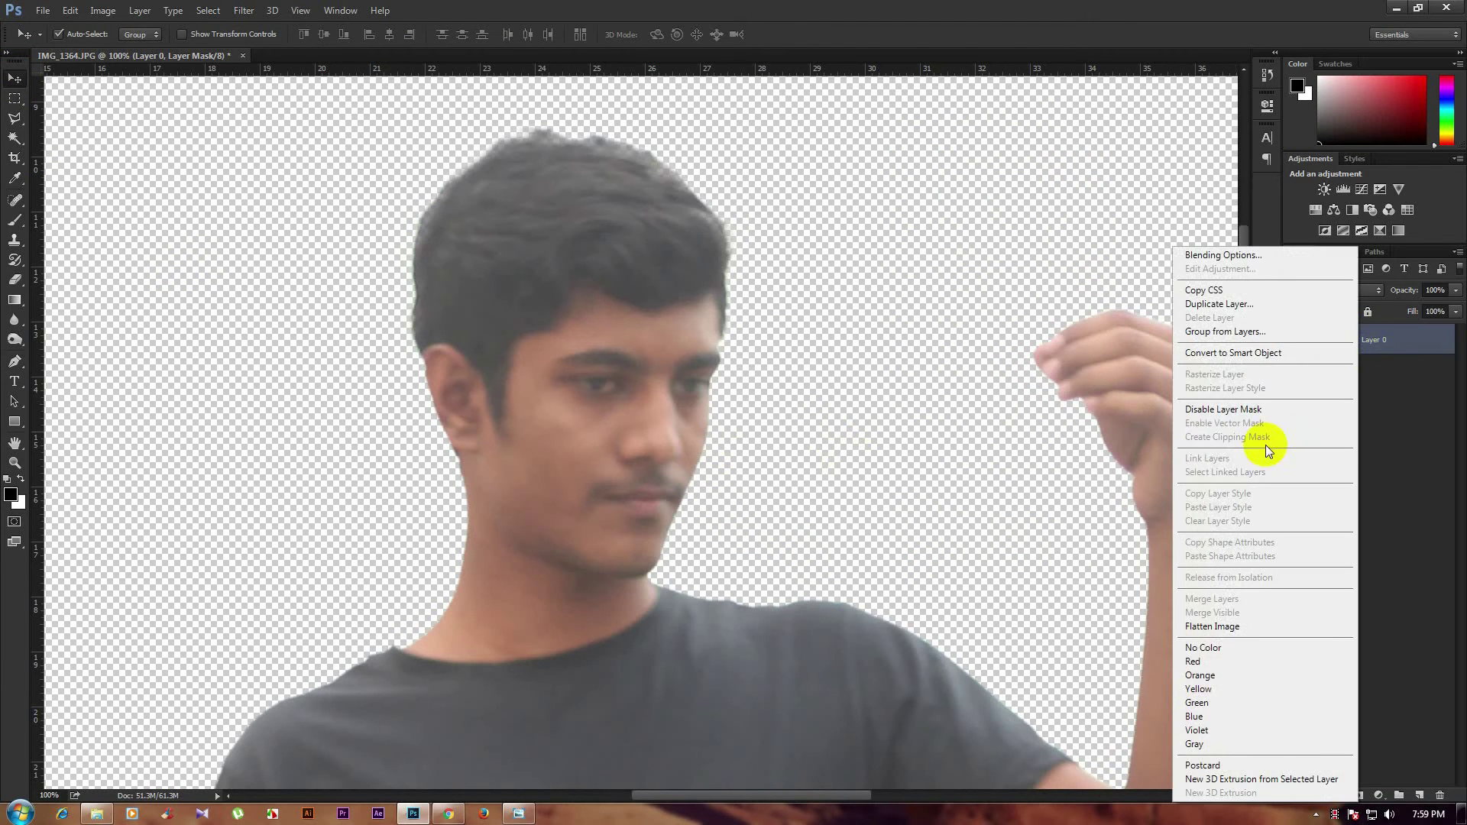
left_click(1368, 373)
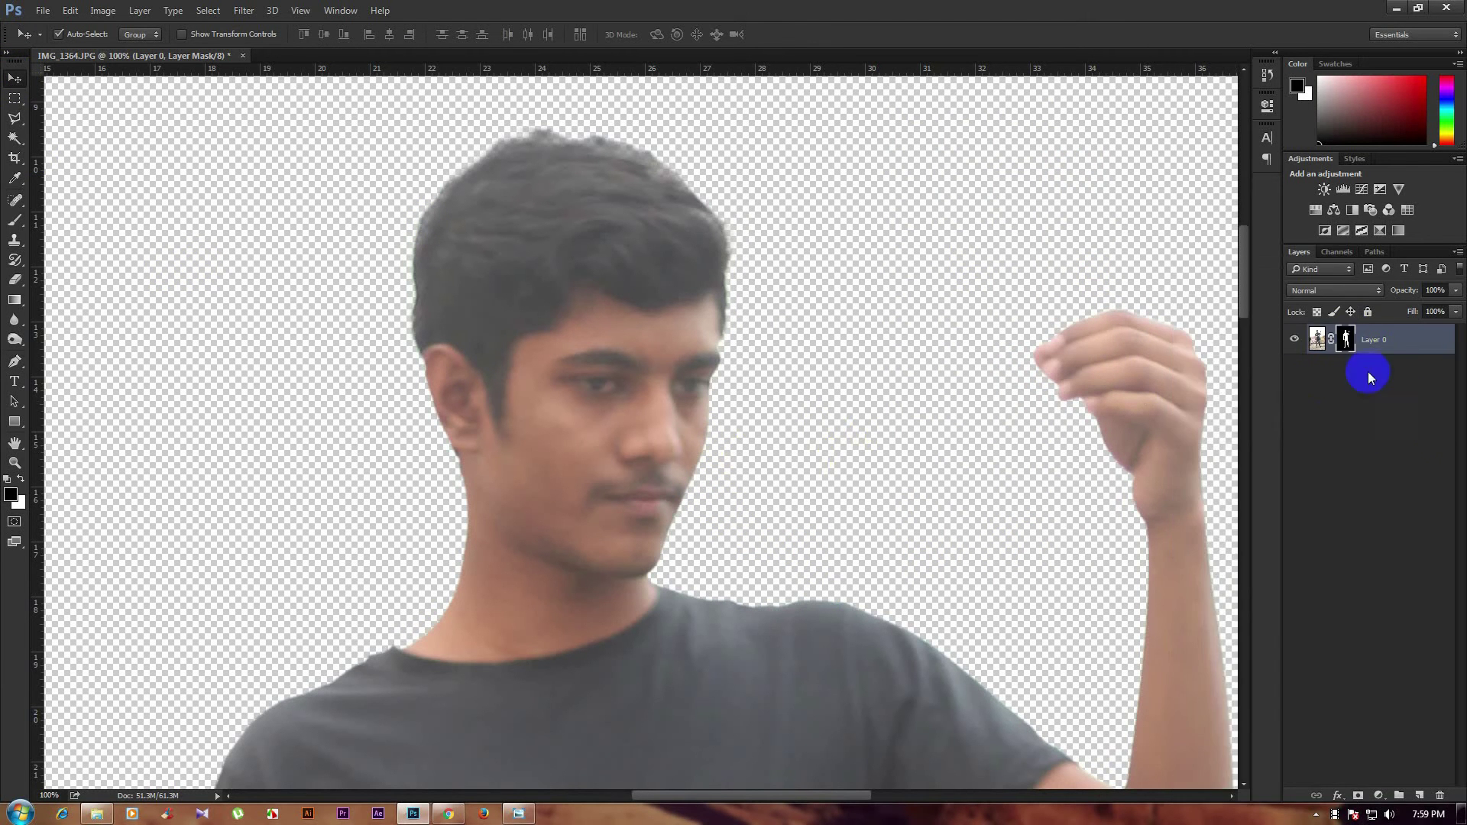
right_click(1358, 330)
left_click(1288, 378)
right_click(1323, 340)
left_click(1231, 411)
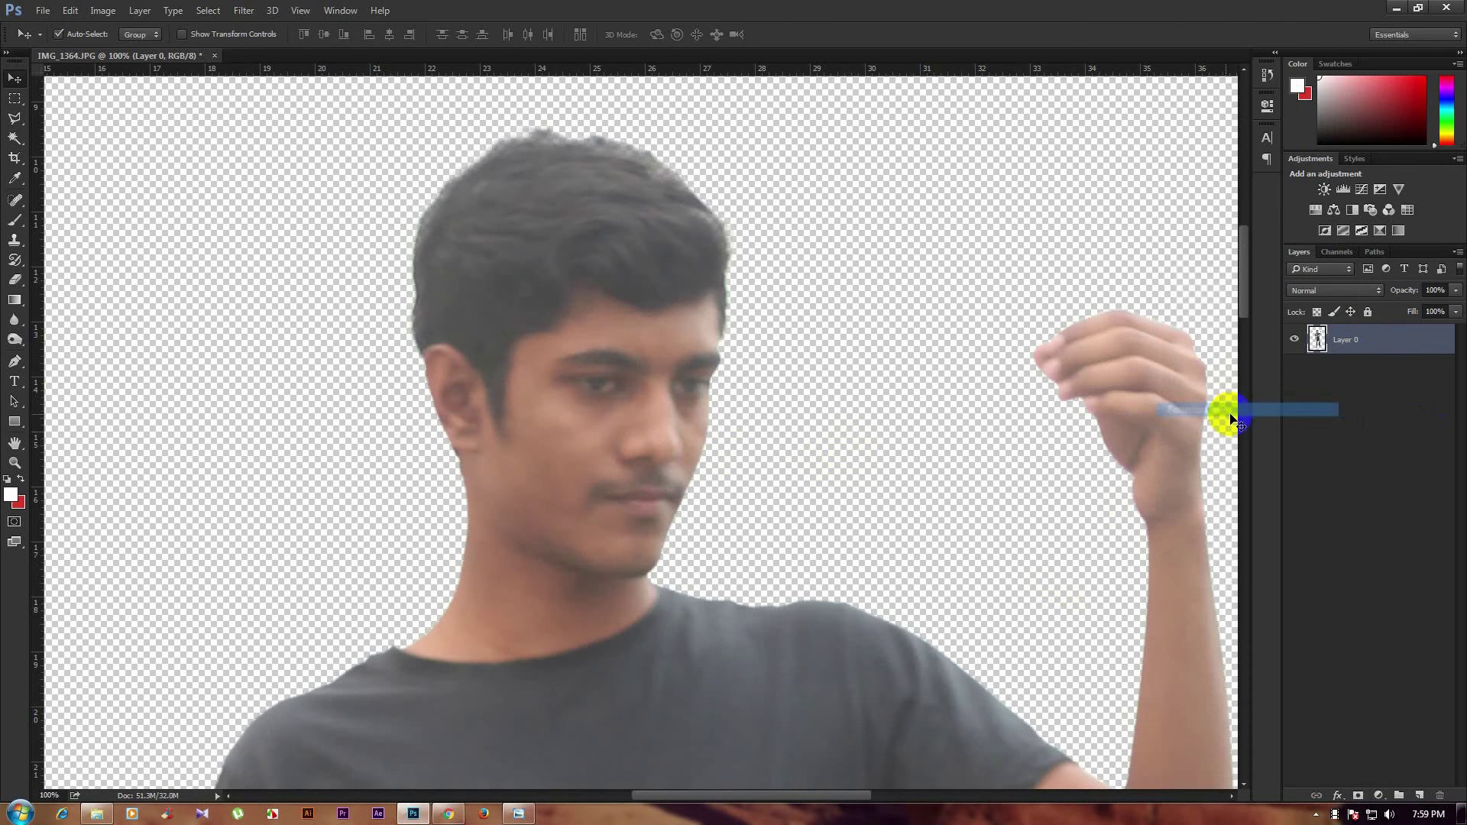
scroll(920, 416, "down", 2)
scroll(874, 382, "down", 1)
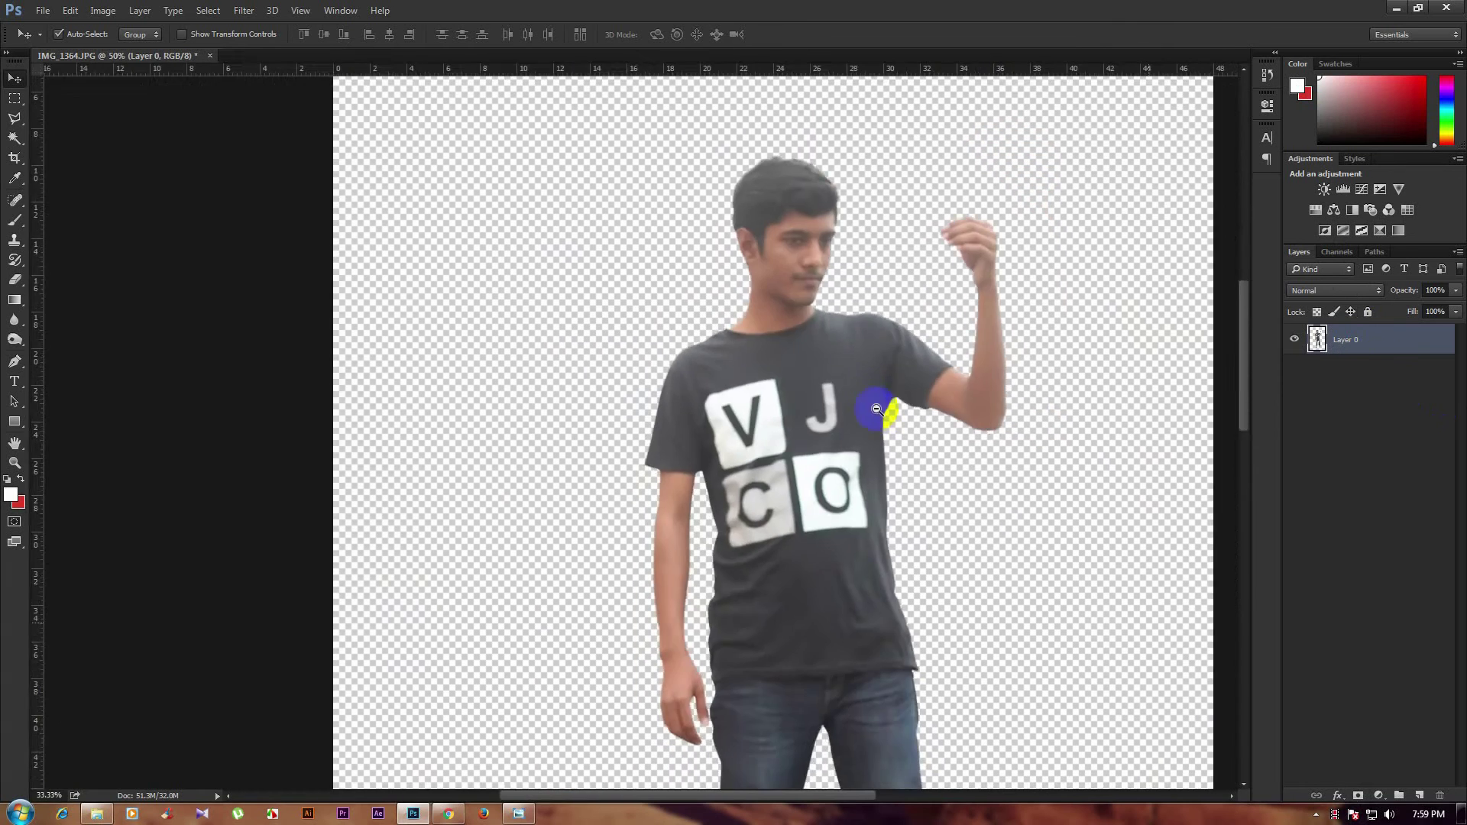
scroll(877, 410, "down", 1)
scroll(845, 443, "down", 1)
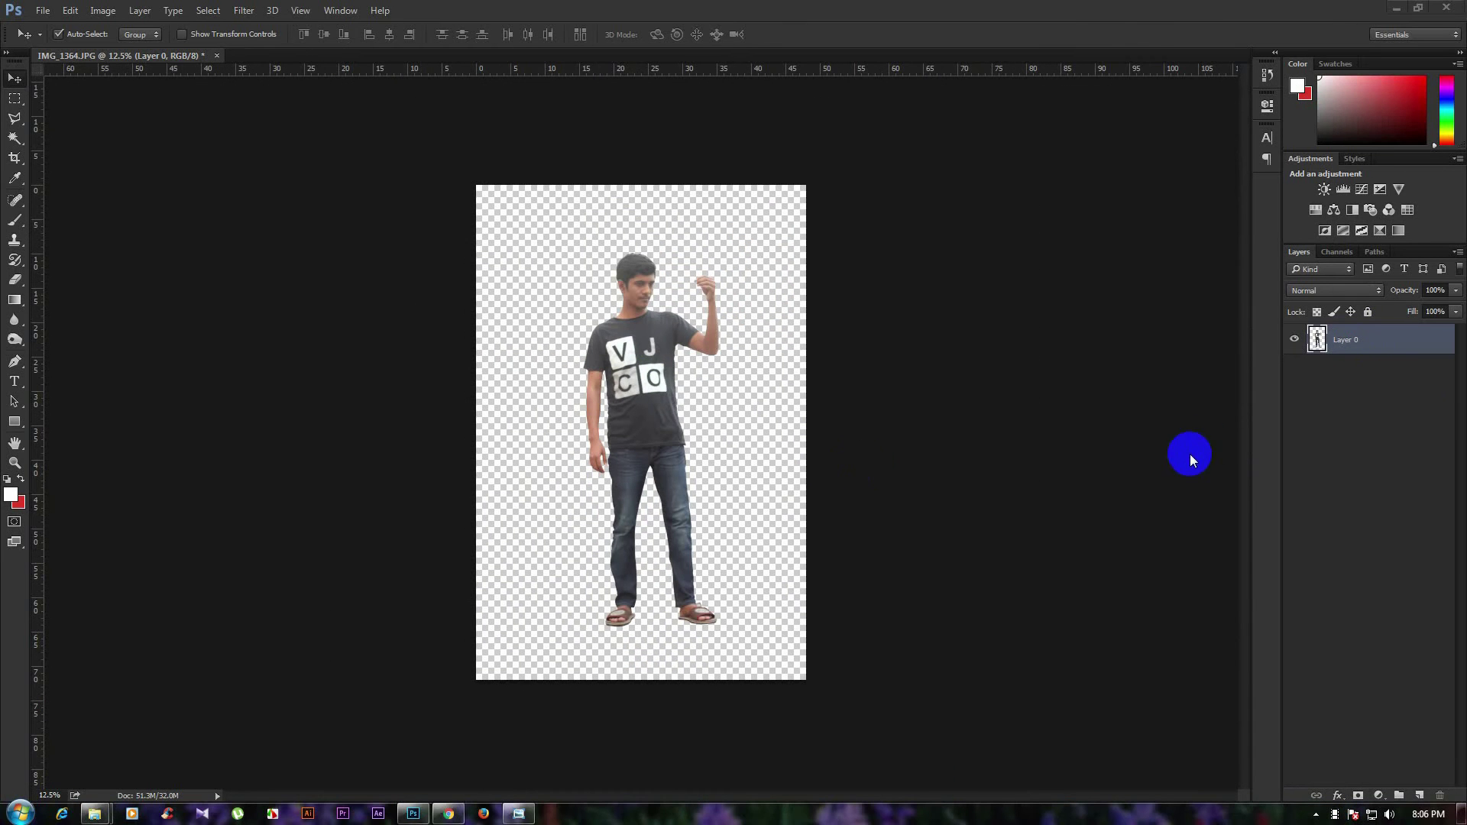
Add a Gradient Fill layer using the Black, White gradient.
left_click(1380, 796)
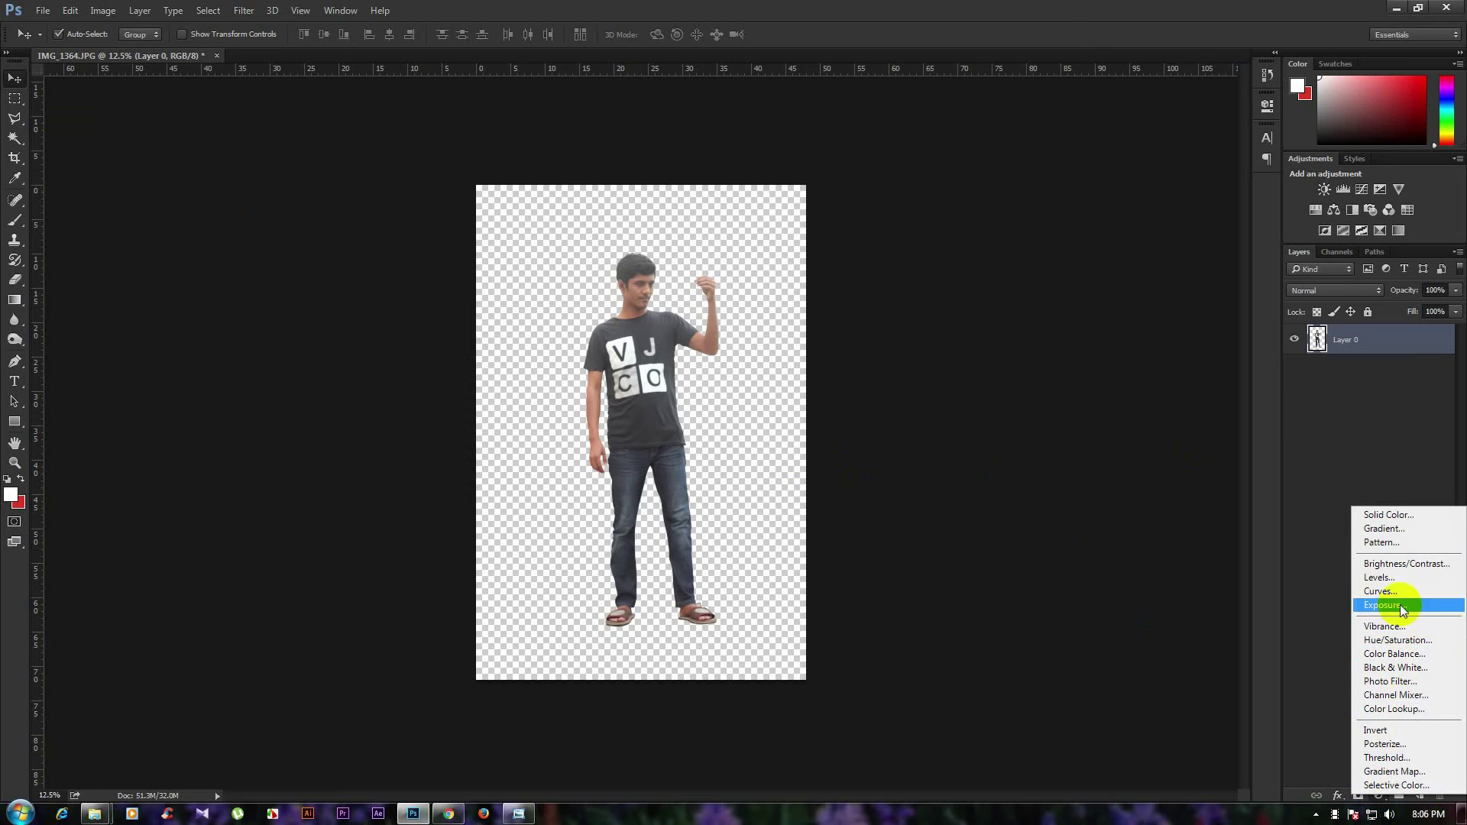
left_click(1397, 529)
left_click(681, 241)
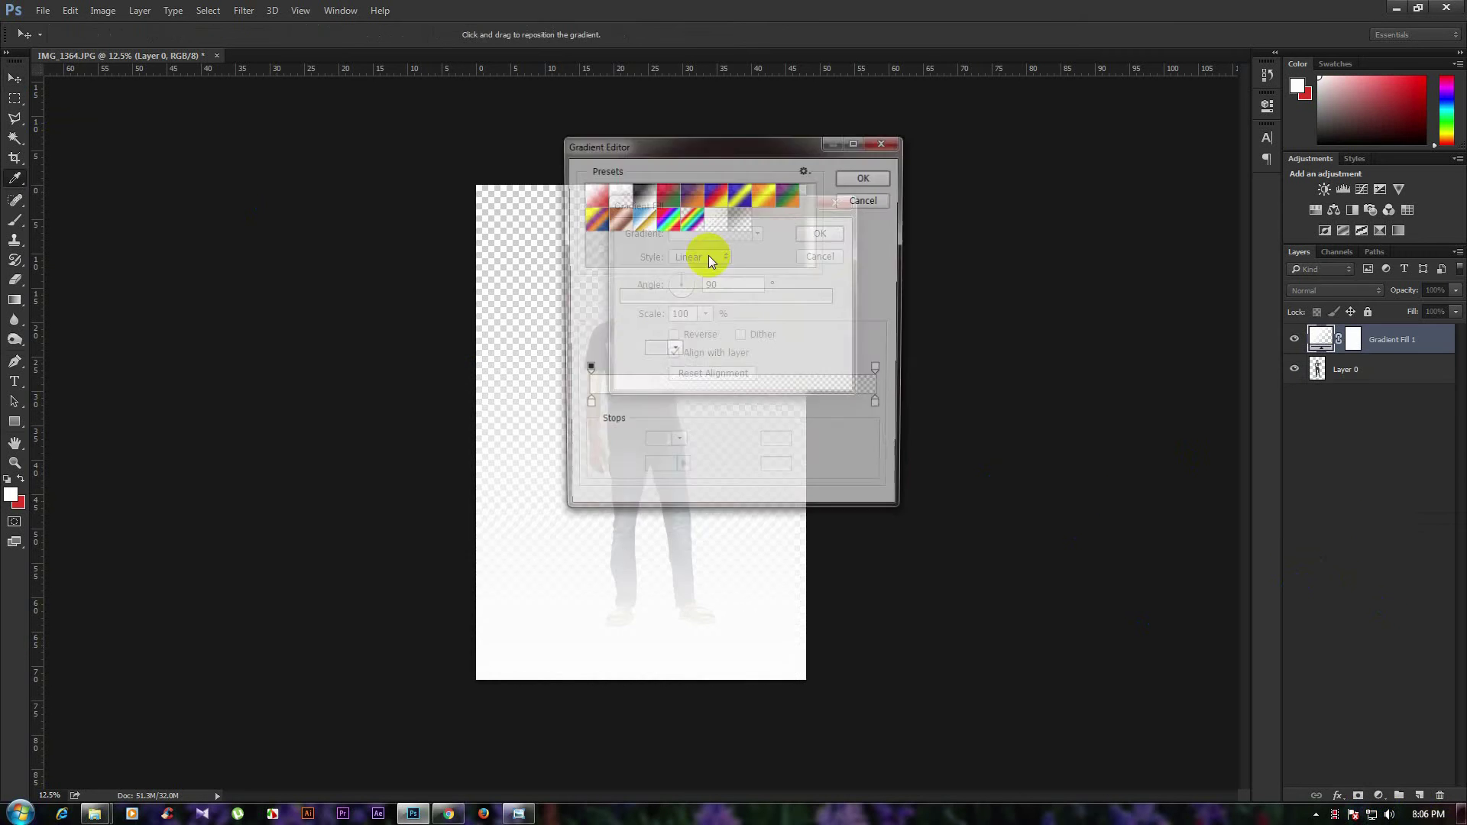
left_click(640, 204)
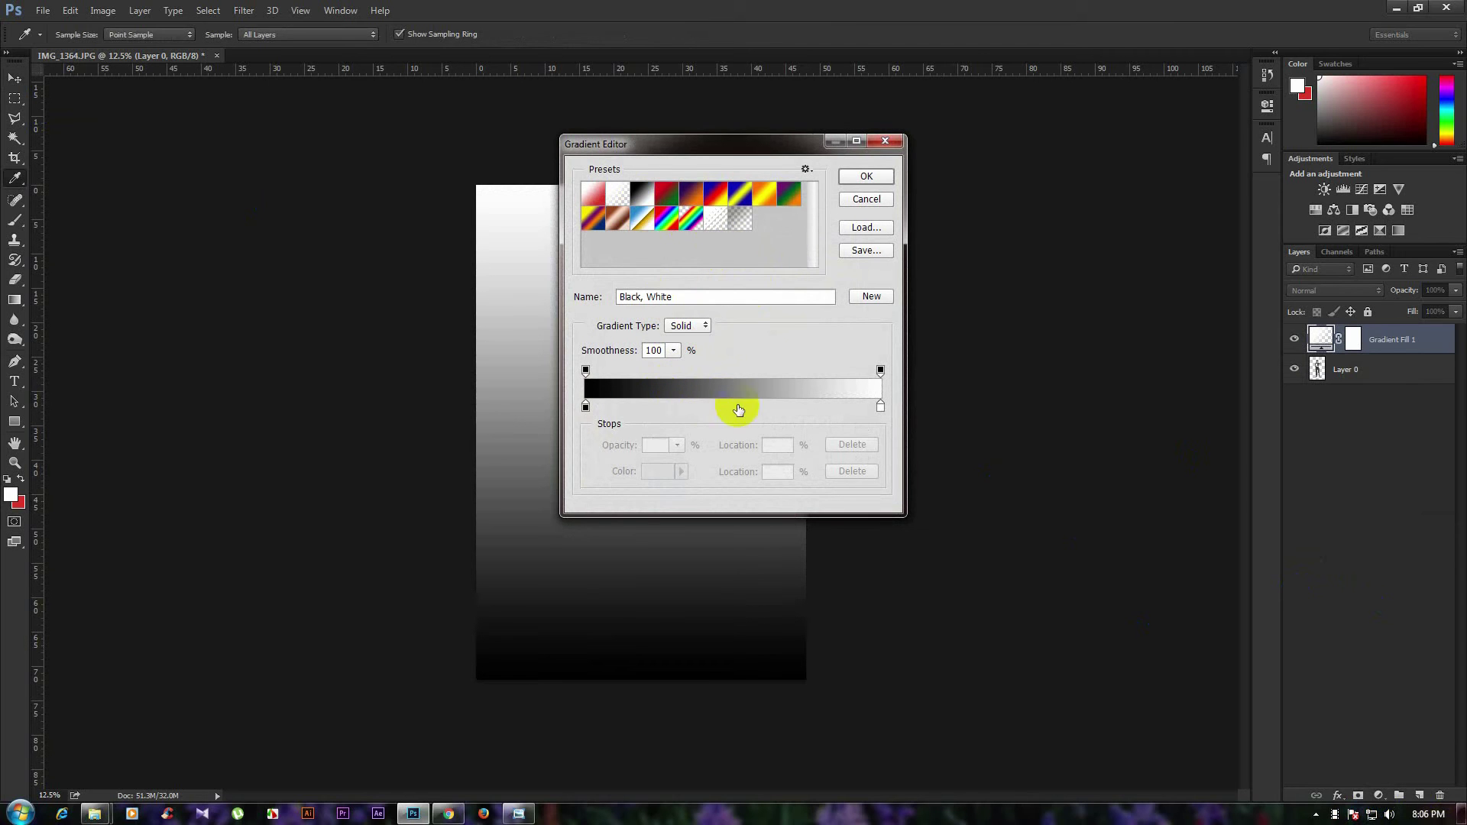
left_click(866, 178)
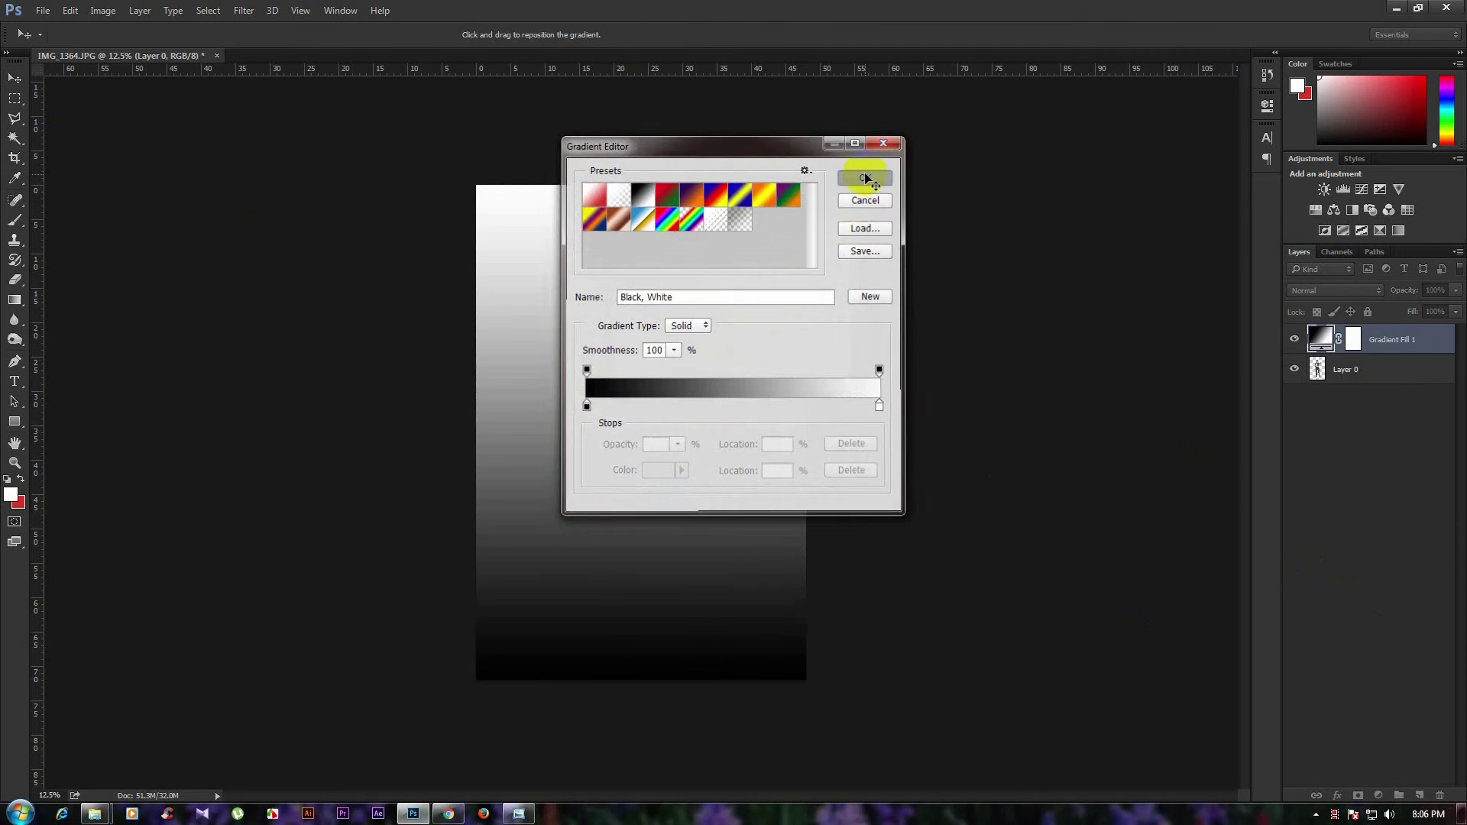
Make the gradient Radial, reversed, at about 219% scale, and place it below Layer 0.
left_click(700, 257)
left_click(696, 291)
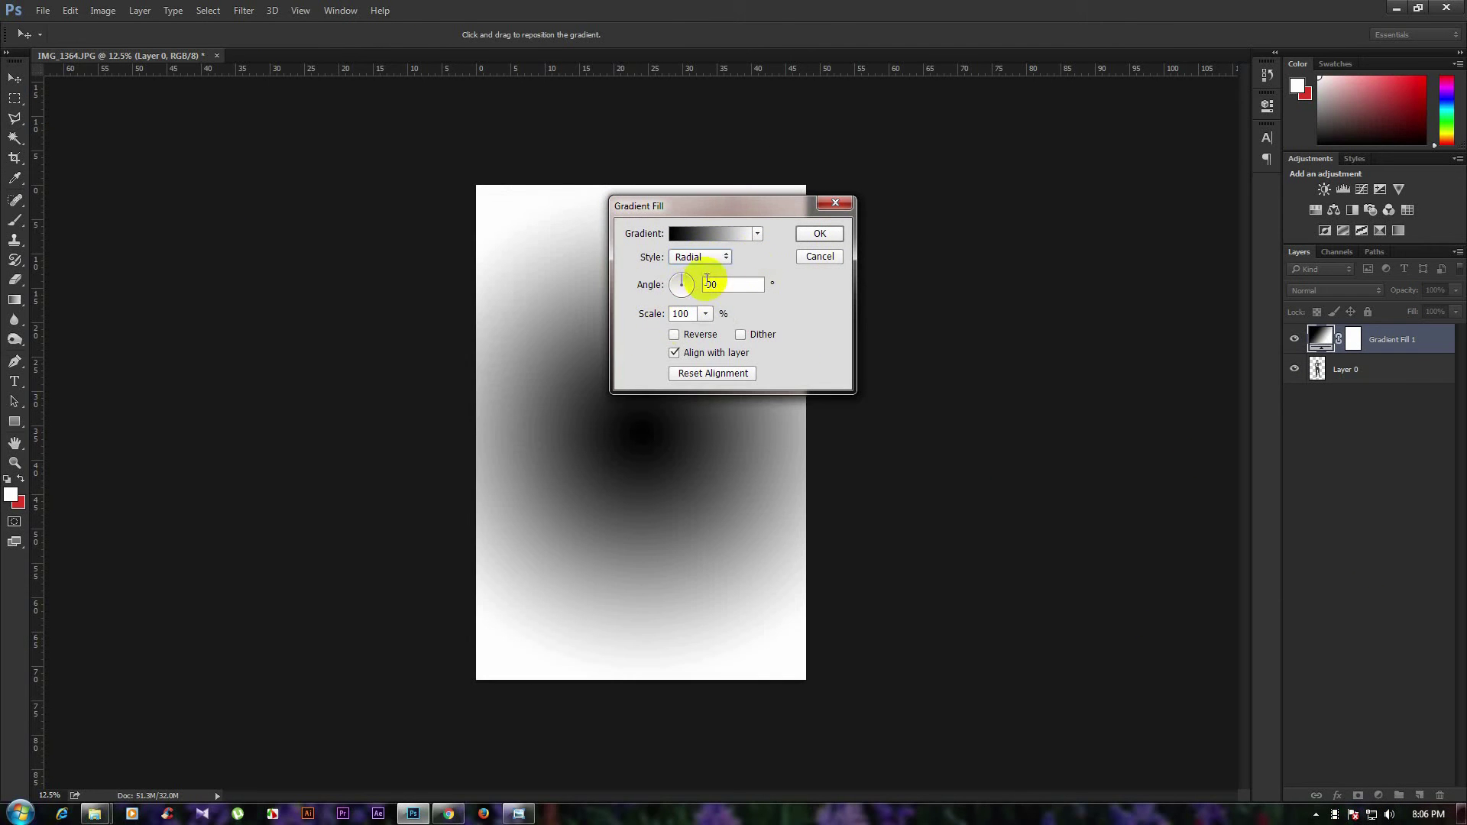
left_click(695, 337)
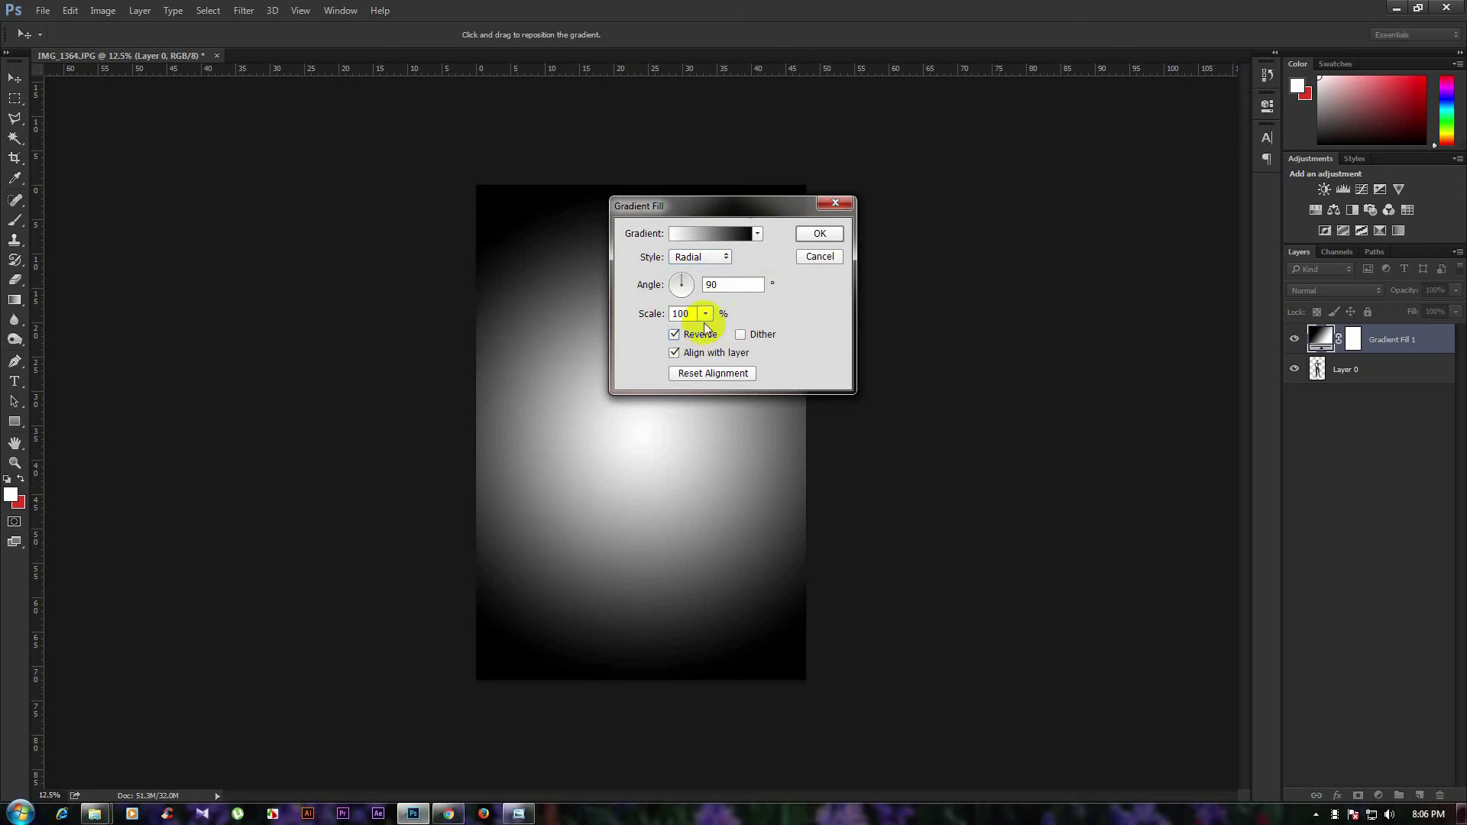
left_click(706, 314)
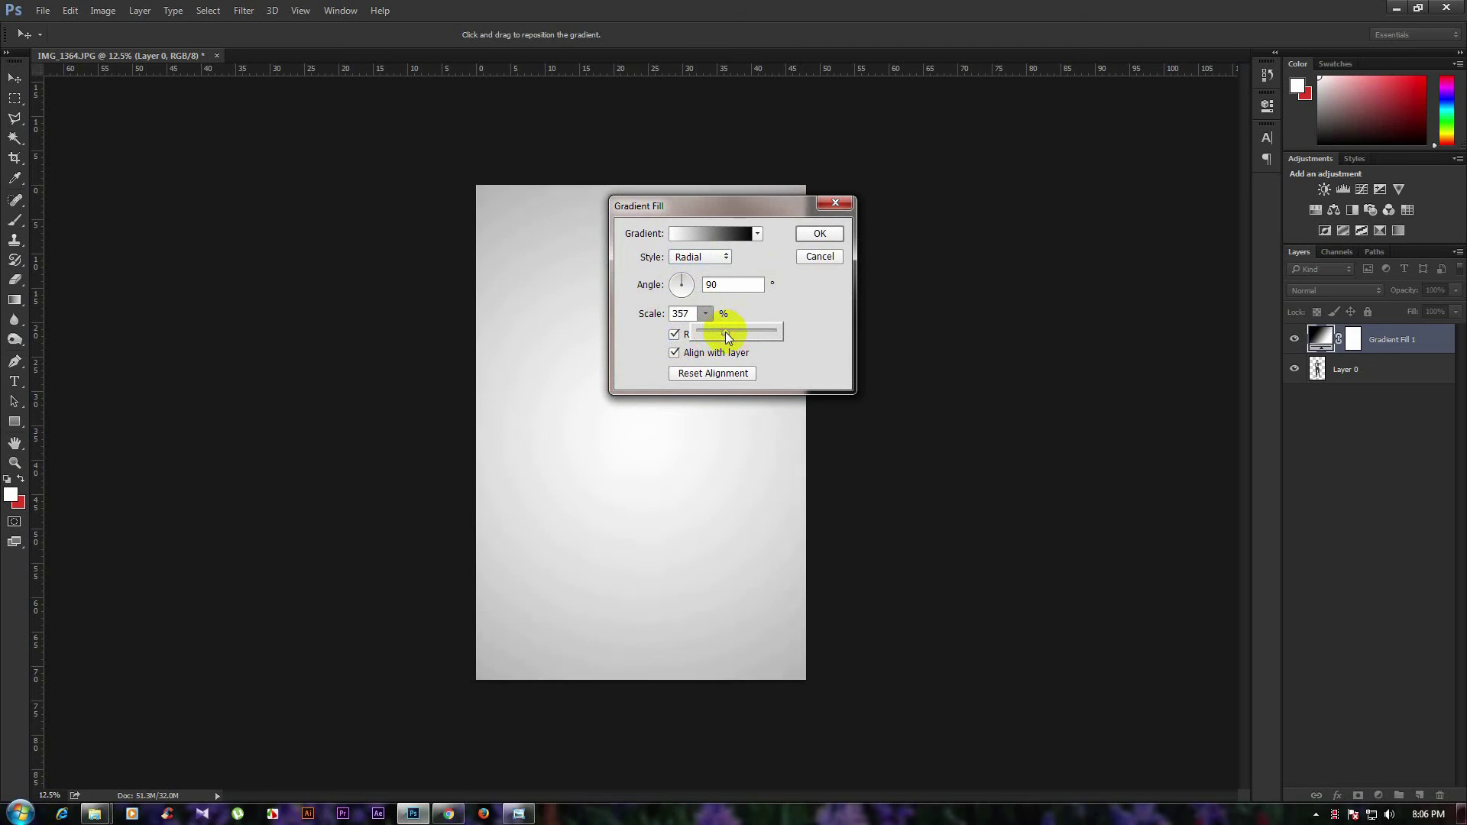
left_click_drag(733, 334, 719, 337)
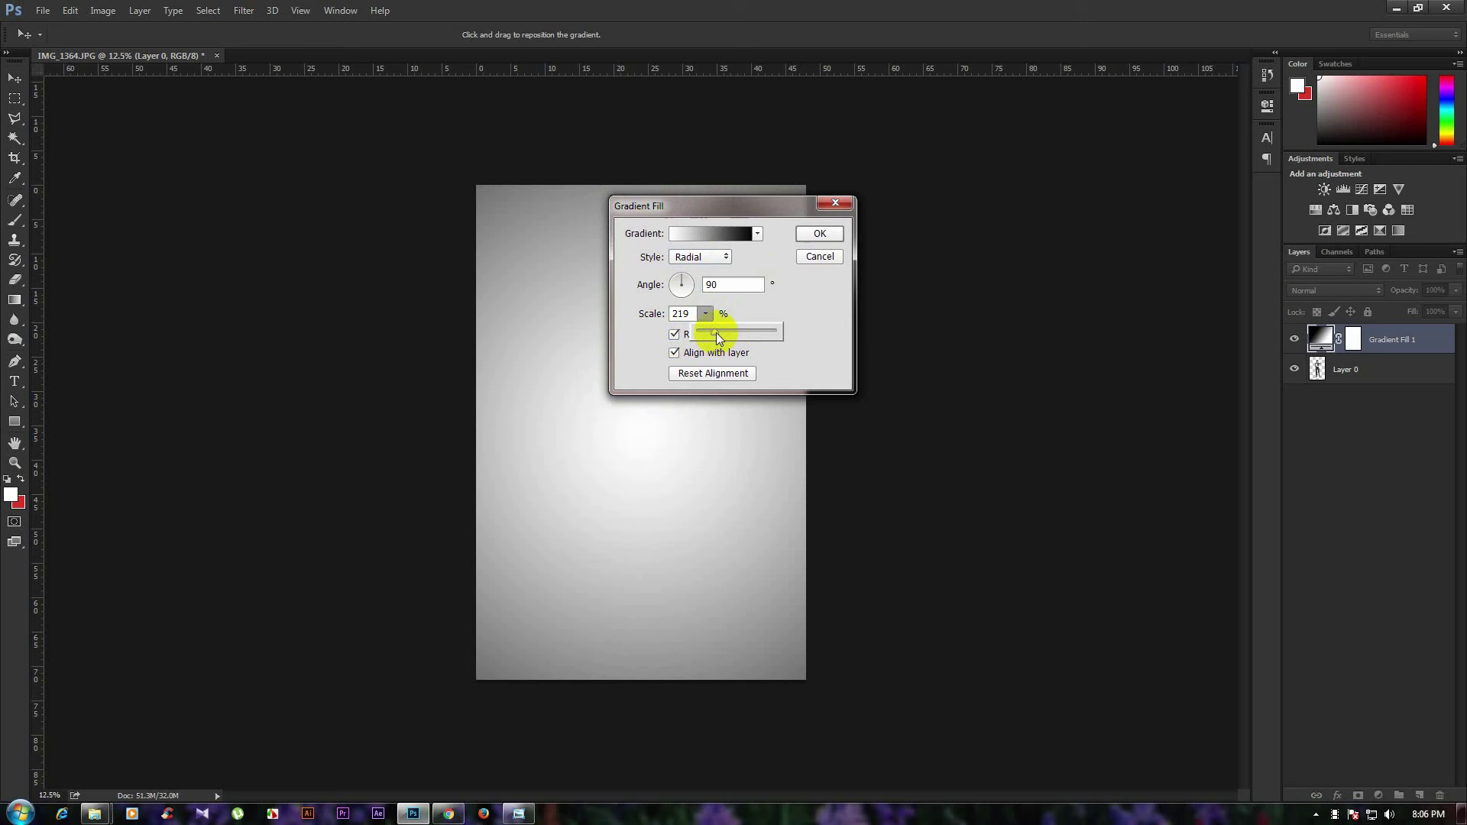
left_click(819, 234)
left_click_drag(1391, 339, 1389, 393)
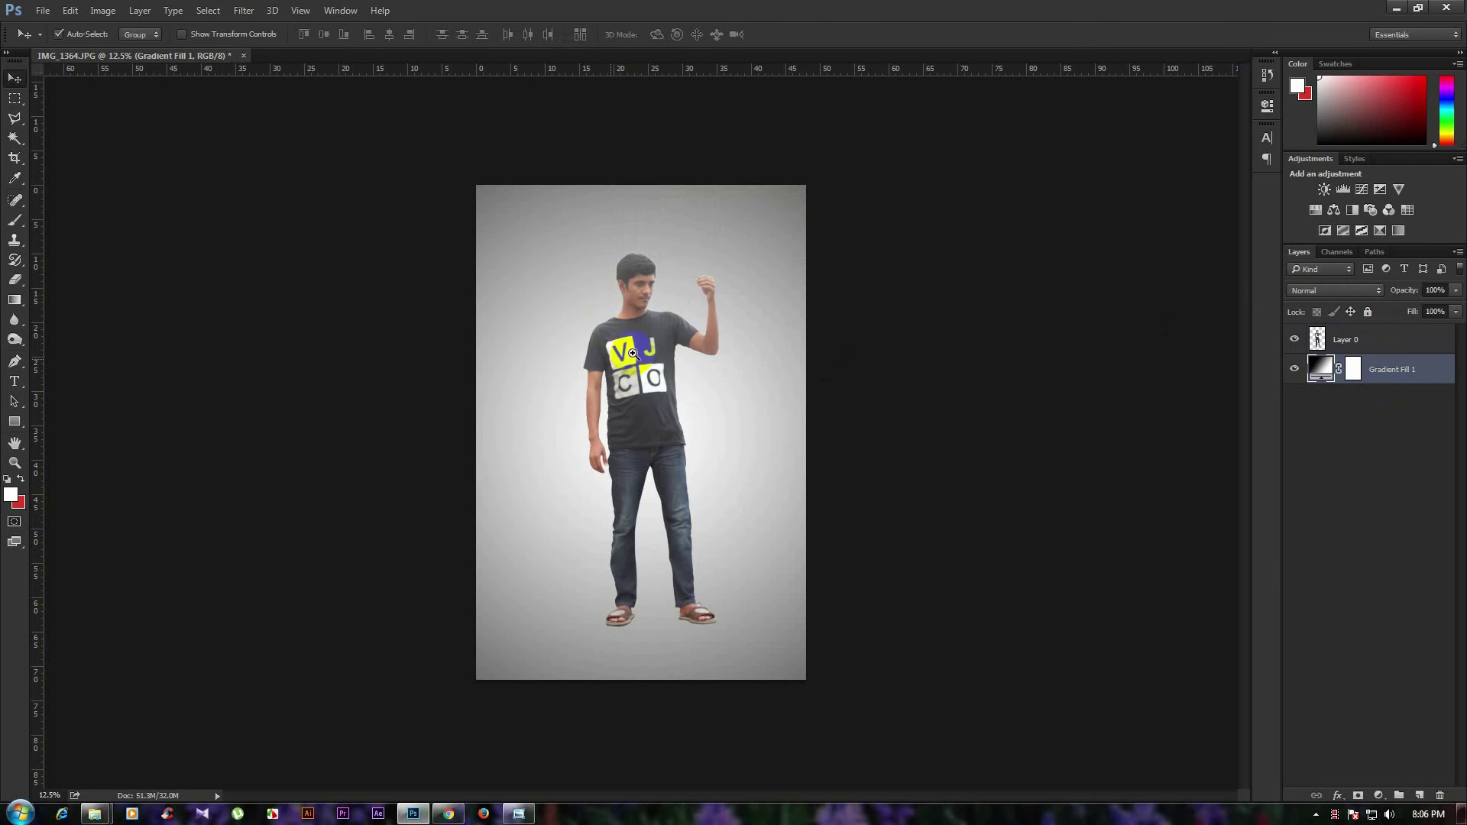
Crop to a tighter frame around the man, raising the bottom edge above his lower legs.
key("ctrl+plus")
key("ctrl+minus")
key("c")
left_click(646, 688)
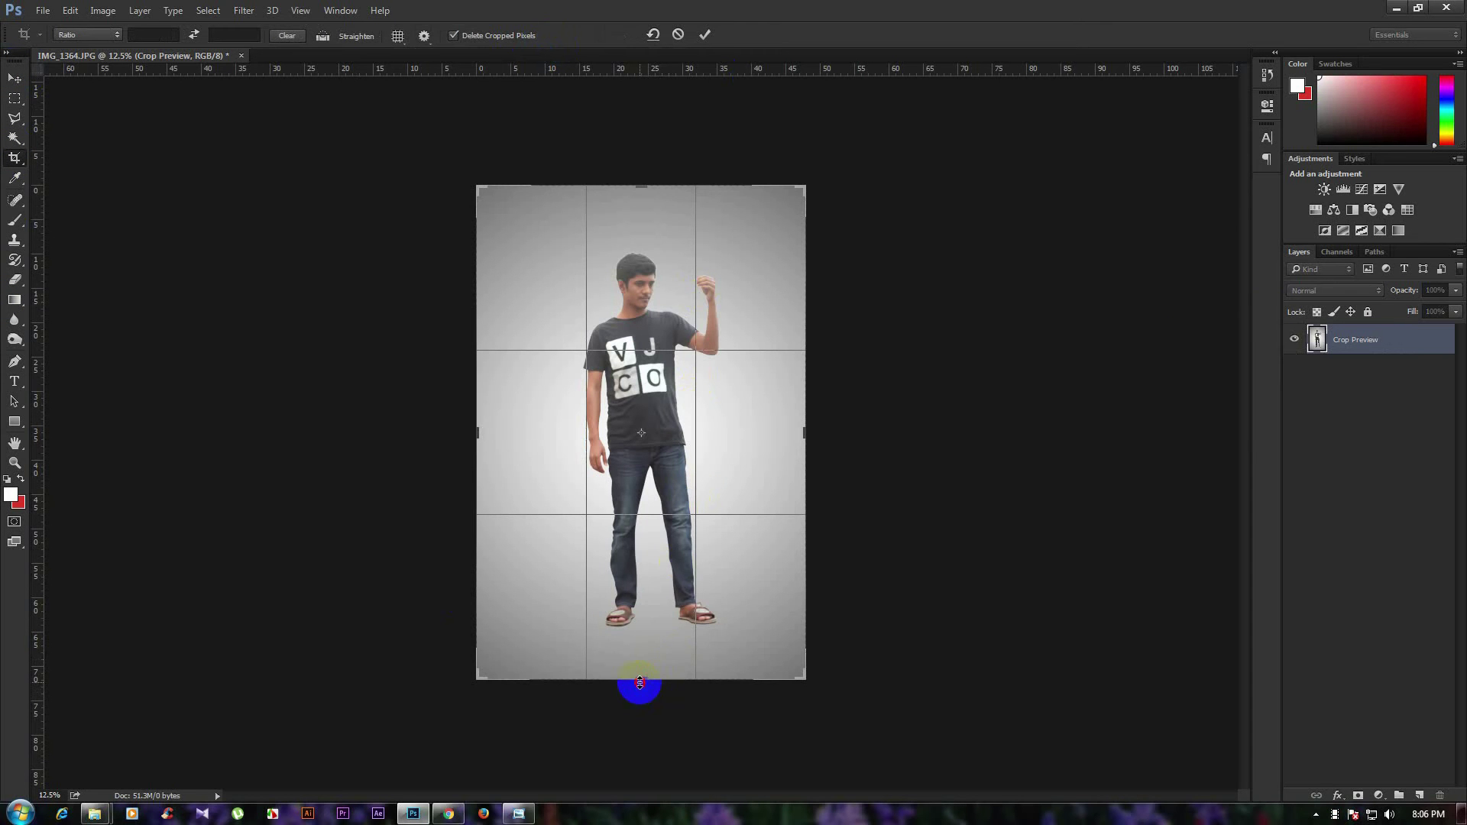
left_click_drag(641, 682, 655, 606)
left_click_drag(645, 246, 644, 254)
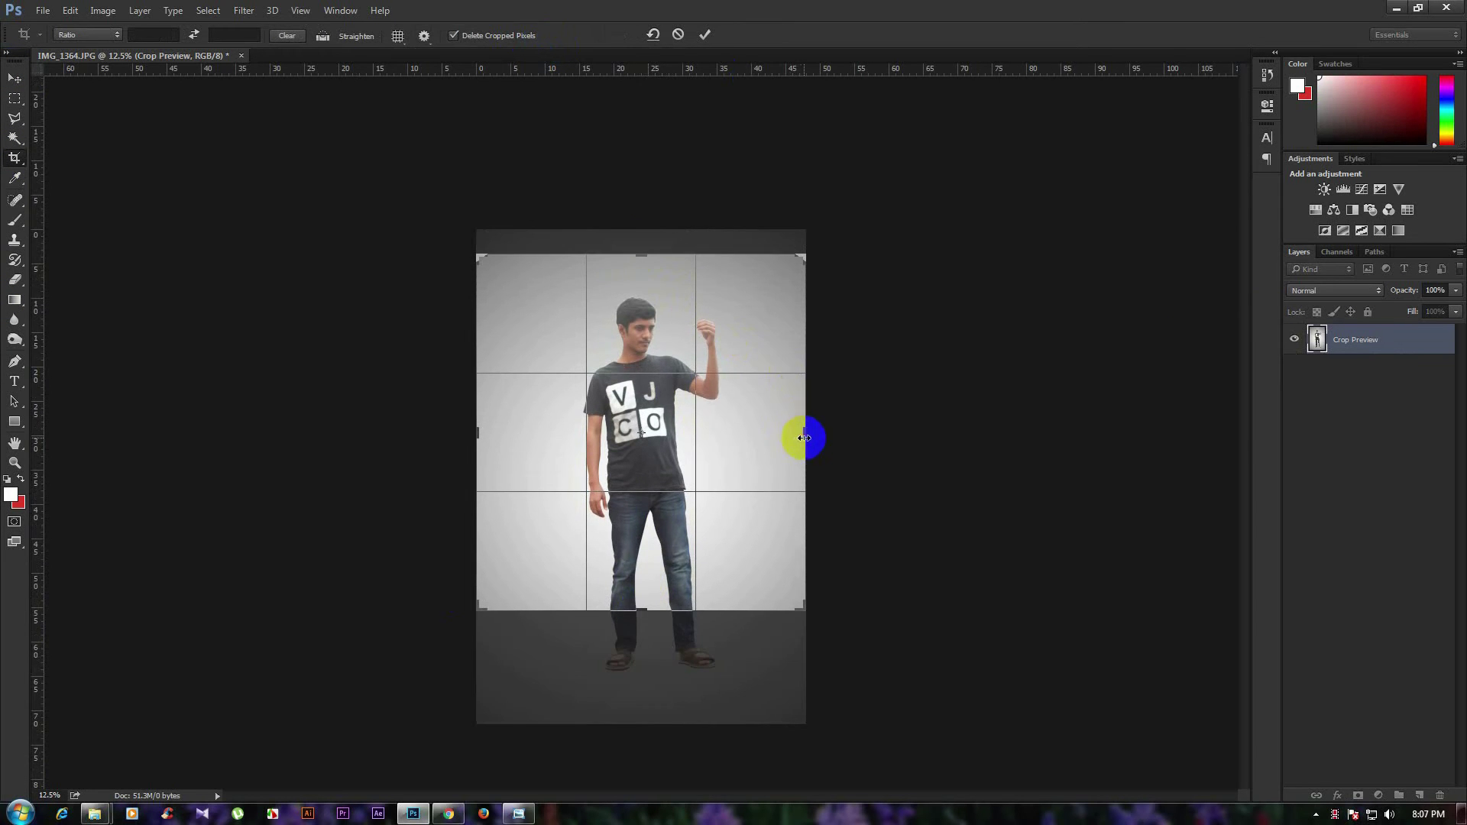
left_click_drag(804, 438, 822, 437)
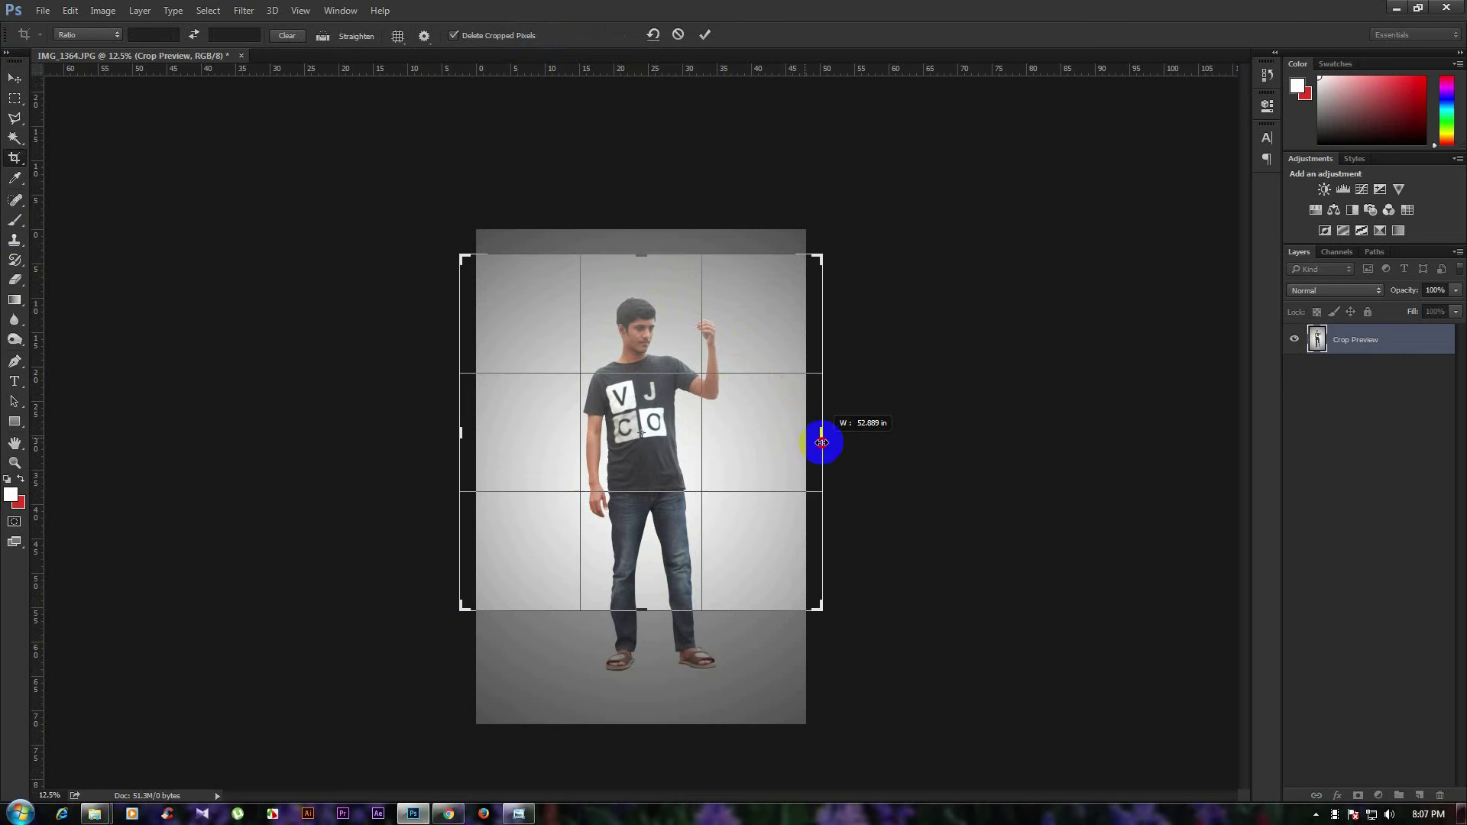
left_click(707, 36)
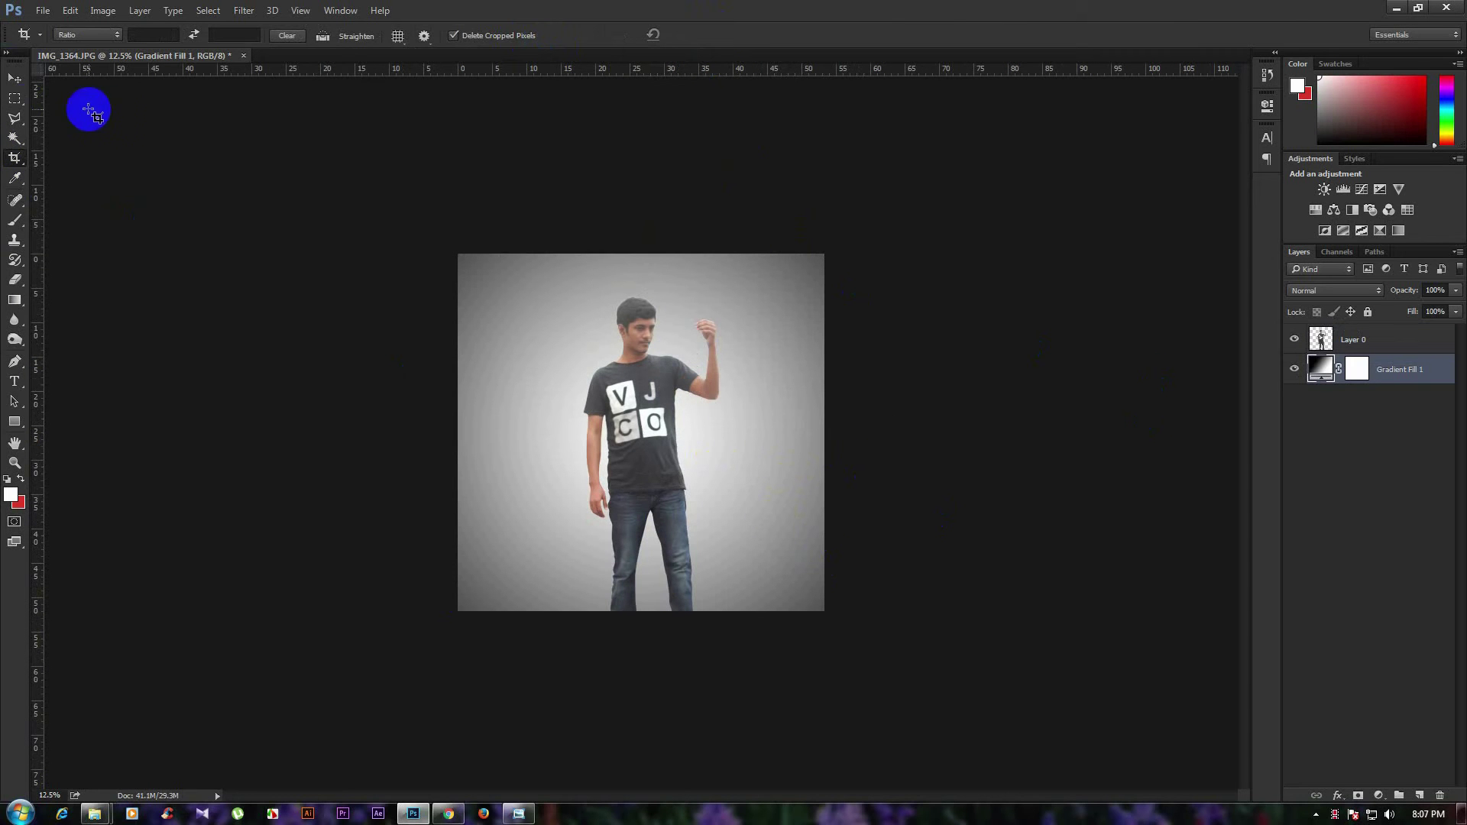
Zoom in on the man and spot-heal a stroke across his face.
left_click(14, 78)
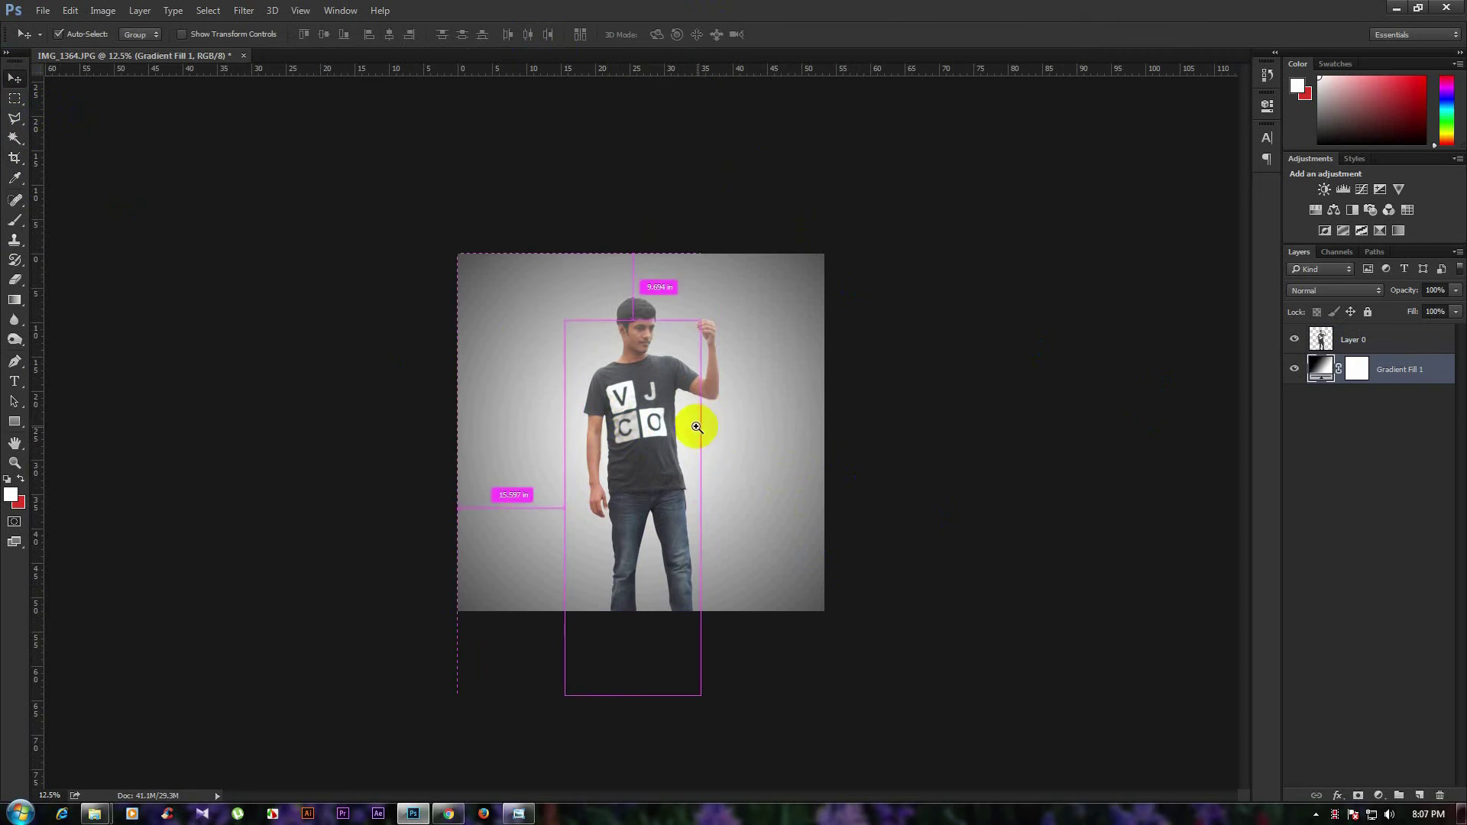
left_click_drag(696, 427, 681, 420)
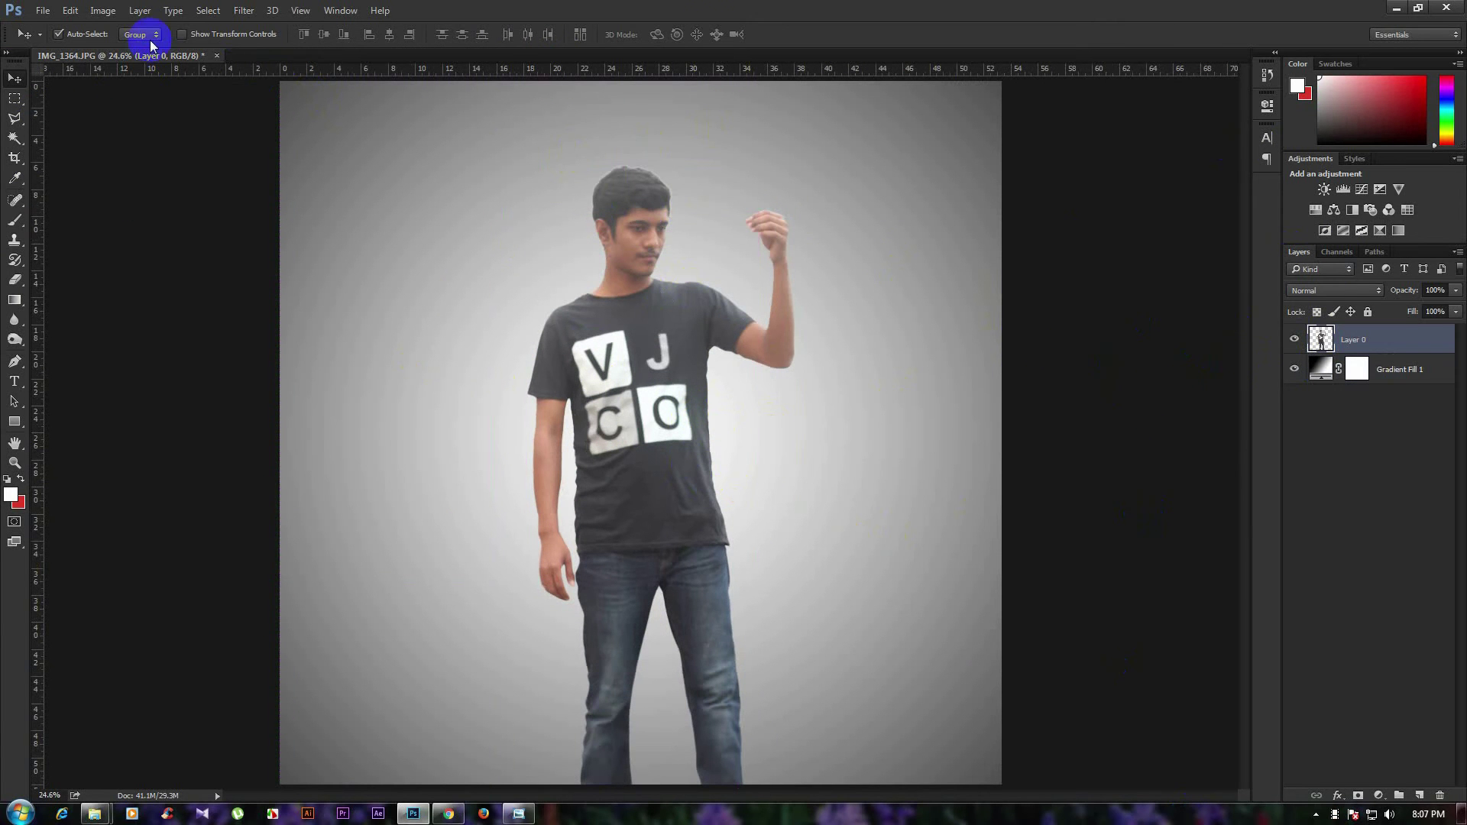
left_click(15, 200)
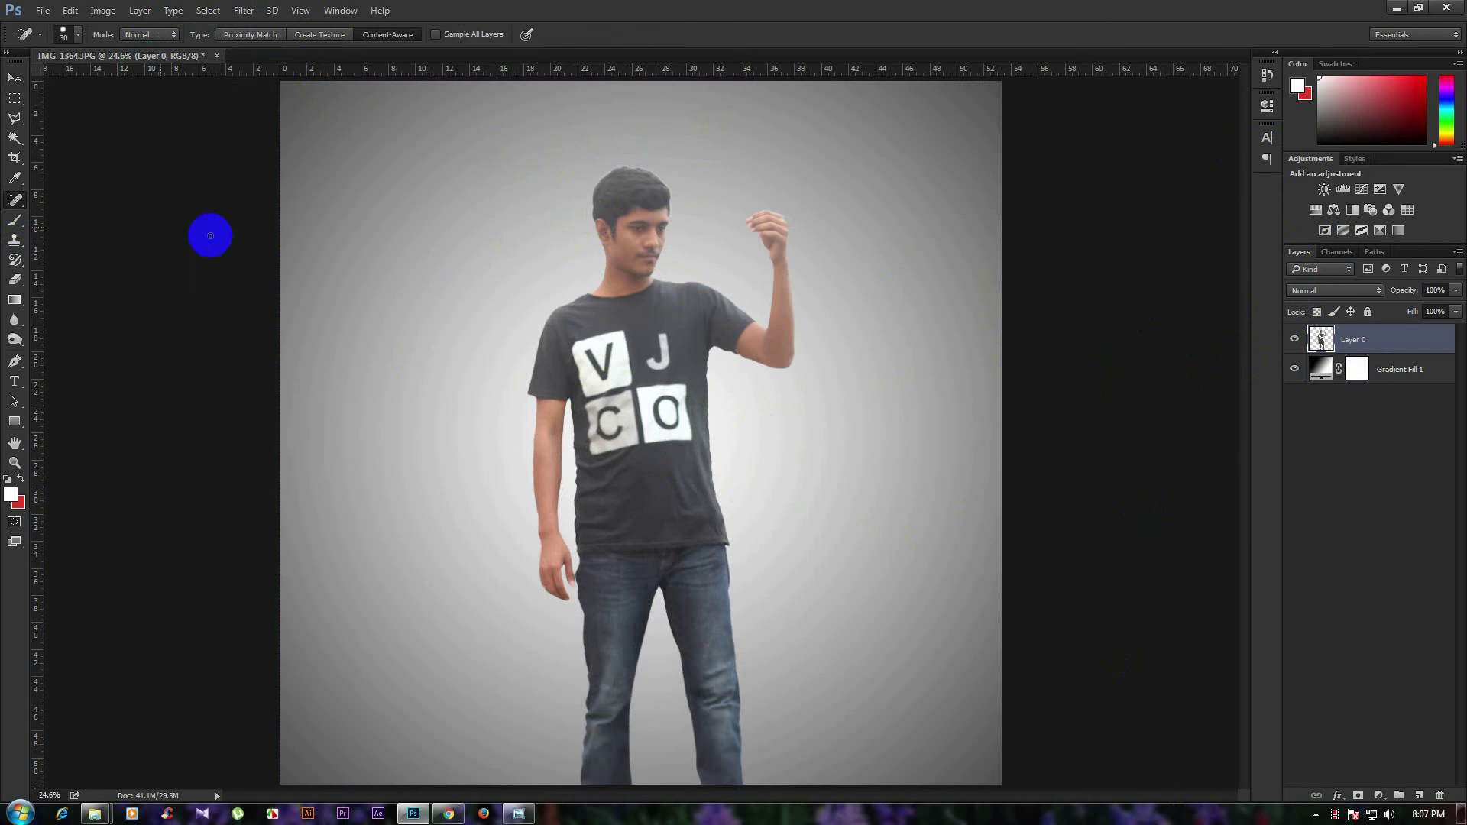
left_click_drag(598, 244, 621, 256)
scroll(621, 256, "up", 1)
scroll(649, 253, "up", 1)
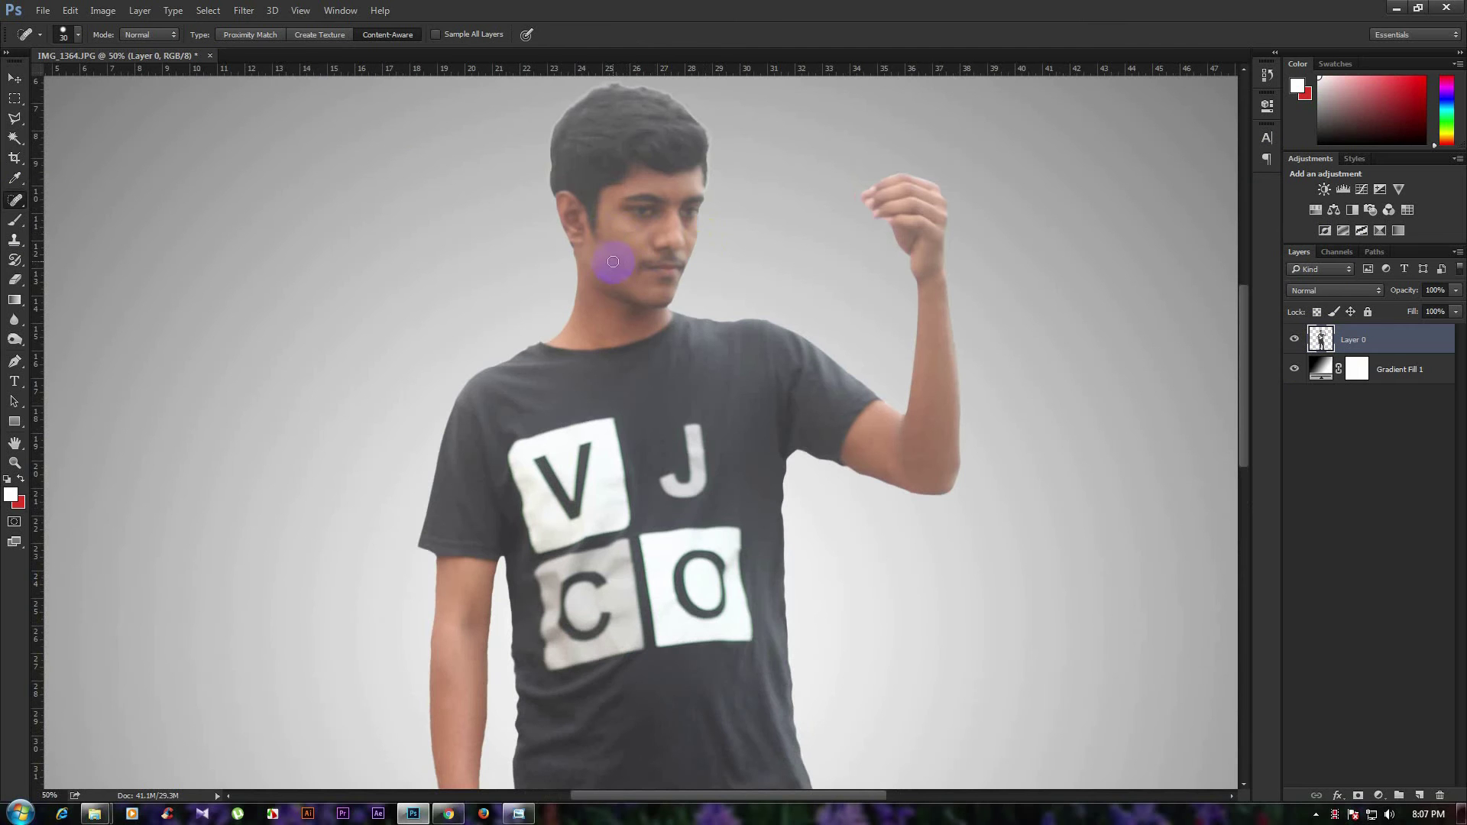
Pan around the cropped image to check the legs and the whole head.
left_click(23, 80)
scroll(492, 282, "down", 1)
scroll(492, 282, "down", 1)
left_click(1046, 427)
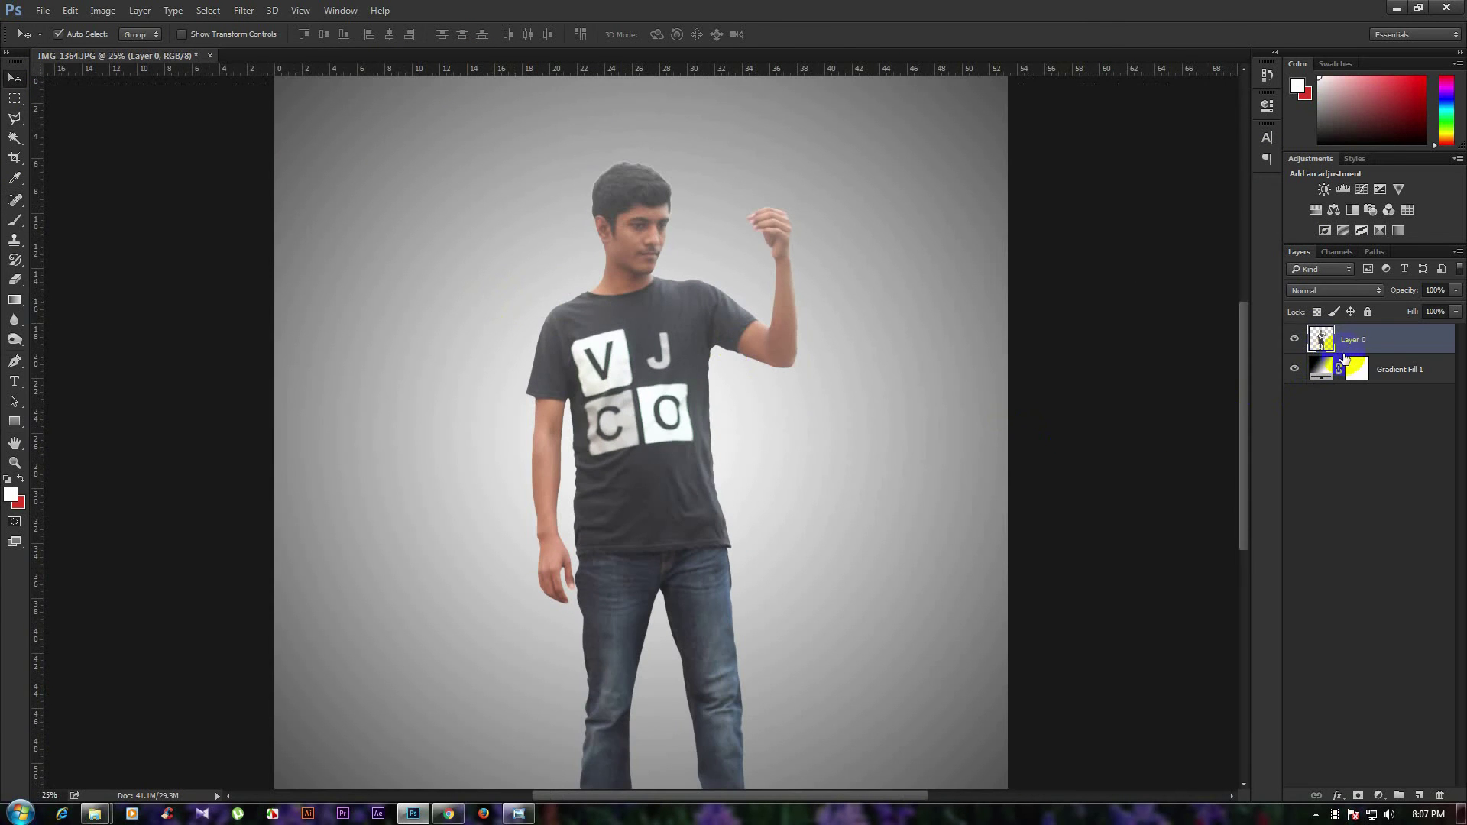
left_click(1311, 607)
left_click_drag(748, 683, 751, 547)
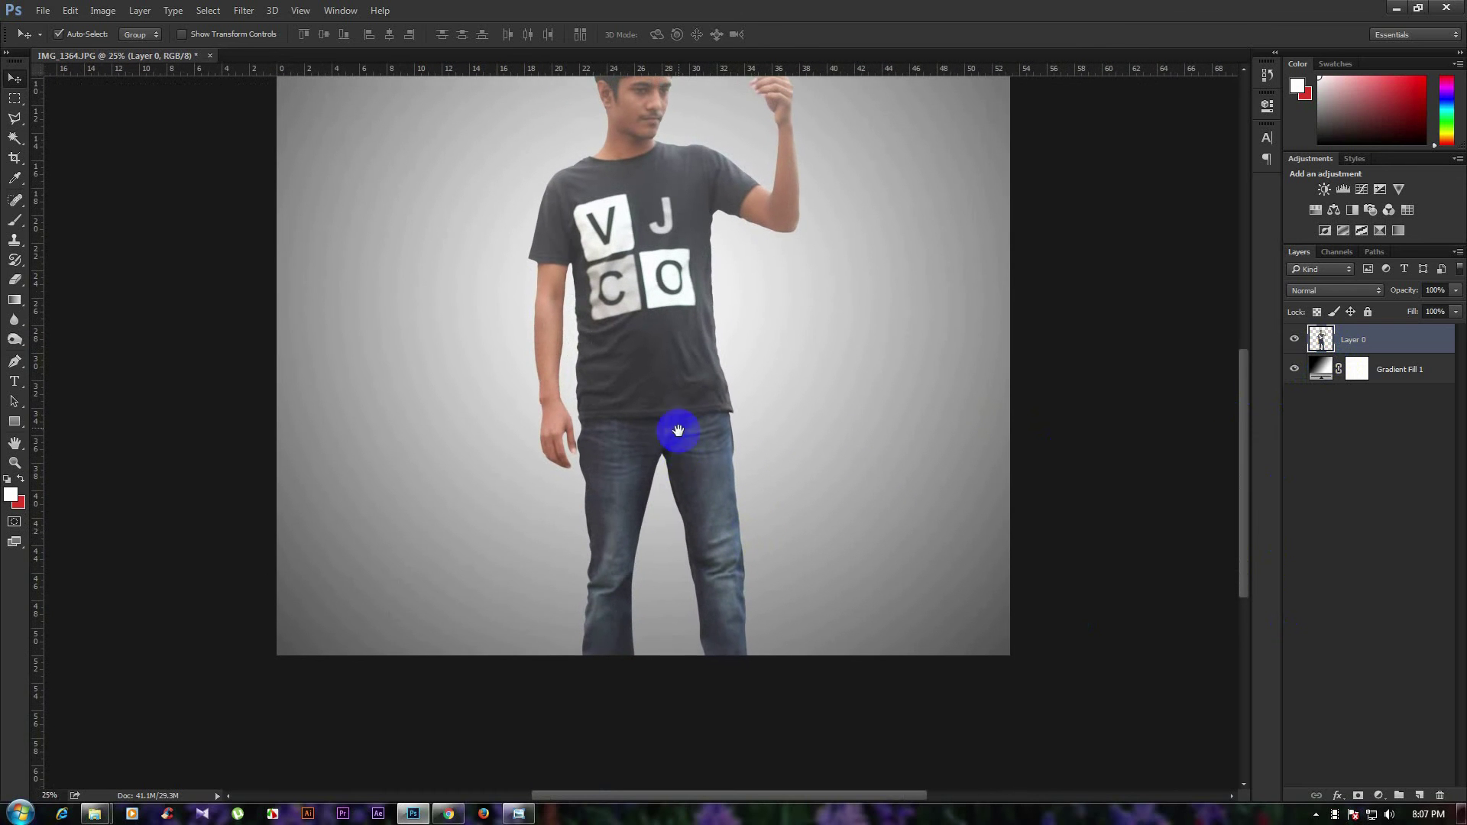
left_click_drag(678, 431, 678, 470)
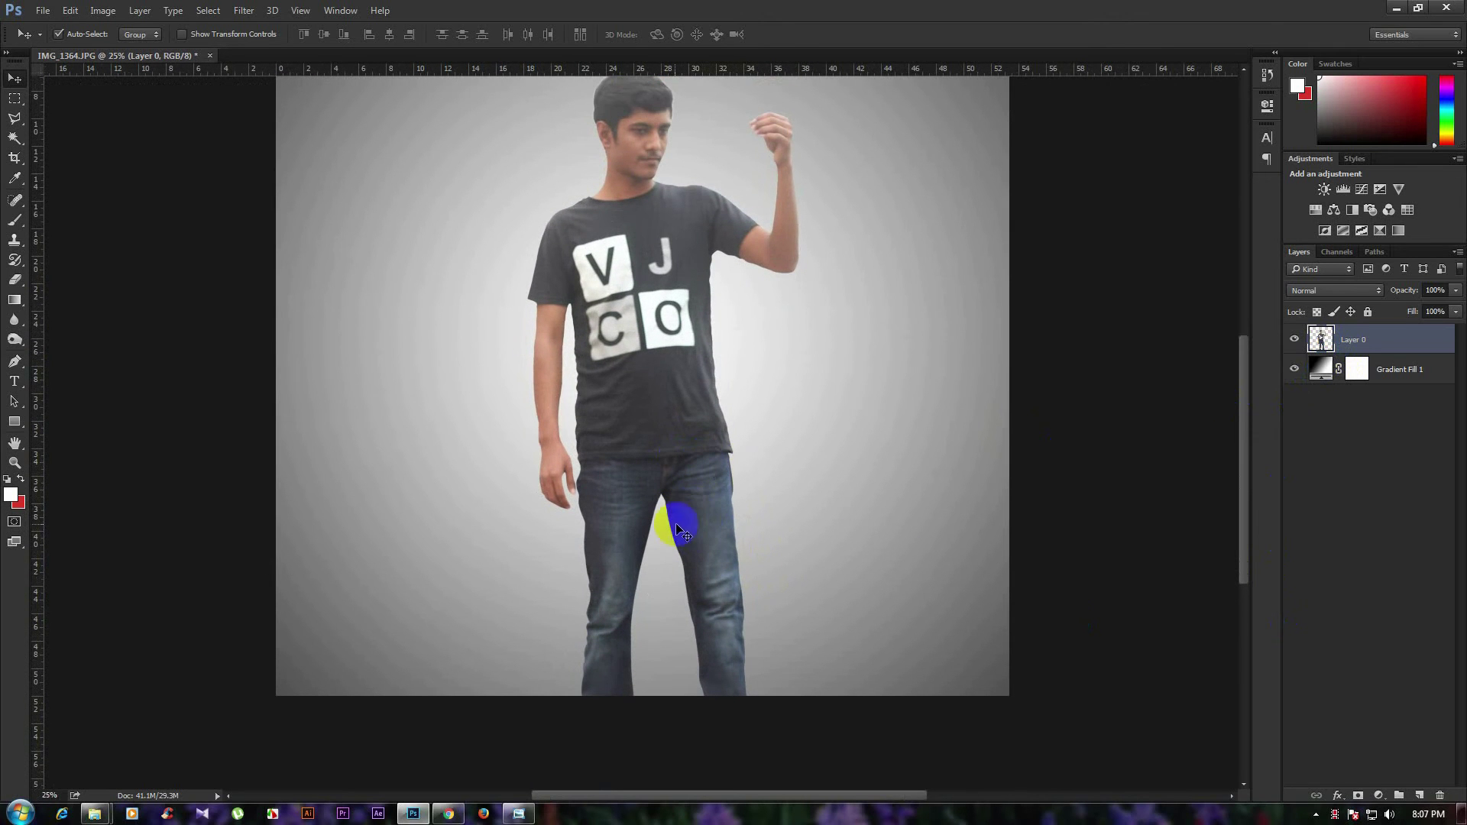
left_click(244, 11)
In Liquify, zoom the jeans to 100% and enlarge the Forward Warp brush to 91.
left_click(256, 130)
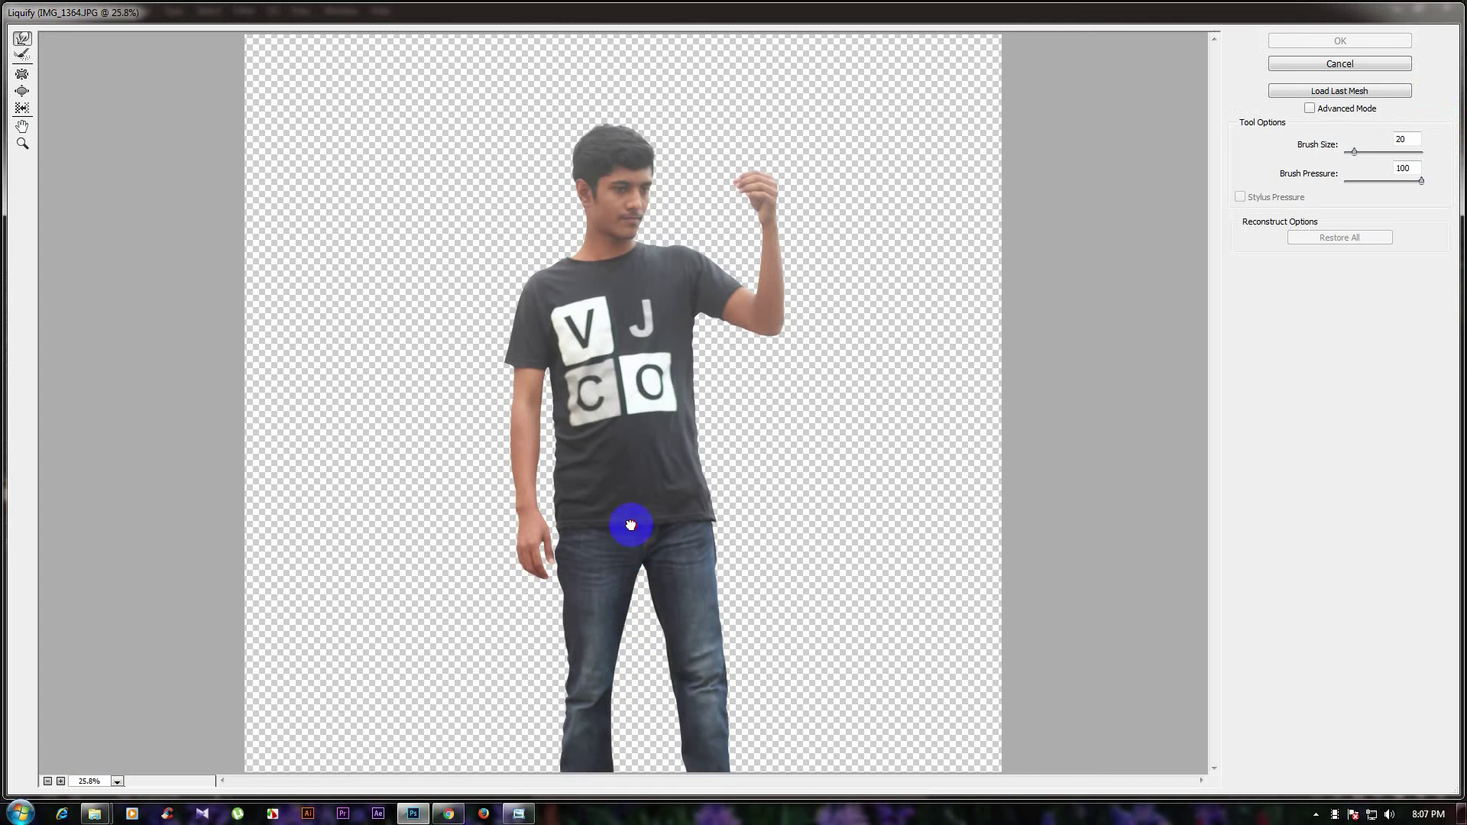
left_click(622, 596)
left_click(524, 598)
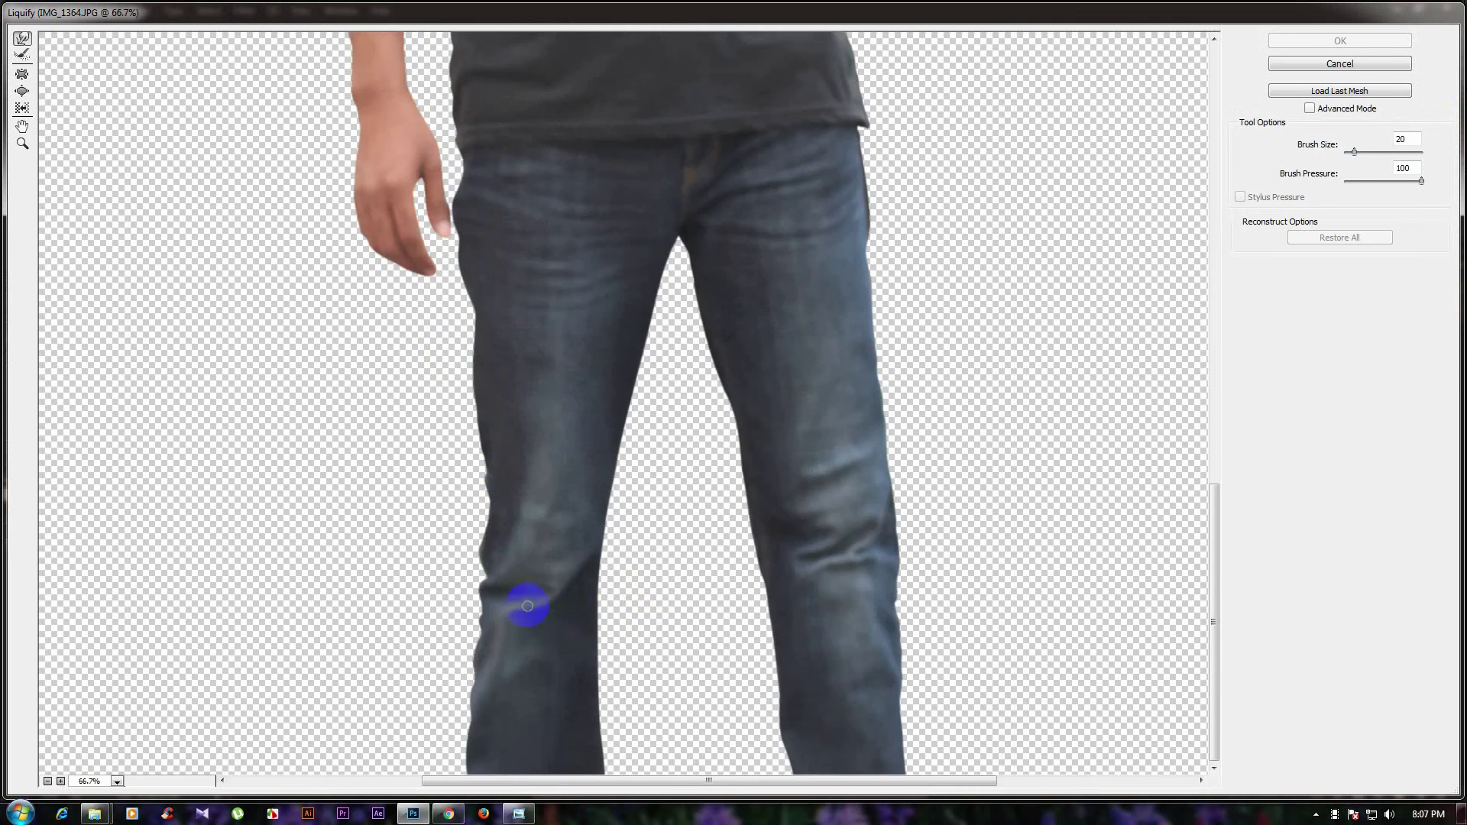
left_click(498, 275)
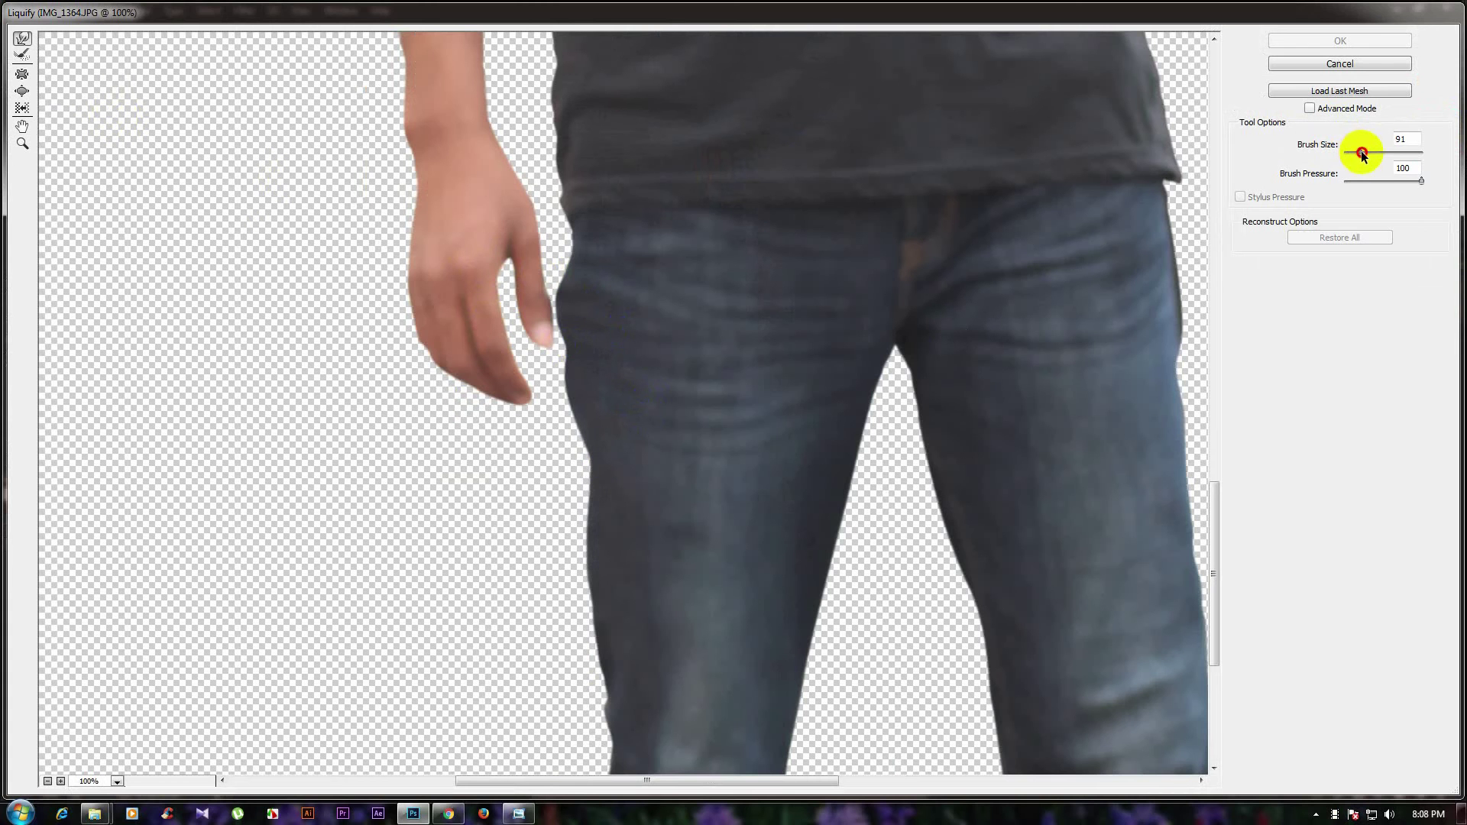
mouse_move(600, 446)
left_mouse_down()
mouse_move(580, 461)
mouse_move(580, 410)
mouse_move(584, 498)
mouse_move(574, 474)
left_mouse_up()
Warp the jeans' outer edges and the left knee smooth, then apply Liquify.
mouse_move(596, 239)
left_mouse_down()
mouse_move(563, 216)
mouse_move(564, 265)
left_mouse_up()
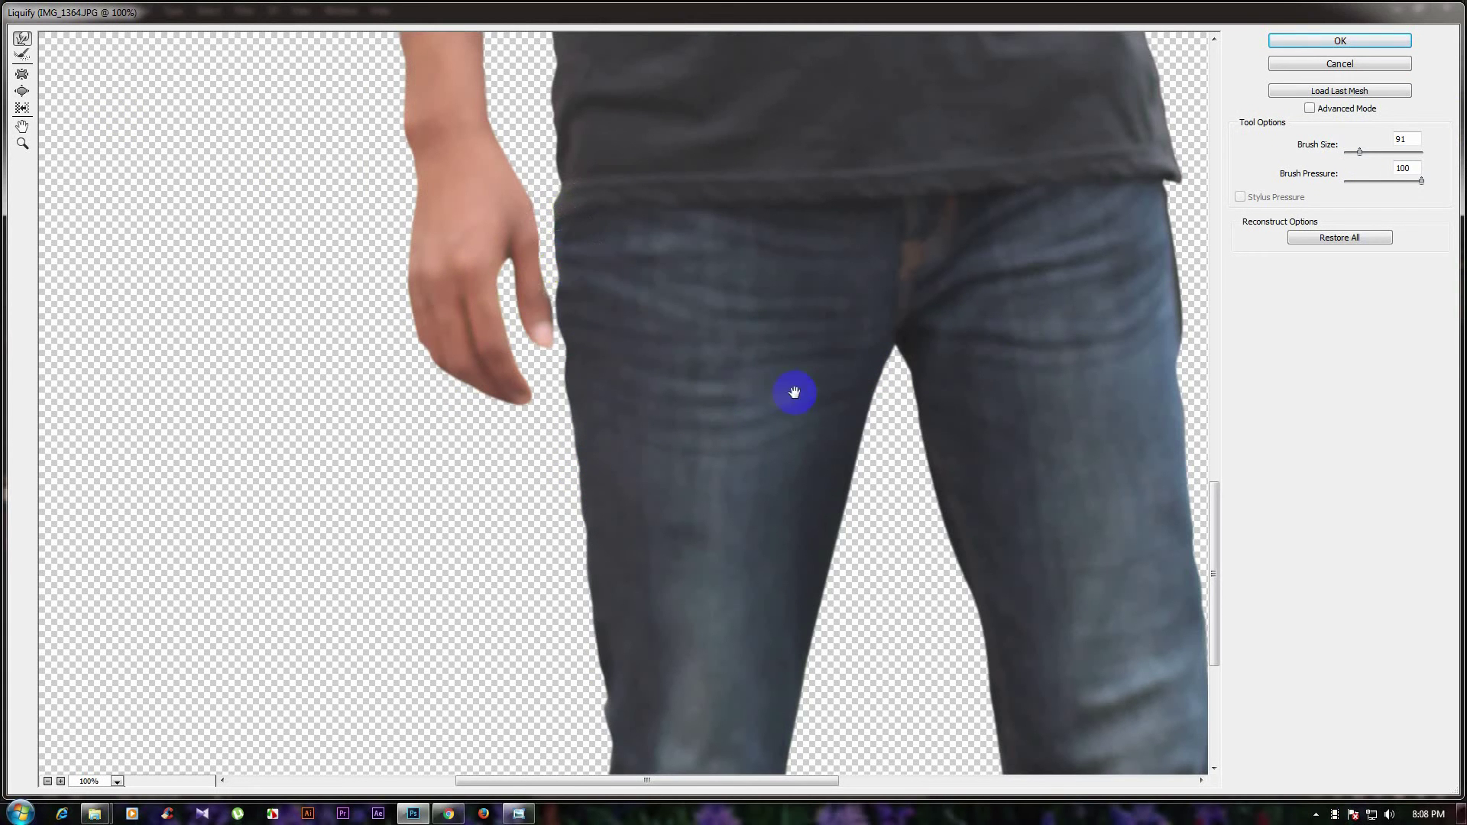
left_click_drag(795, 392, 607, 341)
mouse_move(960, 311)
left_mouse_down()
mouse_move(974, 308)
mouse_move(970, 337)
mouse_move(868, 305)
mouse_move(887, 359)
mouse_move(868, 400)
mouse_move(858, 524)
mouse_move(849, 495)
mouse_move(855, 599)
left_mouse_up()
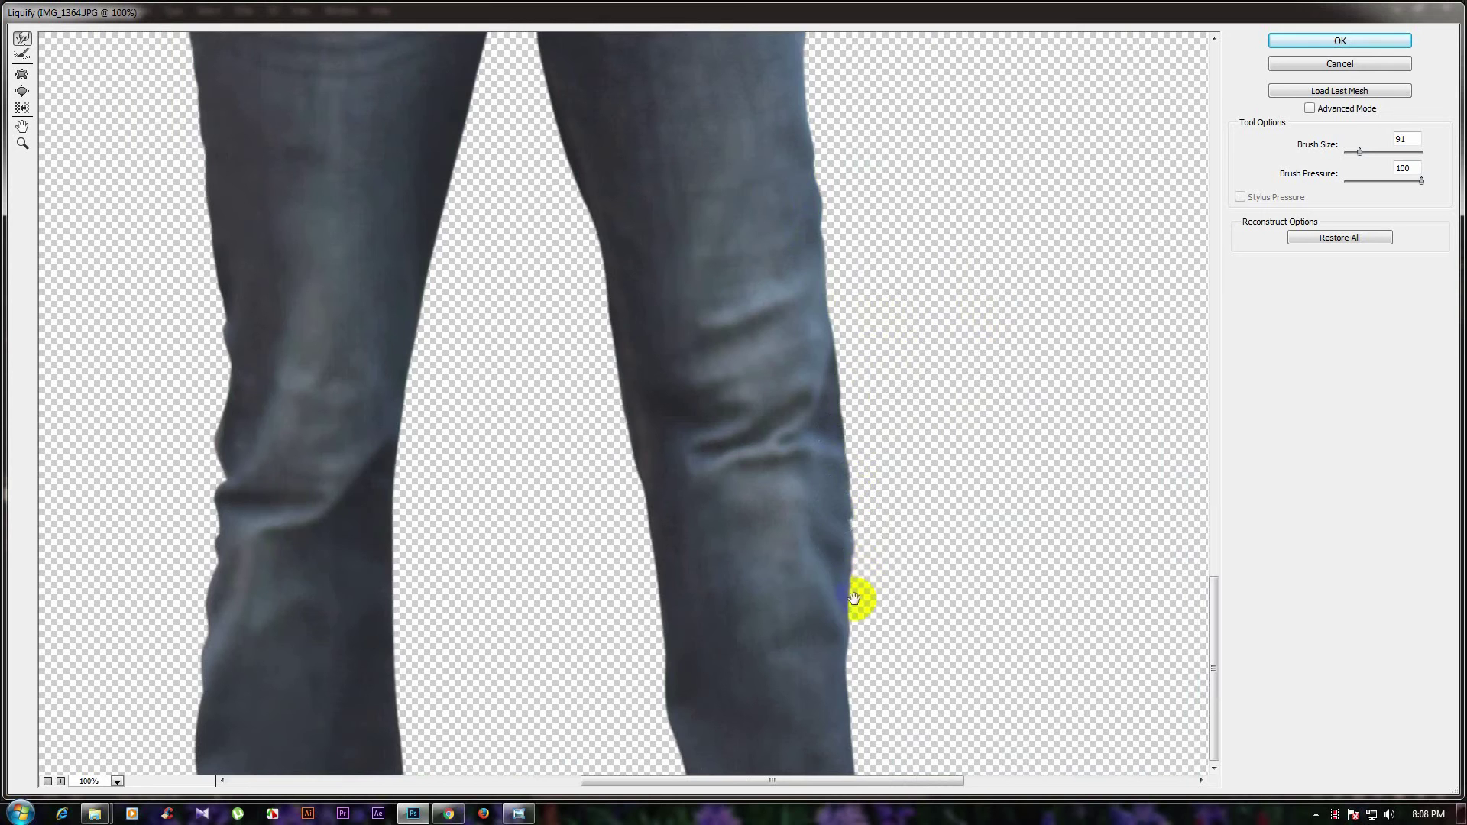
left_click_drag(787, 278, 787, 443)
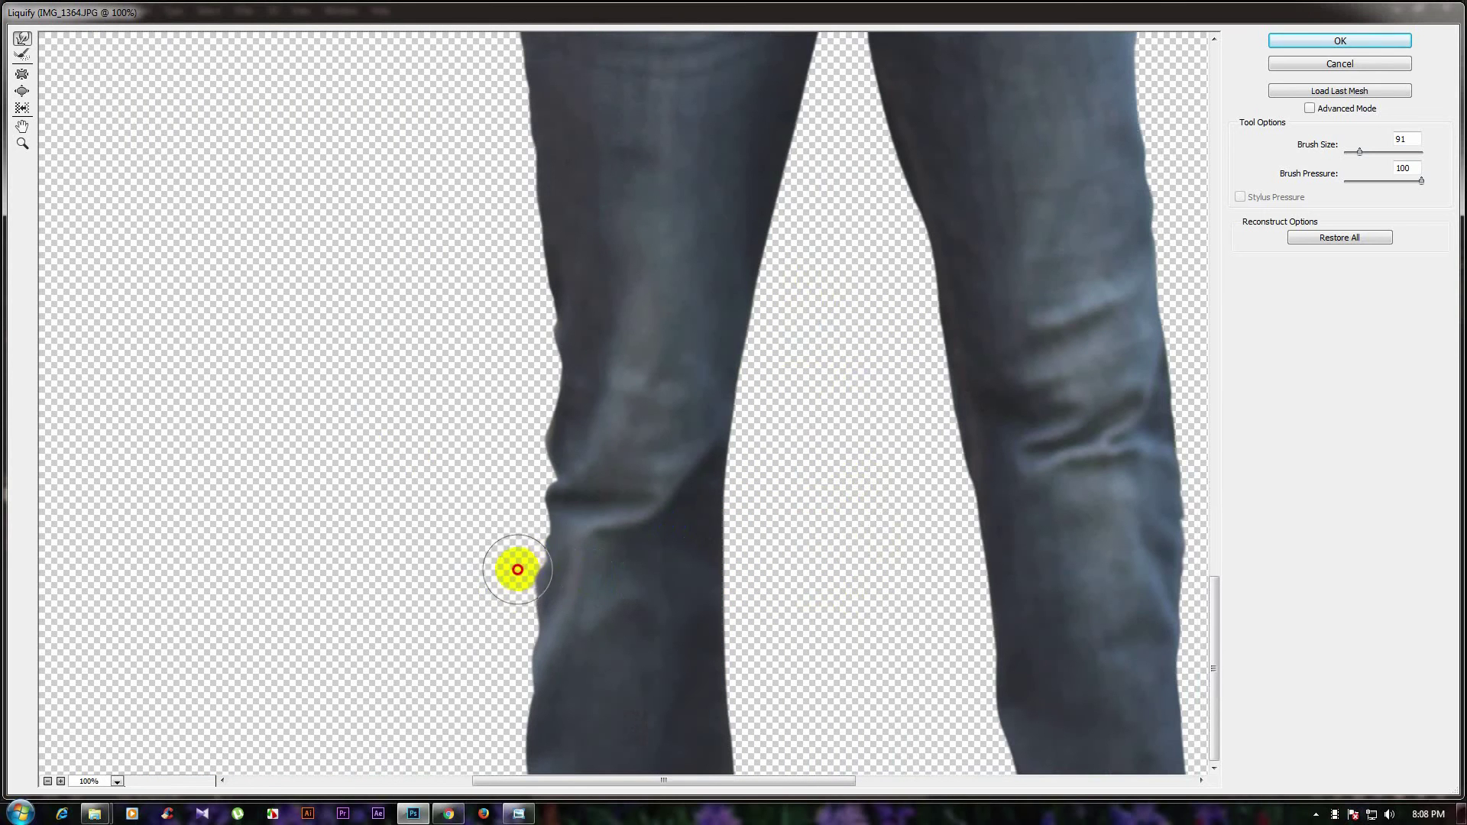
mouse_move(518, 569)
left_mouse_down()
mouse_move(563, 459)
mouse_move(560, 489)
mouse_move(570, 341)
mouse_move(554, 301)
mouse_move(563, 364)
mouse_move(567, 344)
mouse_move(556, 422)
left_mouse_up()
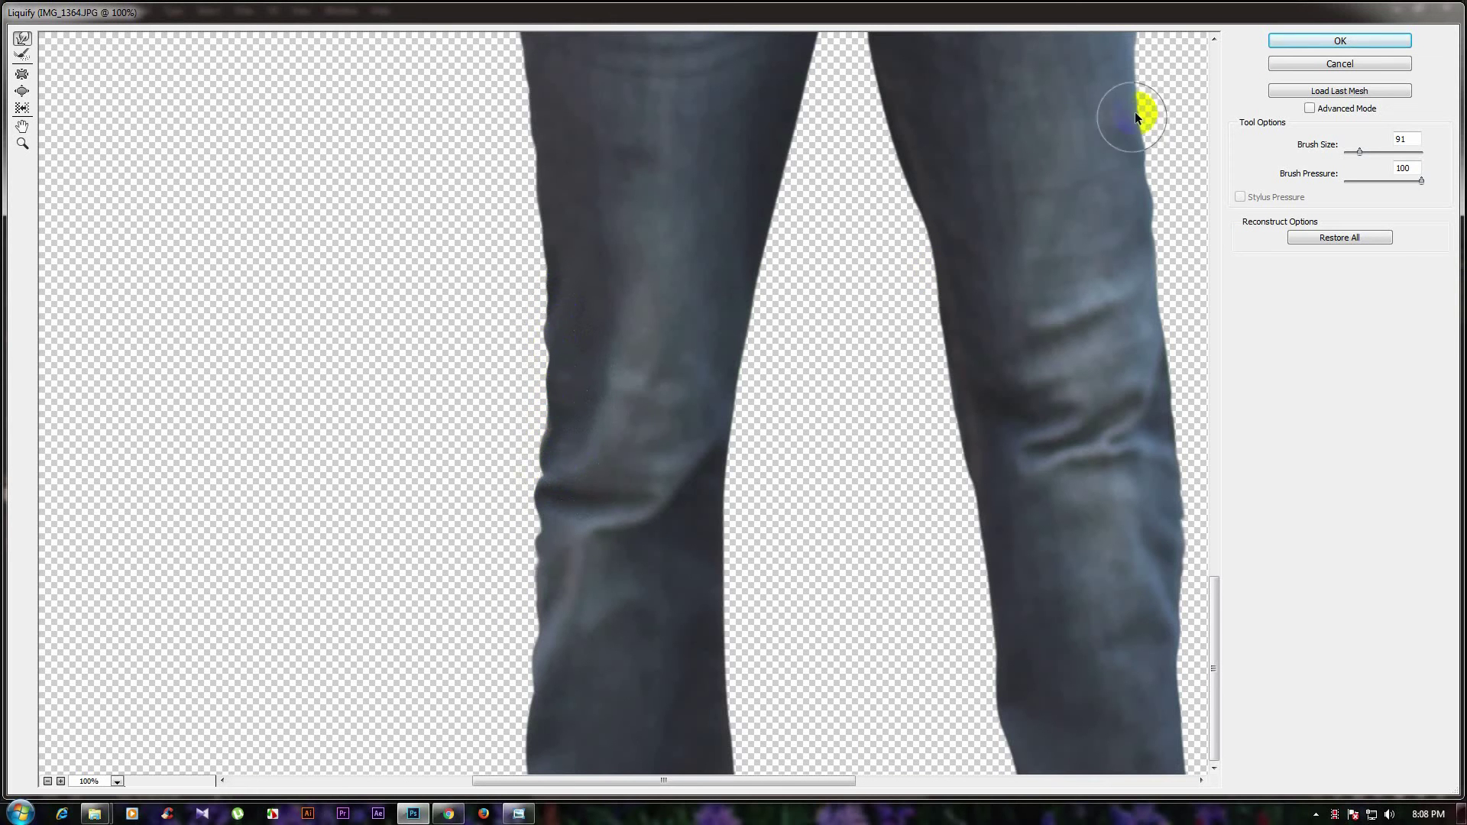
left_click(1312, 40)
Add a Curves adjustment layer in Multiply mode at 30% opacity.
scroll(726, 259, "up", 3)
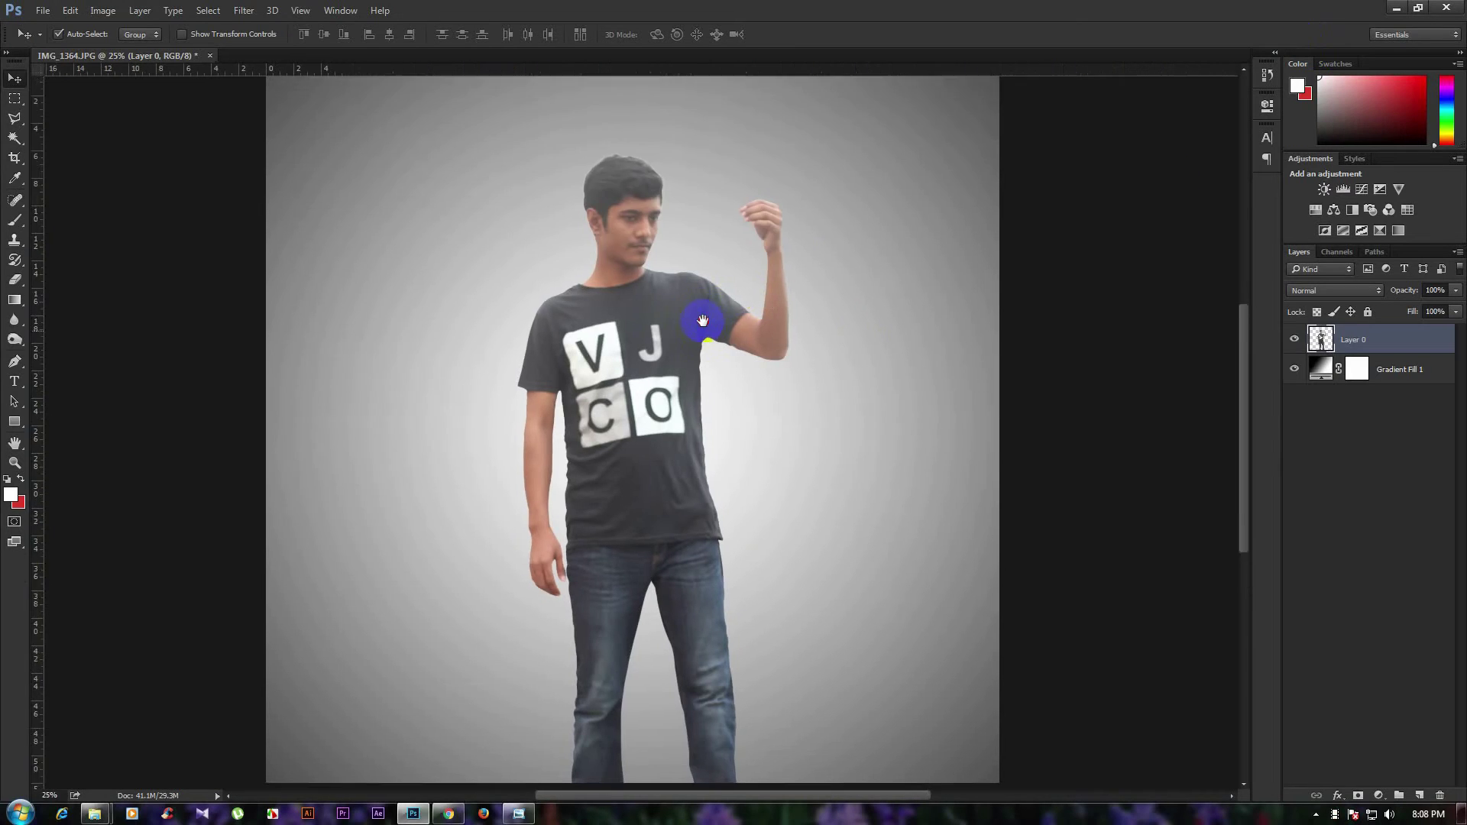
scroll(917, 344, "up", 3)
left_click(1379, 796)
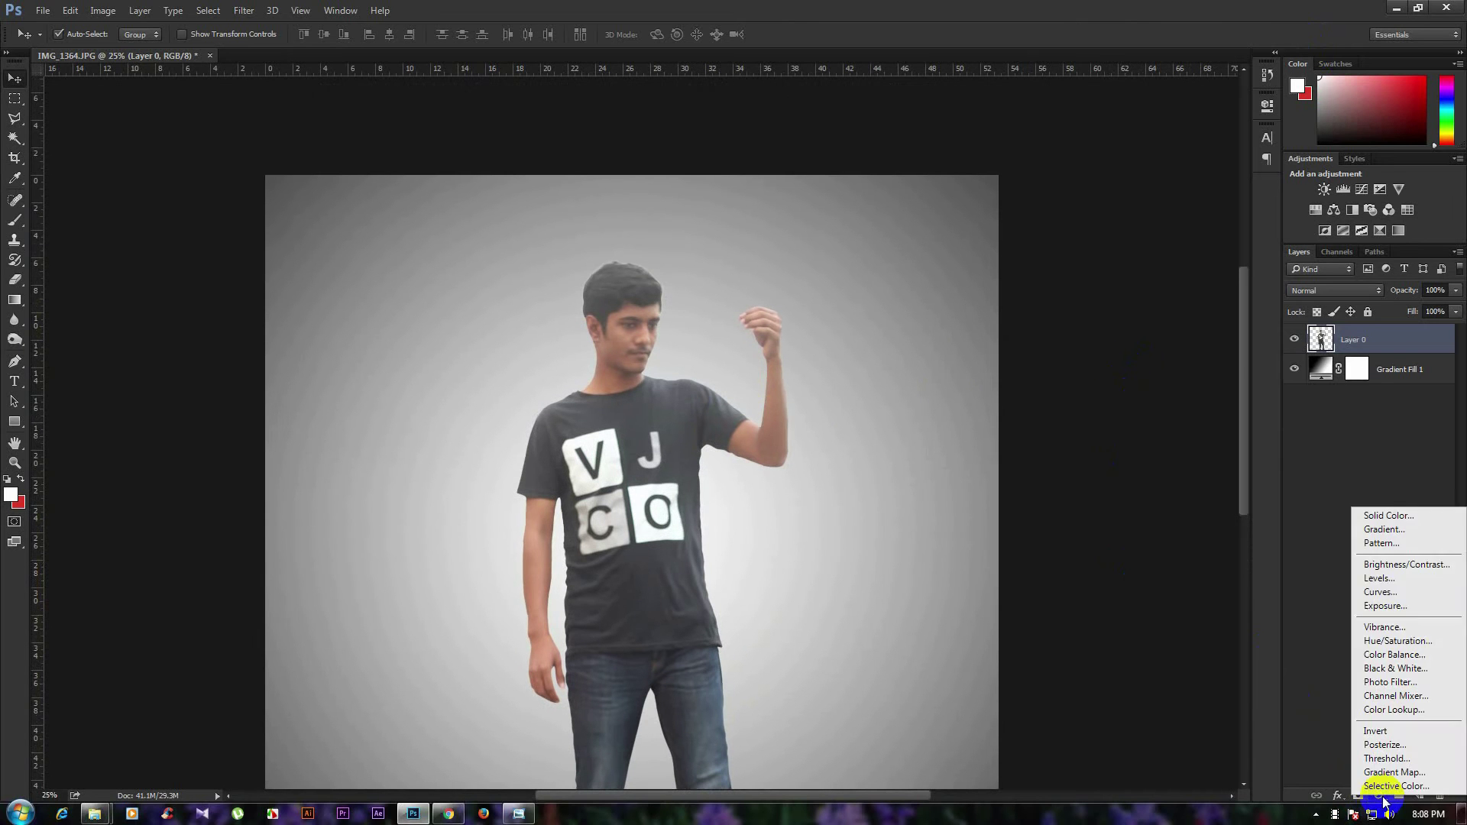
left_click(1380, 592)
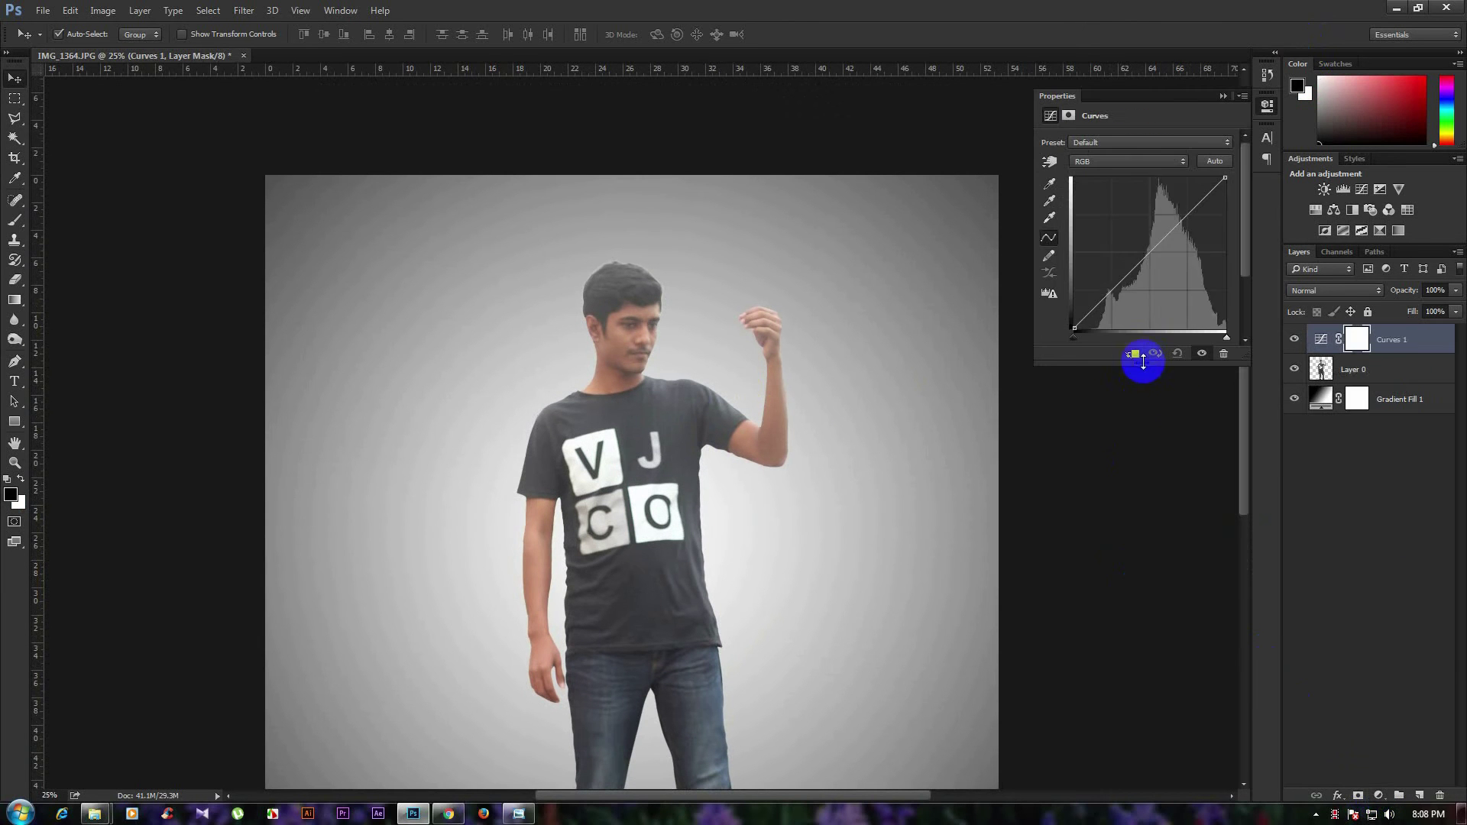
left_click(1383, 292)
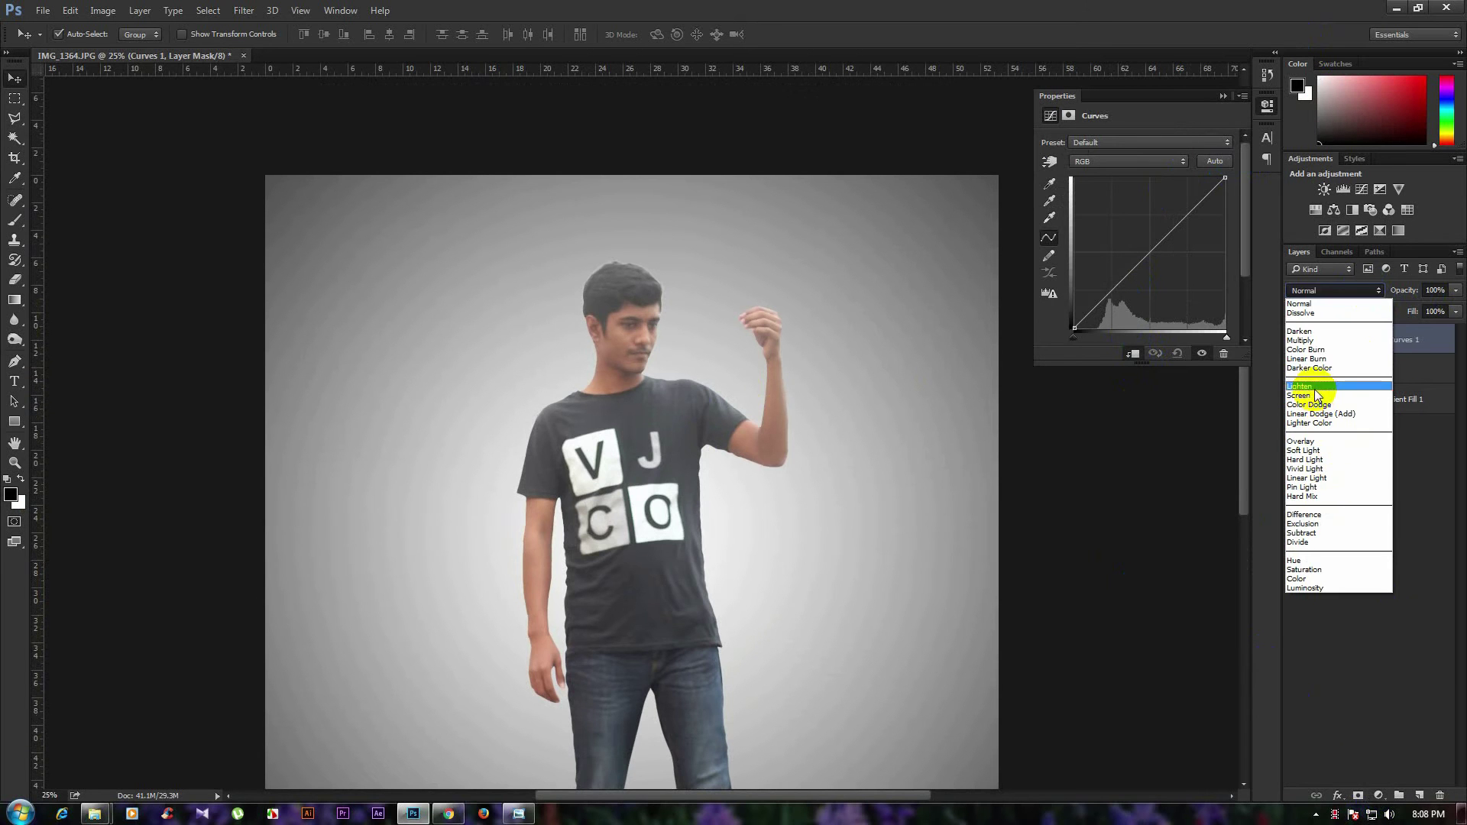
left_click(1302, 340)
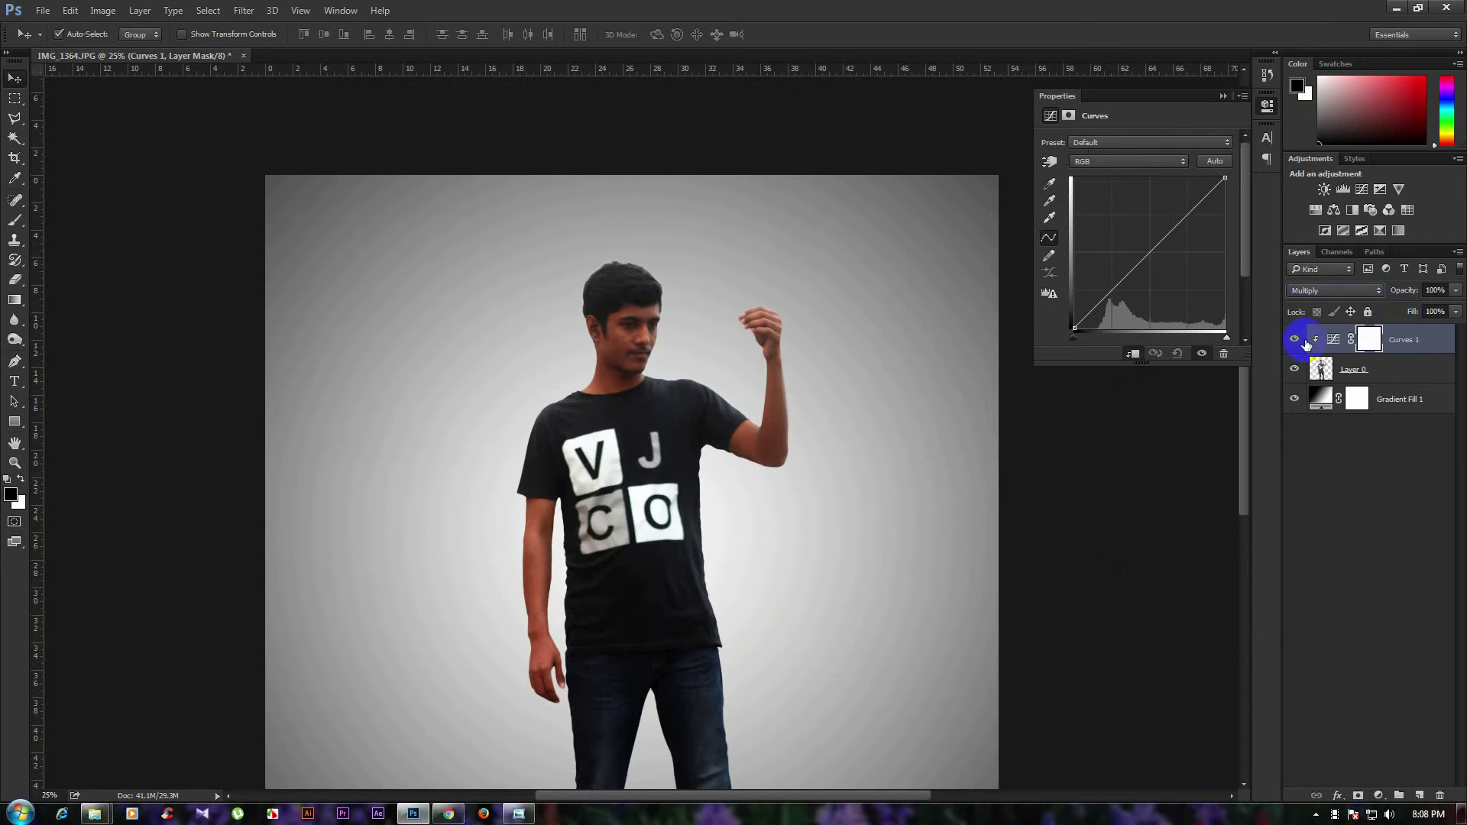
left_click(1456, 291)
left_click(1406, 306)
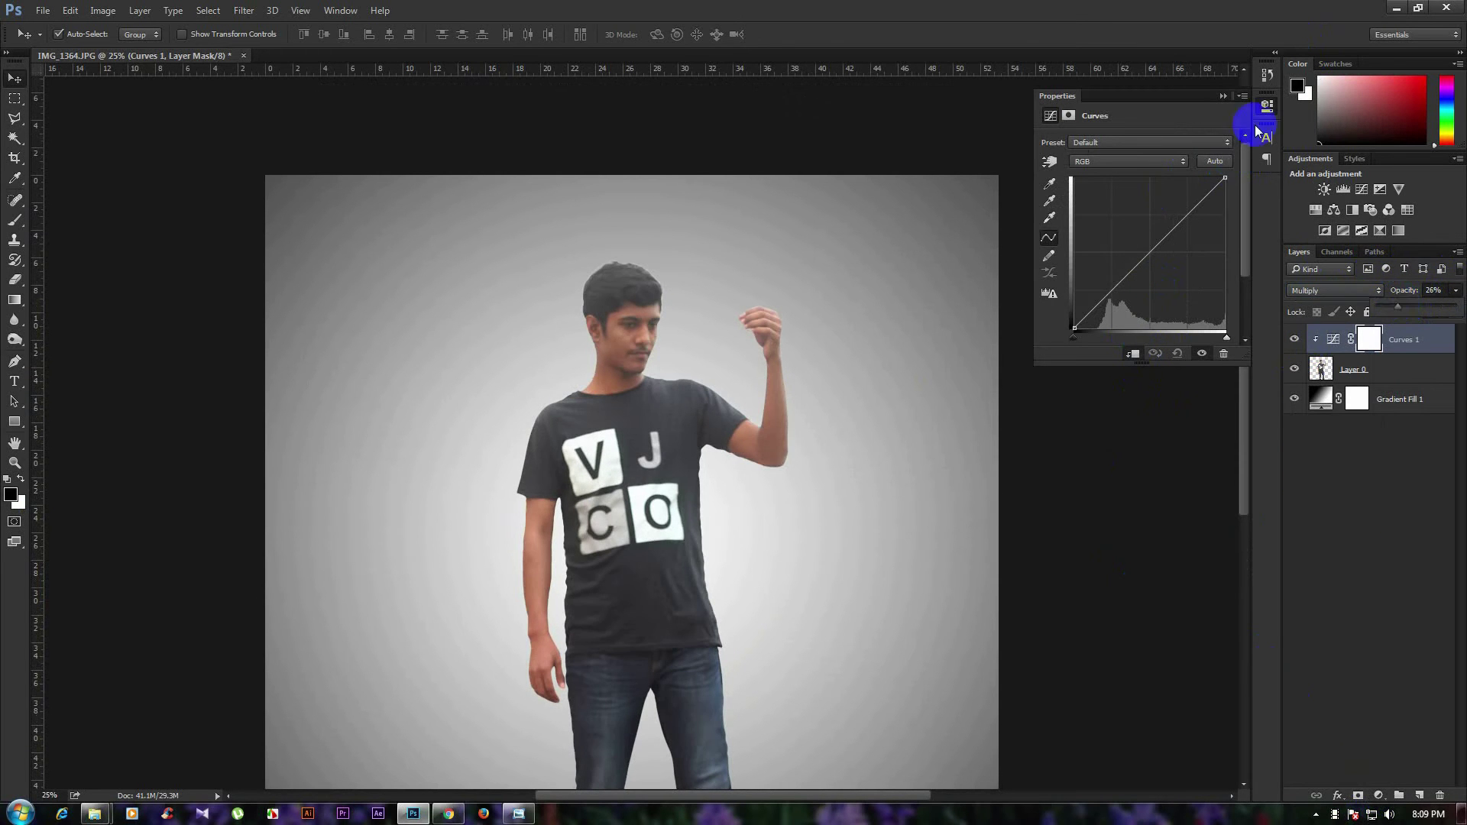
left_click(1223, 96)
type("30")
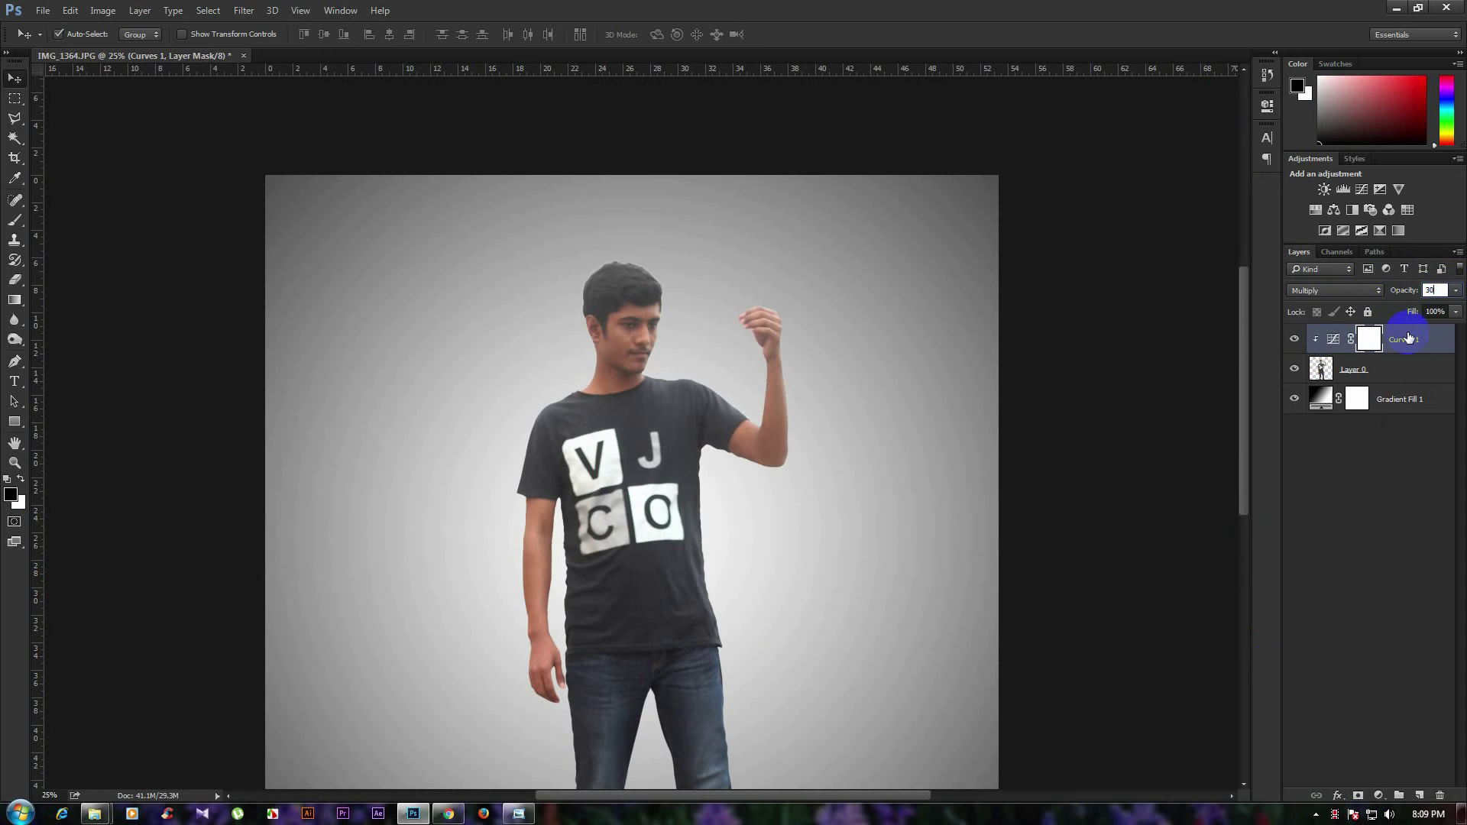
Add a clipped Hue/Saturation layer in Overlay mode with saturation removed and lowered opacity.
left_click(1378, 797)
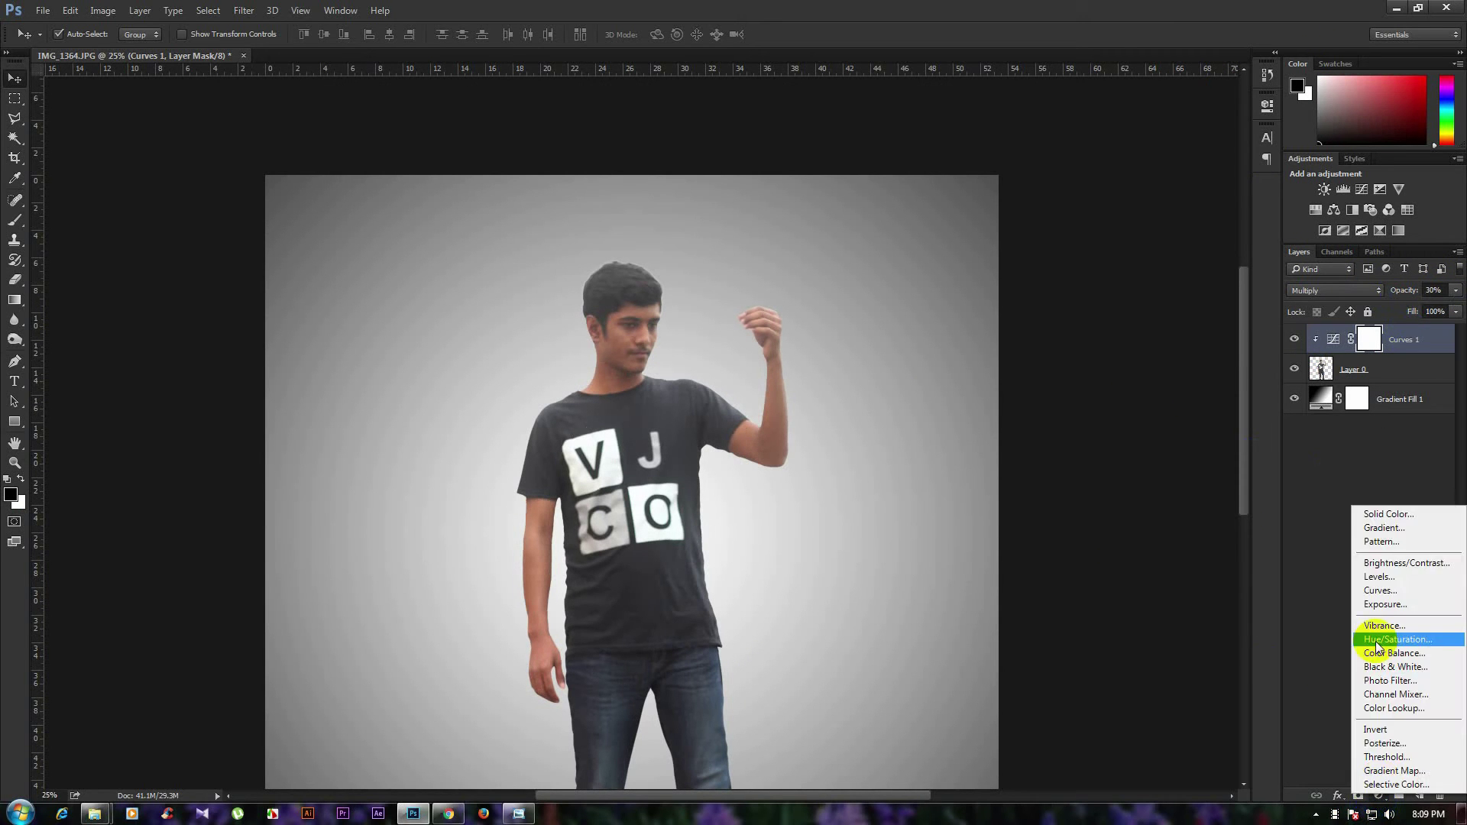
left_click(1372, 641)
left_click(1131, 355)
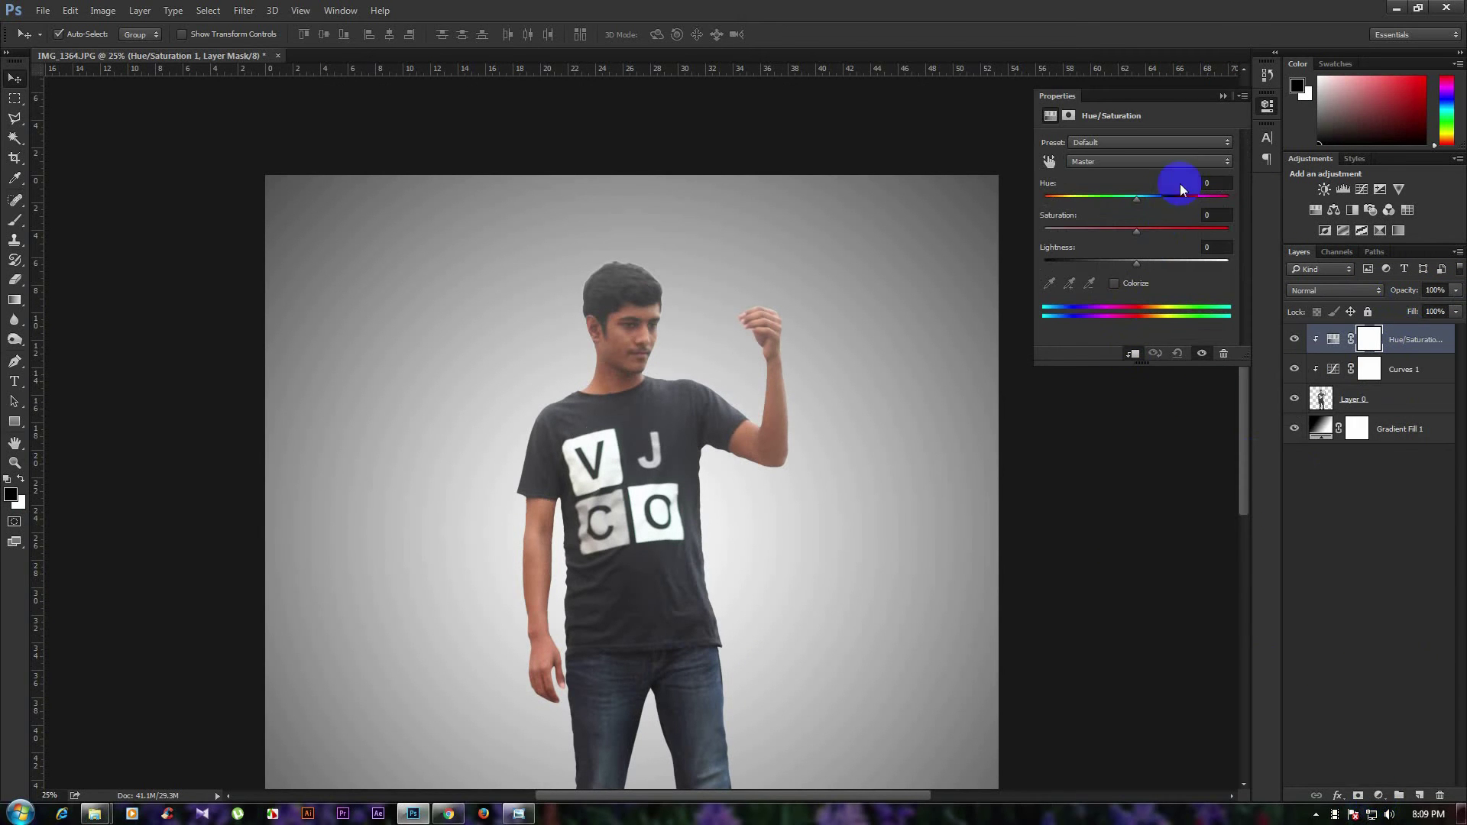
left_click(1323, 292)
left_click(1334, 432)
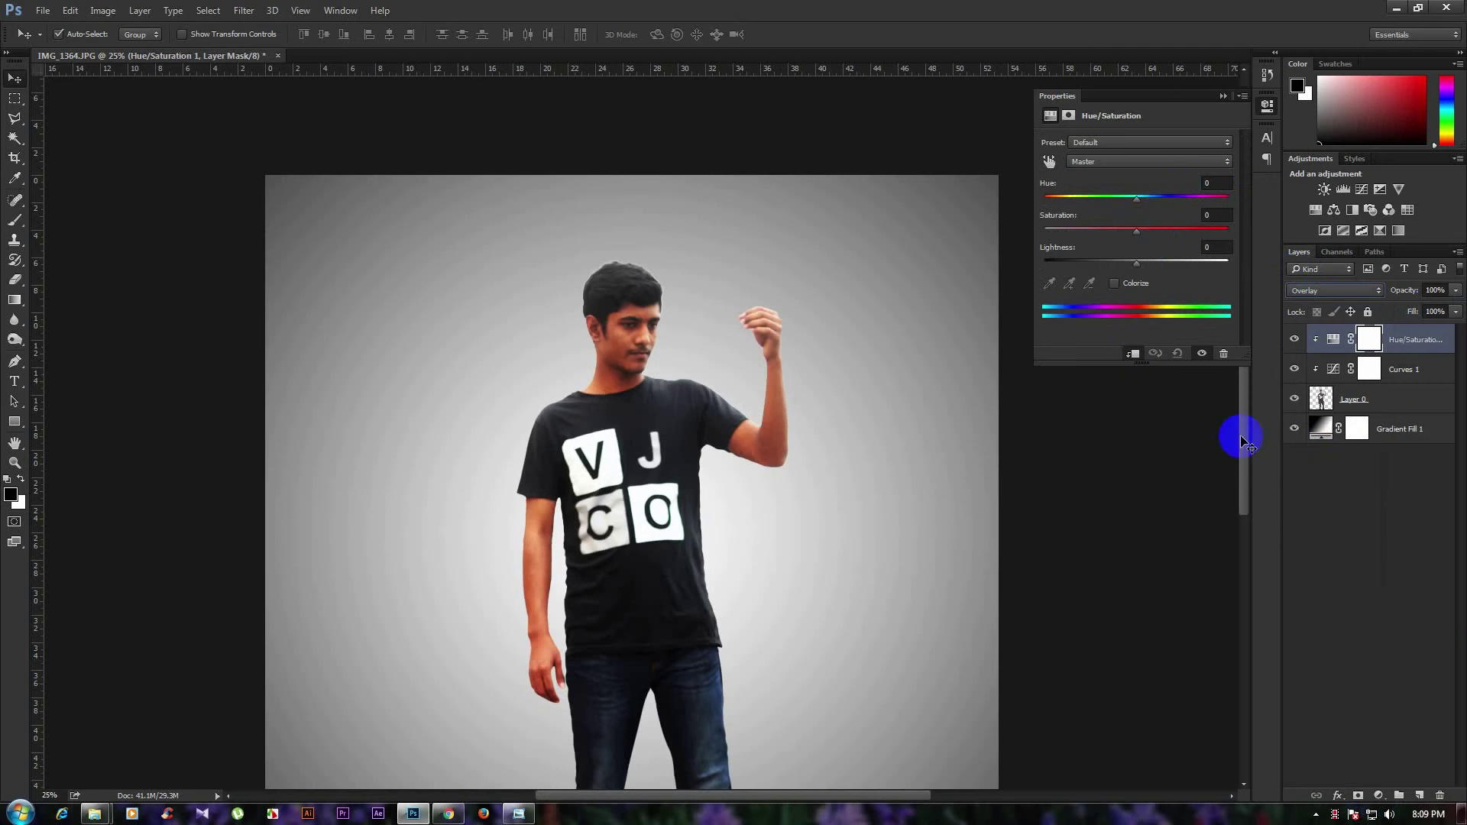
mouse_move(1427, 308)
left_mouse_down()
mouse_move(1415, 310)
mouse_move(1456, 308)
left_mouse_up()
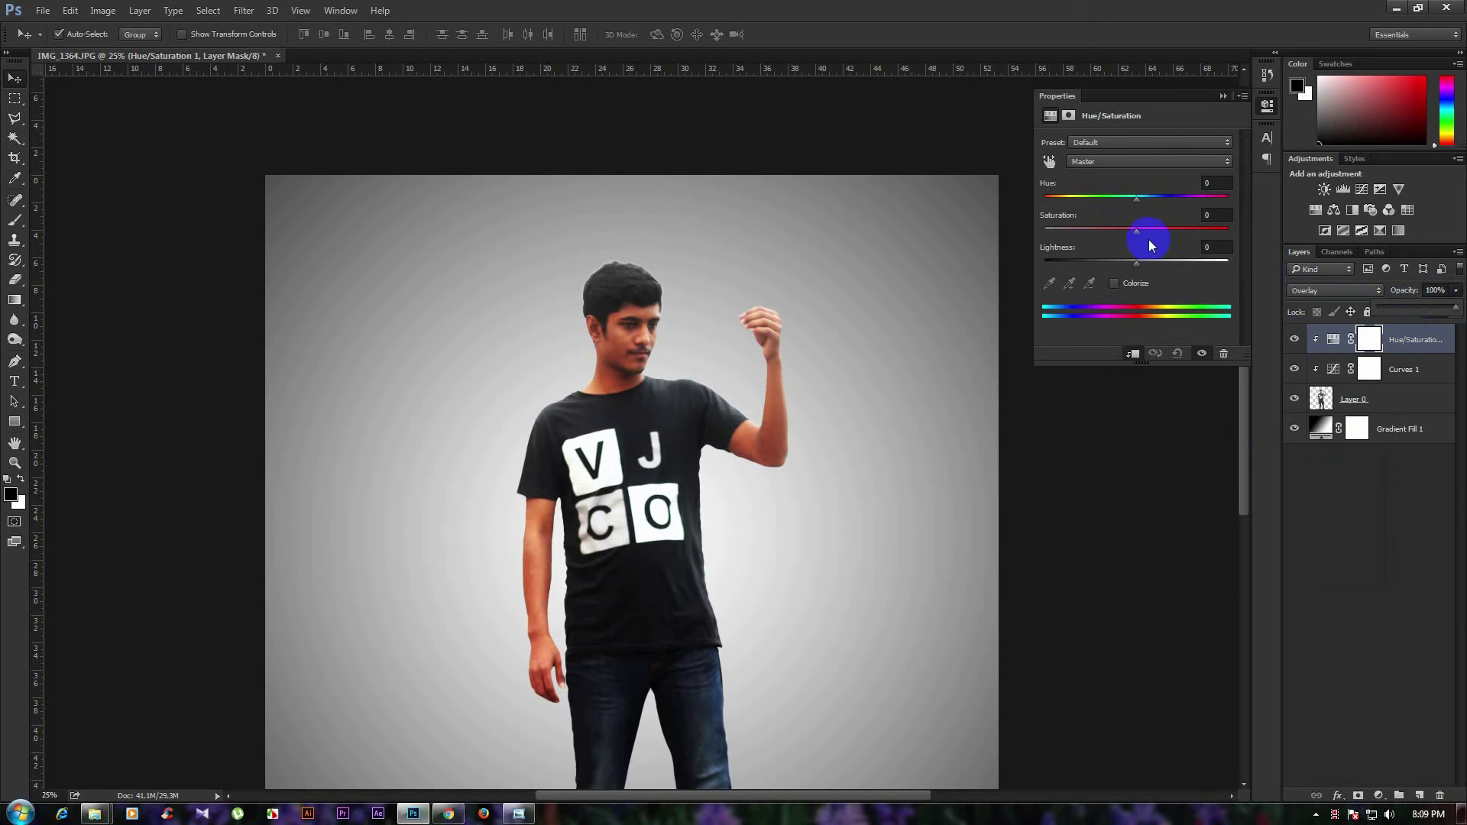
left_click_drag(1137, 231, 1004, 231)
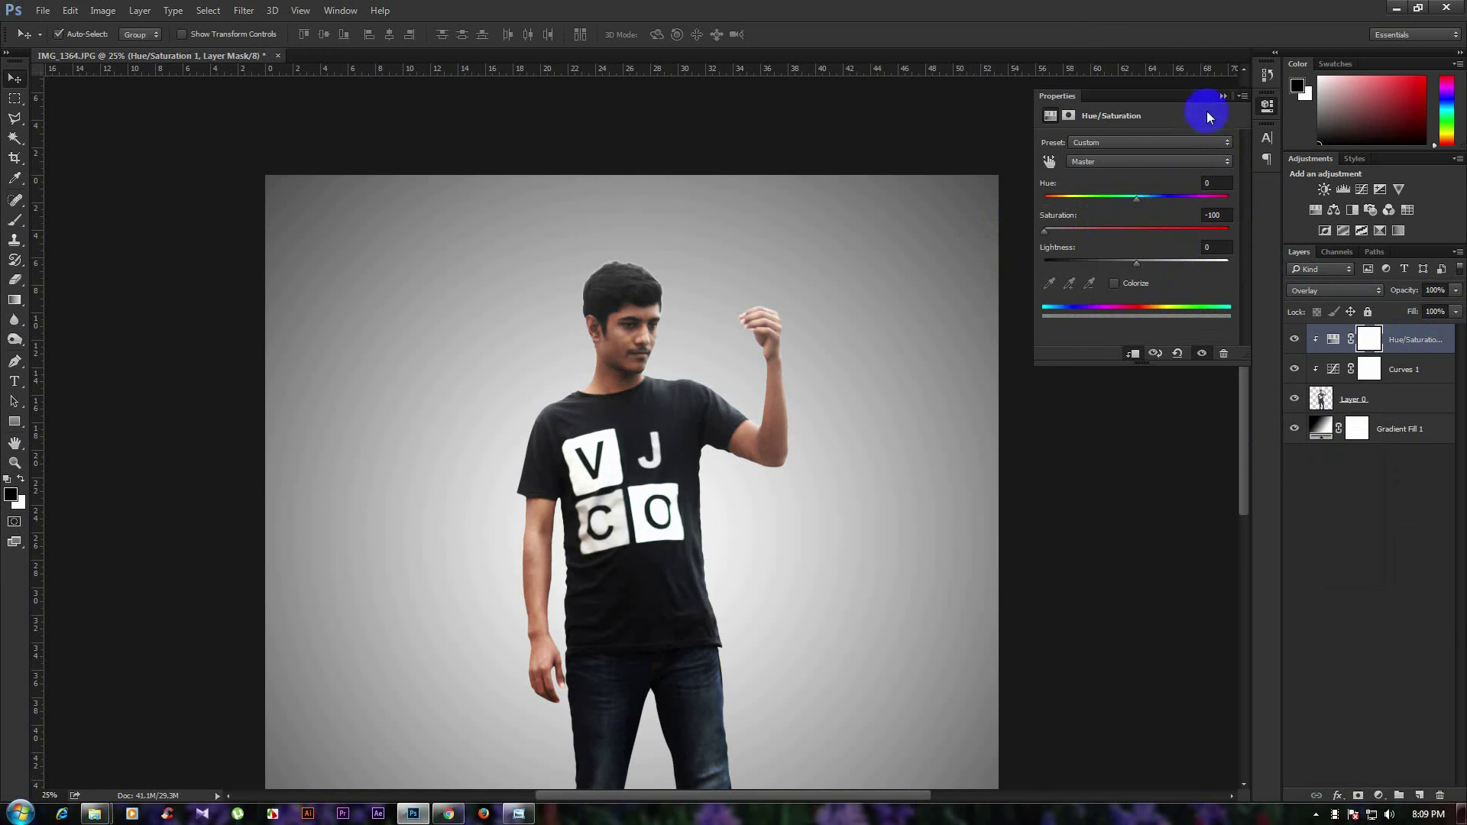
Add a second clipped Hue/Saturation layer with saturation set to 30.
left_click(1380, 796)
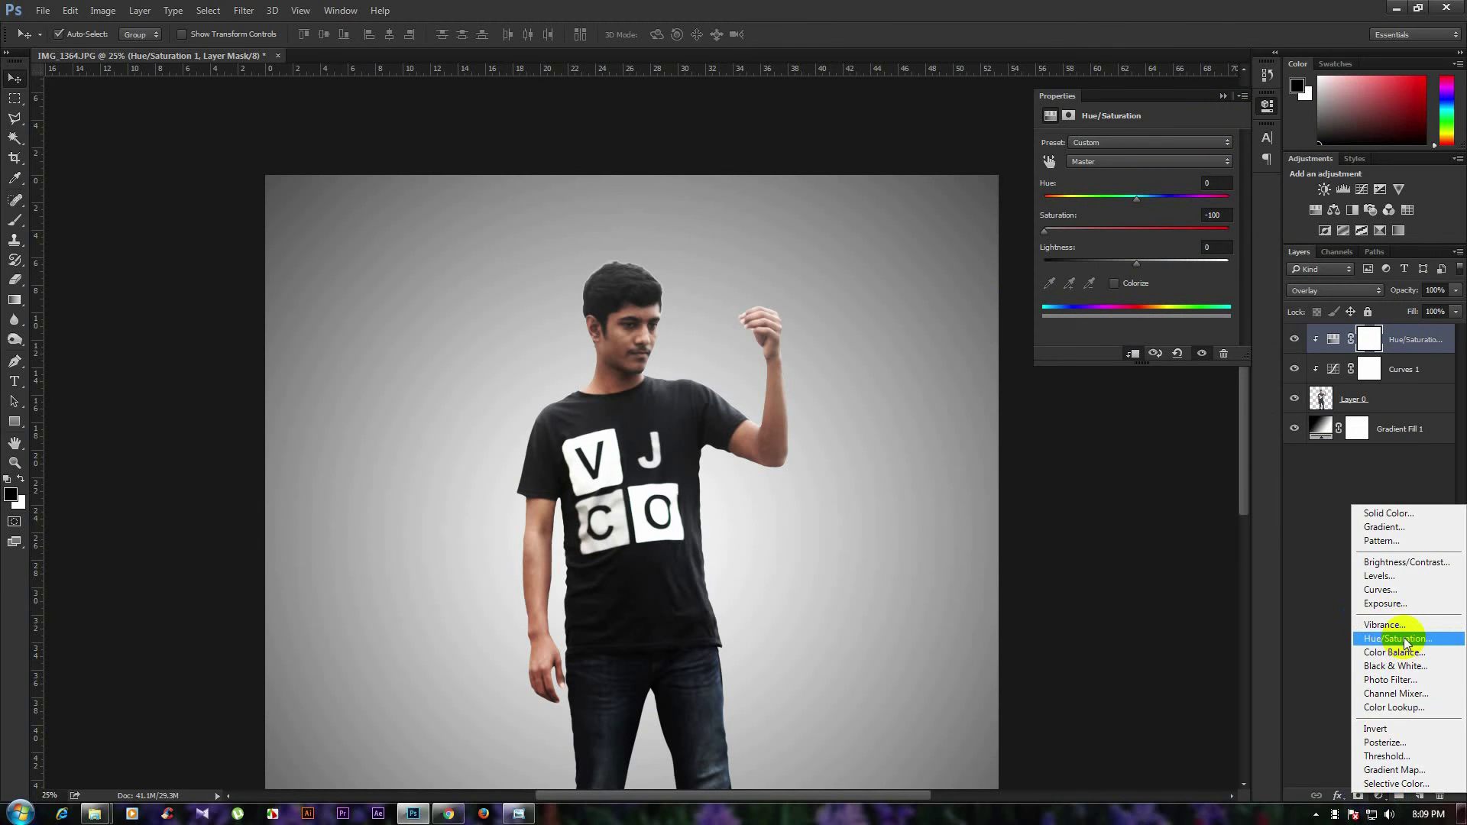
left_click(1405, 641)
left_click(1215, 215)
type("30")
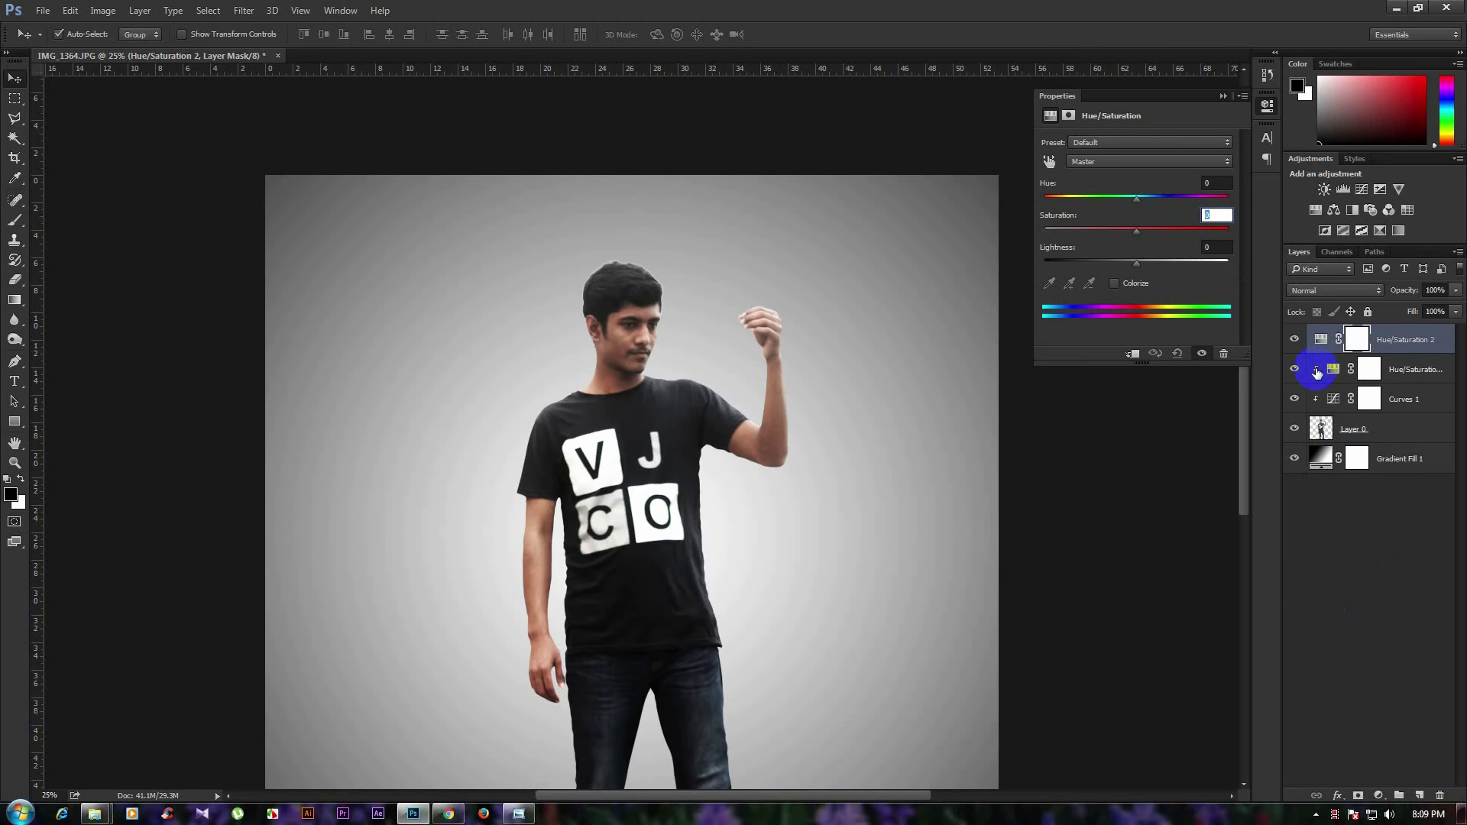
left_click(1132, 354)
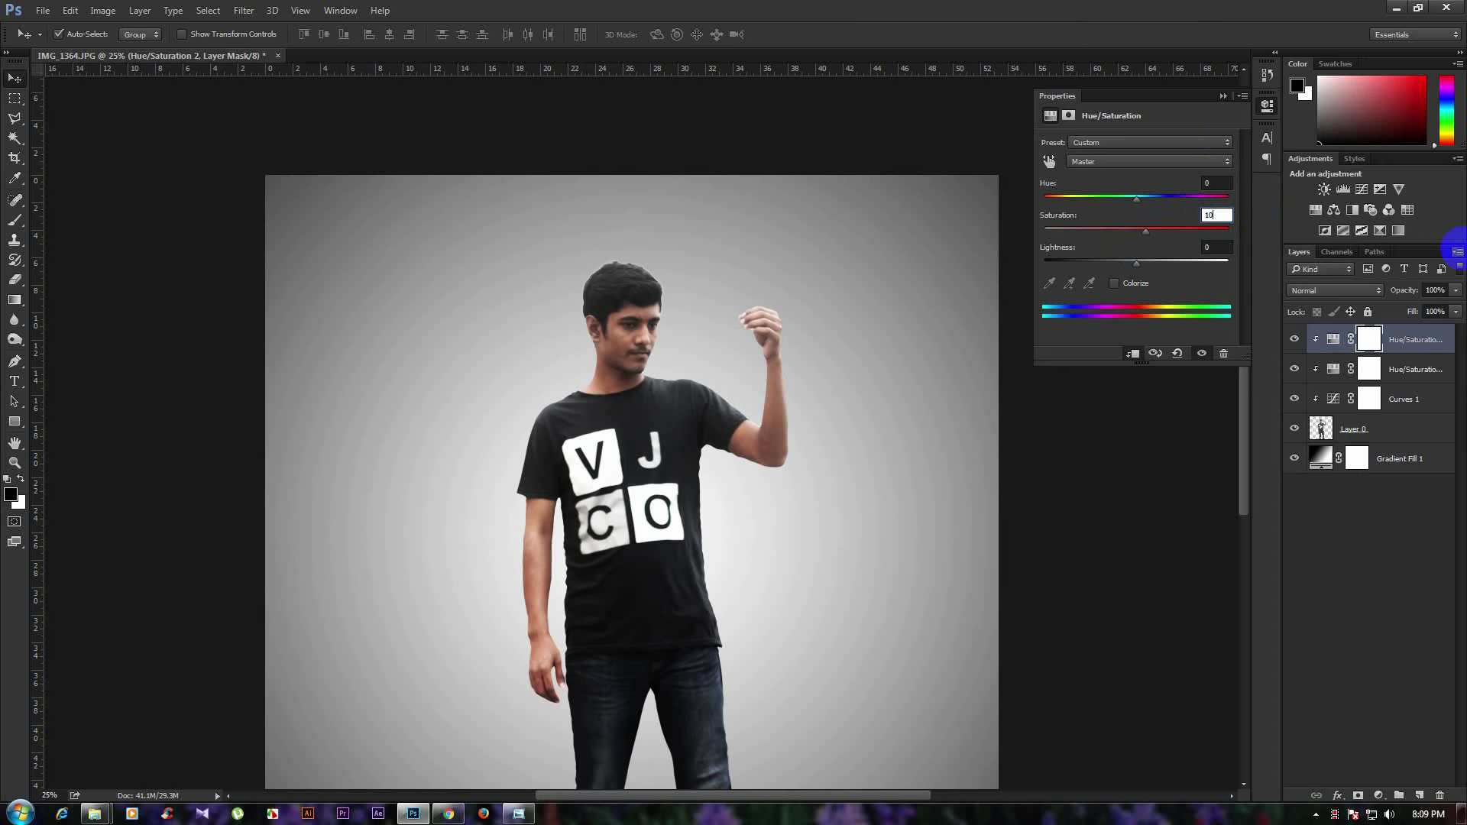
Collapse the Properties panel and dock it with the other panels.
mouse_move(1211, 92)
left_mouse_down()
mouse_move(1264, 99)
mouse_move(1224, 90)
left_mouse_up()
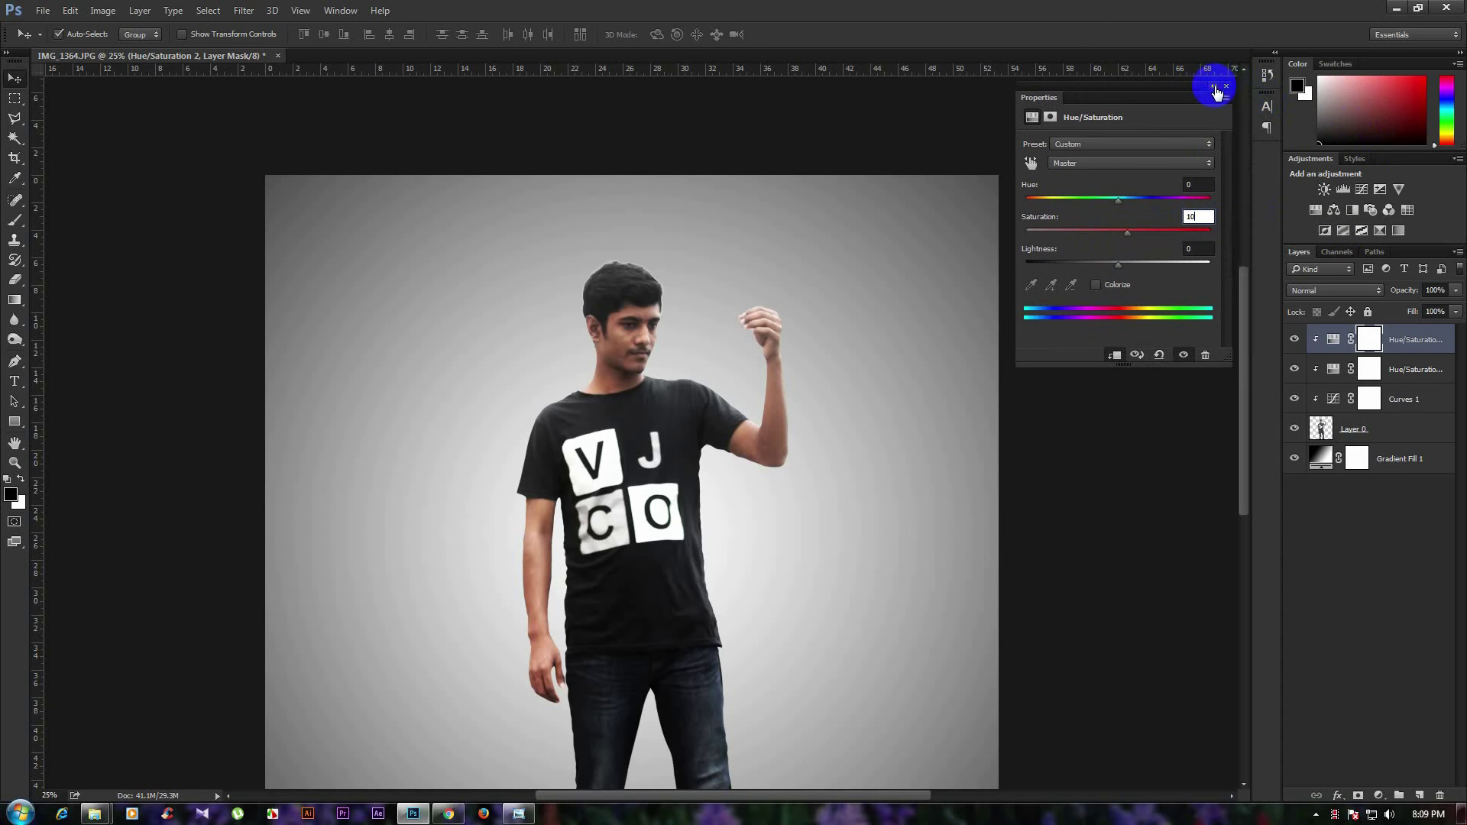
left_click(1217, 90)
left_click_drag(1058, 100, 1275, 156)
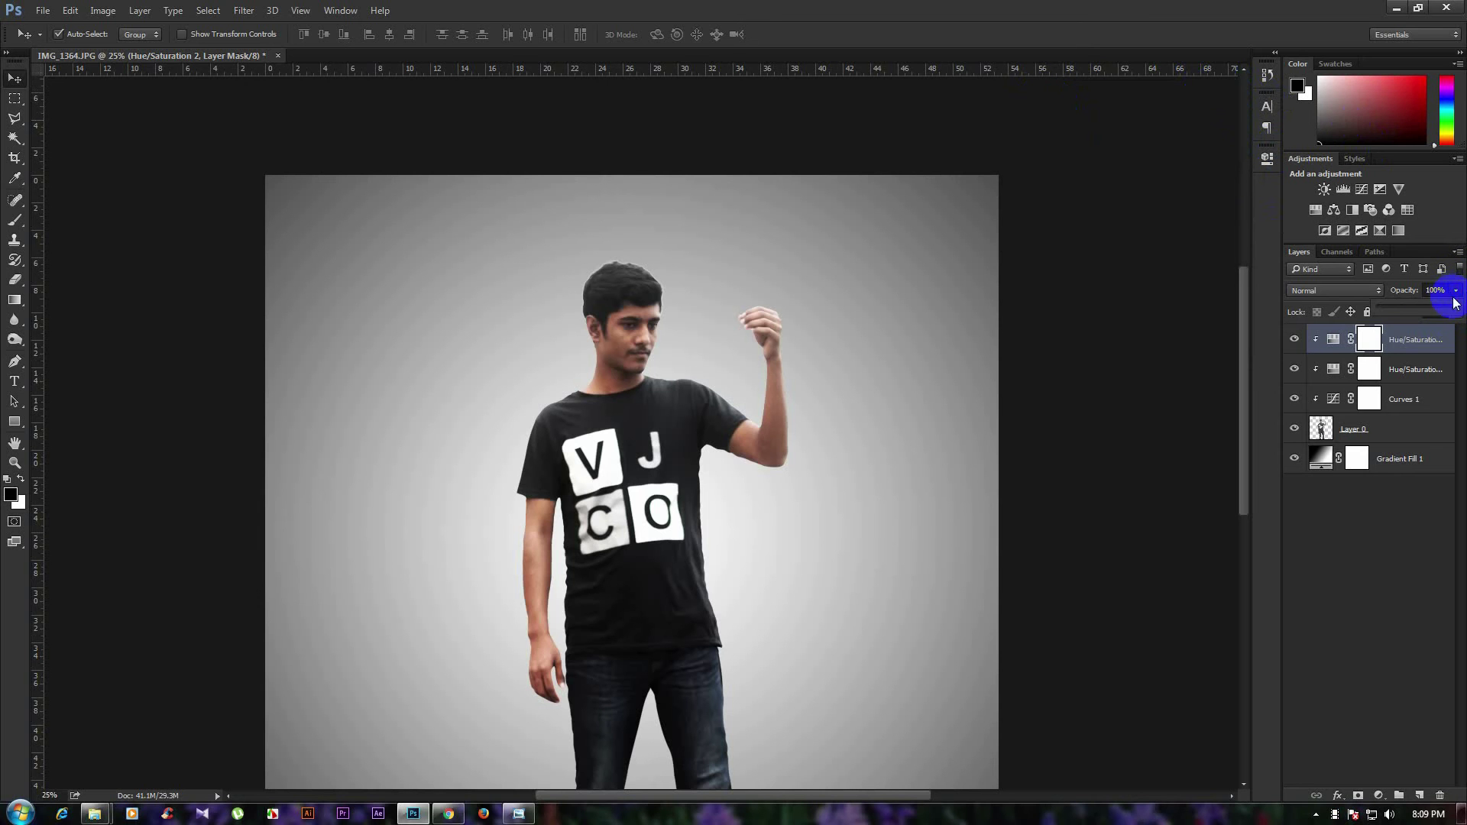
left_click(2, 405)
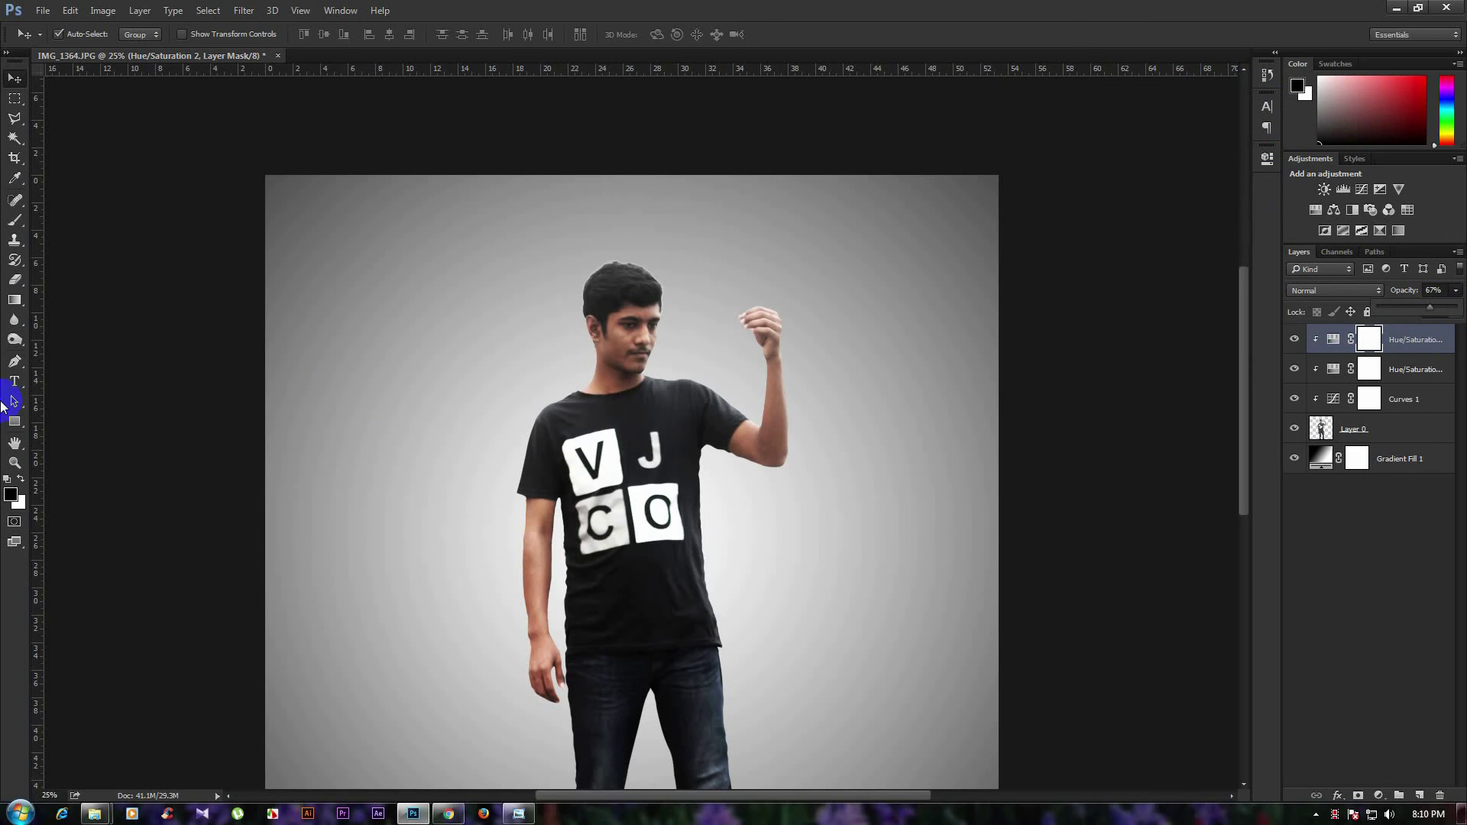
left_click_drag(13, 327, 80, 338)
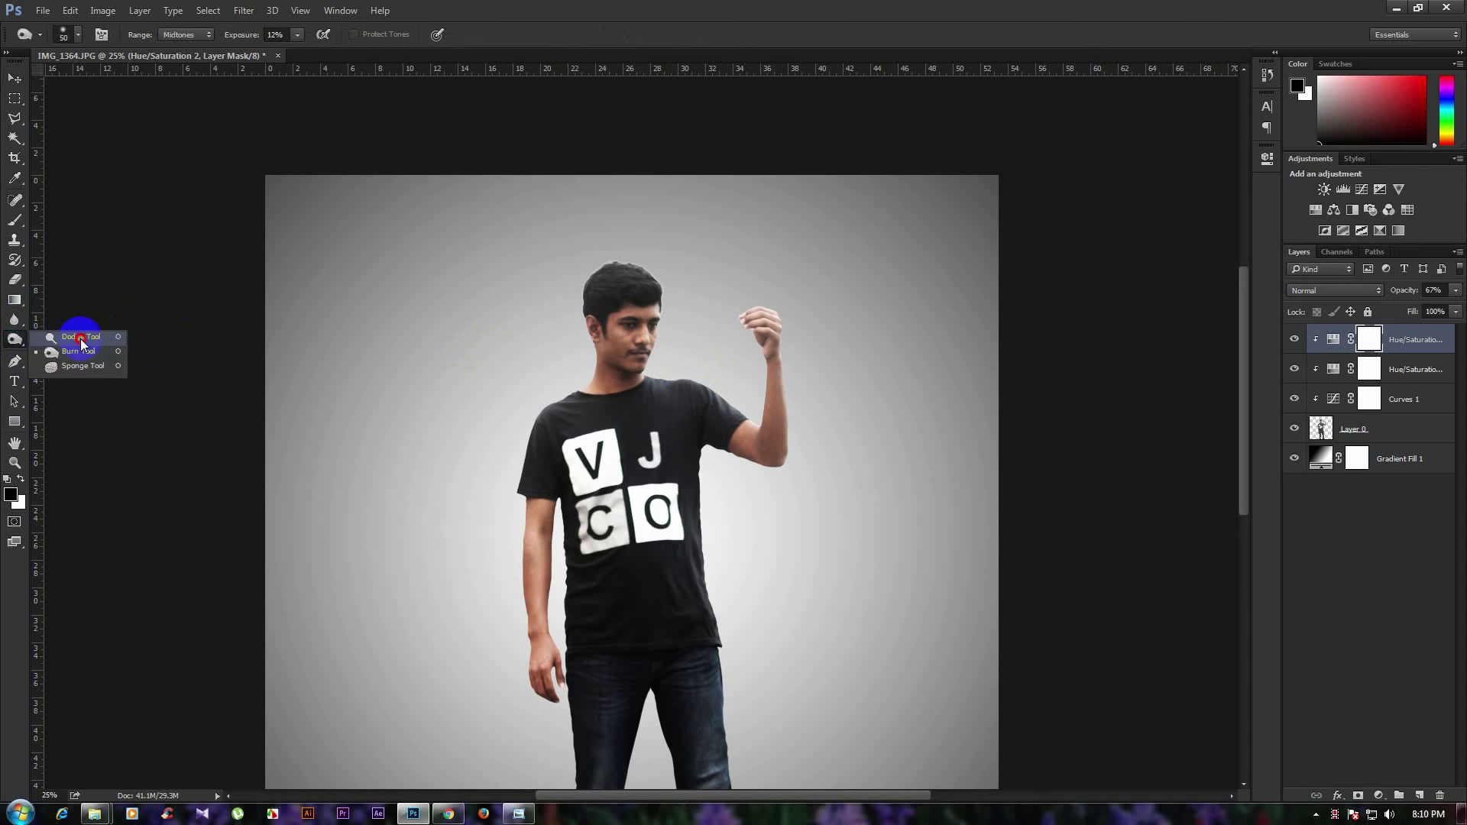
left_click(80, 338)
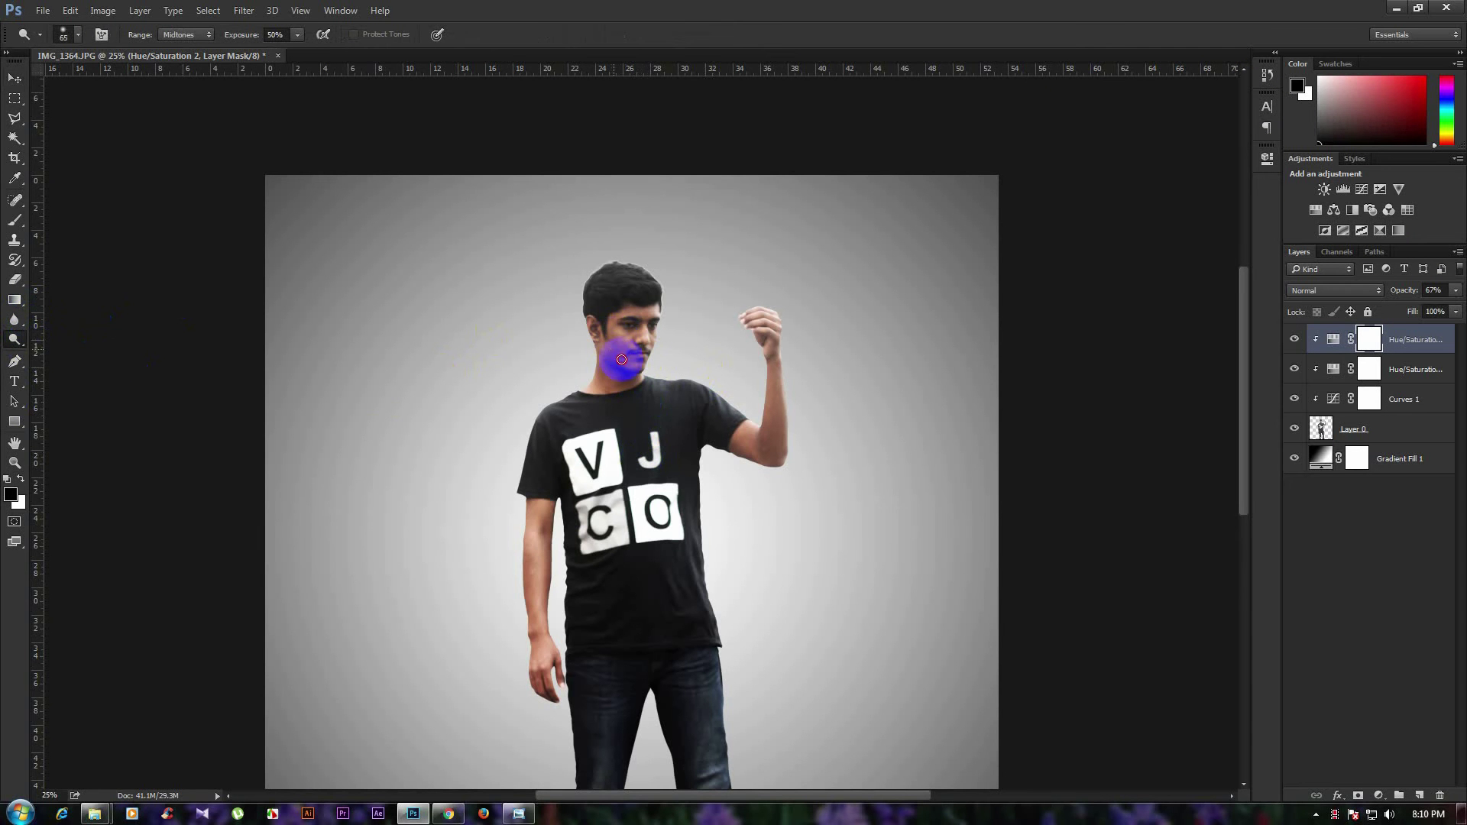
scroll(621, 360, "up", 1)
scroll(611, 362, "up", 1)
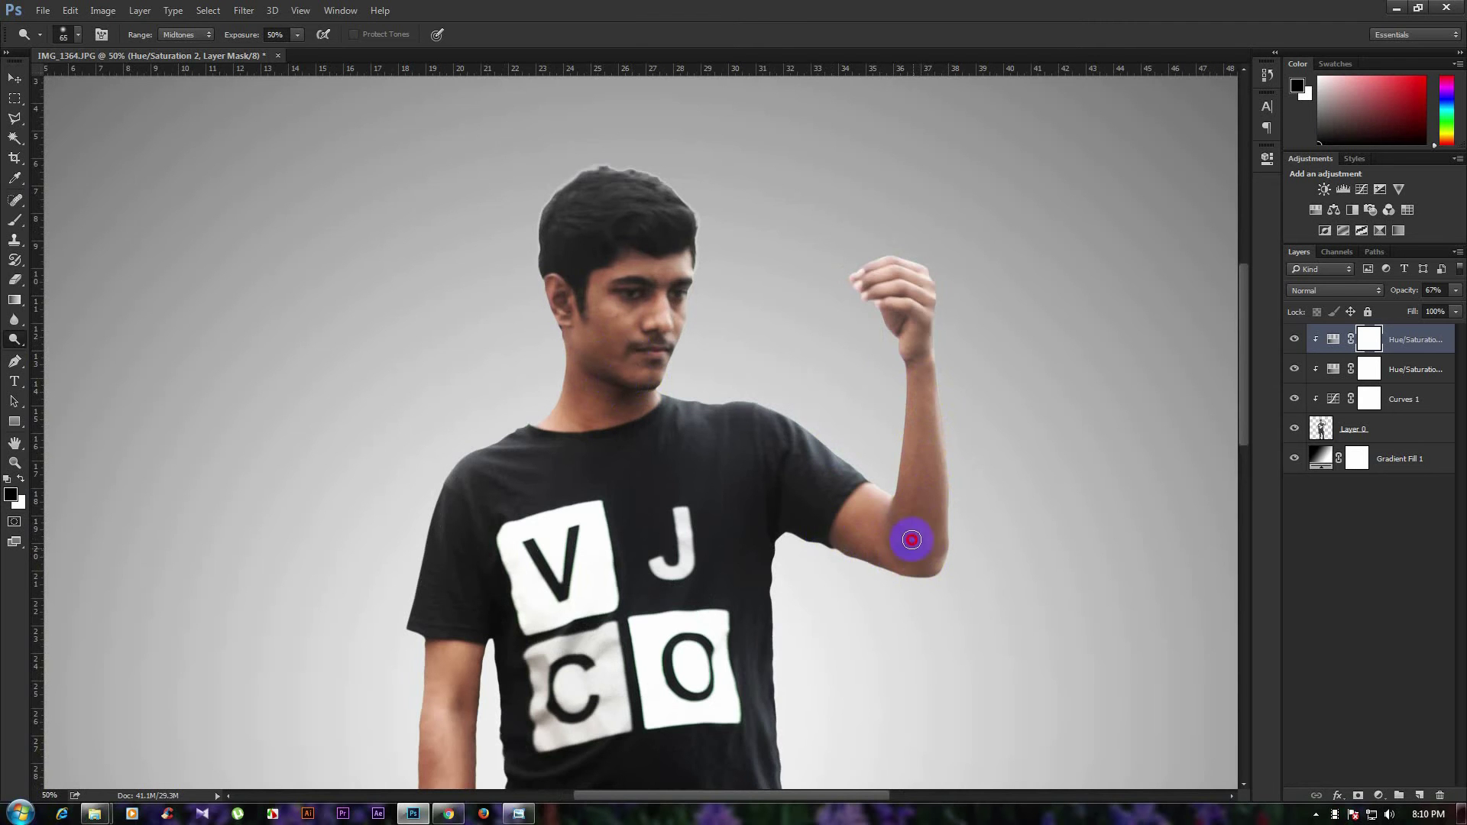
scroll(688, 458, "down", 5)
scroll(665, 229, "up", 1)
scroll(745, 250, "down", 1)
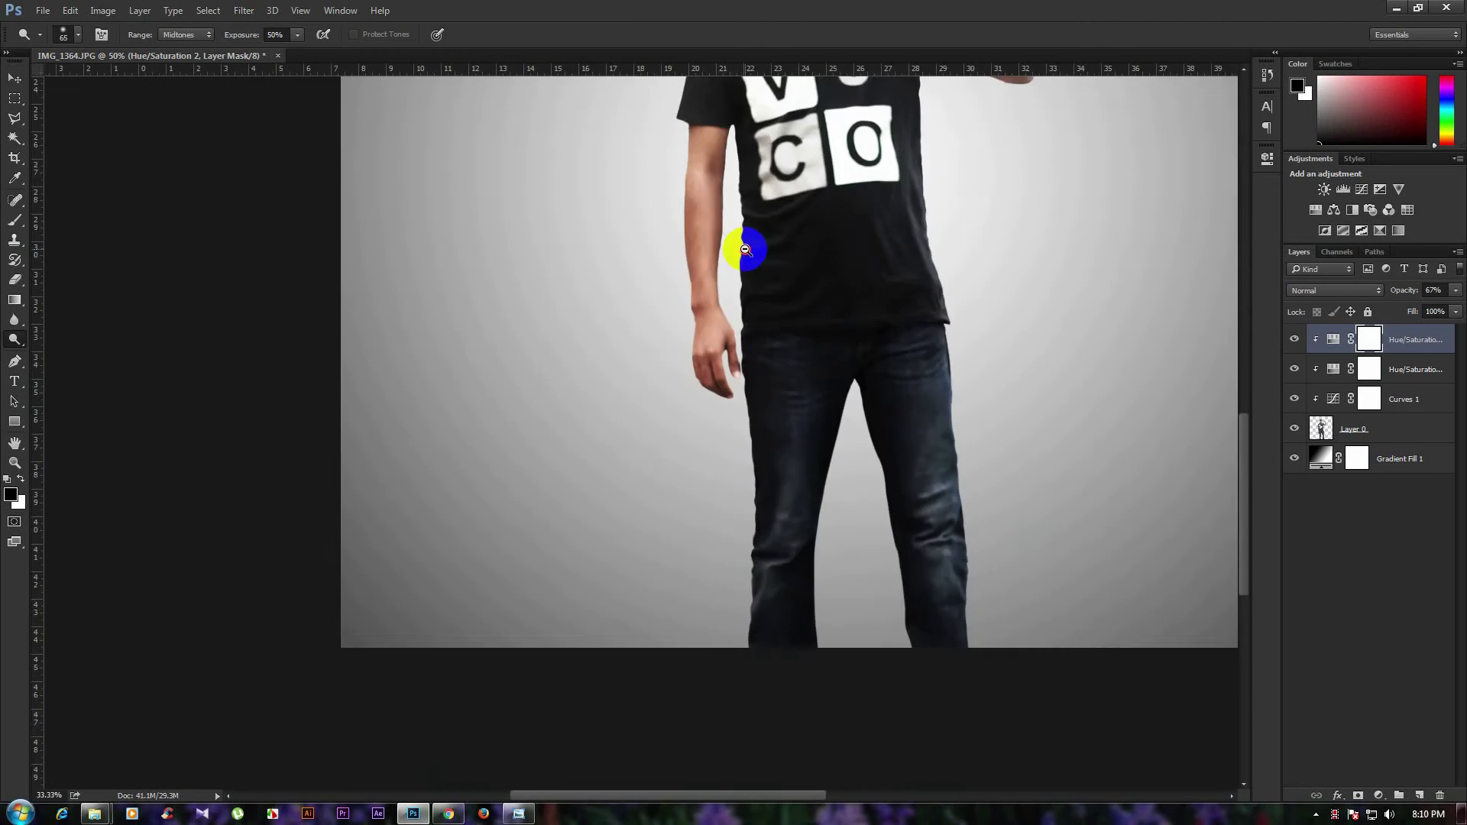
scroll(745, 250, "down", 1)
left_click(14, 78)
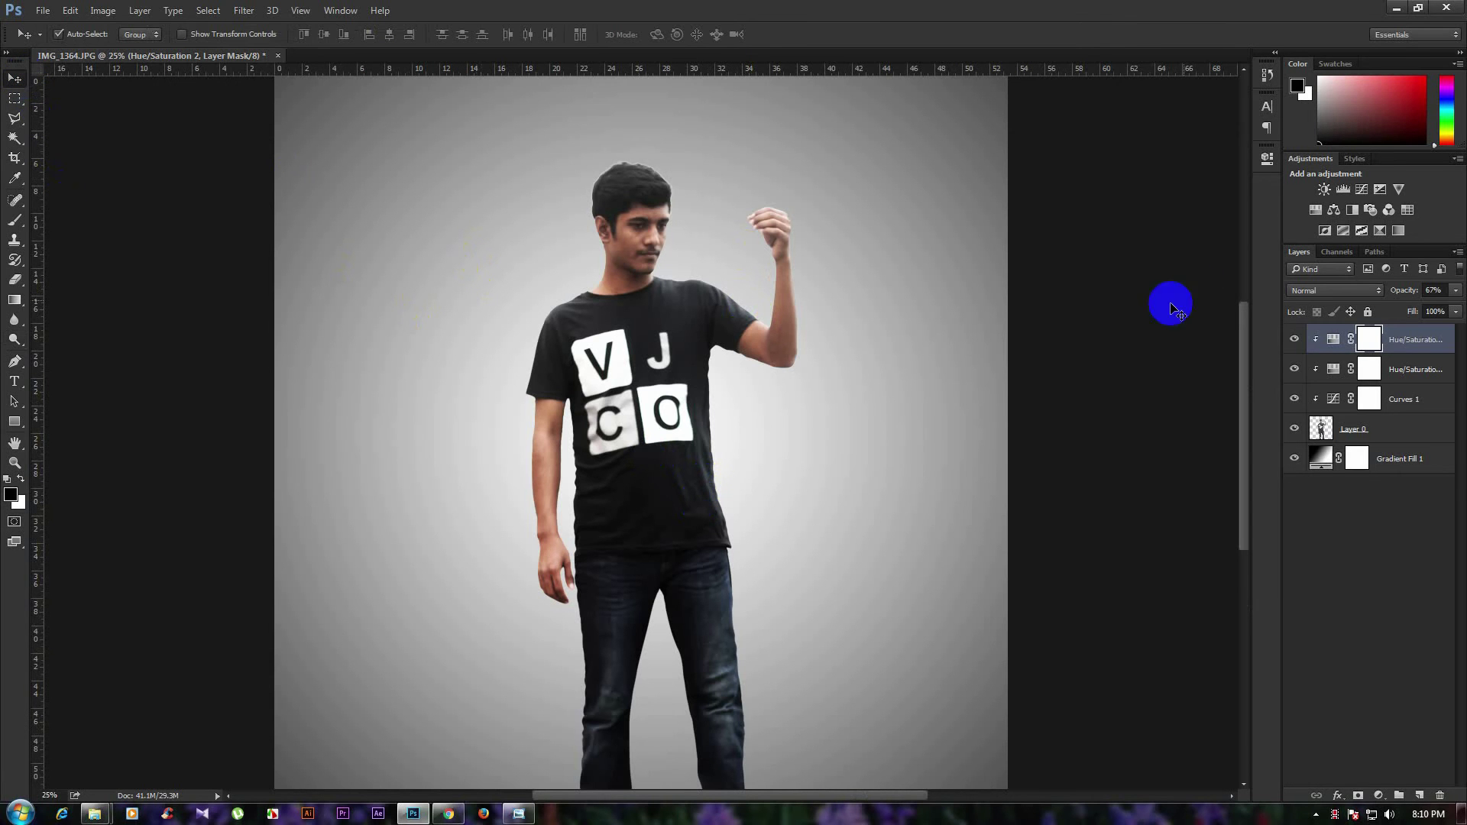
Add a Curves adjustment above Layer 0 with its midpoint nudged up to brighten.
left_click(1356, 429)
left_click(1376, 791)
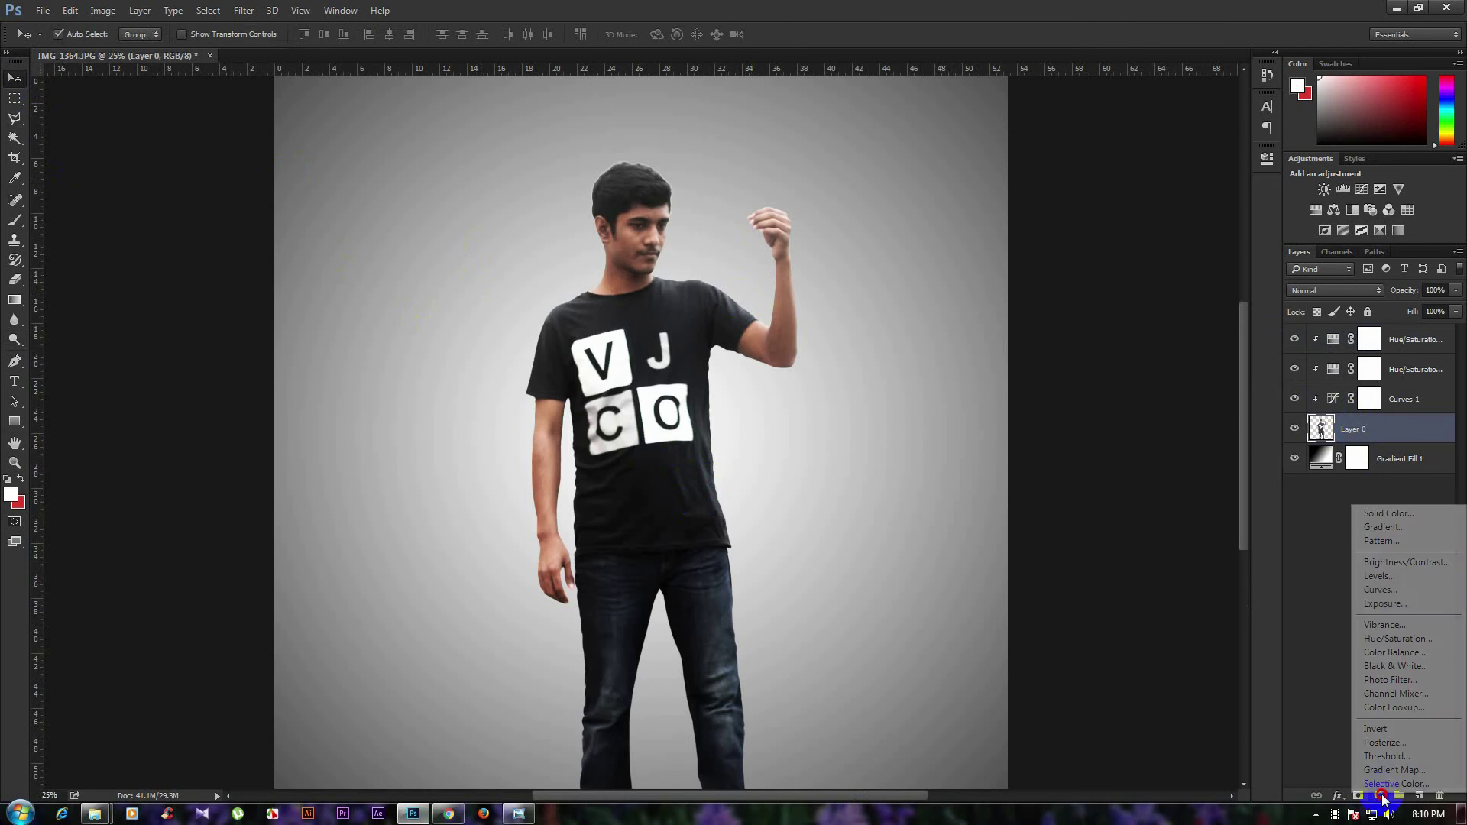
left_click(1396, 596)
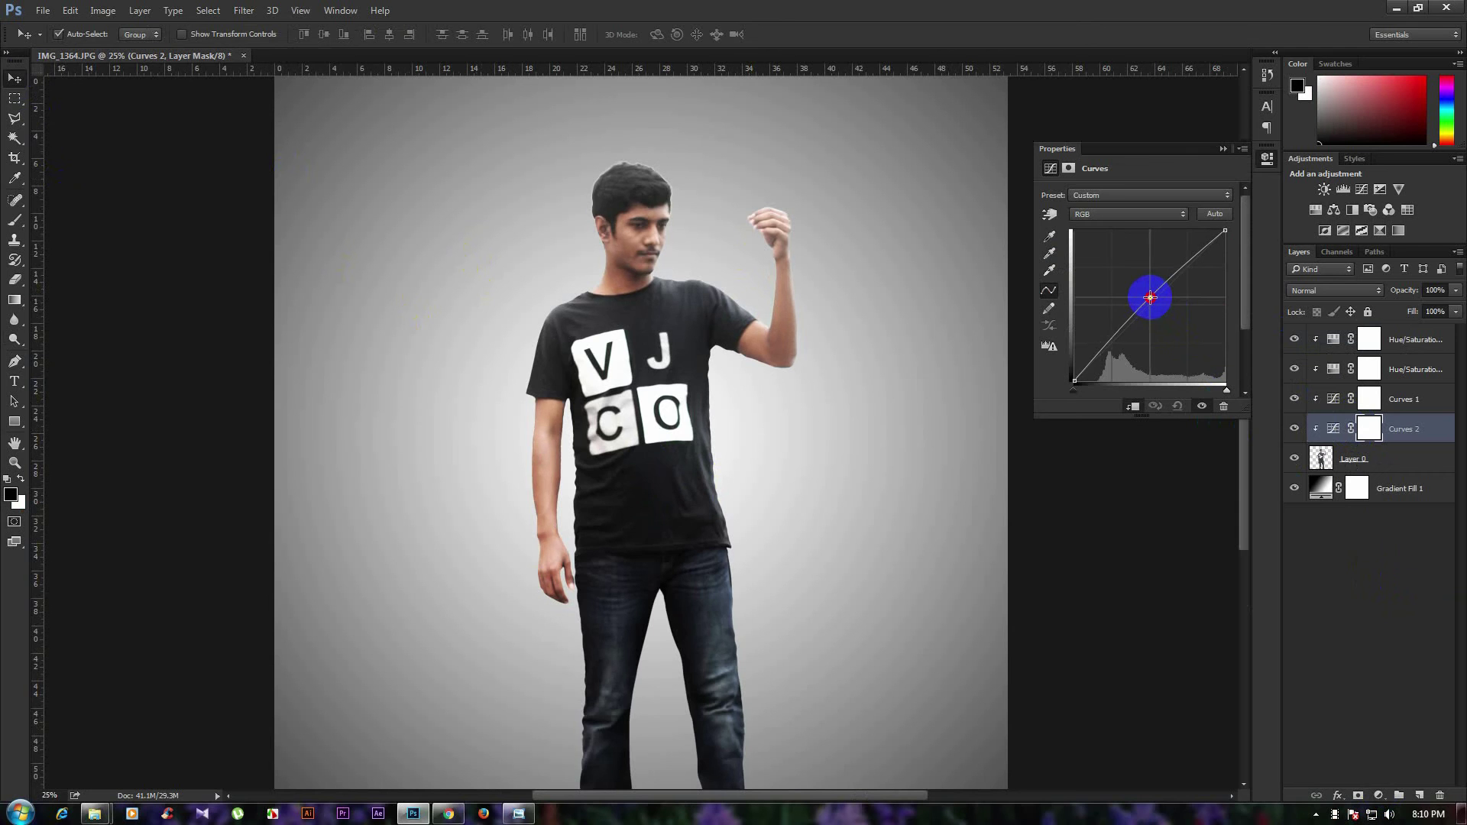
left_click_drag(1150, 297, 1154, 295)
left_click(1219, 152)
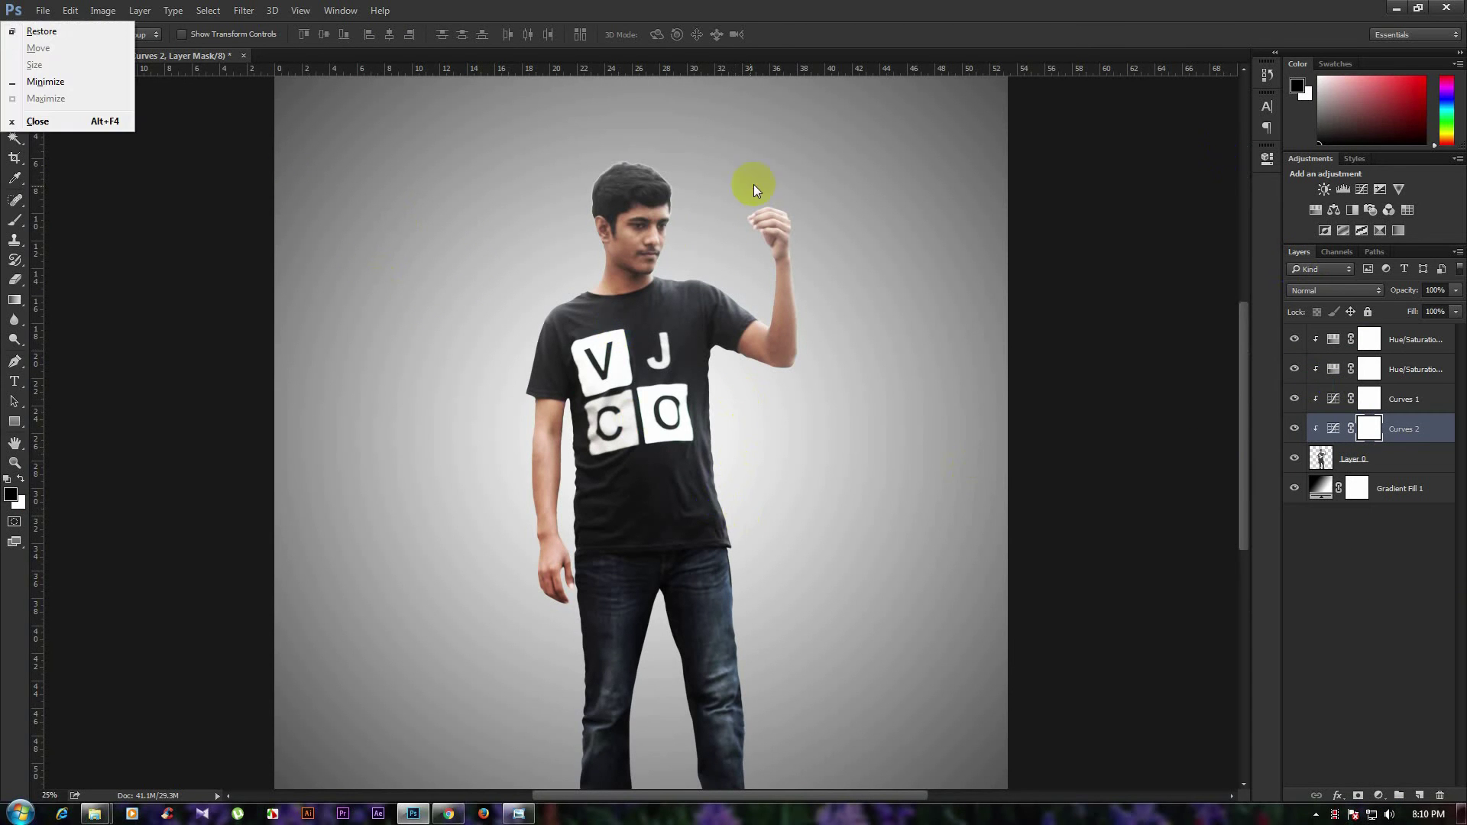
On Layer 0, set the Sponge tool to Desaturate with the 59 px scatter brush.
scroll(632, 189, "up", 3)
scroll(604, 191, "up", 2)
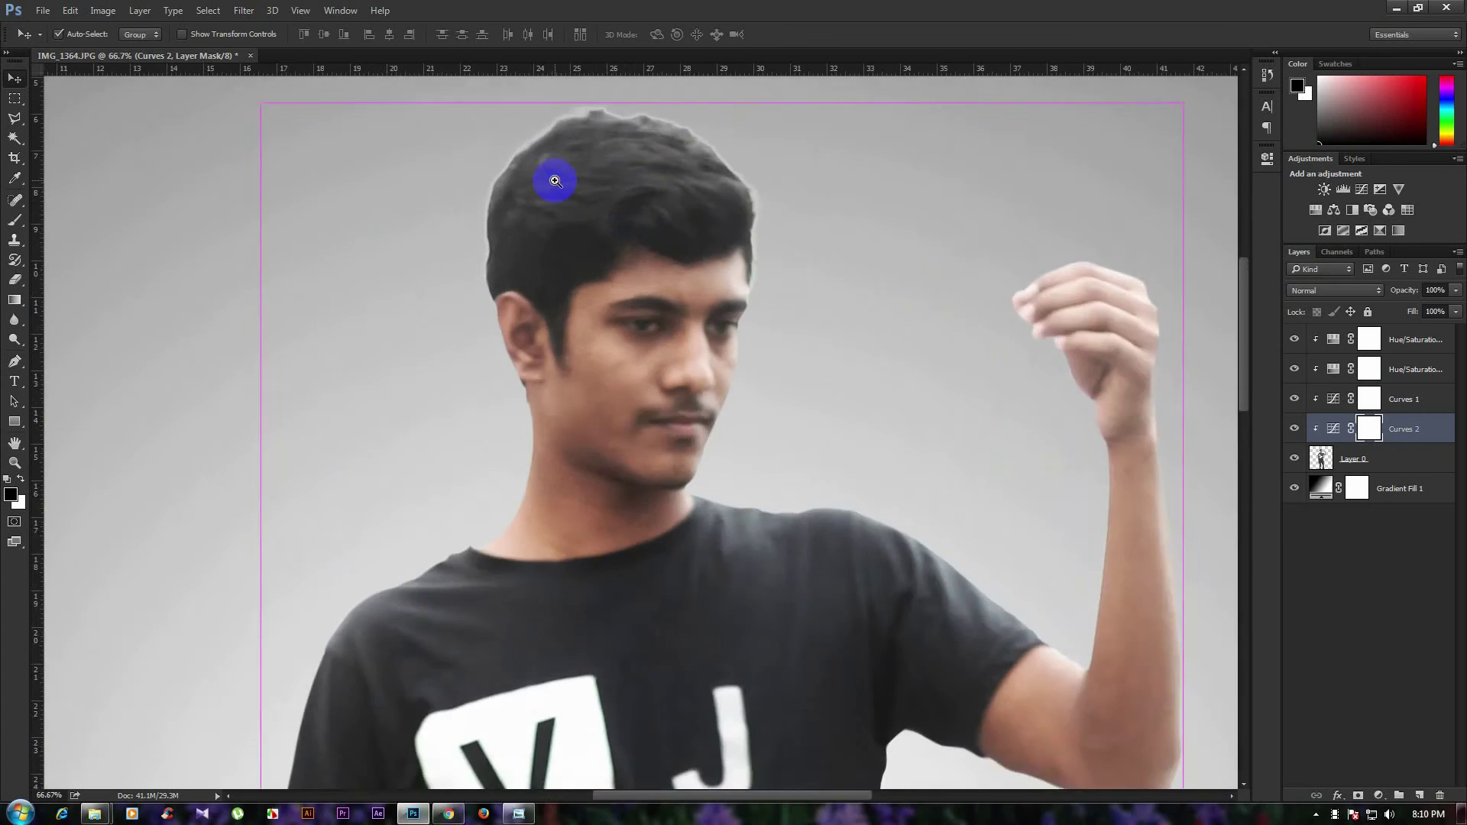
scroll(598, 300, "down", 1)
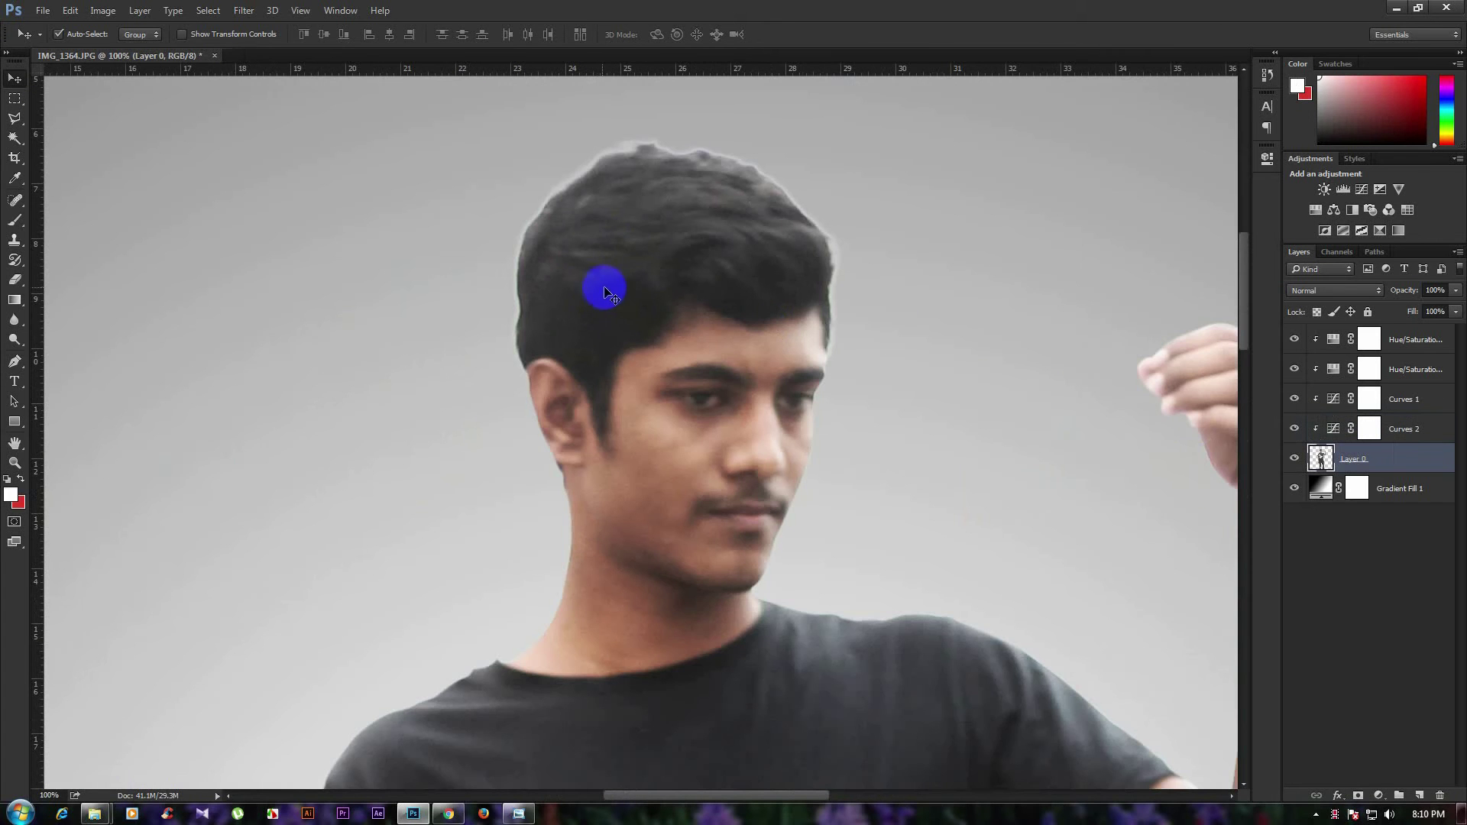
left_click(1180, 436)
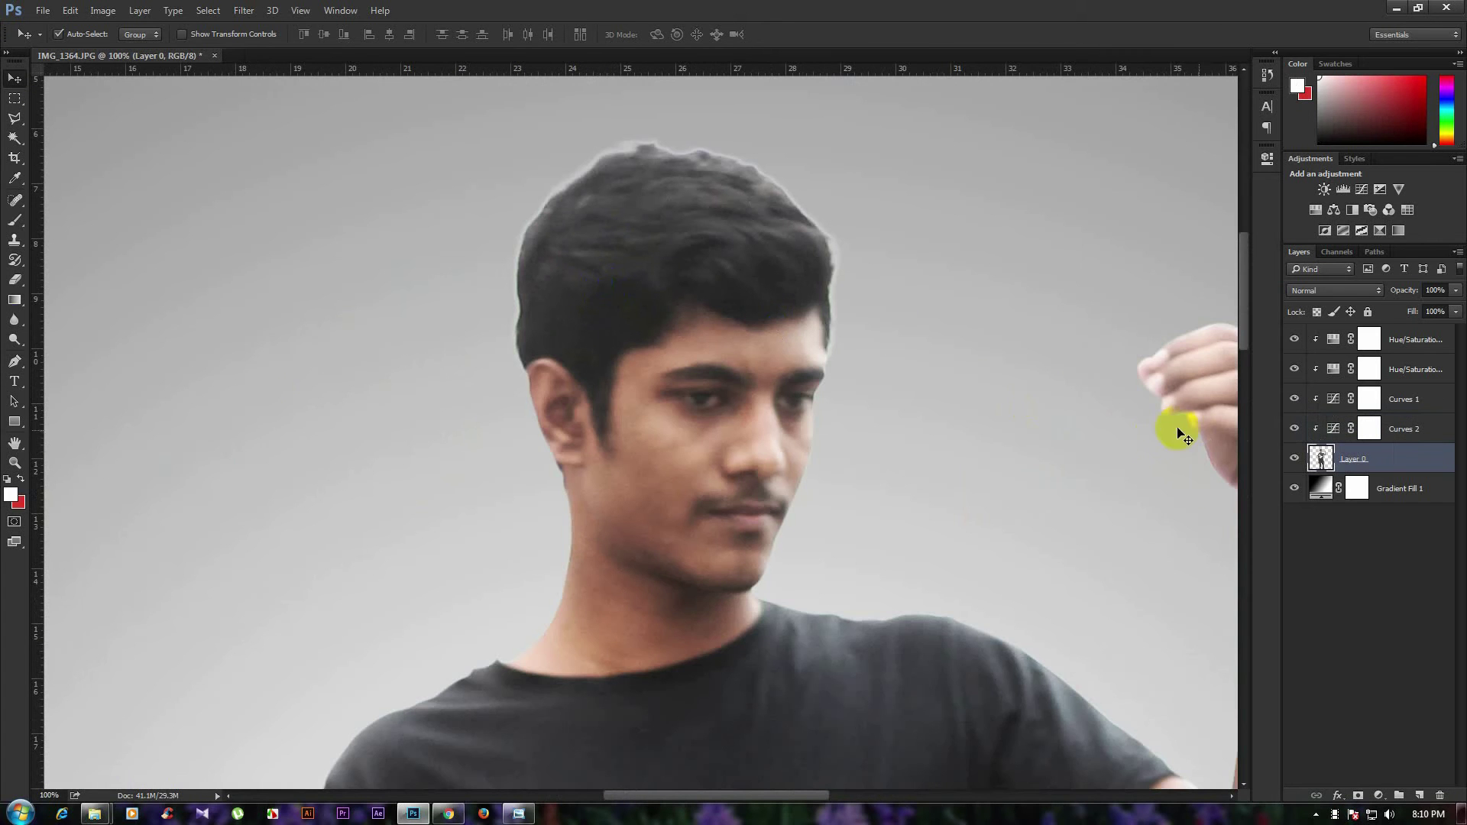
right_click(15, 340)
left_click(65, 370)
left_click(78, 36)
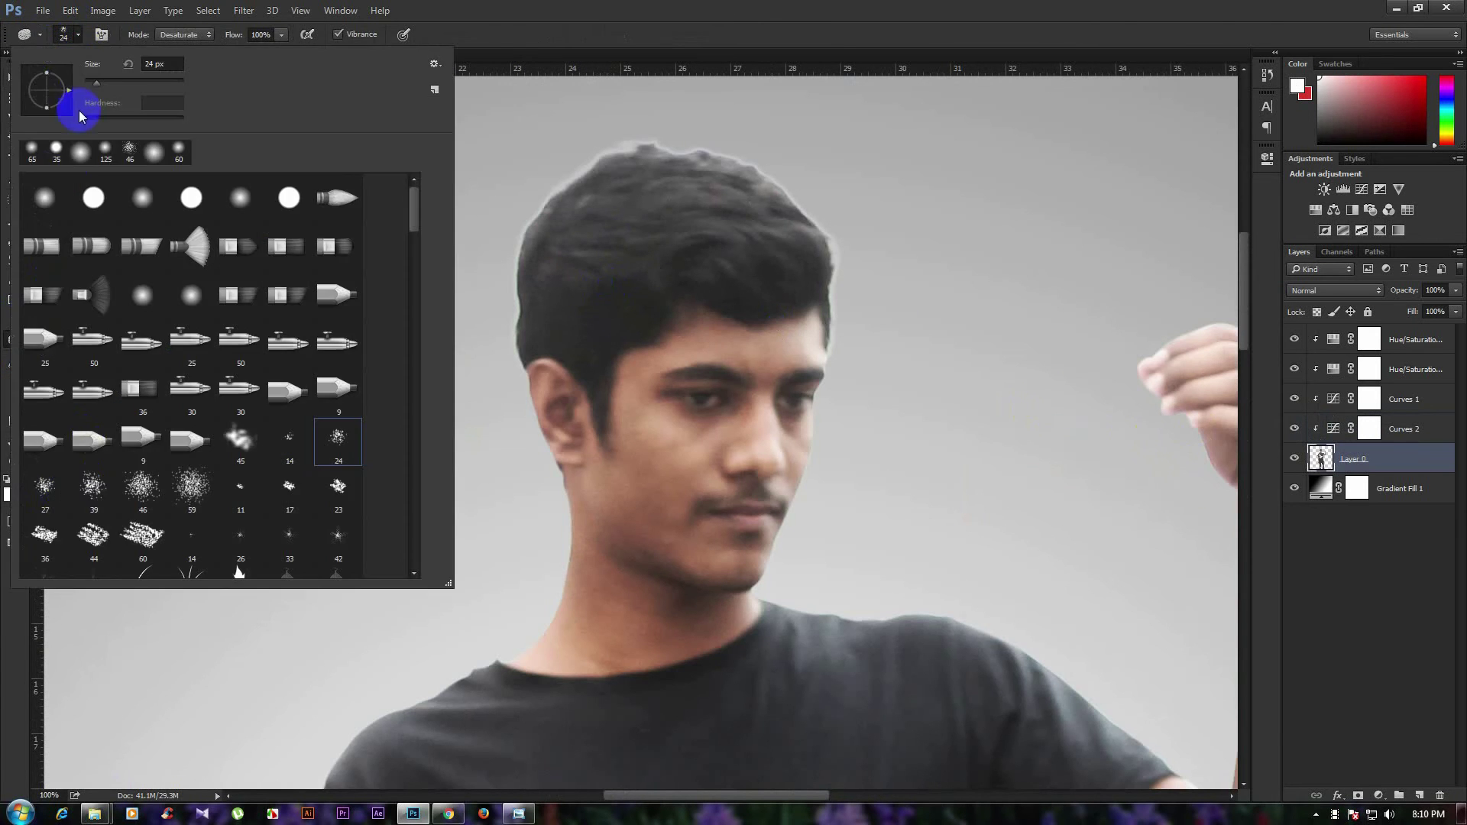
left_click(46, 487)
left_click(174, 493)
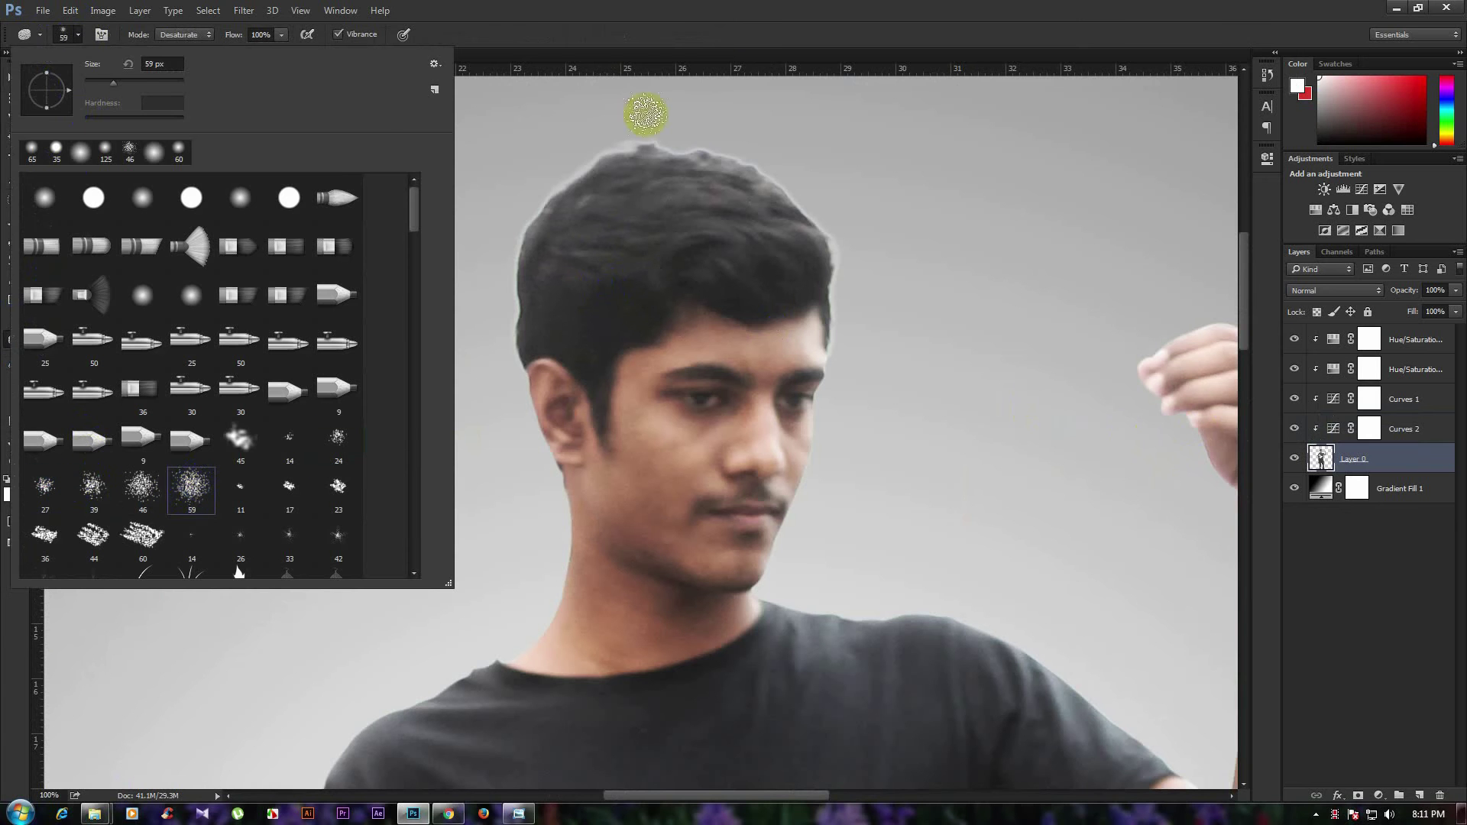
key("Return")
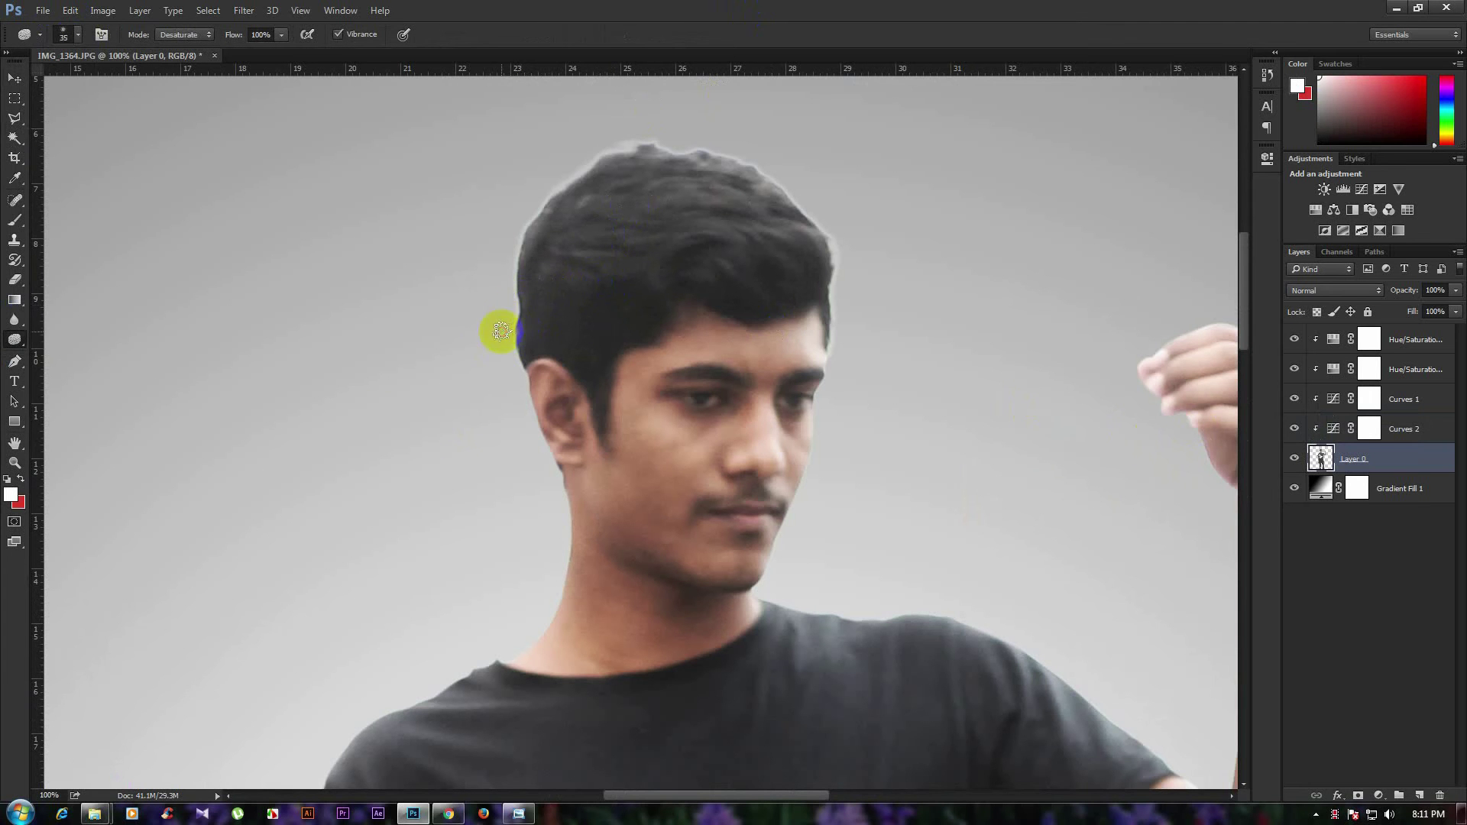
scroll(542, 273, "up", 1)
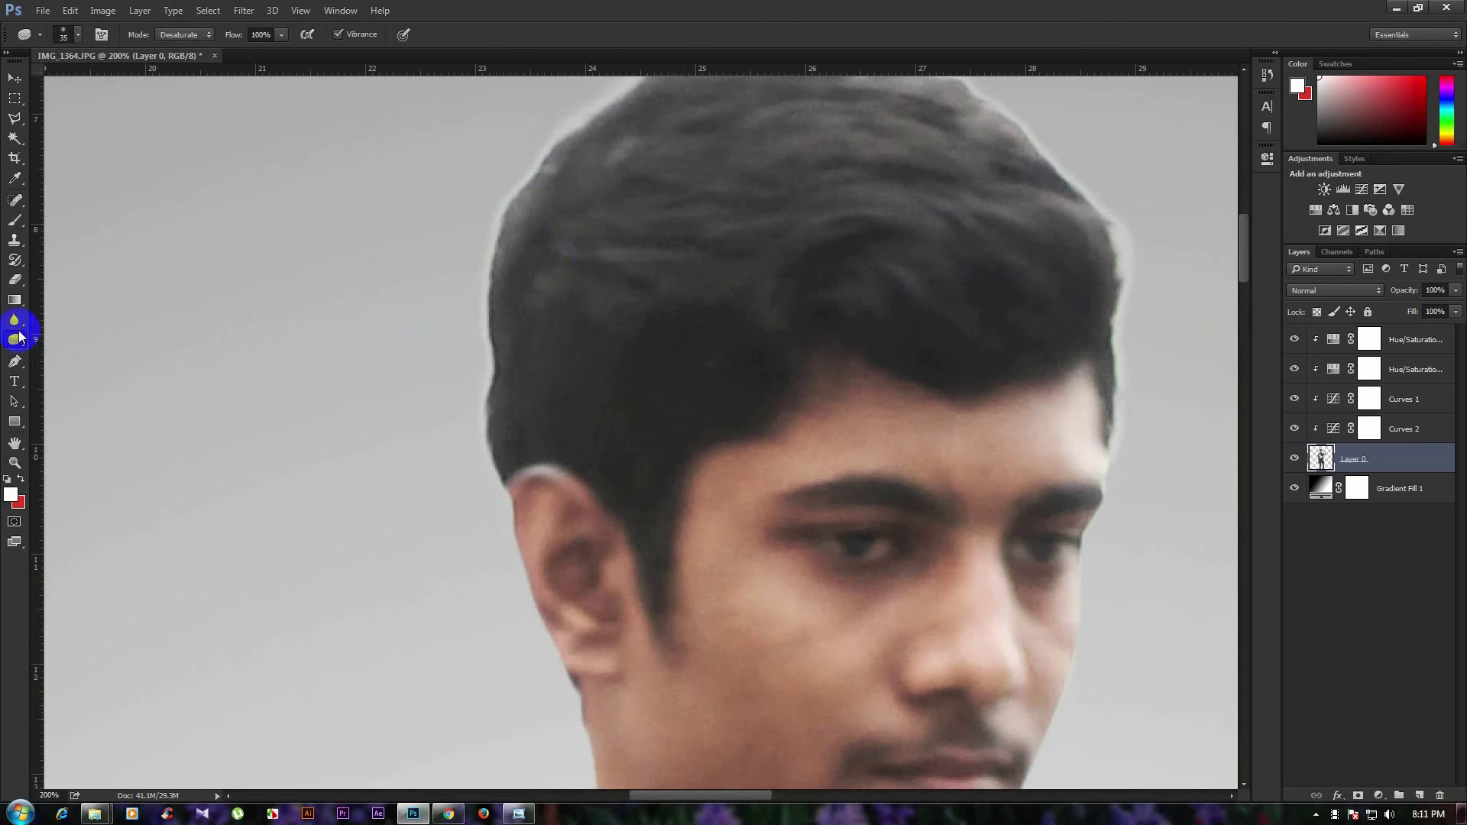
Smudge the hair's left edge using a 30 px scatter brush.
right_click(10, 323)
left_click(60, 345)
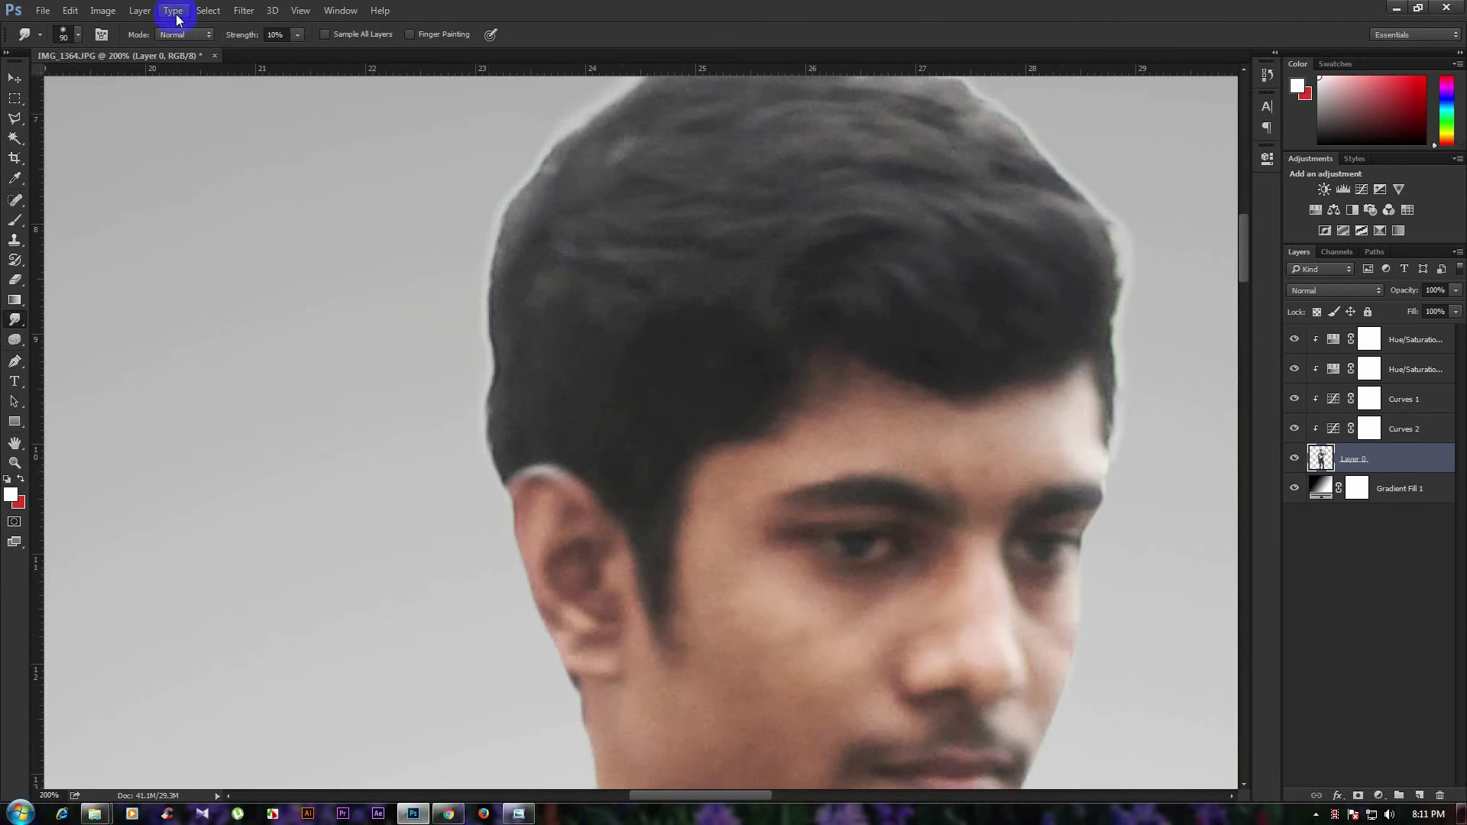
left_click(74, 34)
left_click(79, 502)
left_click(720, 46)
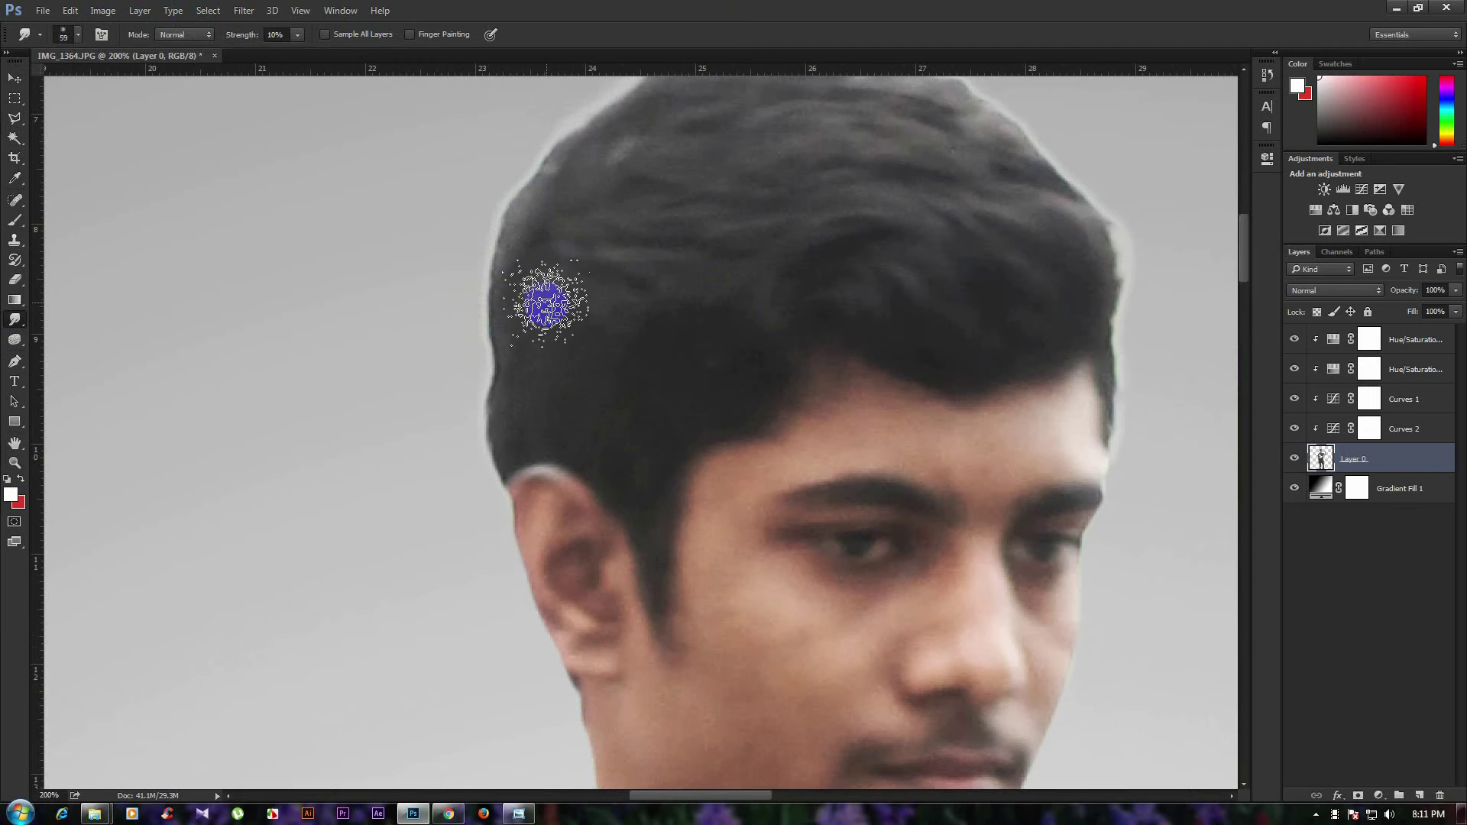
key("bracketleft")
key("bracketleft")
key("bracketleft")
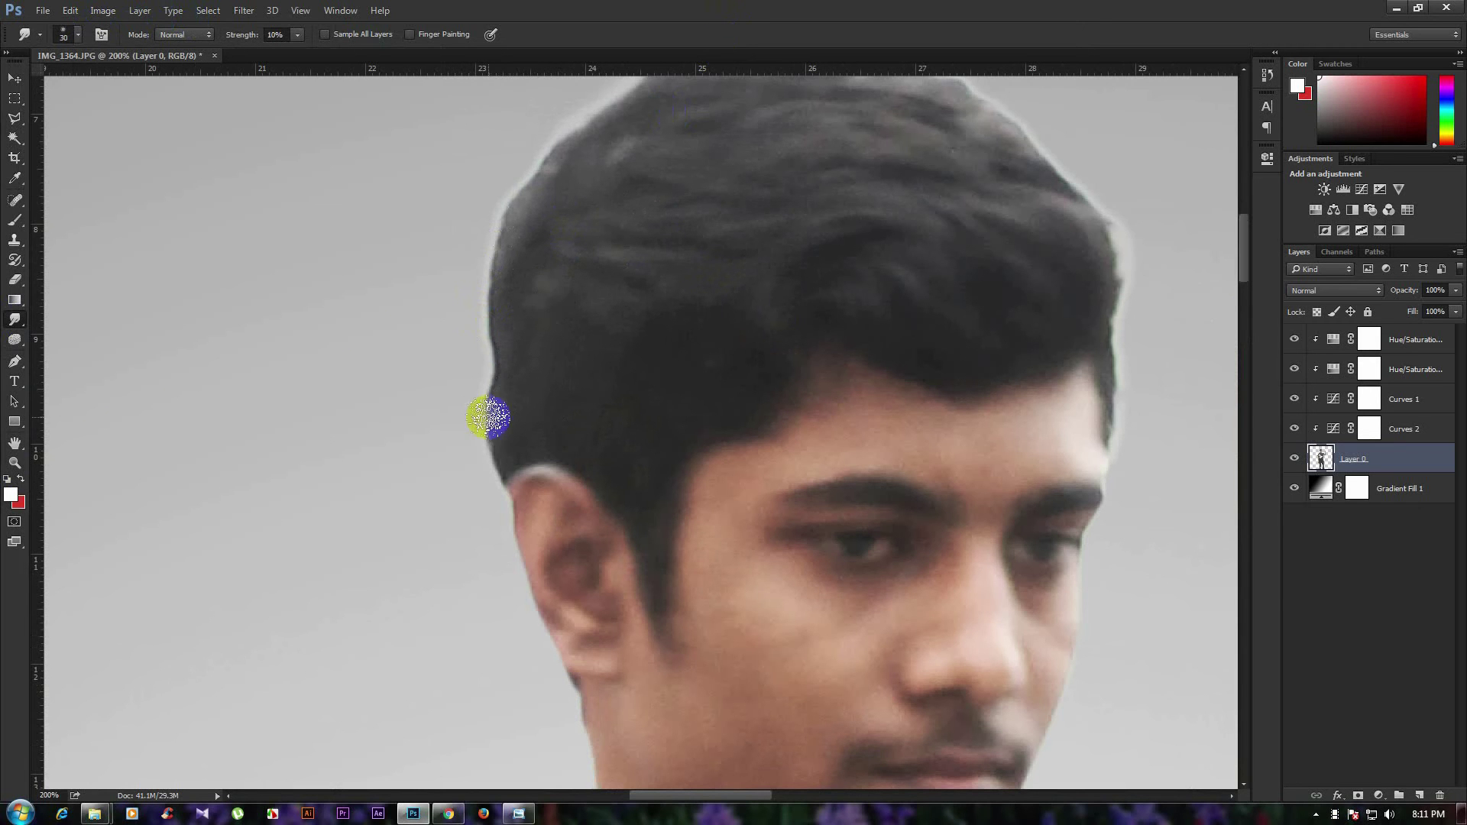
mouse_move(474, 453)
left_mouse_down()
mouse_move(492, 344)
mouse_move(465, 392)
mouse_move(514, 327)
left_mouse_up()
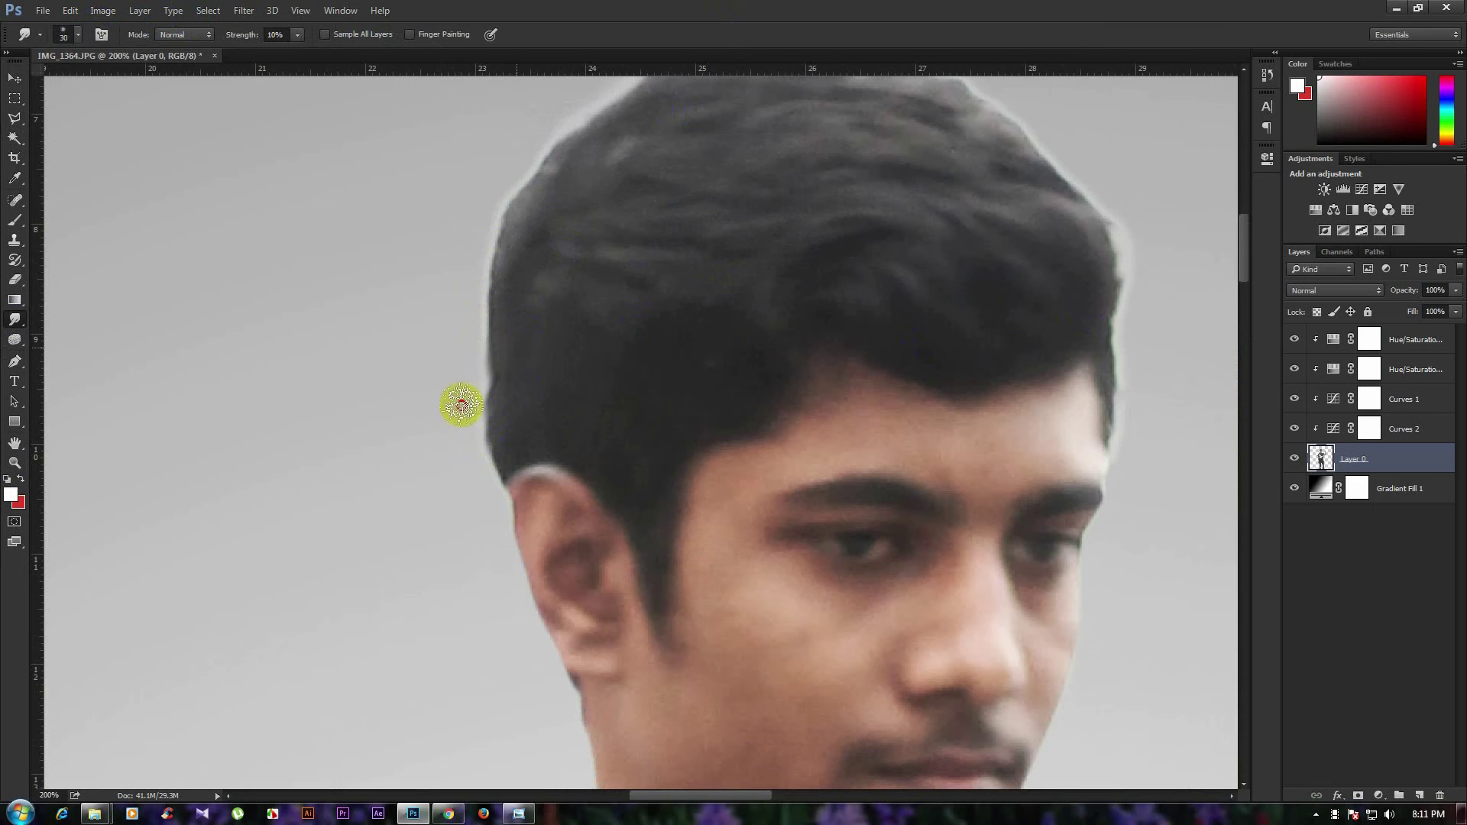
At 50% then 33% strength, smudge the left hair edge and the top bump.
left_click(277, 35)
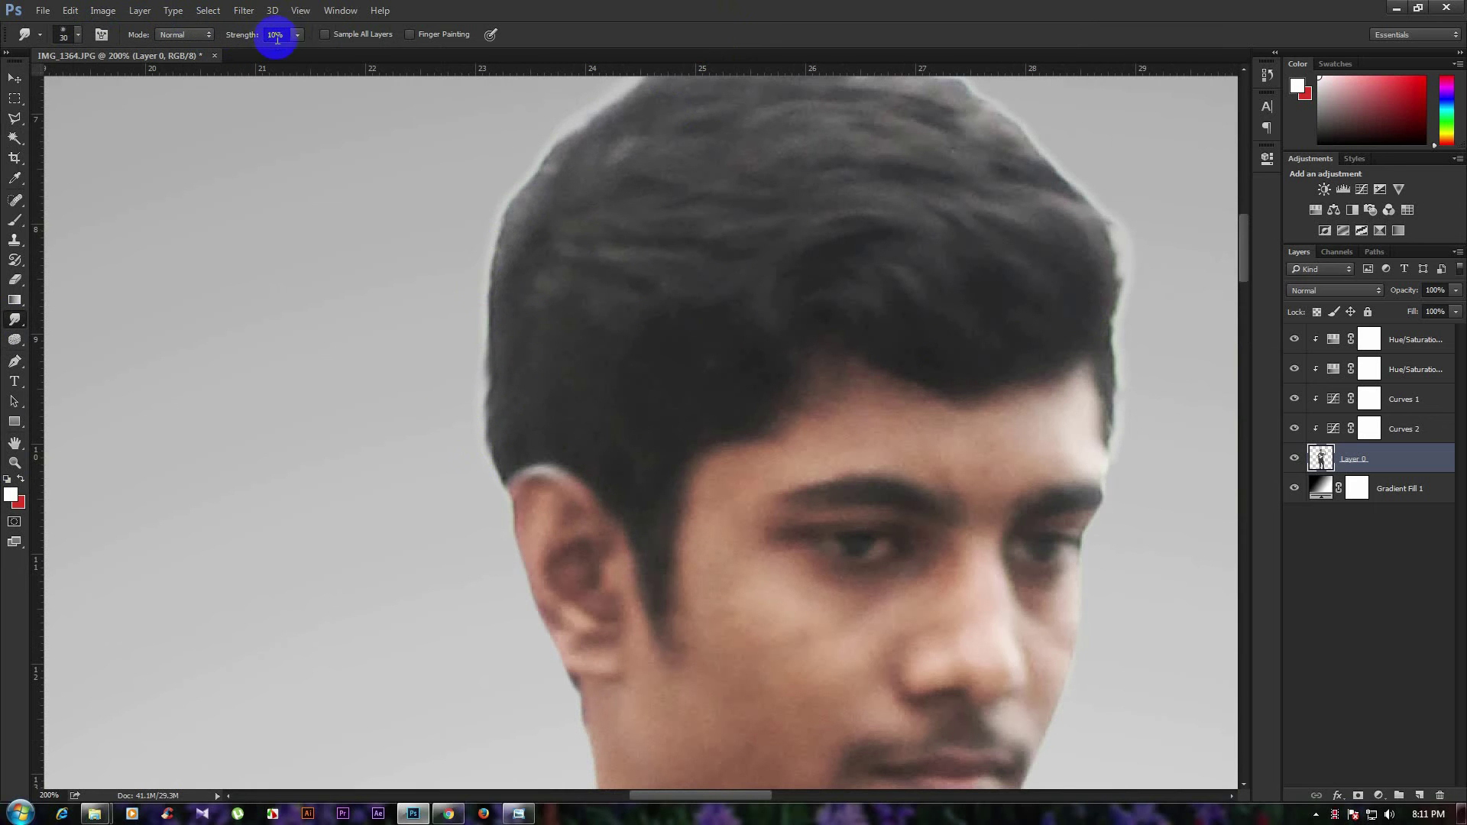
left_click(475, 420)
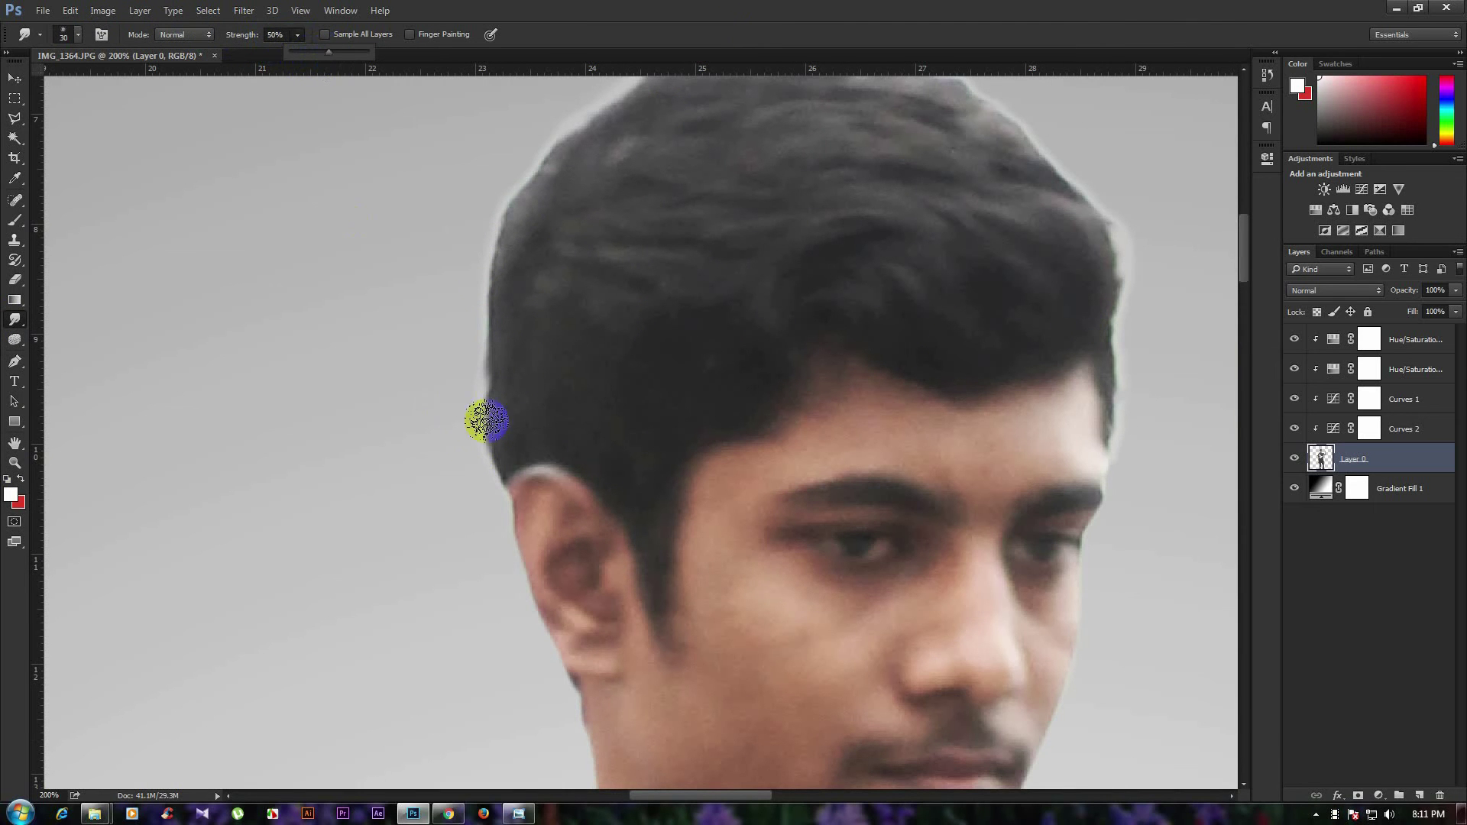
left_click_drag(492, 337, 494, 243)
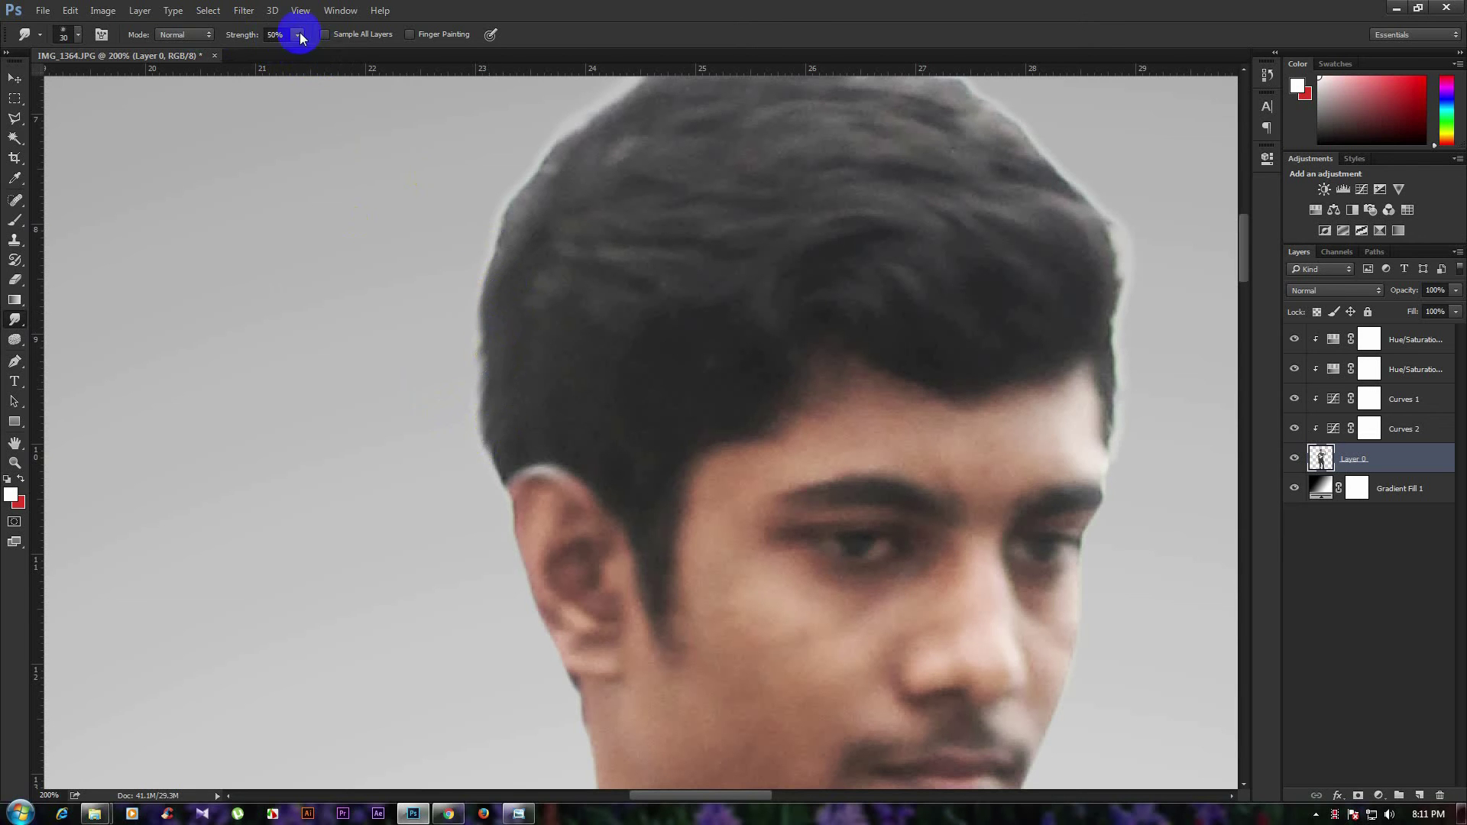
left_click(297, 35)
left_click_drag(298, 60, 283, 59)
left_click(419, 285)
left_click_drag(501, 312, 514, 255)
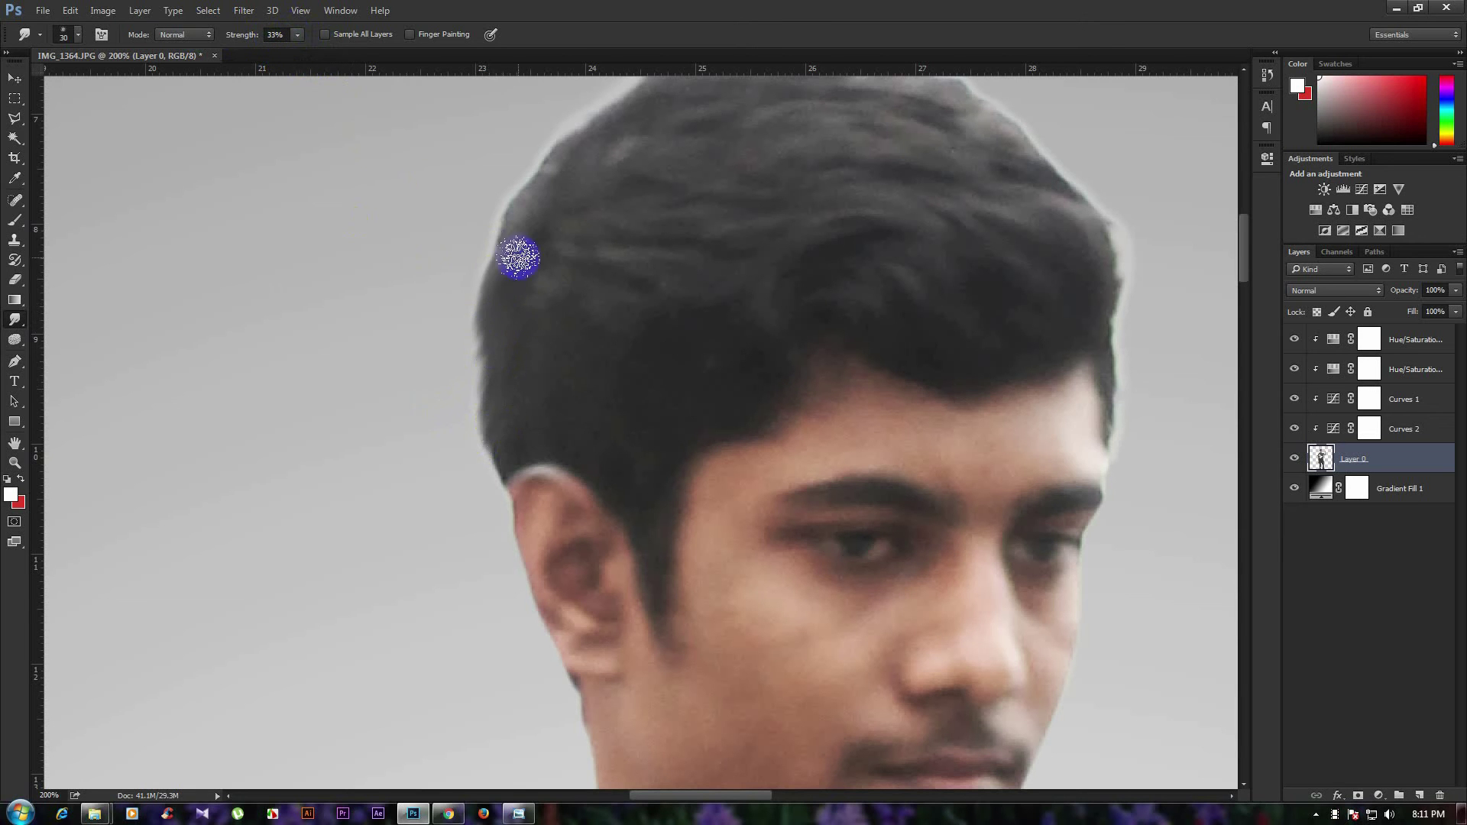
mouse_move(528, 193)
left_mouse_down()
mouse_move(362, 370)
mouse_move(436, 279)
mouse_move(370, 369)
mouse_move(429, 330)
left_mouse_up()
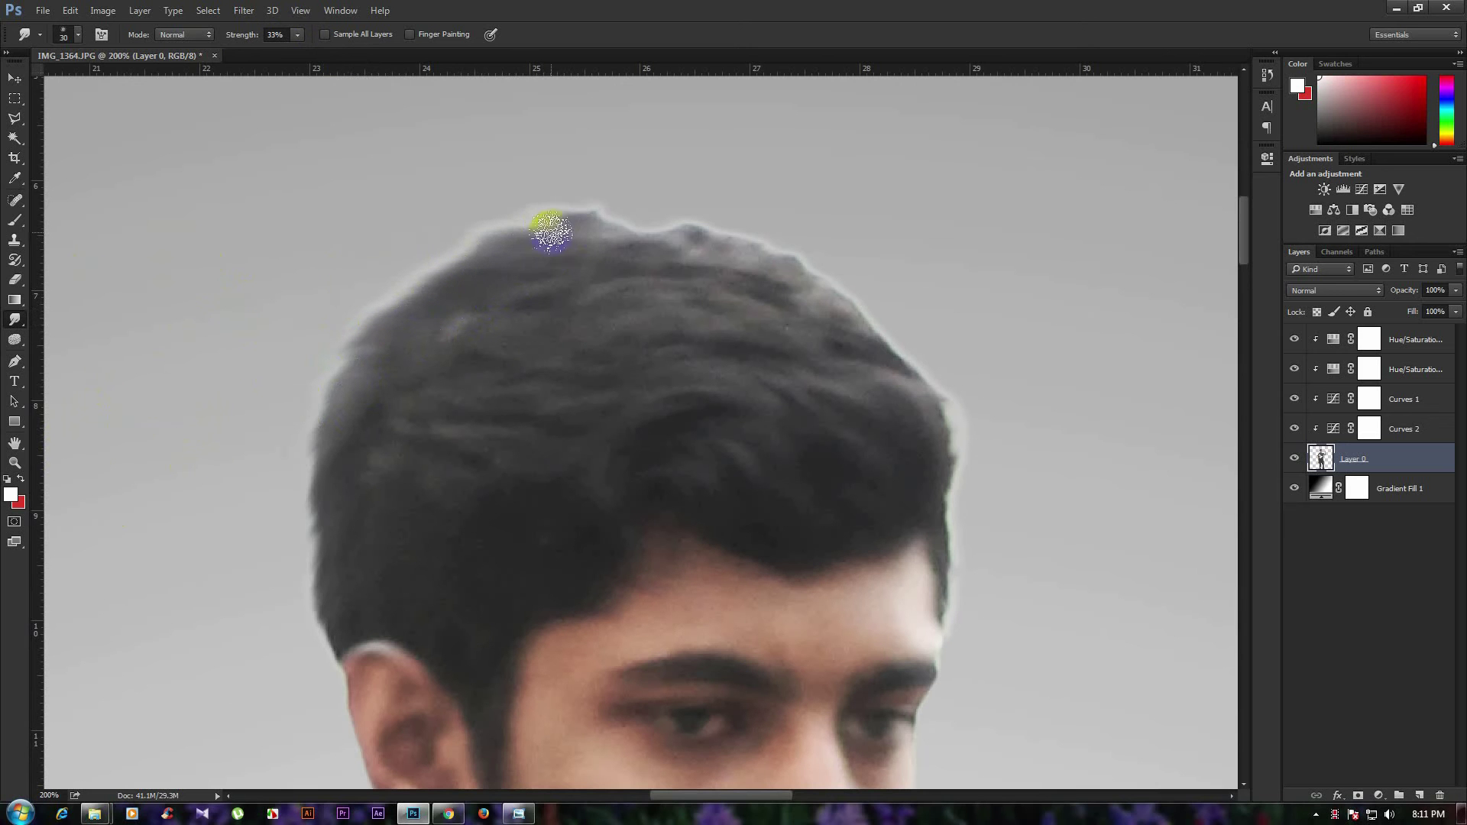
left_click_drag(550, 229, 497, 223)
Raise smudge strength to 53% and soften the right and top hair edges.
left_click_drag(298, 34, 293, 50)
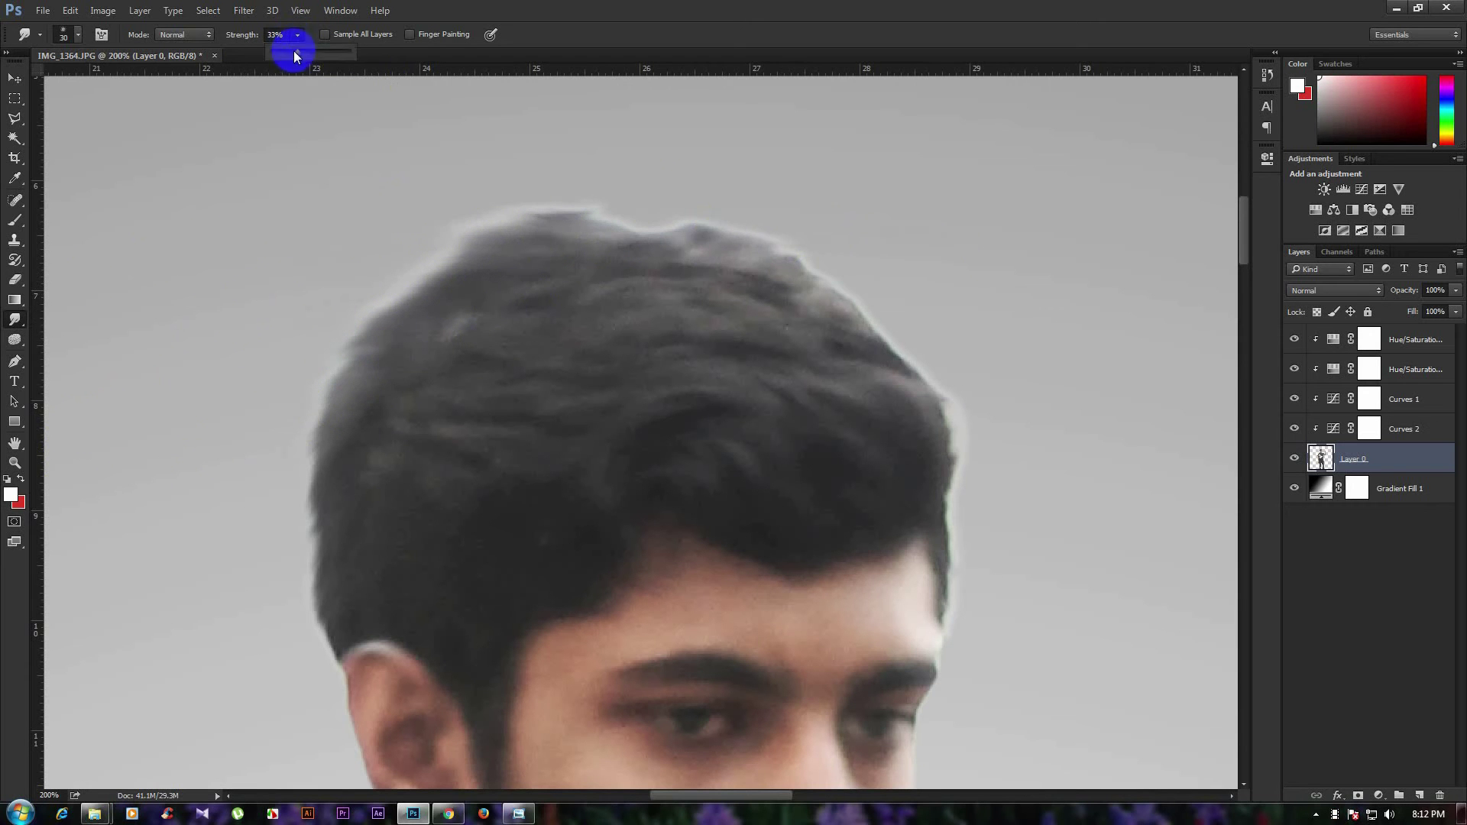
mouse_move(720, 233)
left_mouse_down()
mouse_move(780, 245)
mouse_move(845, 318)
mouse_move(917, 359)
left_mouse_up()
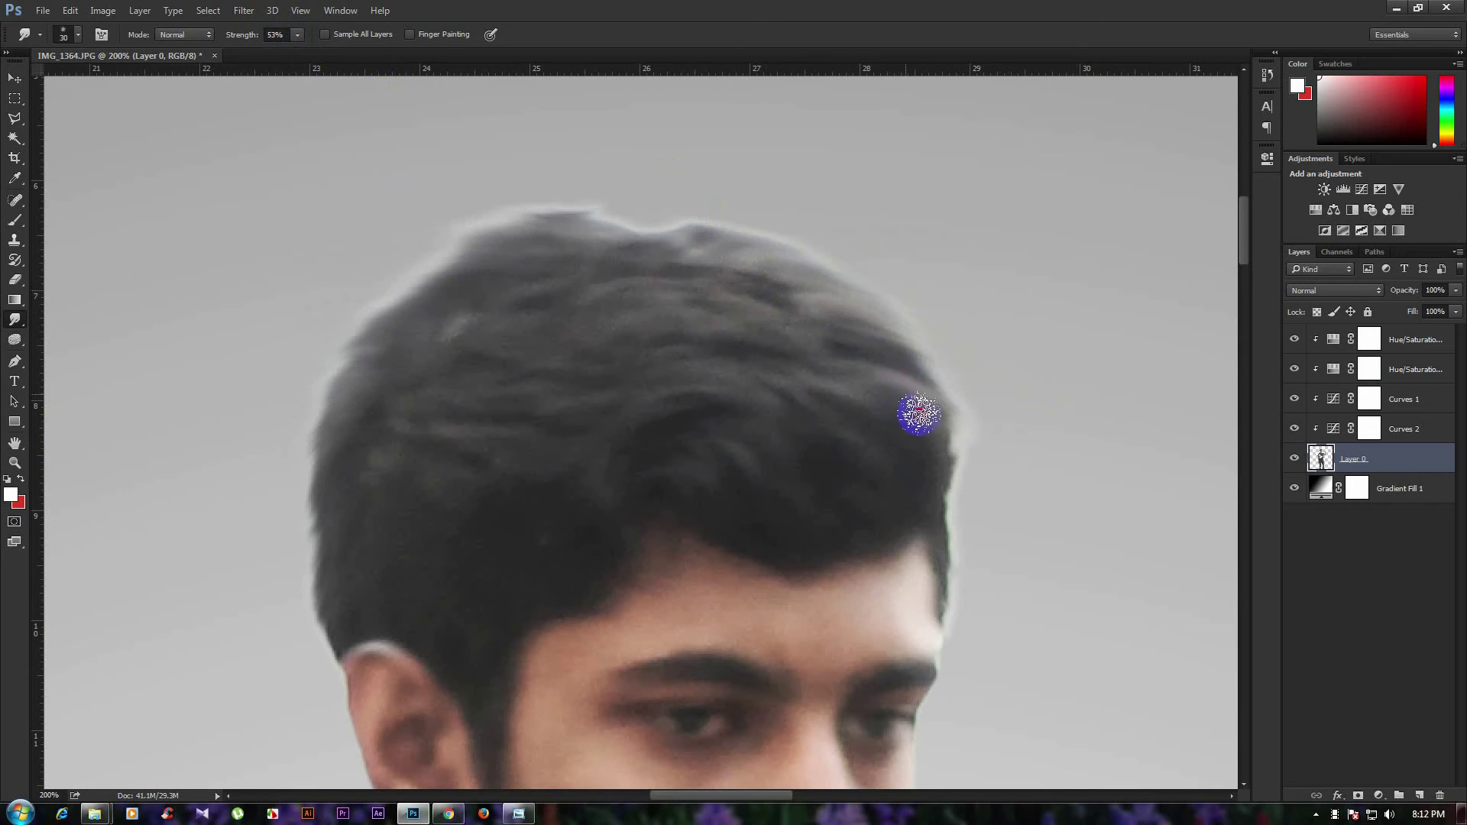
mouse_move(921, 410)
left_mouse_down()
mouse_move(947, 563)
mouse_move(940, 436)
mouse_move(956, 449)
left_mouse_up()
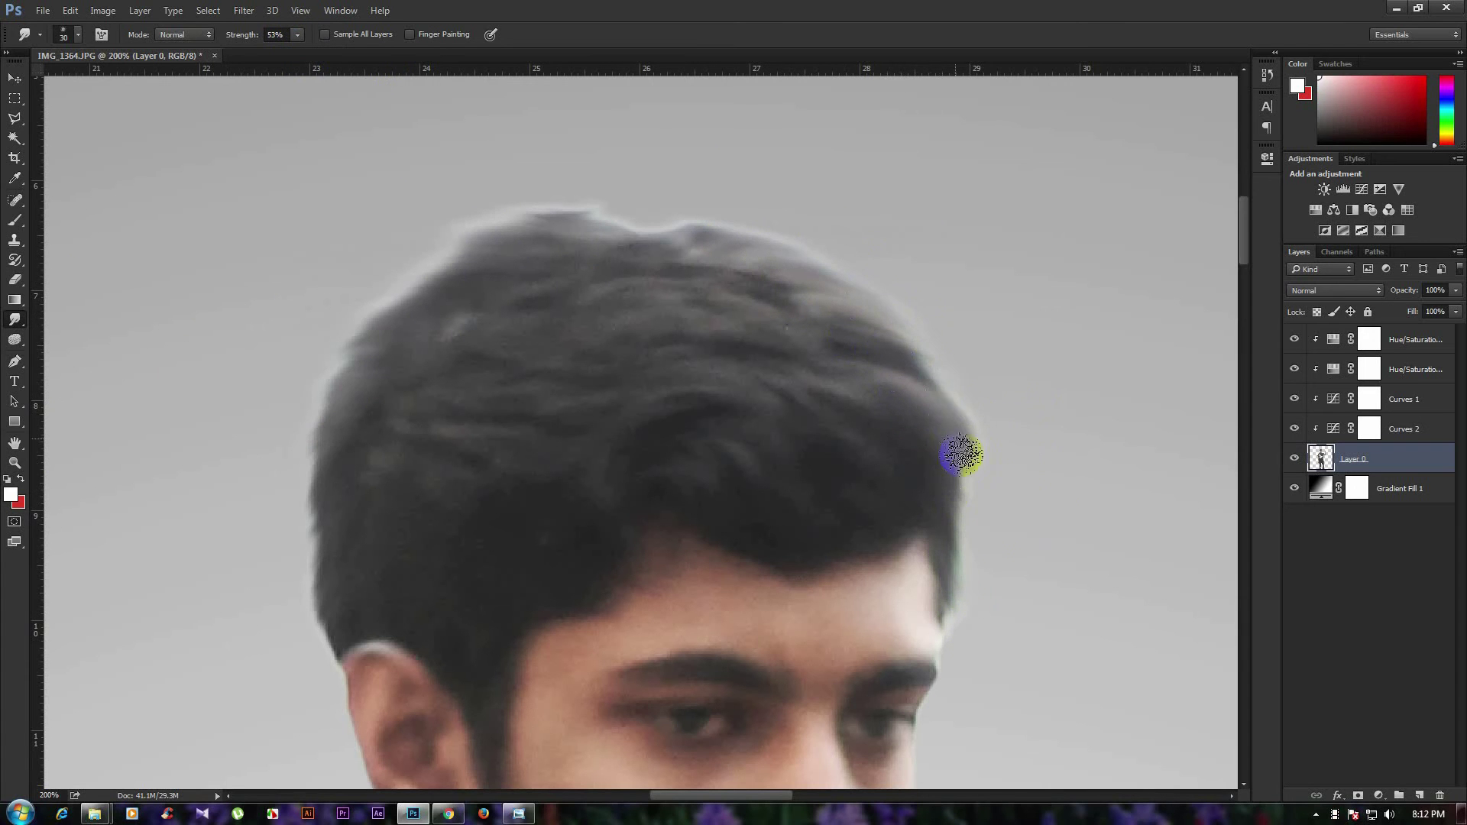
left_click_drag(885, 301, 927, 337)
mouse_move(834, 256)
left_mouse_down()
mouse_move(711, 241)
mouse_move(819, 229)
mouse_move(576, 275)
mouse_move(616, 268)
mouse_move(409, 283)
left_mouse_up()
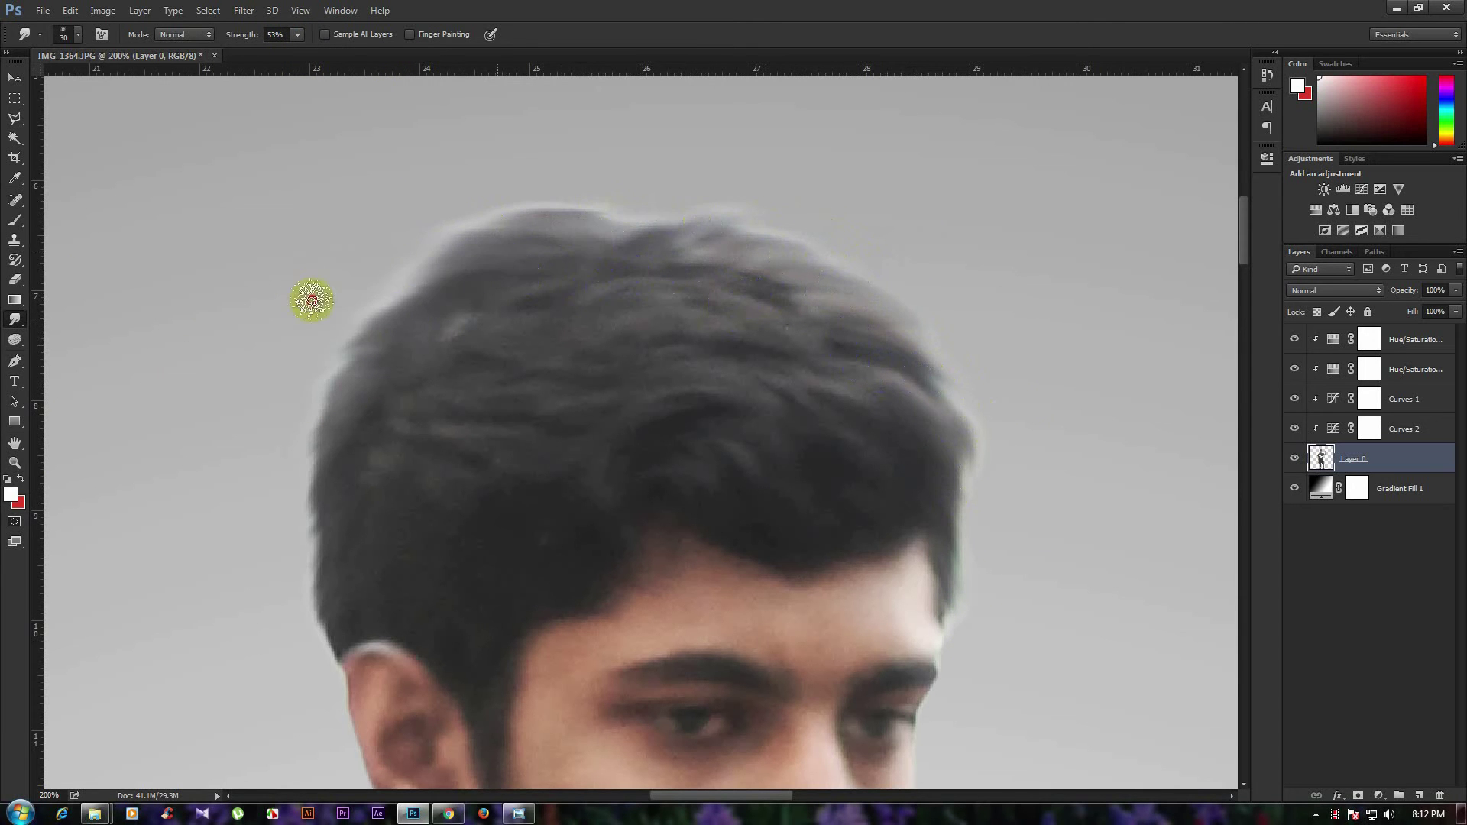
left_click_drag(607, 249, 673, 197)
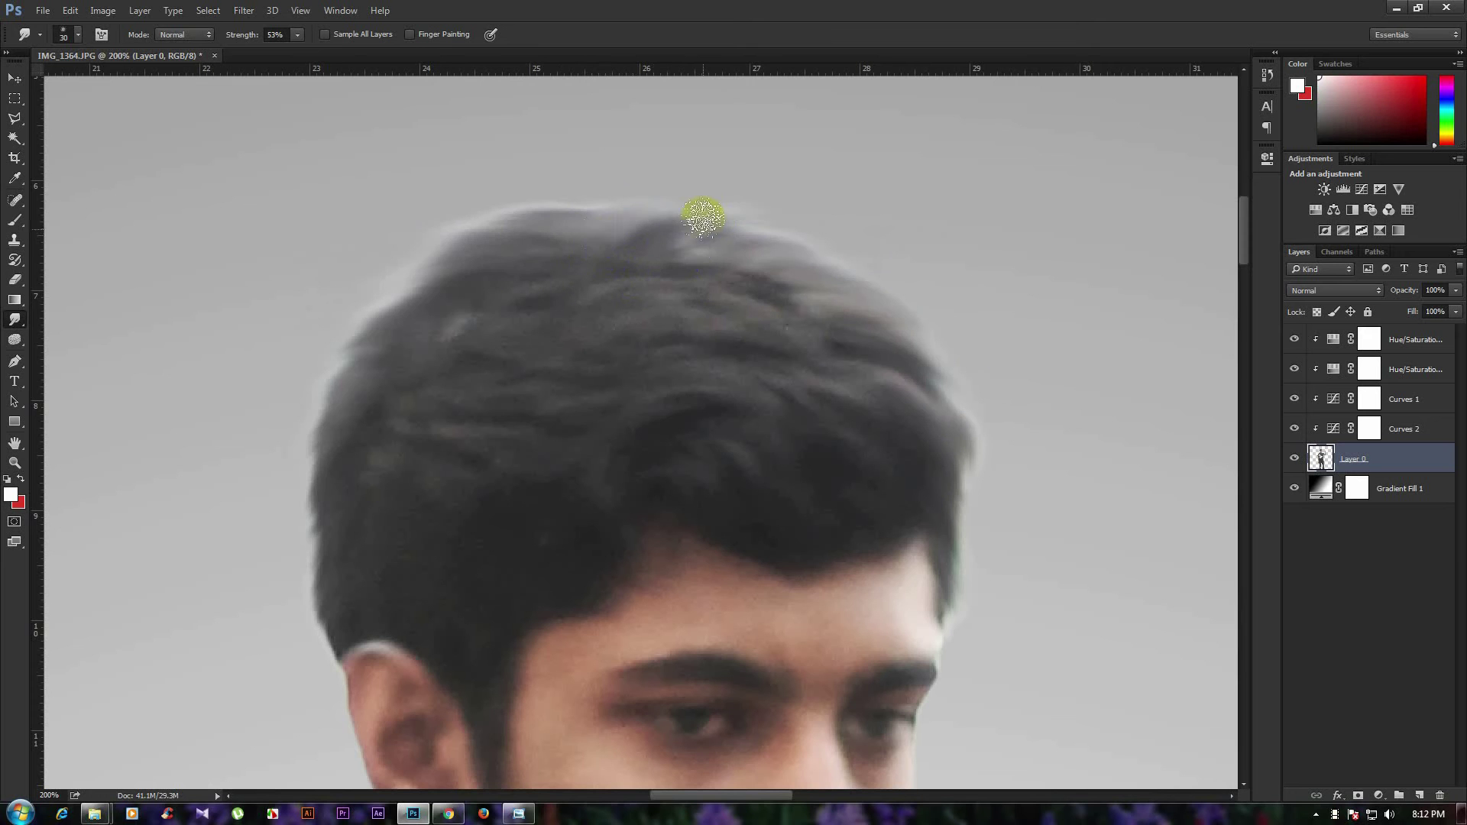
scroll(694, 415, "down", 3)
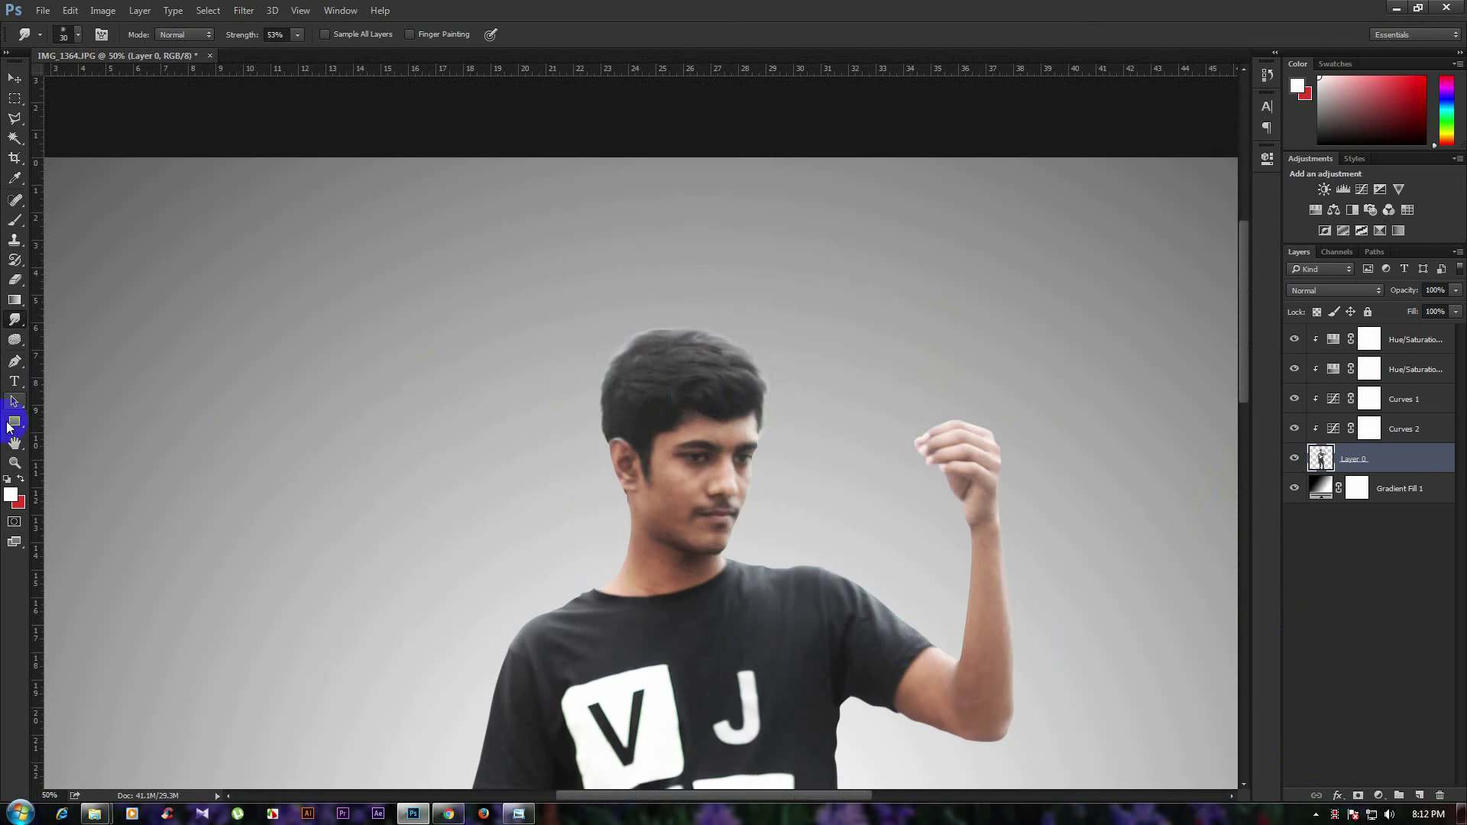
Add a new layer filled with 50% Gray in Overlay blend mode.
left_click(1416, 797)
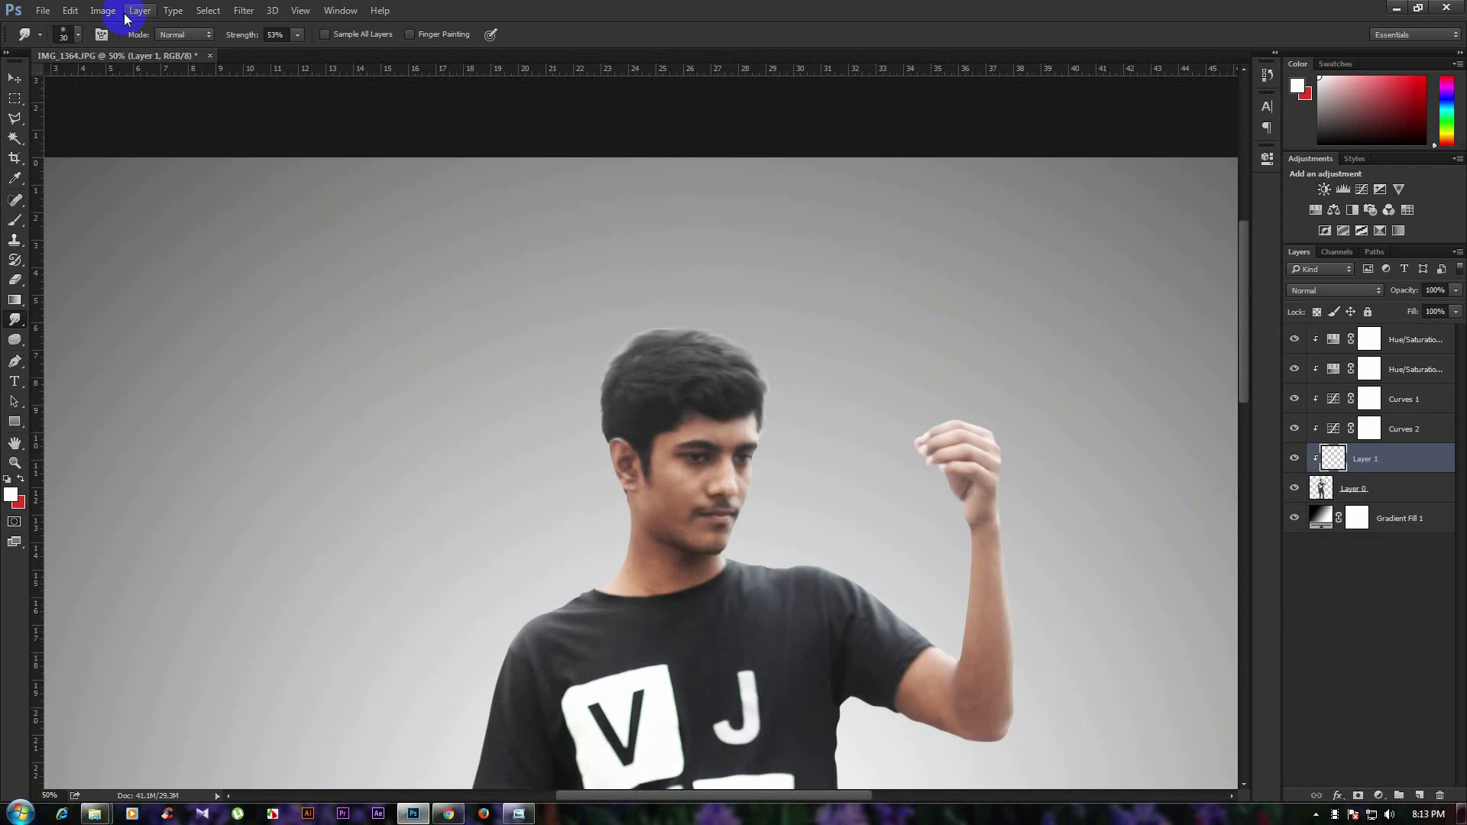
left_click(70, 10)
left_click(79, 229)
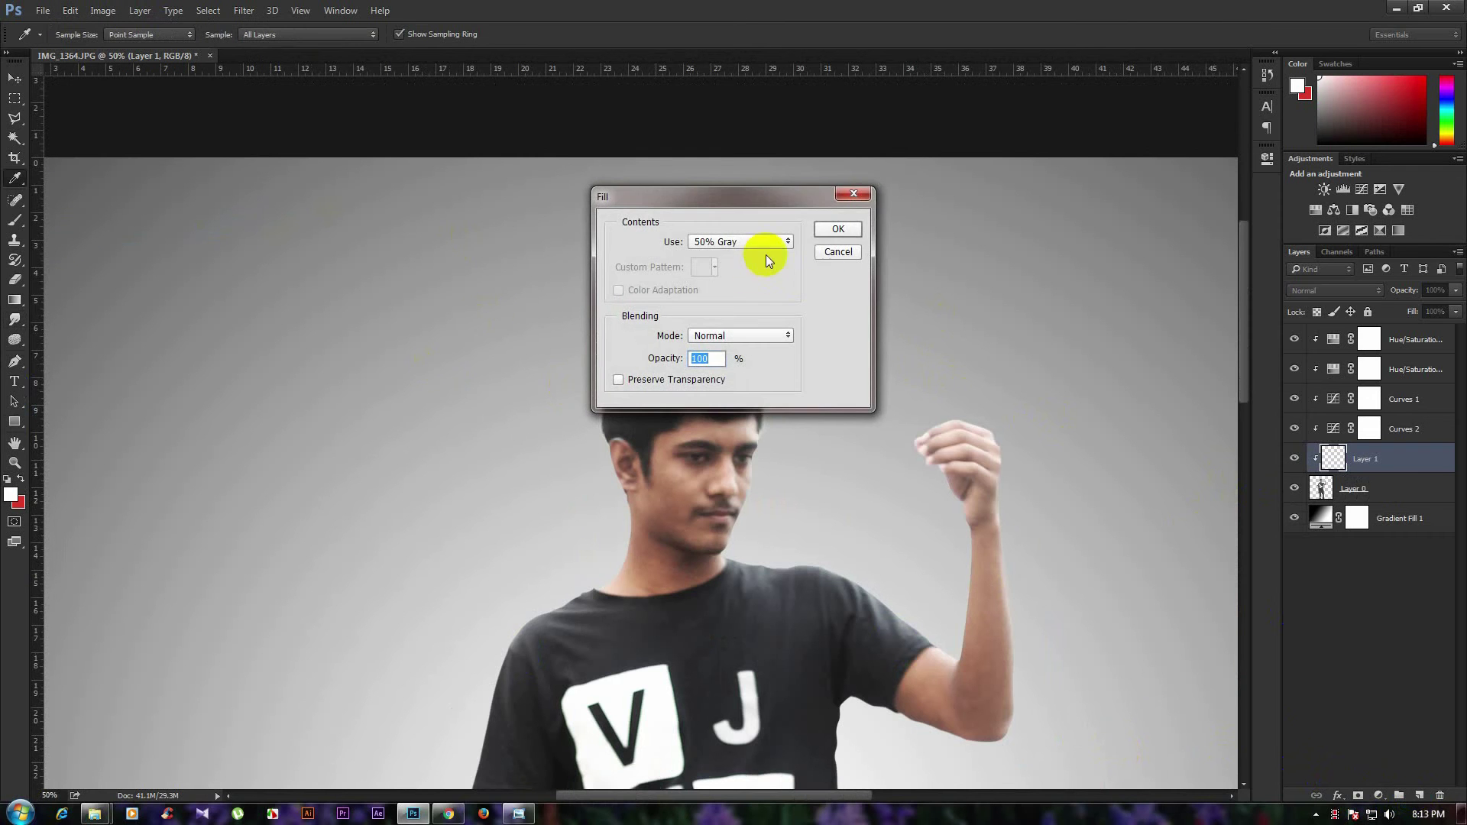
key("Return")
left_click(1440, 312)
left_click(1336, 291)
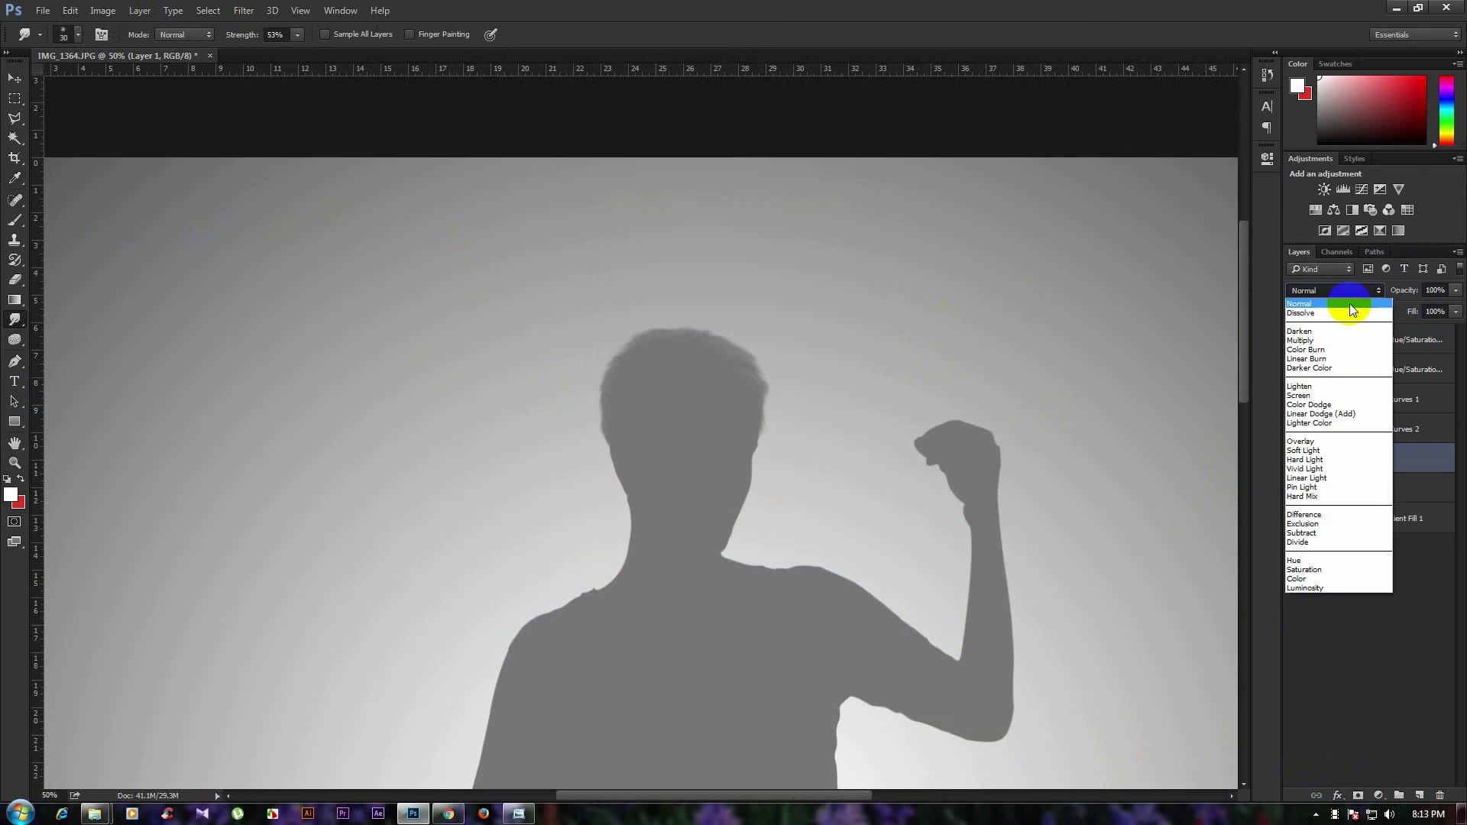
left_click(1327, 441)
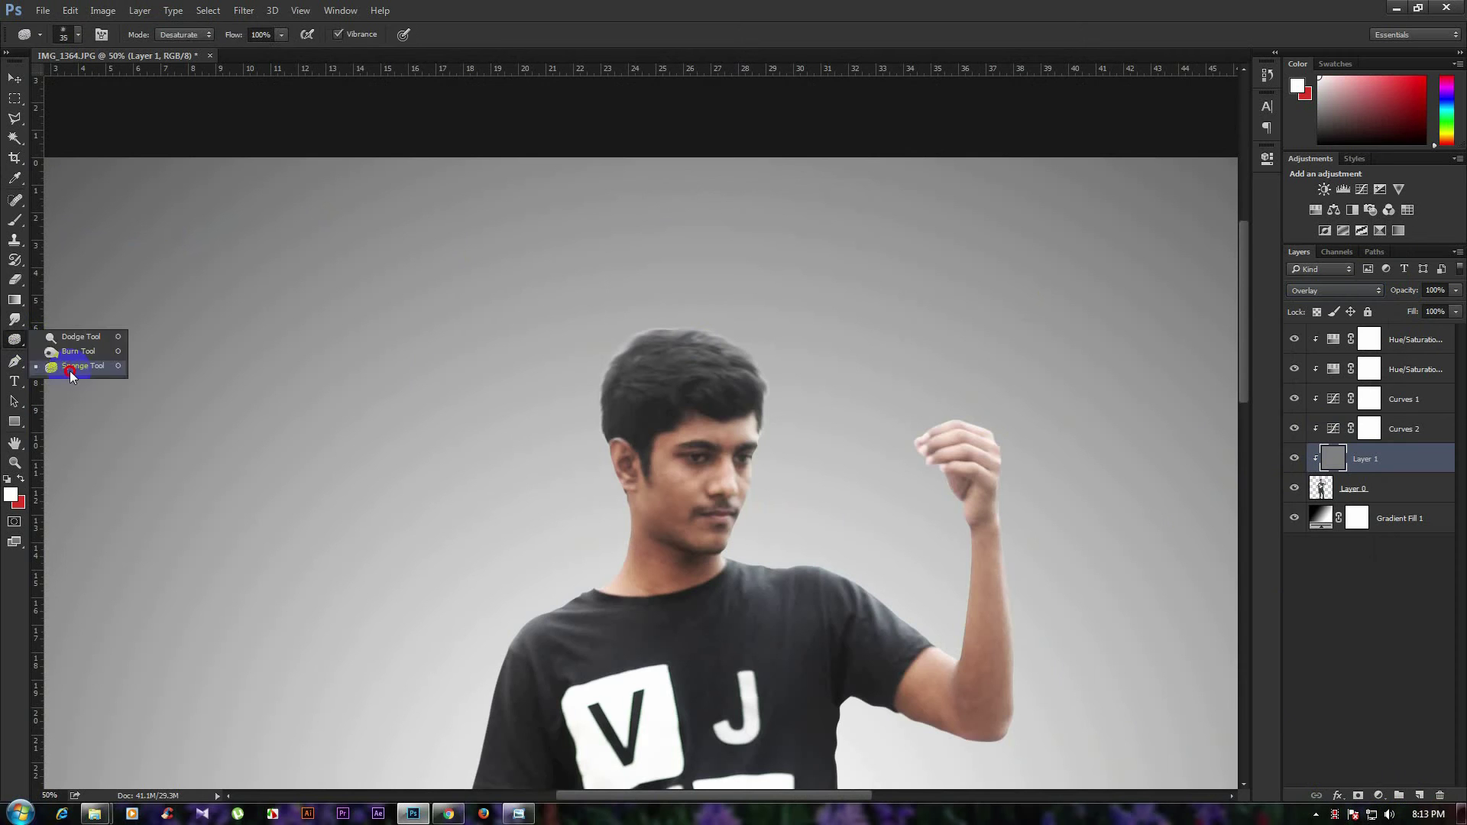
Burn the hair outline darker along the left side, top and right edges.
left_click(77, 354)
key("ctrl+plus")
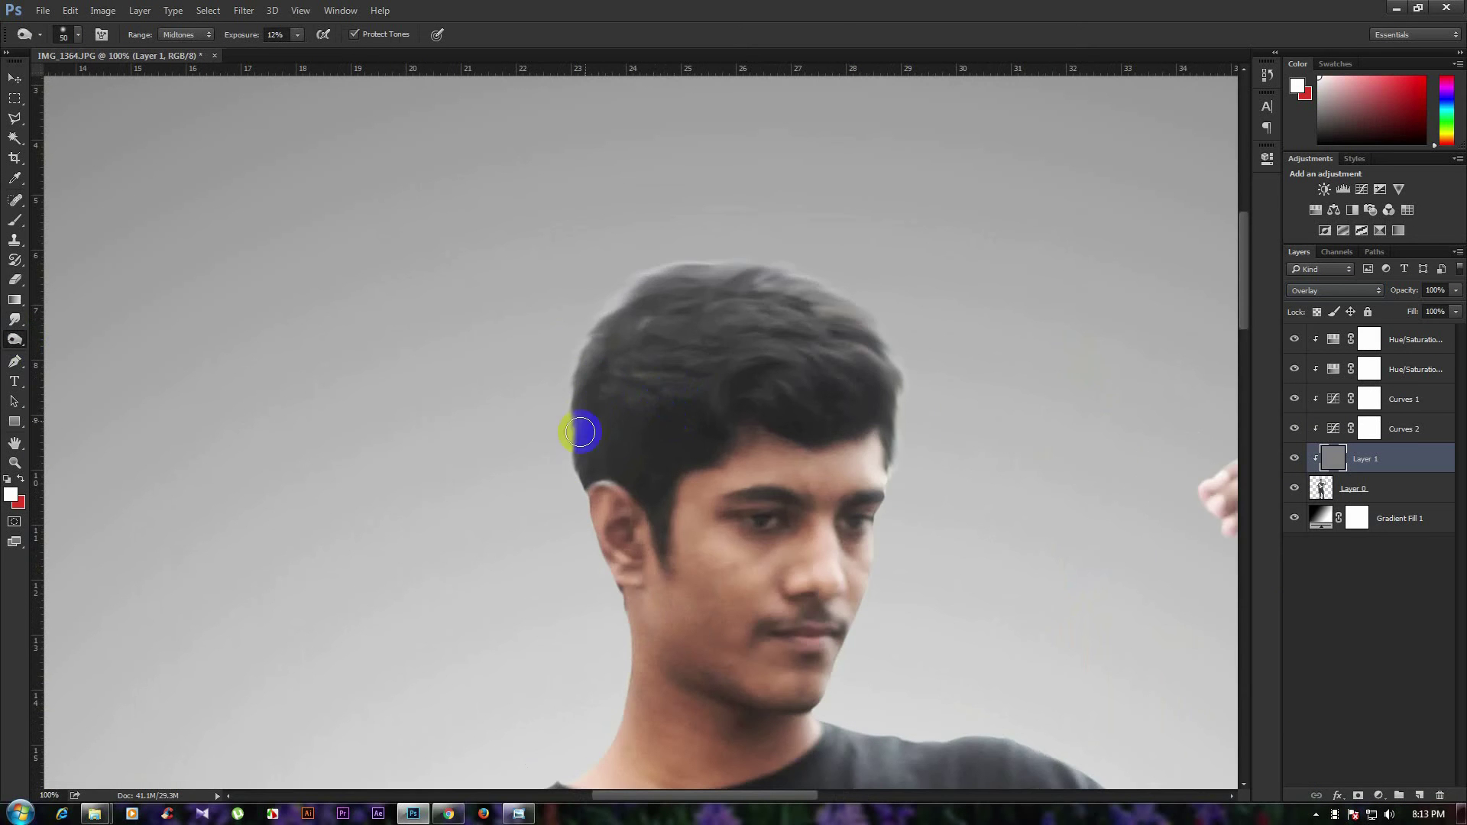
mouse_move(593, 350)
left_mouse_down()
mouse_move(740, 263)
mouse_move(914, 376)
left_mouse_up()
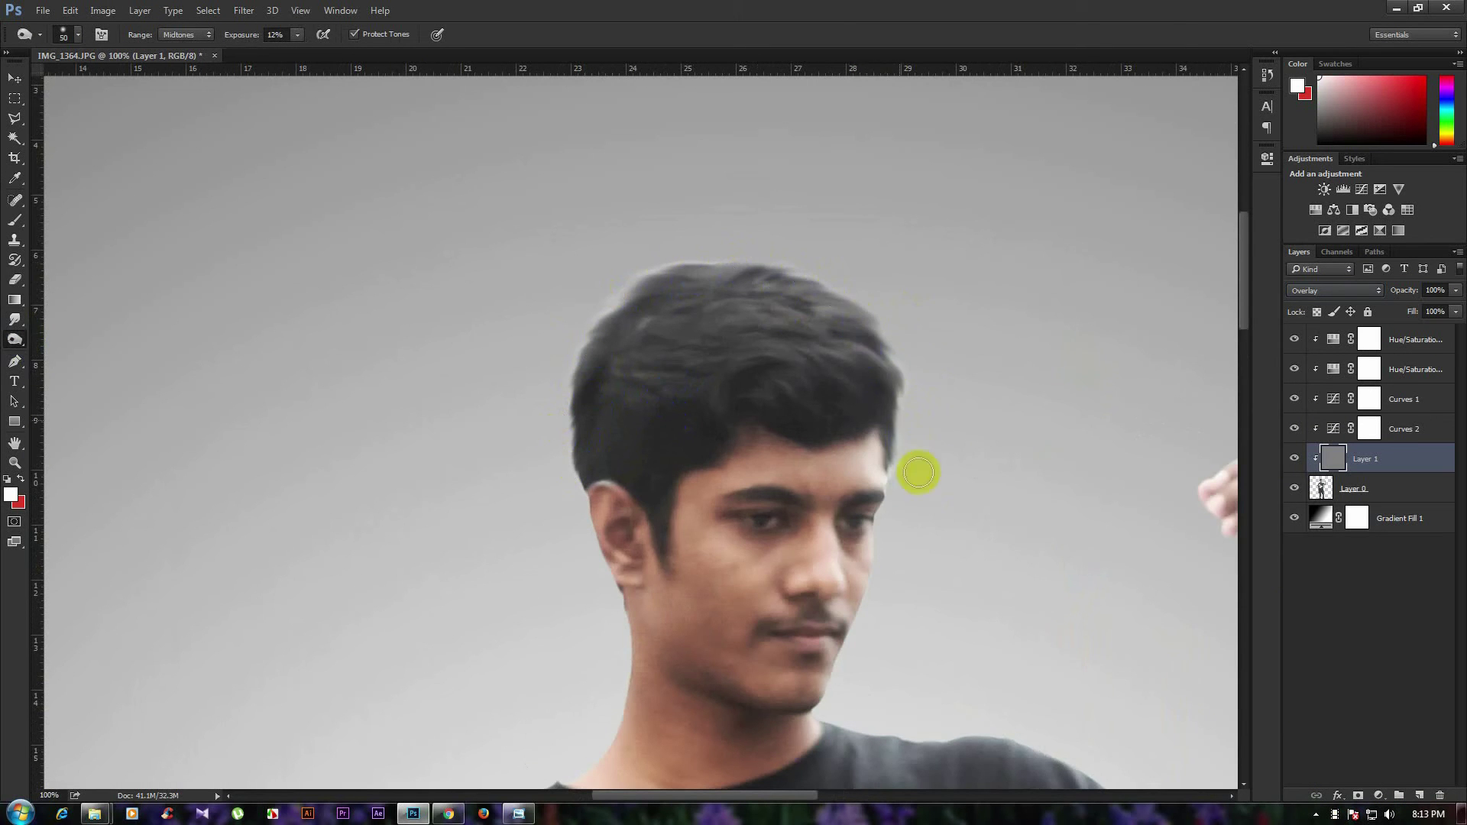
left_click_drag(838, 348, 671, 288)
mouse_move(557, 426)
left_mouse_down()
mouse_move(655, 423)
mouse_move(750, 347)
mouse_move(658, 305)
mouse_move(635, 258)
mouse_move(589, 433)
mouse_move(934, 382)
mouse_move(905, 357)
mouse_move(956, 360)
mouse_move(649, 370)
mouse_move(953, 360)
mouse_move(655, 564)
mouse_move(629, 492)
mouse_move(741, 387)
mouse_move(845, 347)
mouse_move(923, 406)
left_mouse_up()
key("bracketright")
key("bracketright")
key("bracketright")
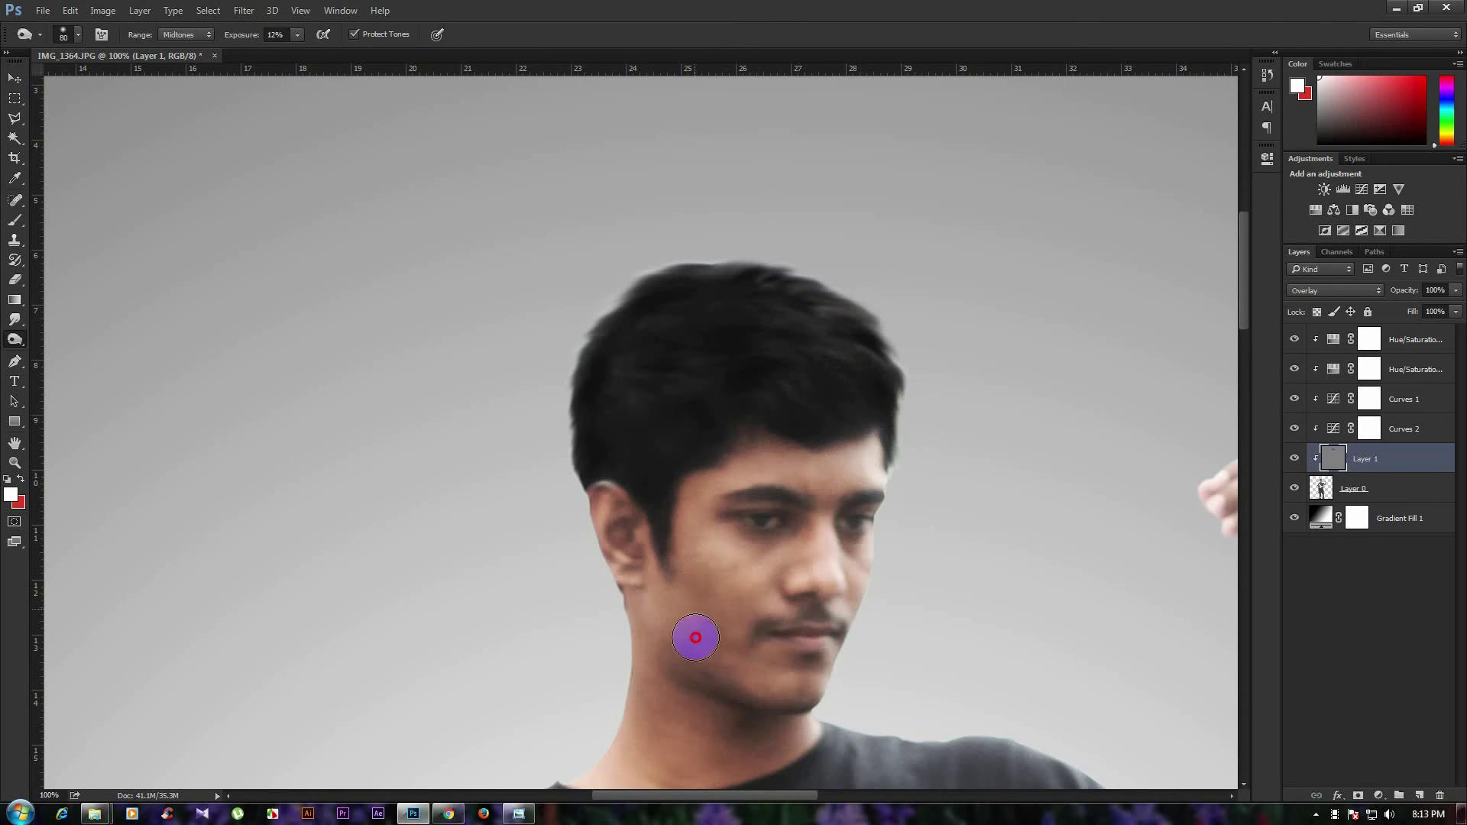
scroll(906, 596, "down", 1)
left_click_drag(819, 573, 774, 501)
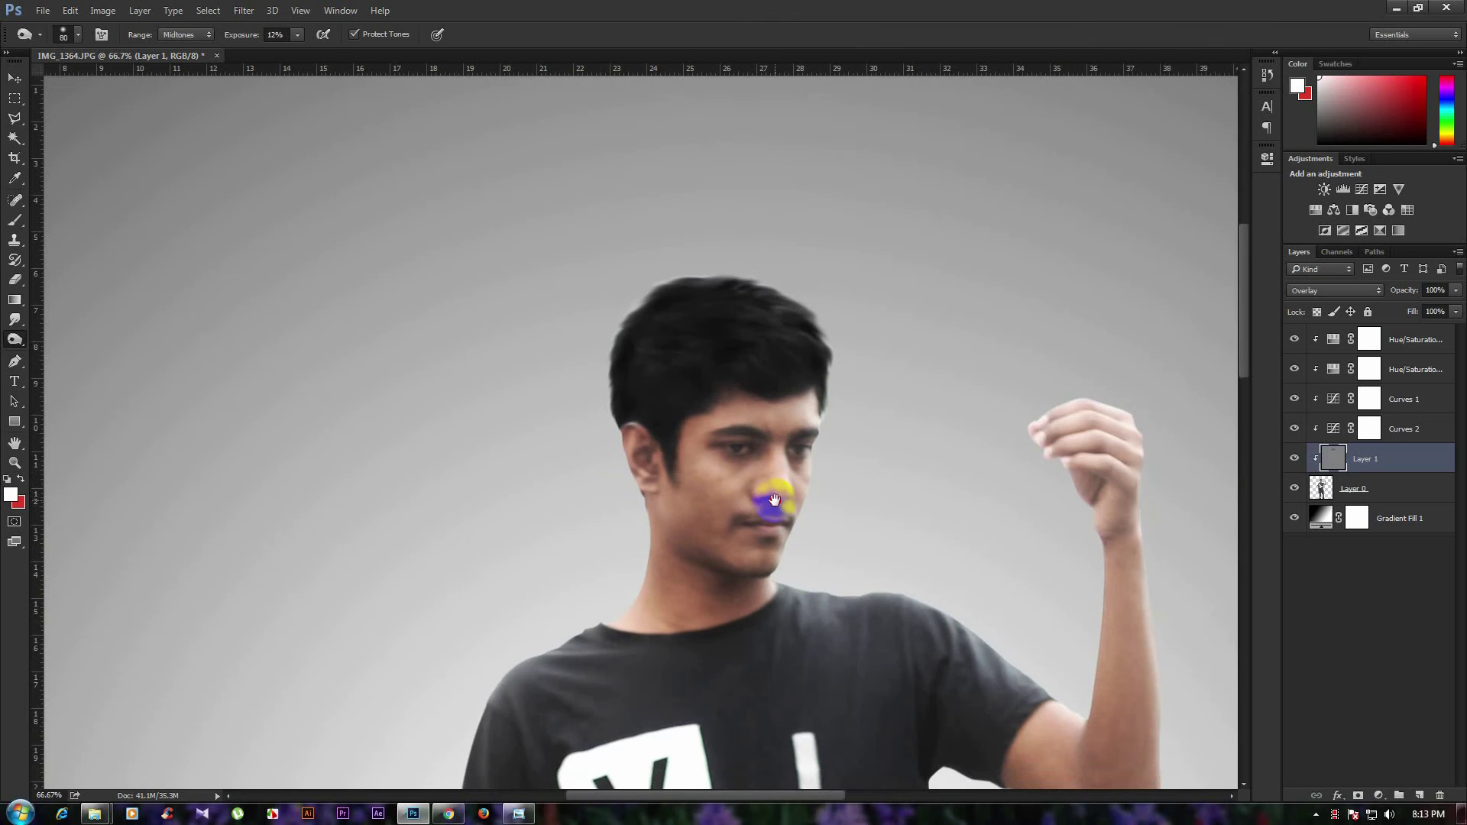
left_click_drag(683, 291, 833, 385)
left_click(15, 319)
Choose a 27 px brush for the Blur tool and make Layer 0 active.
left_click(69, 306)
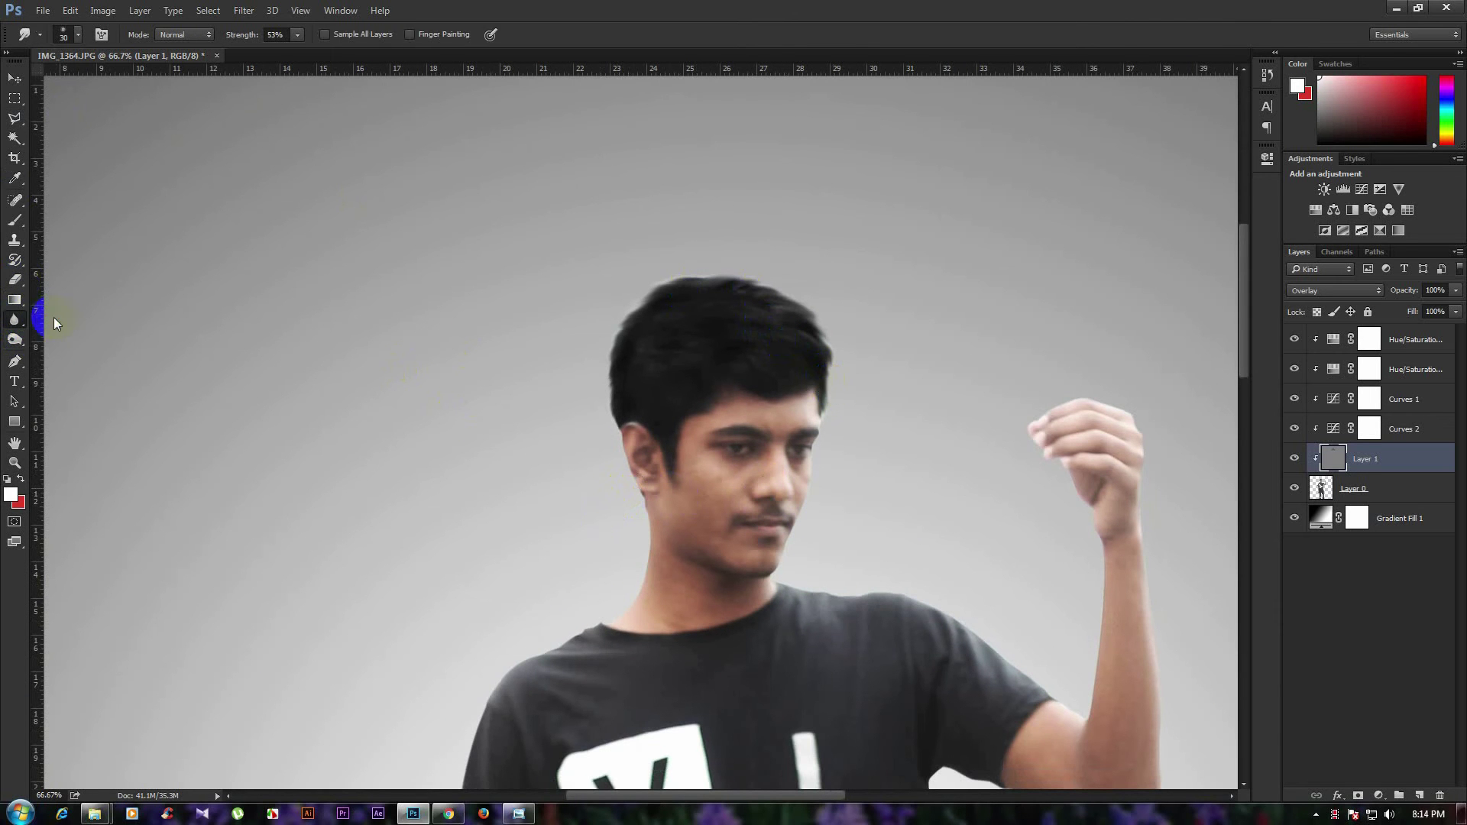
left_click(82, 35)
left_click(46, 486)
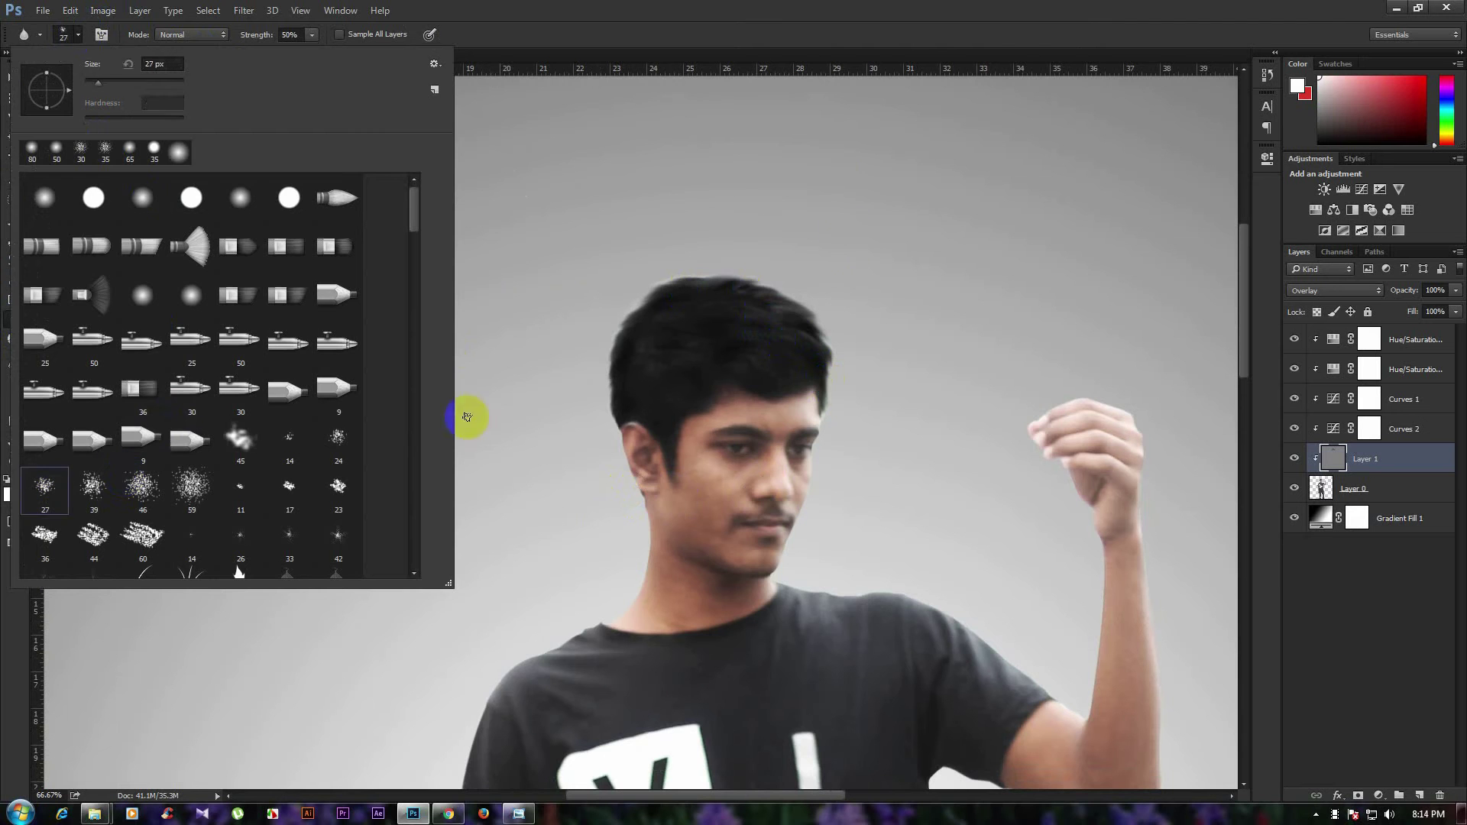
left_click(884, 30)
scroll(726, 321, "up", 1, "alt")
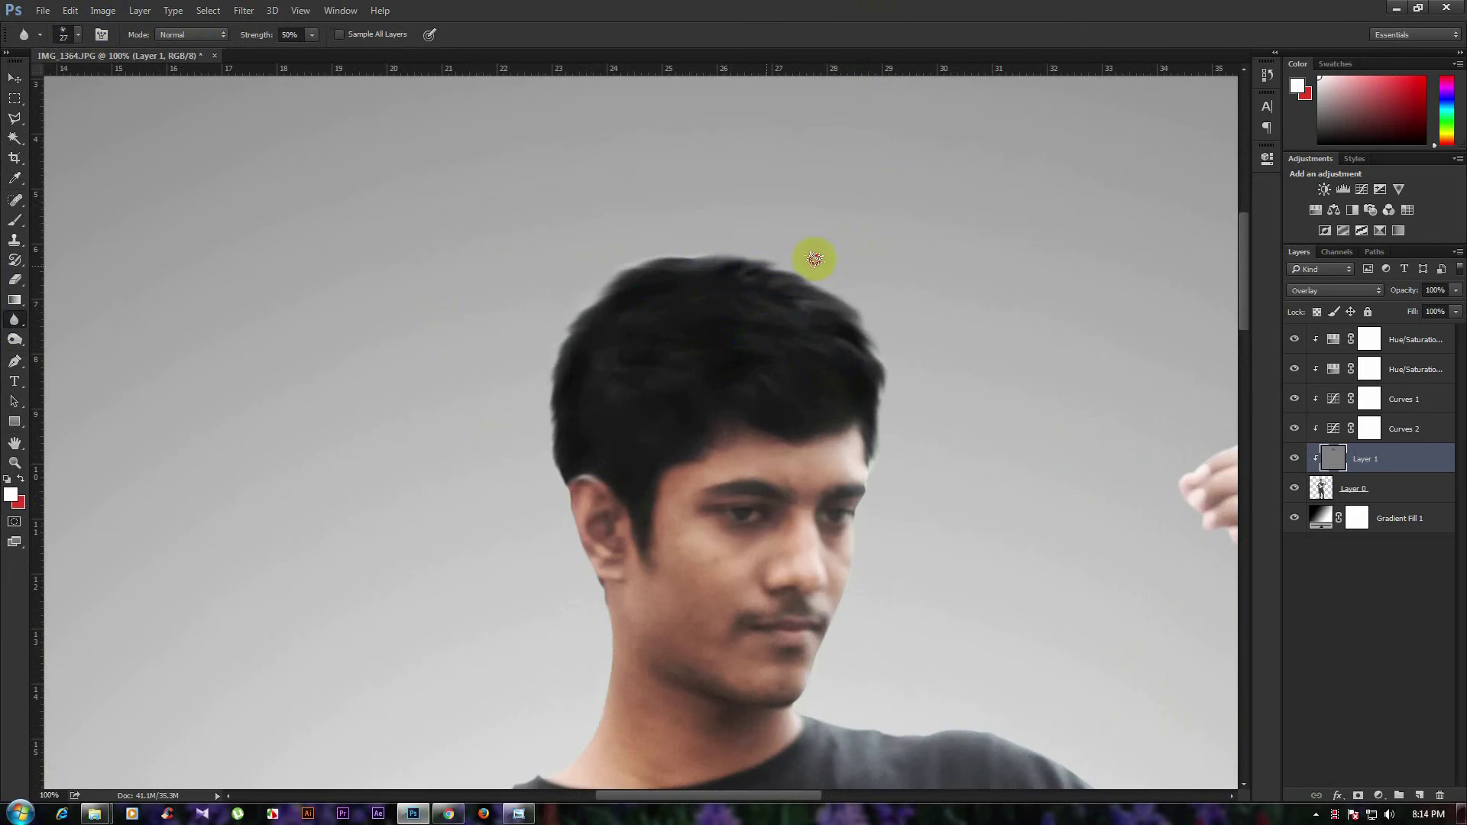
scroll(795, 291, "up", 1, "alt")
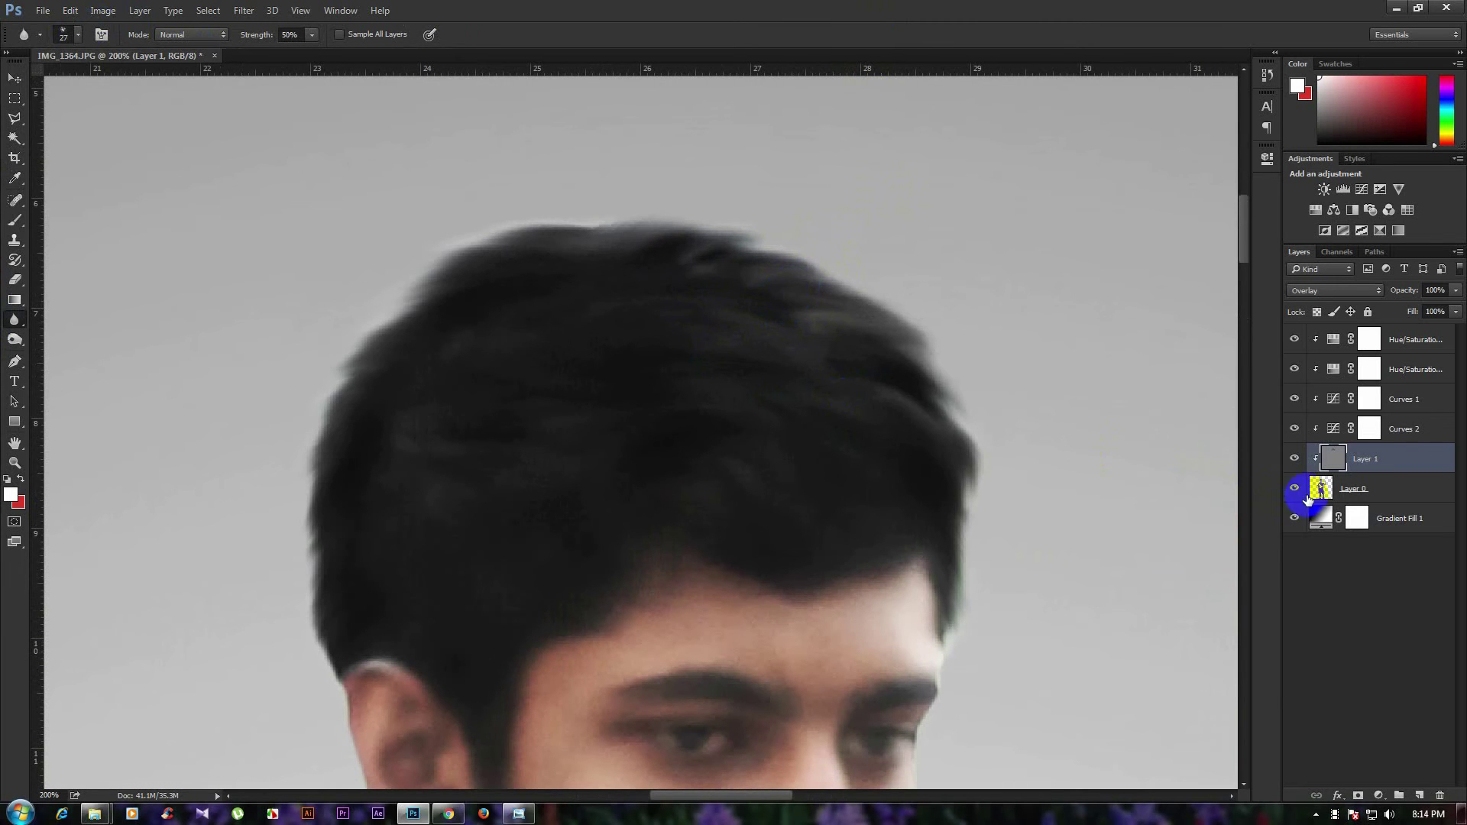
left_click(1308, 493)
left_click_drag(737, 289, 776, 256)
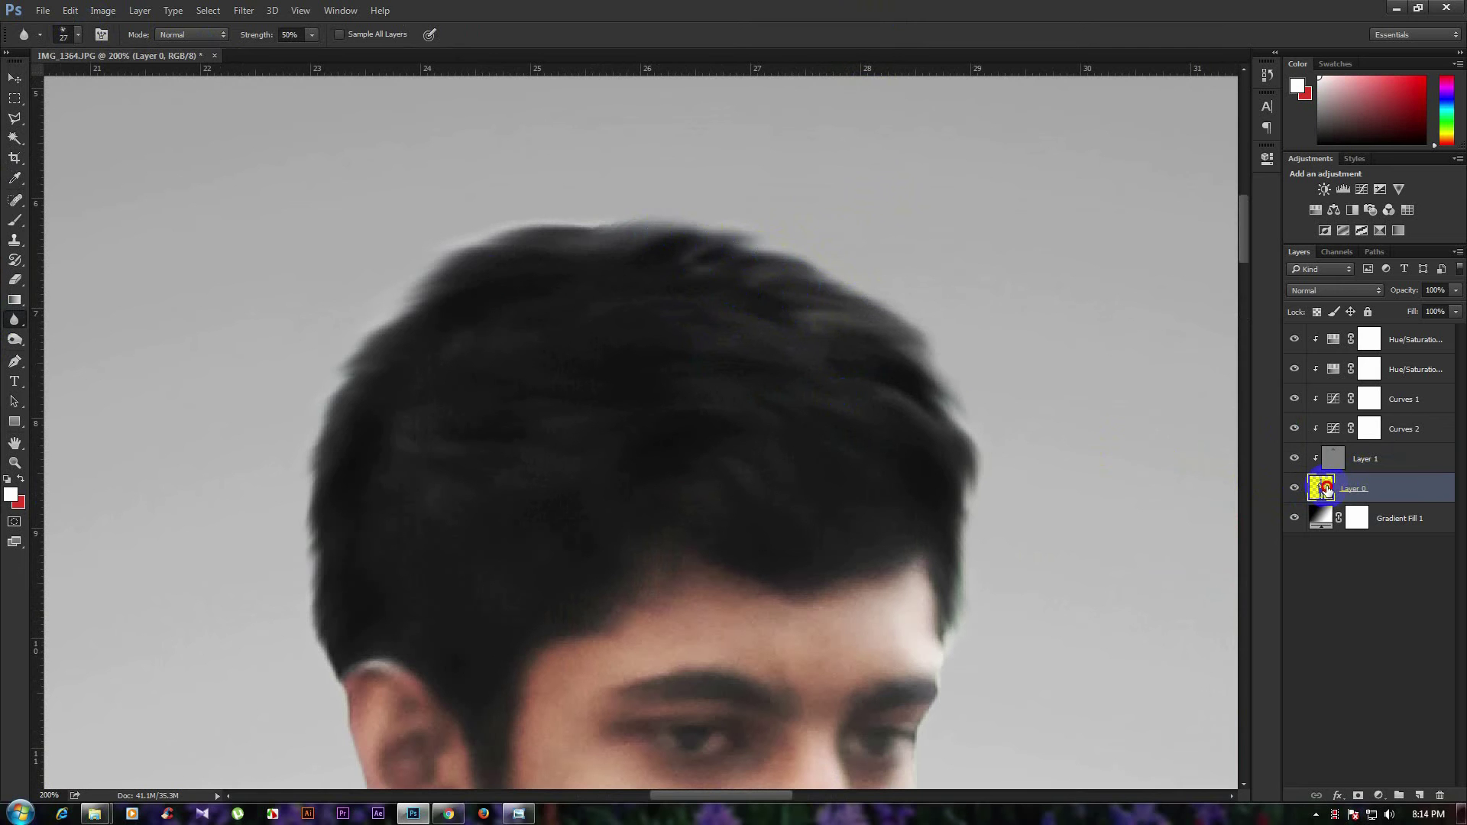
Smudge the hair's crown, right edge, top bump and left edge with a 27 px scatter brush.
left_click(73, 355)
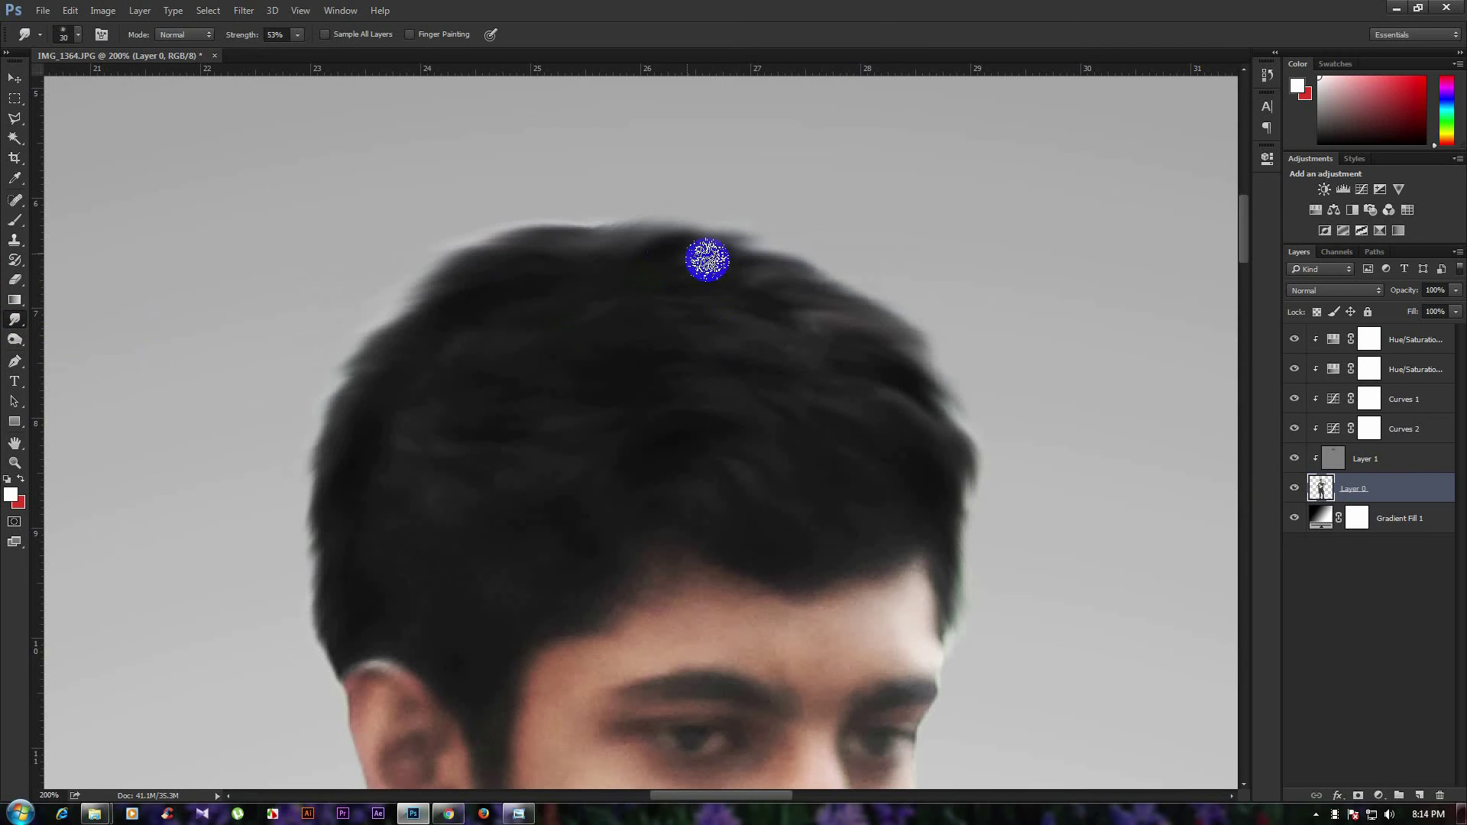
left_click(77, 36)
left_click(48, 487)
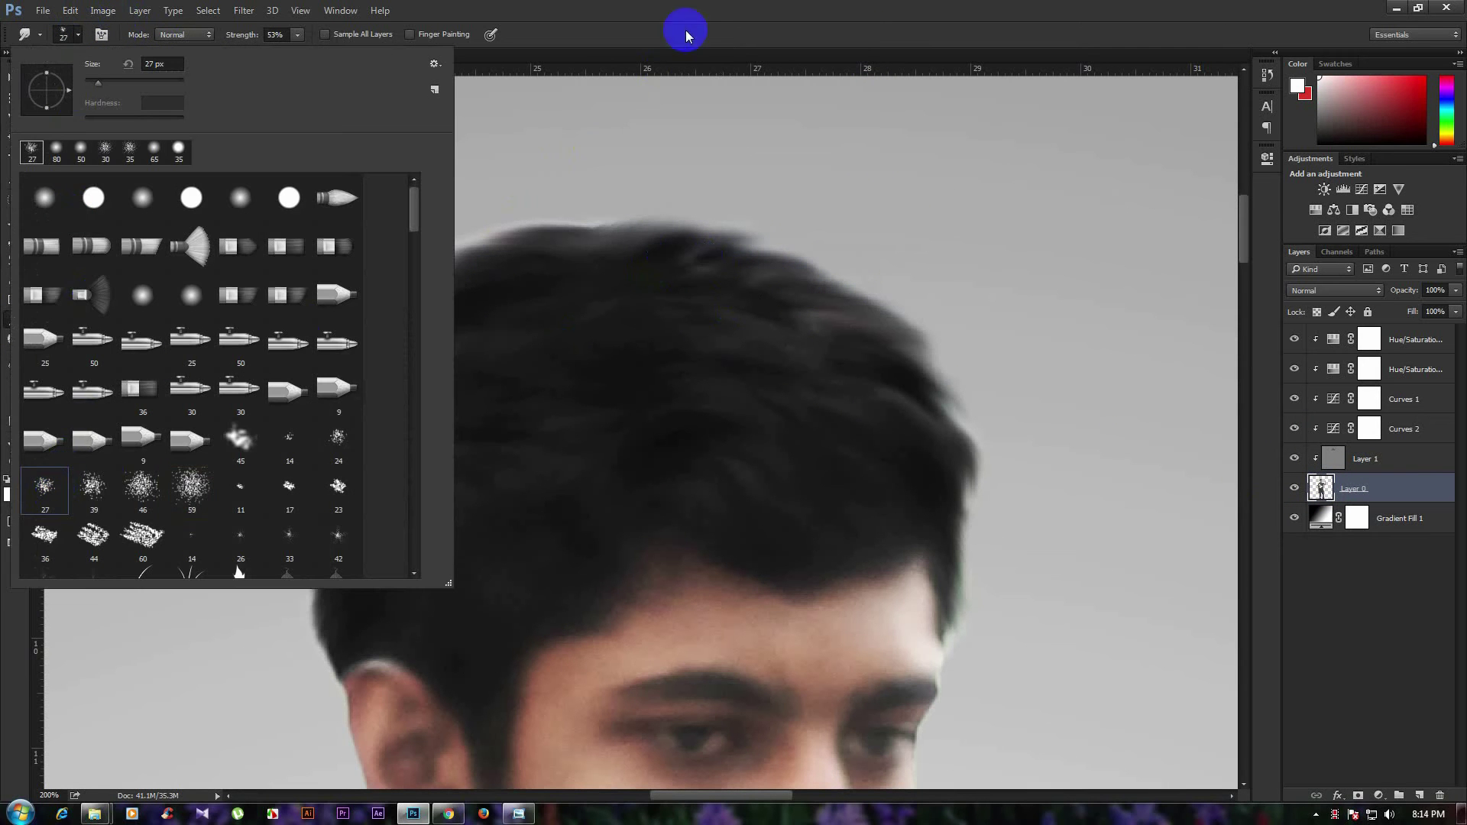
left_click(685, 74)
mouse_move(670, 223)
left_mouse_down()
mouse_move(901, 321)
mouse_move(843, 317)
left_mouse_up()
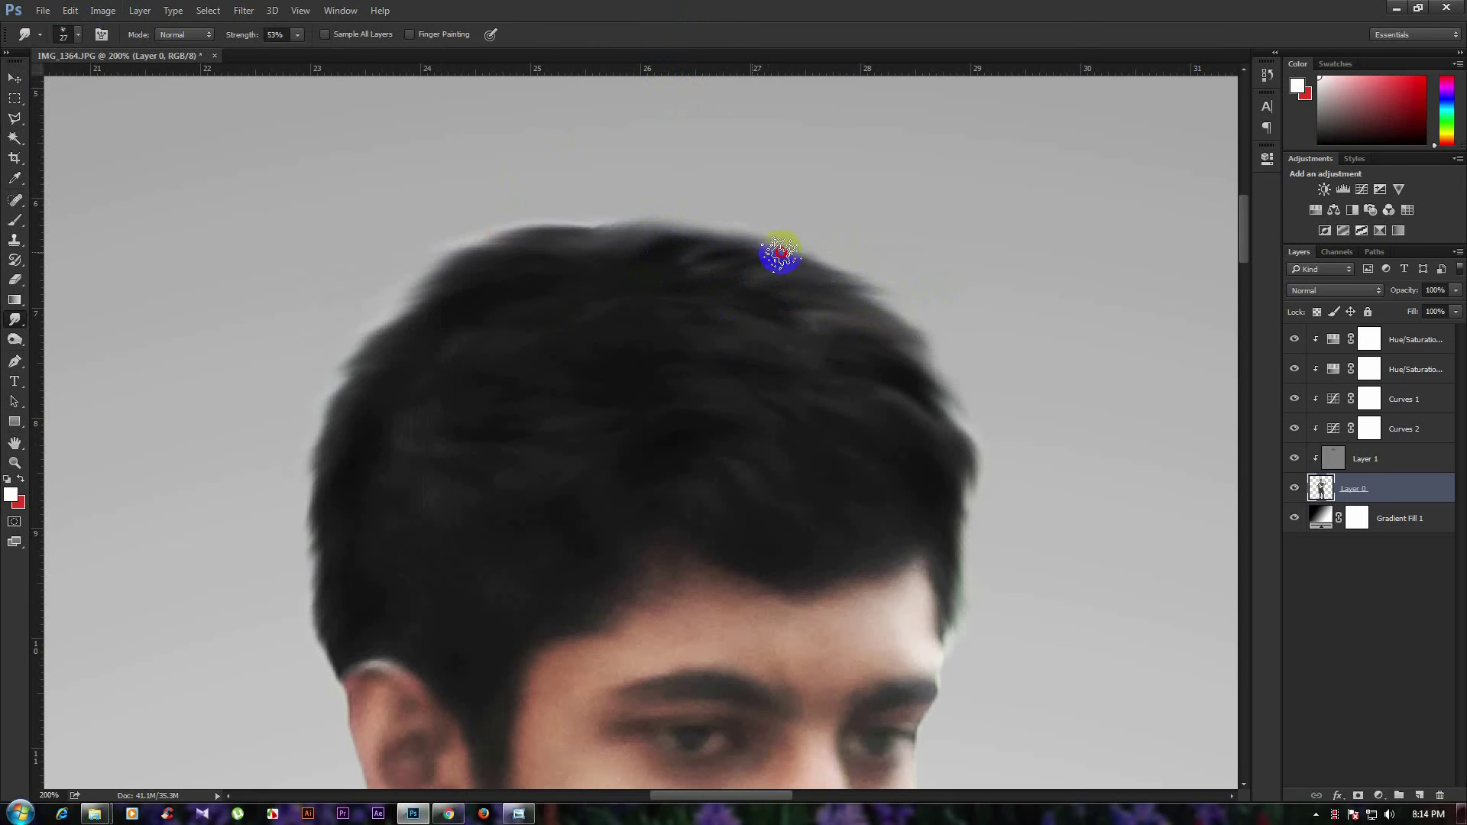
mouse_move(780, 252)
left_mouse_down()
mouse_move(812, 285)
mouse_move(884, 308)
mouse_move(895, 345)
mouse_move(871, 305)
mouse_move(901, 354)
mouse_move(979, 429)
mouse_move(697, 305)
mouse_move(698, 236)
mouse_move(796, 236)
mouse_move(805, 289)
left_mouse_up()
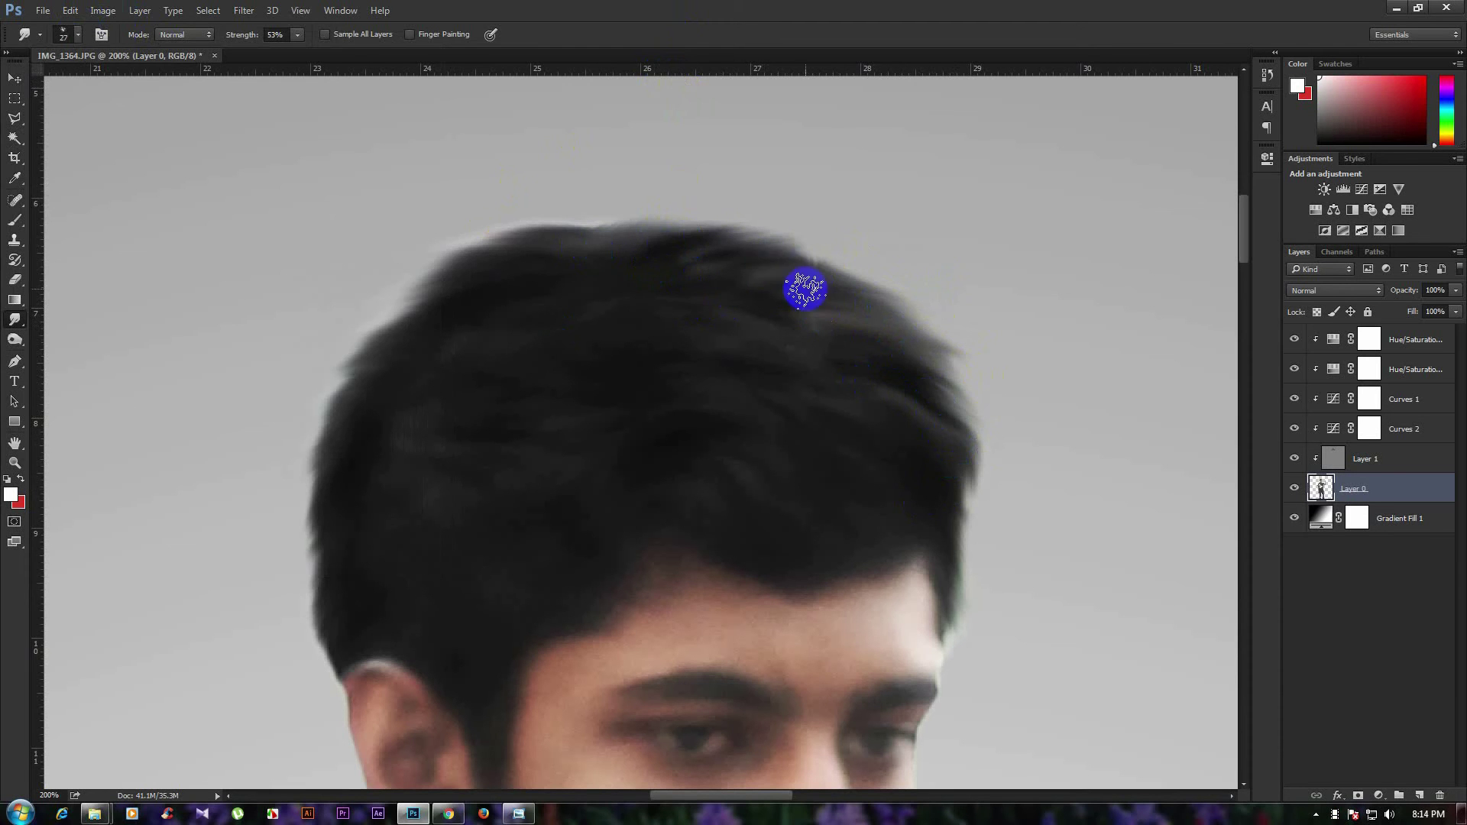
mouse_move(889, 316)
left_mouse_down()
mouse_move(838, 318)
mouse_move(691, 229)
mouse_move(779, 217)
mouse_move(730, 250)
mouse_move(826, 243)
mouse_move(925, 302)
mouse_move(839, 257)
left_mouse_up()
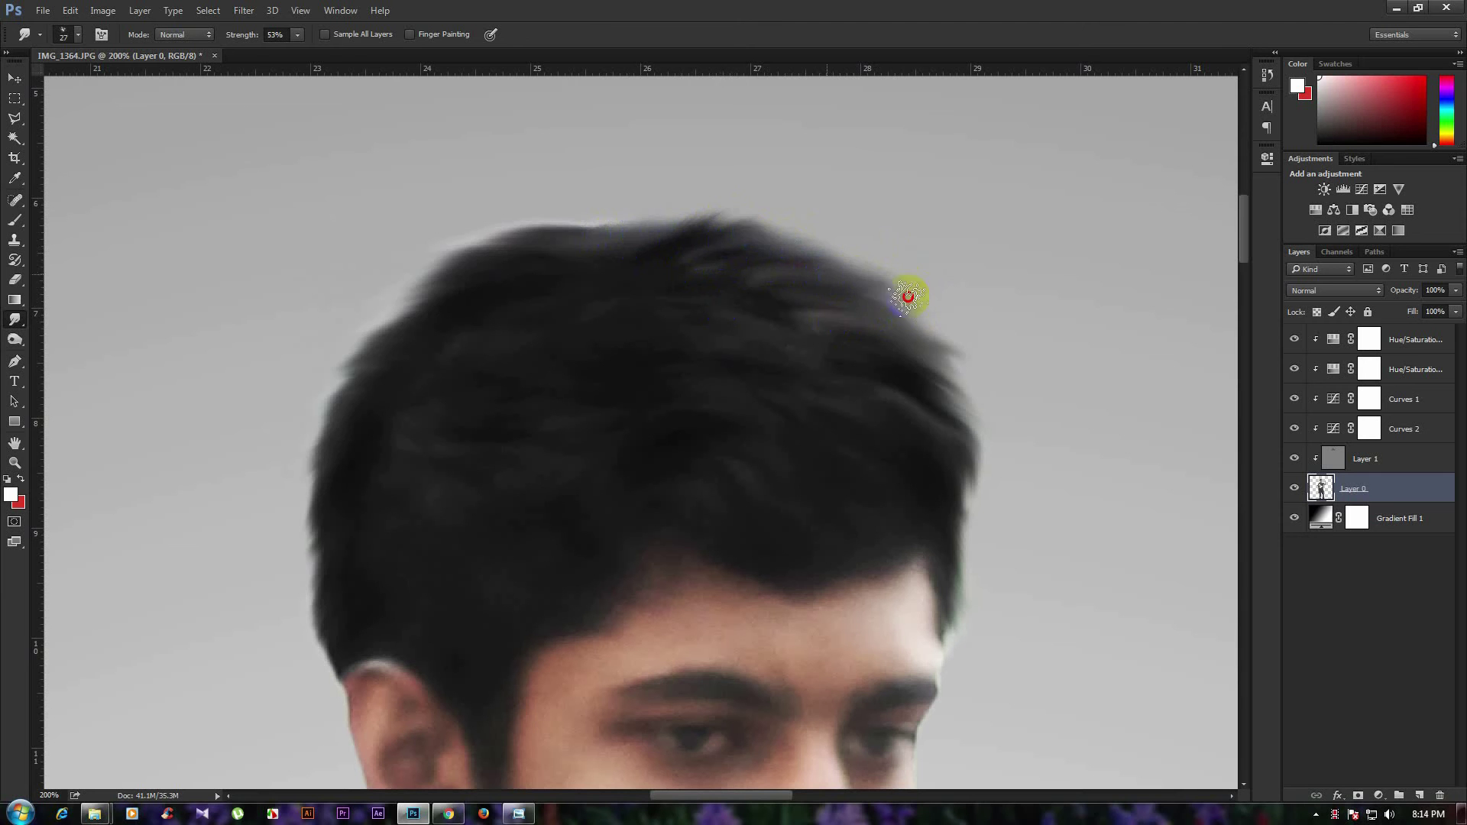
mouse_move(317, 354)
left_mouse_down()
mouse_move(357, 403)
mouse_move(388, 283)
mouse_move(347, 380)
mouse_move(387, 402)
mouse_move(360, 436)
mouse_move(385, 433)
left_mouse_up()
Smear strands from the right hair edge toward the crown, then view the whole figure.
key("ctrl+minus")
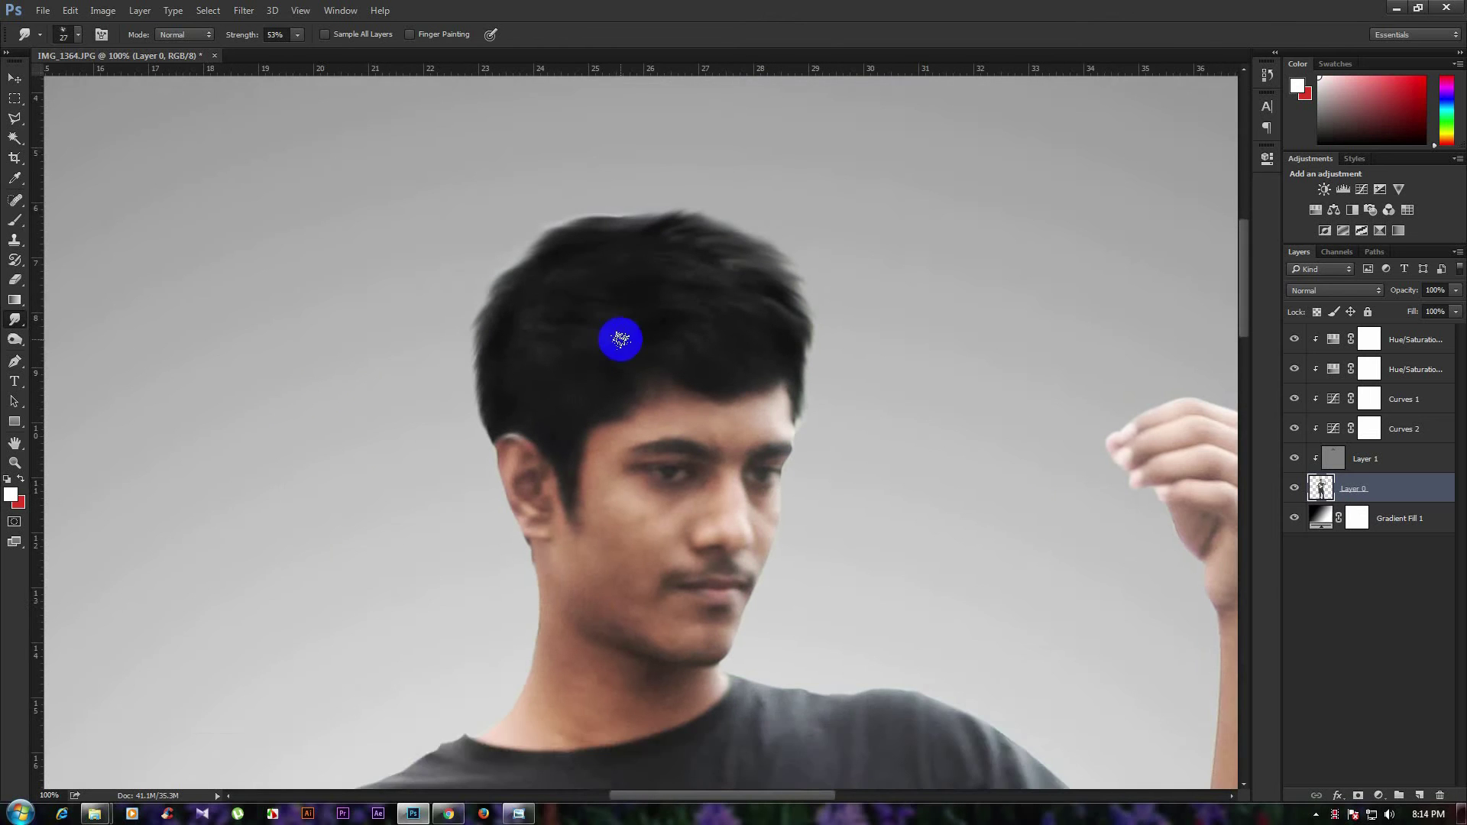
mouse_move(619, 334)
left_mouse_down()
mouse_move(601, 369)
mouse_move(592, 298)
left_mouse_up()
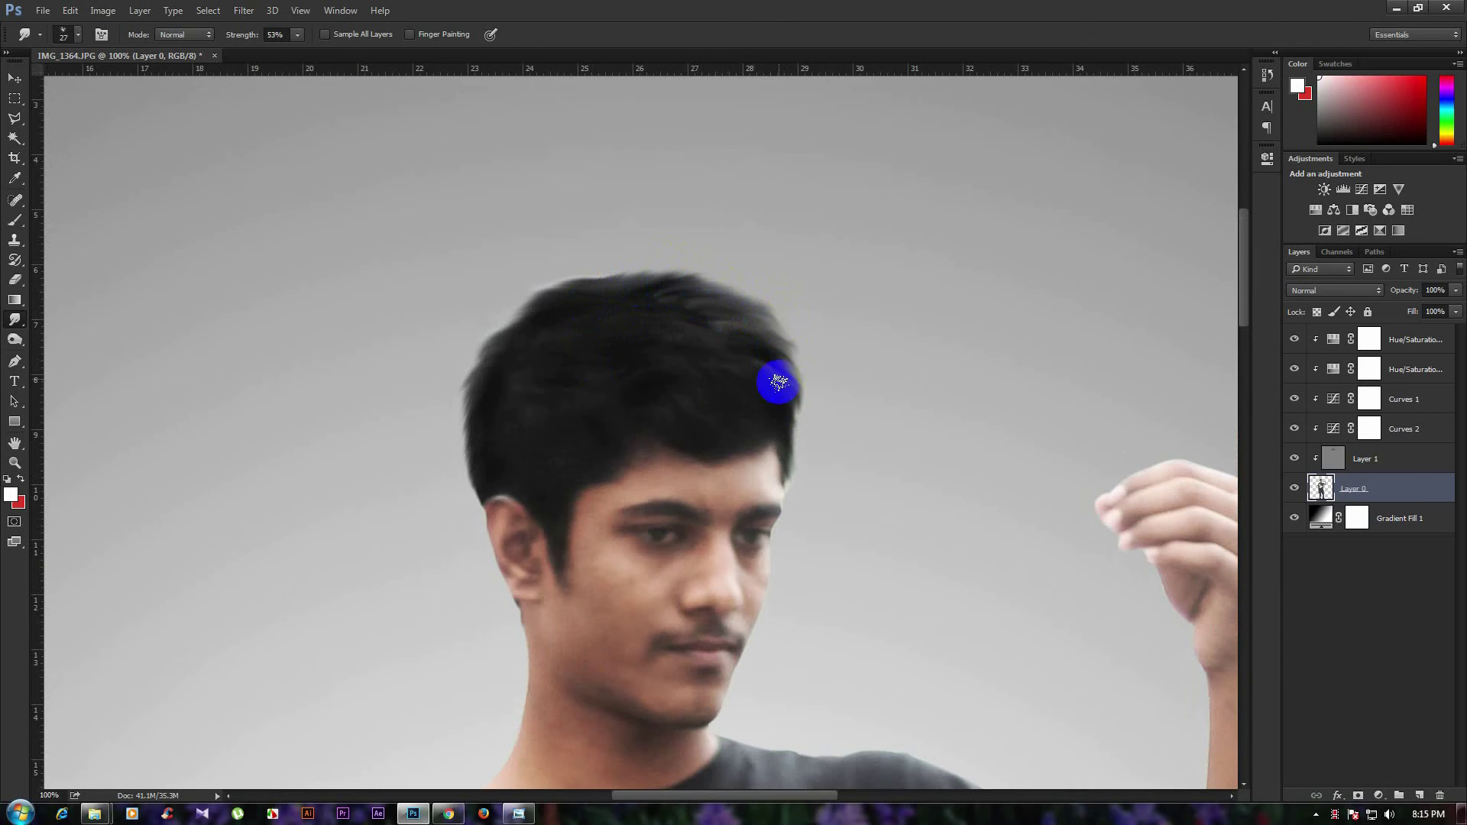
mouse_move(778, 383)
left_mouse_down()
mouse_move(583, 429)
mouse_move(576, 344)
mouse_move(646, 373)
left_mouse_up()
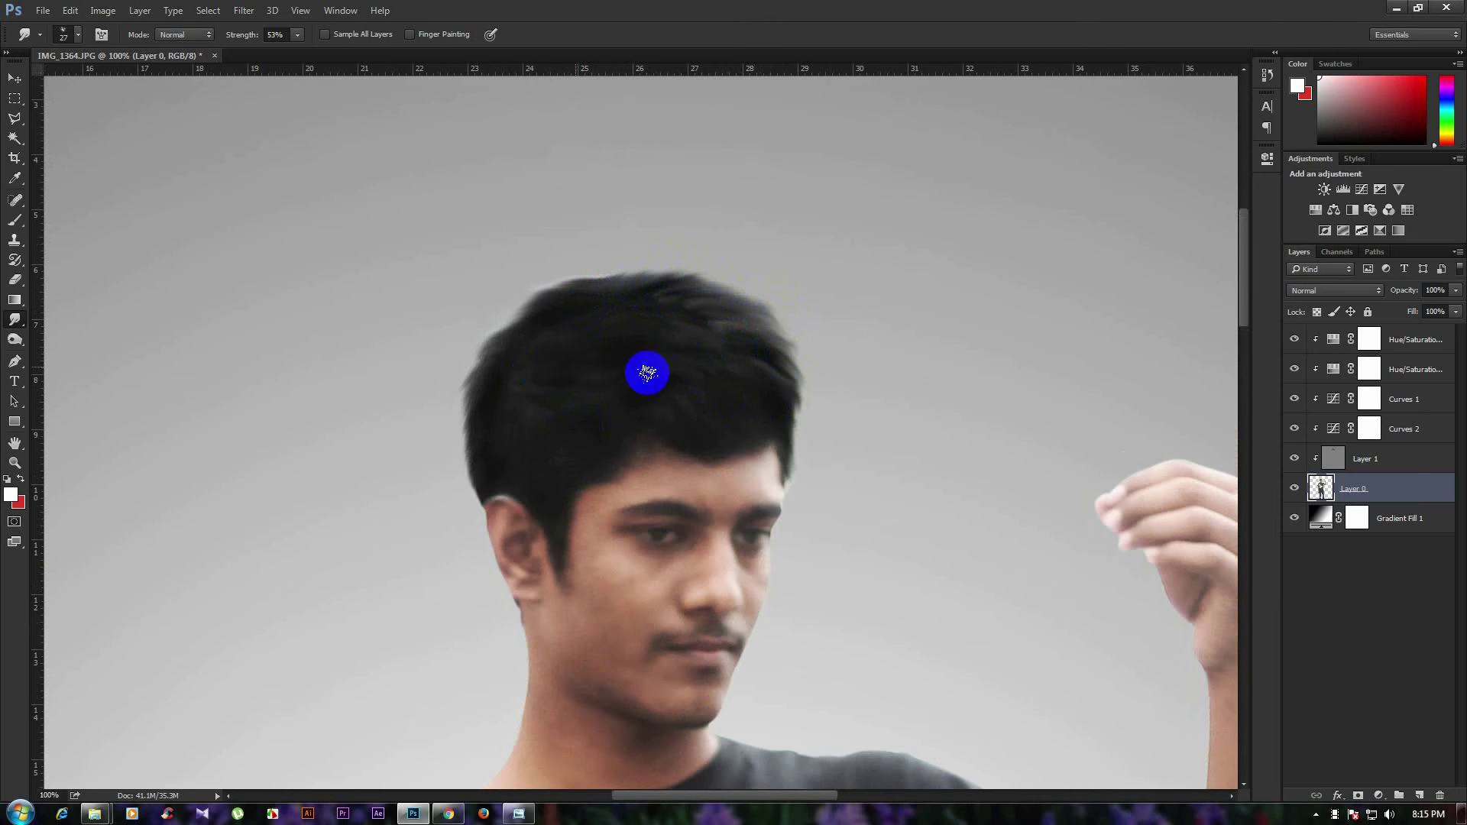
key("ctrl+minus")
key("ctrl+minus")
key("ctrl+minus")
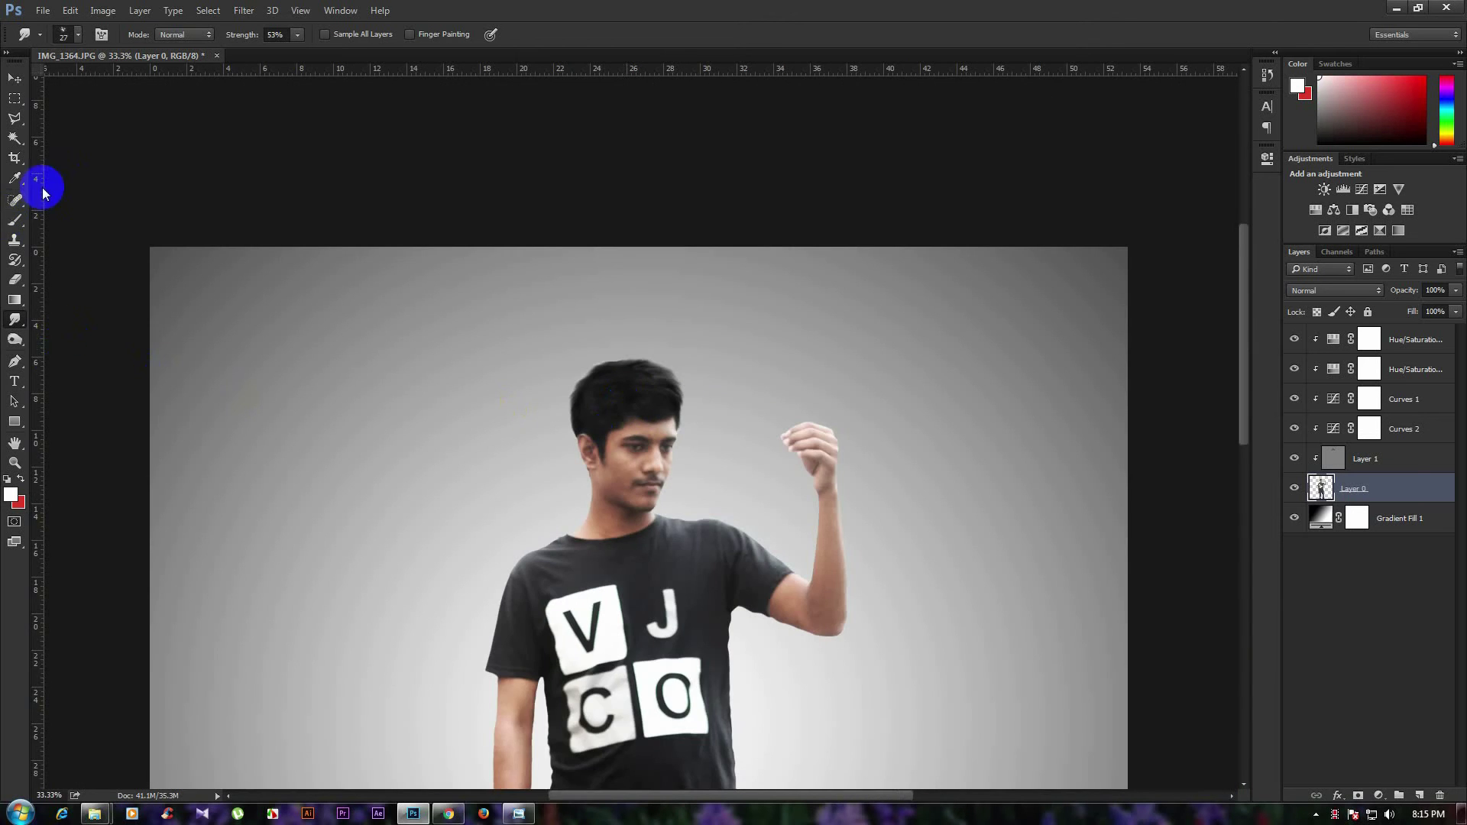
Switch to the Blur tool, set its strength to 71%, and soften the shoulder and raised-arm edges.
left_click(9, 74)
scroll(435, 341, "down", 3)
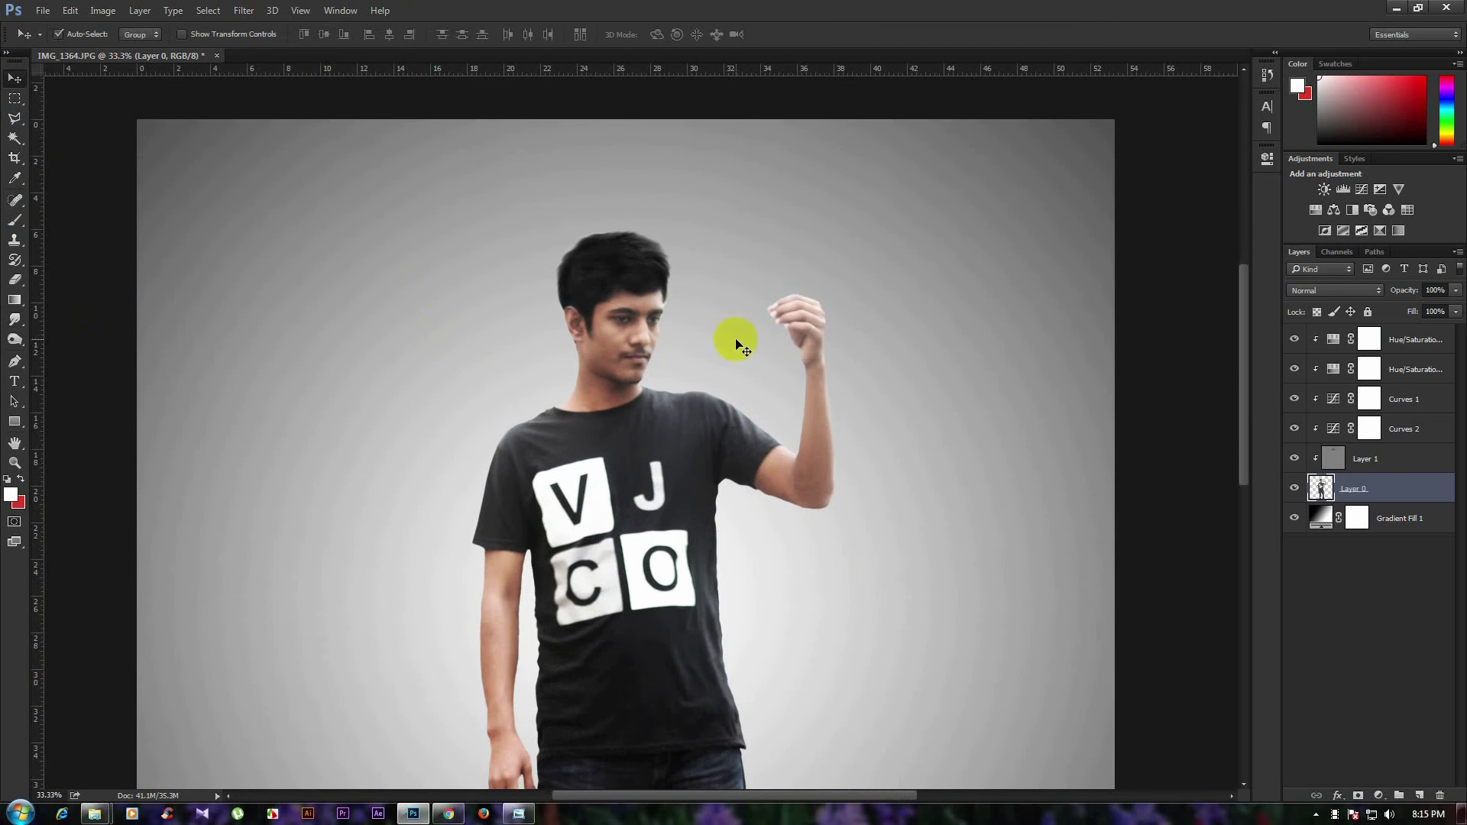
left_click(10, 327)
left_click(39, 321)
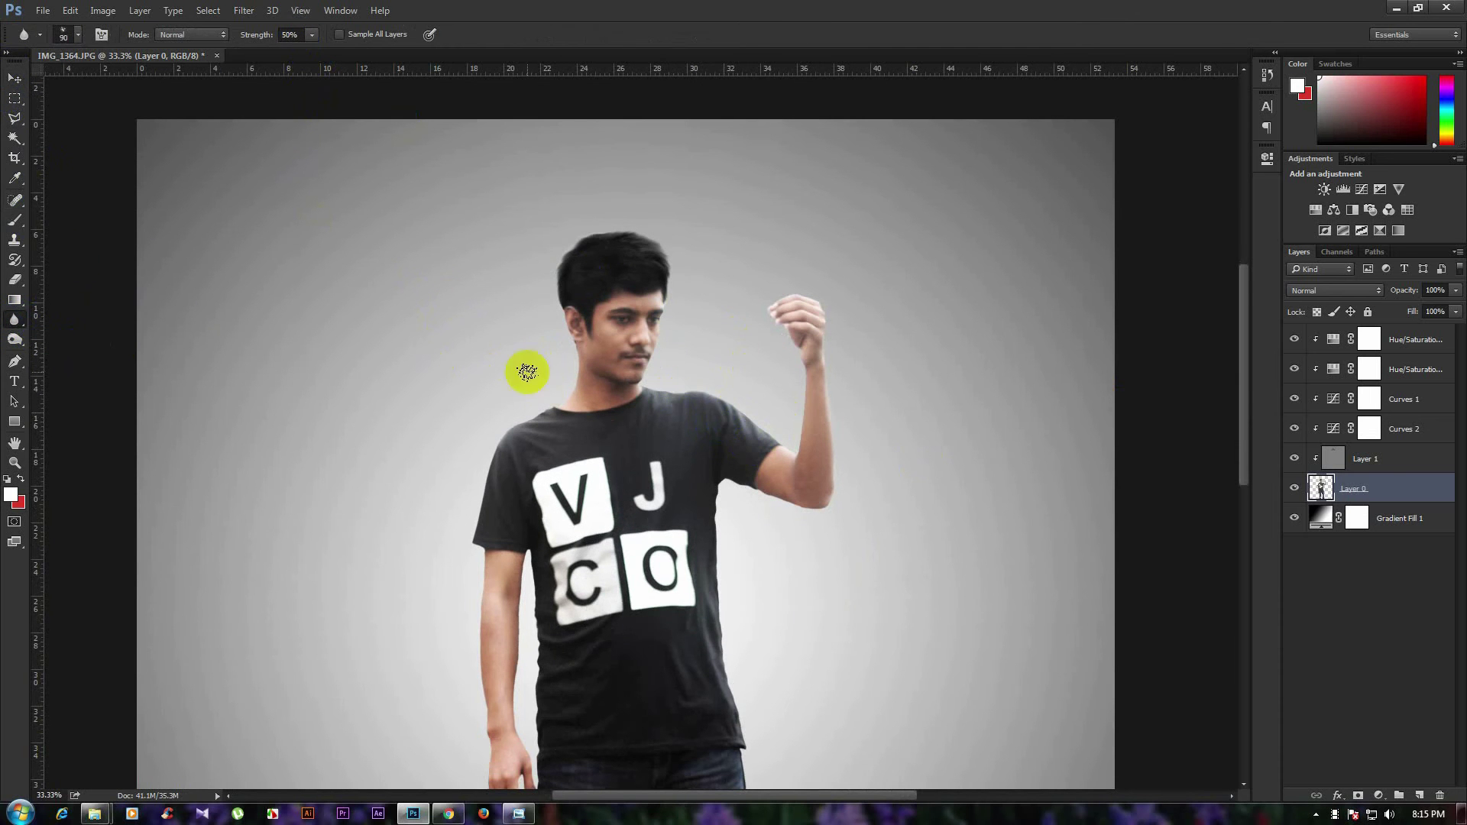
left_click(75, 34)
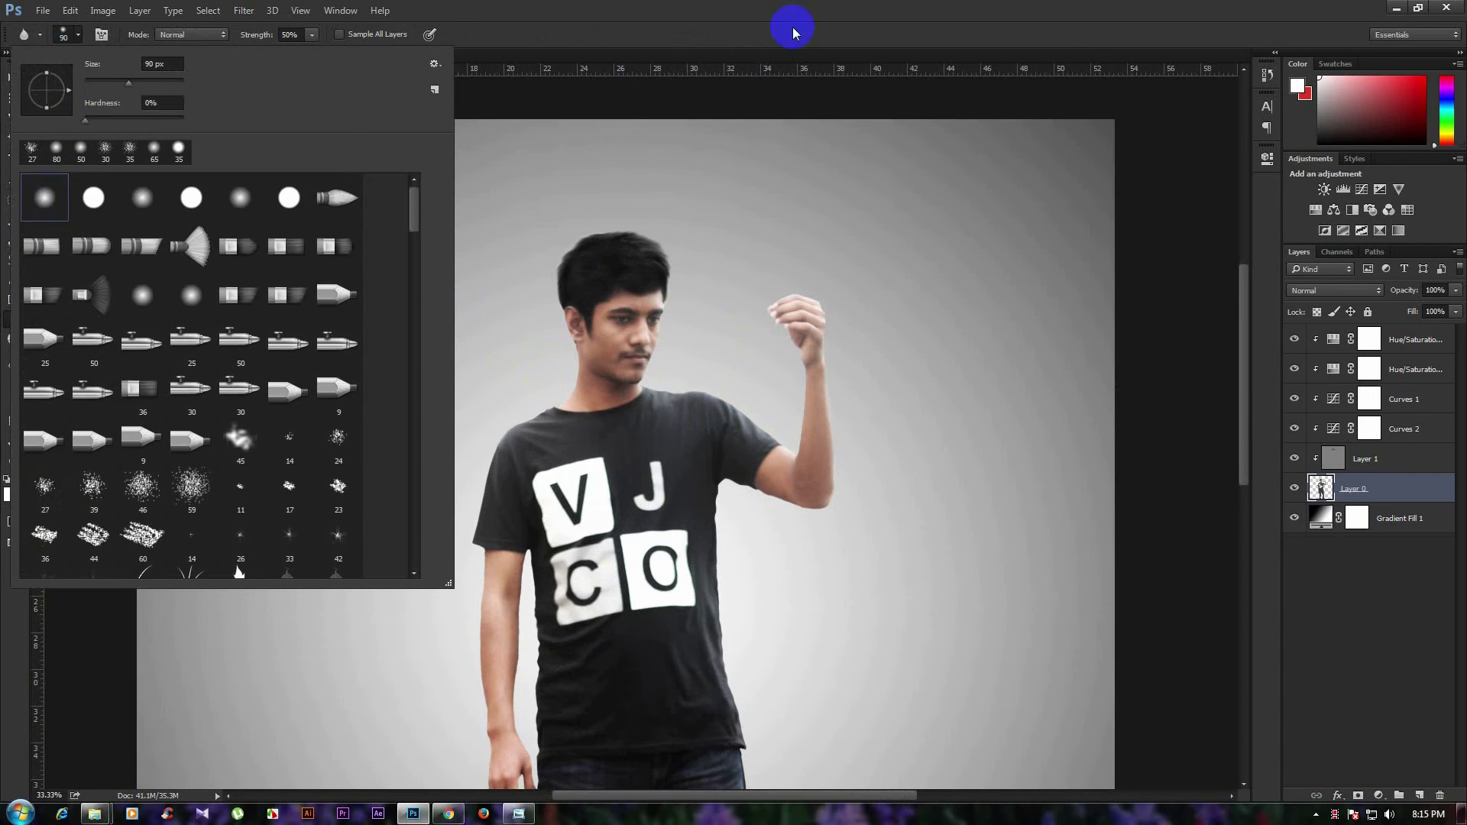
left_click(725, 407)
left_click(765, 442, "ctrl")
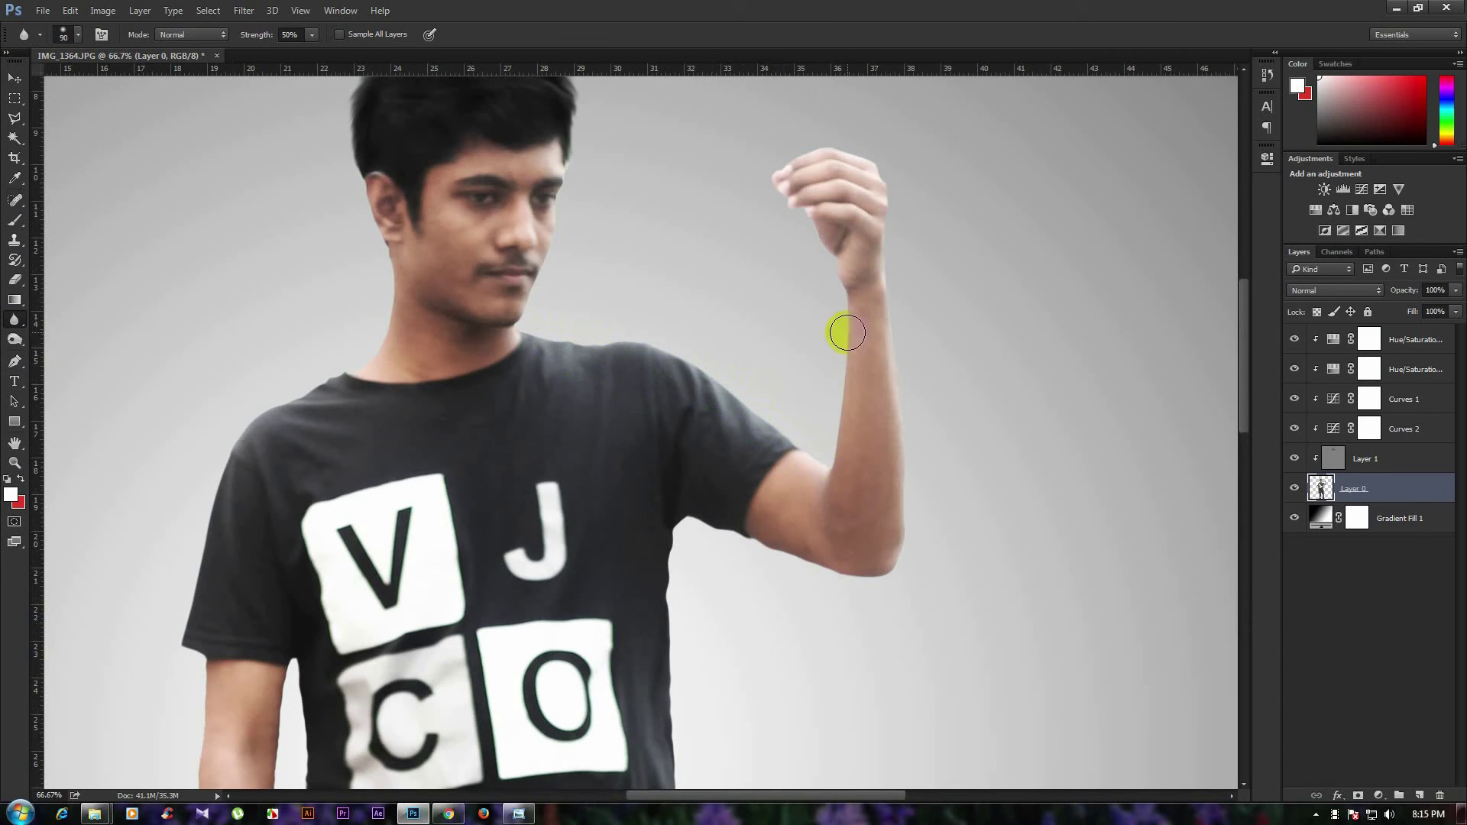
scroll(800, 459, "down", 3)
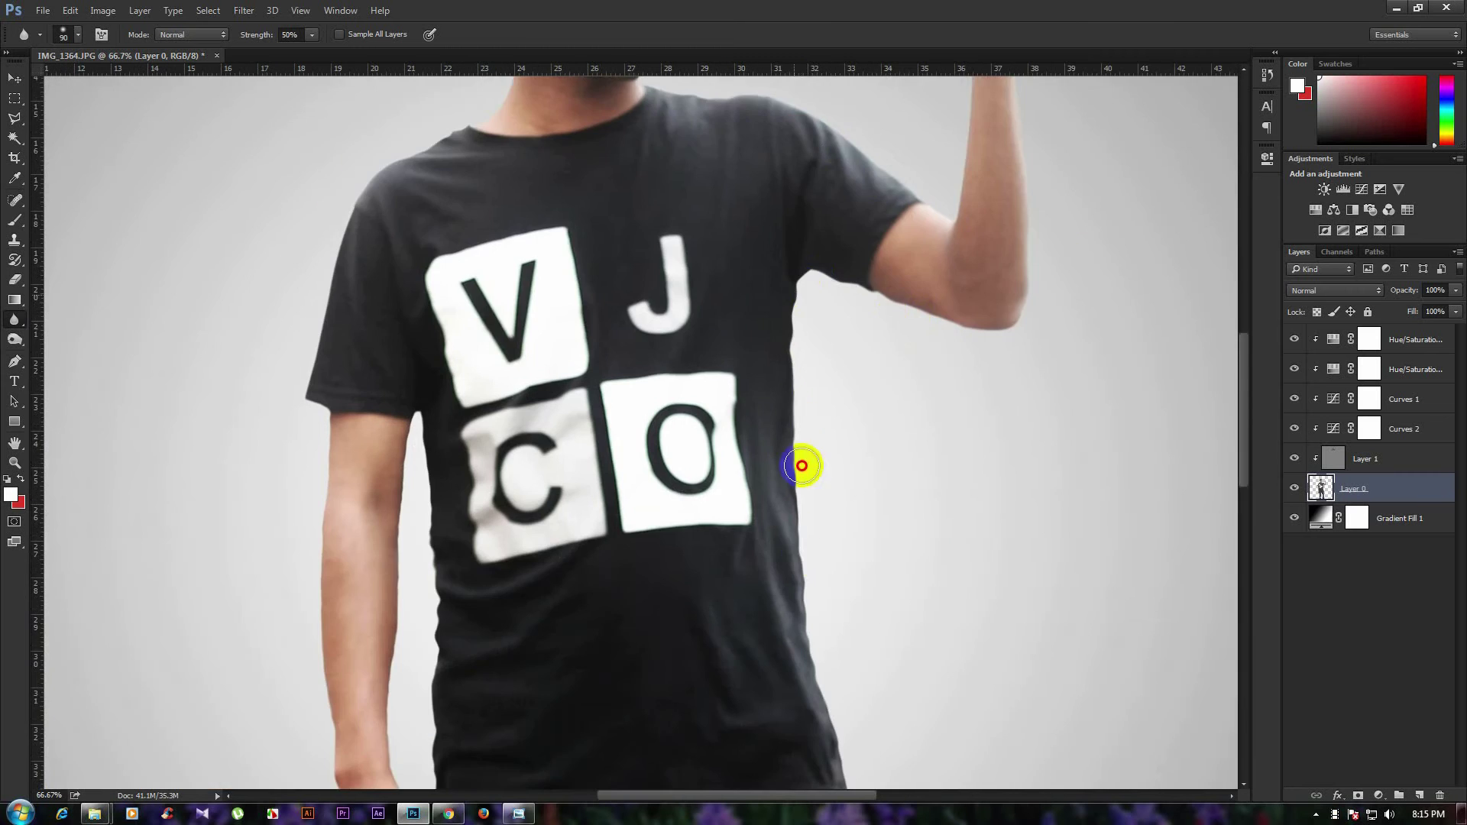
scroll(809, 334, "down", 3)
key("7")
key("1")
scroll(779, 318, "down", 3)
scroll(753, 325, "down", 3)
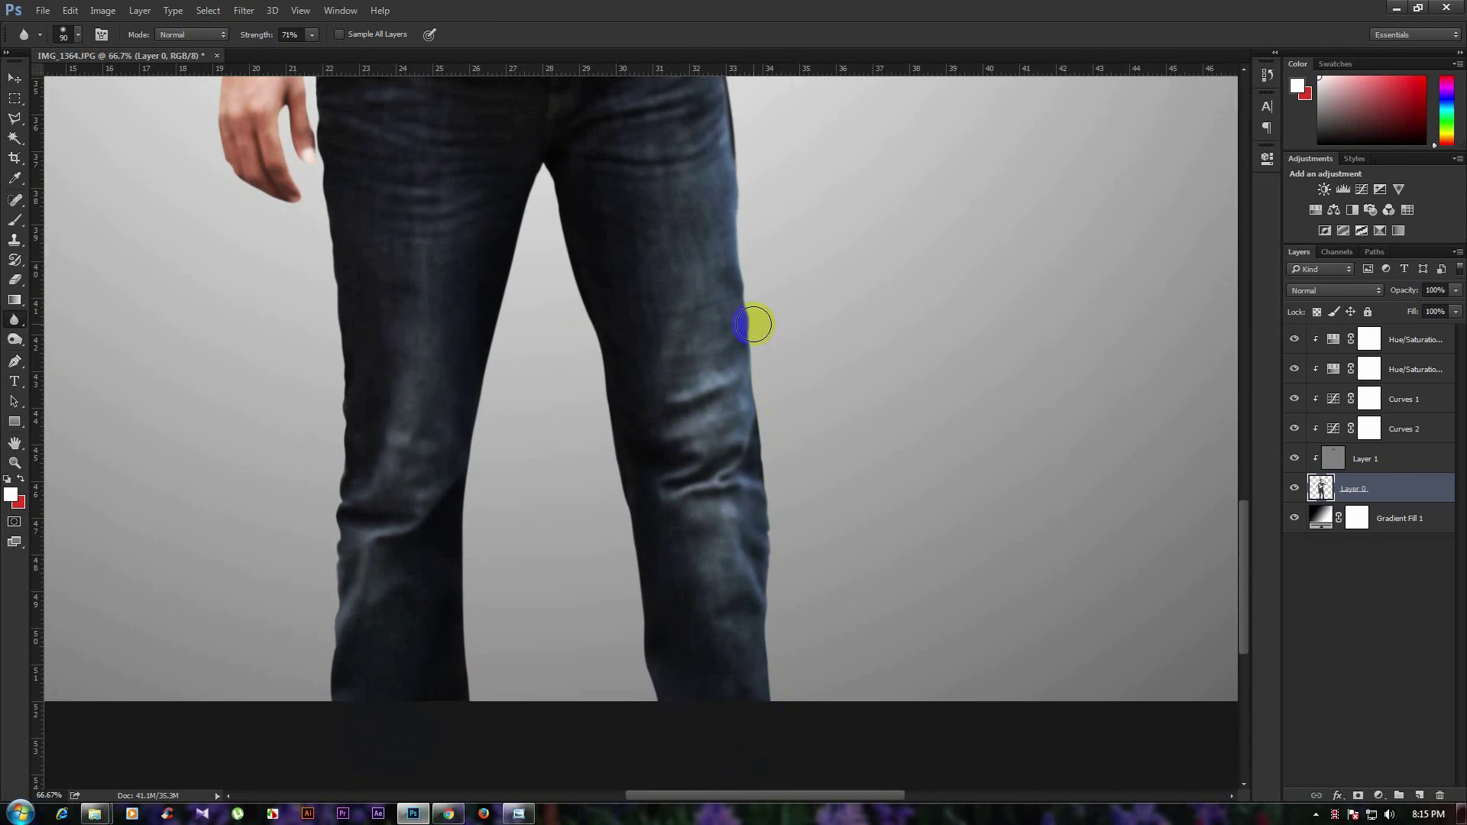
Zoom out to the full composition, select the Move tool, and bring up the download.jpg pear photo.
key("ctrl+minus")
scroll(469, 255, "up", 3)
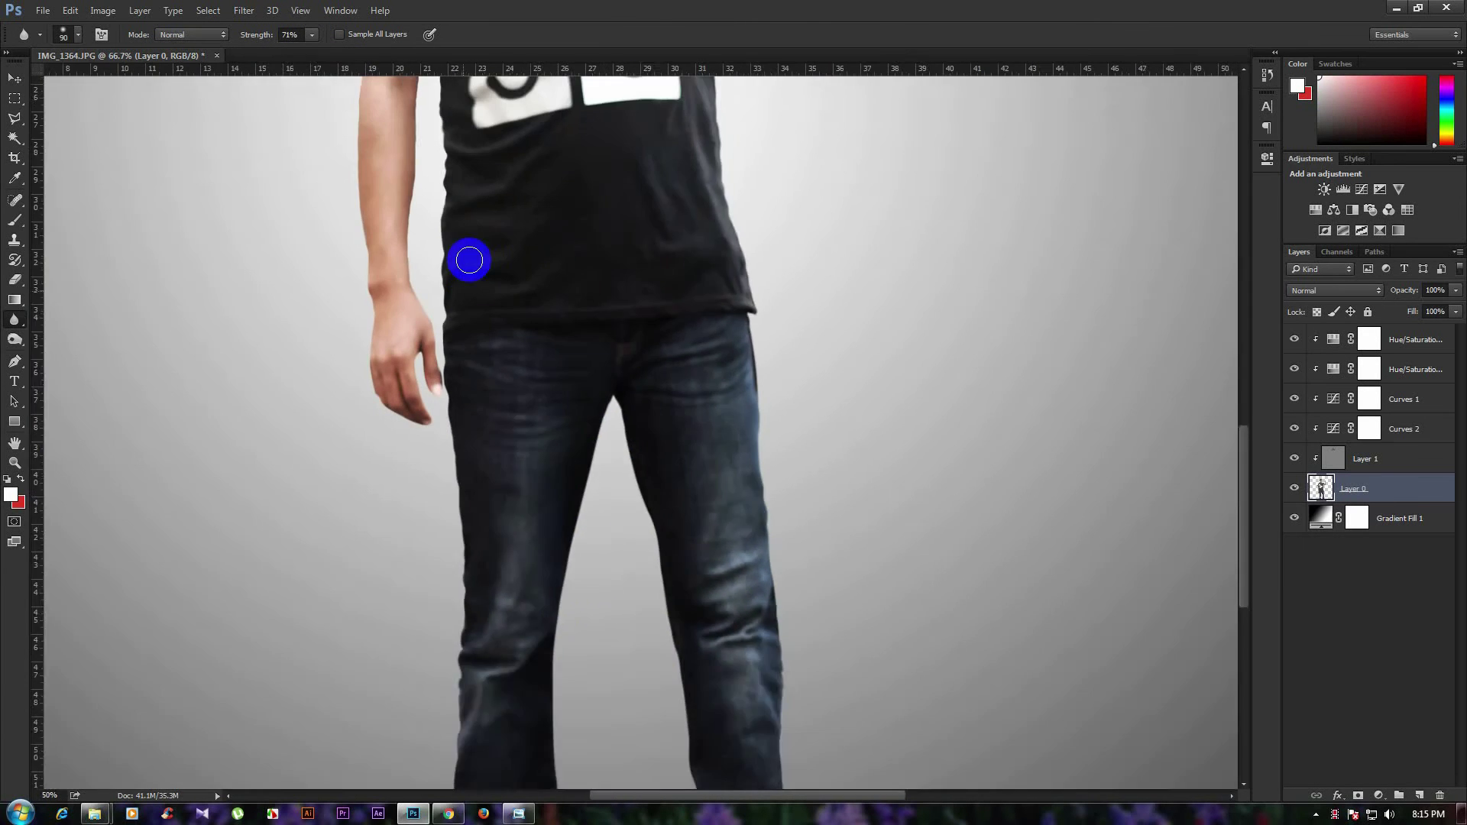
scroll(467, 421, "up", 2)
scroll(437, 474, "up", 2)
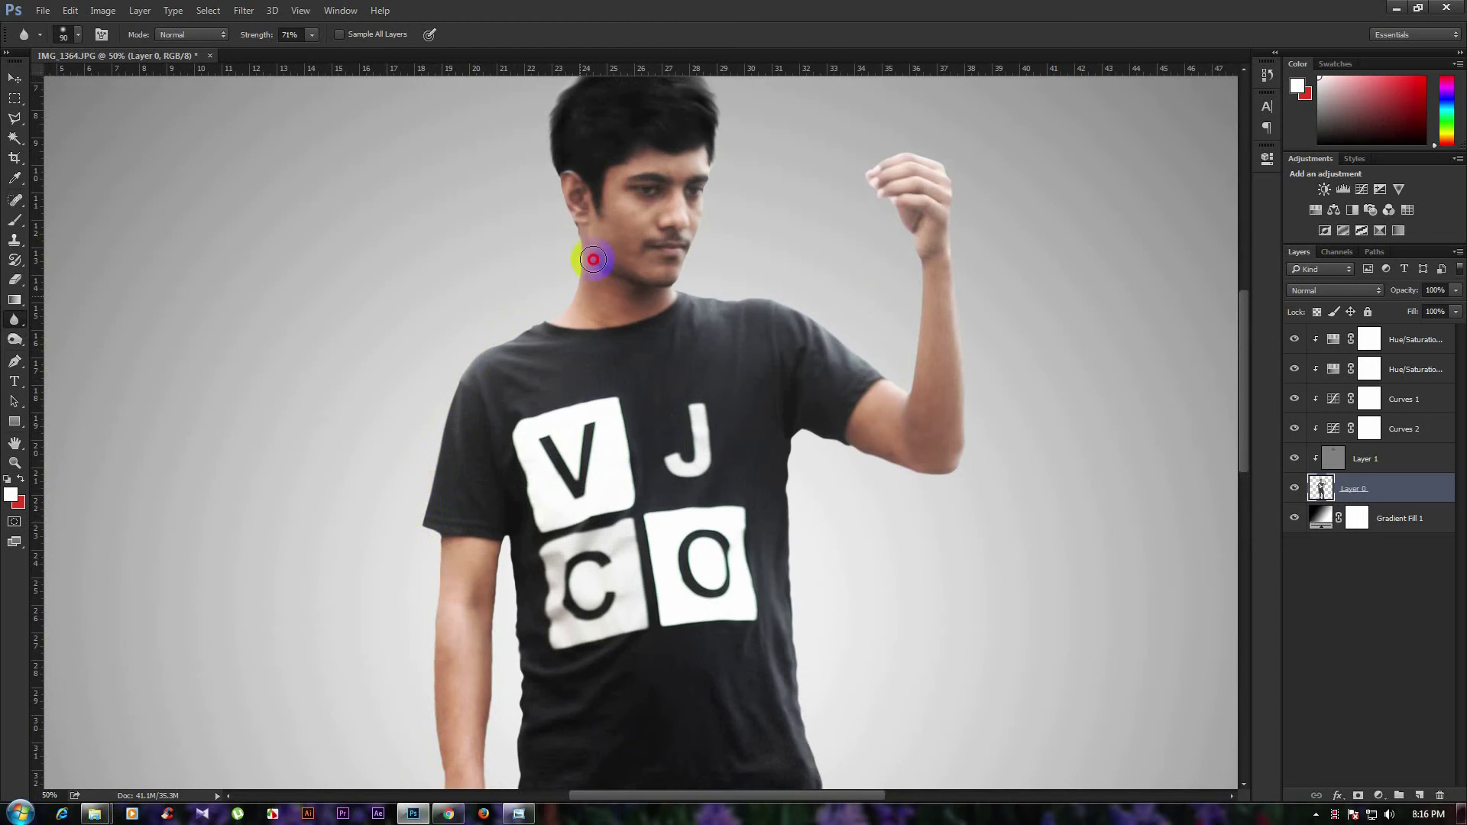
key("ctrl+minus")
key("ctrl+minus")
key("ctrl+minus")
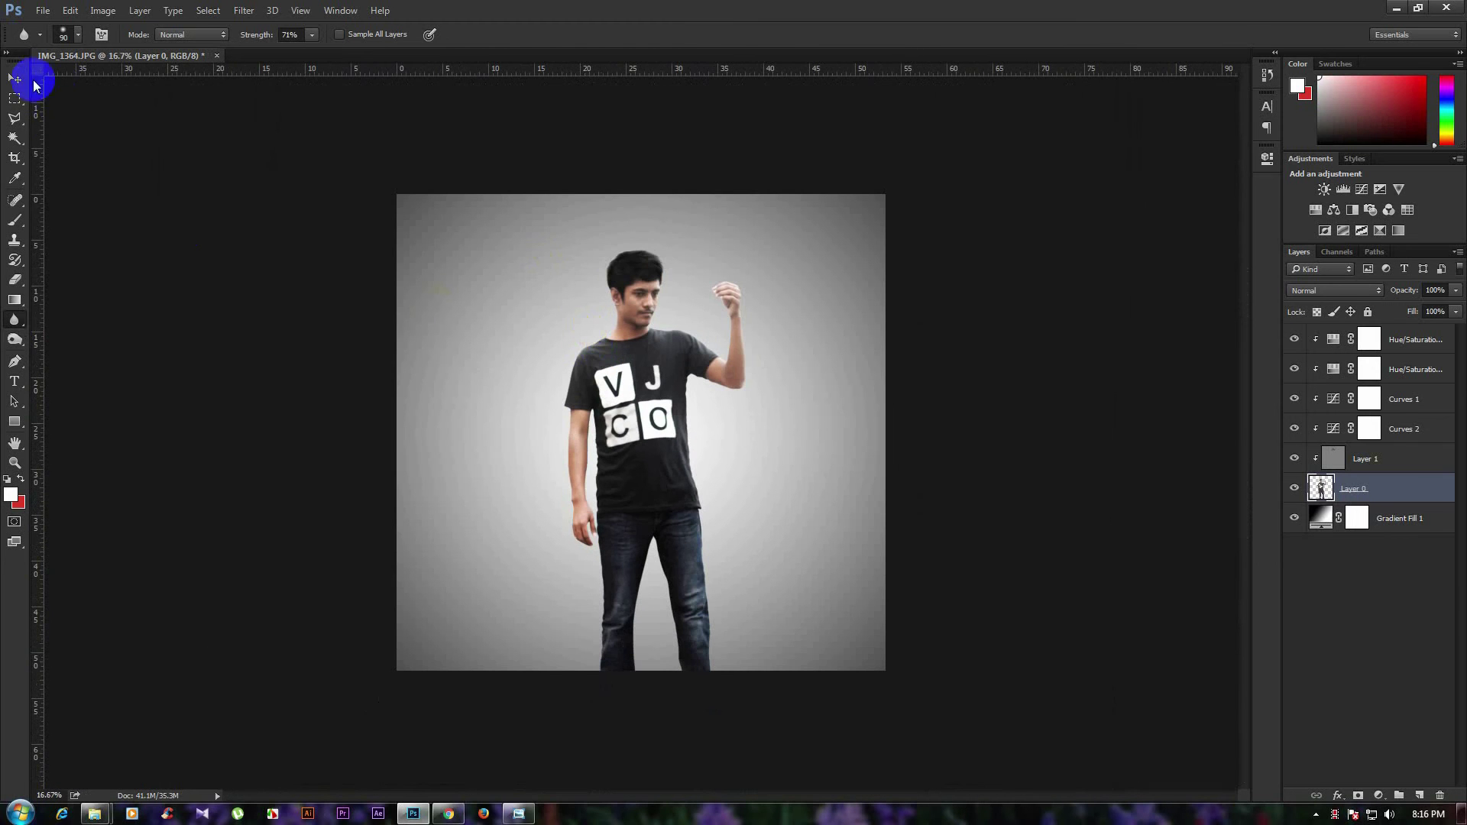
left_click(14, 78)
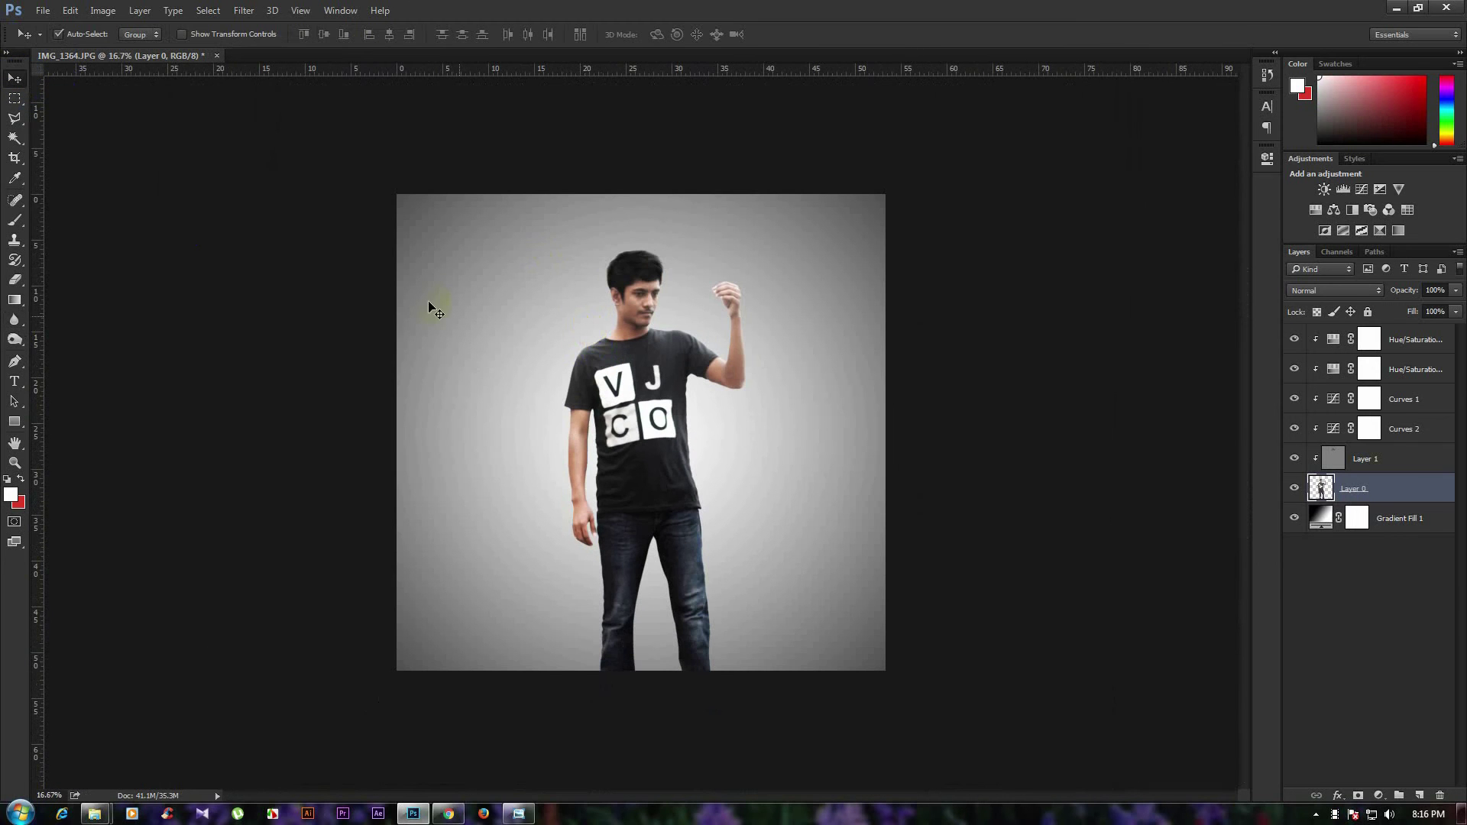
left_click(244, 10)
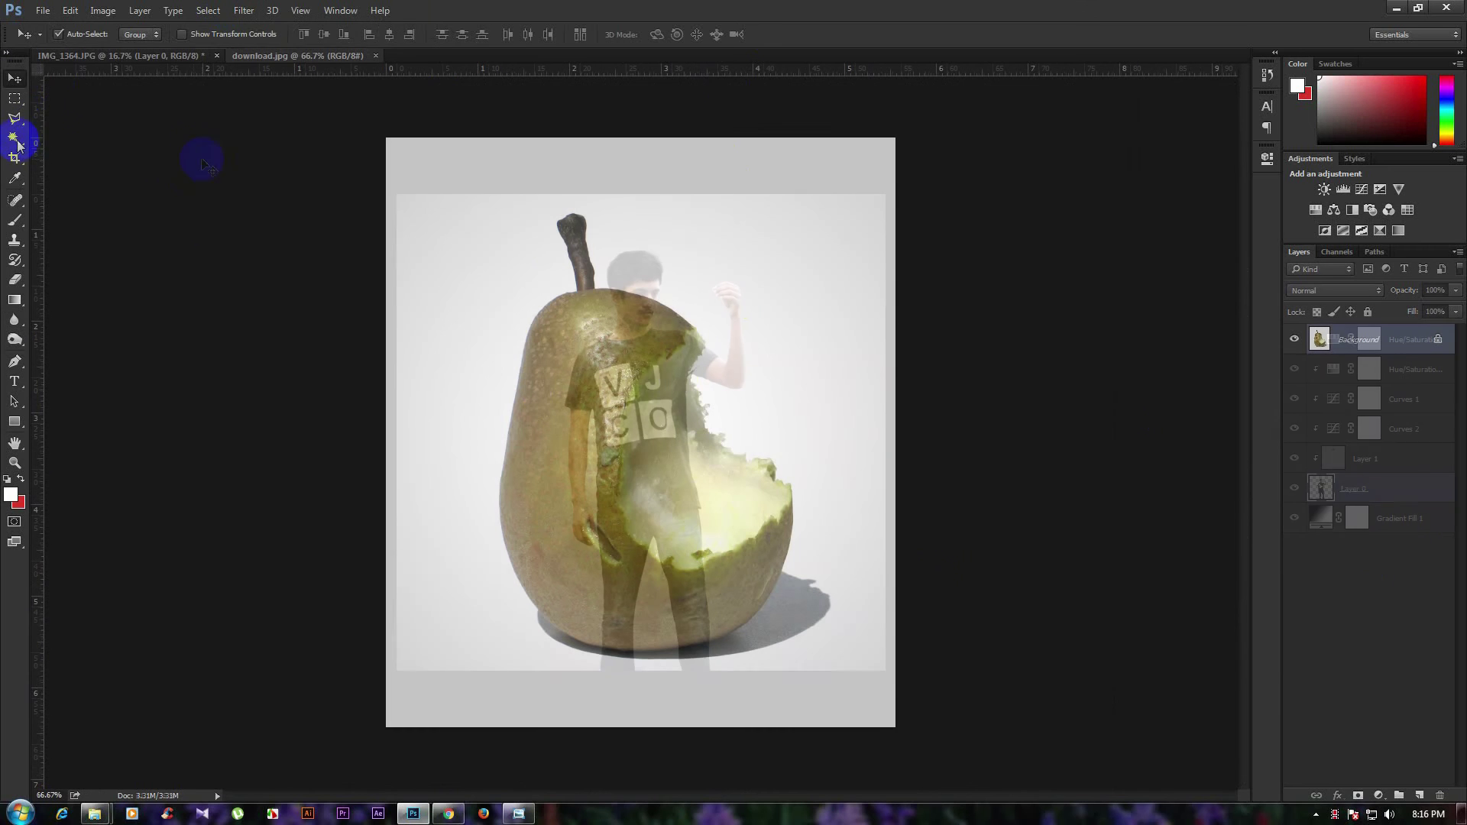
Select the pear's bitten flesh with the Quick Selection tool.
right_click(15, 138)
left_click(54, 140)
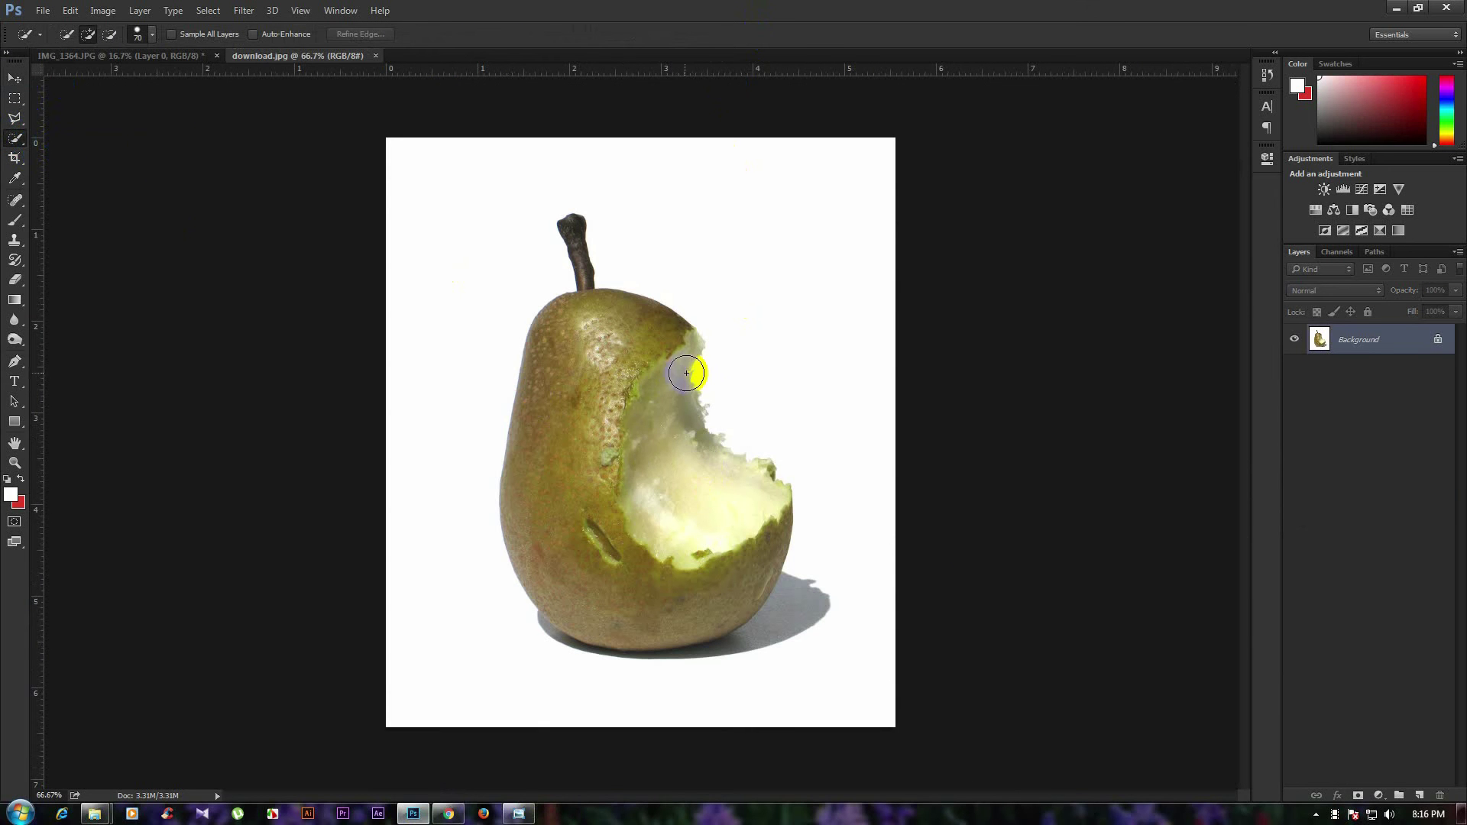
left_click_drag(686, 373, 740, 492)
scroll(704, 465, "up", 1)
scroll(720, 447, "up", 1)
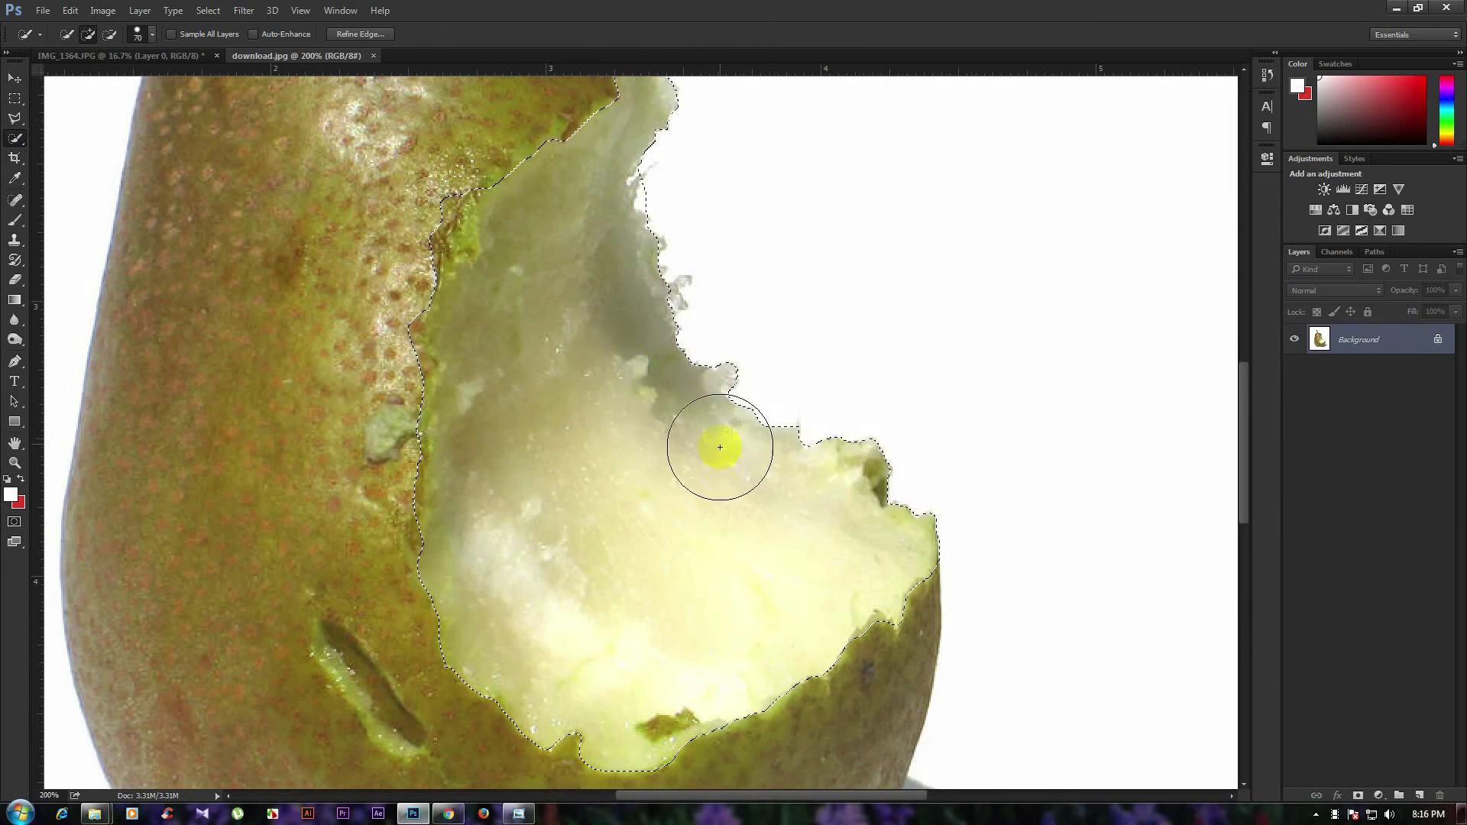
Refine the selection with a smaller brush, adding the bite-edge protrusion and trimming a stray sliver.
key("bracketleft")
key("bracketleft")
key("bracketleft")
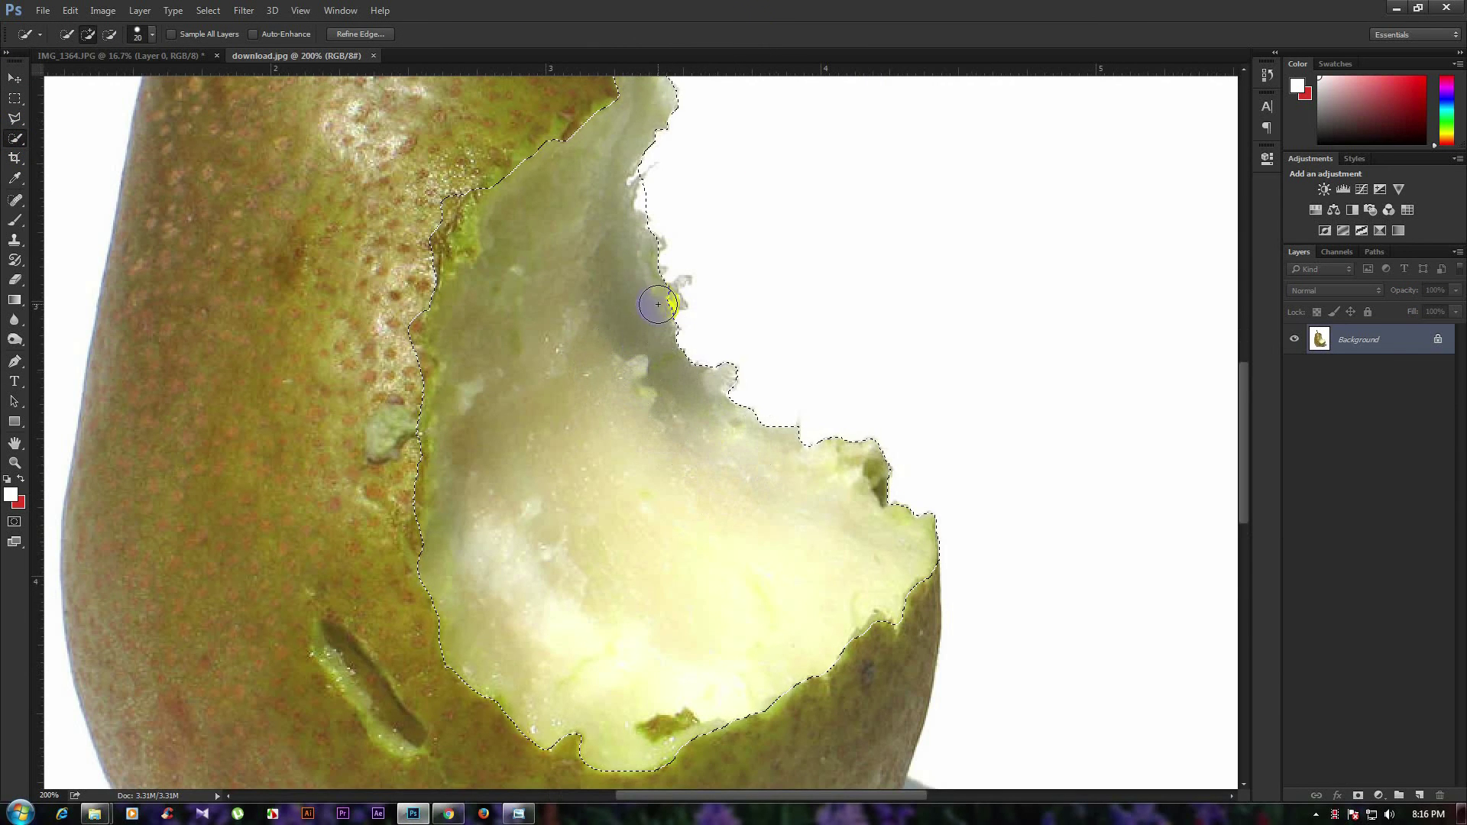
key("bracketleft")
key("bracketleft")
mouse_move(671, 305)
left_mouse_down()
mouse_move(683, 322)
mouse_move(693, 293)
left_mouse_up()
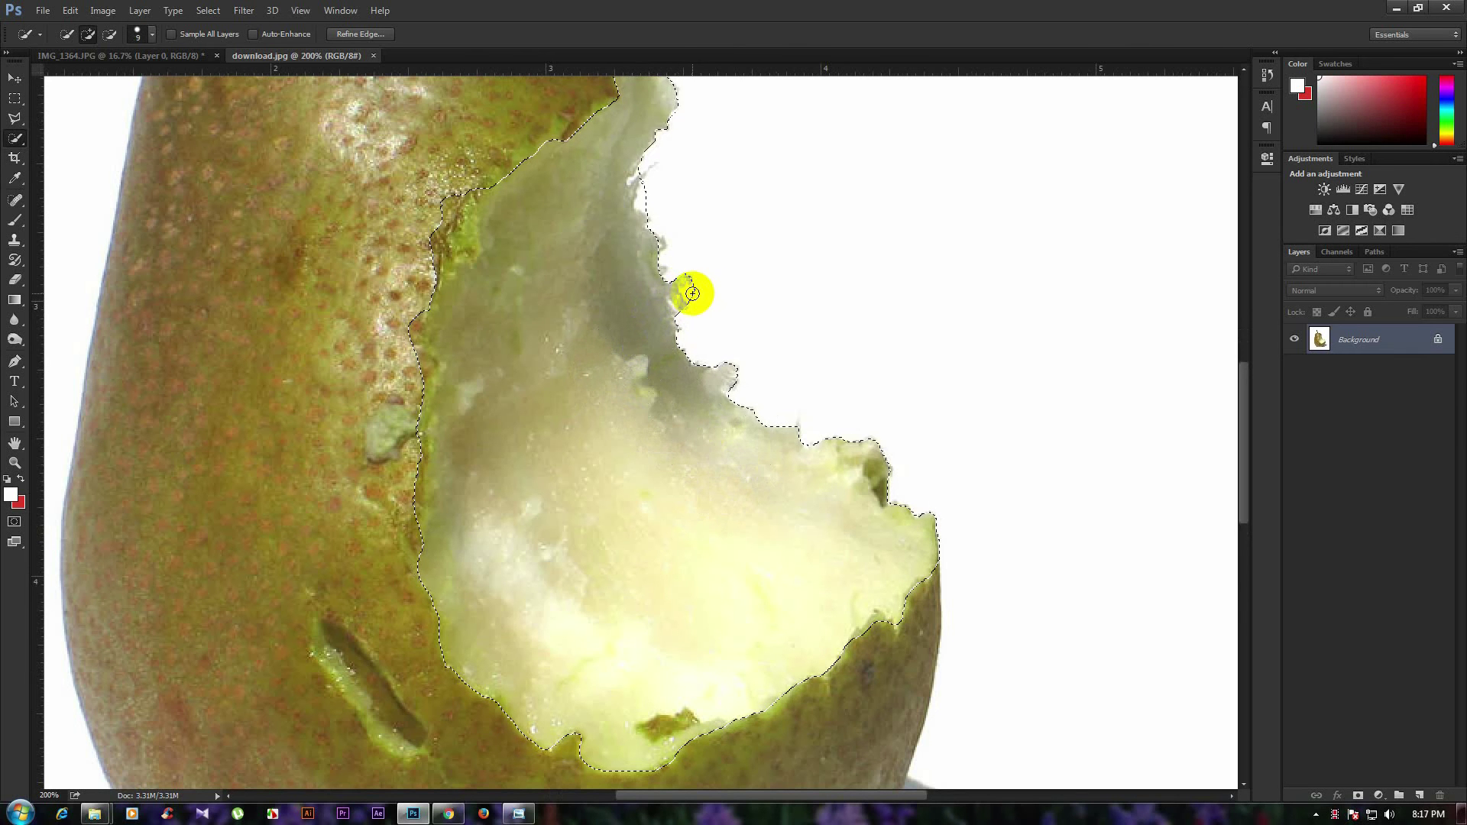
mouse_move(692, 293)
left_mouse_down()
mouse_move(646, 187)
mouse_move(666, 286)
left_mouse_up()
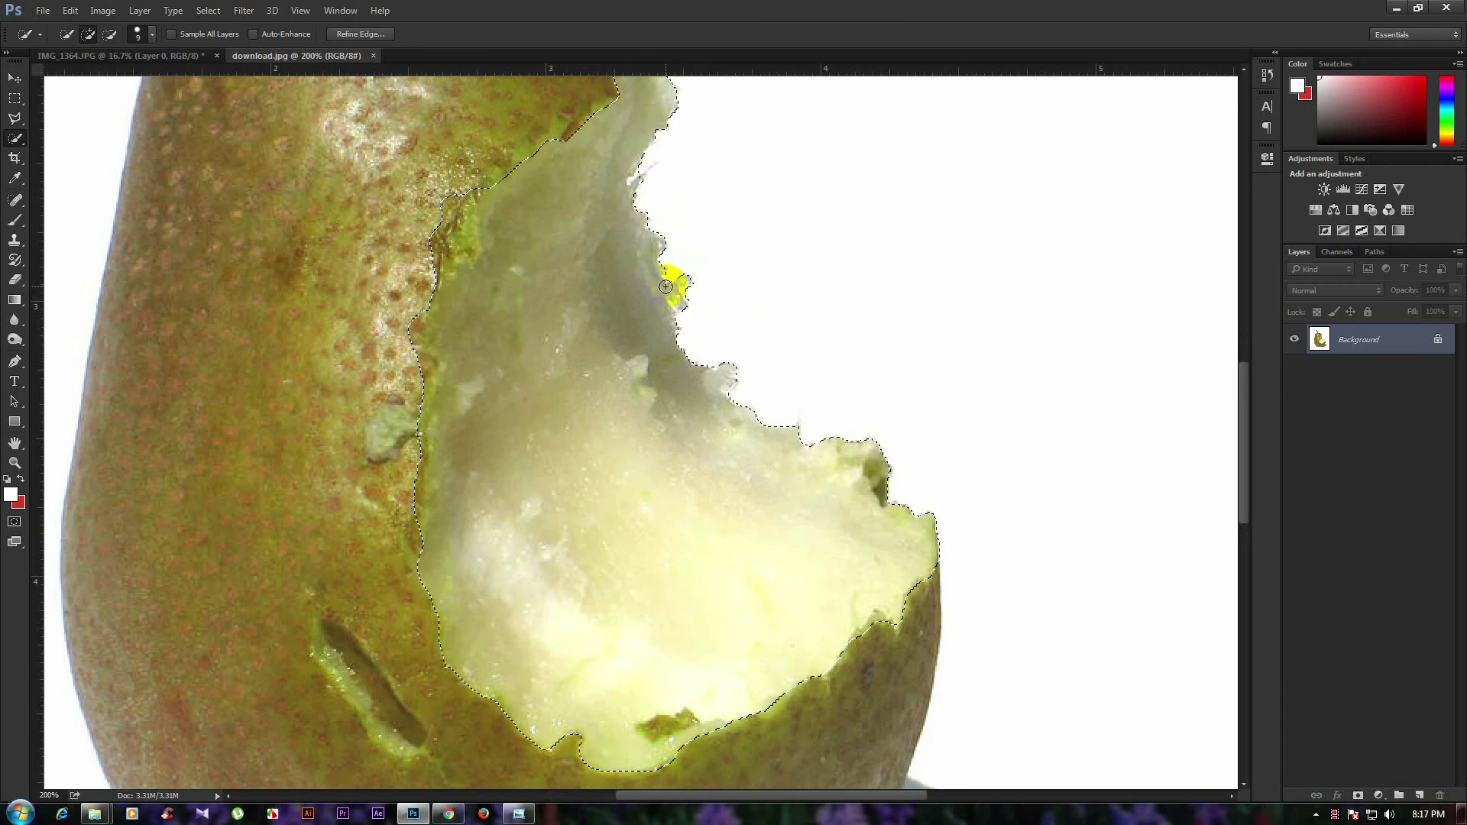
scroll(705, 342, "up", 2)
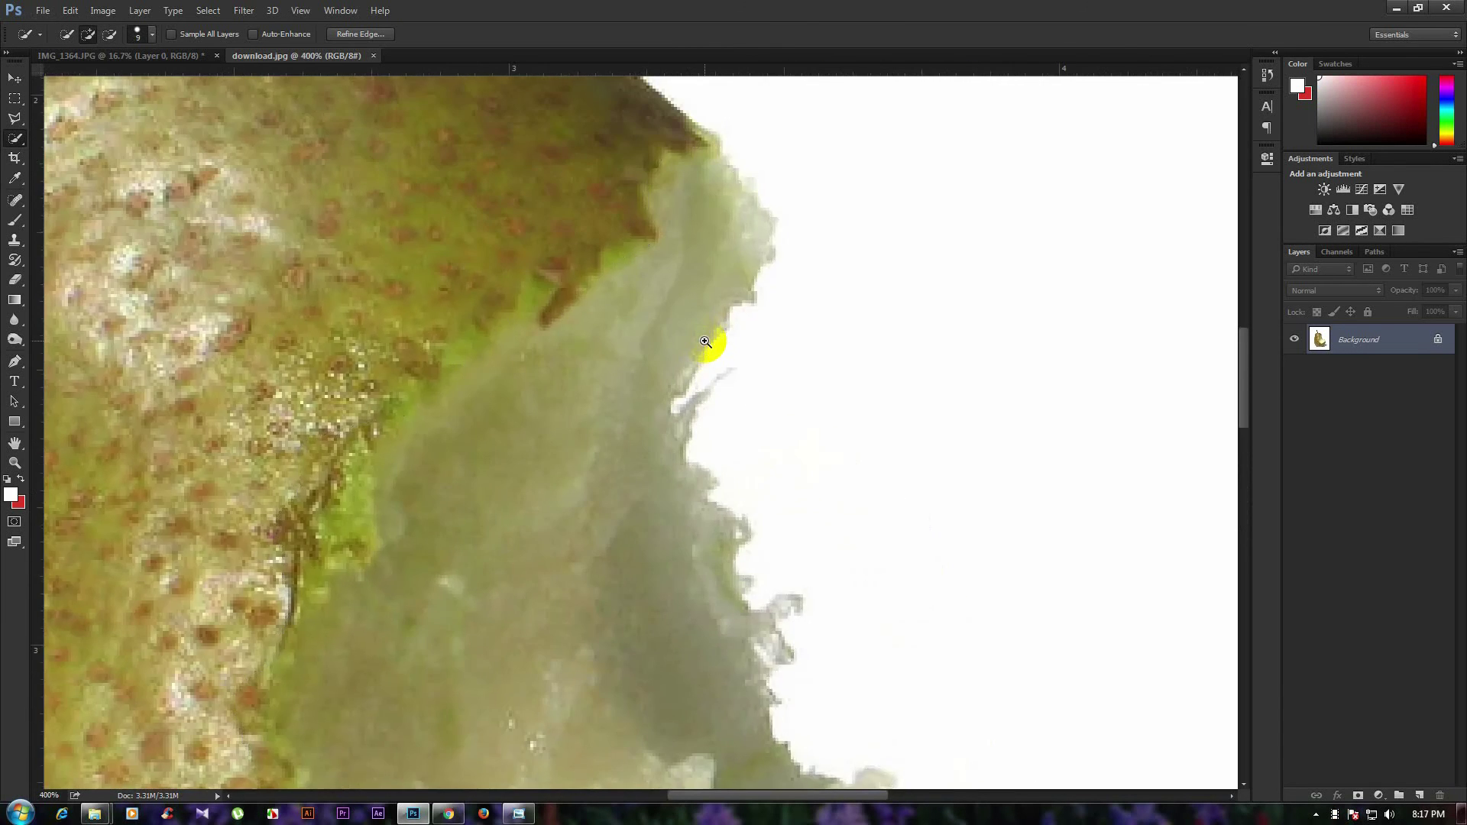
scroll(704, 342, "up", 1)
key("bracketleft")
key("bracketleft")
key("bracketleft")
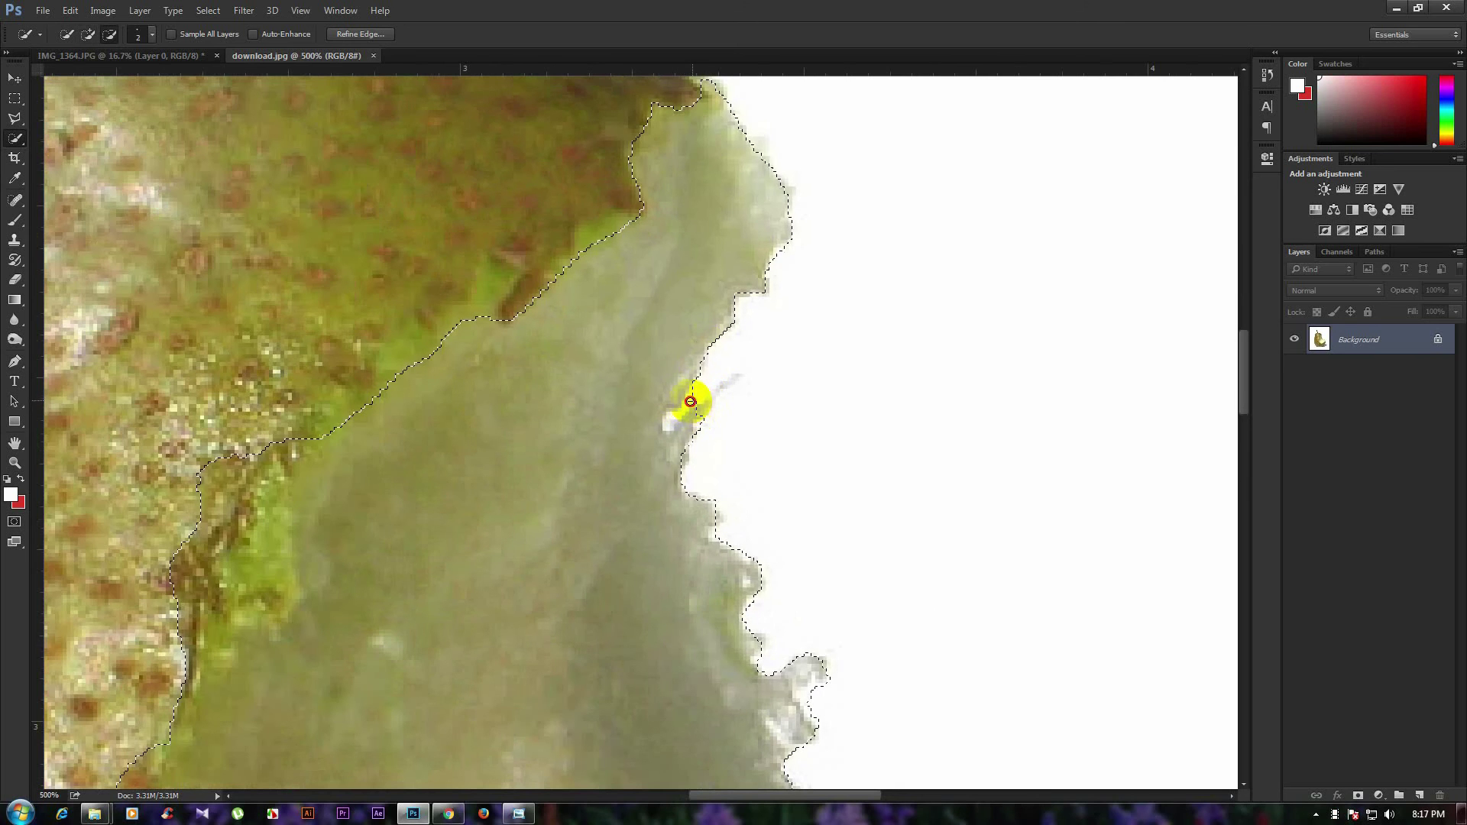
left_click_drag(690, 401, 672, 417)
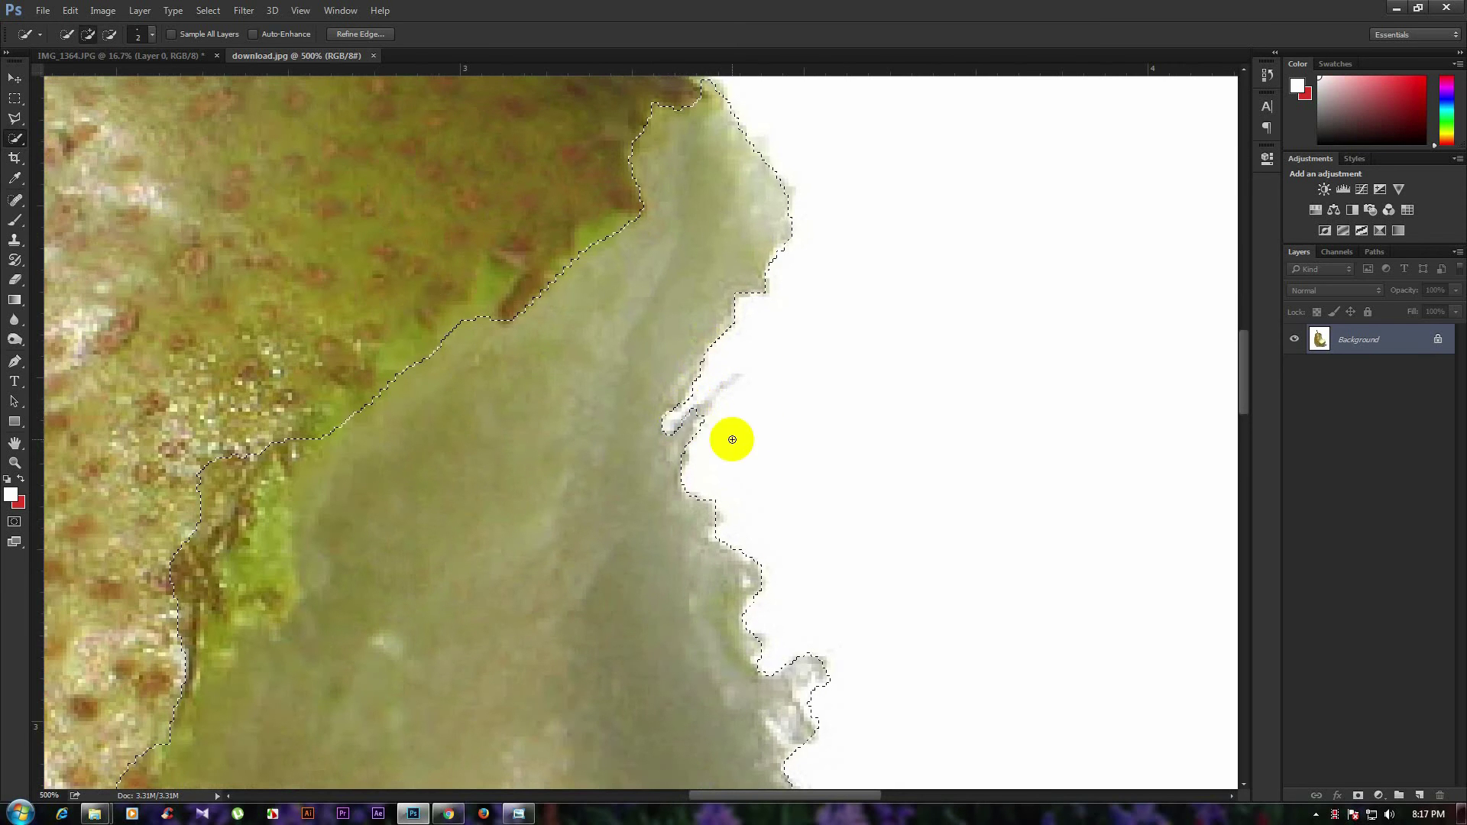
Drag the selected flesh into IMG_1364 and raise Layer 2 below the top Hue/Saturation layer.
scroll(753, 398, "down", 2)
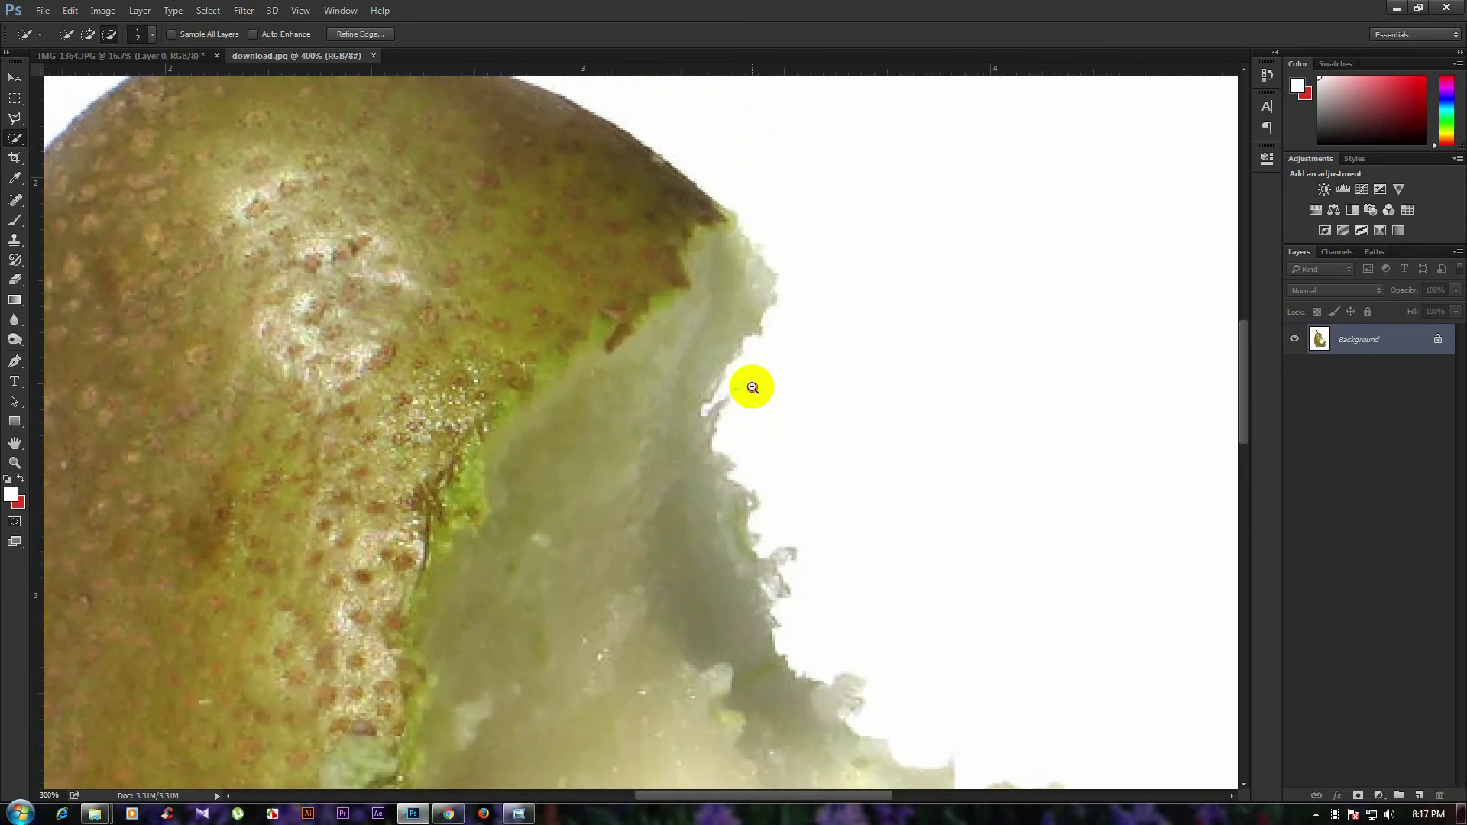
scroll(754, 399, "down", 2)
scroll(752, 387, "down", 2)
left_click(21, 78)
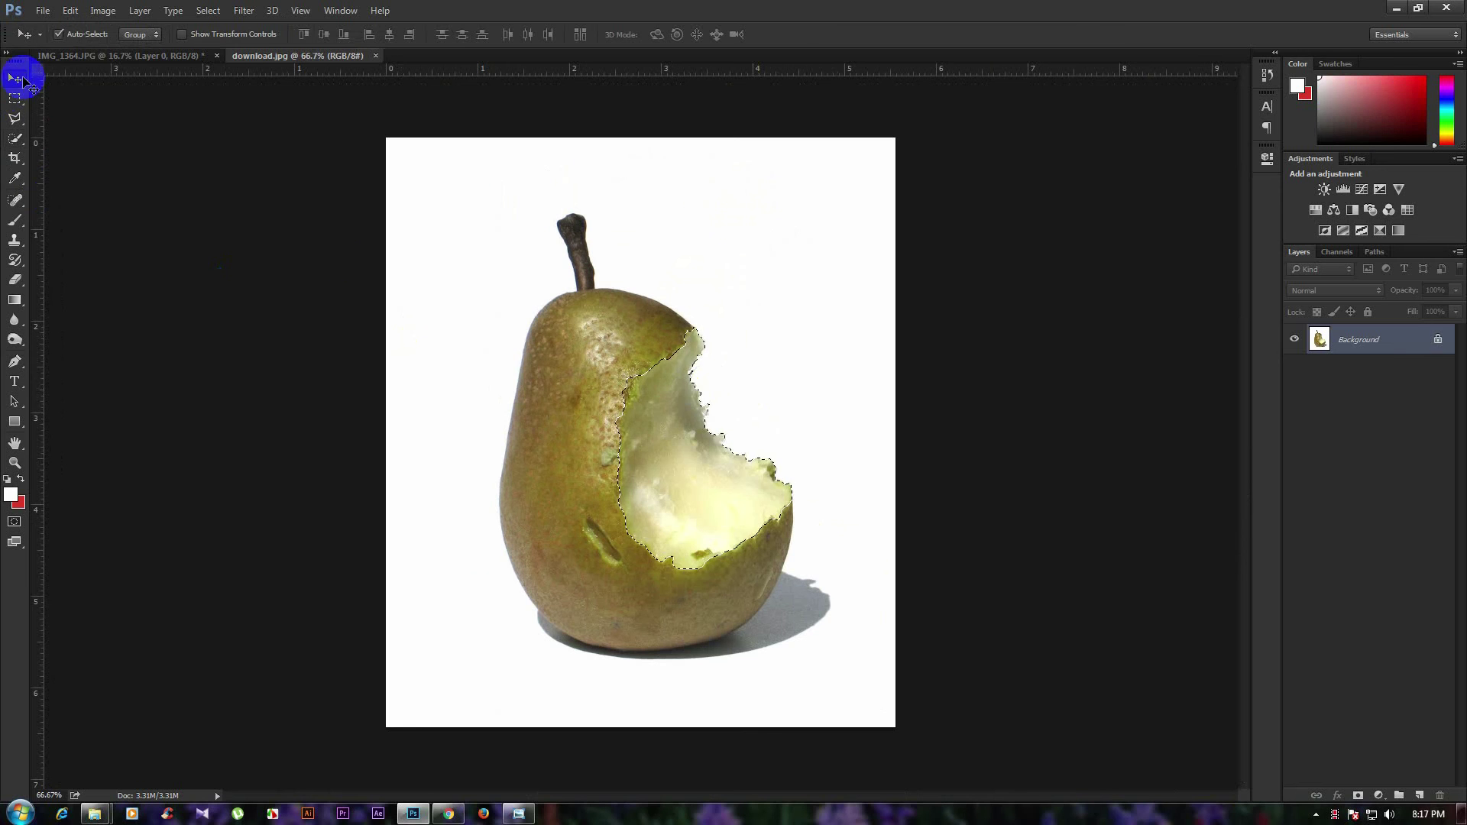
mouse_move(646, 477)
left_mouse_down()
mouse_move(188, 75)
mouse_move(699, 427)
left_mouse_up()
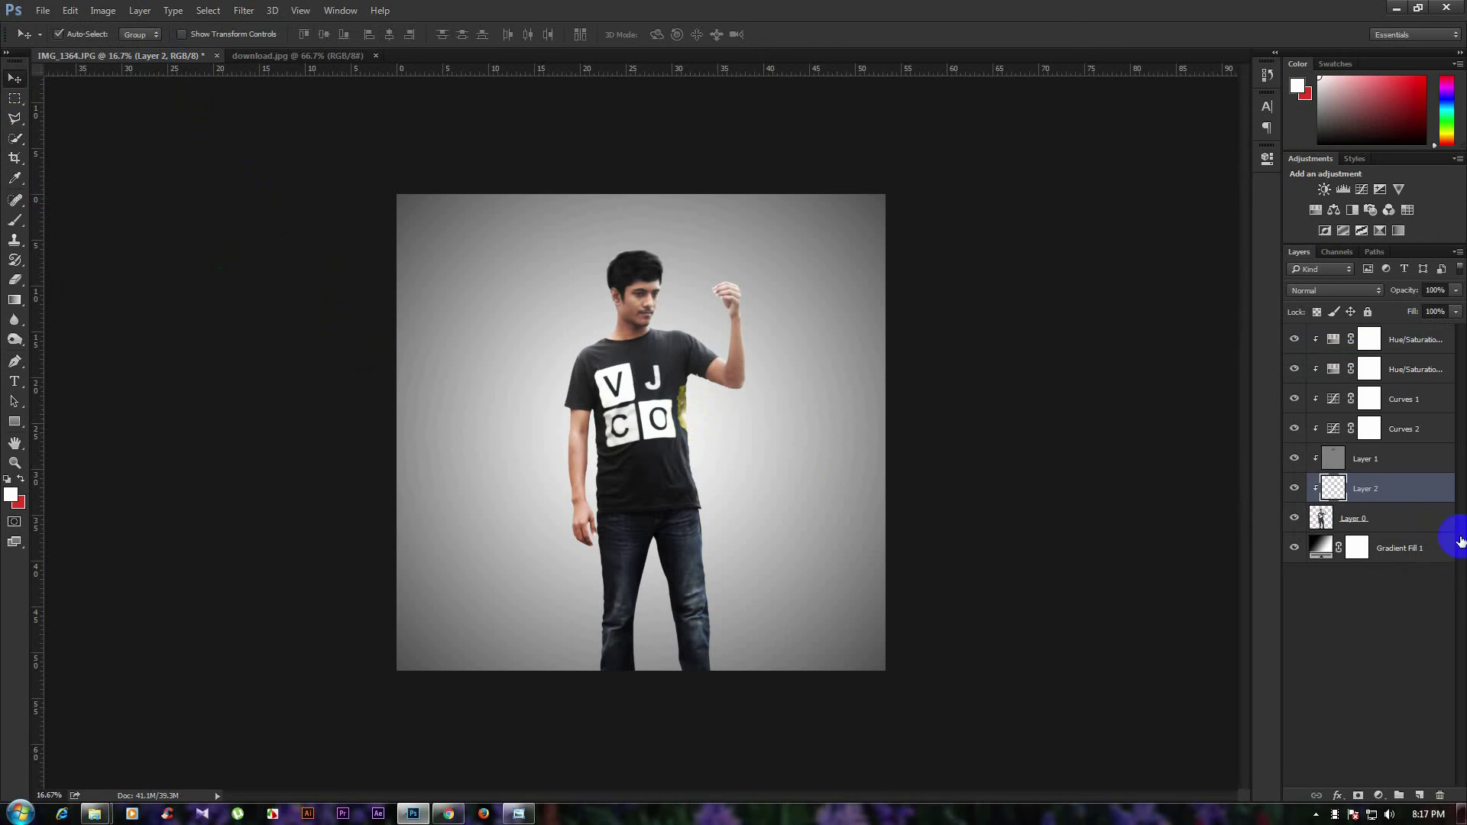
left_click_drag(1387, 489, 1380, 339)
Release the pear piece's clipping mask, move it beside the shirt, and enlarge and tilt it.
left_click(1394, 356, "alt")
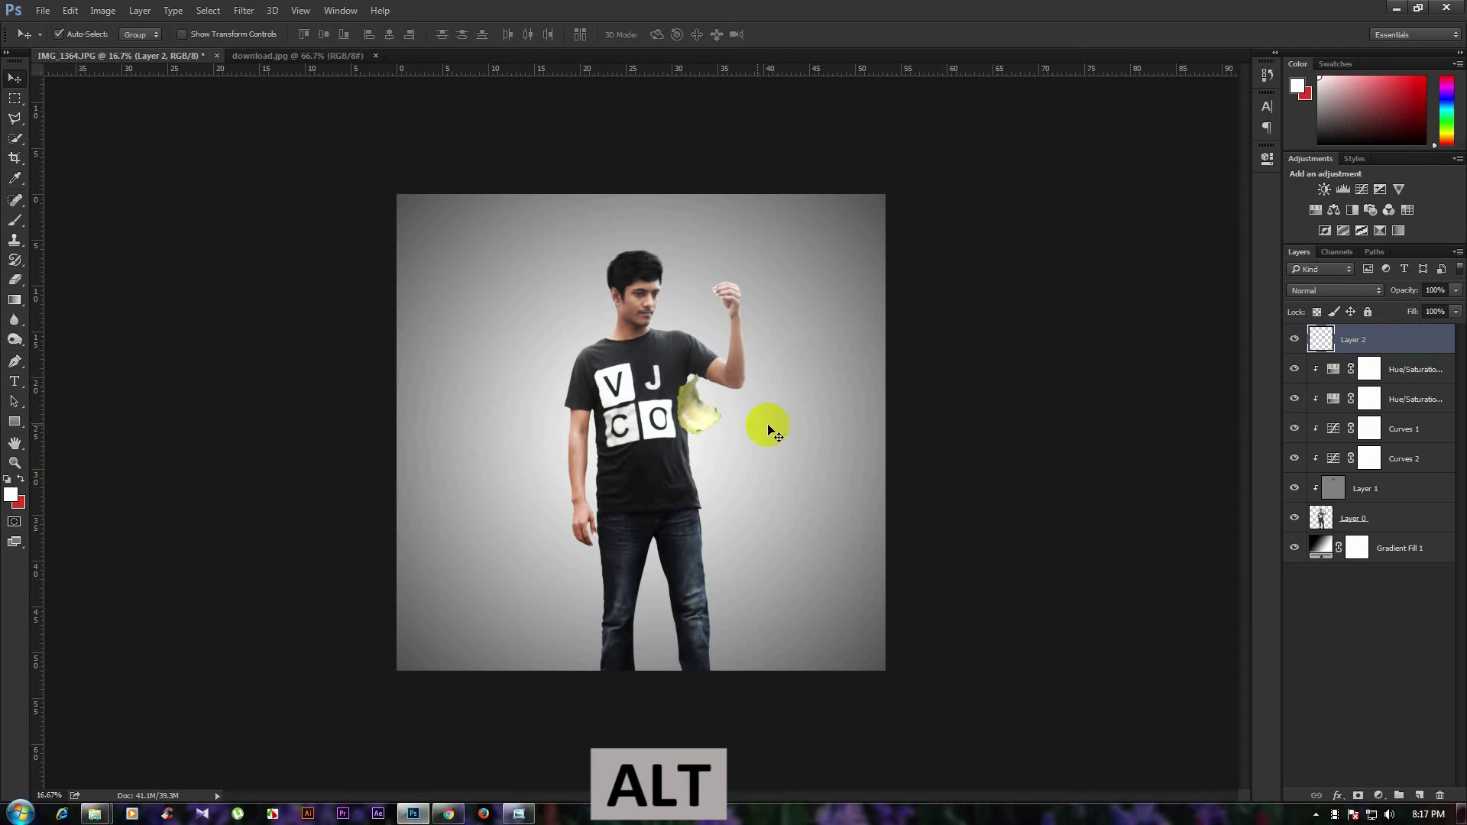
mouse_move(686, 419)
left_mouse_down()
mouse_move(676, 462)
mouse_move(738, 493)
left_mouse_up()
key("ctrl+t")
left_click_drag(747, 417, 680, 516)
Fine-tune the piece's position, size and rotation over the lower torso below the O, then commit.
left_click(698, 479, "ctrl")
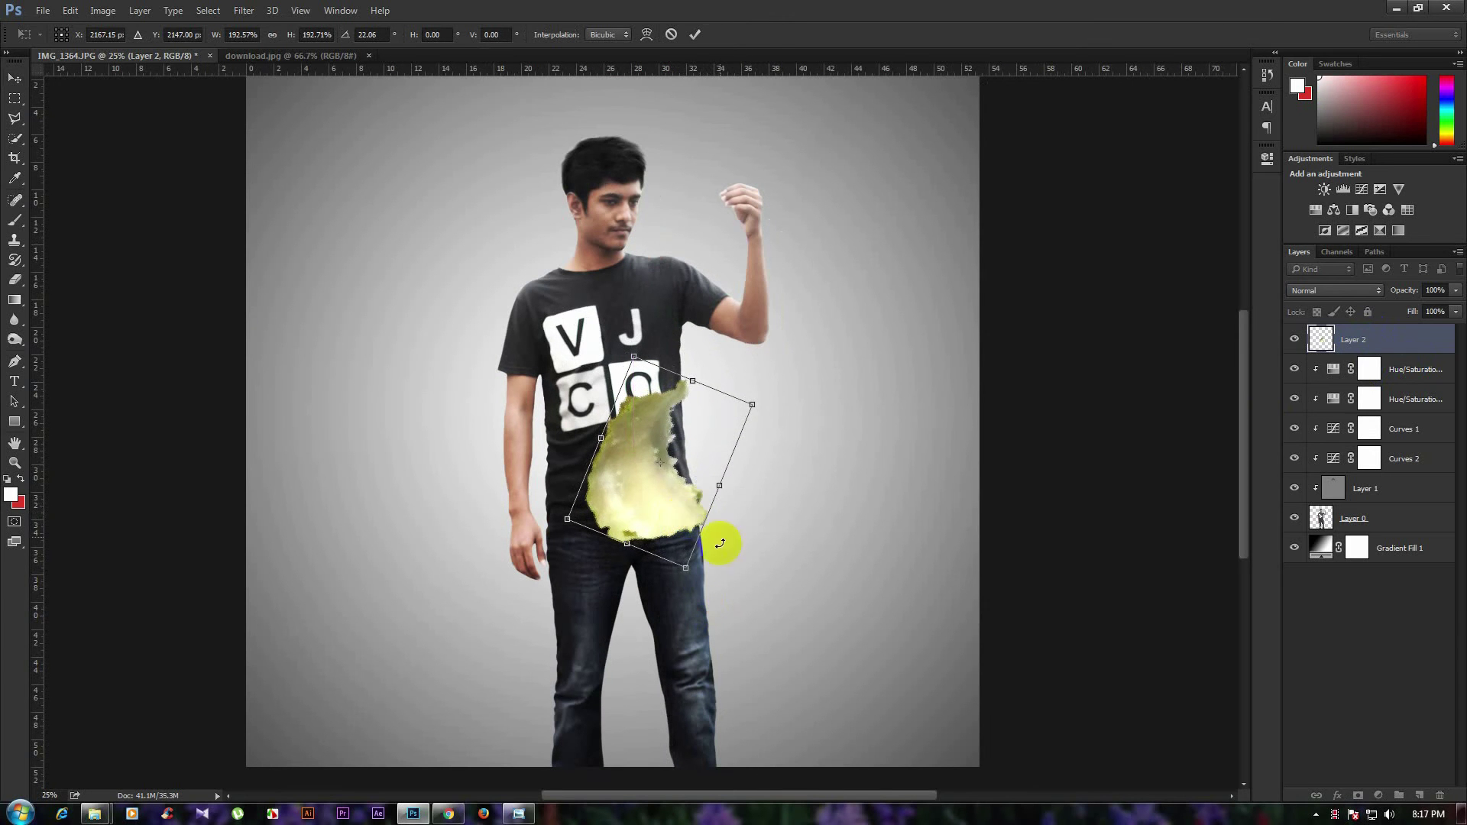
left_click_drag(681, 516, 707, 522)
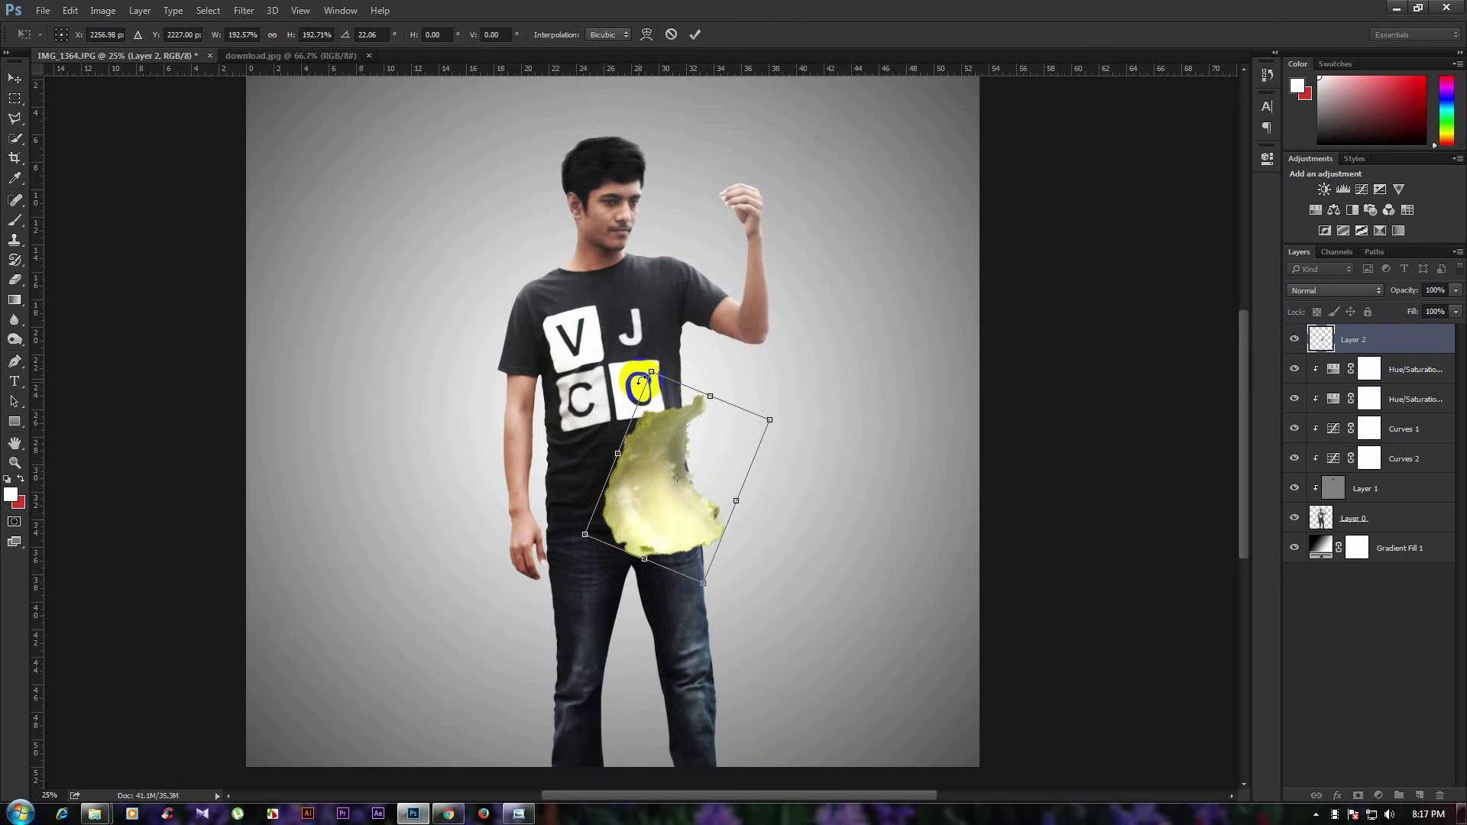
left_click_drag(651, 370, 650, 372)
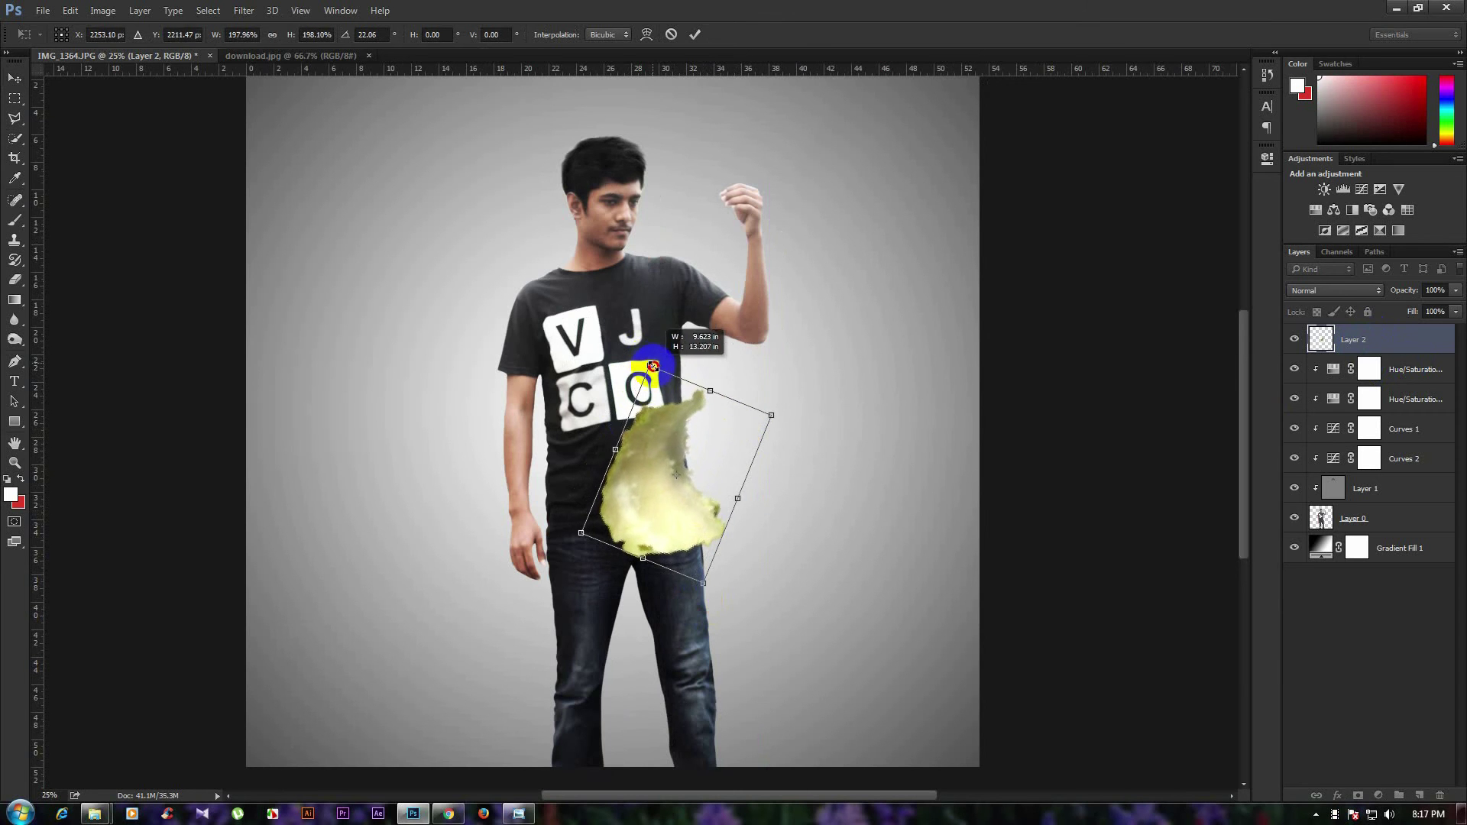
left_click_drag(652, 505, 639, 486)
left_click_drag(641, 357, 634, 374)
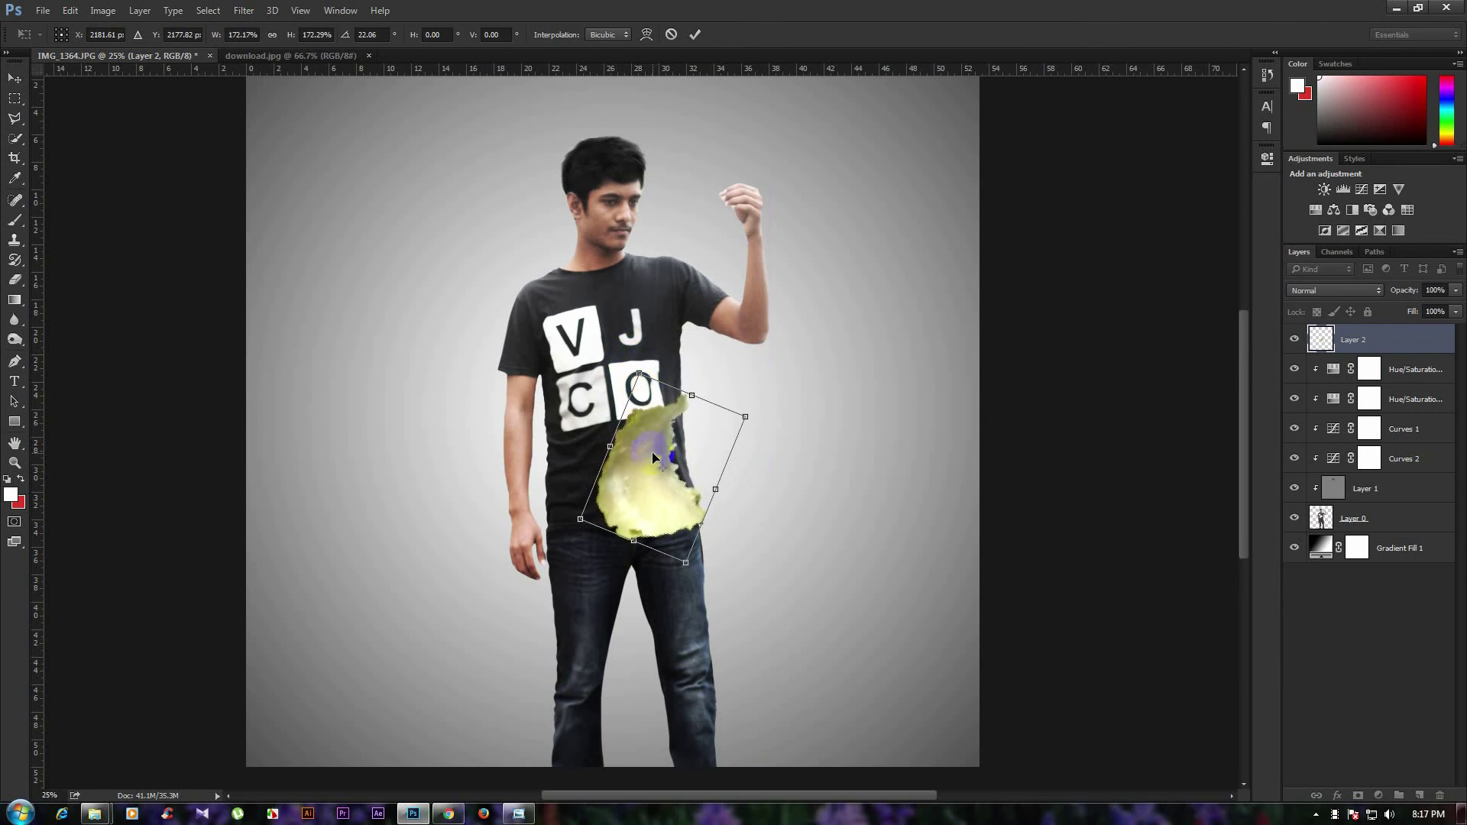
mouse_move(733, 525)
left_mouse_down()
mouse_move(759, 505)
mouse_move(770, 426)
left_mouse_up()
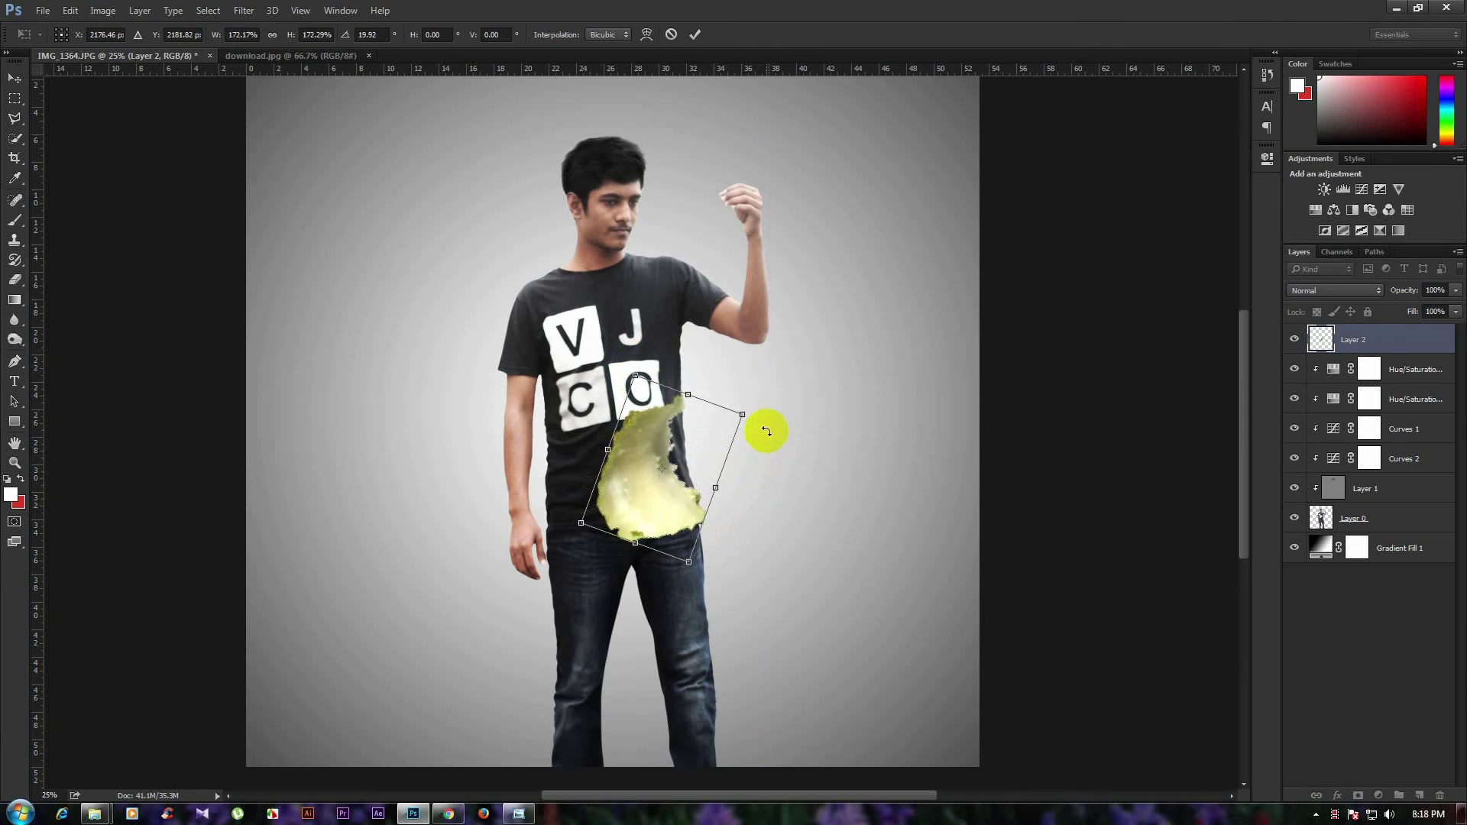
key("Return")
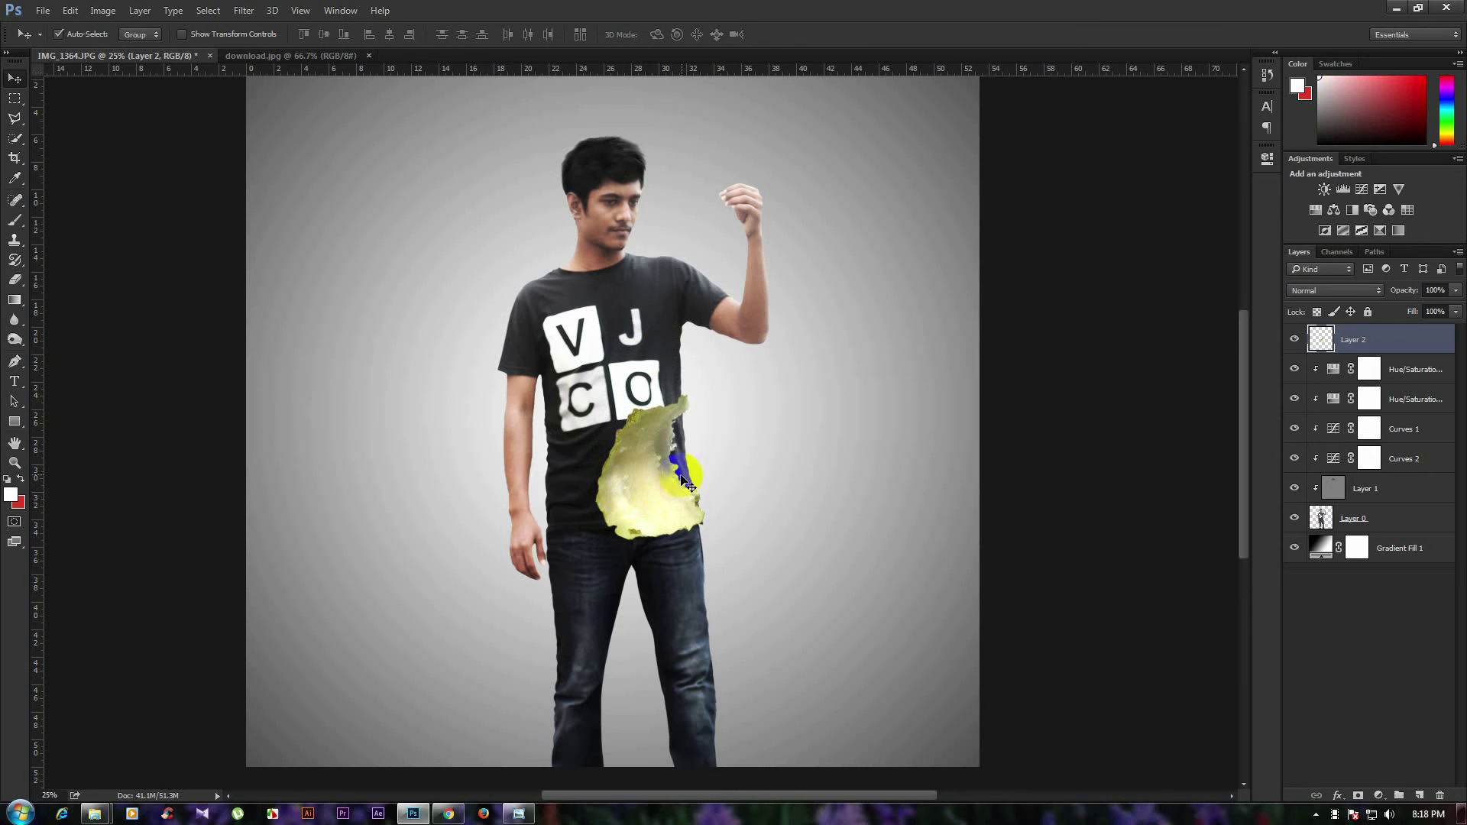
Add a layer mask to Layer 0 and choose the Brush tool with a soft round tip.
left_click(1376, 520)
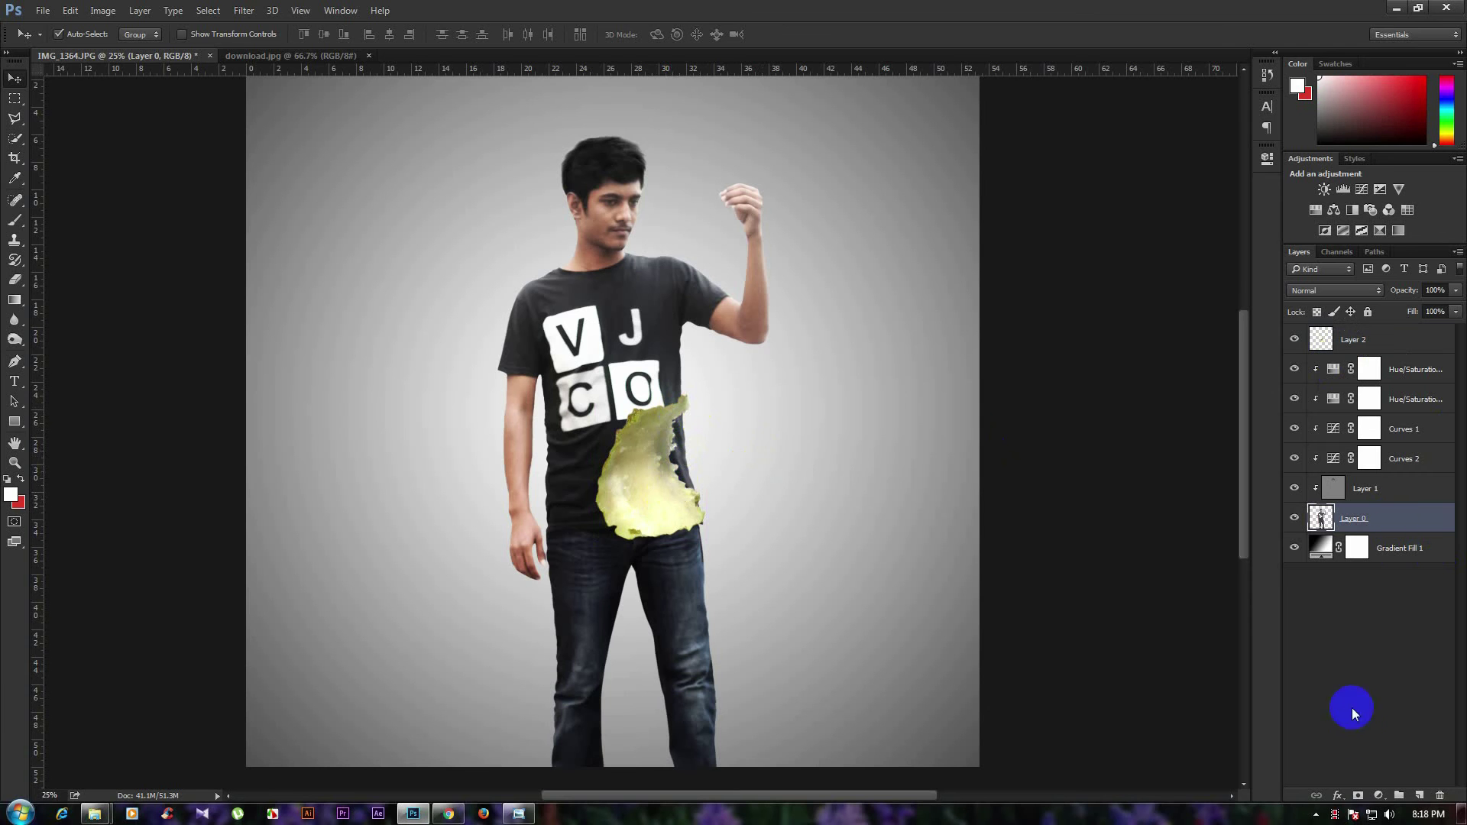
left_click(1358, 798)
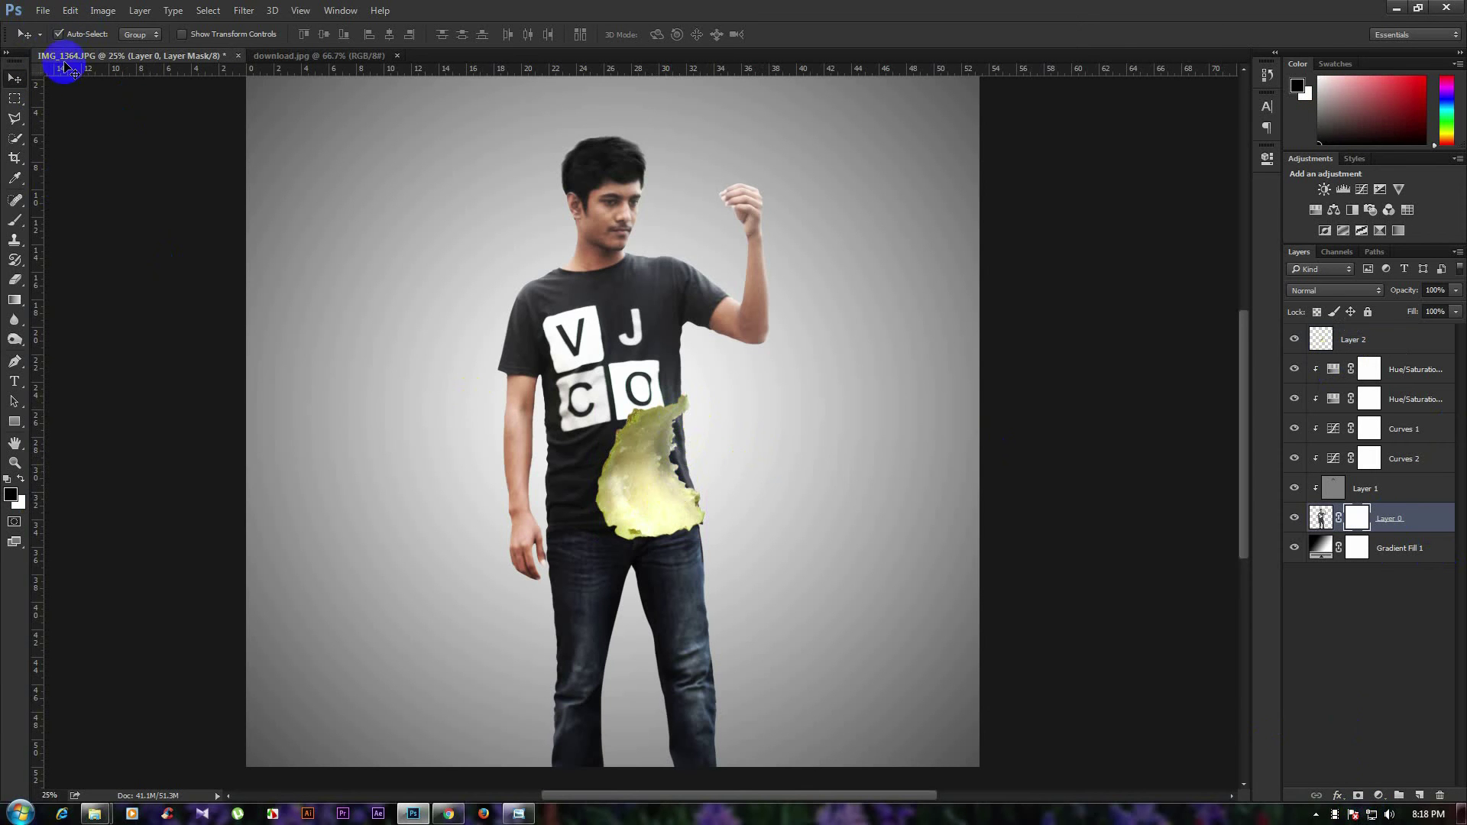
left_click(15, 139)
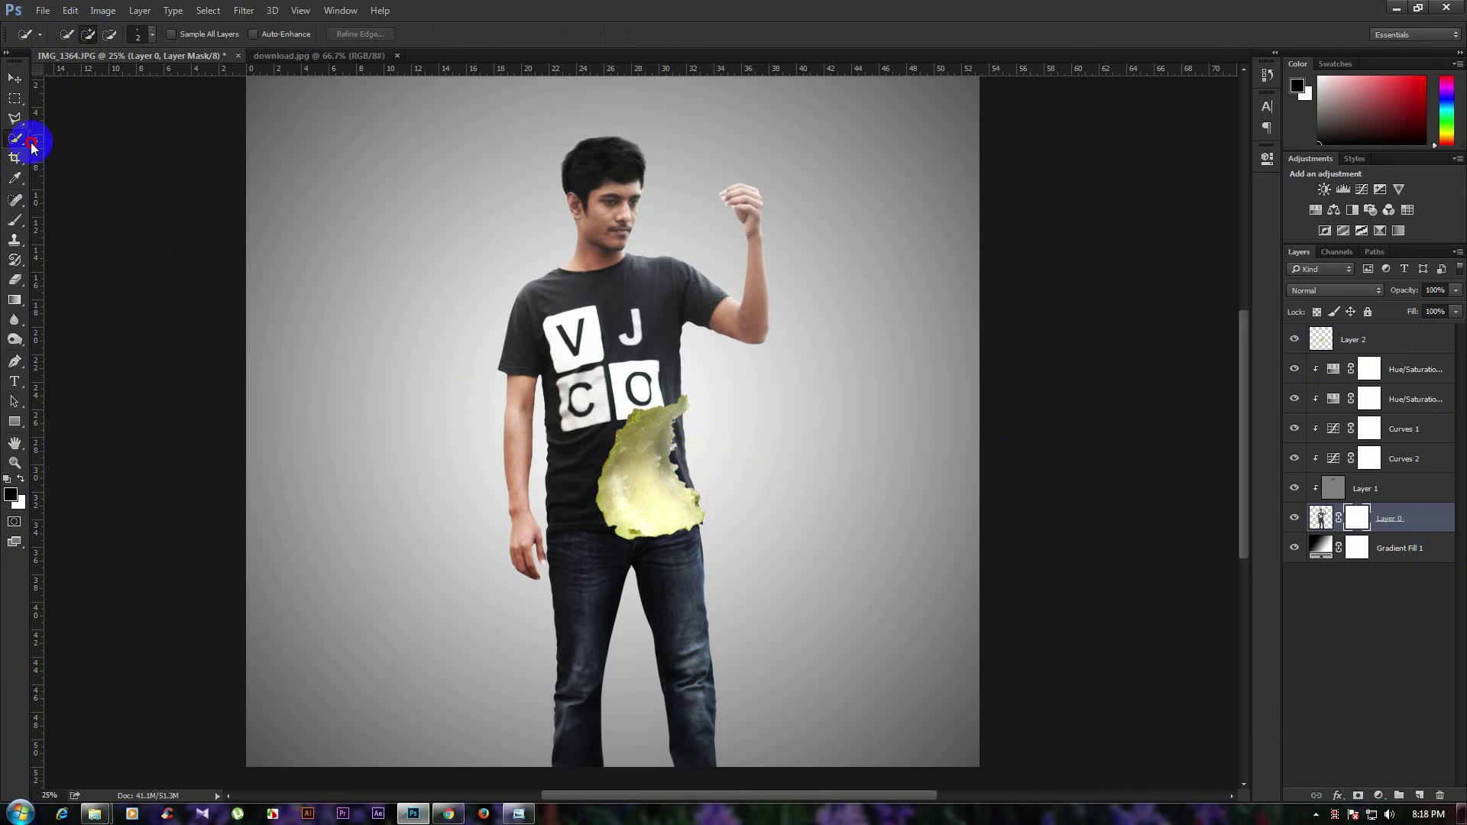
left_click(25, 34)
left_click(51, 191)
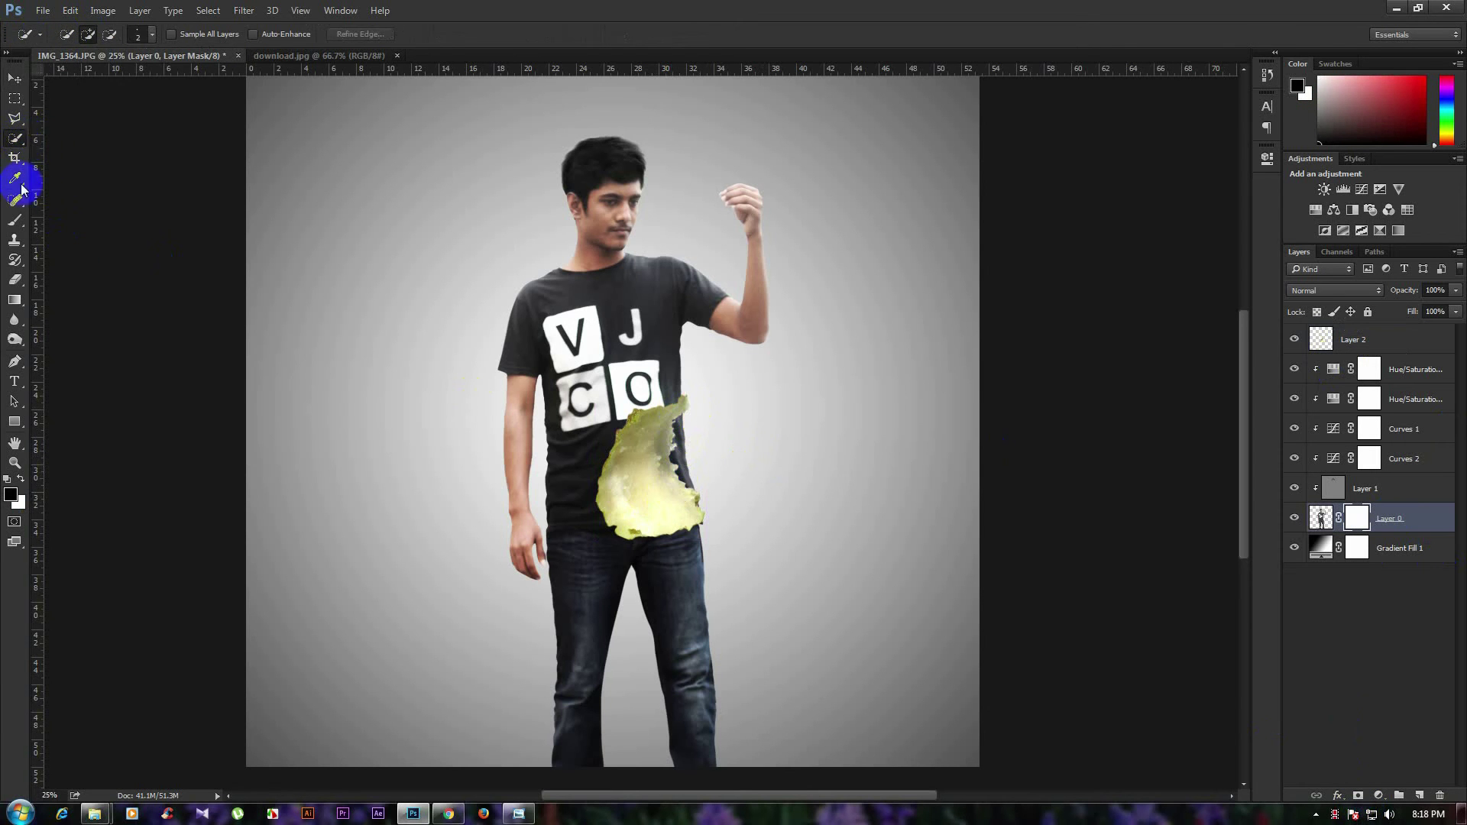
left_click(14, 220)
left_click(76, 37)
left_click(62, 207)
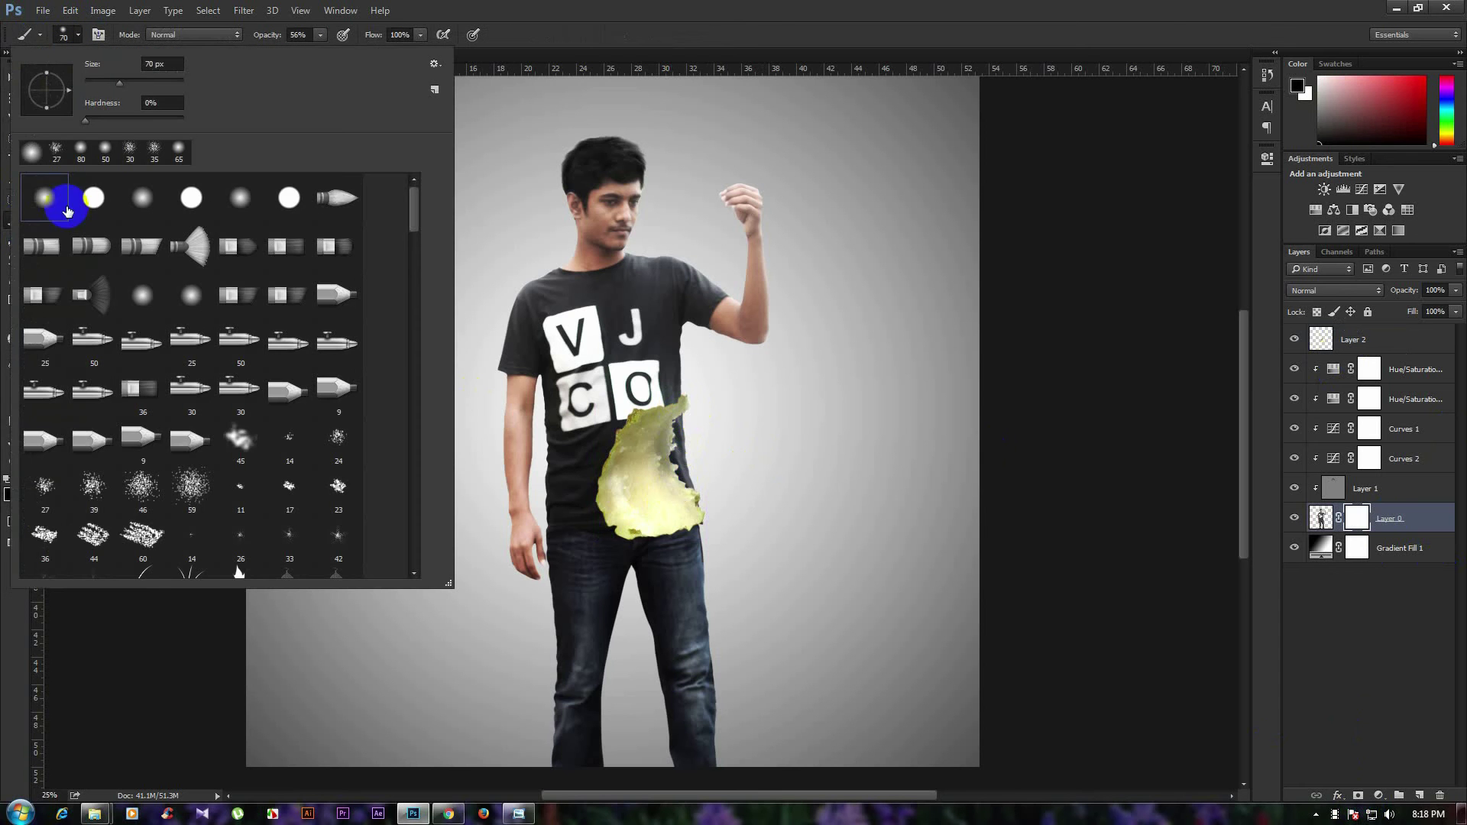
left_click(697, 433)
Paint black at 100% opacity on the mask to hide the man's side beside the bite.
key("bracketright")
key("bracketright")
key("bracketright")
left_click_drag(697, 434, 684, 459)
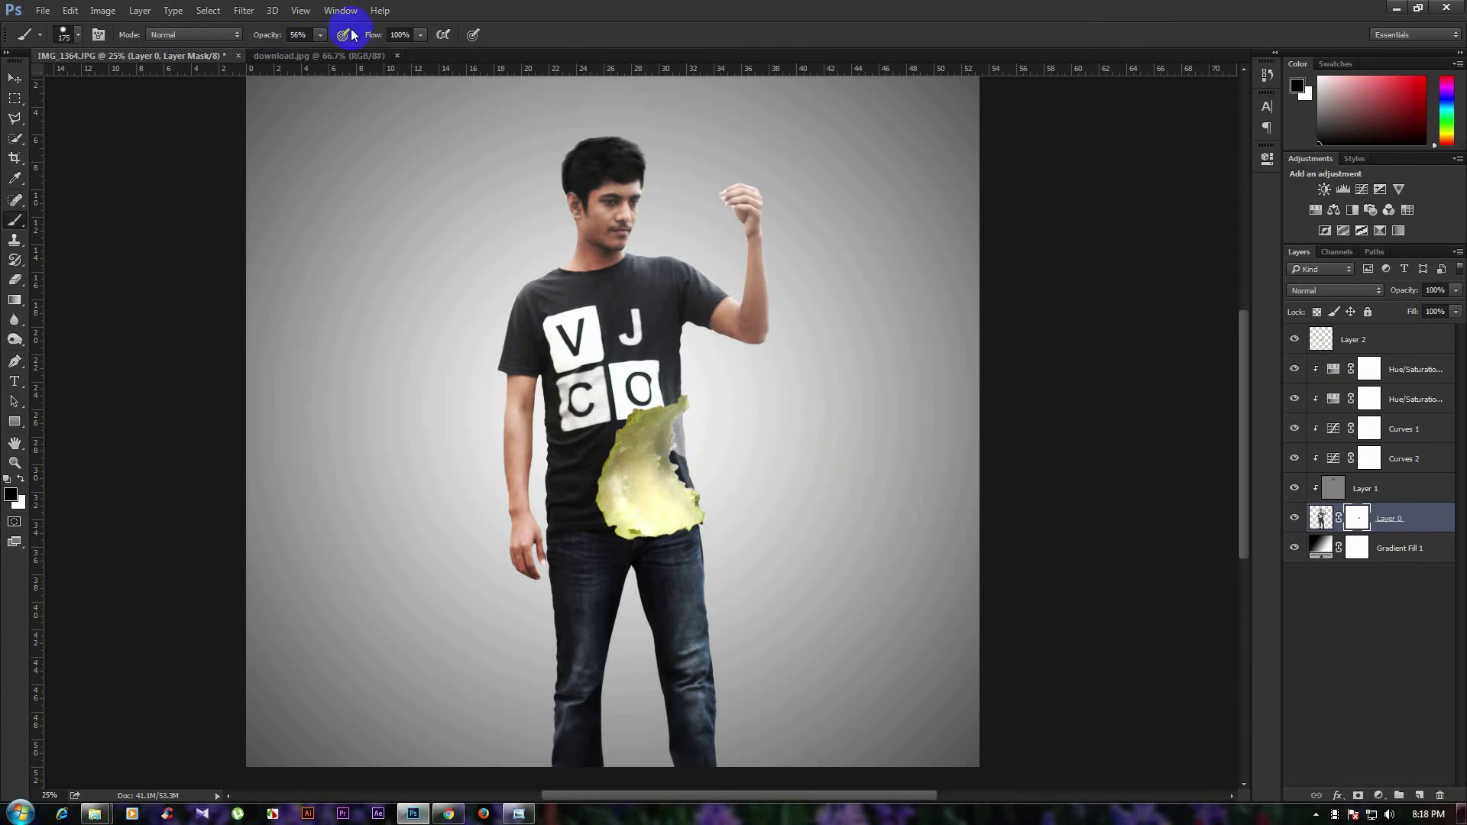
left_click_drag(320, 42, 468, 46)
left_click_drag(694, 429, 685, 433)
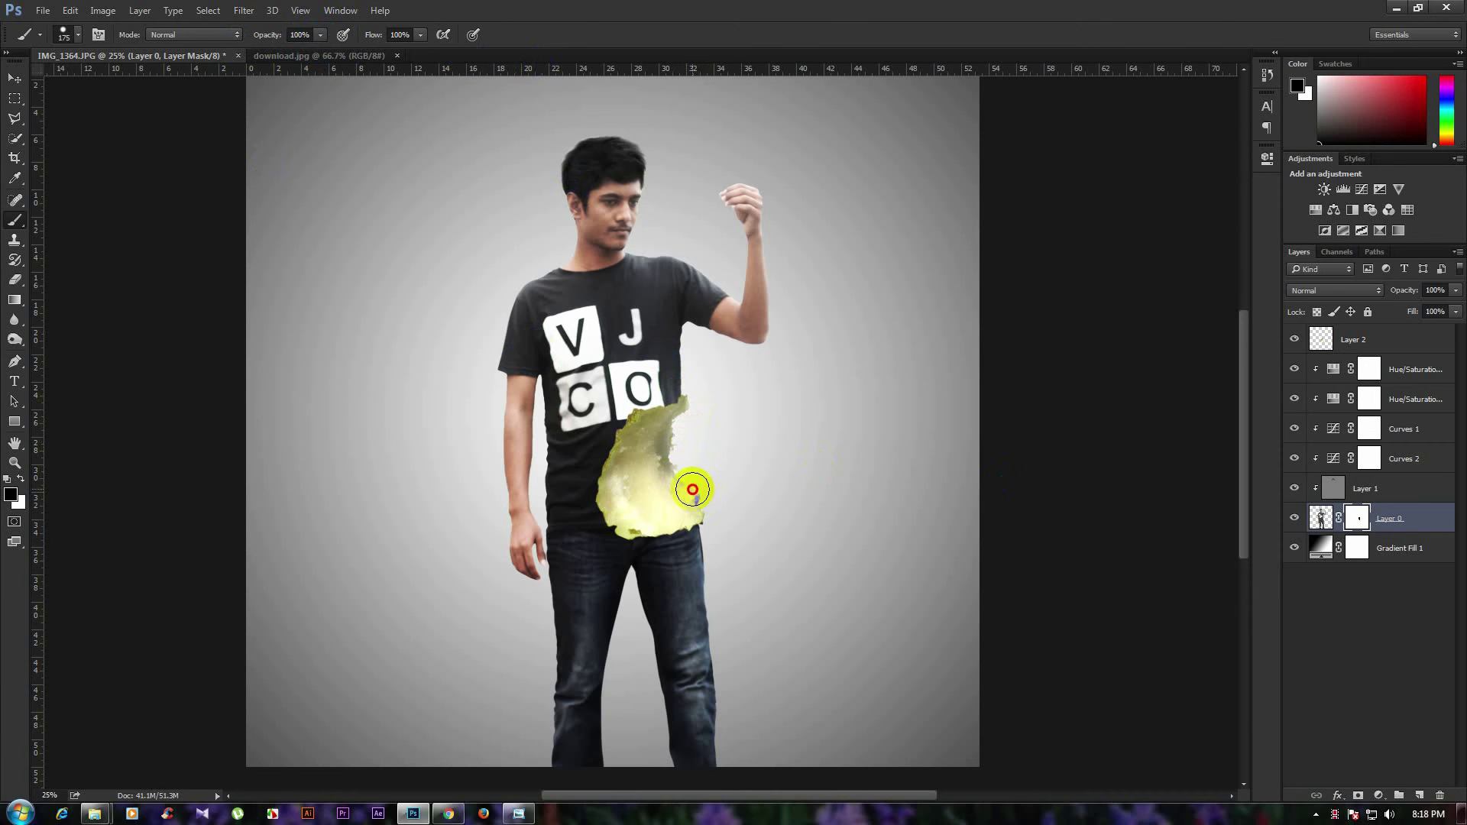
Scale the pear piece on Layer 2 down slightly with Free Transform.
left_click(14, 77)
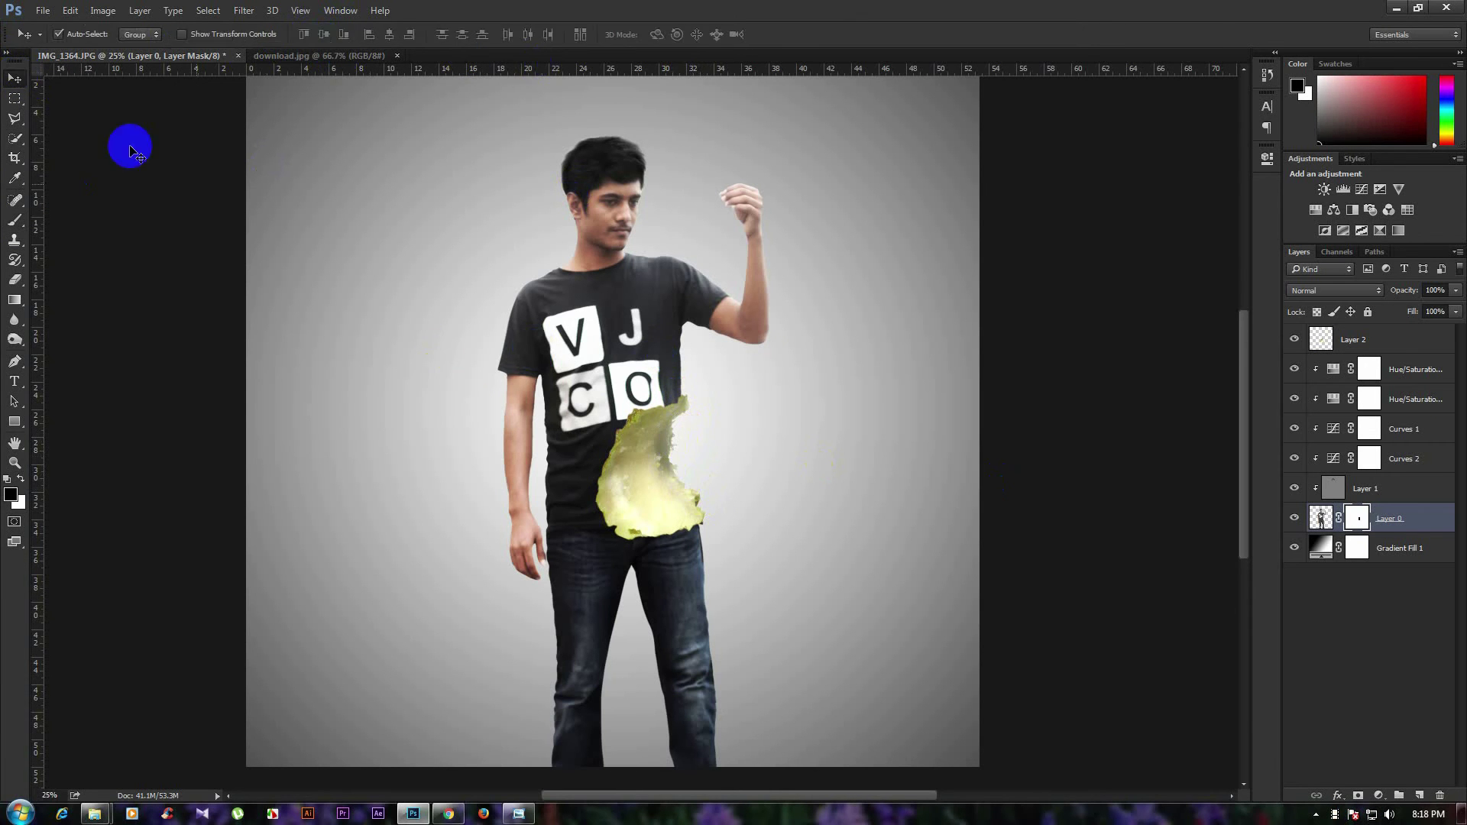
left_click(1347, 339)
key("ctrl+t")
left_click_drag(705, 395, 697, 394)
Commit the resize, then scale the belly pear piece to about 104% and nudge it left.
key("Return")
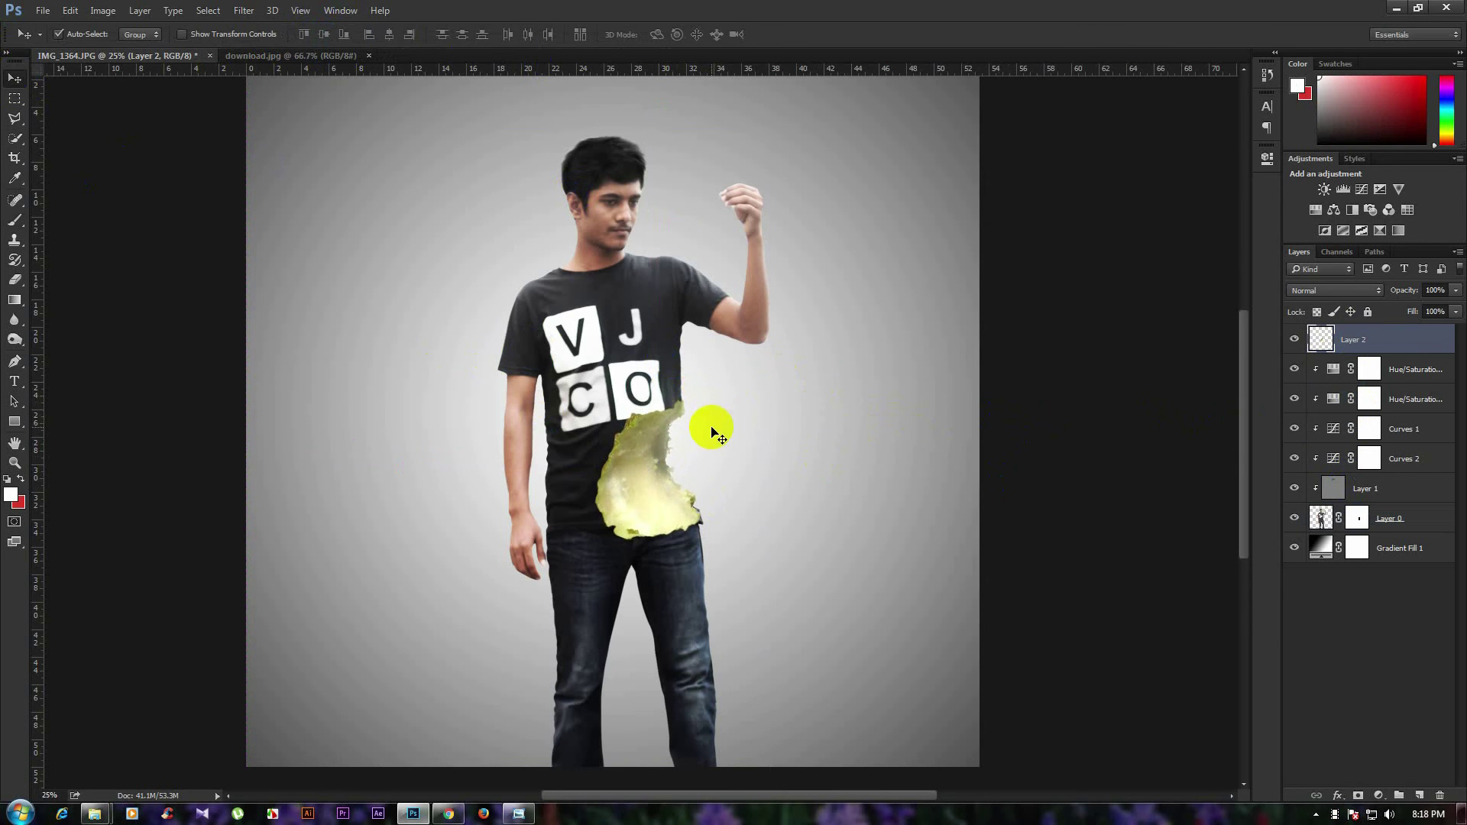
scroll(658, 458, "up", 1)
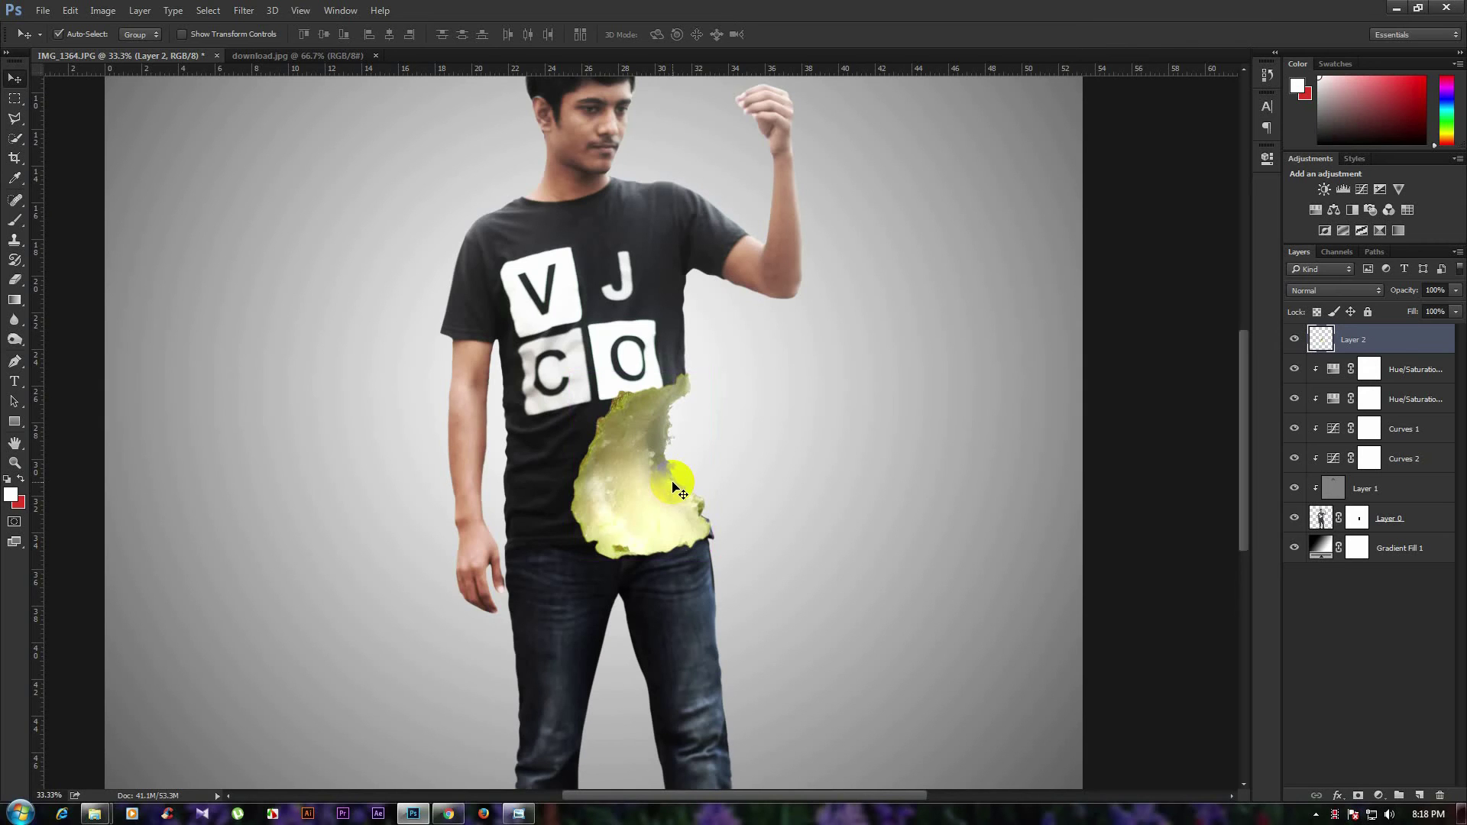
scroll(669, 501, "up", 1)
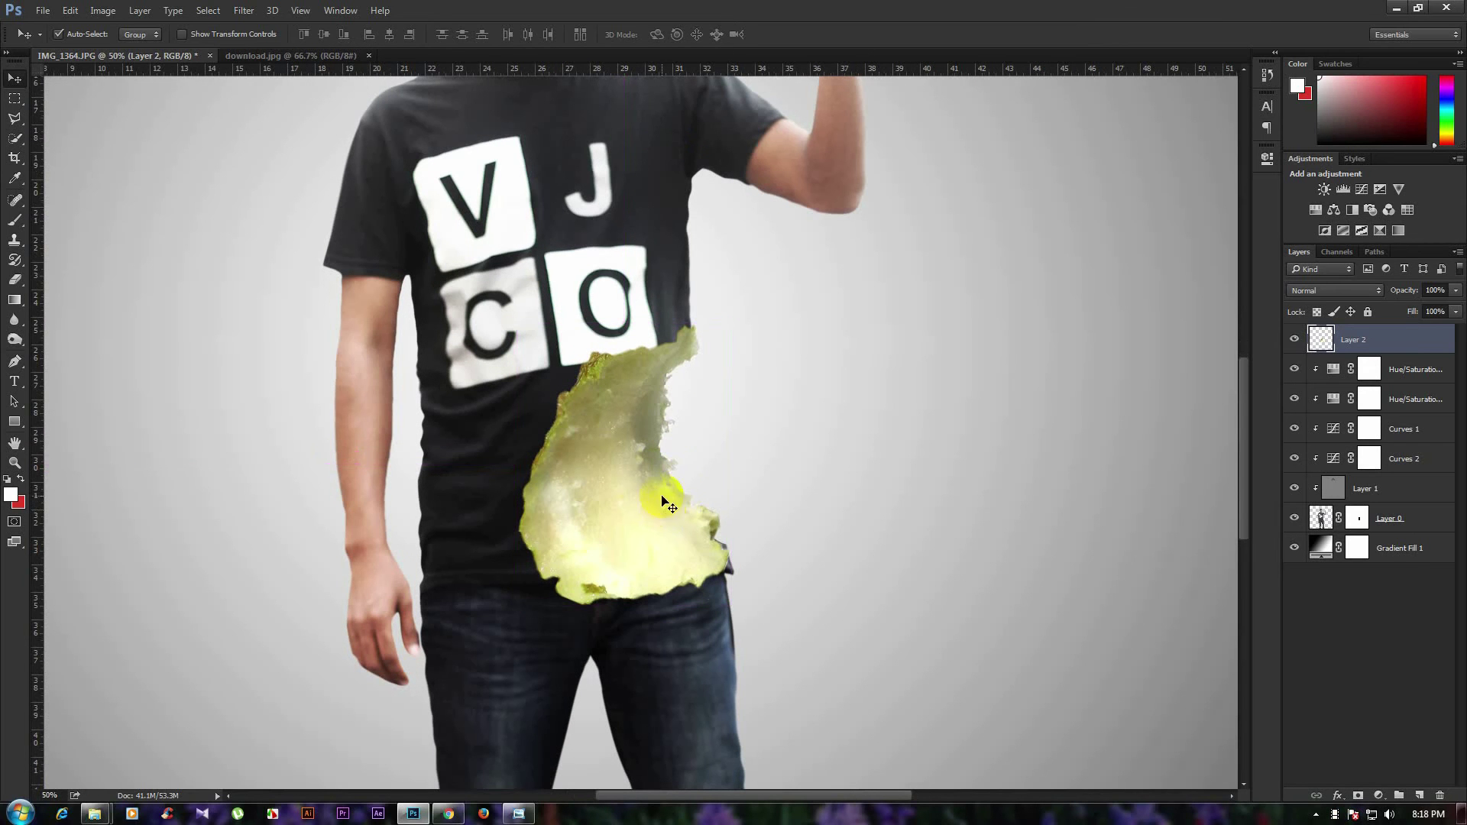
key("ctrl+t")
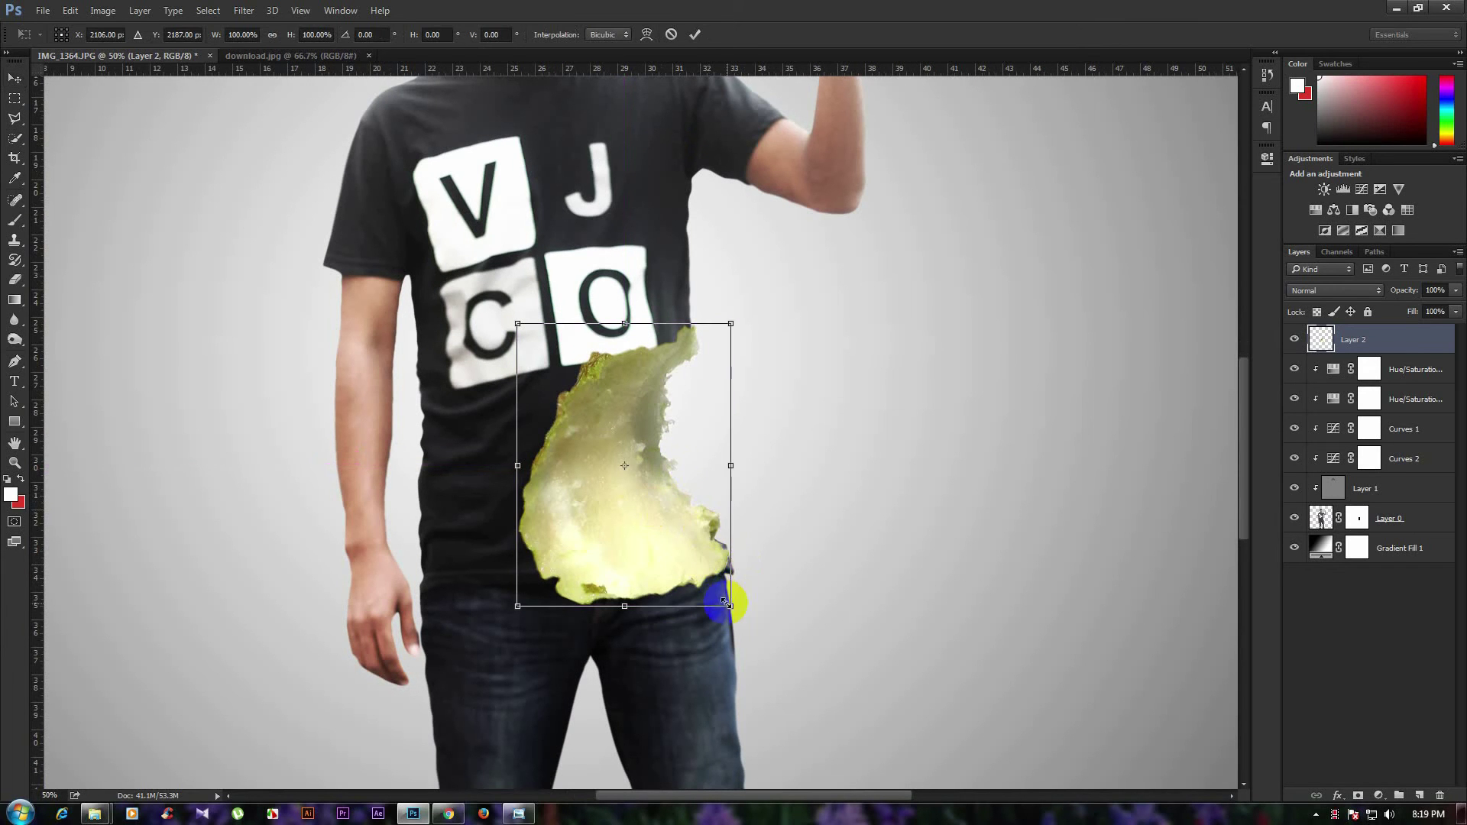
left_click_drag(726, 604, 740, 618)
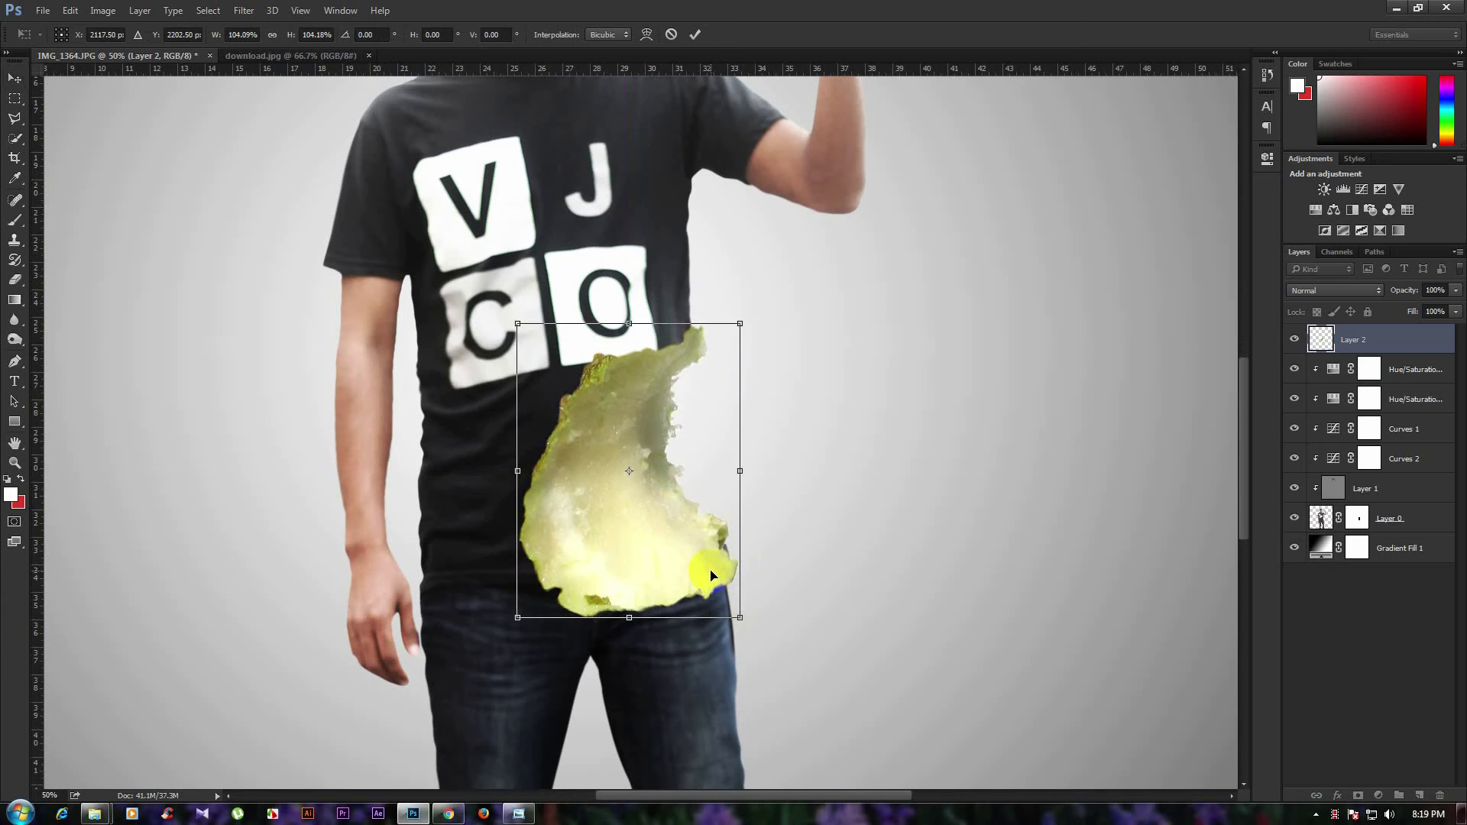
key("shift+Left")
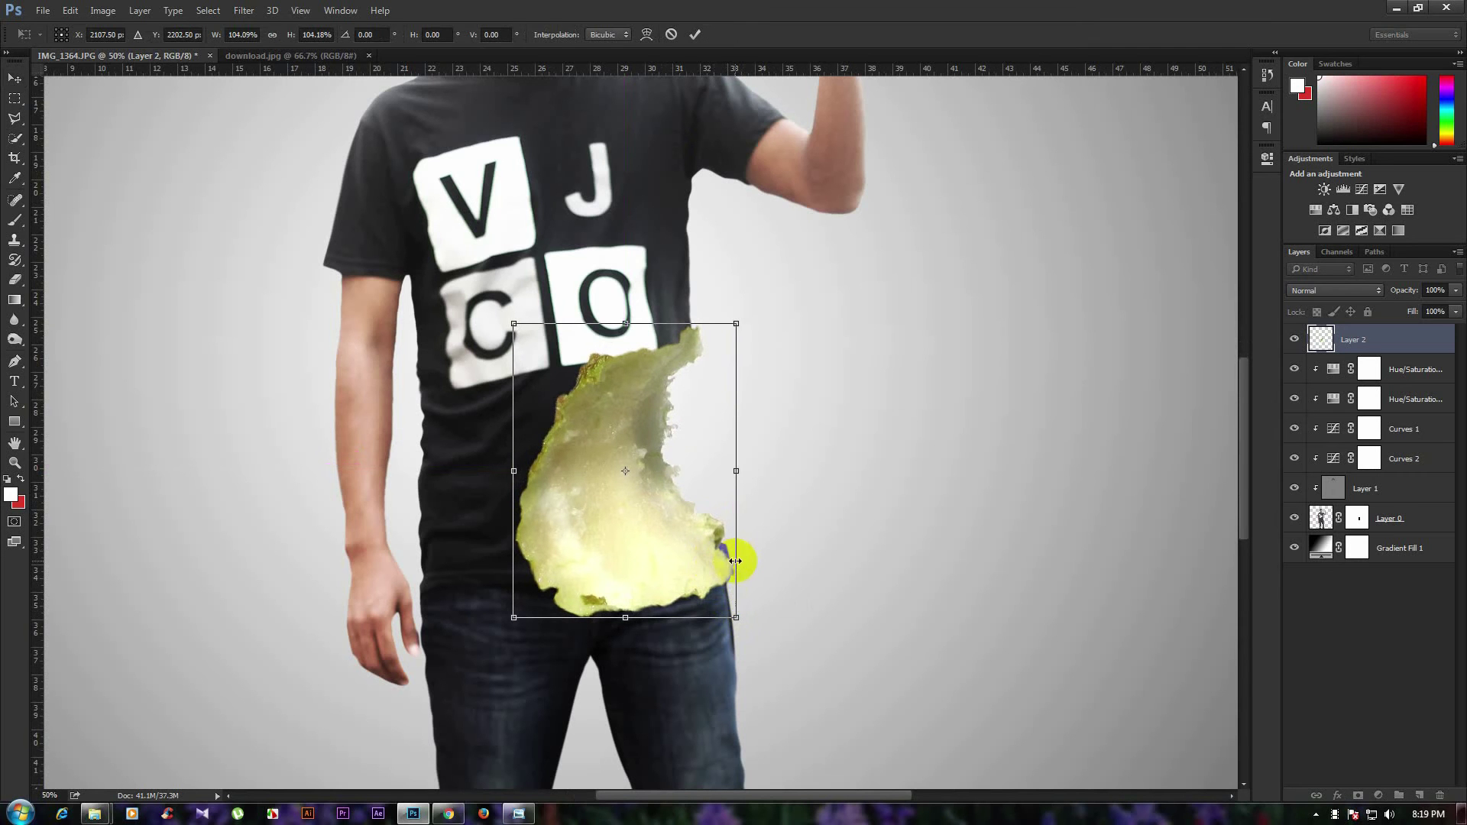
key("Return")
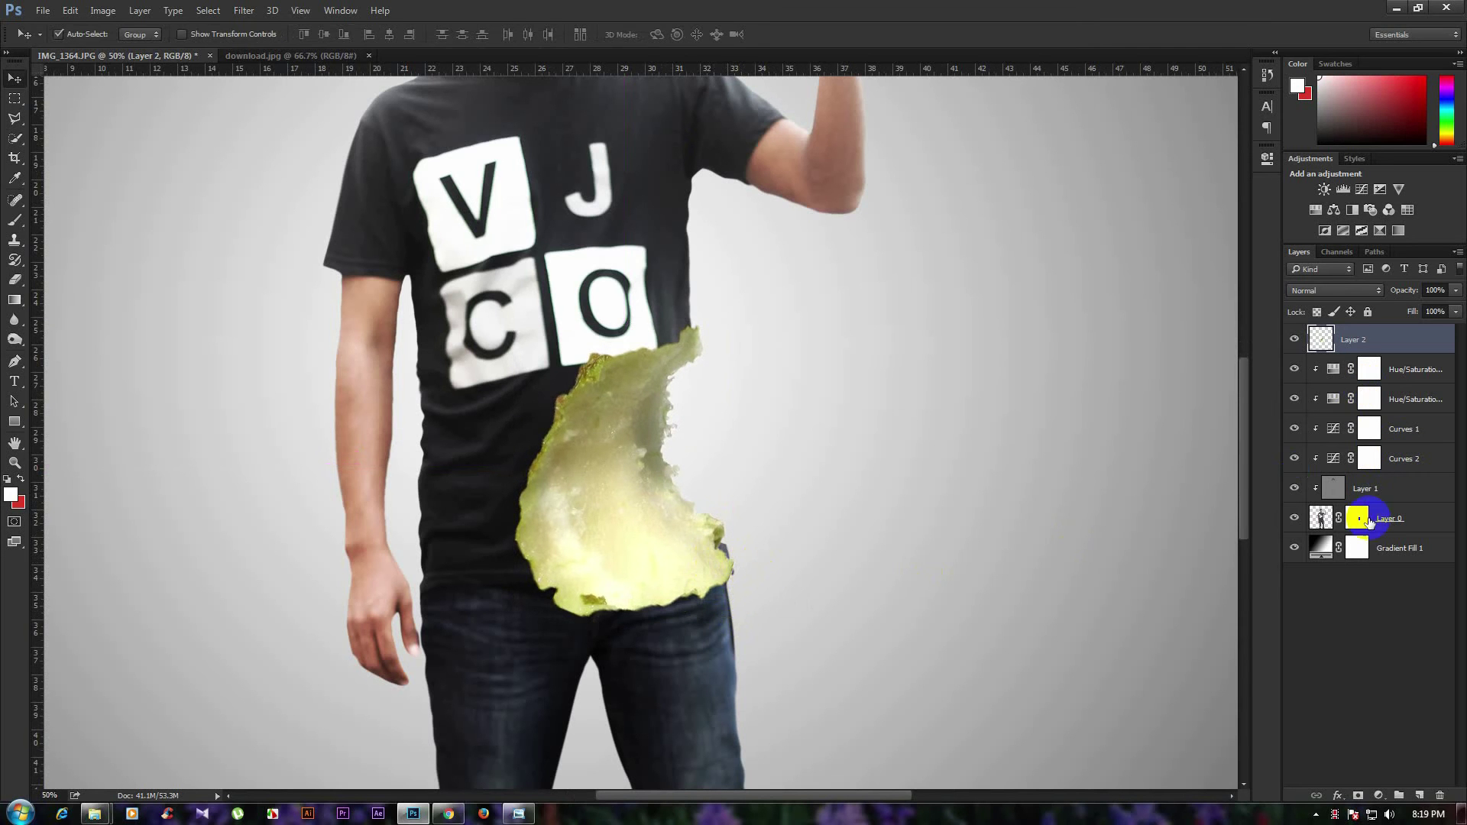
Prepare the man's mask with default black/white colours, then view the full image and select Layer 1.
left_click(1358, 518)
key("d")
left_click(16, 222)
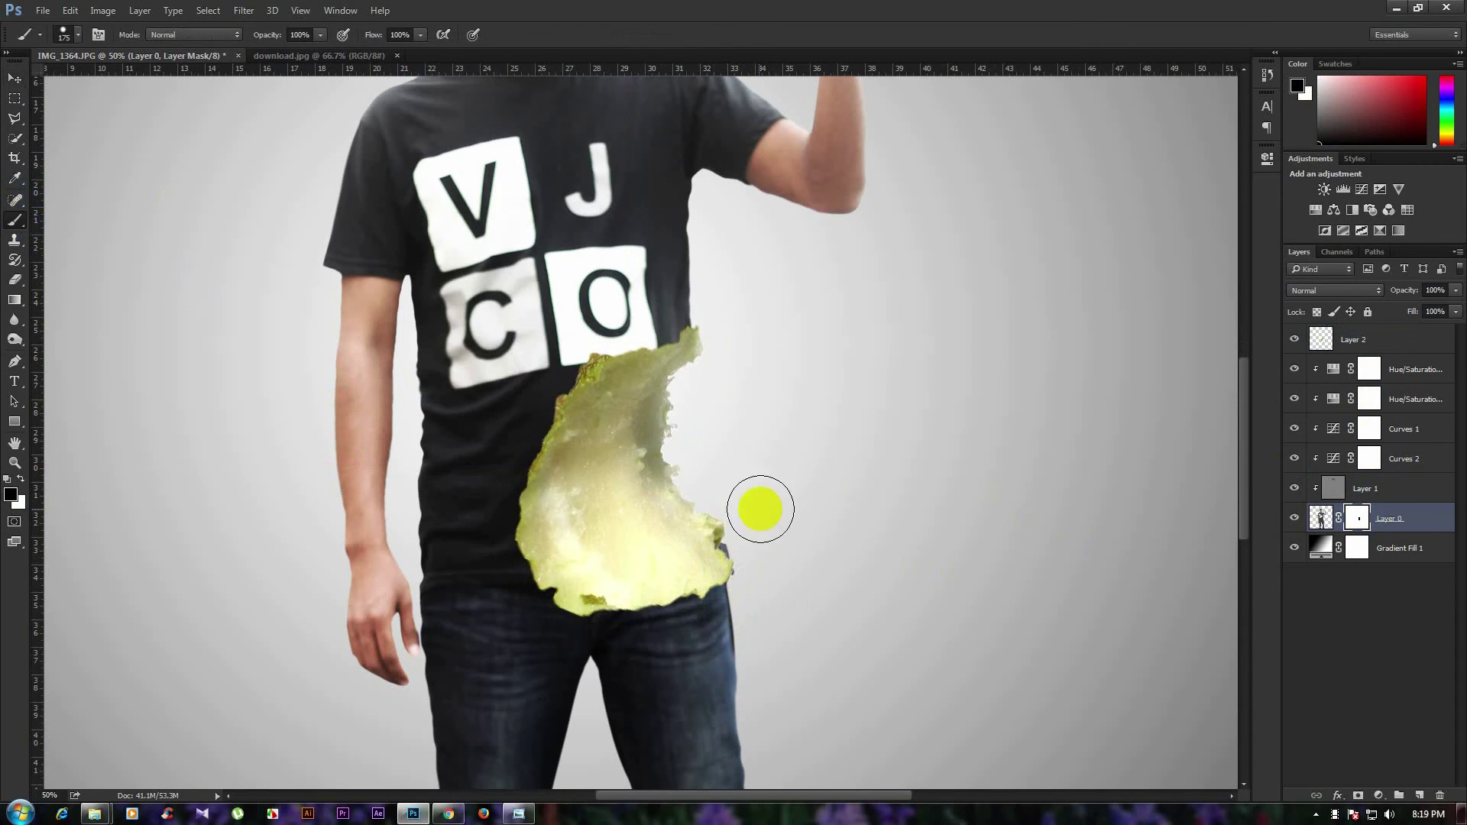
left_click(708, 524, "ctrl+alt")
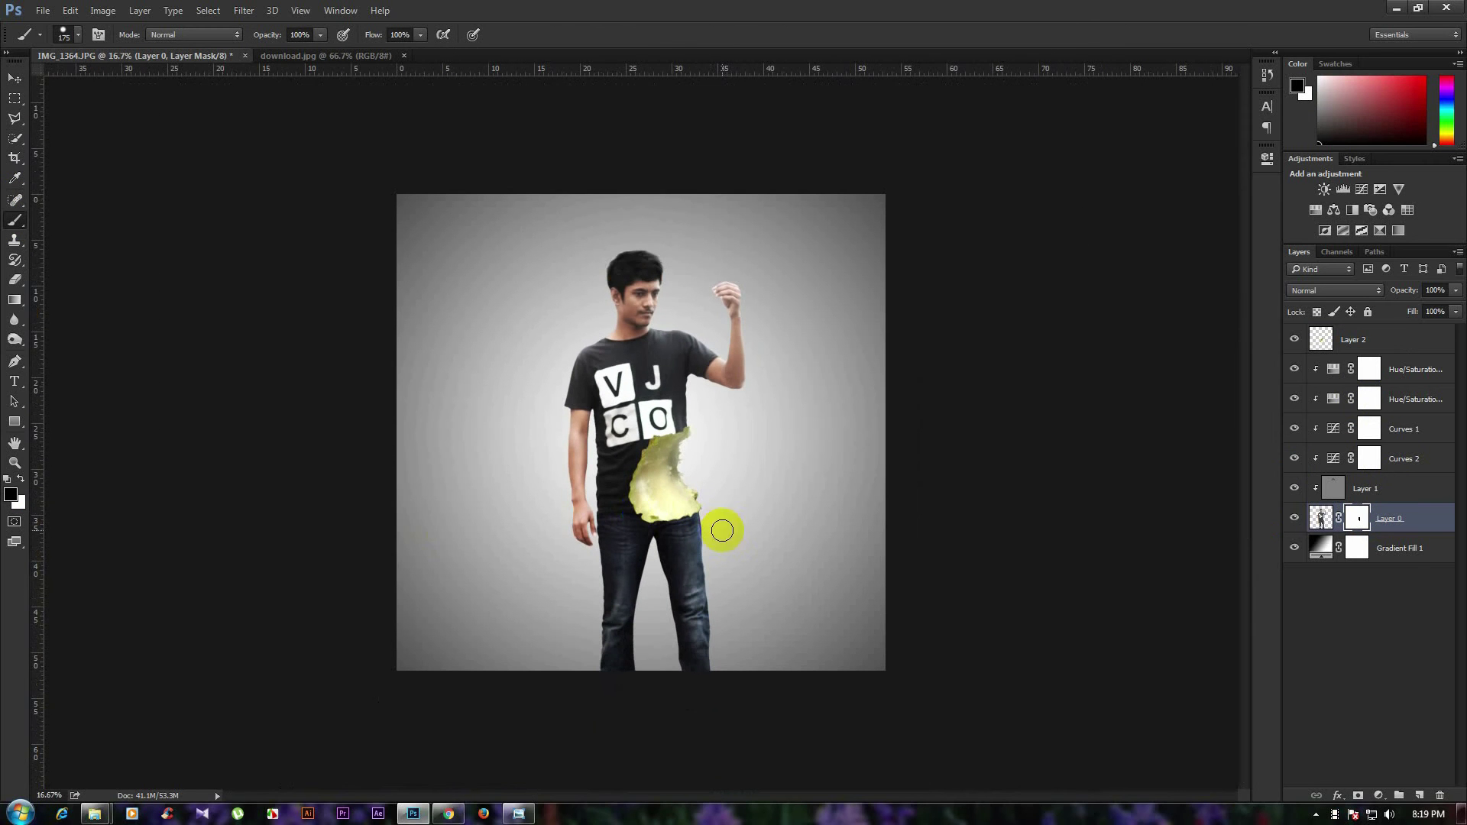
left_click(15, 79)
key("ctrl+plus")
left_click_drag(674, 413, 675, 504)
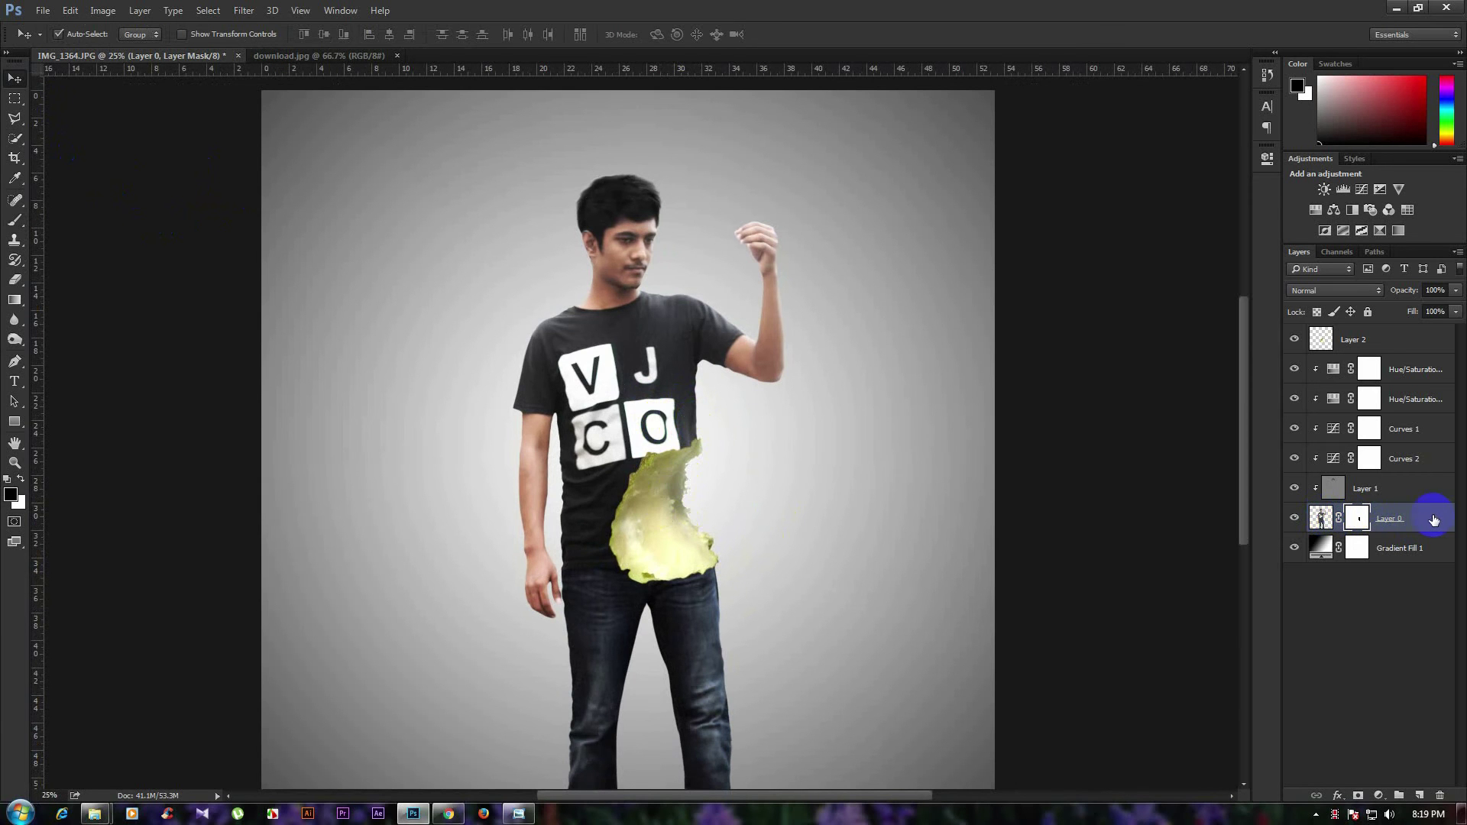
left_click(1366, 489)
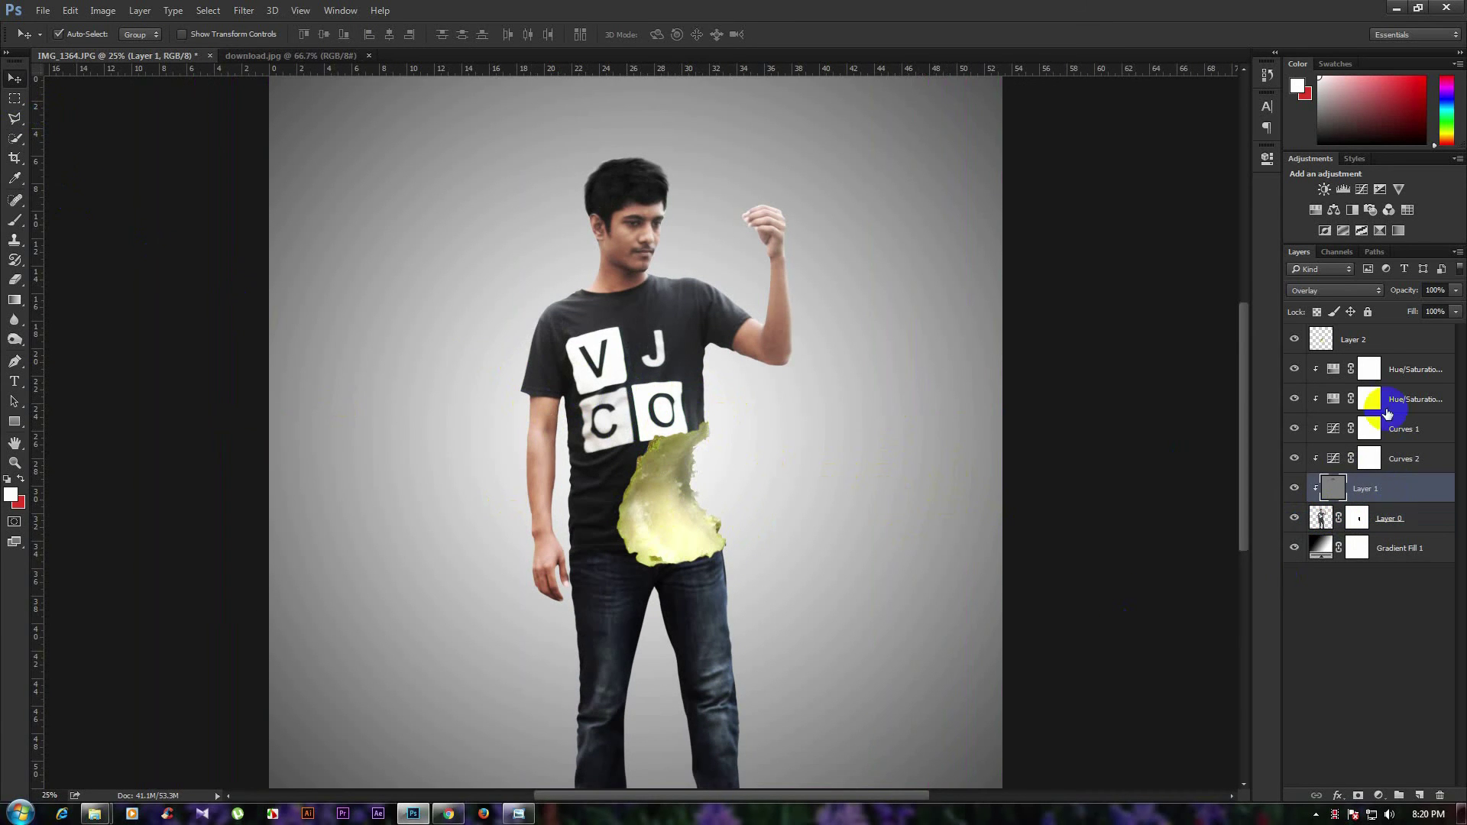
Duplicate Layer 2, move the copy to the shirt's left side, and scale it to about 62%.
left_click(1321, 338)
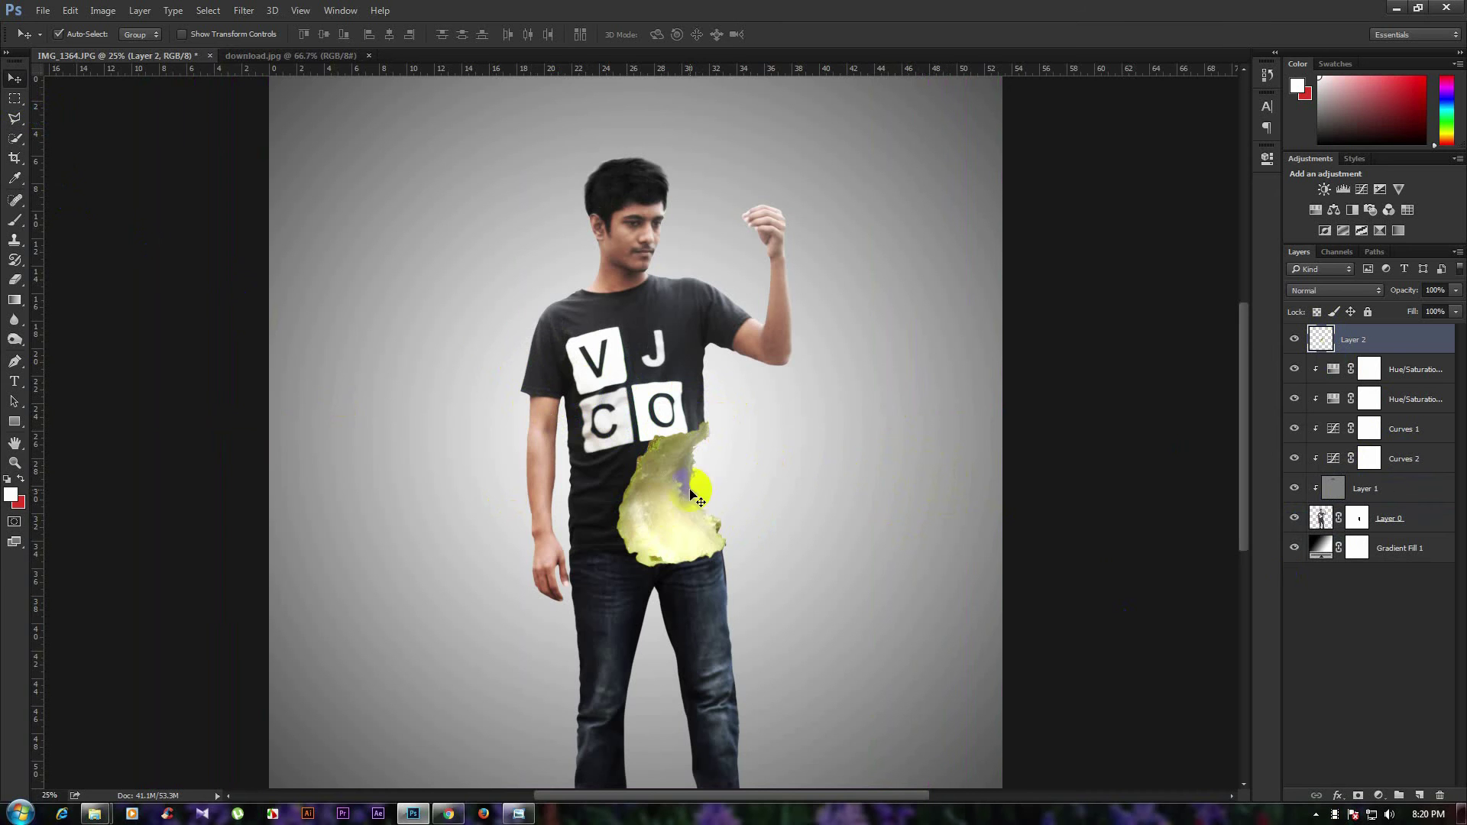
key("ctrl+j")
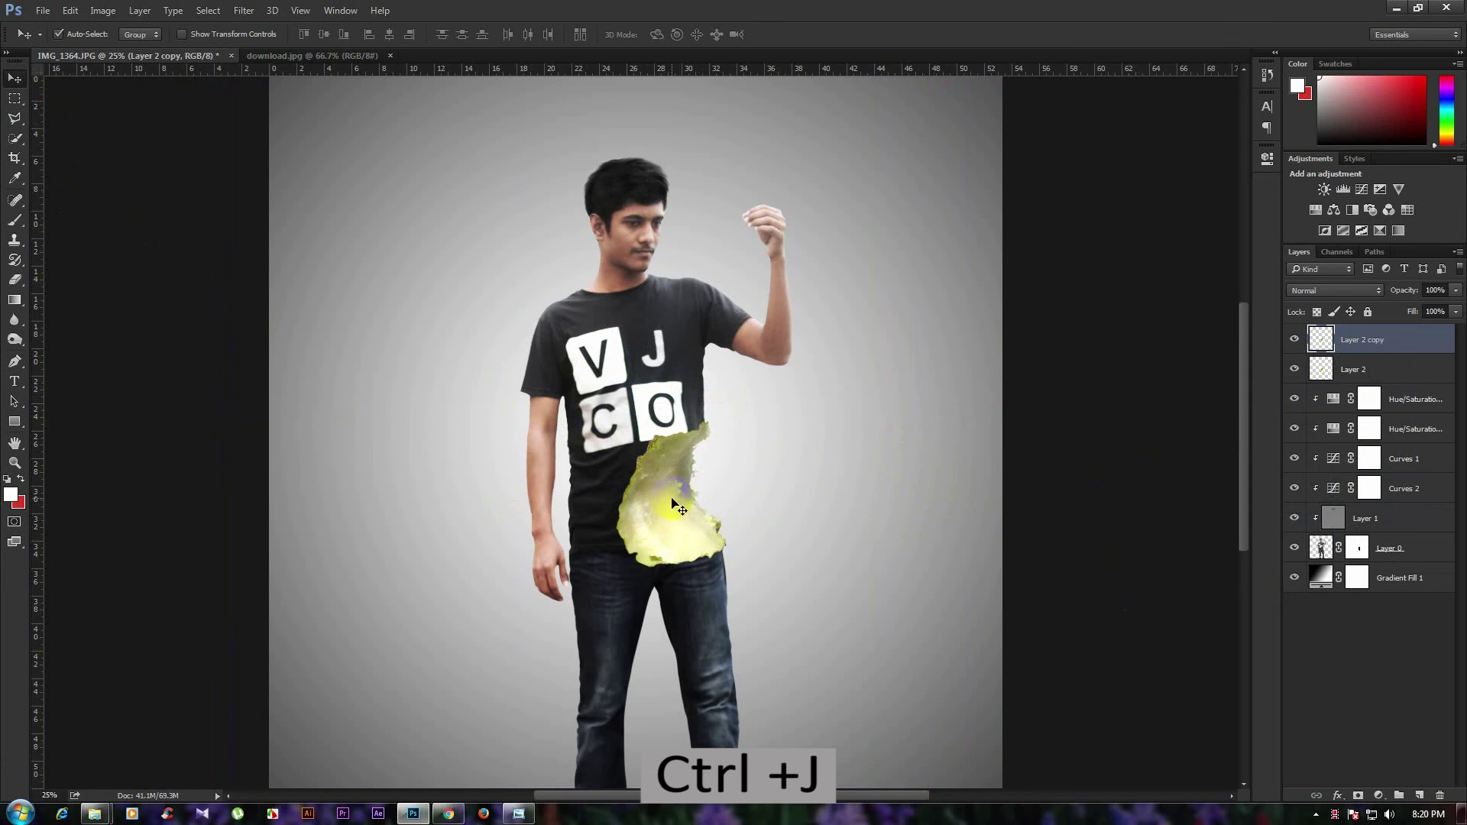
left_click_drag(673, 503, 592, 428)
key("ctrl+t")
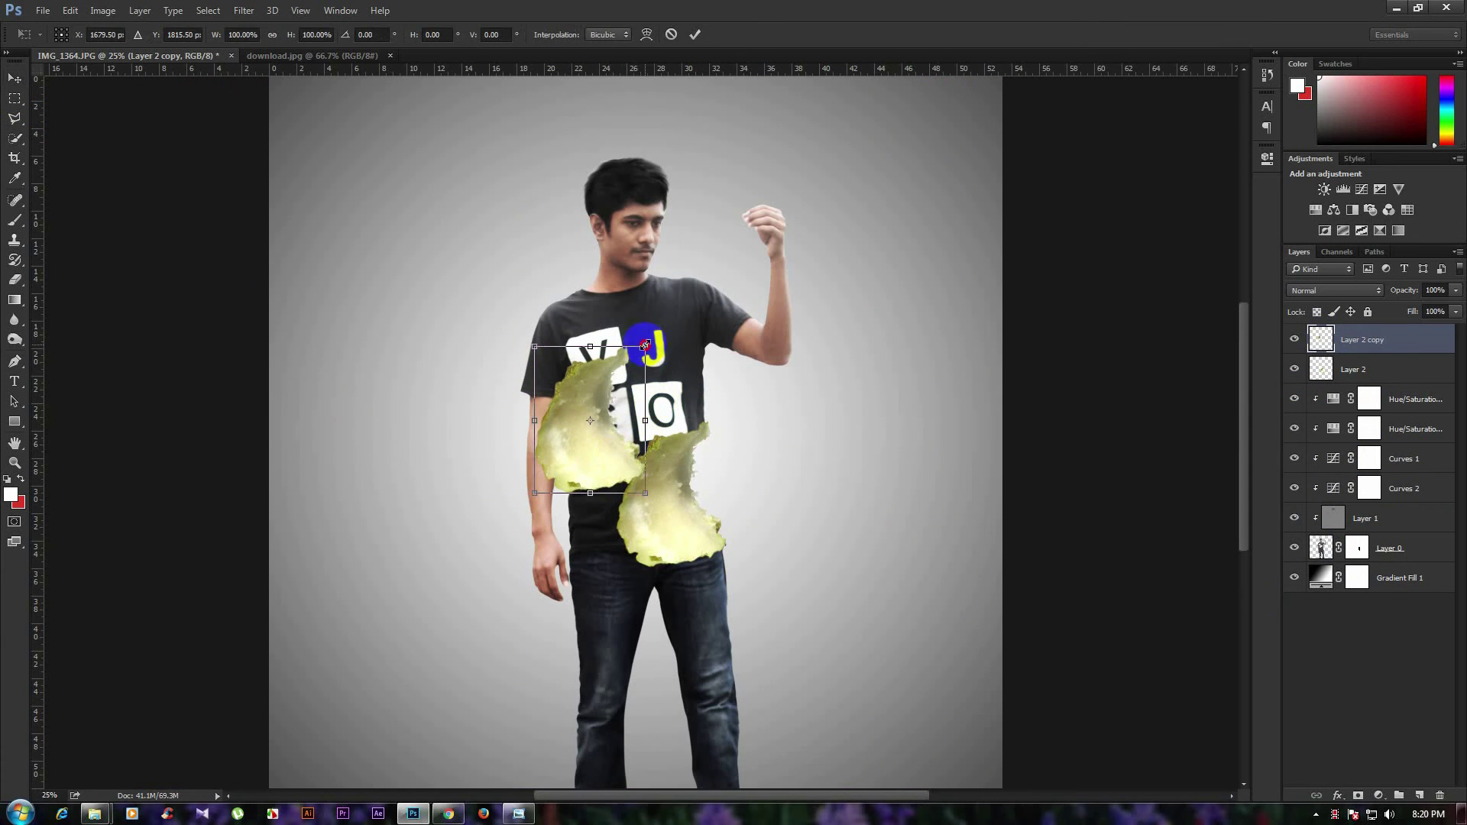
left_click_drag(645, 346, 624, 375)
Flip the copy horizontally, tilt it about 12 degrees, and settle it on the shirt's left.
right_click(591, 413)
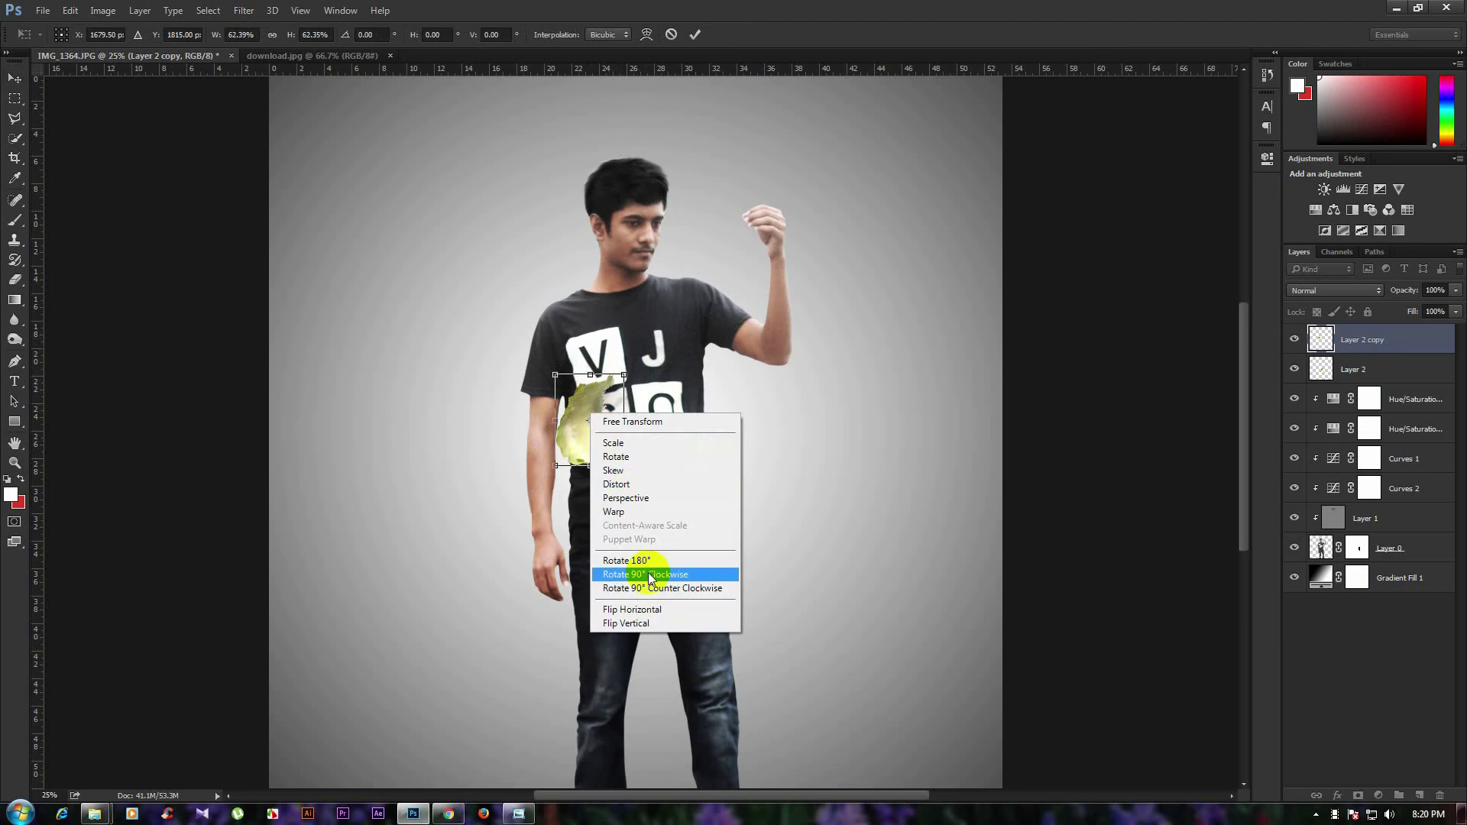
left_click(632, 609)
mouse_move(611, 409)
left_mouse_down()
mouse_move(617, 437)
mouse_move(614, 423)
left_mouse_up()
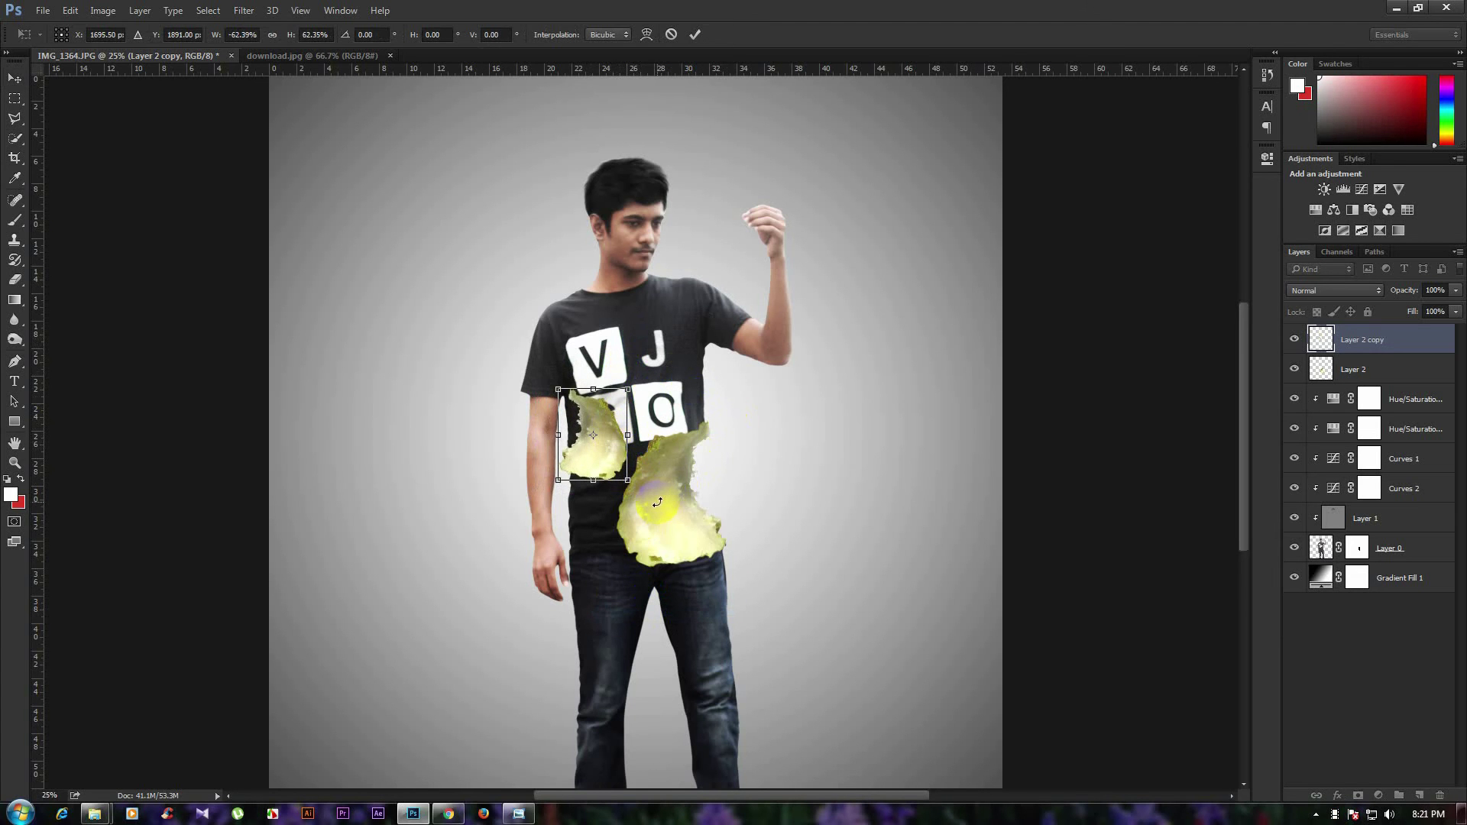
key("Return")
scroll(604, 447, "up", 1)
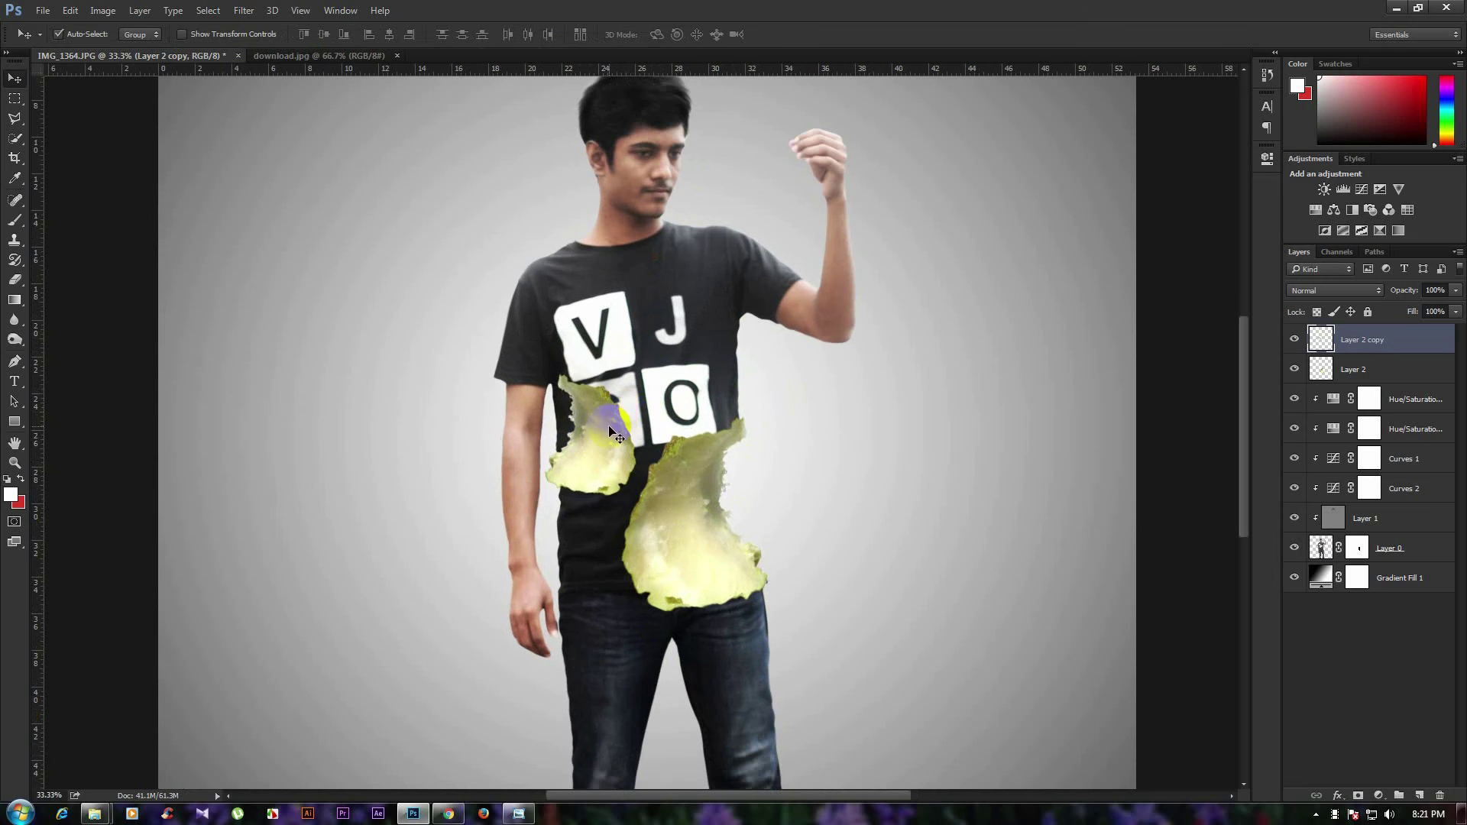
key("ctrl+t")
left_click_drag(659, 386, 655, 330)
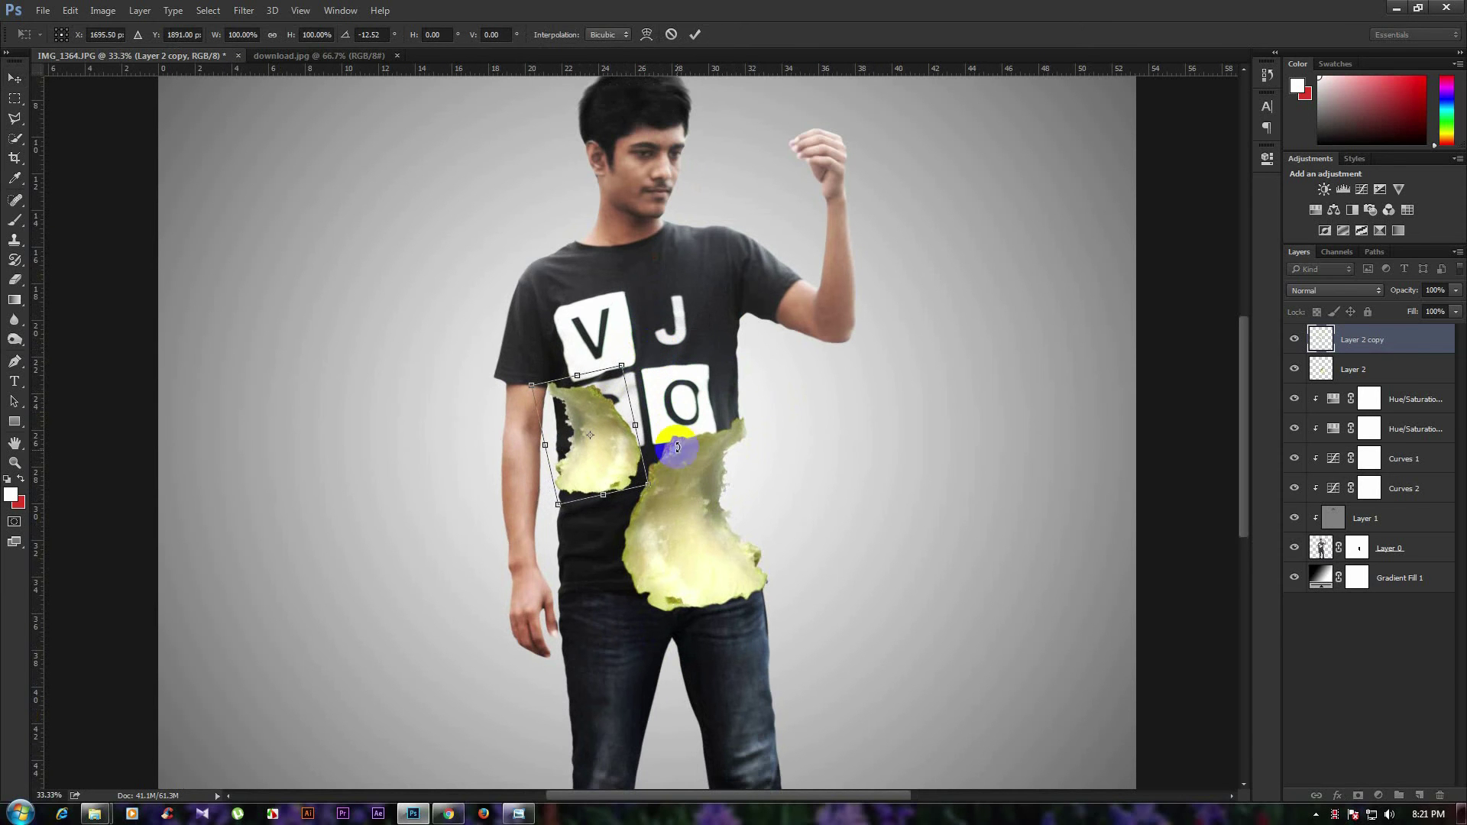
key("Return")
left_click_drag(627, 457, 605, 482)
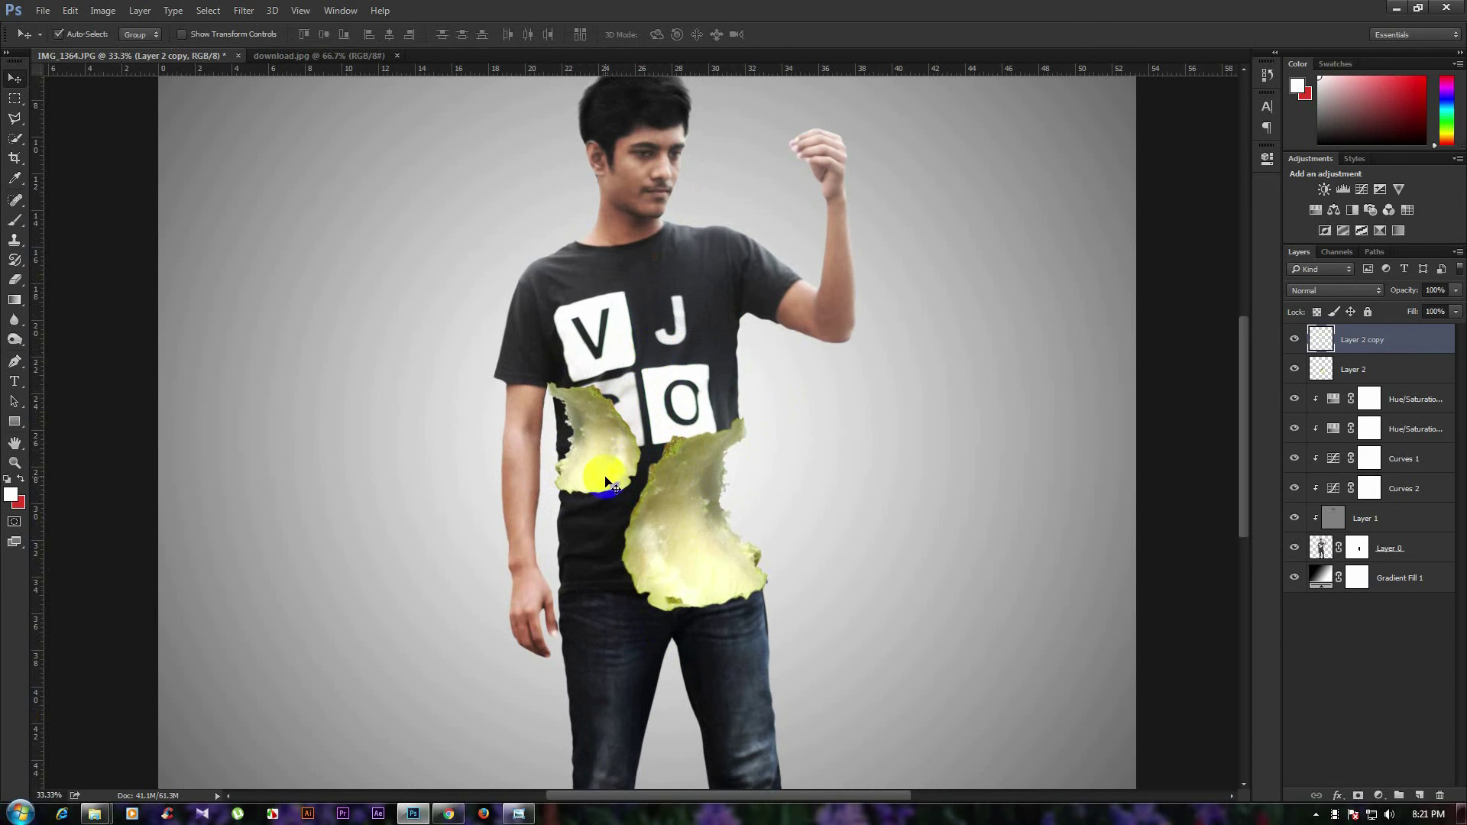
Paint black on Layer 0's mask to hide the torso edge beside the small pear piece.
left_click(927, 382)
left_click(1357, 548)
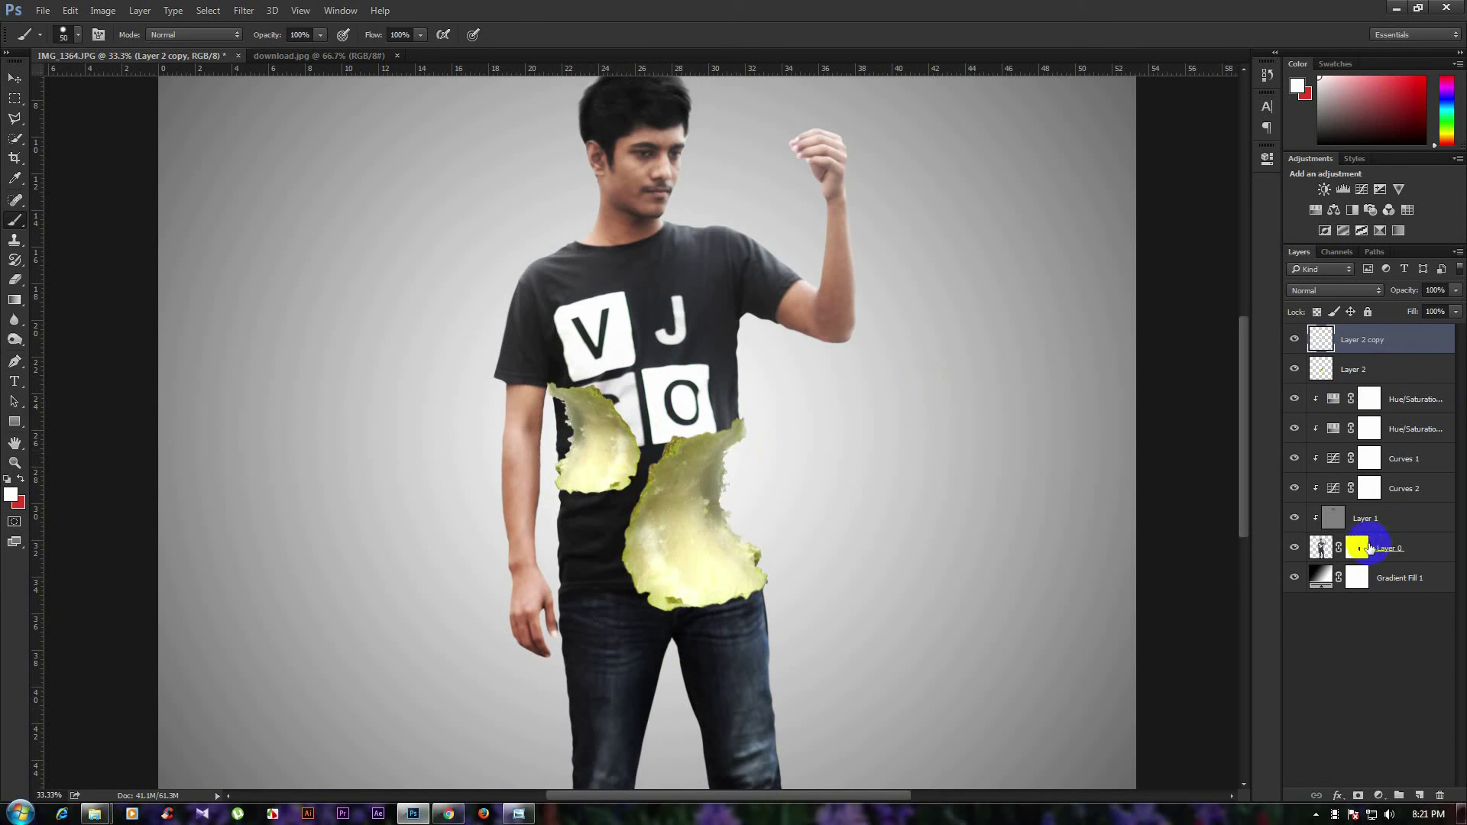
key("b")
key("d")
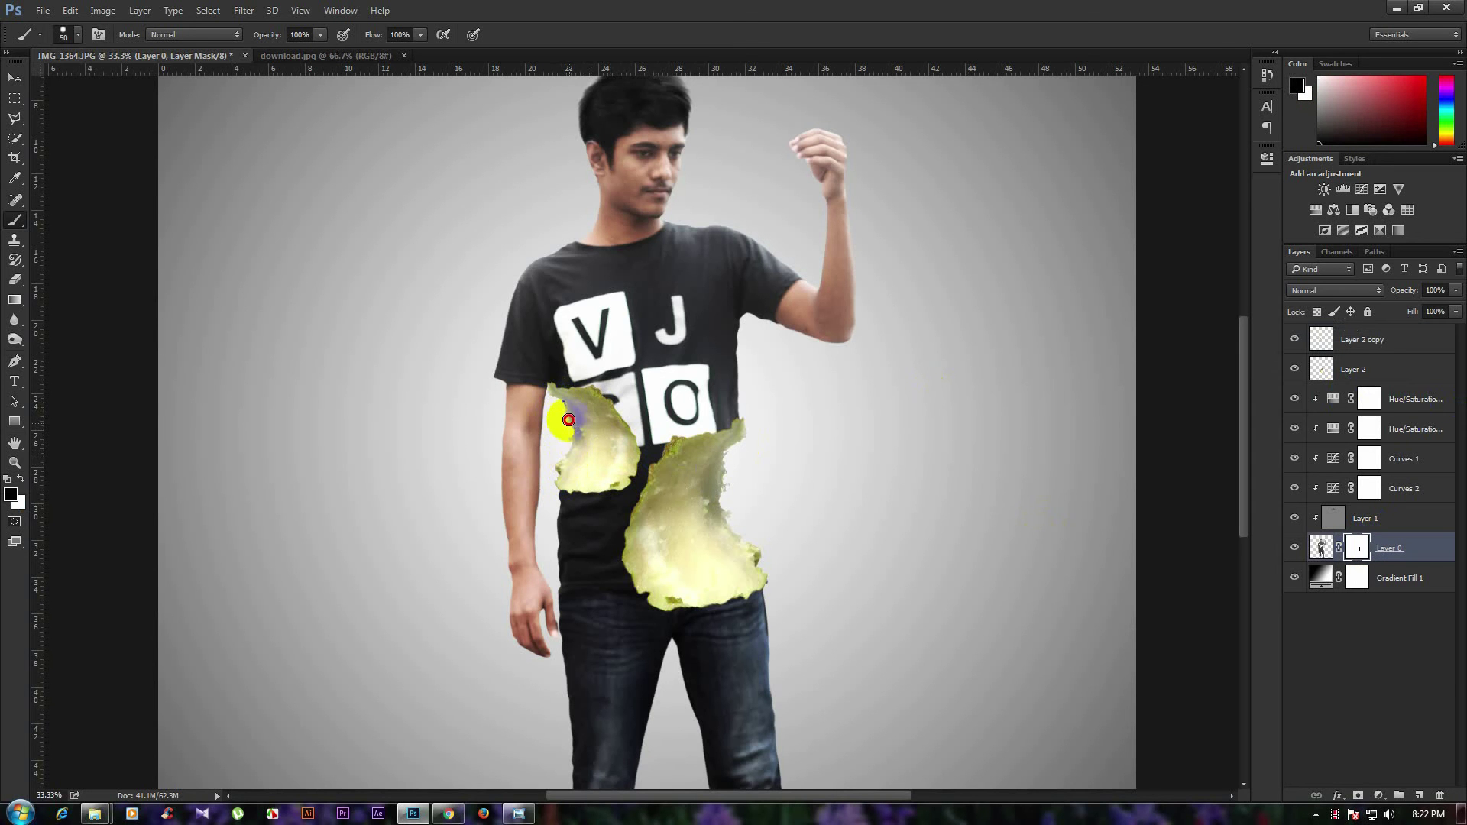
left_click_drag(565, 413, 615, 466)
scroll(612, 459, "down", 1)
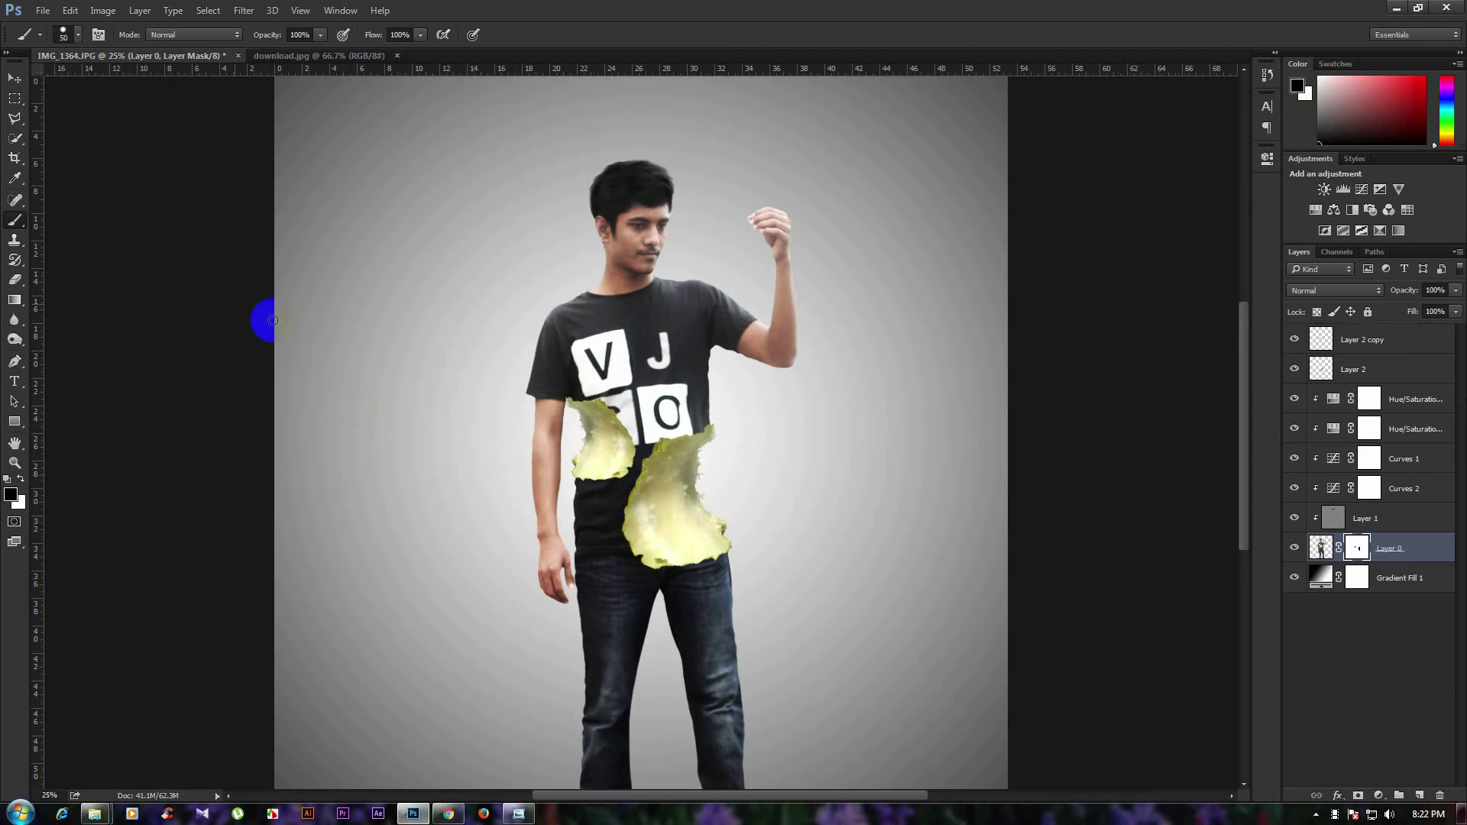
Scale the Layer 2 copy pear piece down to about 95% and commit.
left_click(14, 79)
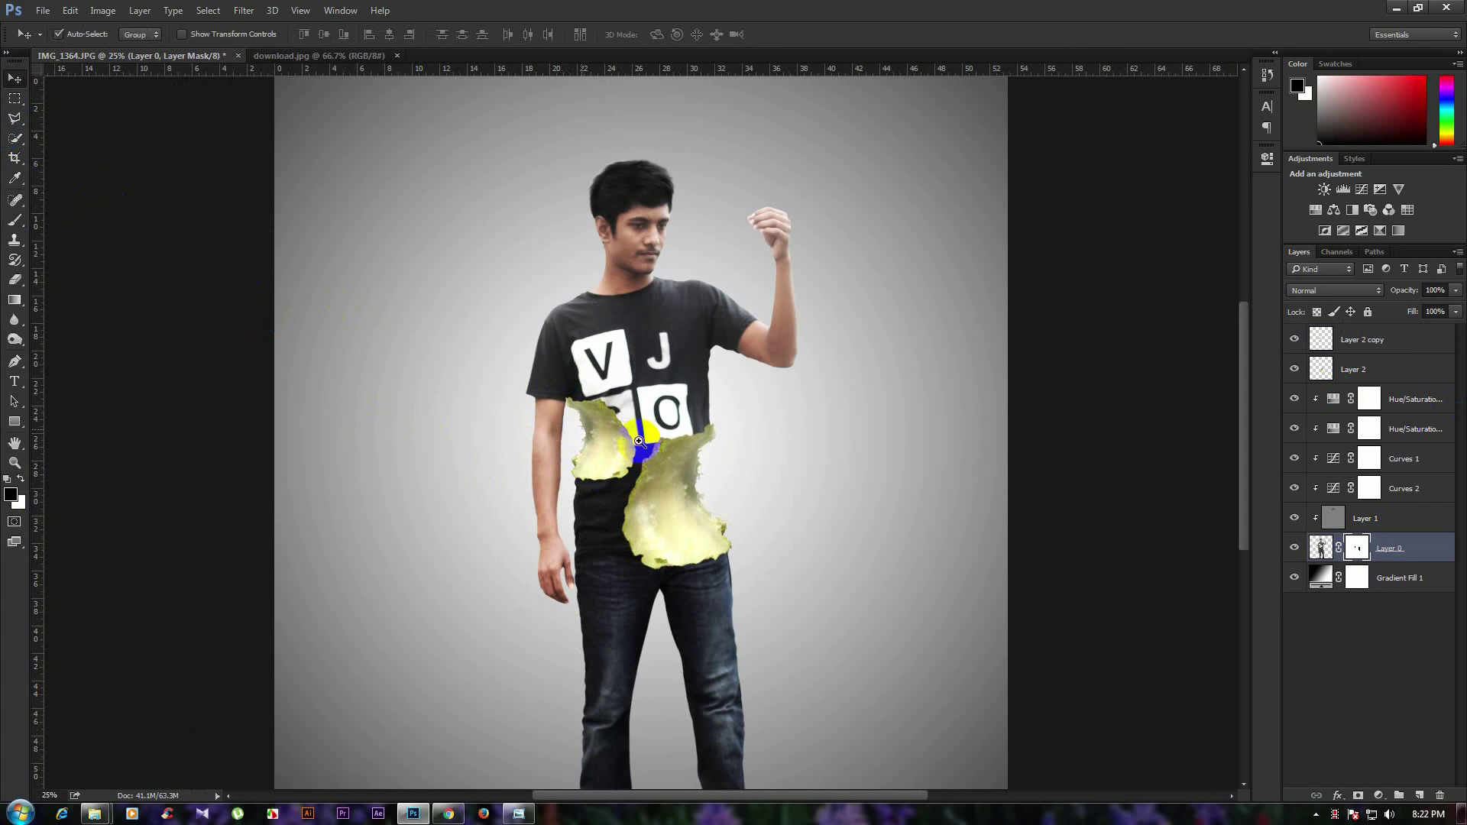
left_click(583, 410, "ctrl")
key("ctrl+t")
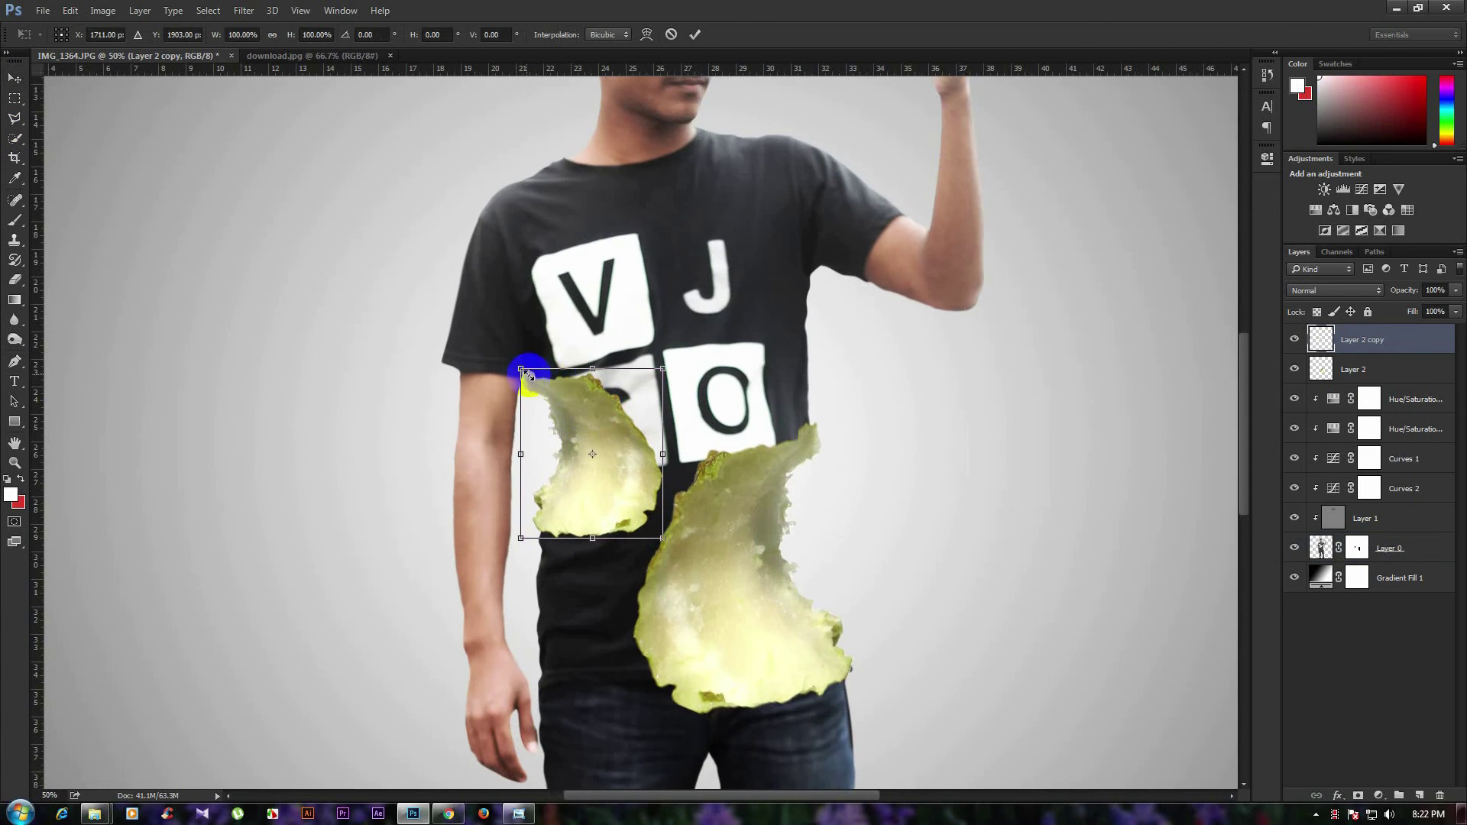
left_click_drag(525, 370, 528, 377)
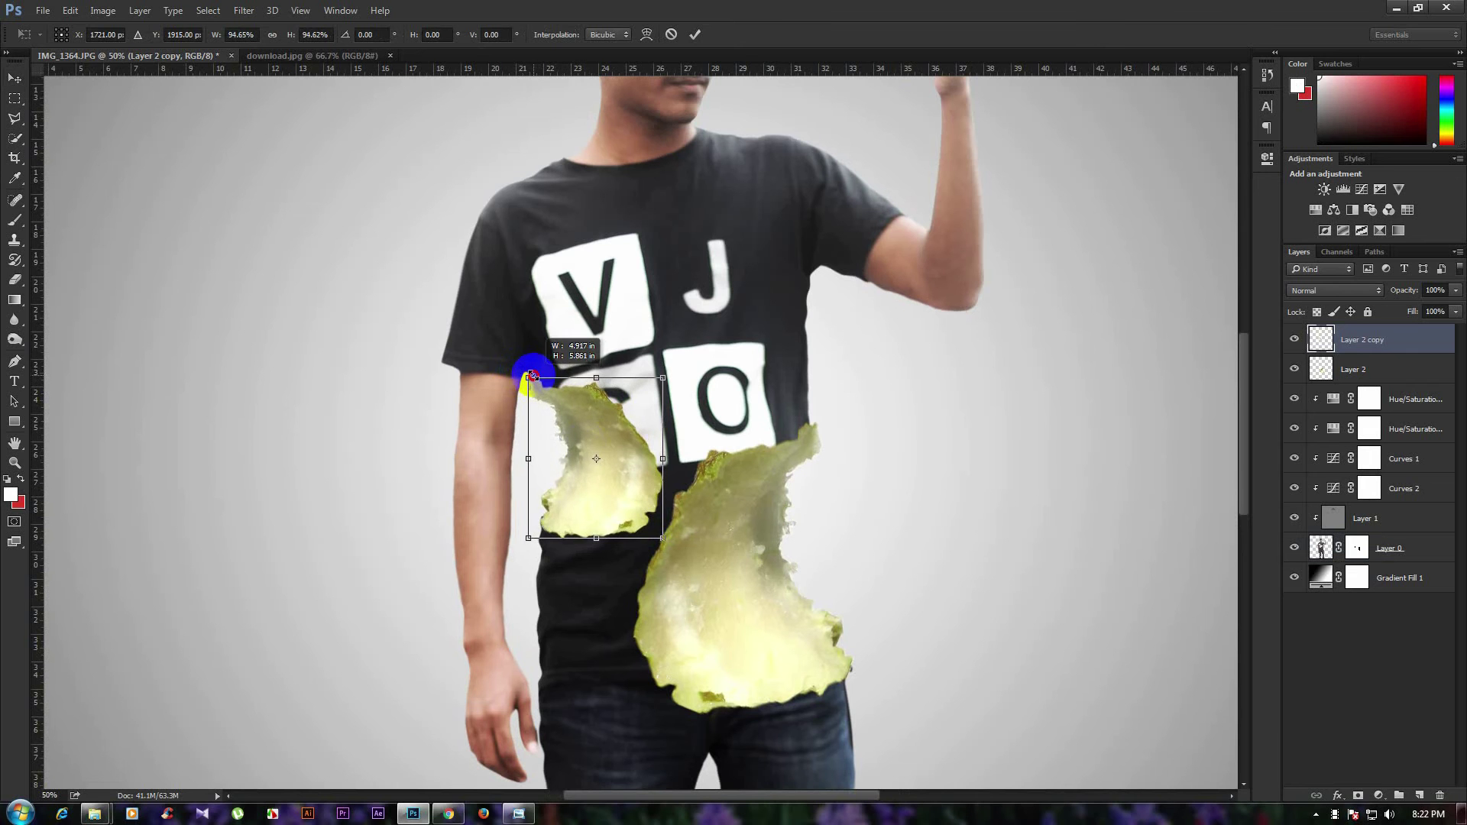
double_click(587, 509)
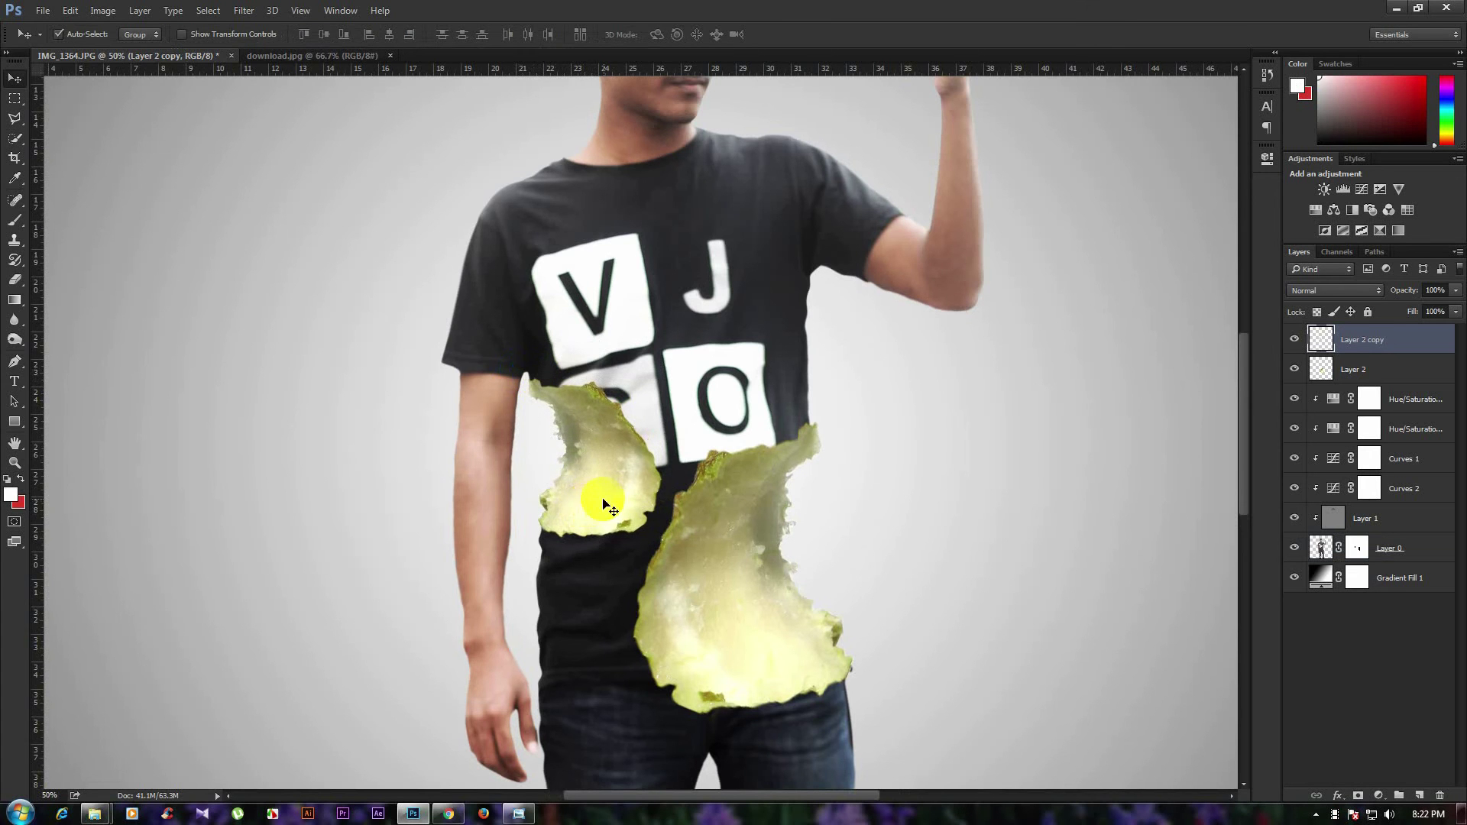
Apply a slight darkening Curves adjustment to the larger pear piece on Layer 2.
key("ctrl+minus")
key("ctrl+minus")
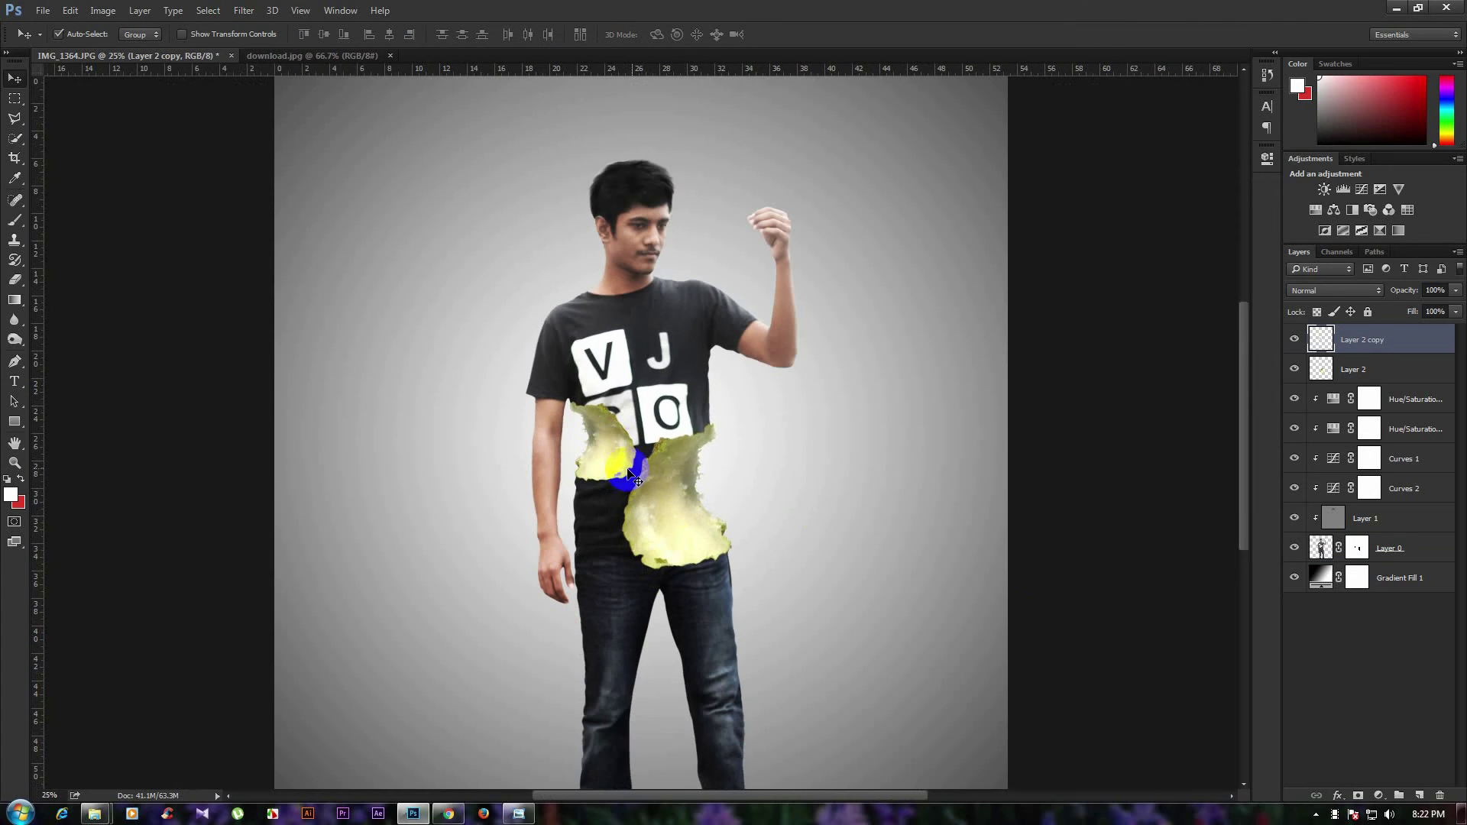
left_click(688, 520)
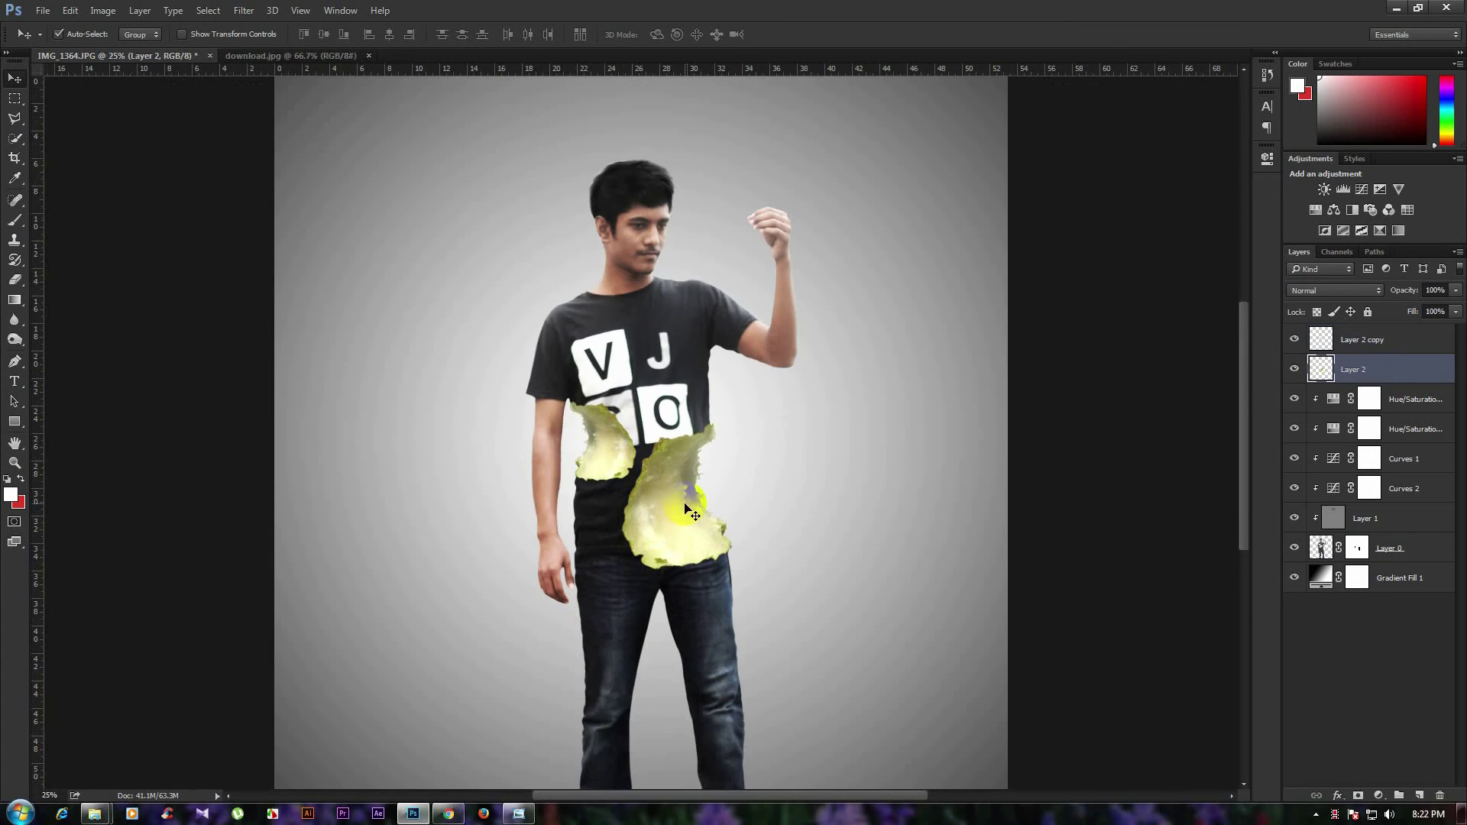
left_click(103, 10)
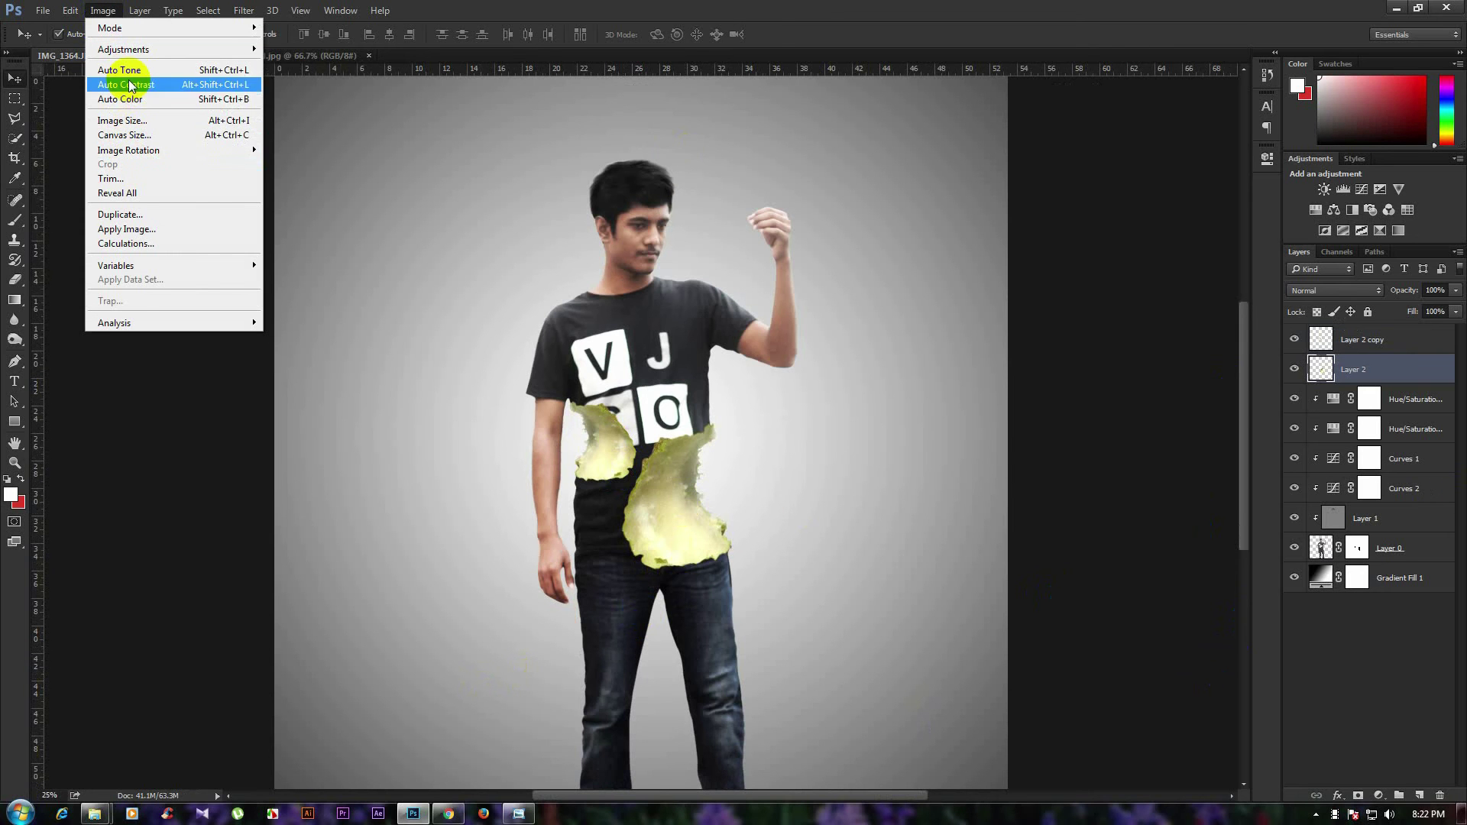
mouse_move(172, 48)
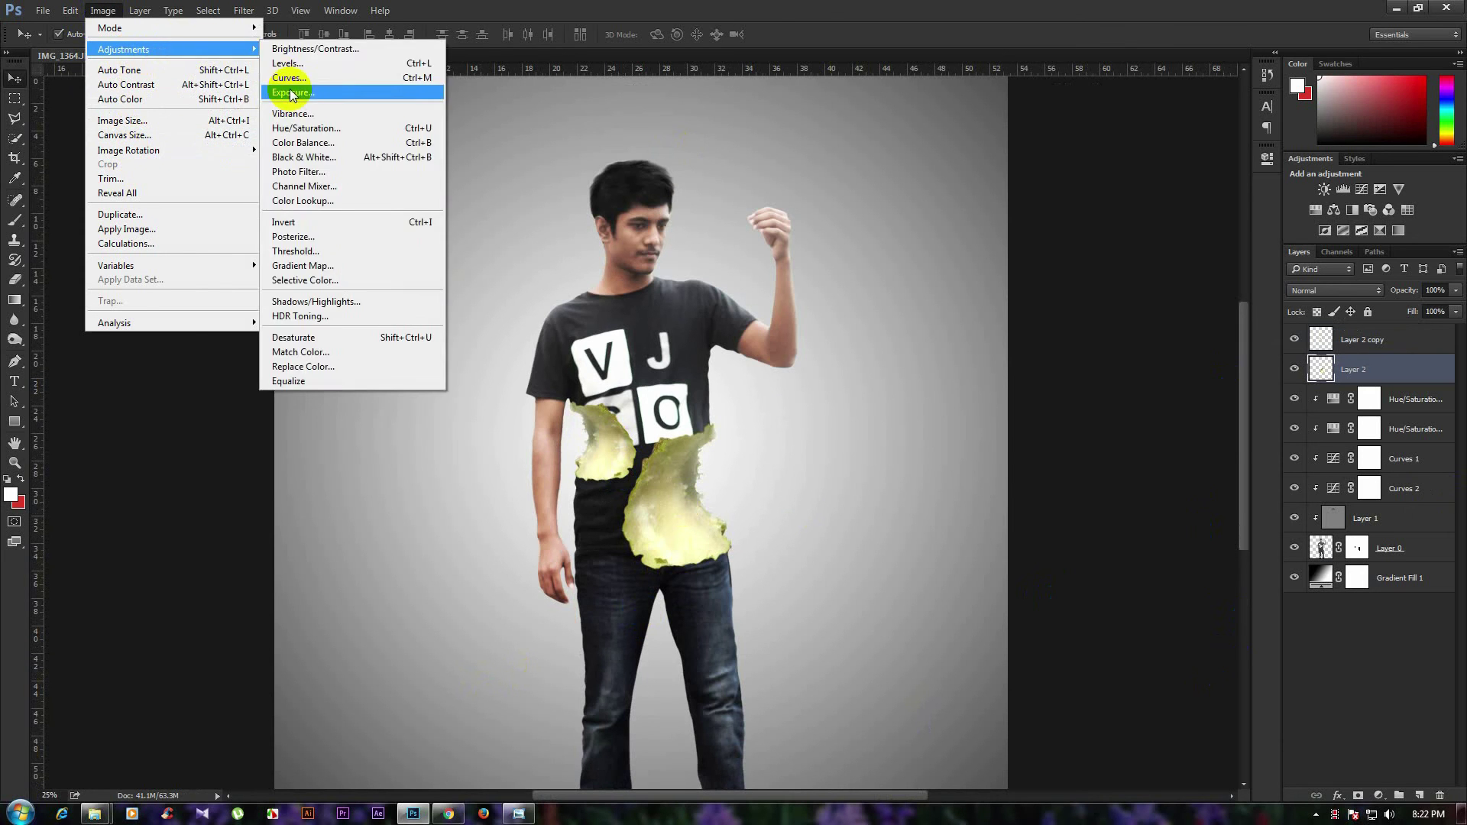
left_click(338, 92)
left_click_drag(1139, 283, 1133, 289)
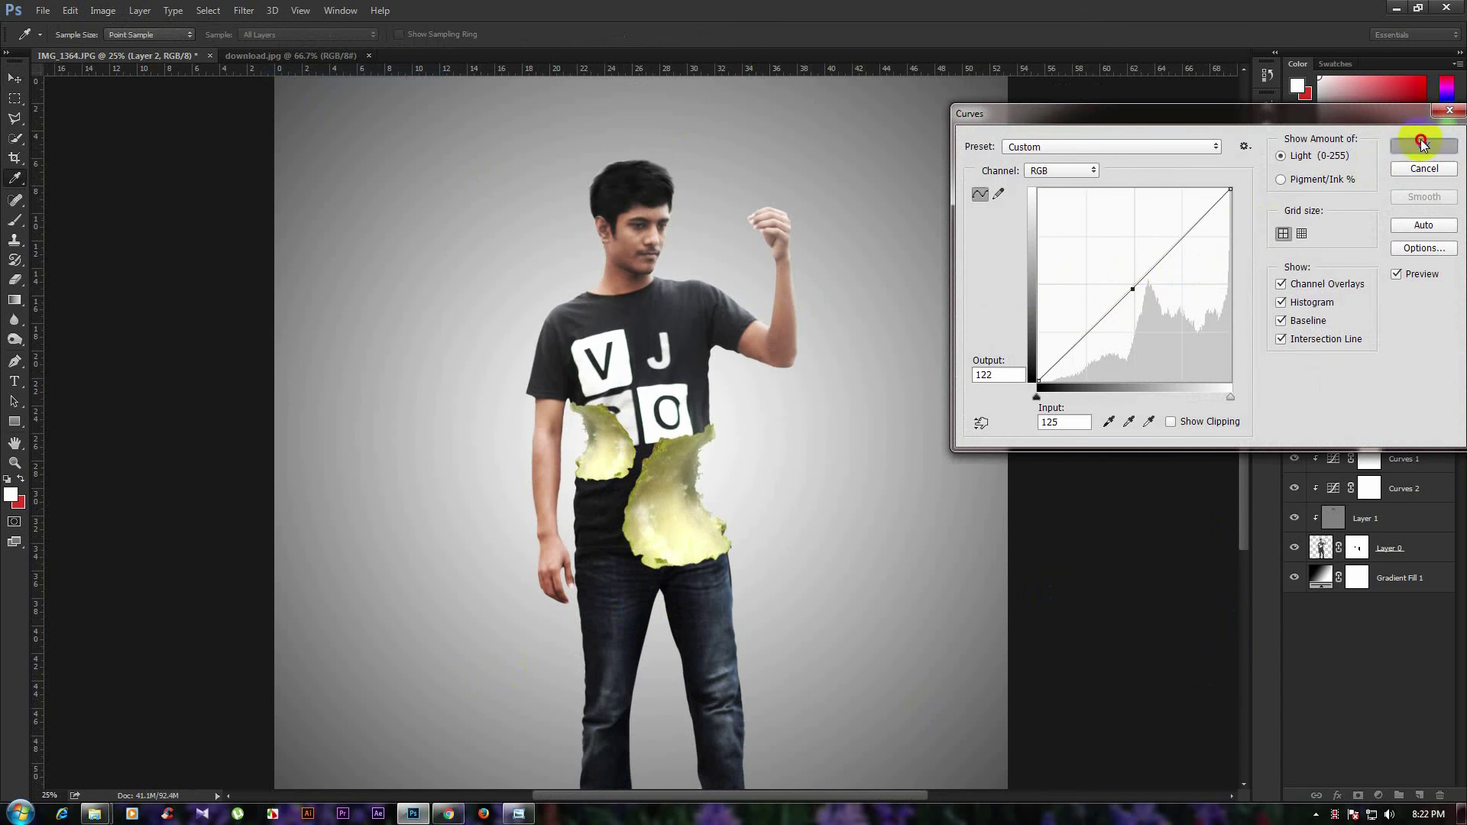
left_click(1422, 142)
Reduce the pear piece's saturation with a Hue/Saturation adjustment.
left_click(102, 10)
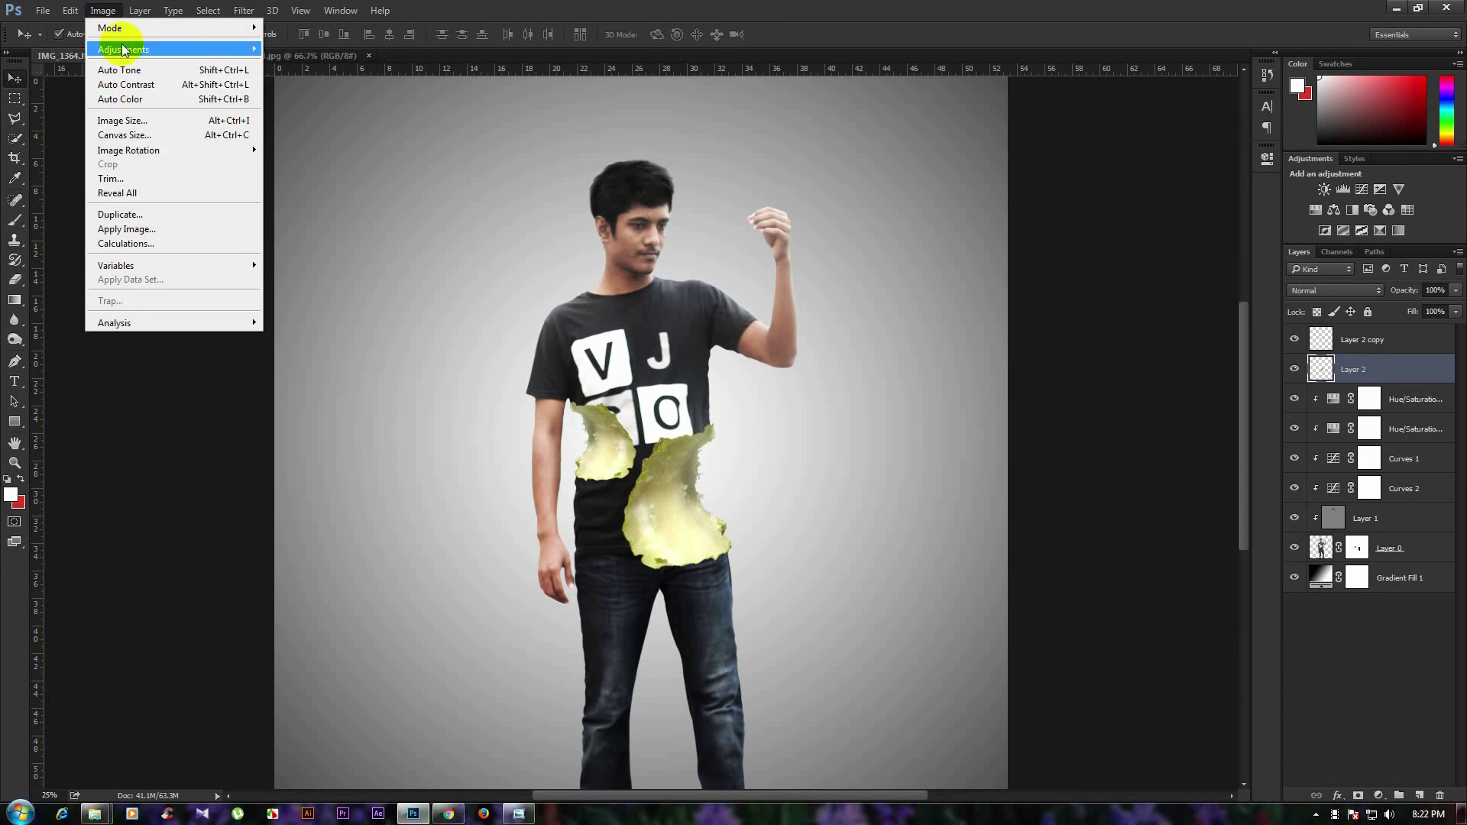
mouse_move(122, 49)
left_click(329, 124)
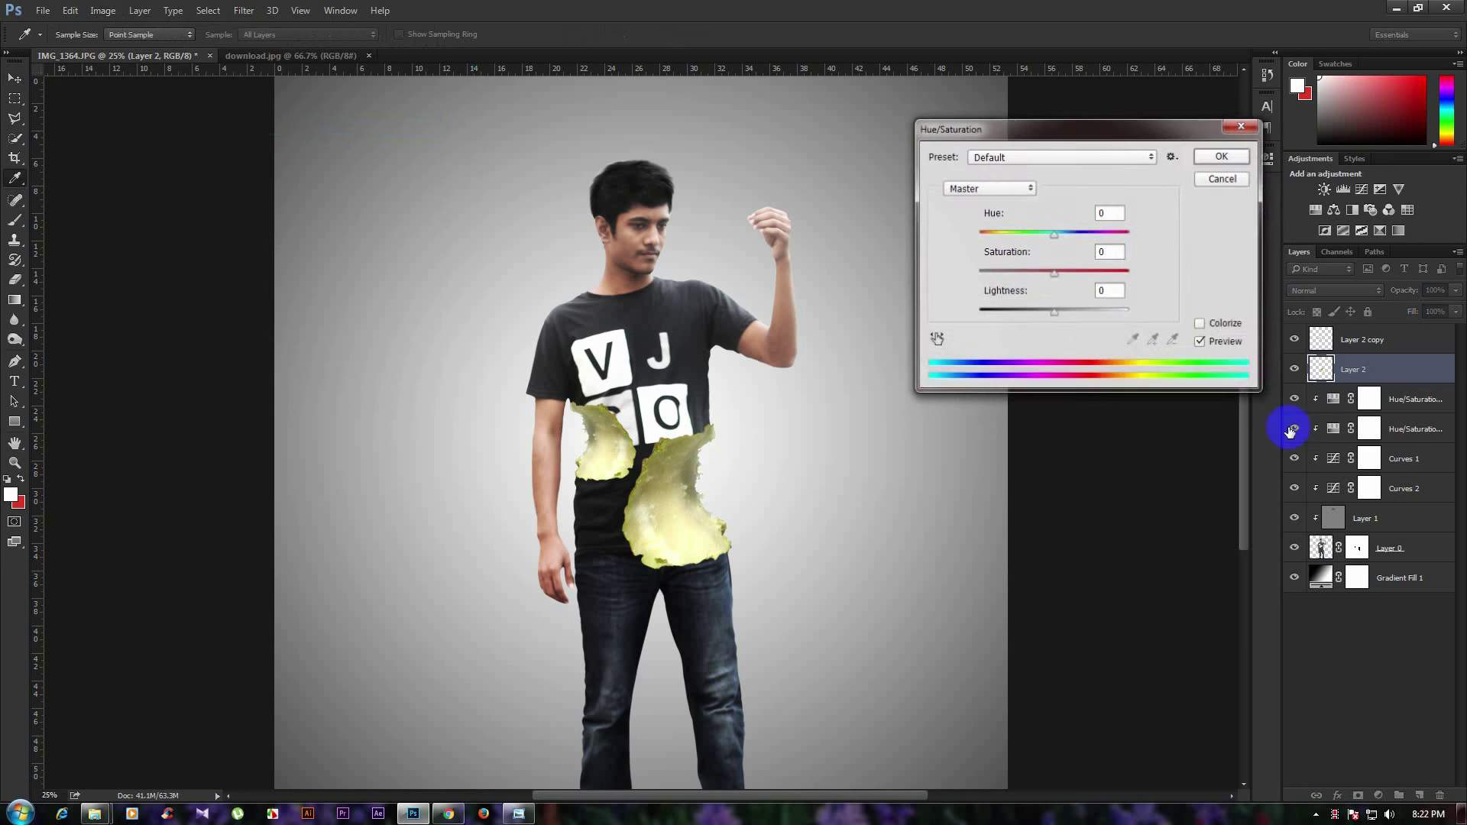
mouse_move(1055, 273)
left_mouse_down()
mouse_move(1018, 274)
mouse_move(1051, 312)
left_mouse_up()
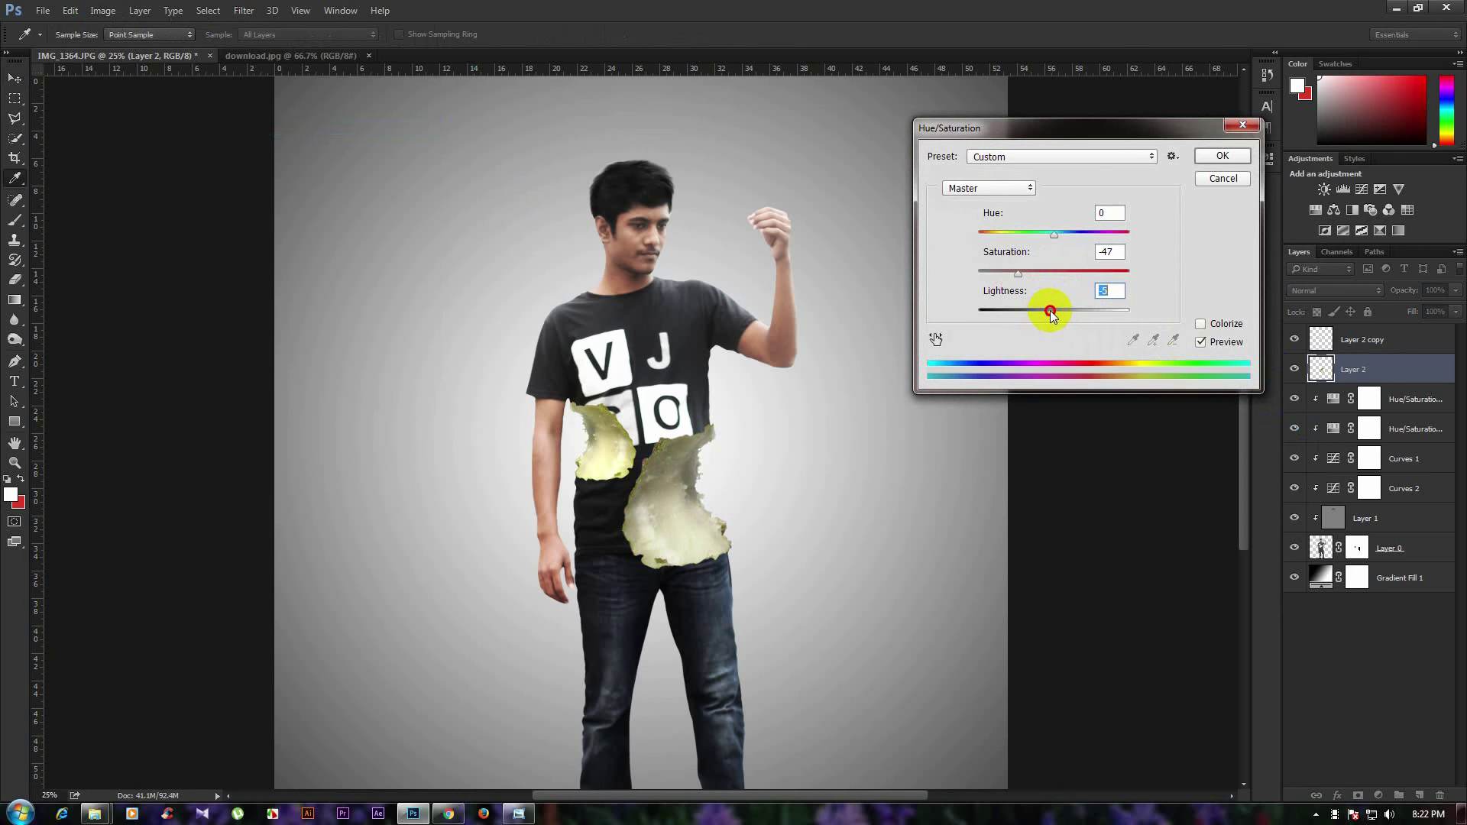
left_click(1222, 156)
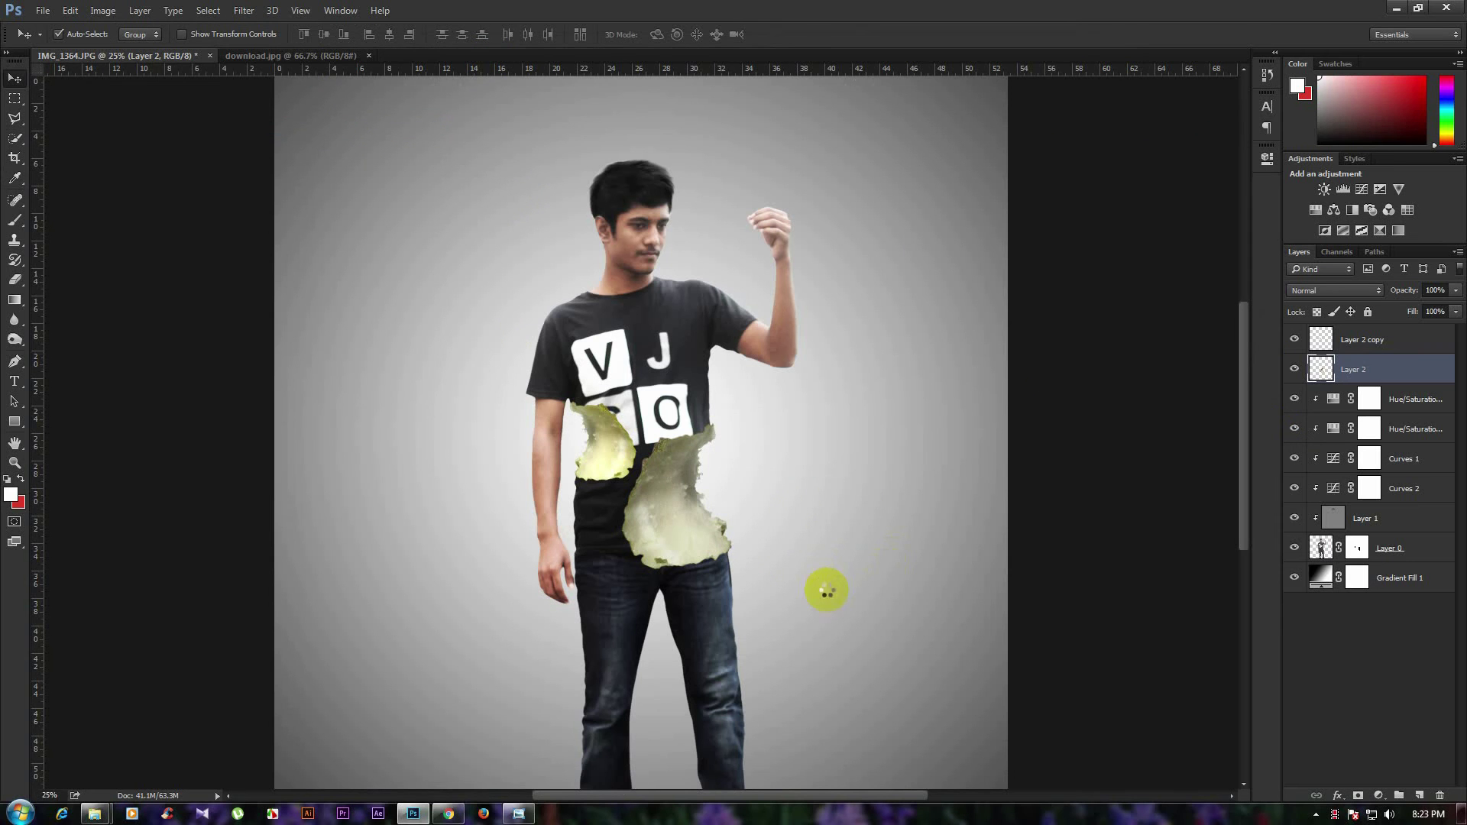
left_click(826, 590)
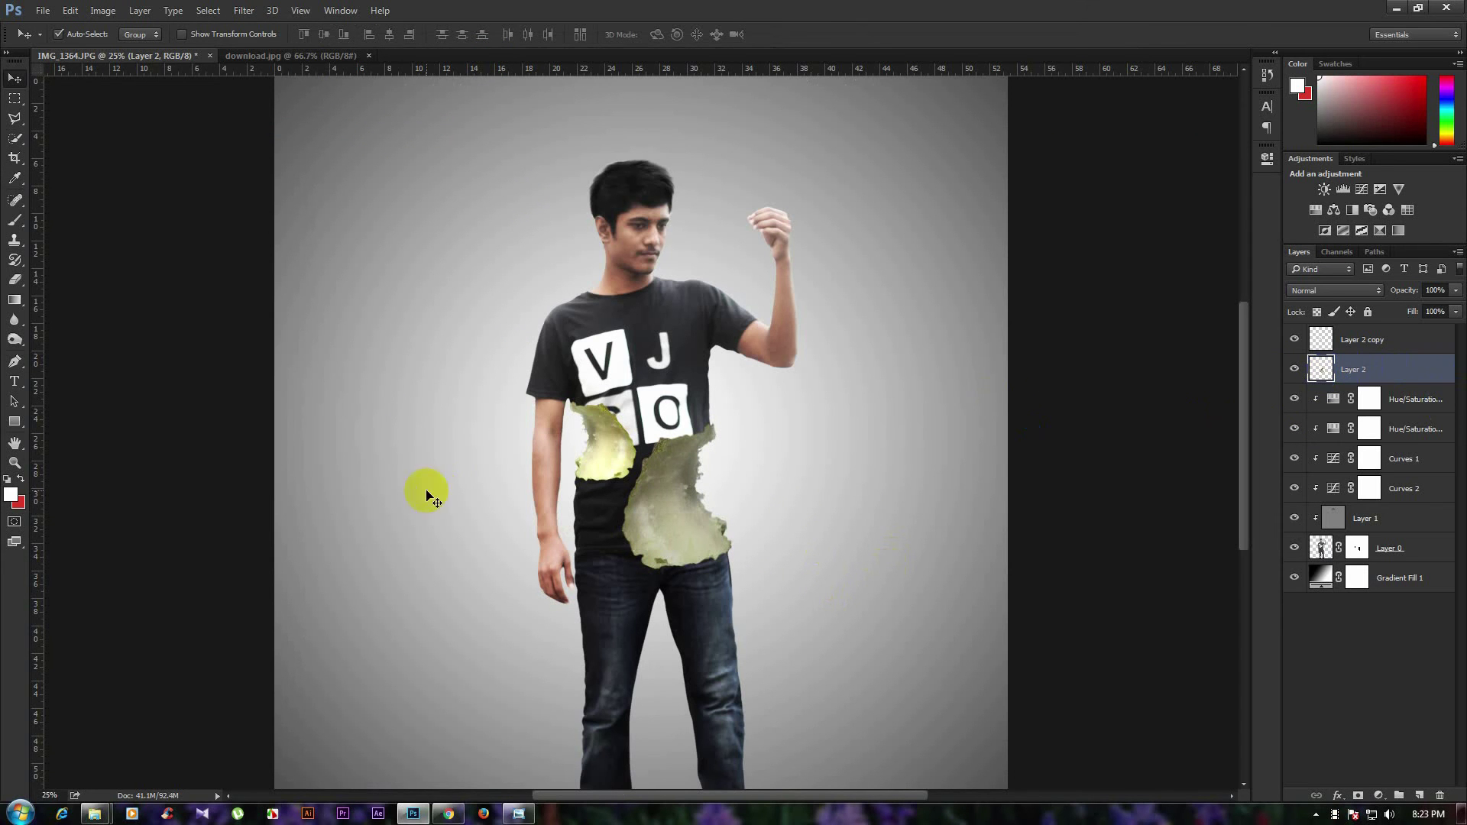
Raise the pear piece's lightness slightly with another Hue/Saturation adjustment.
left_click(103, 10)
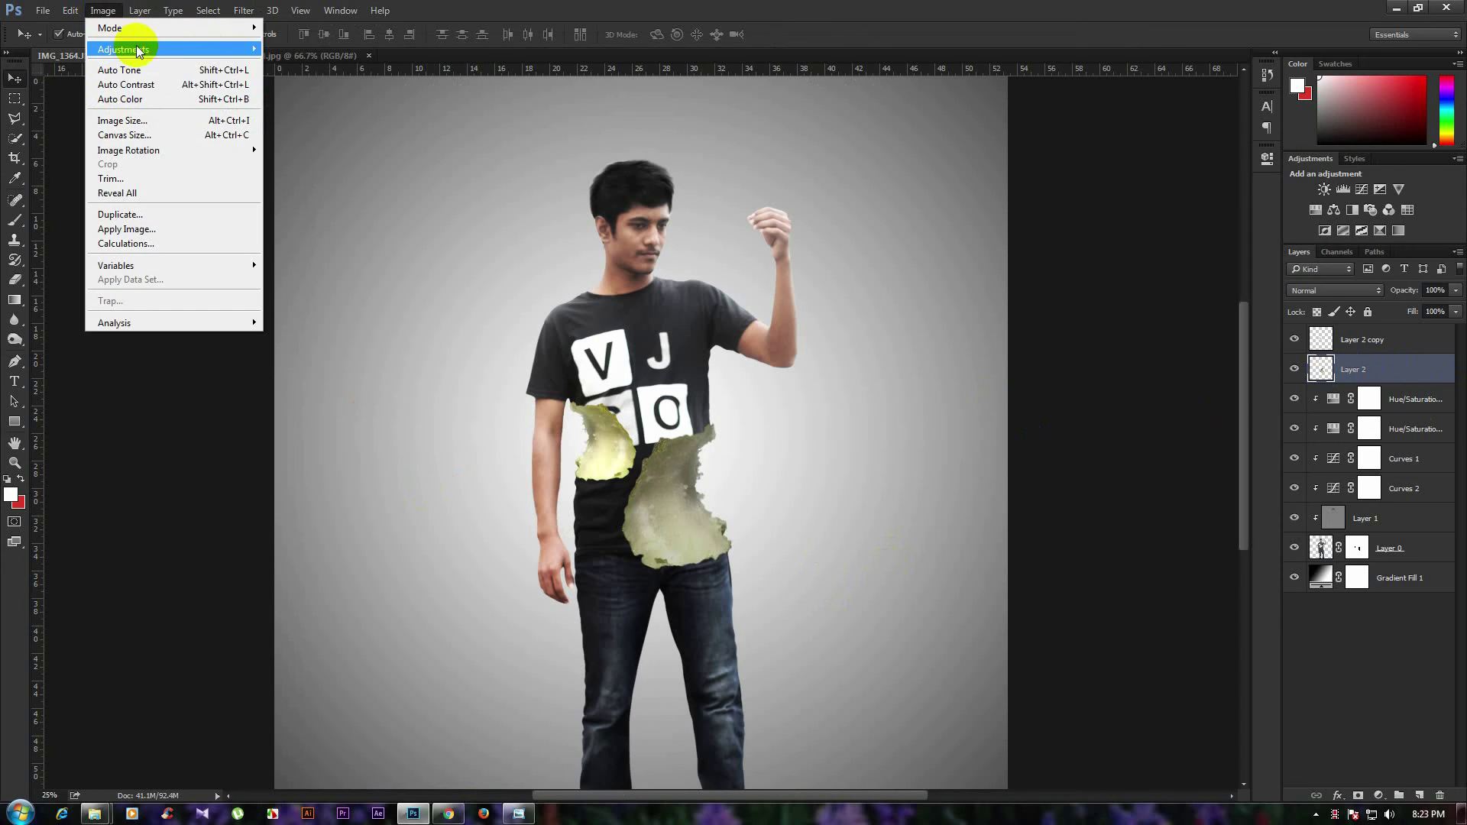
left_click(336, 125)
left_click_drag(1054, 310, 1059, 272)
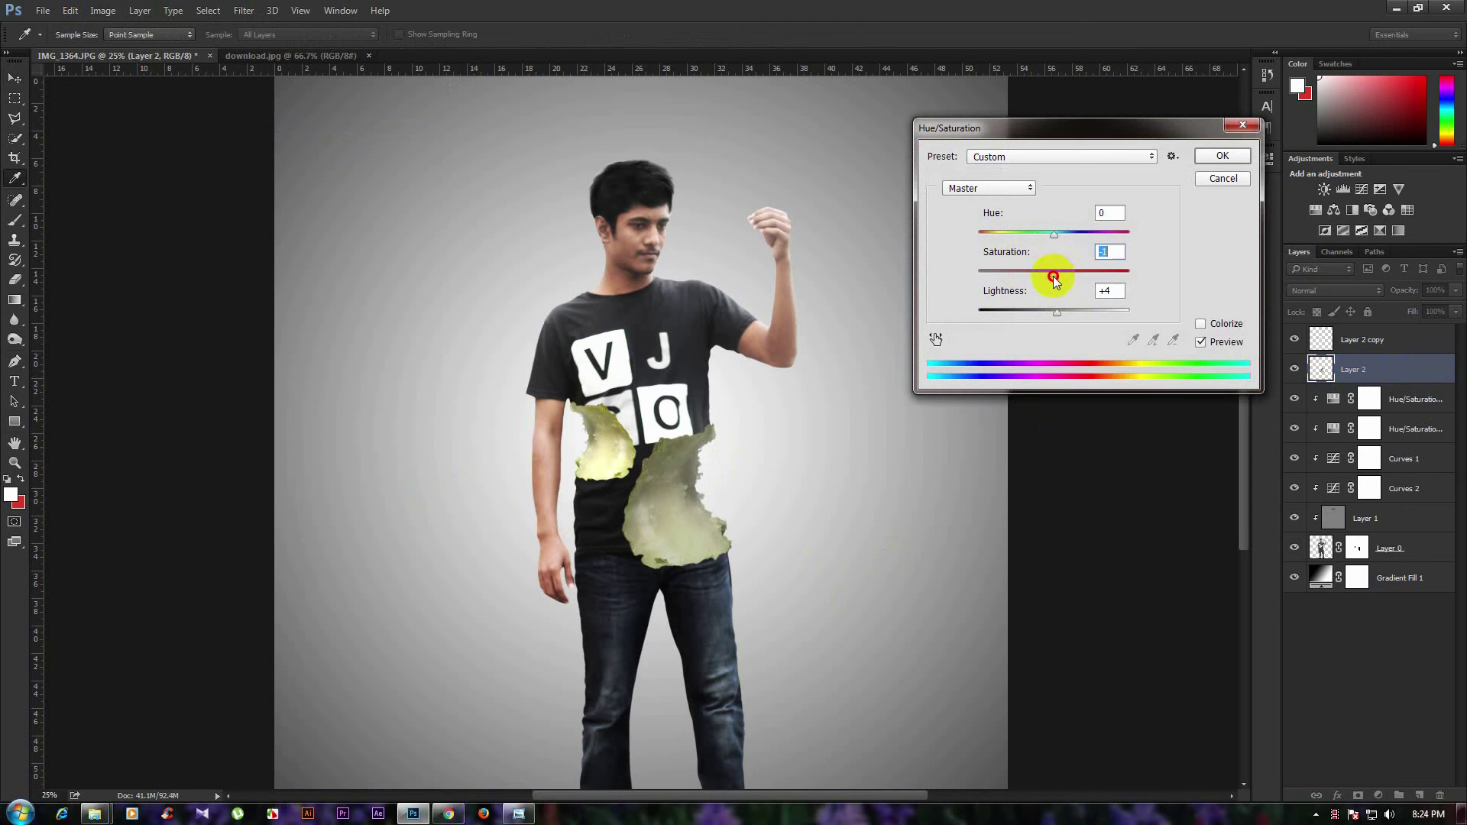
left_click_drag(1061, 311, 1064, 312)
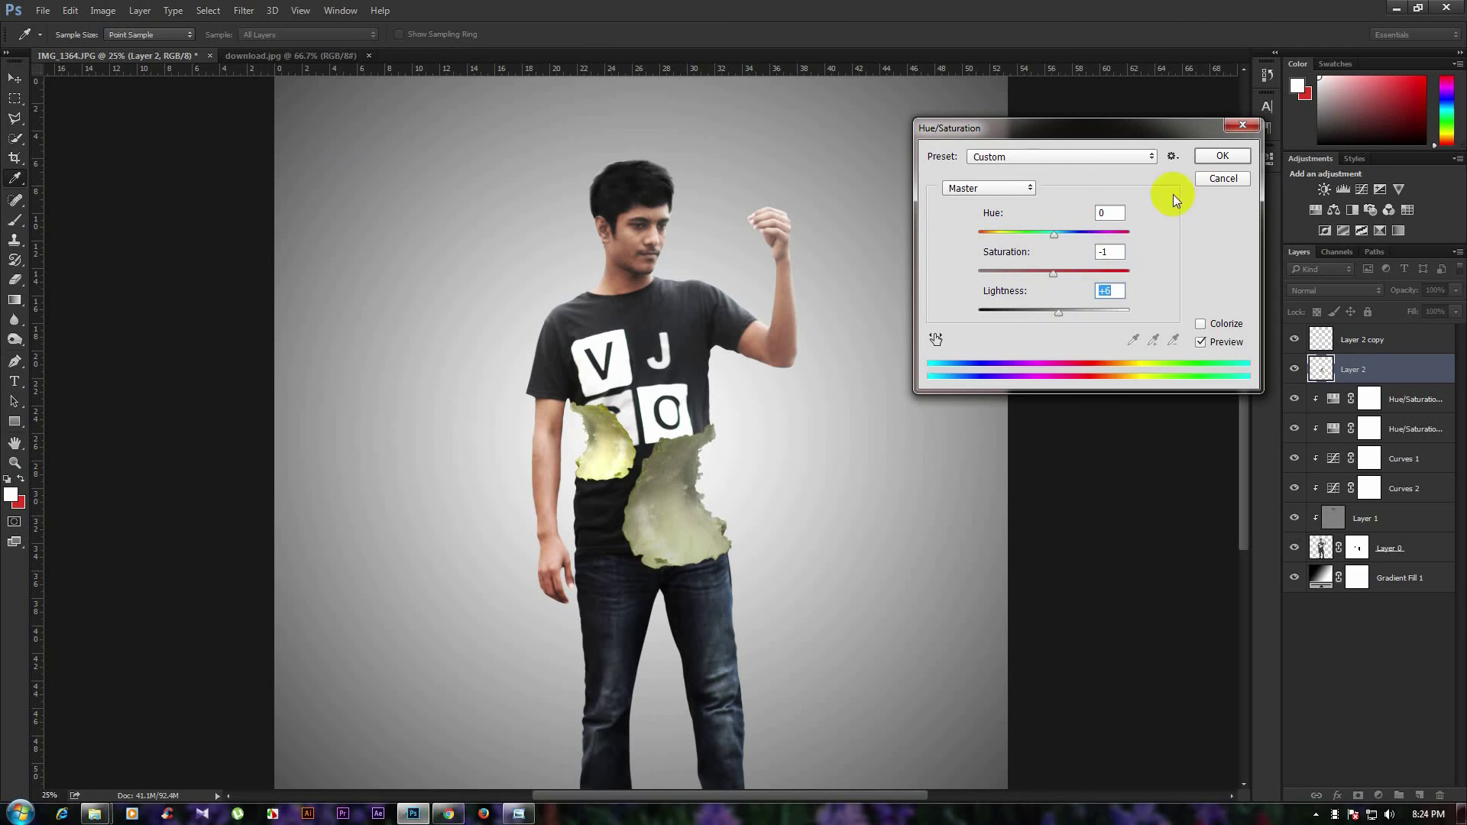
left_click(1212, 190)
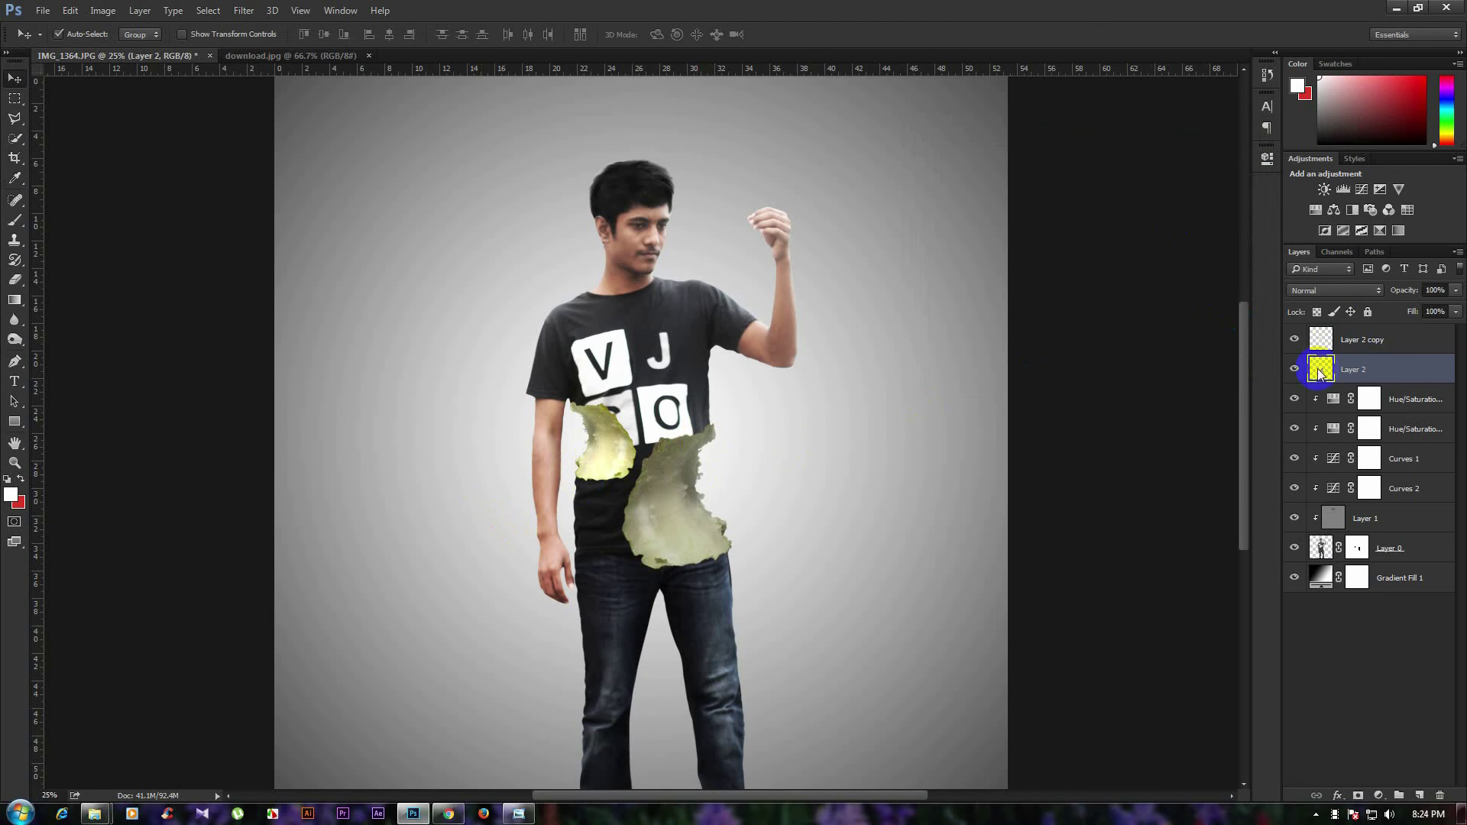
Brighten the pear piece with a raised-midpoint Curves, then select the Layer 2 copy.
key("ctrl+m")
left_click_drag(1162, 284, 1128, 278)
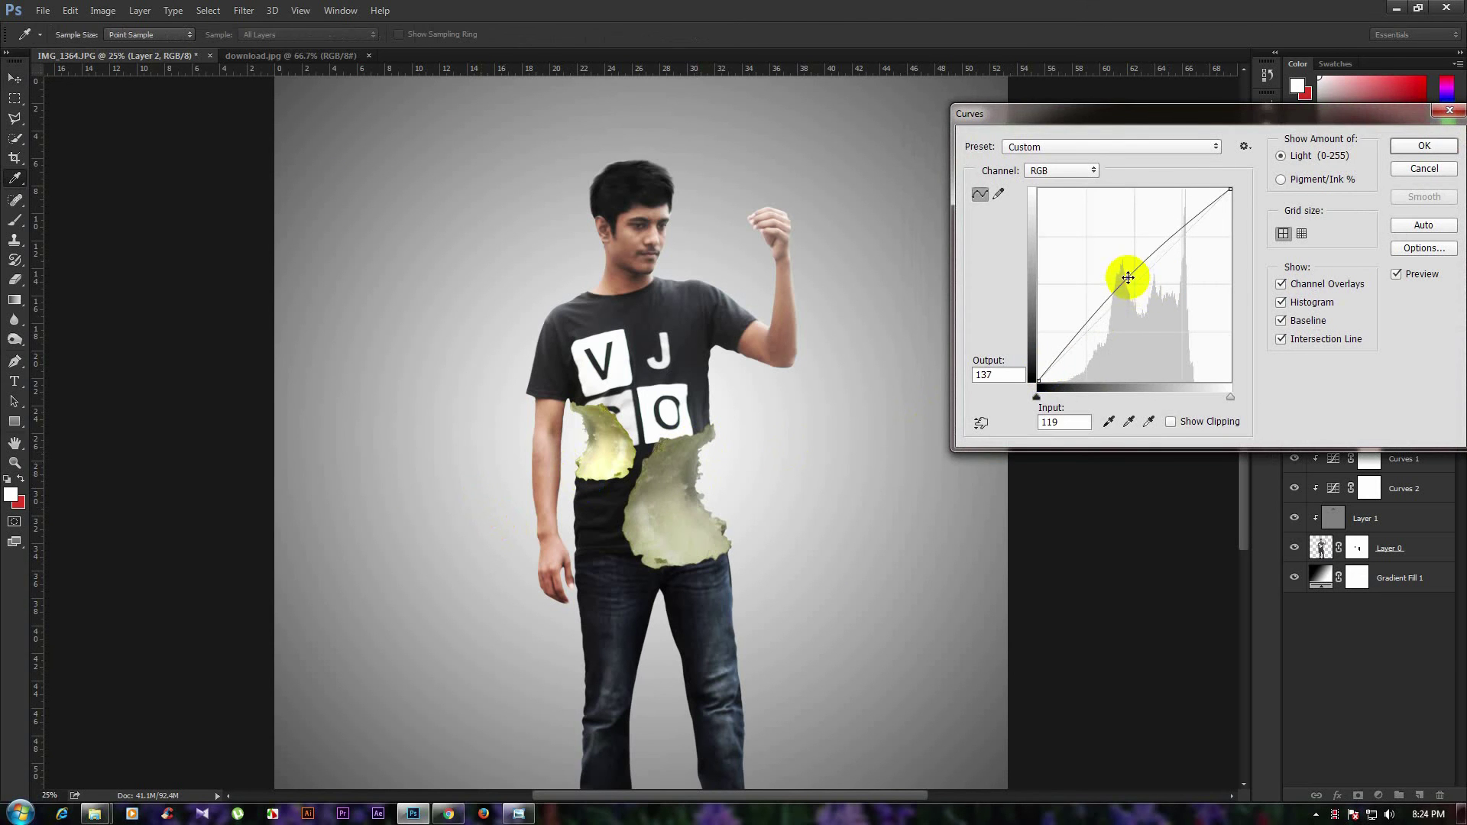
left_click(1424, 145)
key("v")
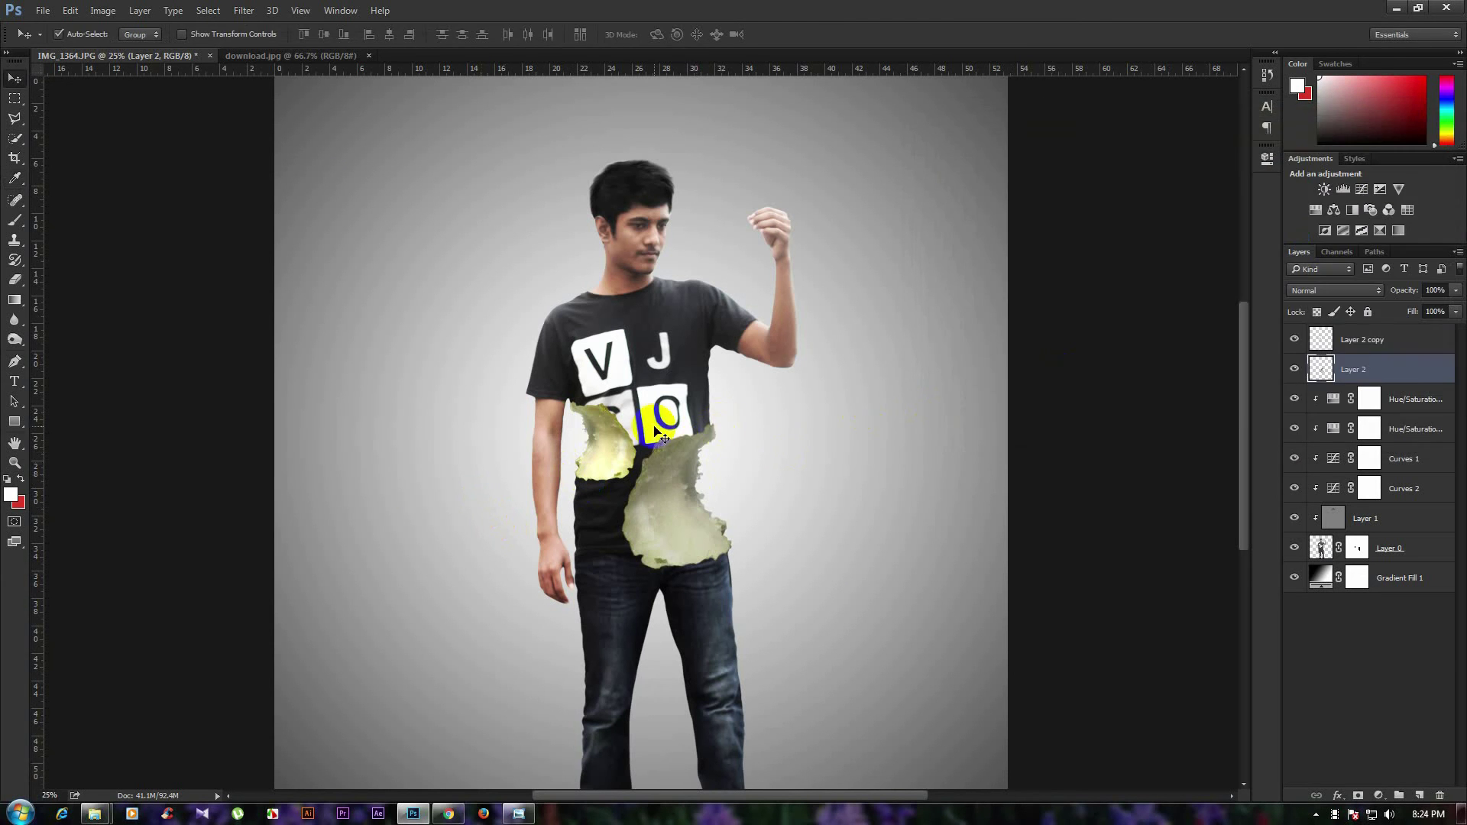
left_click(609, 443)
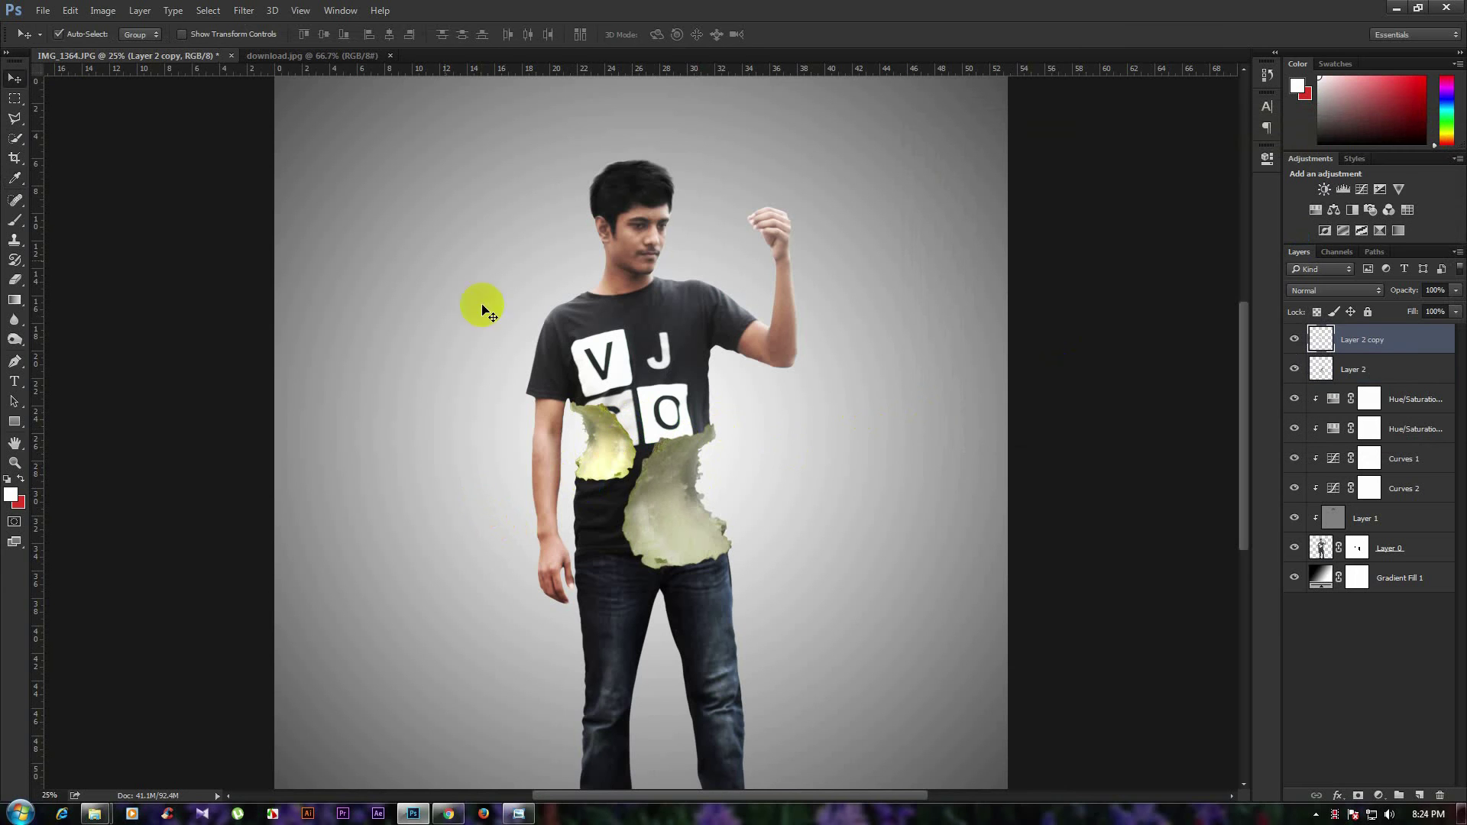
Apply an Exposure adjustment to Layer 2 copy: exposure -0.36, gamma 1.02.
left_click(104, 11)
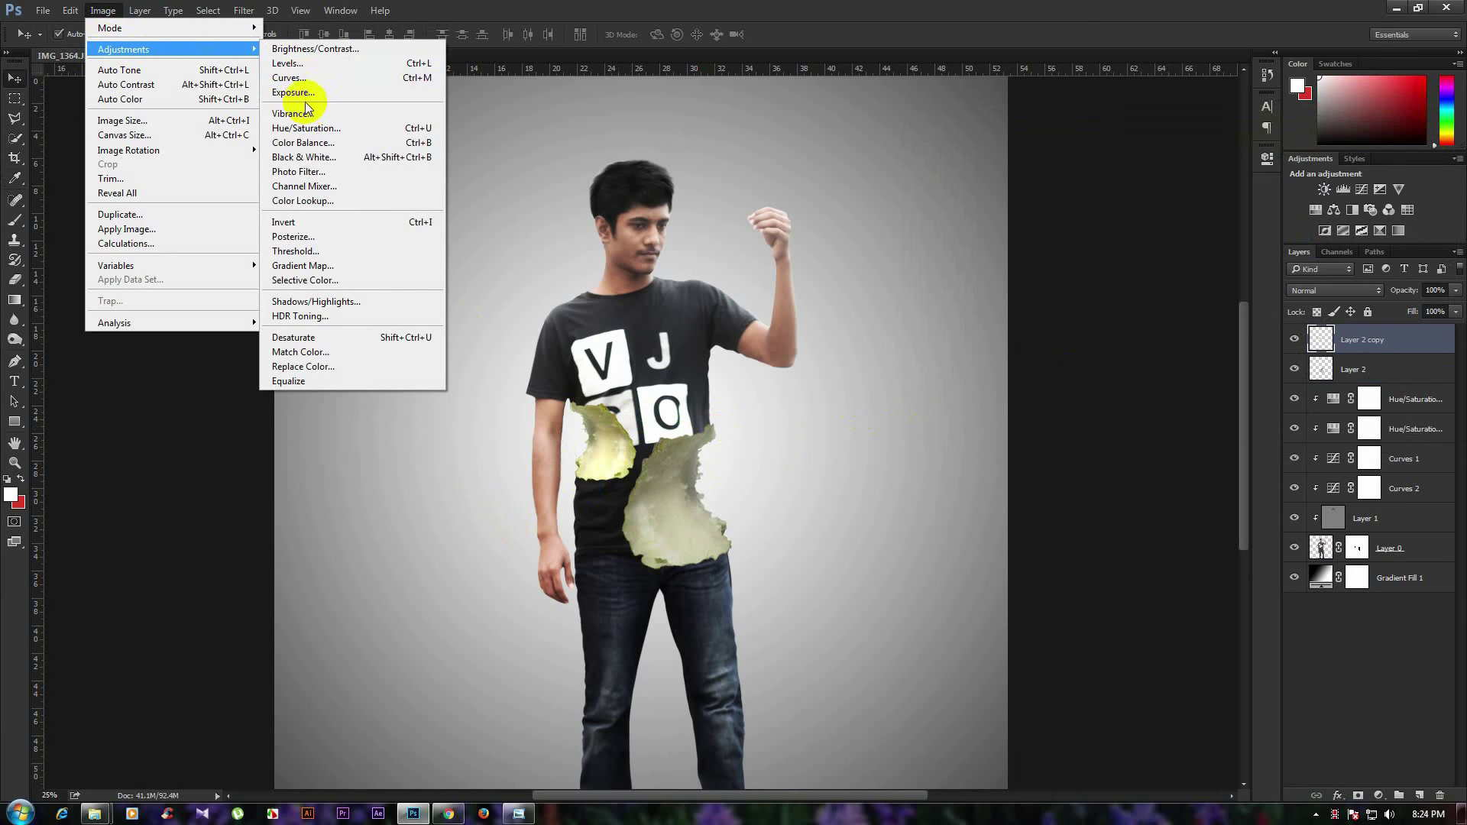
left_click(298, 93)
left_click_drag(711, 206, 902, 171)
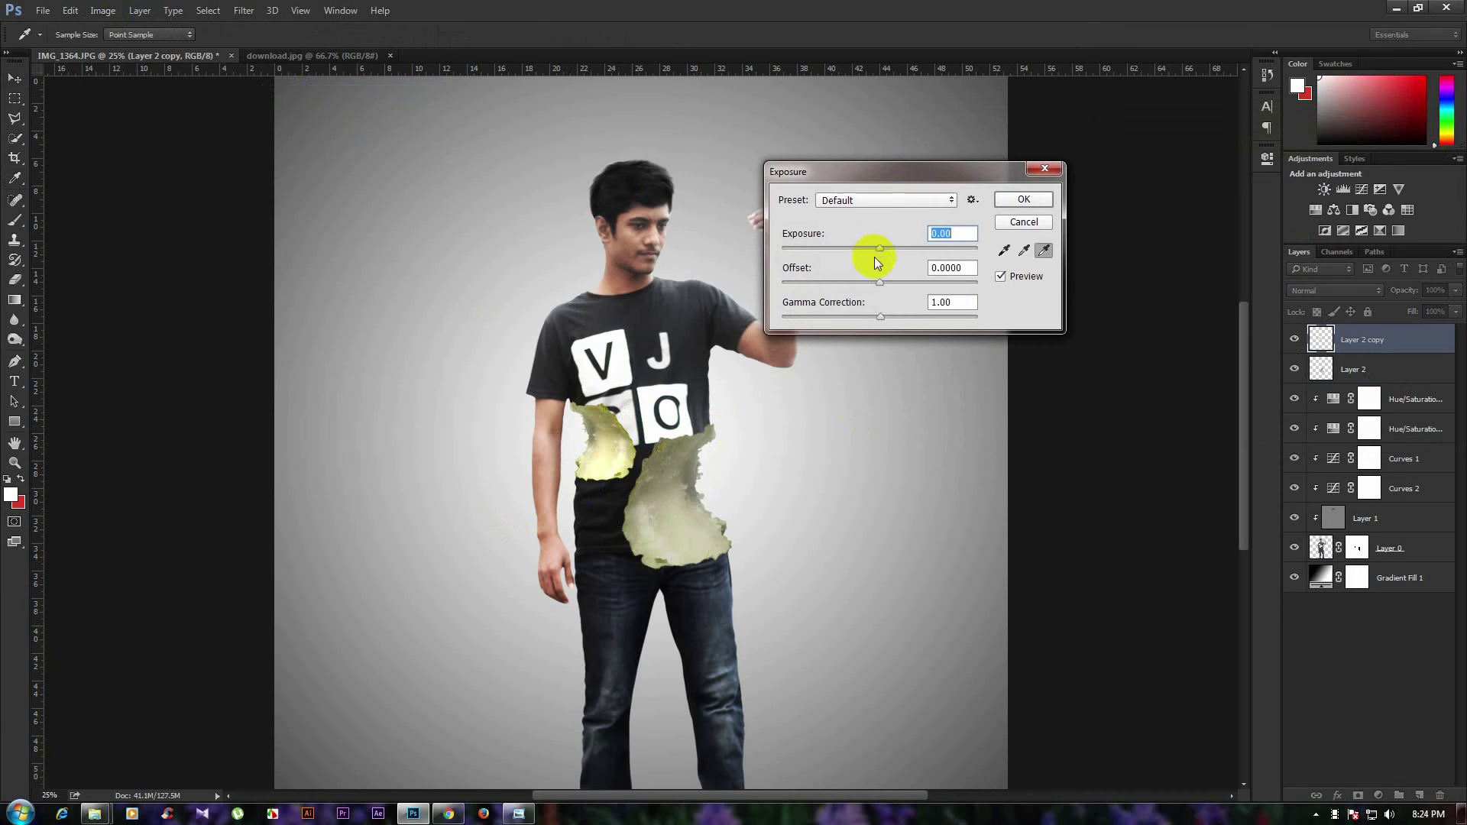
left_click_drag(871, 251, 876, 252)
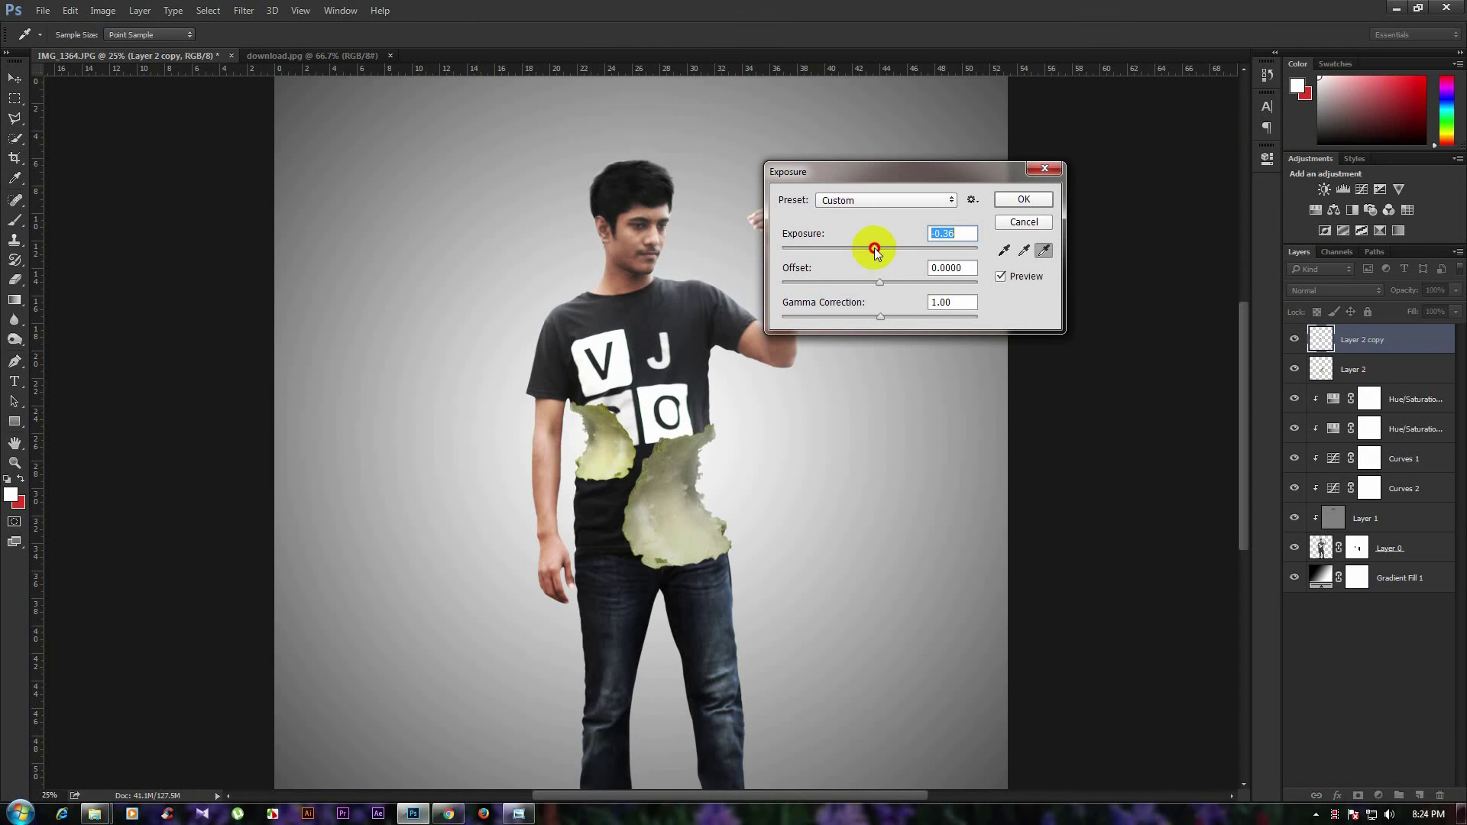
left_click(877, 316)
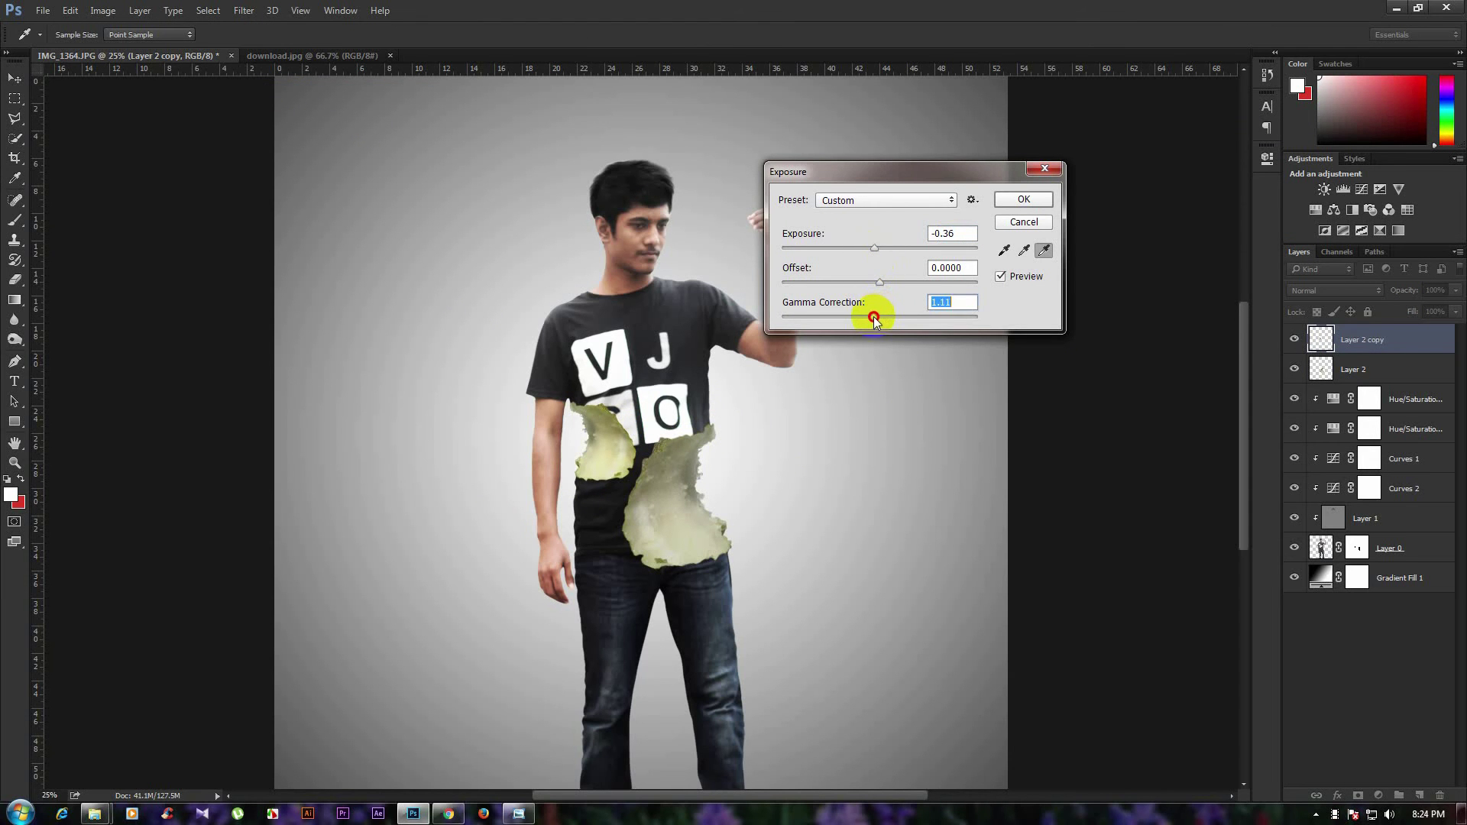
left_click_drag(873, 316, 863, 283)
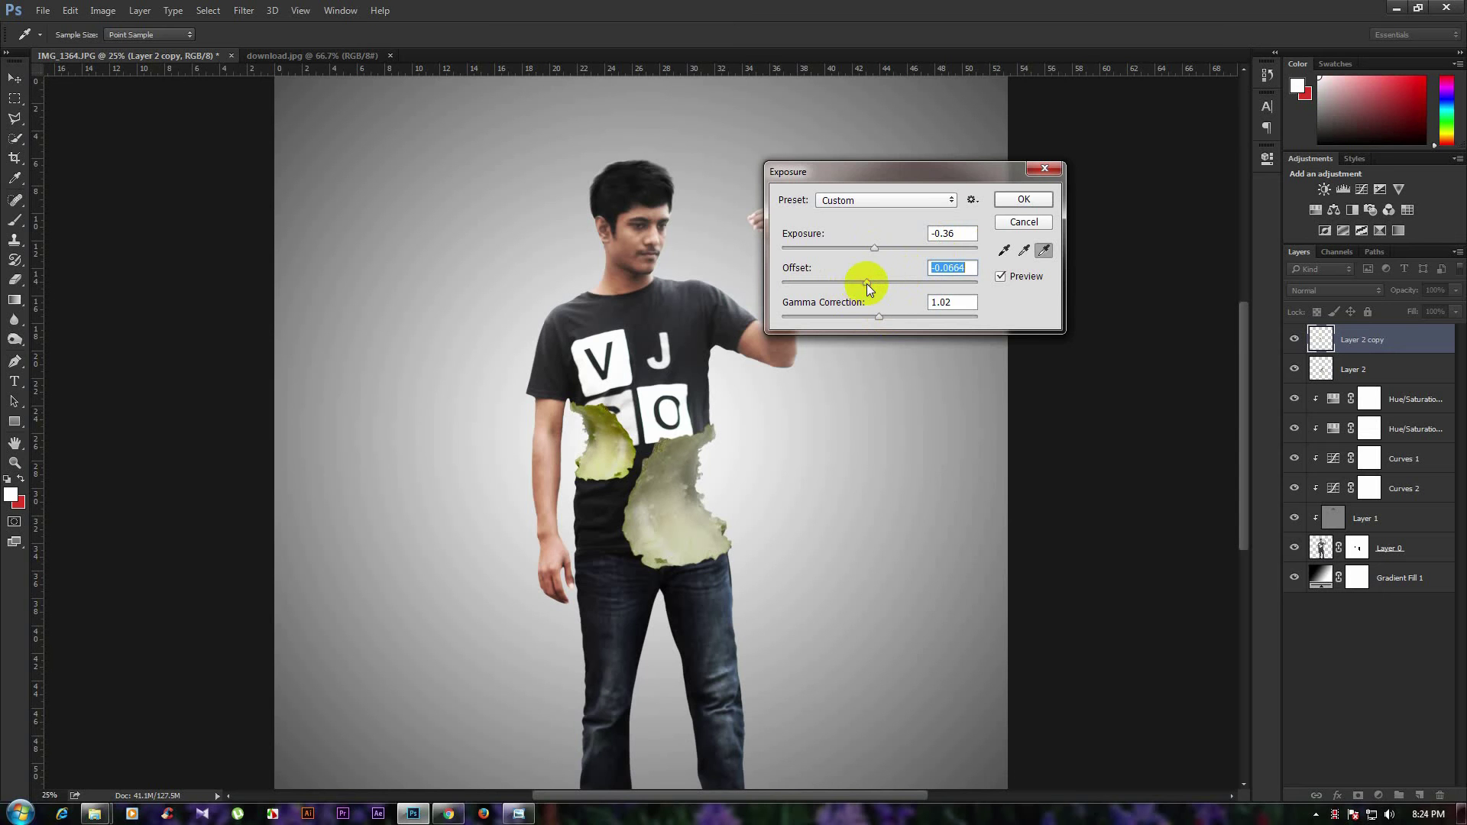
left_click(1021, 200)
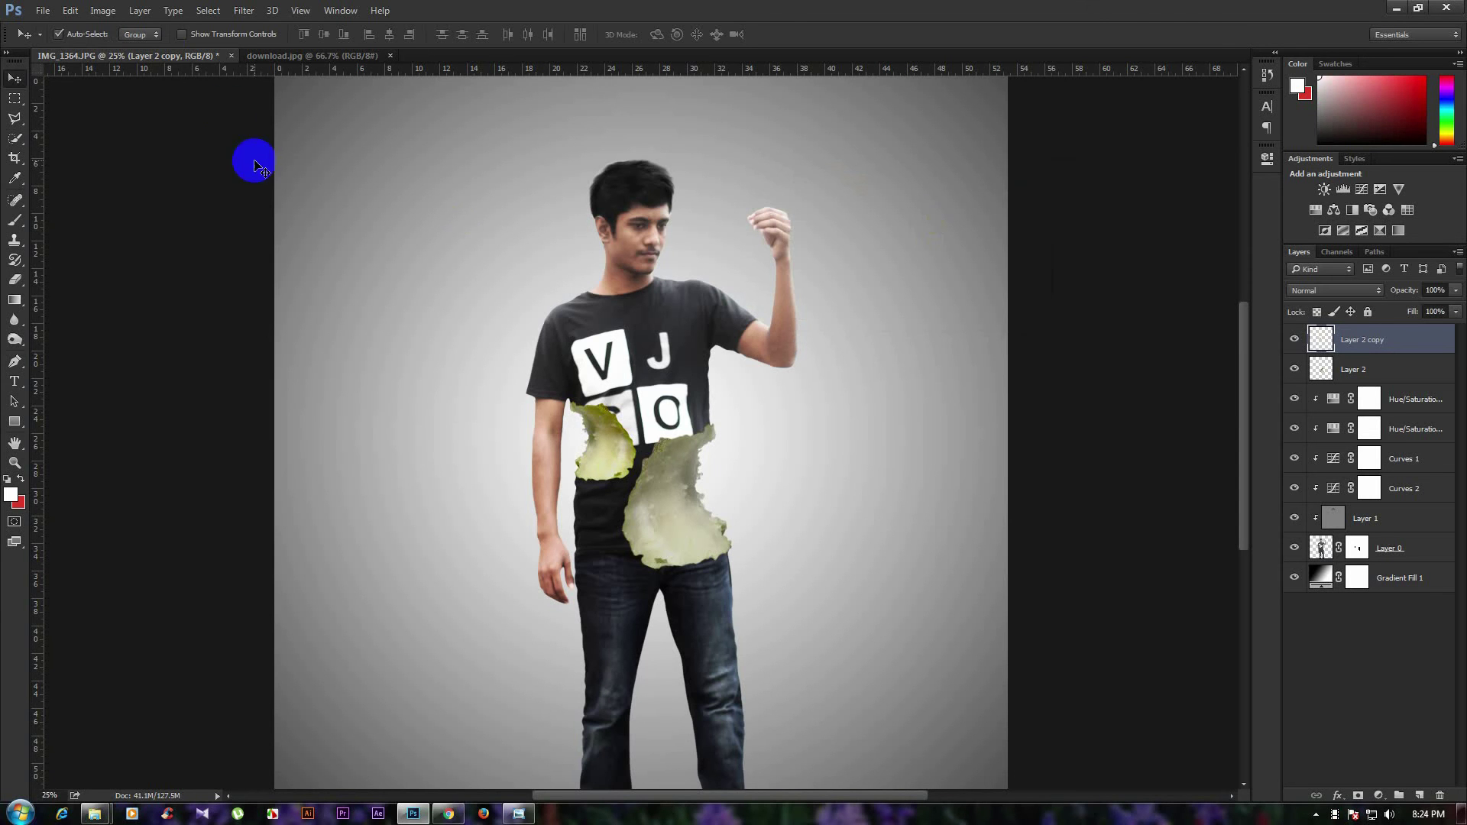
Apply Vibrance to the pear piece with vibrance -54 and saturation -32.
left_click(103, 10)
mouse_move(124, 49)
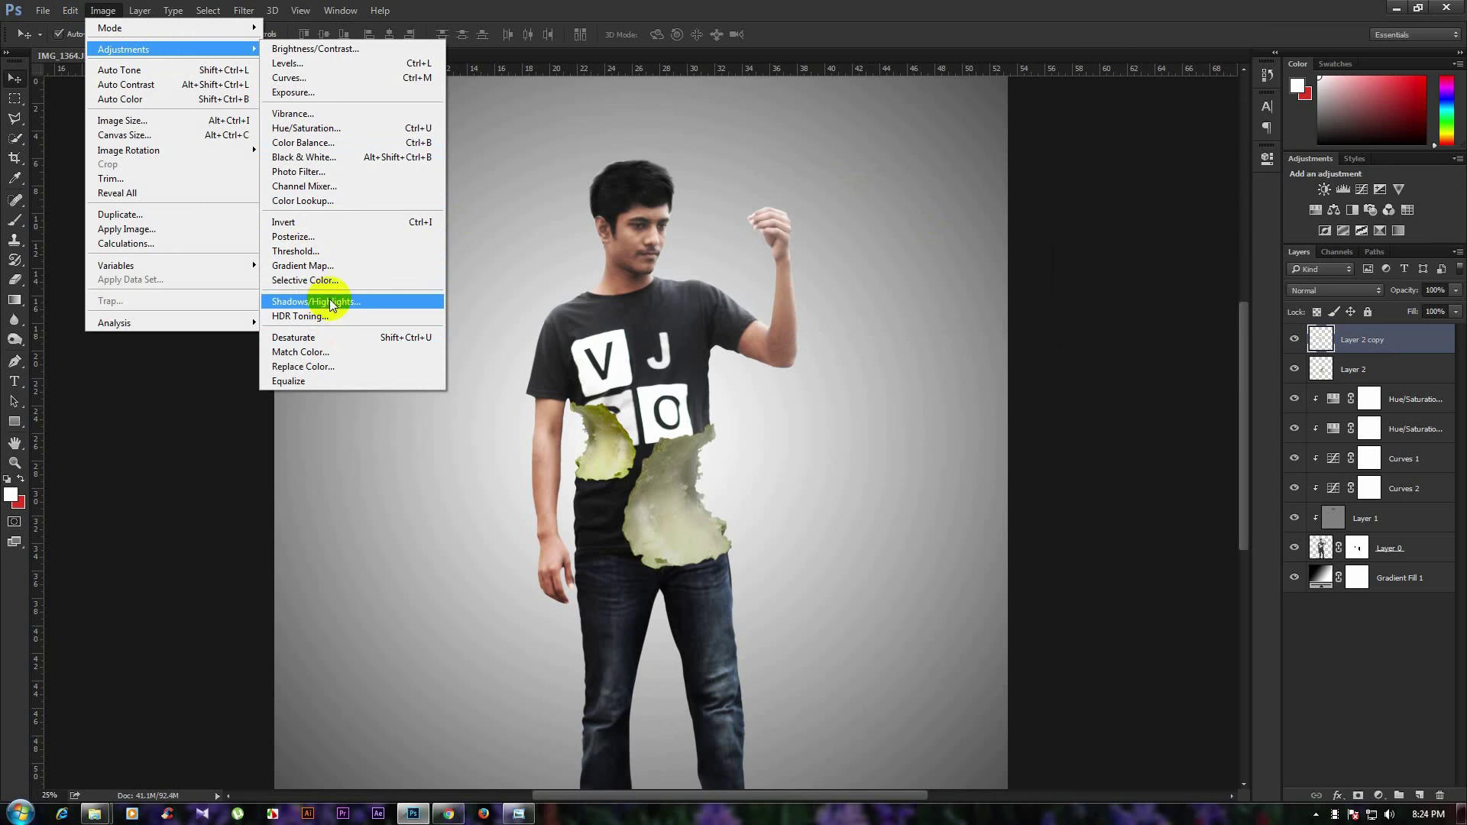
left_click(306, 113)
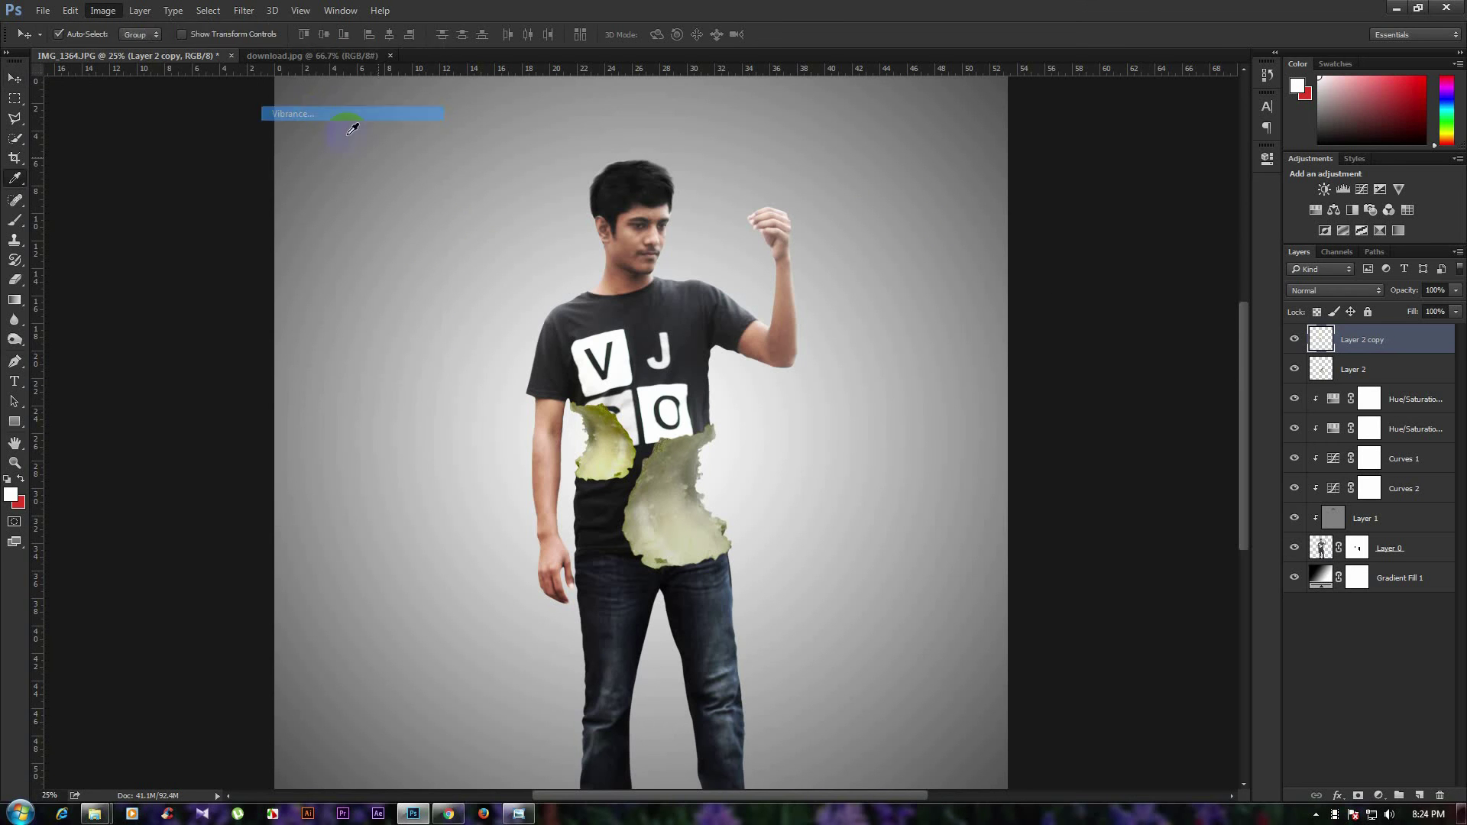
left_click_drag(695, 323, 711, 324)
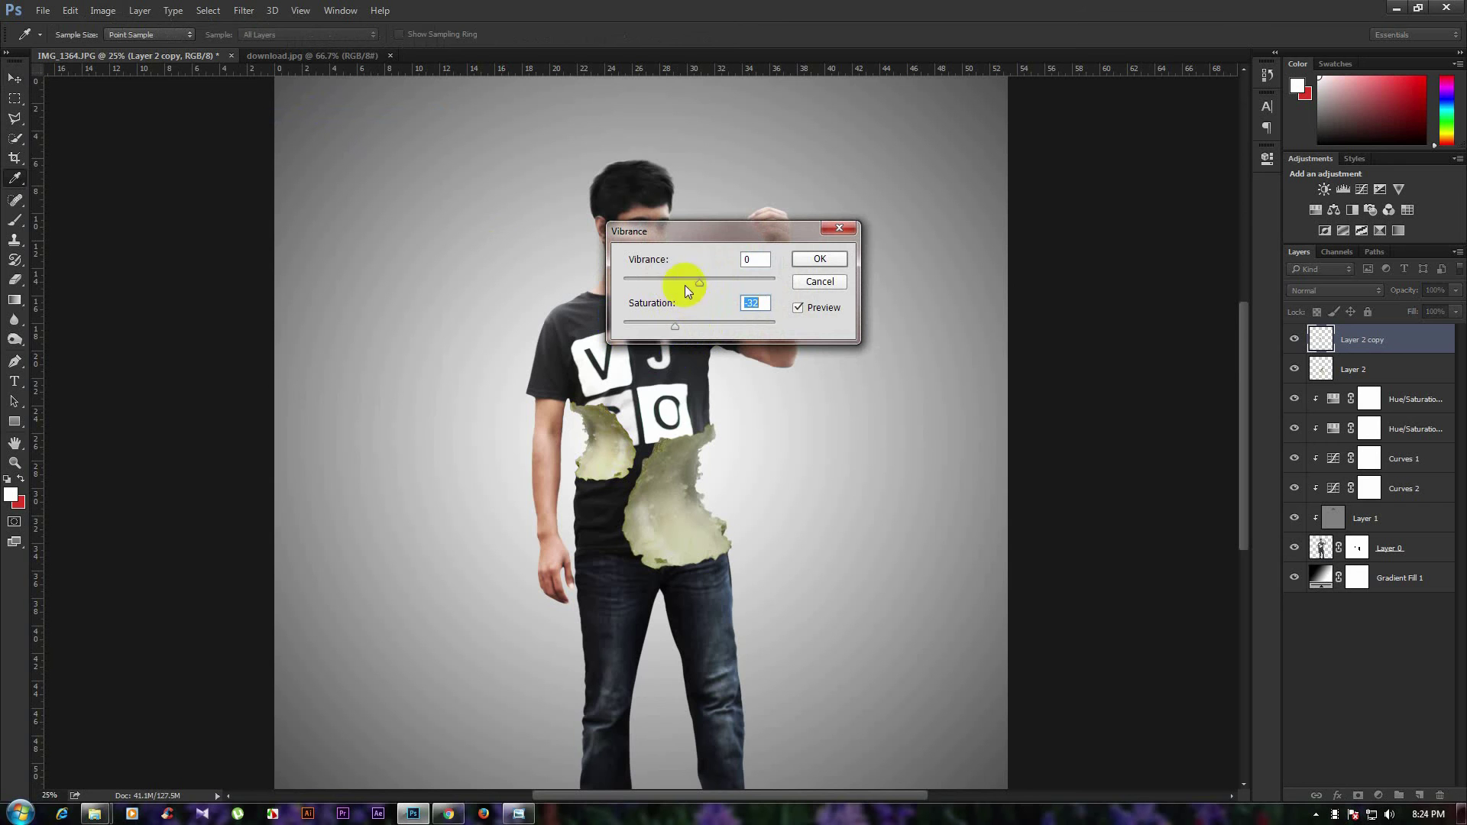
left_click_drag(673, 282, 659, 283)
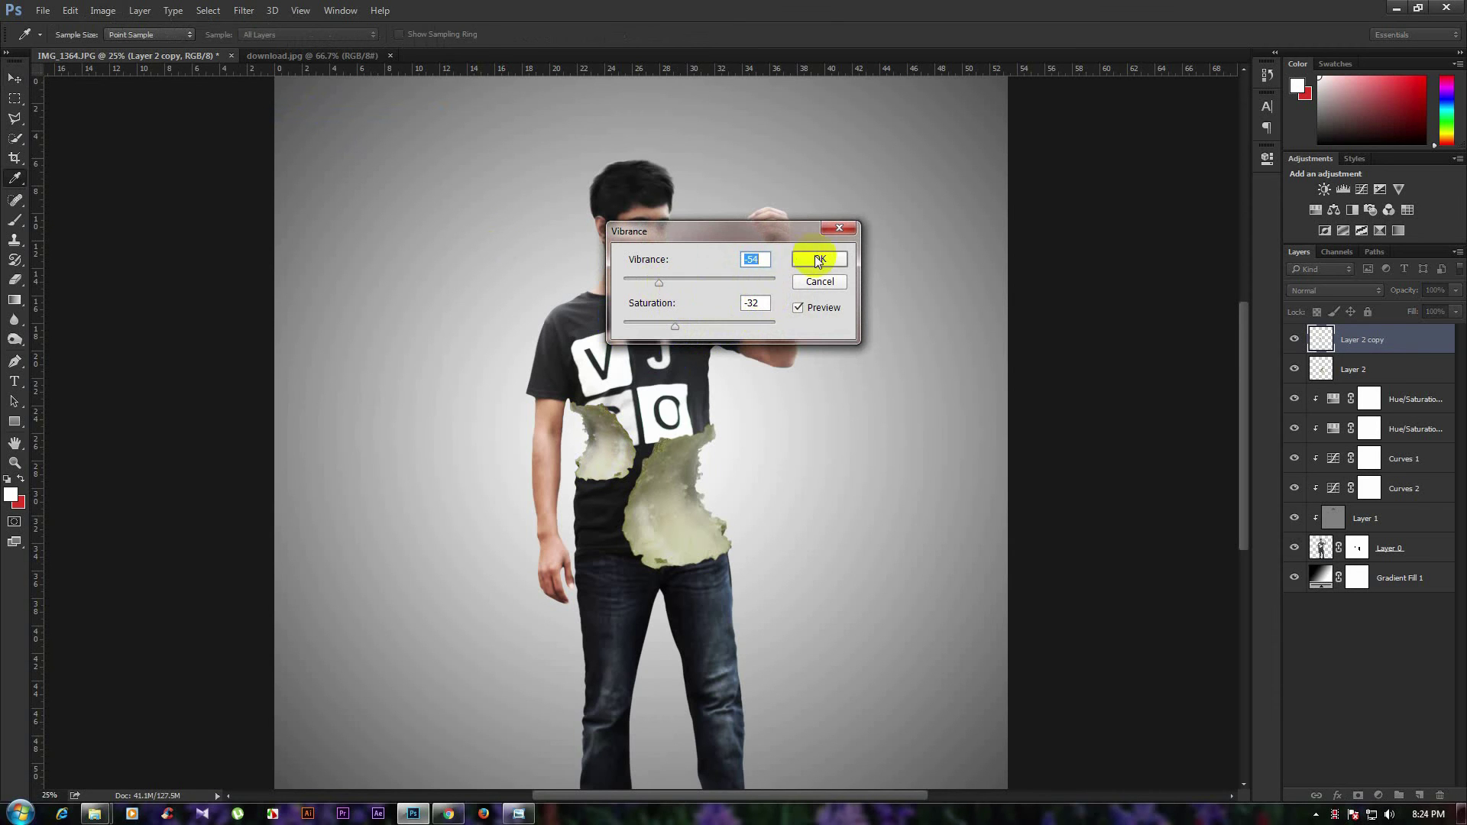
left_click(820, 259)
key("v")
left_click(607, 432)
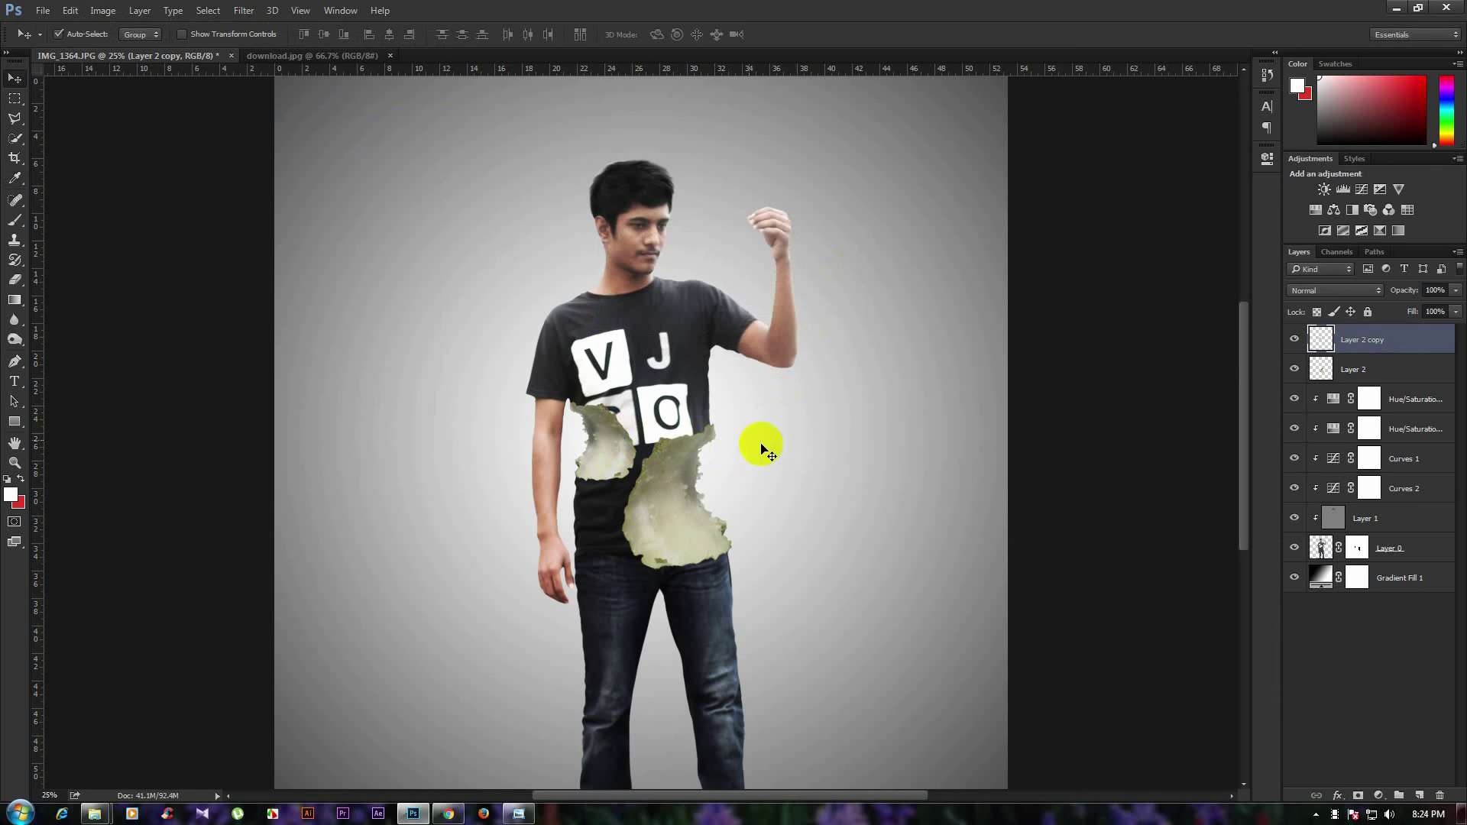
Drag the pear bite from download.jpg into IMG_1364, then rotate and shrink it.
left_click(295, 57)
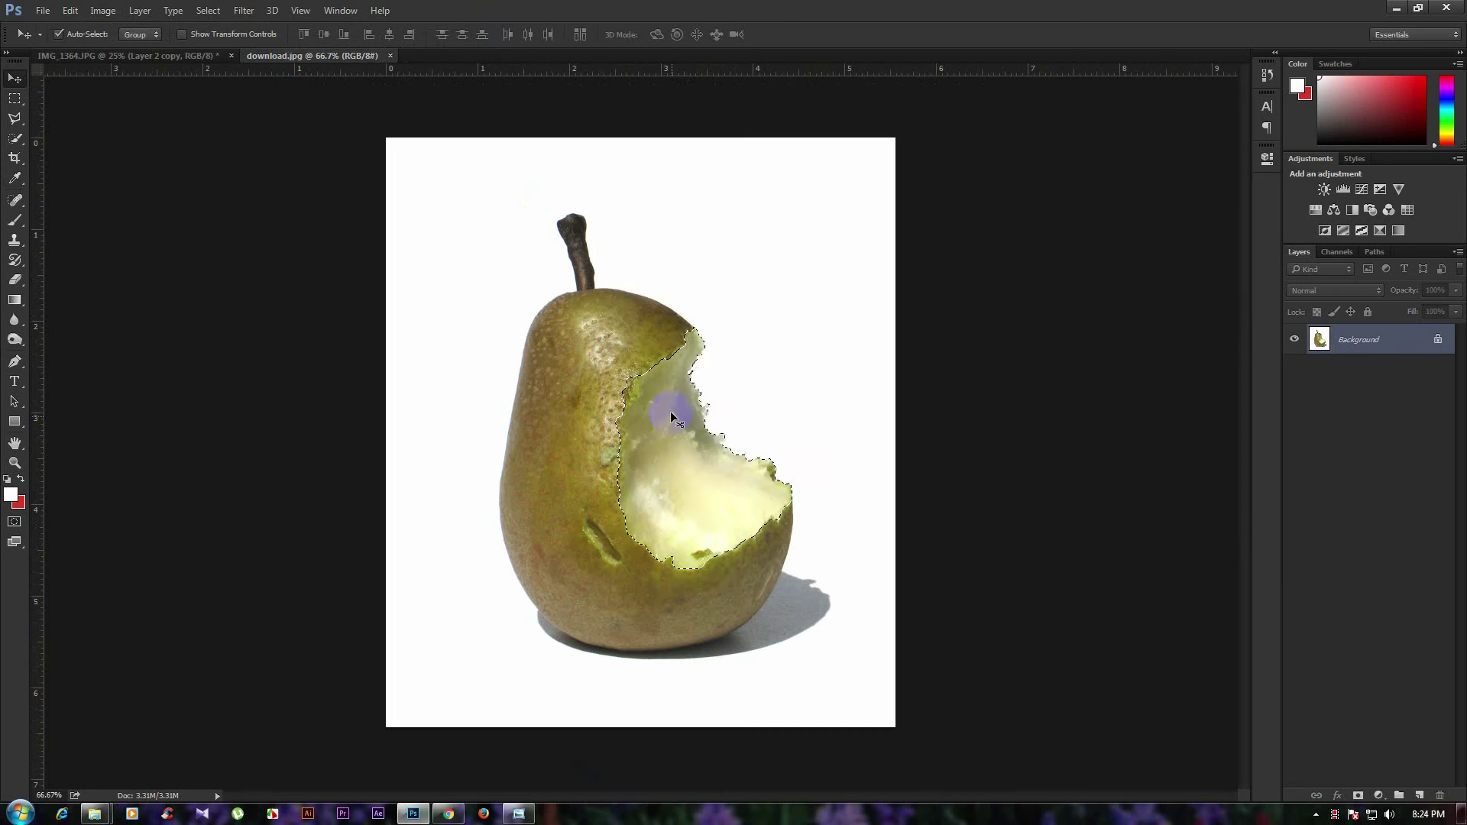
mouse_move(695, 490)
left_mouse_down()
mouse_move(557, 290)
mouse_move(655, 327)
left_mouse_up()
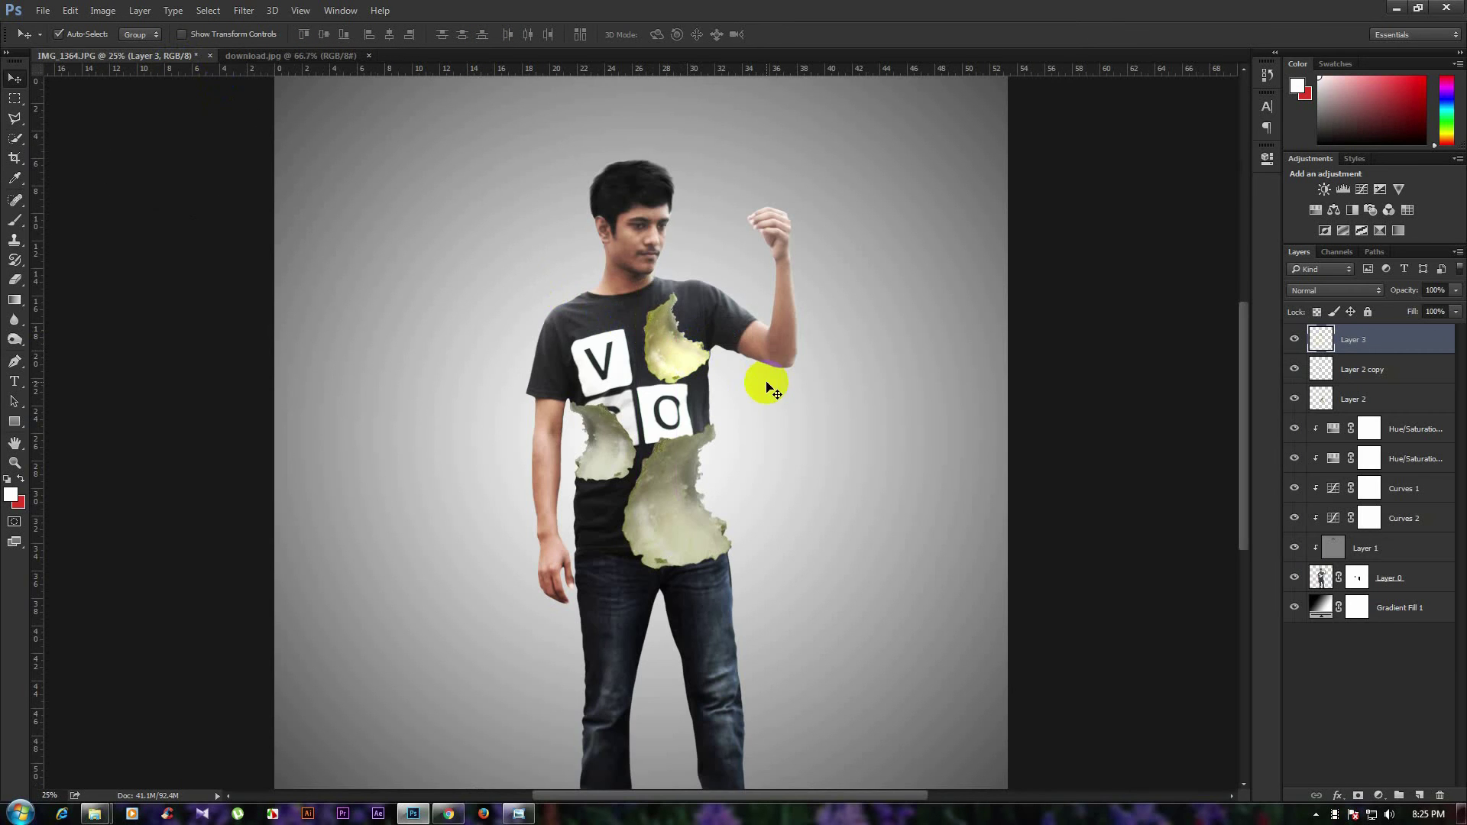
key("ctrl+t")
left_click_drag(774, 363, 699, 259)
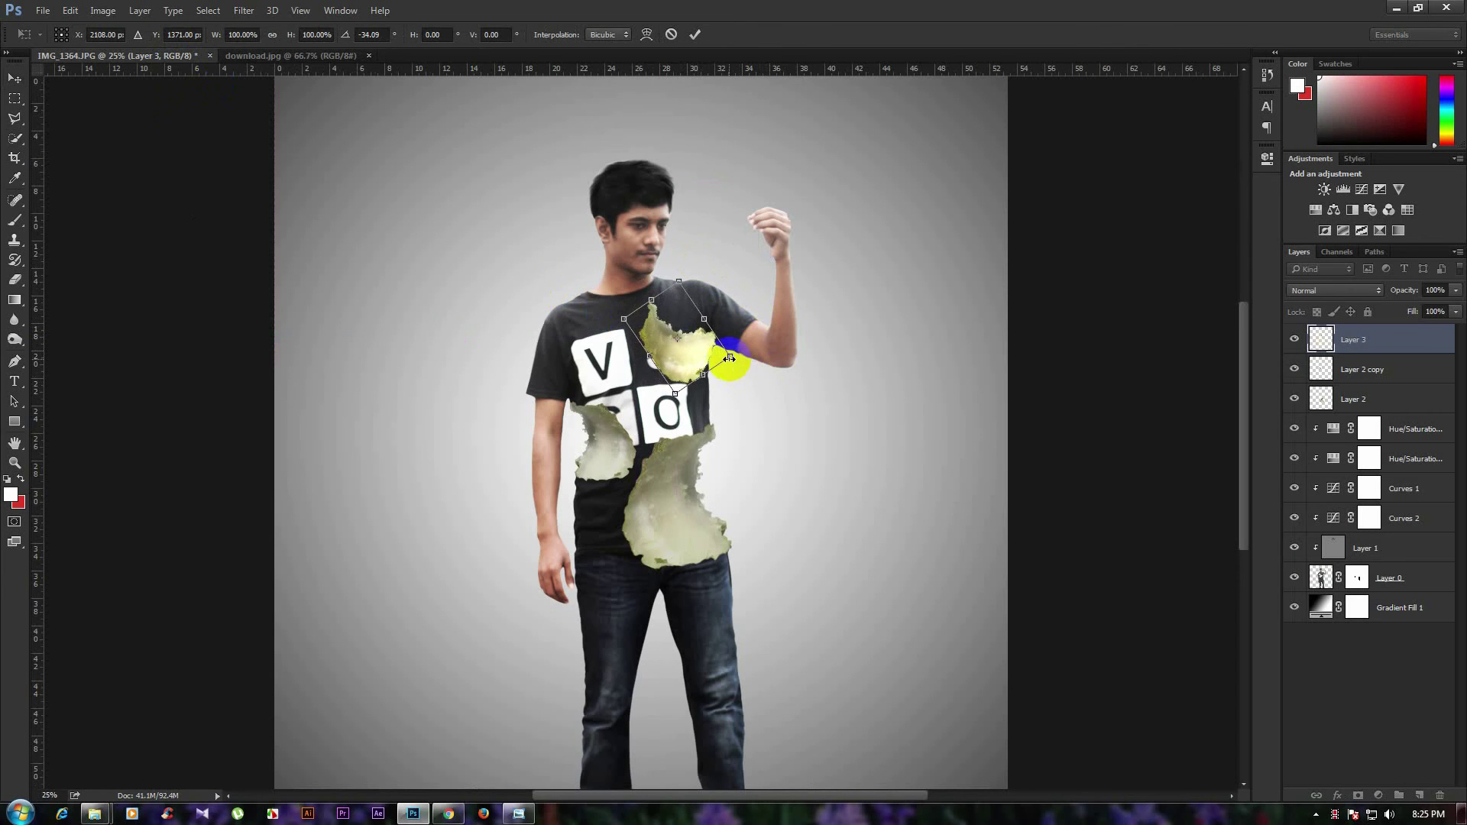
left_click_drag(728, 354, 707, 347)
scroll(706, 344, "up", 1)
scroll(706, 344, "up", 1)
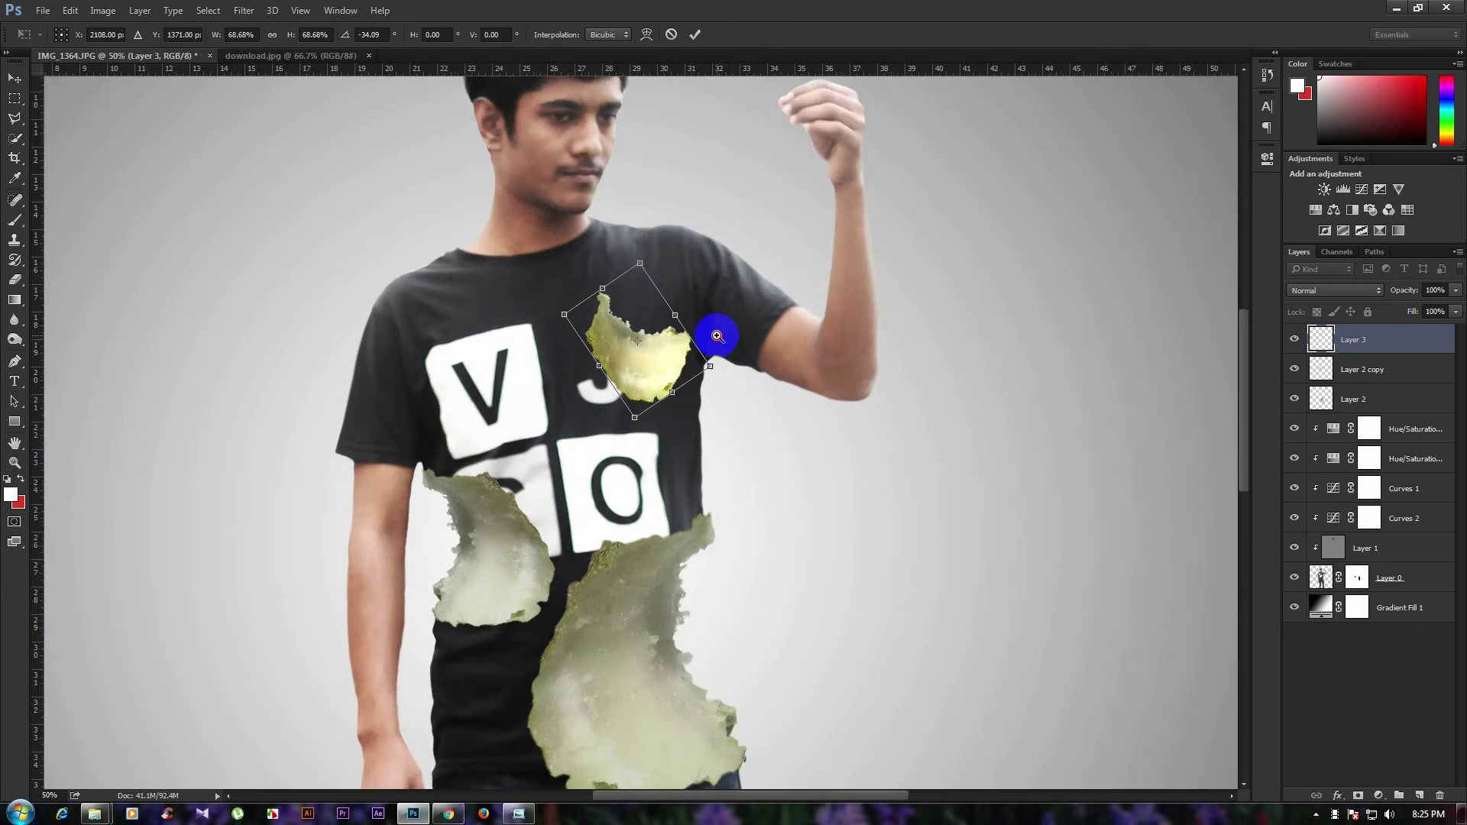
scroll(688, 367, "up", 1)
Fit the smaller, tilted bite onto the man's shoulder and commit the transform.
left_click_drag(607, 370, 652, 279)
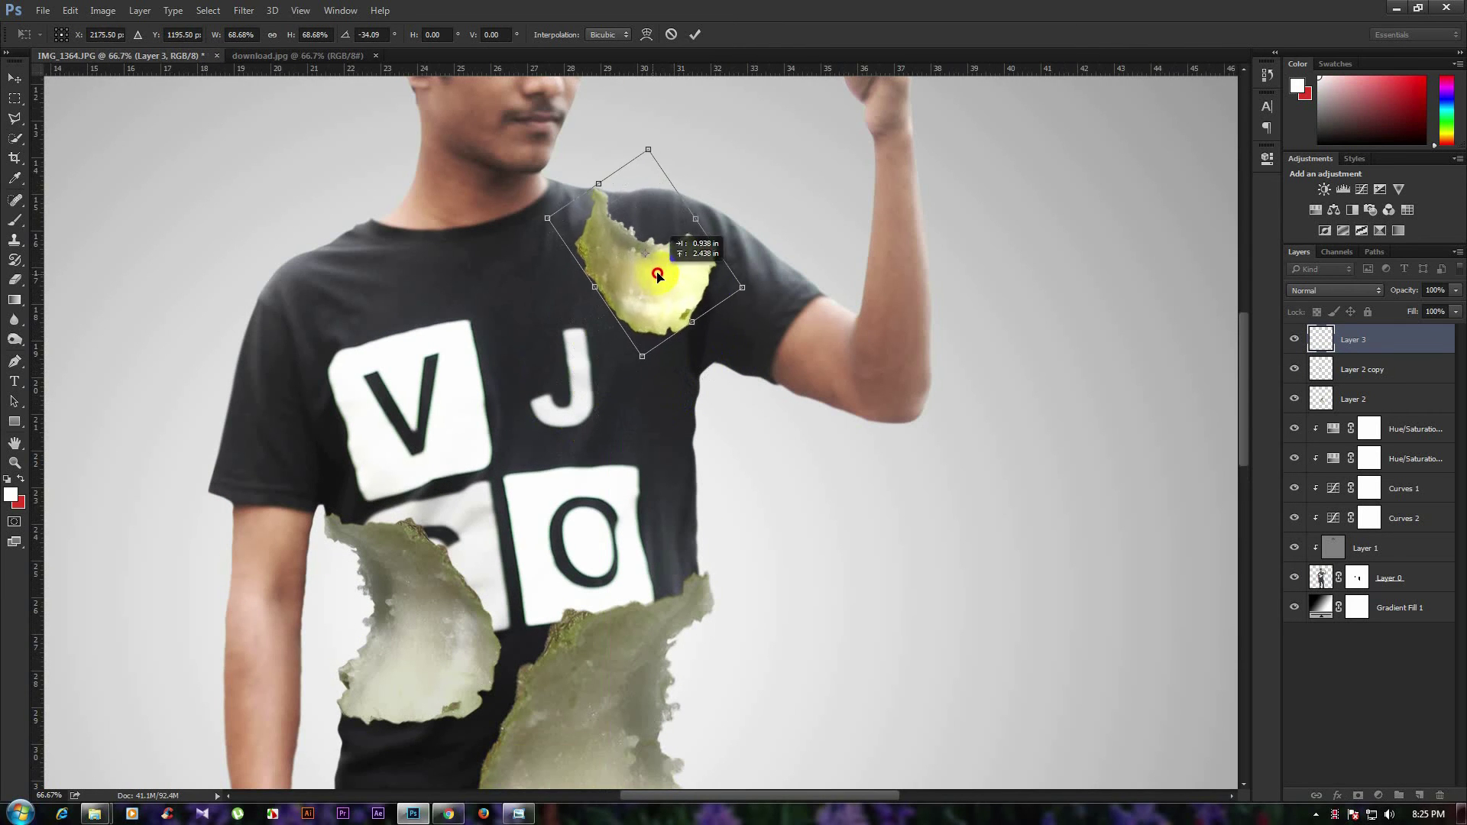
left_click_drag(777, 279, 779, 264)
left_click_drag(670, 298, 798, 292)
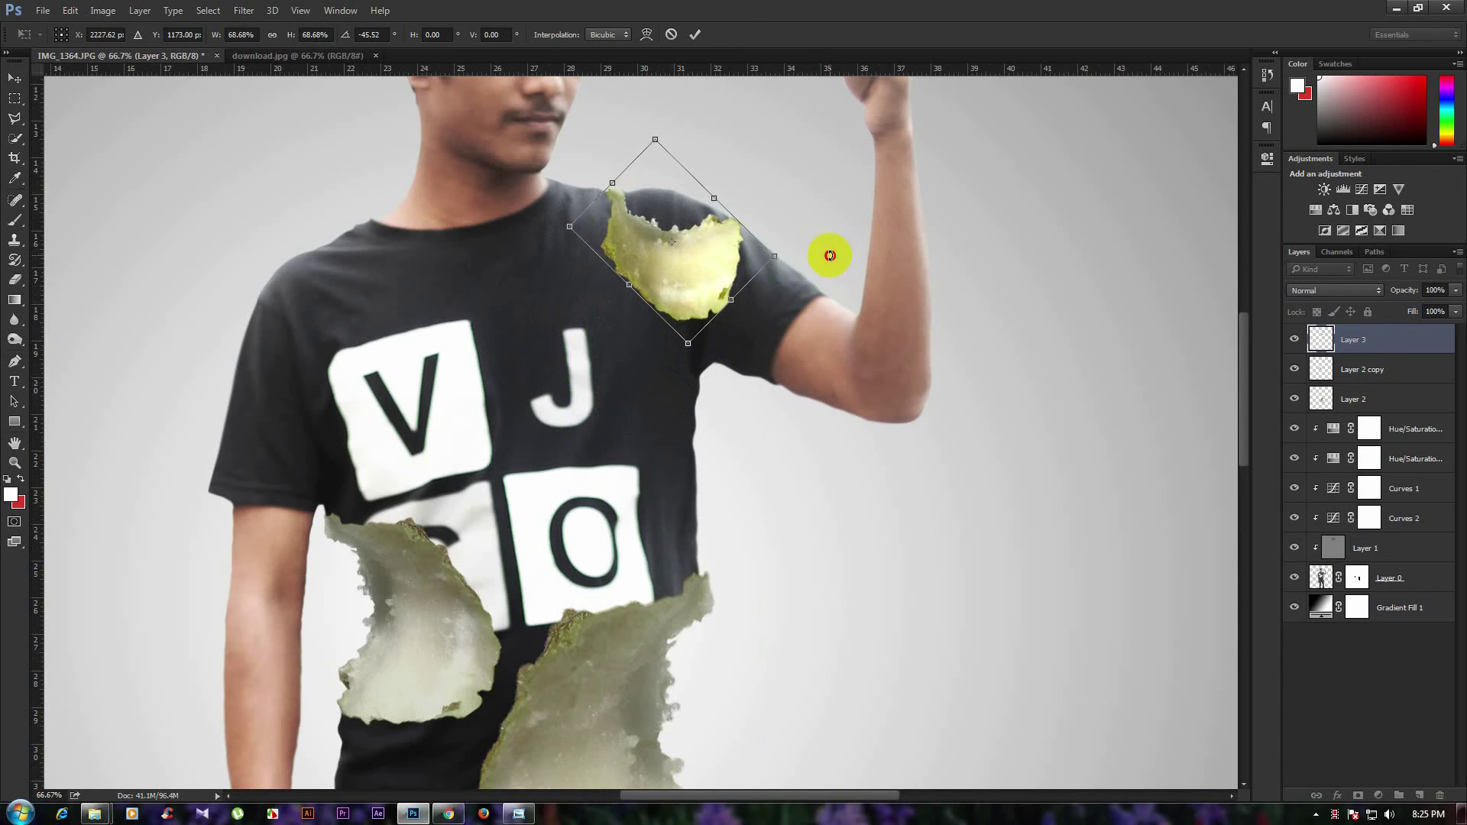
left_click_drag(688, 343, 689, 319)
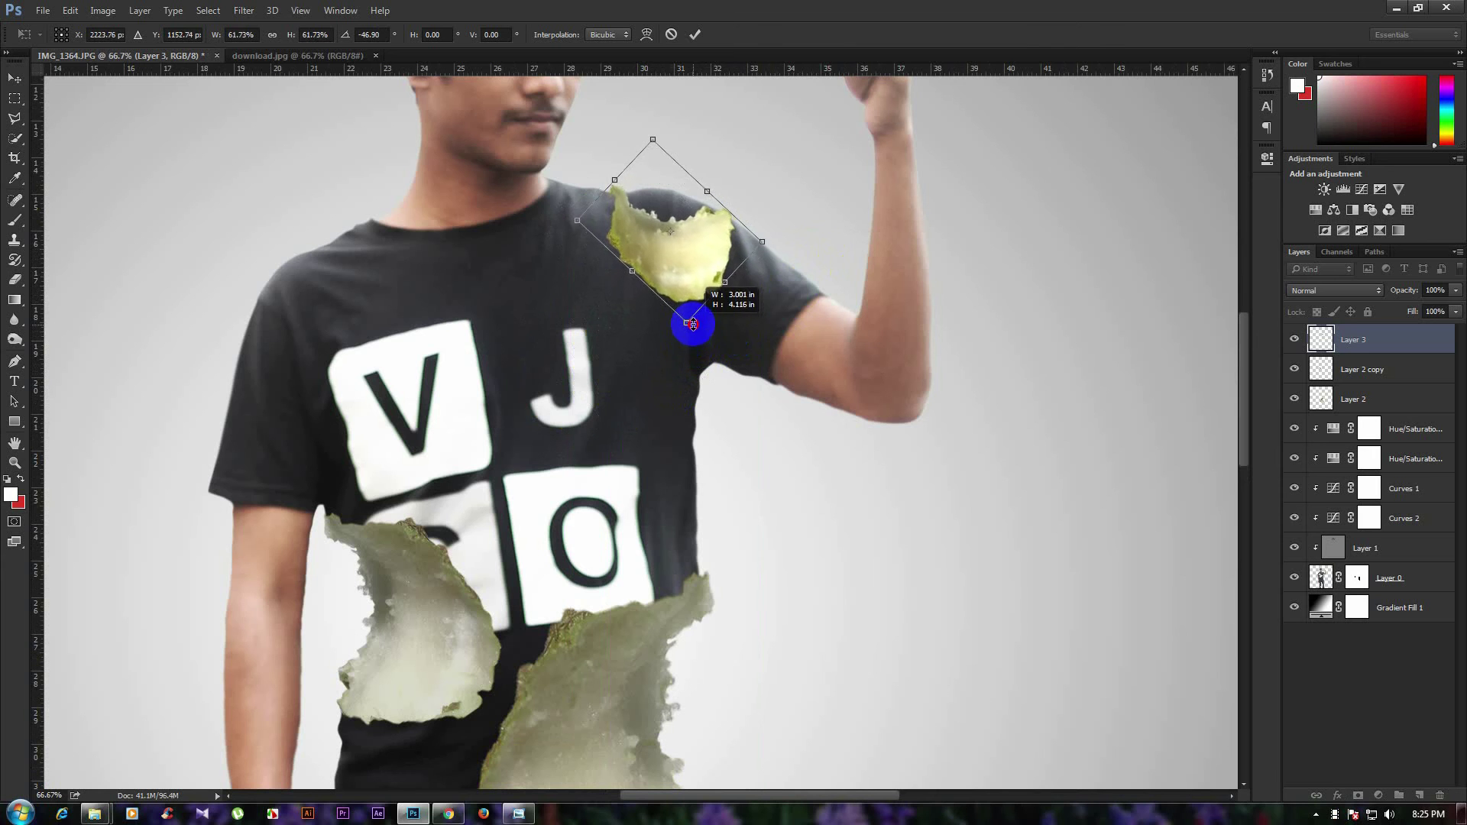
left_click_drag(634, 233, 640, 250)
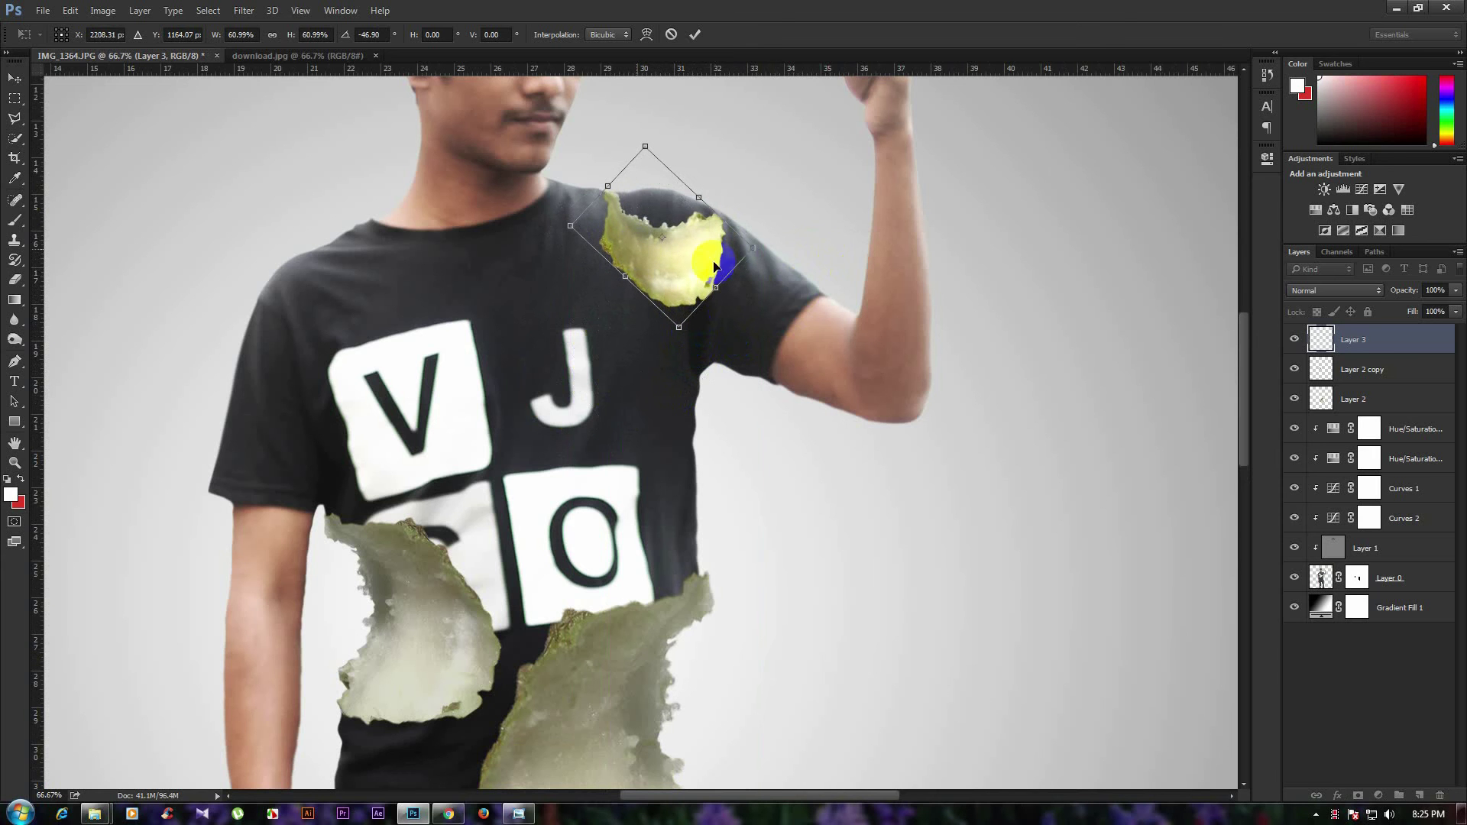
left_click_drag(790, 262, 798, 256)
key("Up")
key("Up")
key("Up")
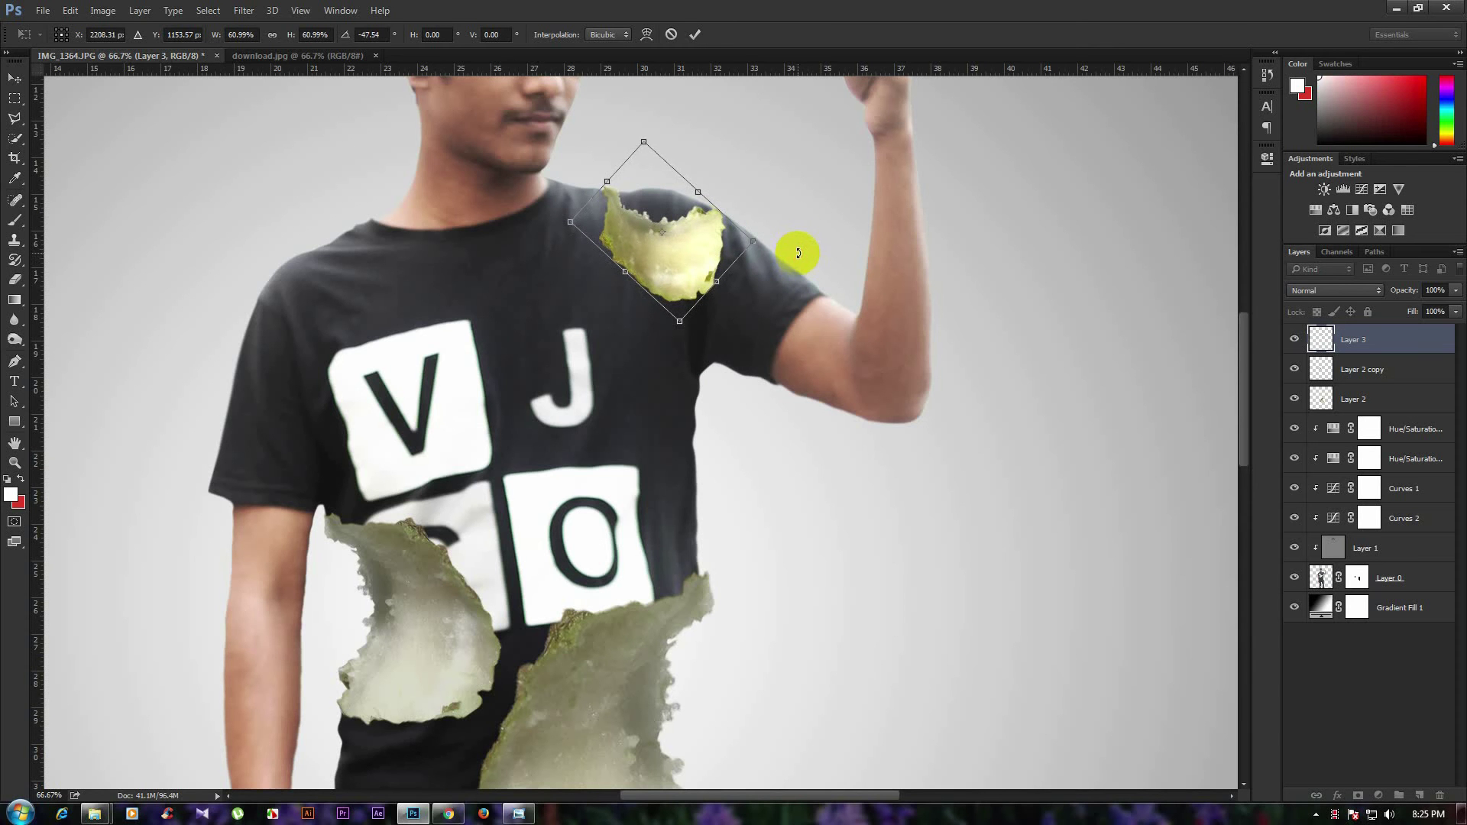
key("Return")
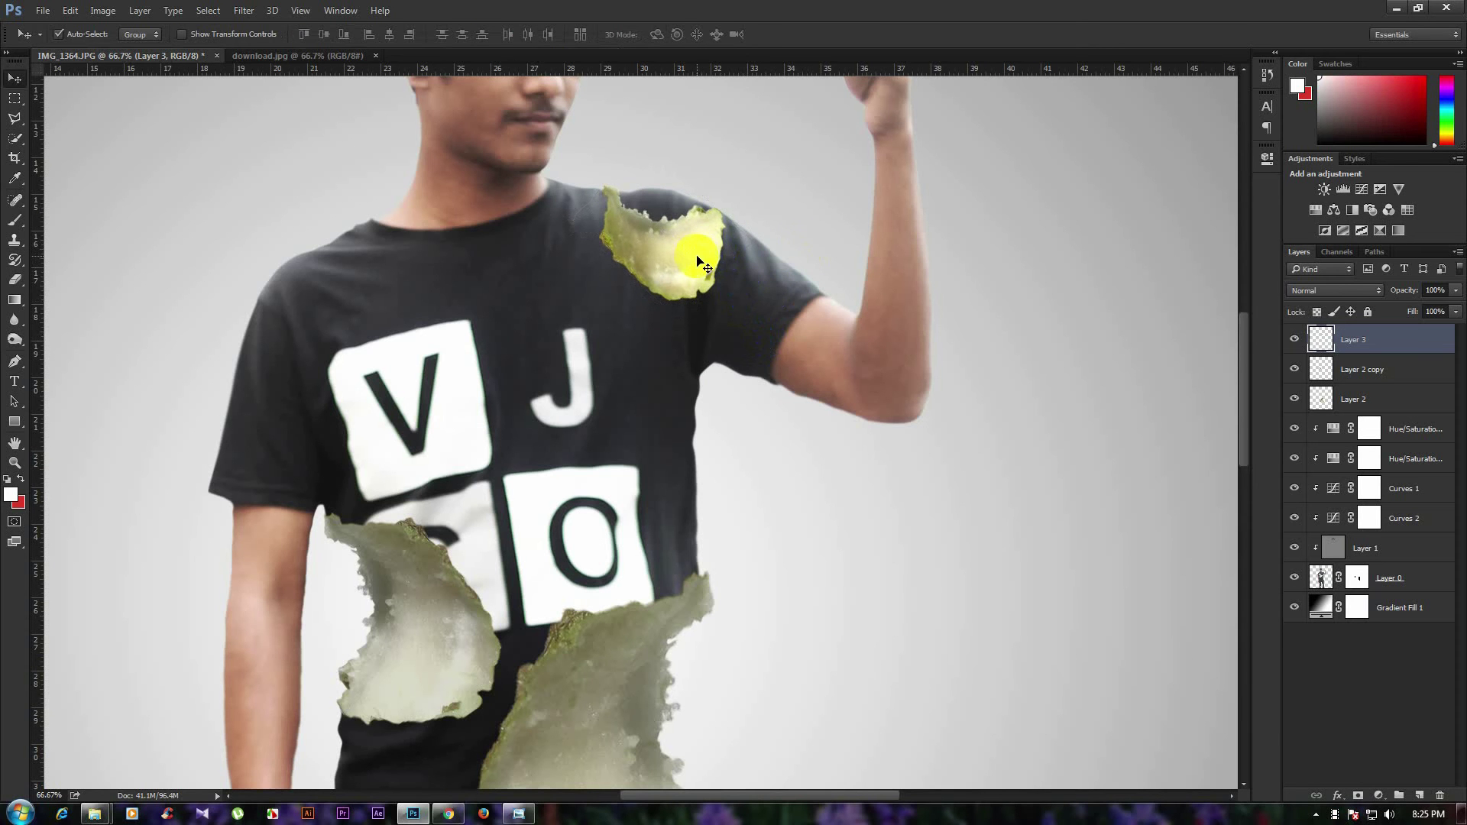
scroll(706, 263, "down", 1)
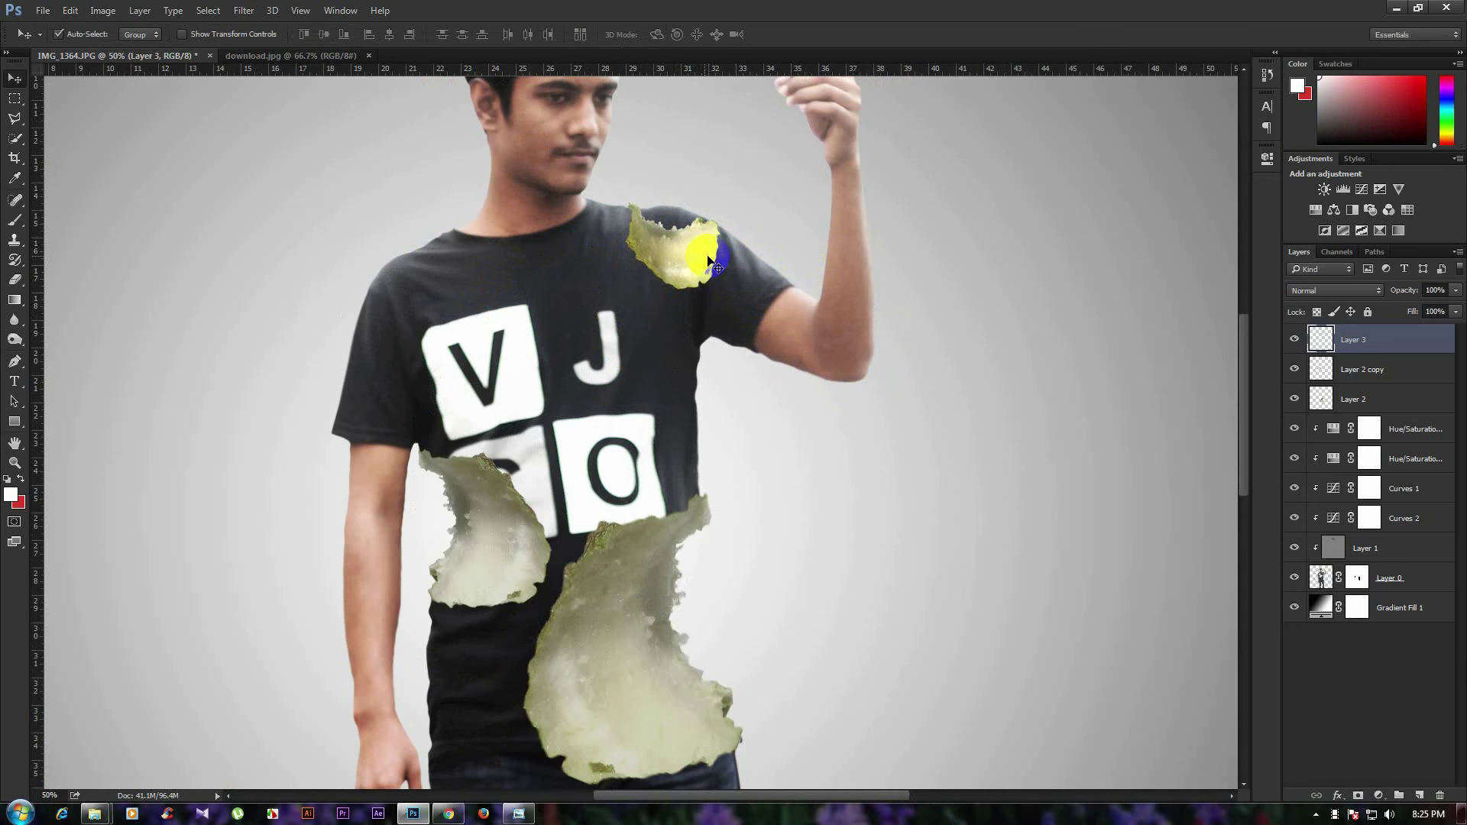
scroll(674, 313, "down", 1)
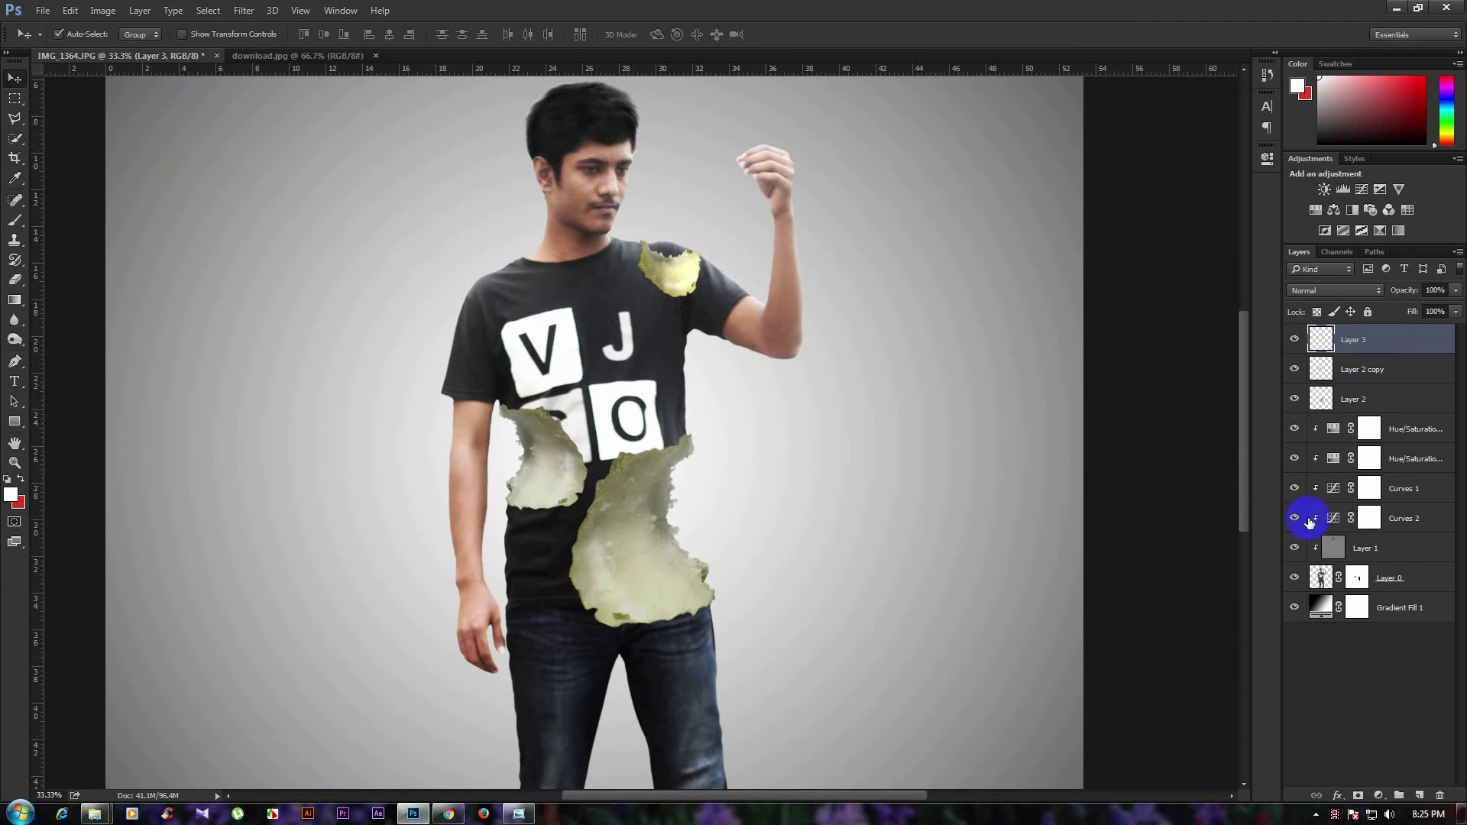
Select Layer 0's mask and browse the image adjustments without applying one.
left_click(1359, 579)
left_click(14, 221)
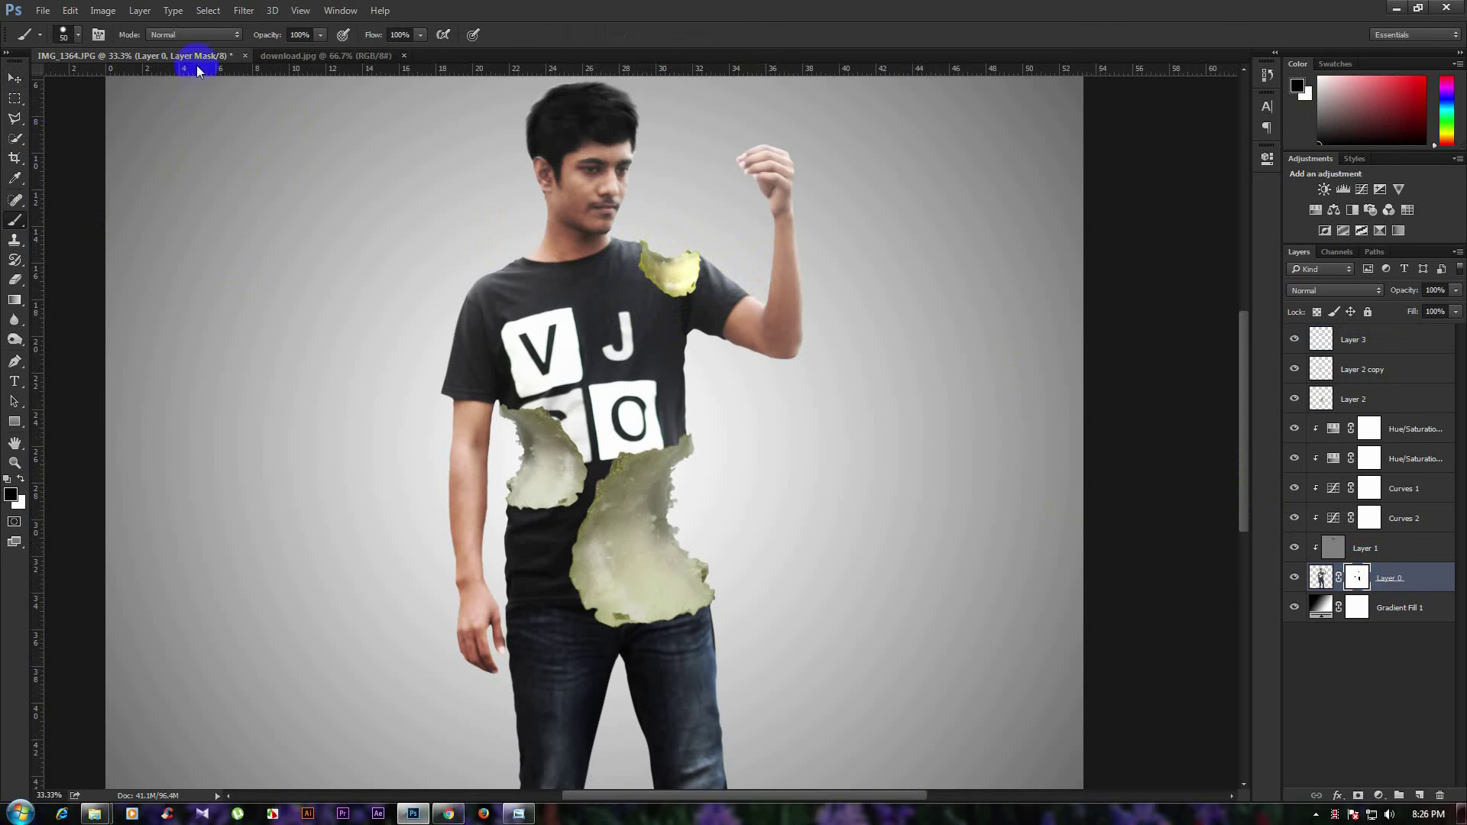
left_click(91, 10)
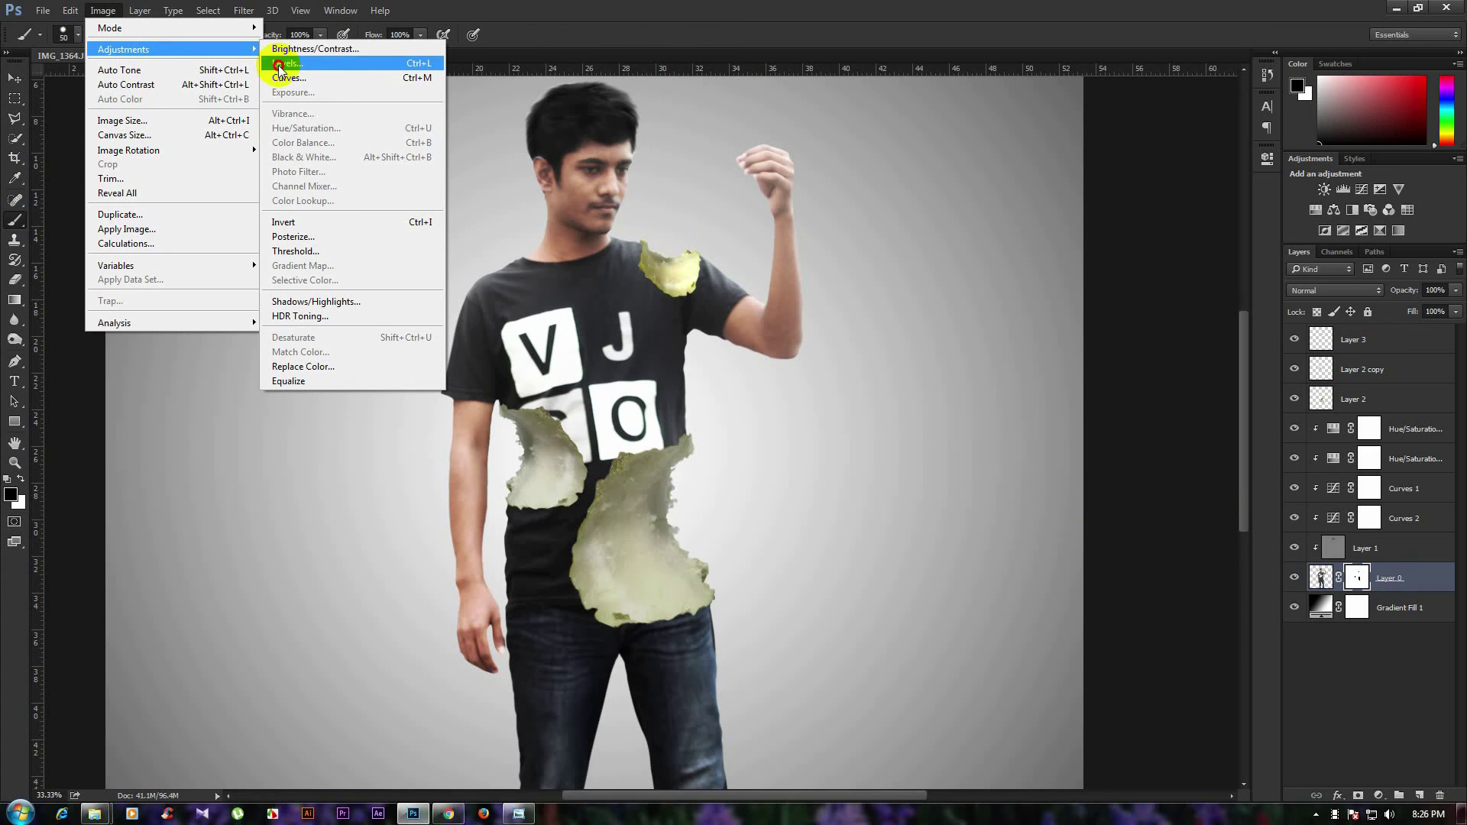
left_click(676, 256)
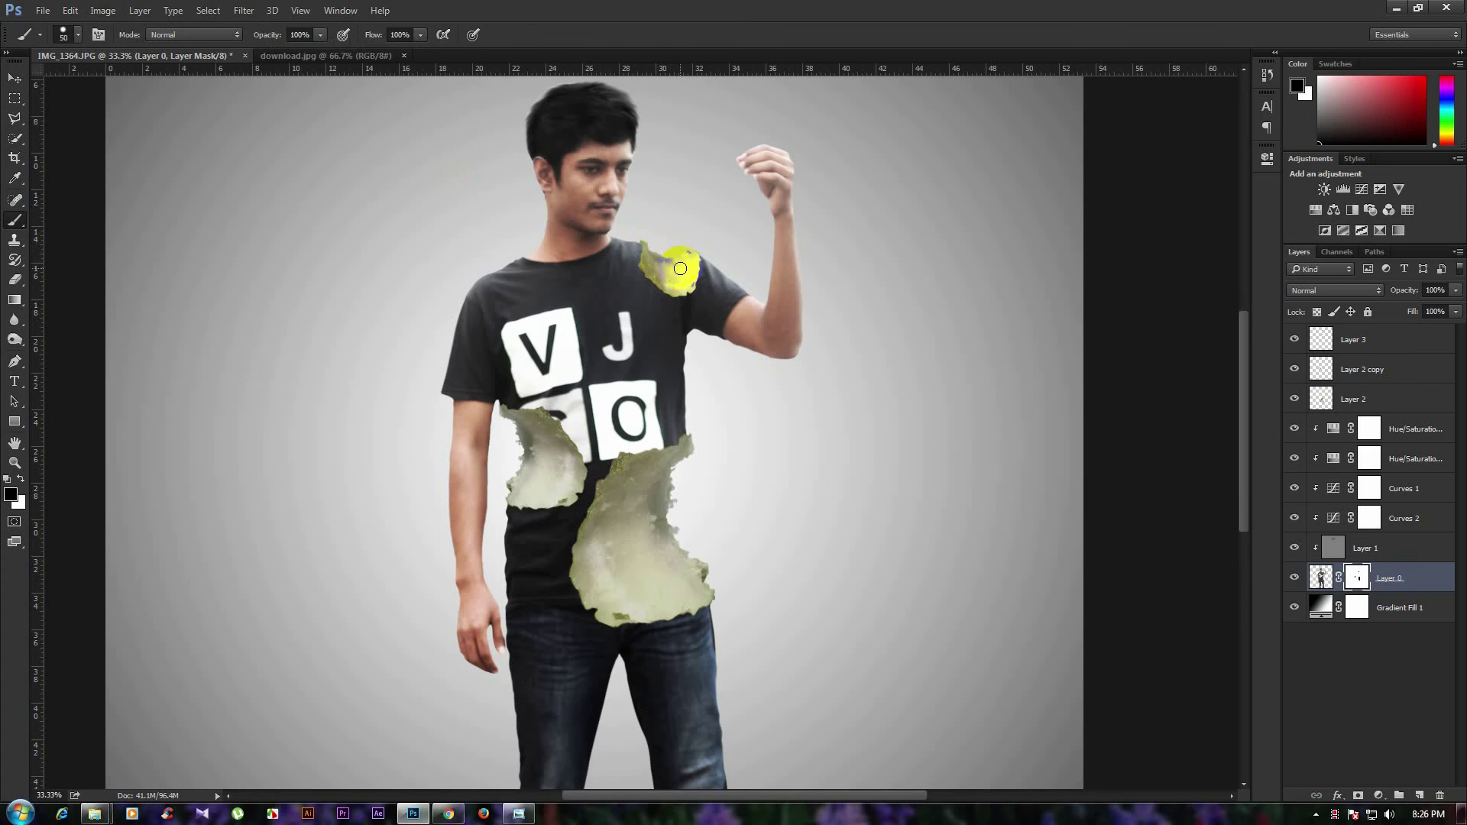
Select the shoulder fragment's Layer 3 with the Move tool and open Image > Adjustments.
left_click(14, 78)
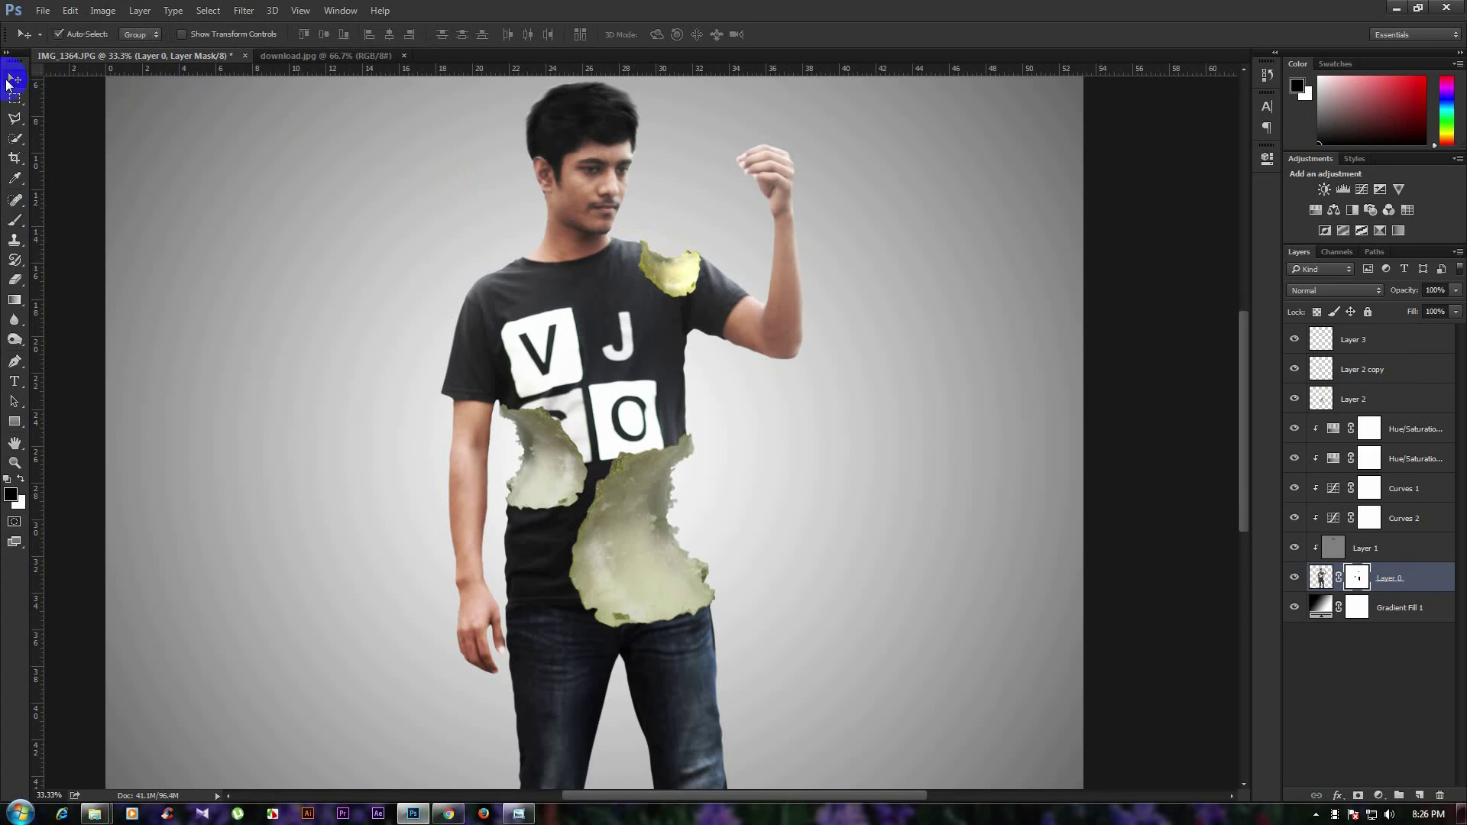
left_click(1349, 343)
left_click(691, 285)
left_click(544, 182)
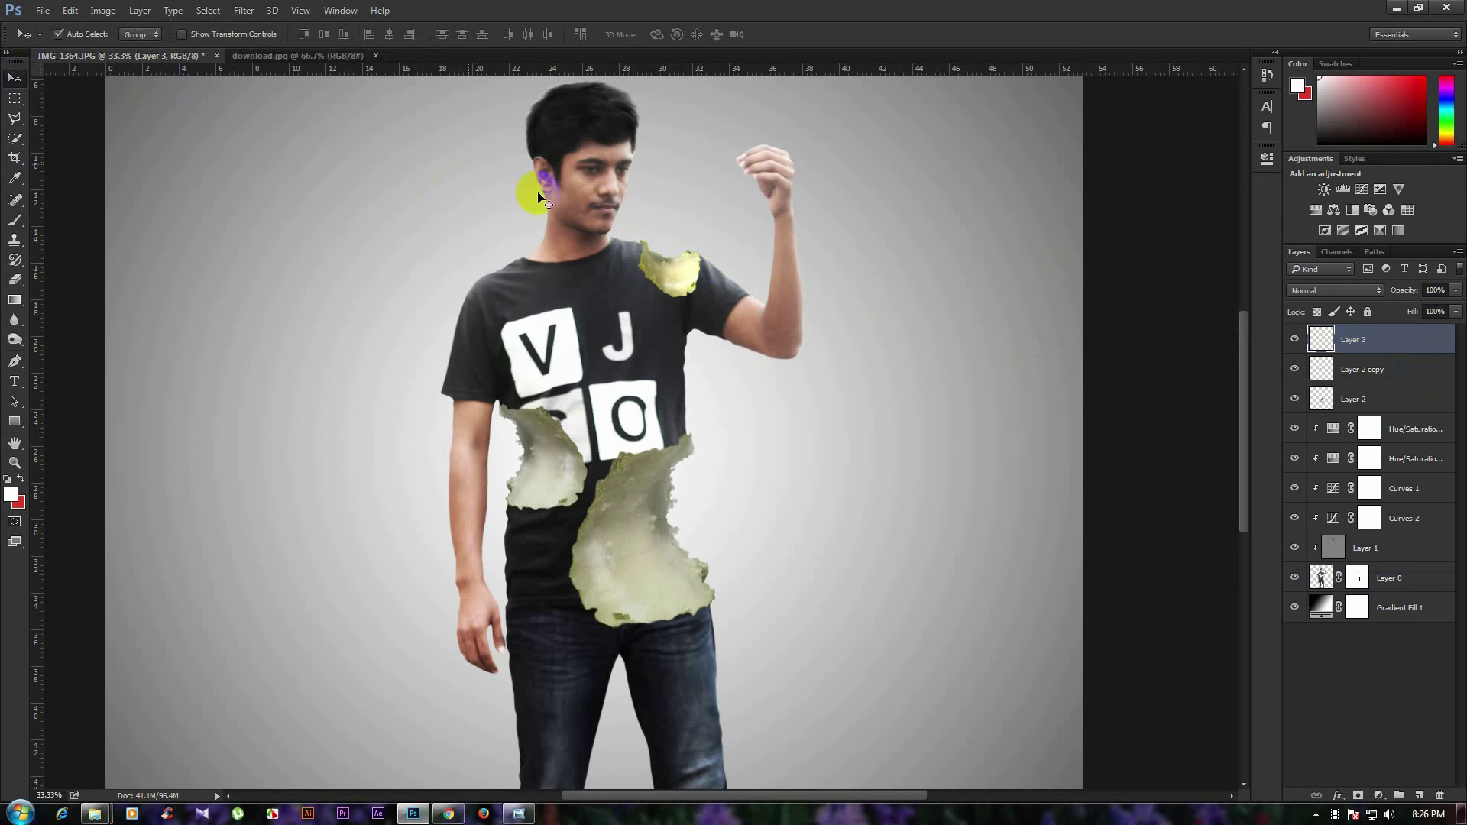
left_click(102, 9)
mouse_move(172, 49)
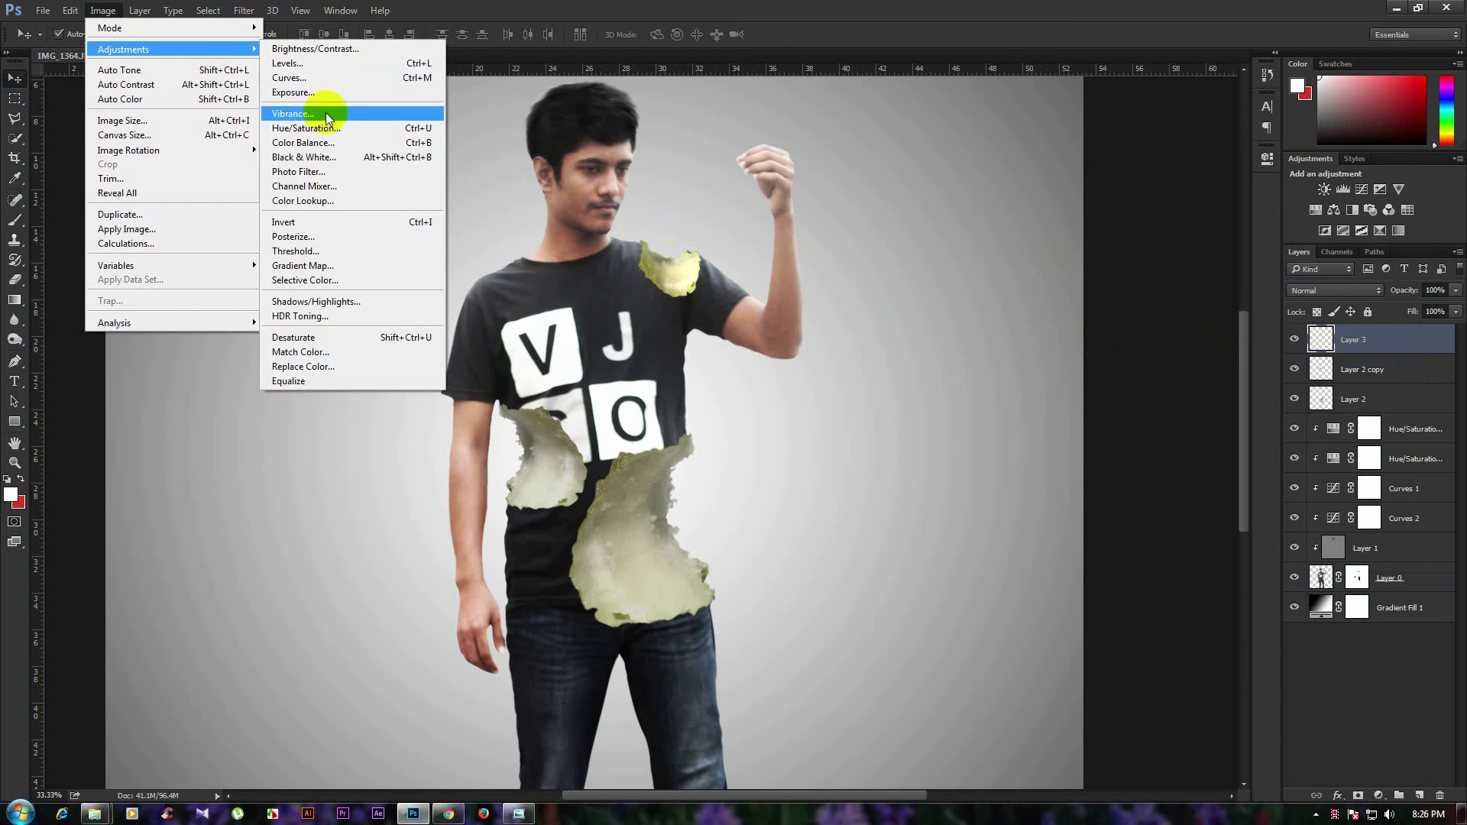
Apply a Vibrance adjustment to the shoulder fragment.
left_click(293, 114)
left_click_drag(770, 229, 984, 162)
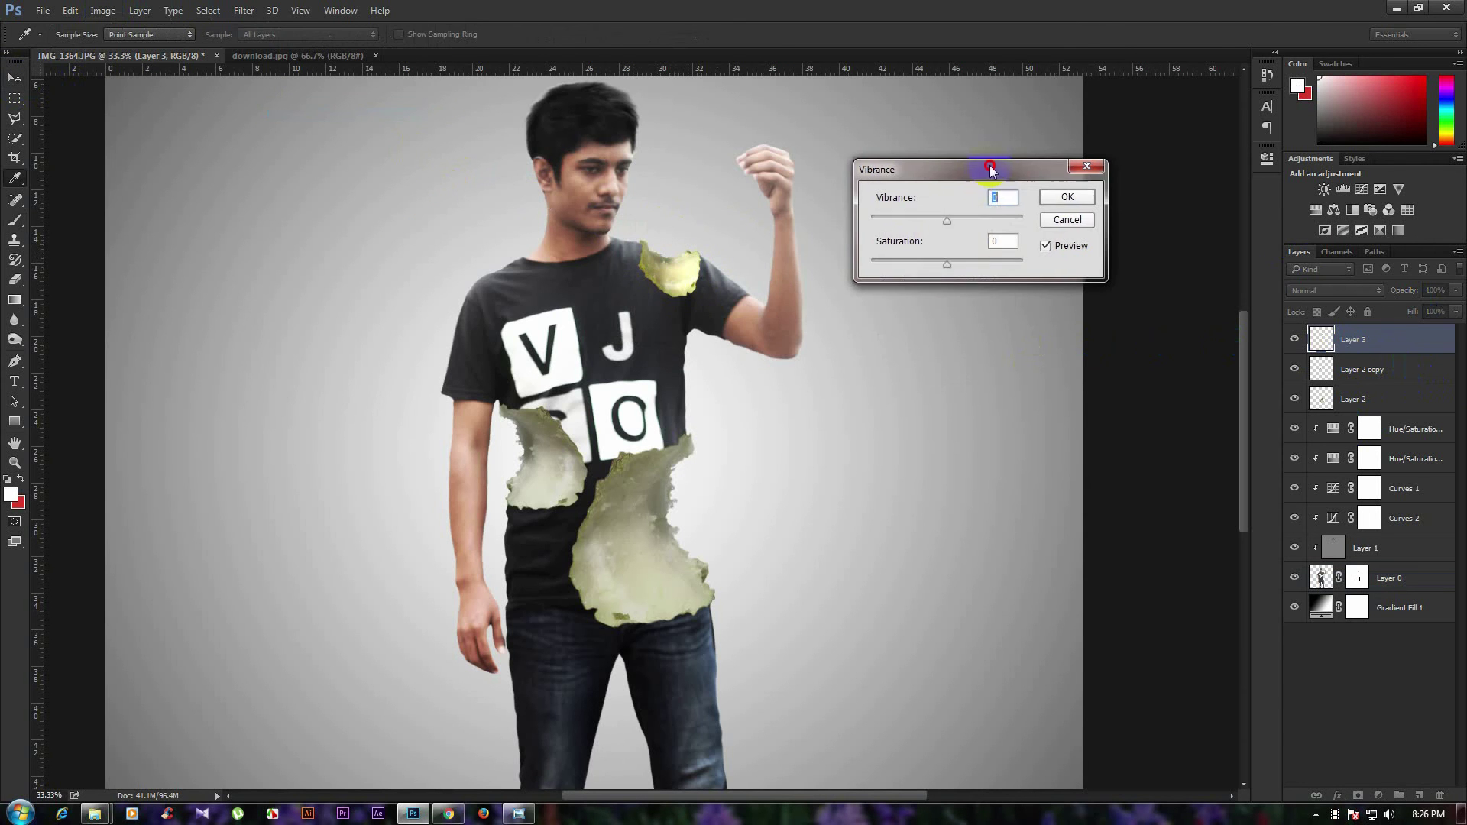
mouse_move(945, 261)
left_mouse_down()
mouse_move(961, 266)
mouse_move(926, 221)
left_mouse_up()
left_click(1063, 198)
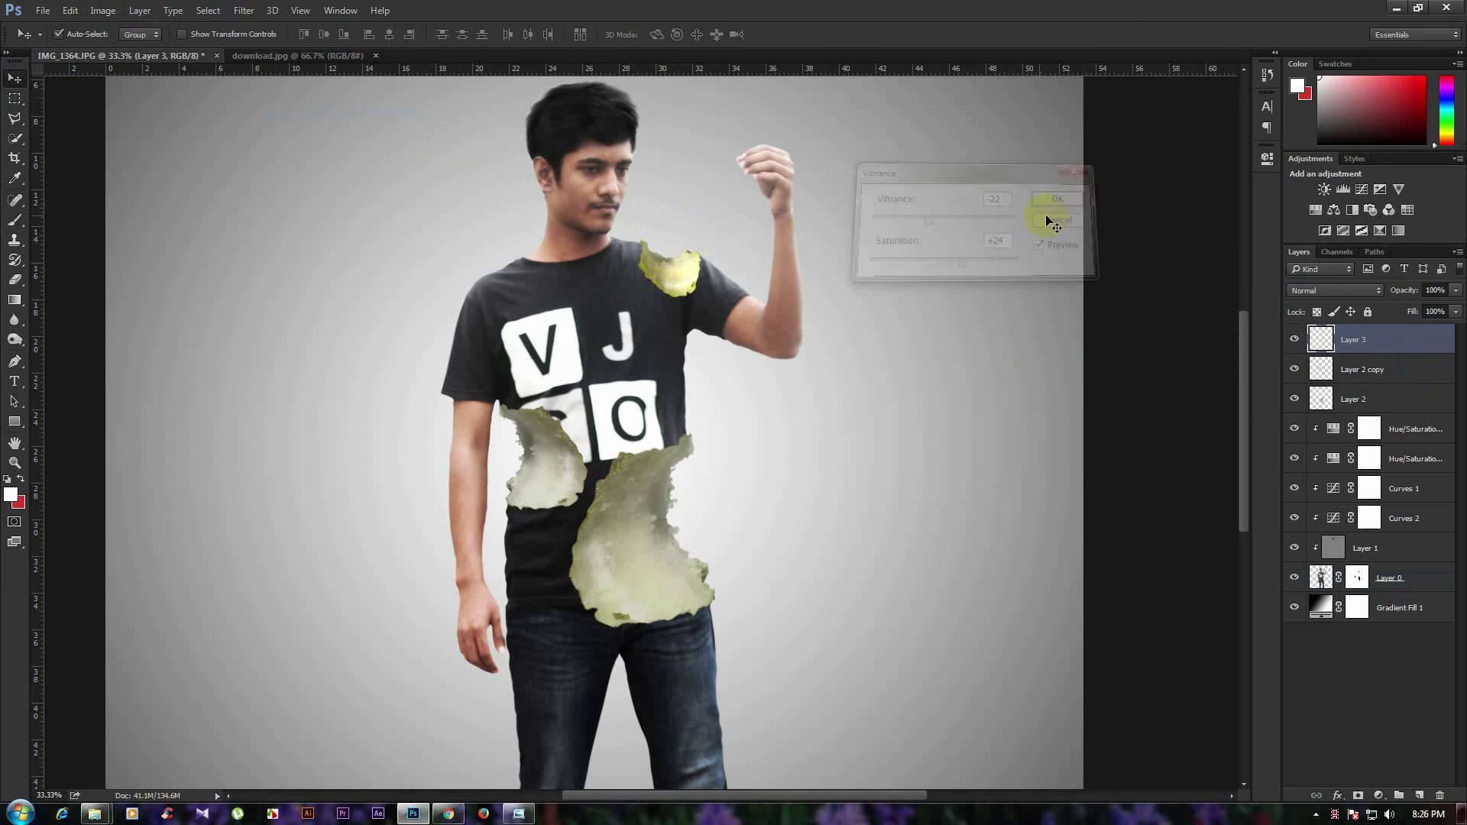
Lower the fragment's Hue/Saturation saturation to about -51.
left_click(102, 10)
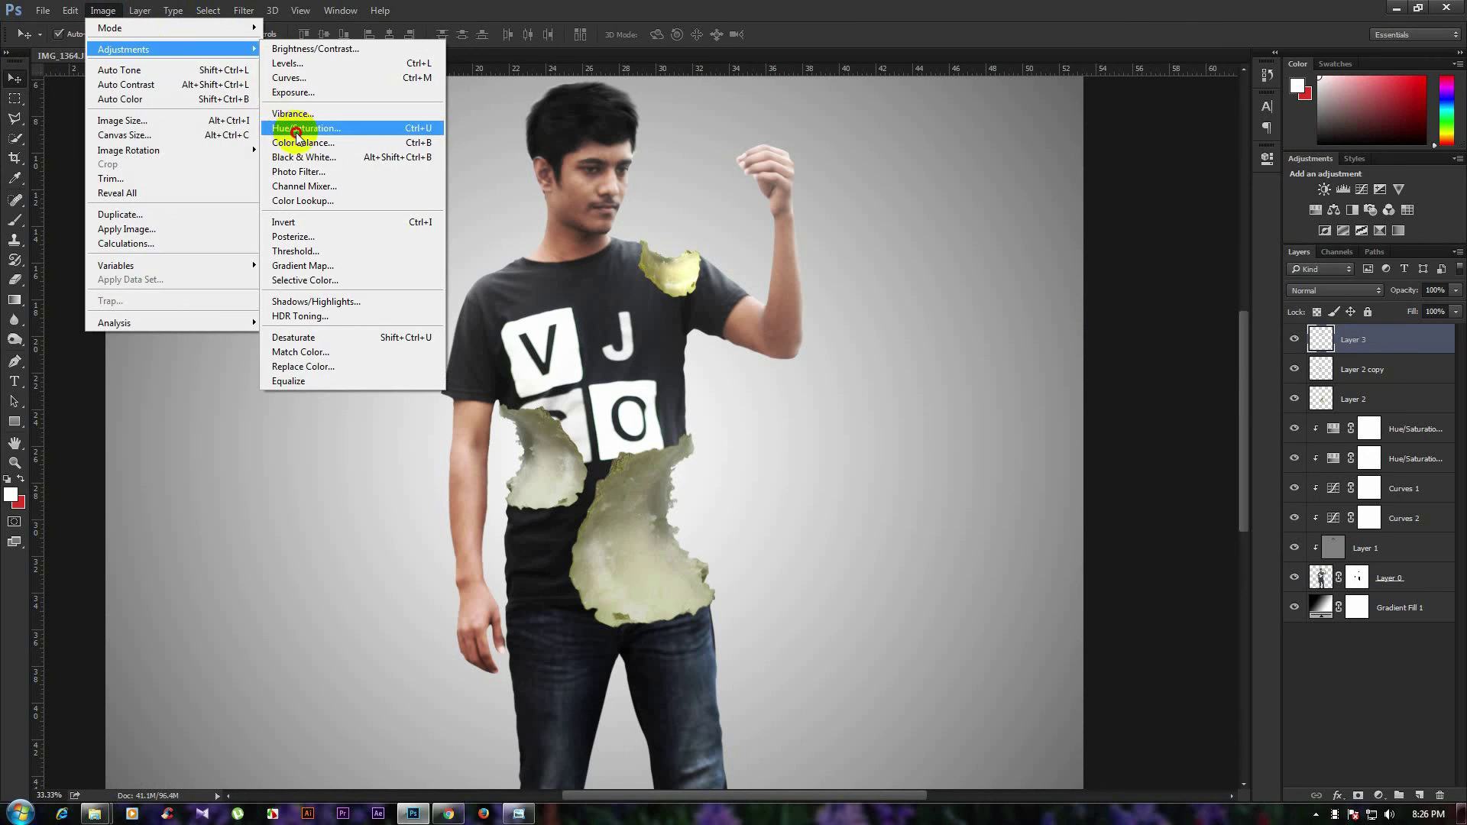
left_click(298, 128)
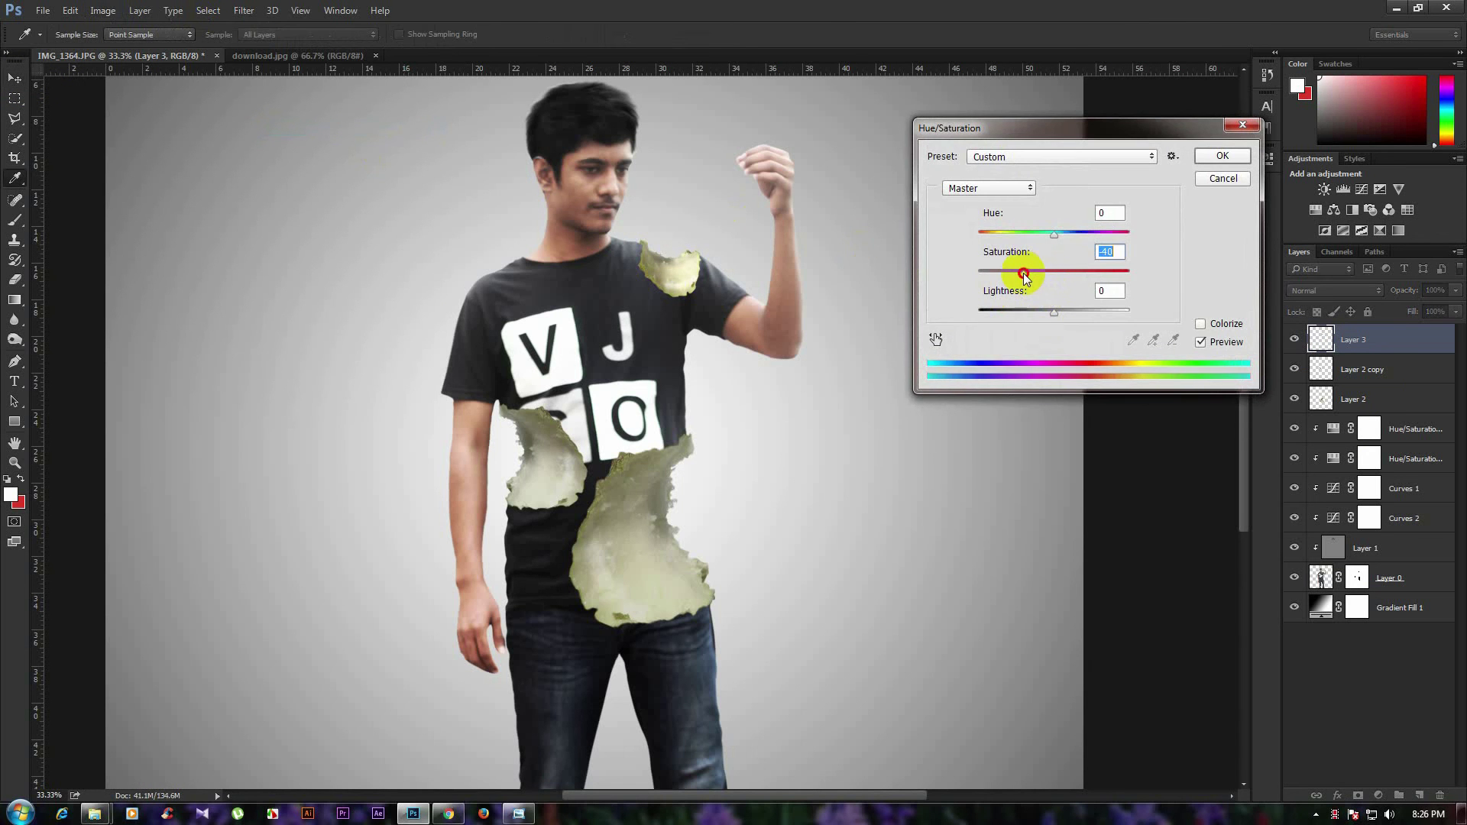
left_click_drag(1019, 273, 1073, 310)
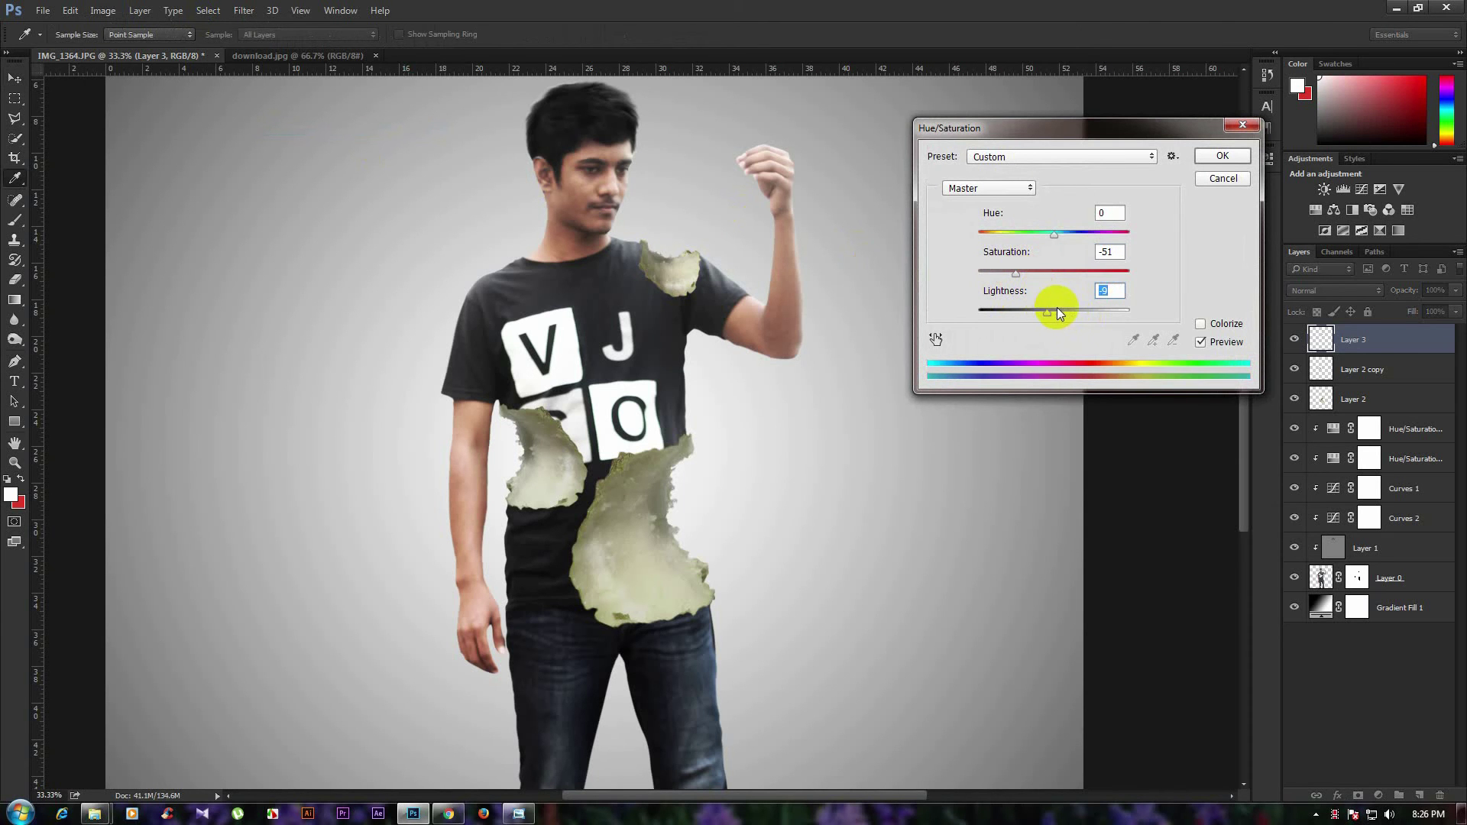
left_click(1221, 156)
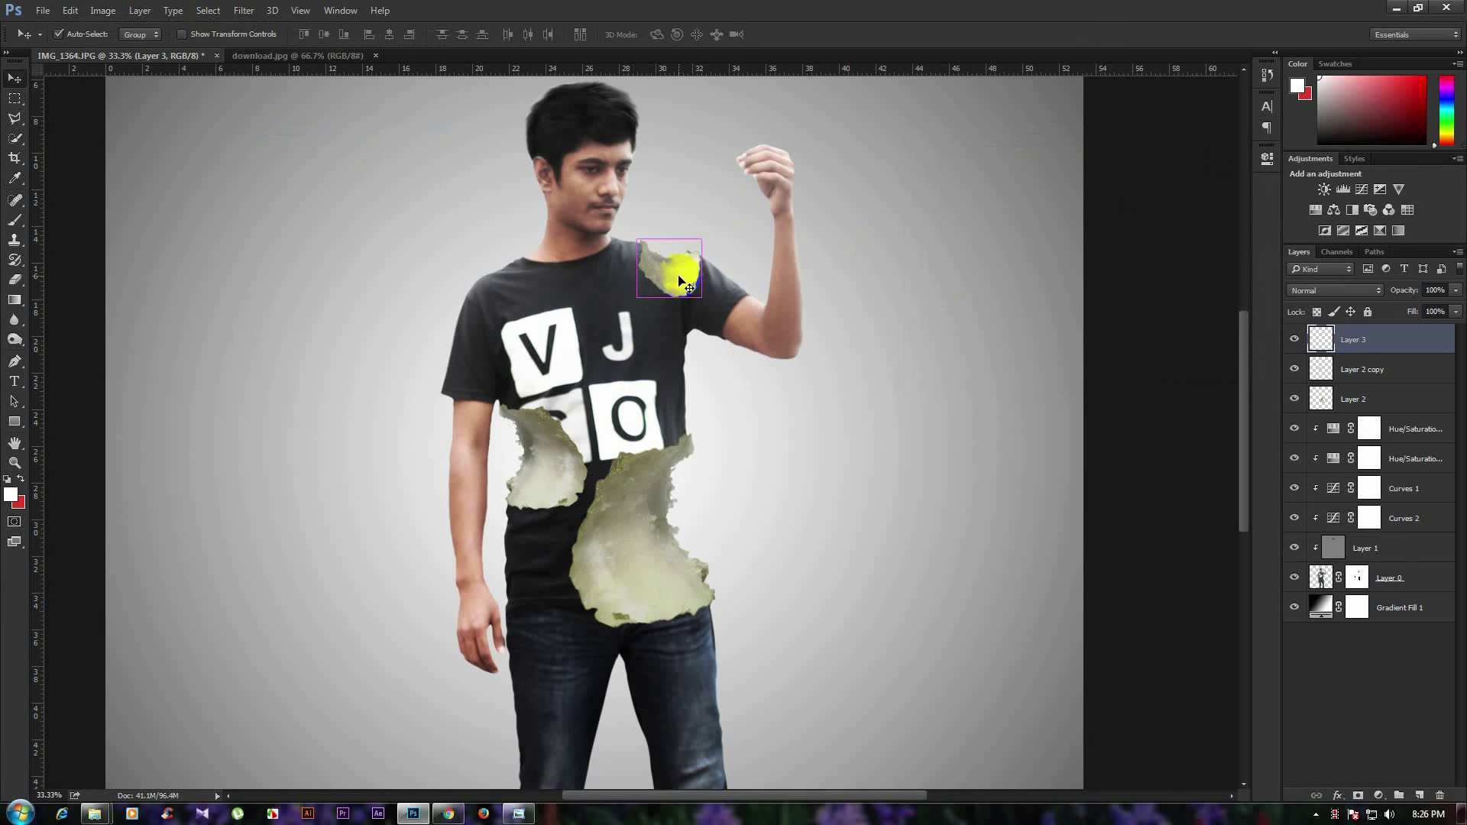
Alt-drag a copy of the shoulder fragment onto the arm and rotate it.
left_click_drag(679, 281, 839, 306)
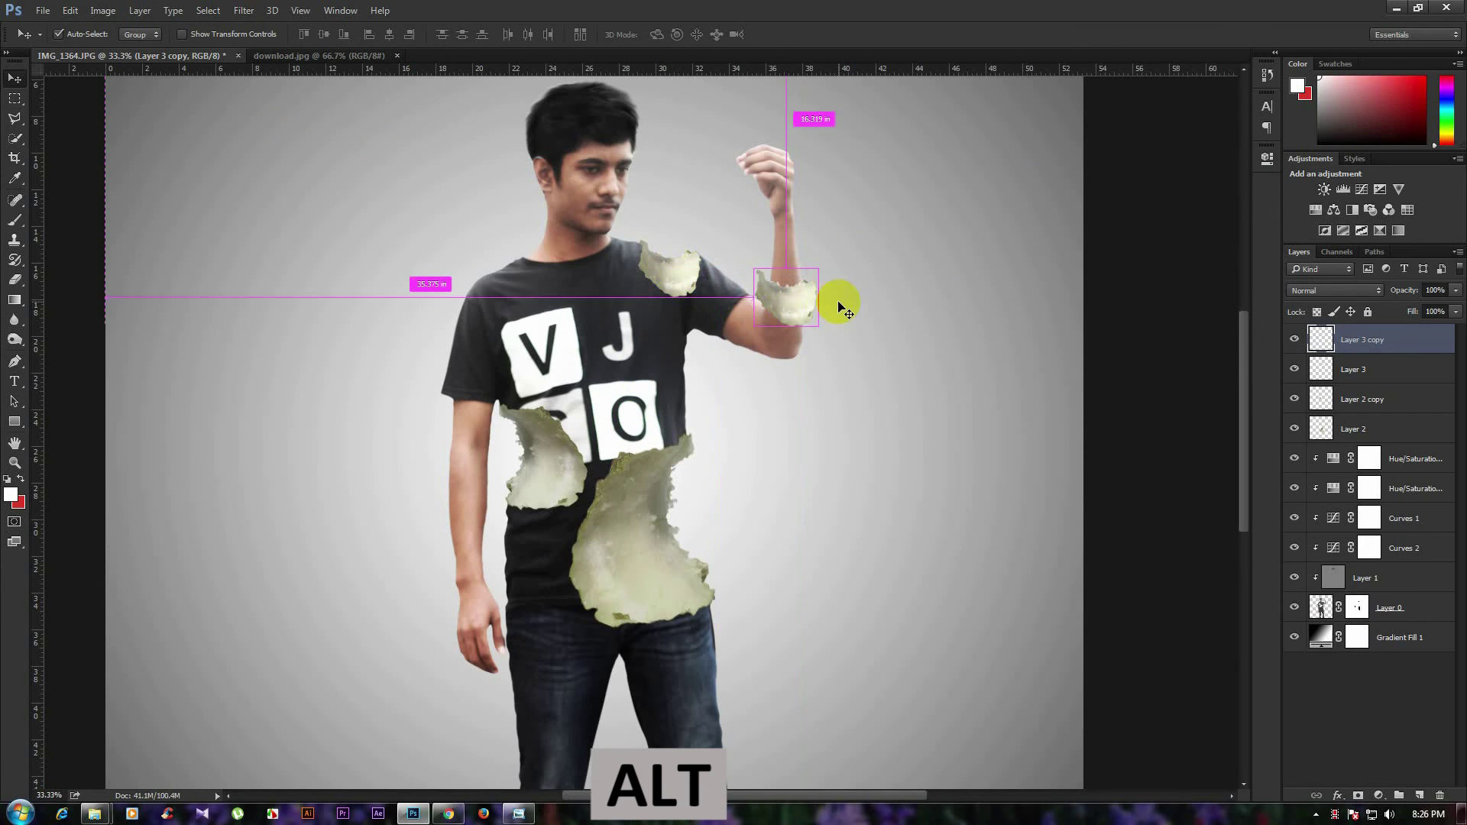
key("ctrl+t")
left_click_drag(829, 270, 846, 331)
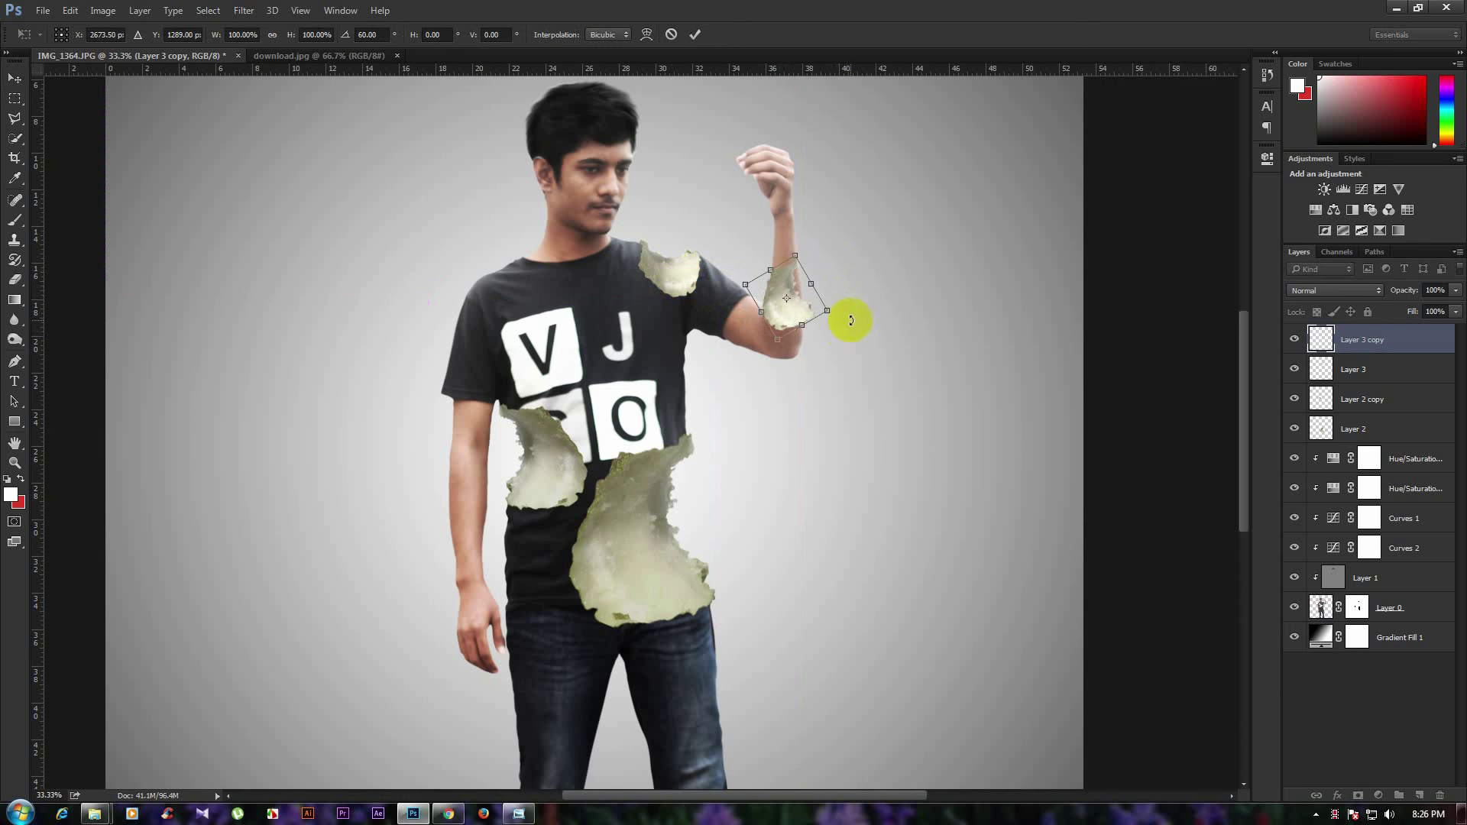
key("Return")
Zoom in, nudge the arm fragment upward and shrink it.
left_click(790, 289)
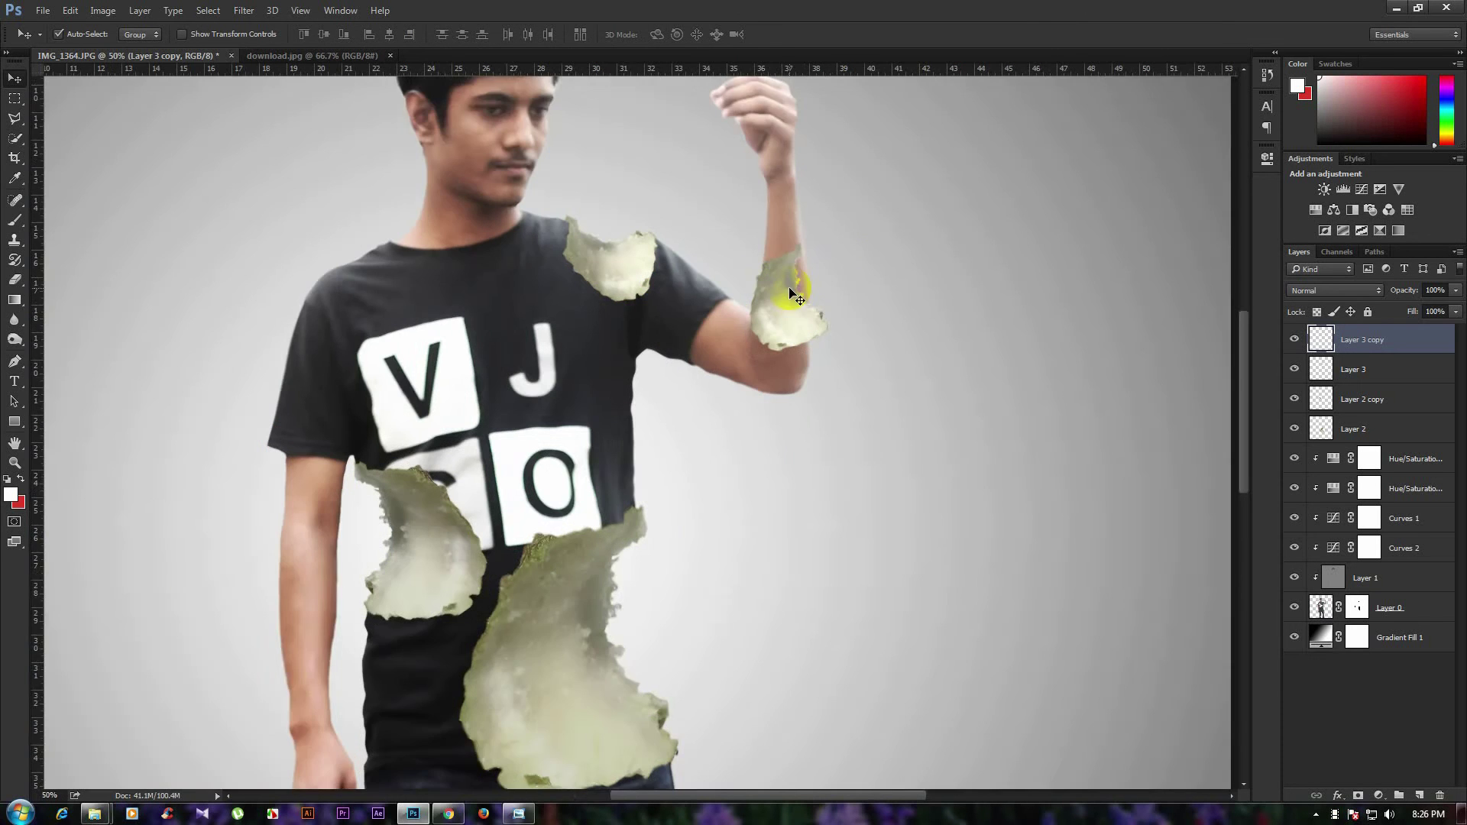
left_click(786, 306)
left_click_drag(773, 390, 774, 372)
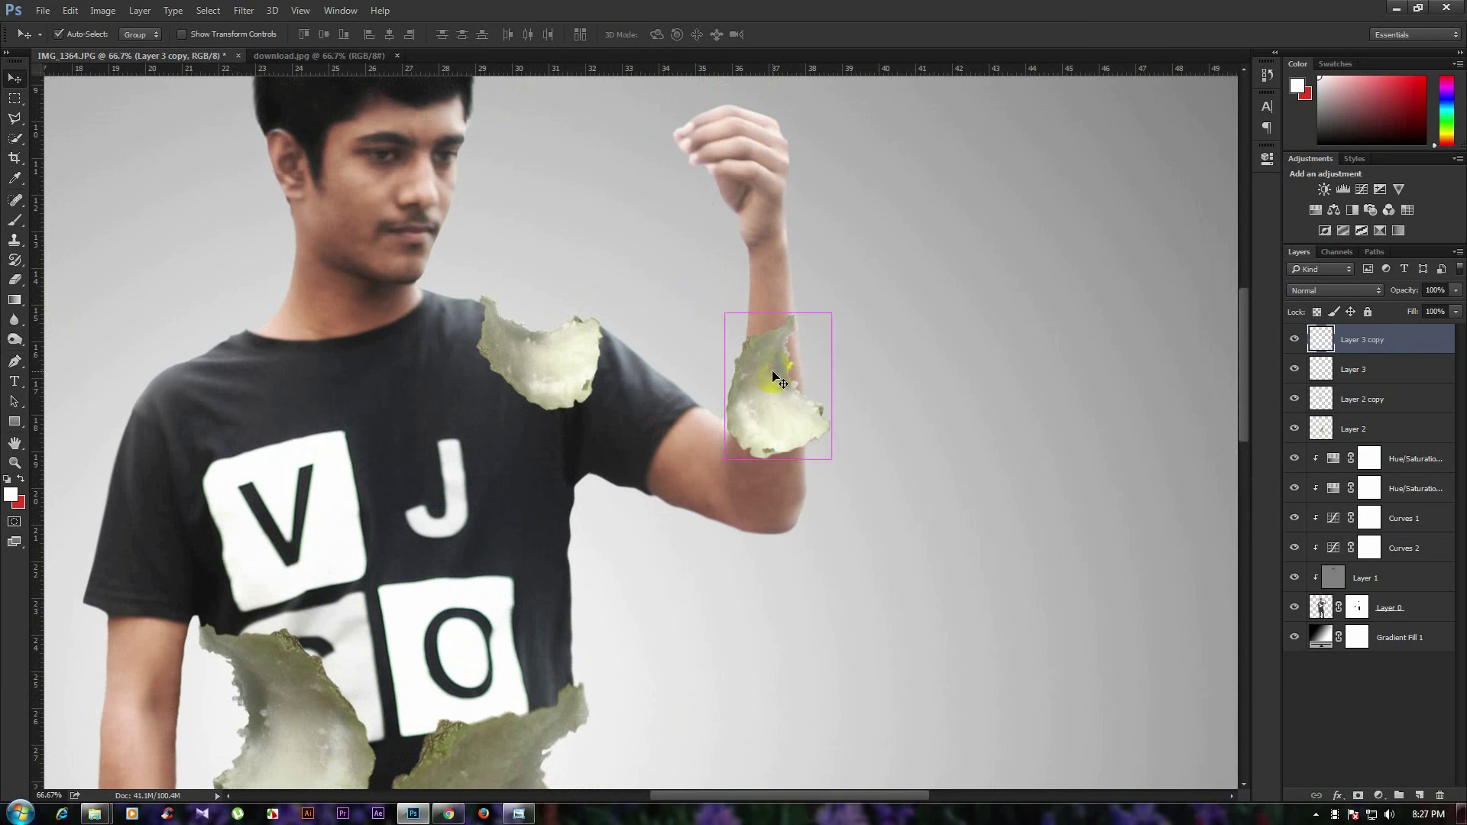
key("ctrl+t")
left_click_drag(831, 314, 809, 343)
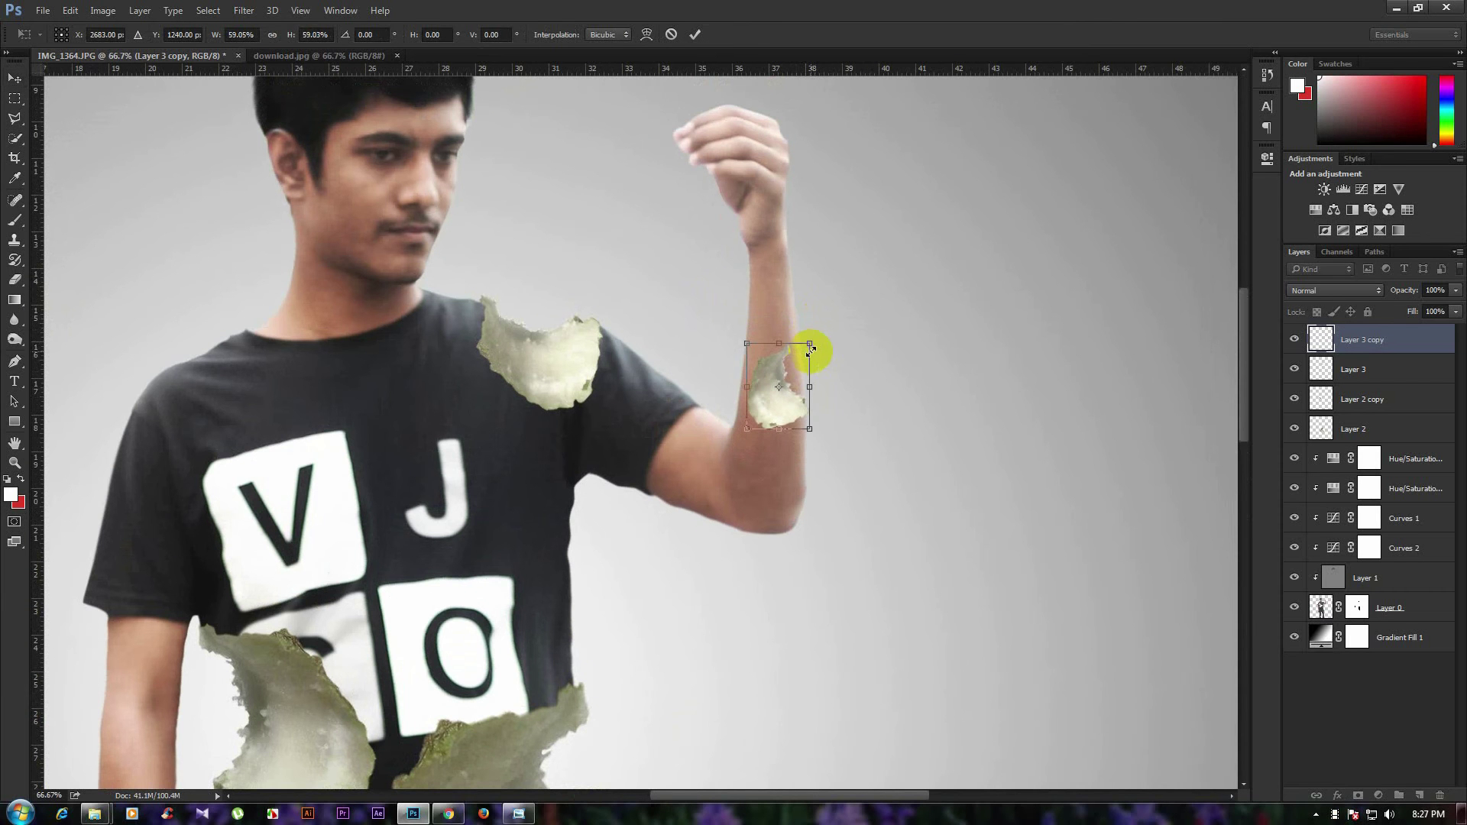
key("Return")
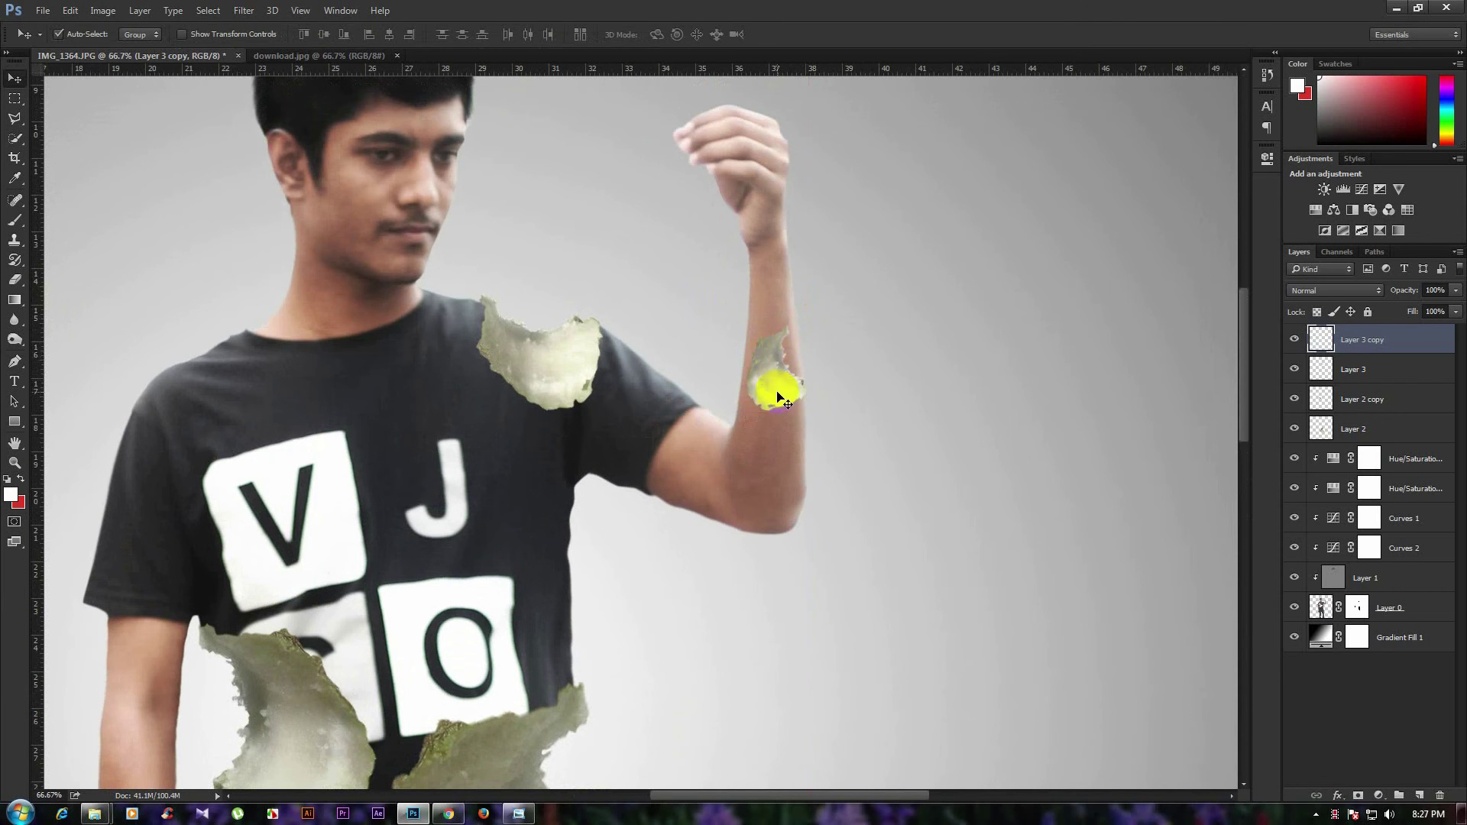
Flip the arm fragment horizontally, then tilt, size and nudge it onto the forearm.
key("ctrl+t")
right_click(775, 388)
left_click(816, 585)
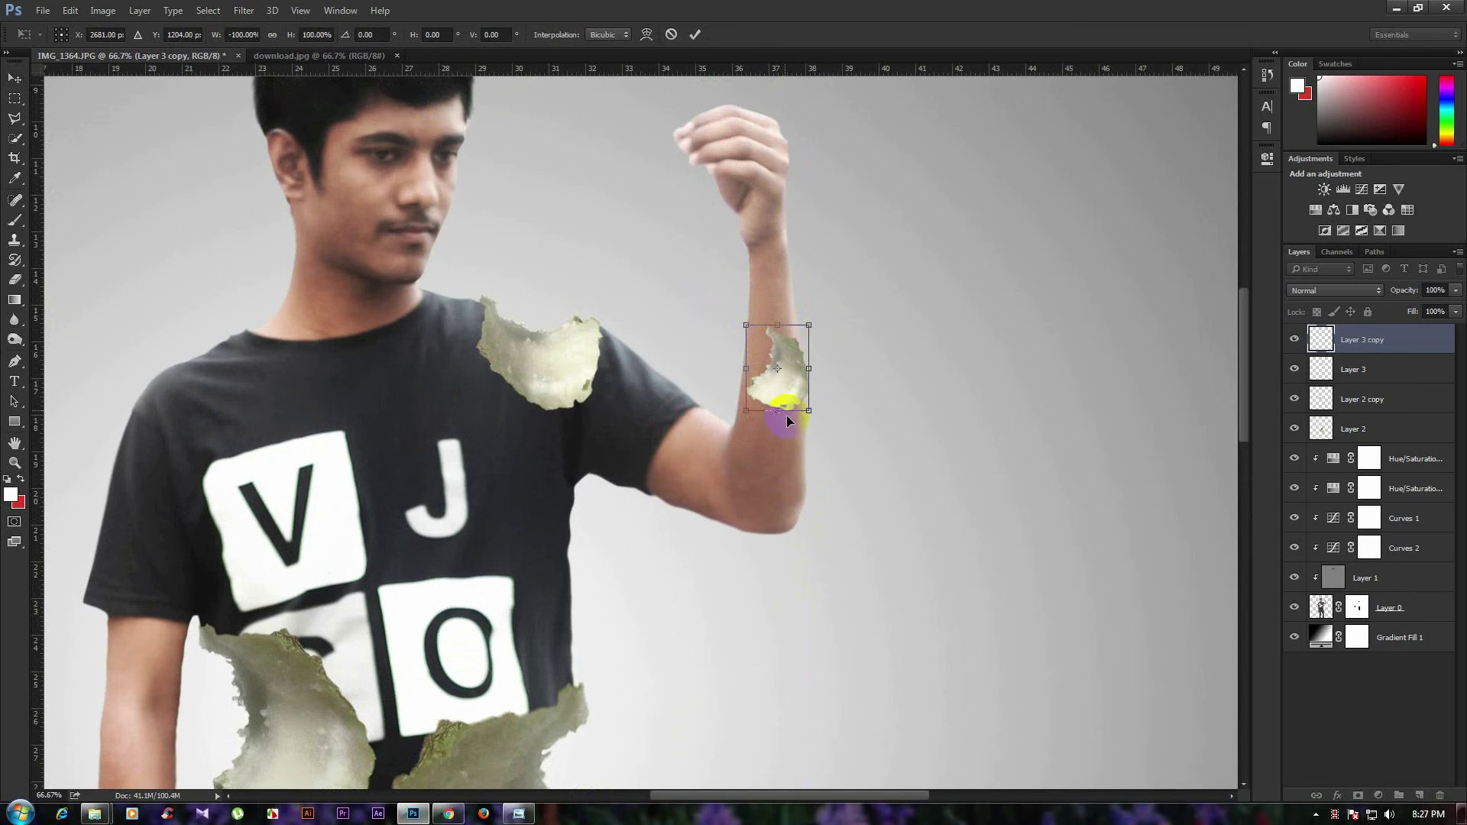
mouse_move(802, 328)
left_mouse_down()
mouse_move(776, 385)
mouse_move(750, 396)
left_mouse_up()
scroll(786, 346, "up", 1)
left_click_drag(783, 346, 797, 253)
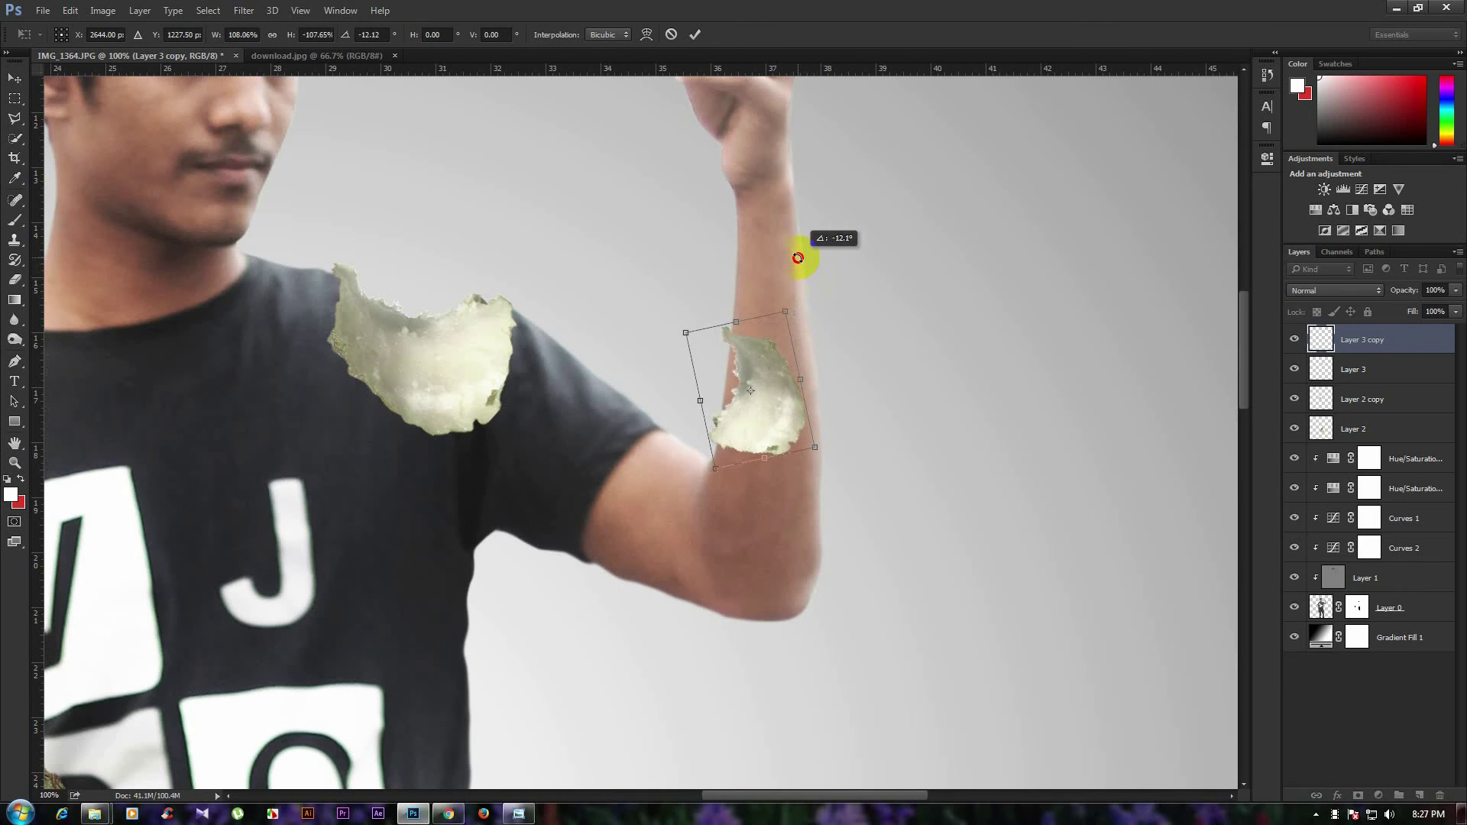
key("Right")
key("Right")
key("Right")
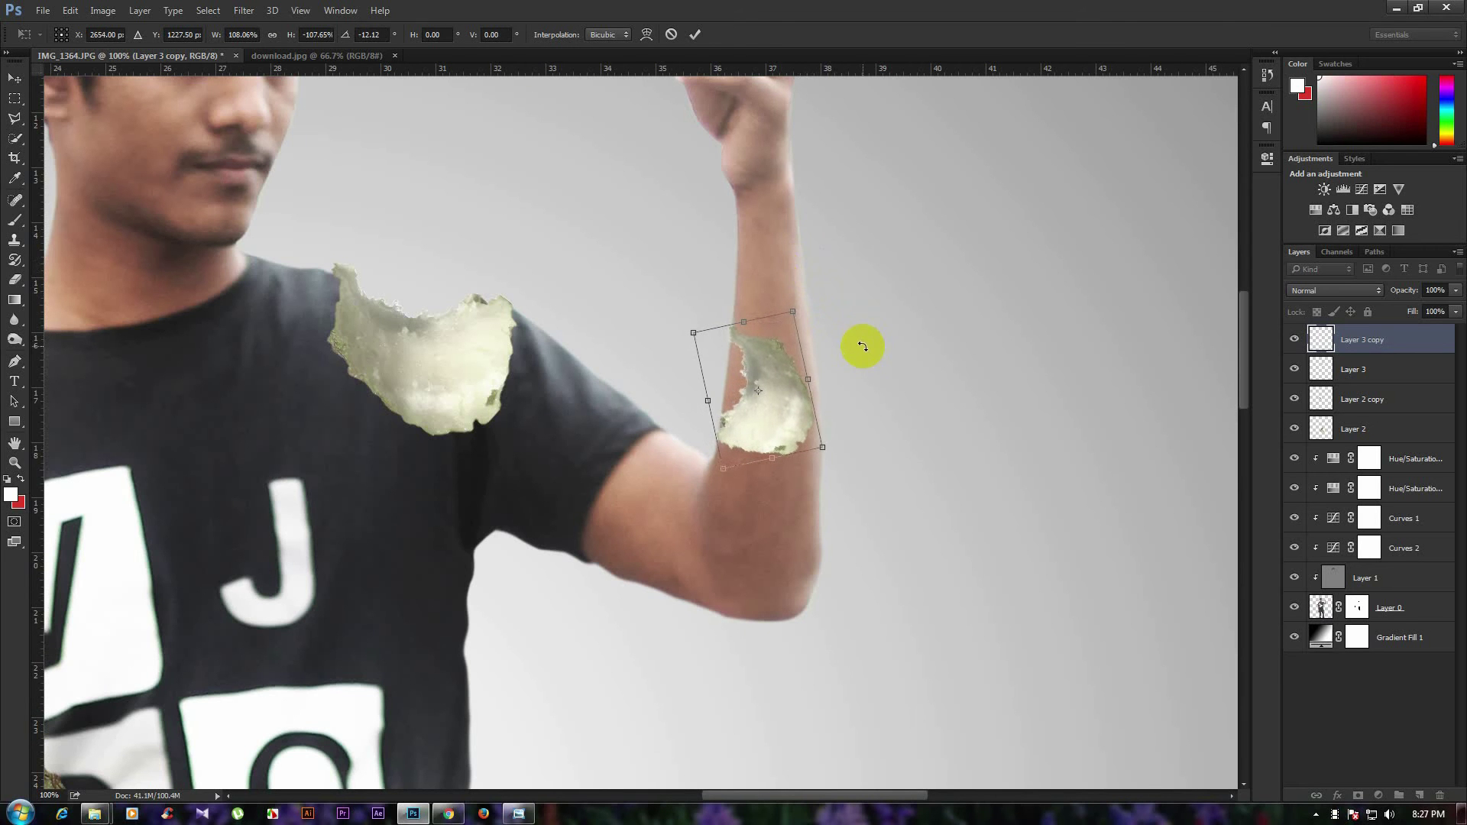
left_click_drag(822, 447, 807, 433)
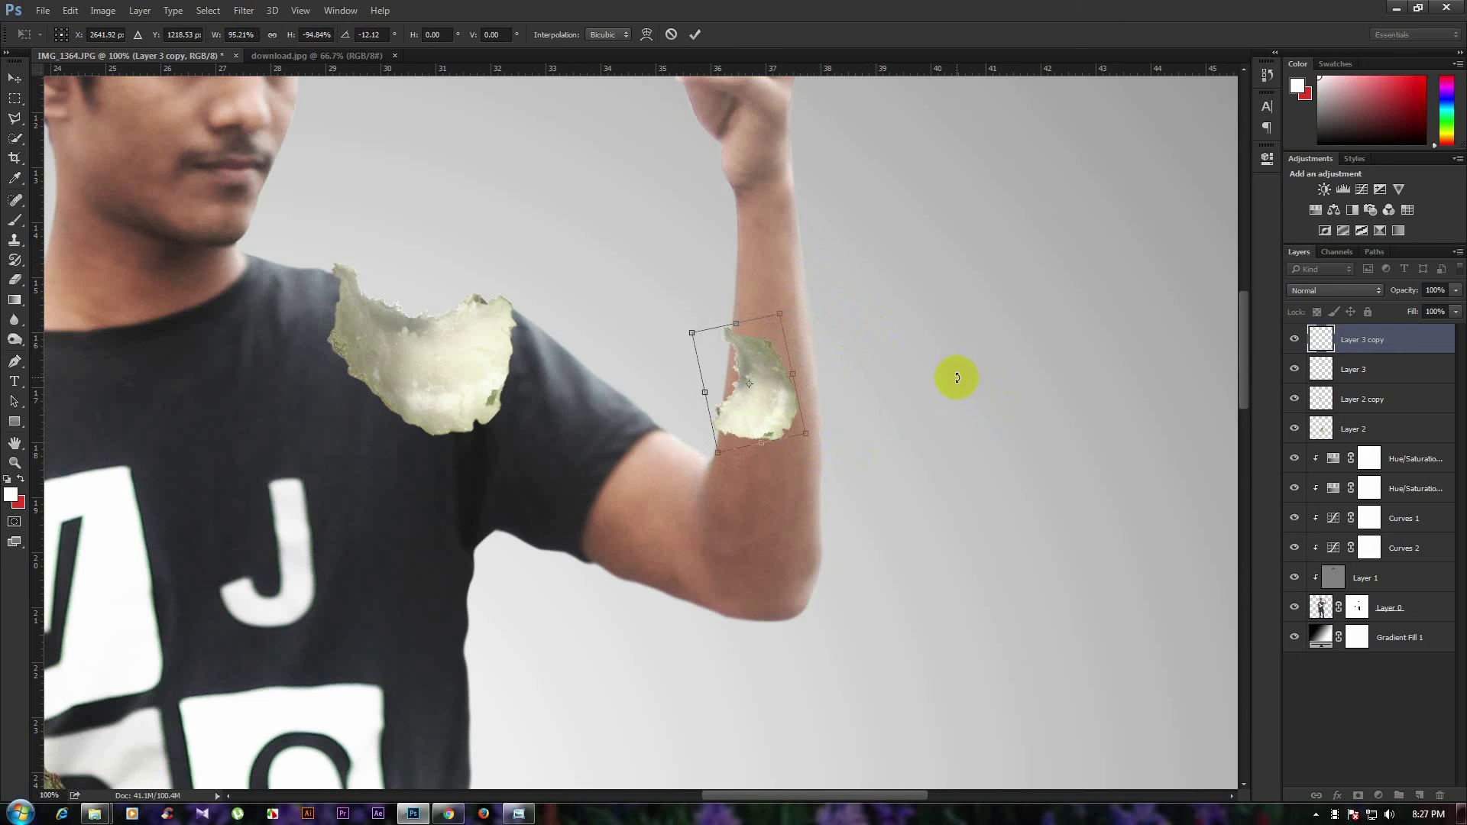
key("Right")
key("Right")
key("Right")
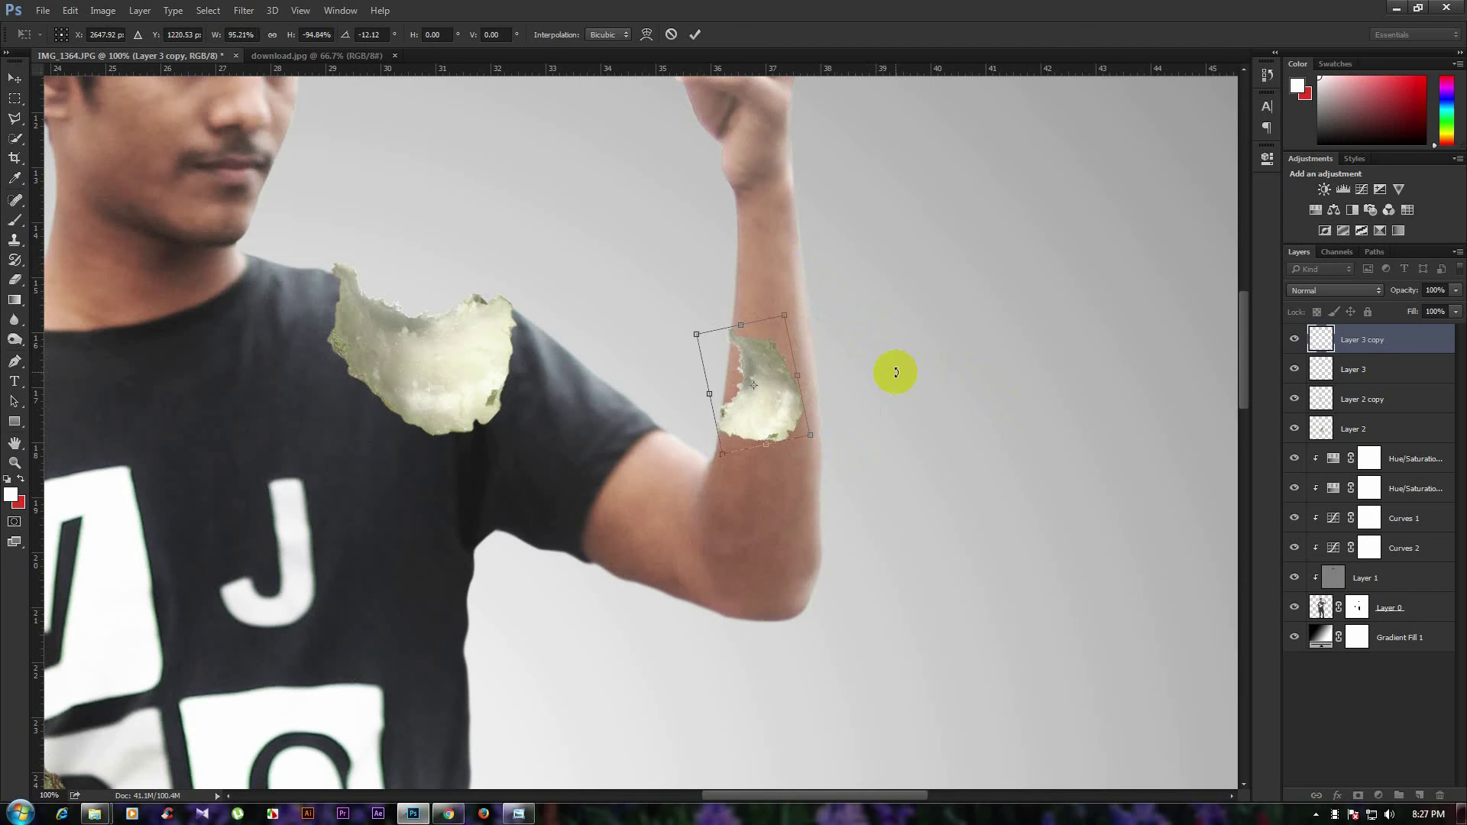
key("Right")
key("Right")
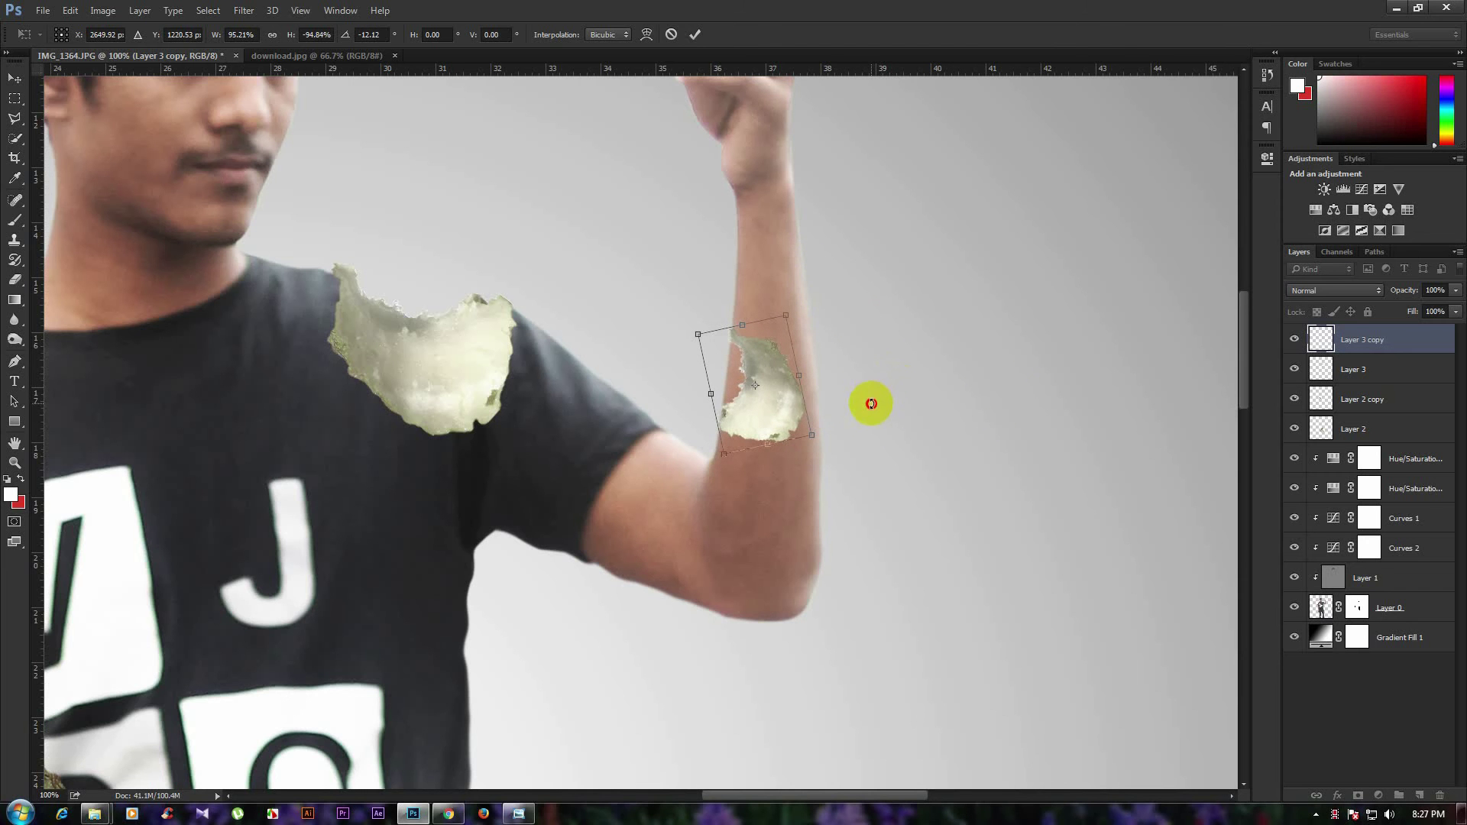
key("Return")
Brush near the forearm fragment, then Alt-drag with the Move tool to create Layer 0 copy.
scroll(772, 405, "down", 2)
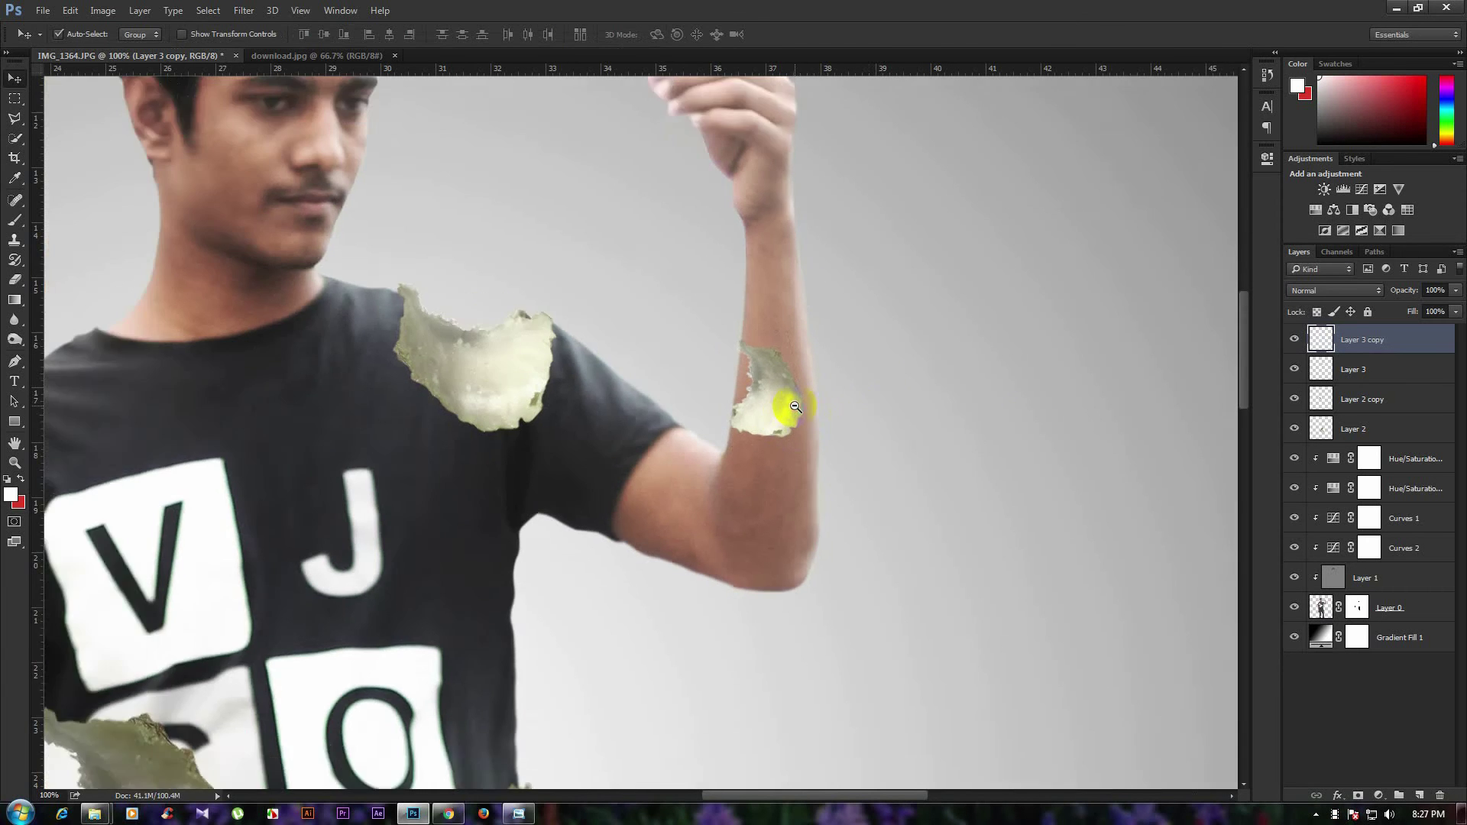
left_click(14, 223)
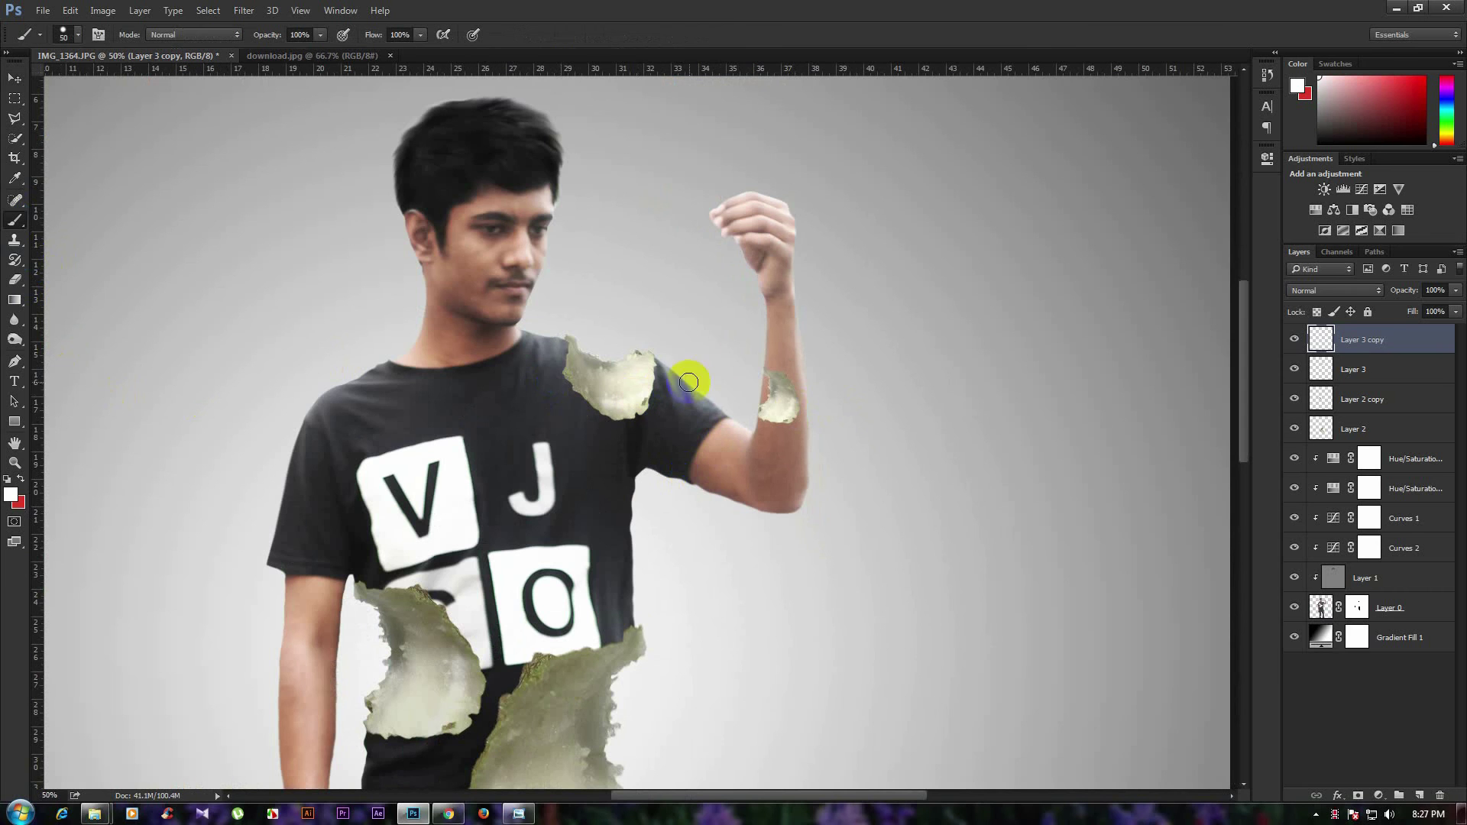
left_click(763, 383)
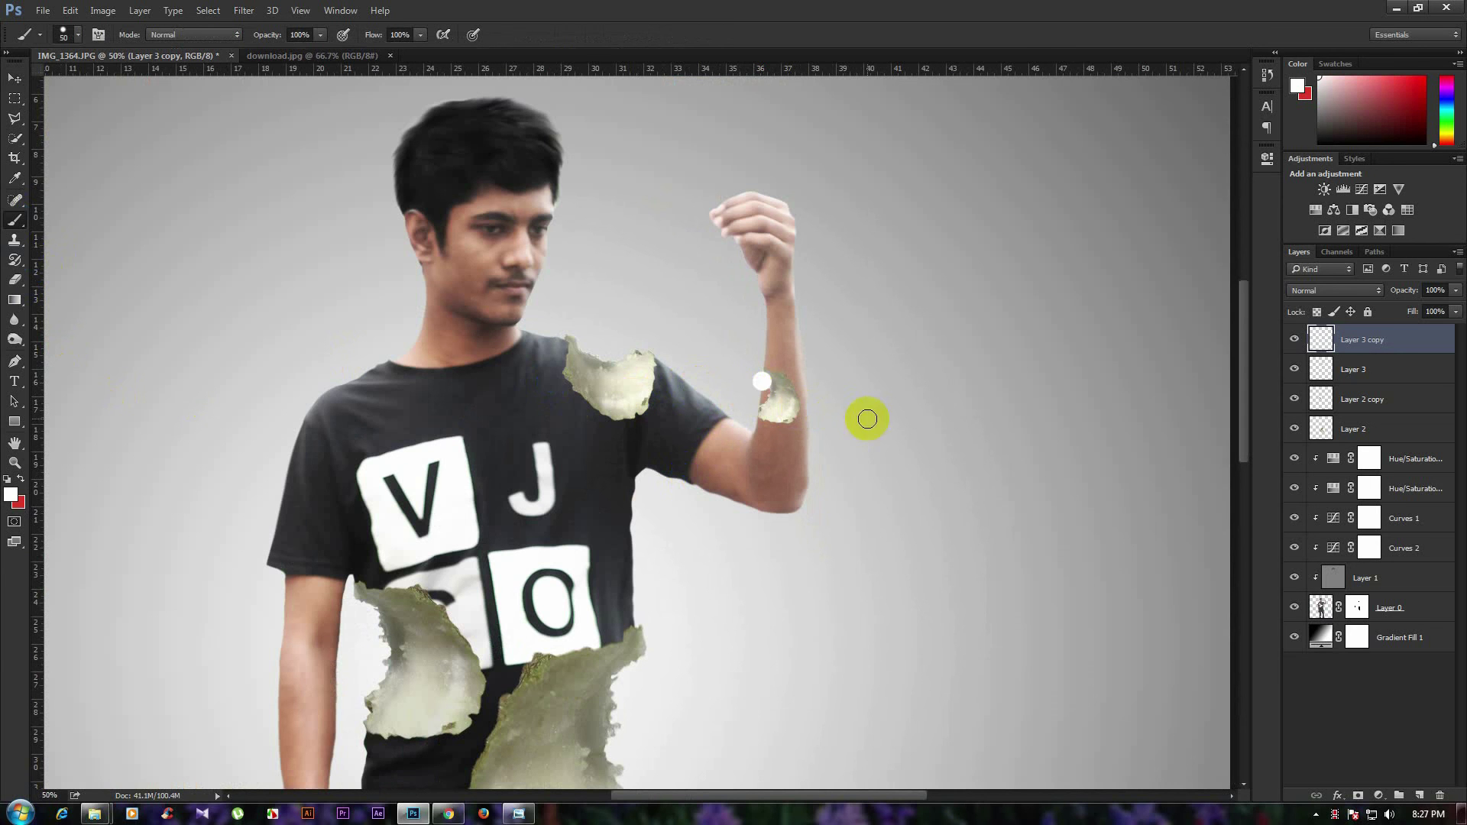
left_click(1351, 609)
key("d")
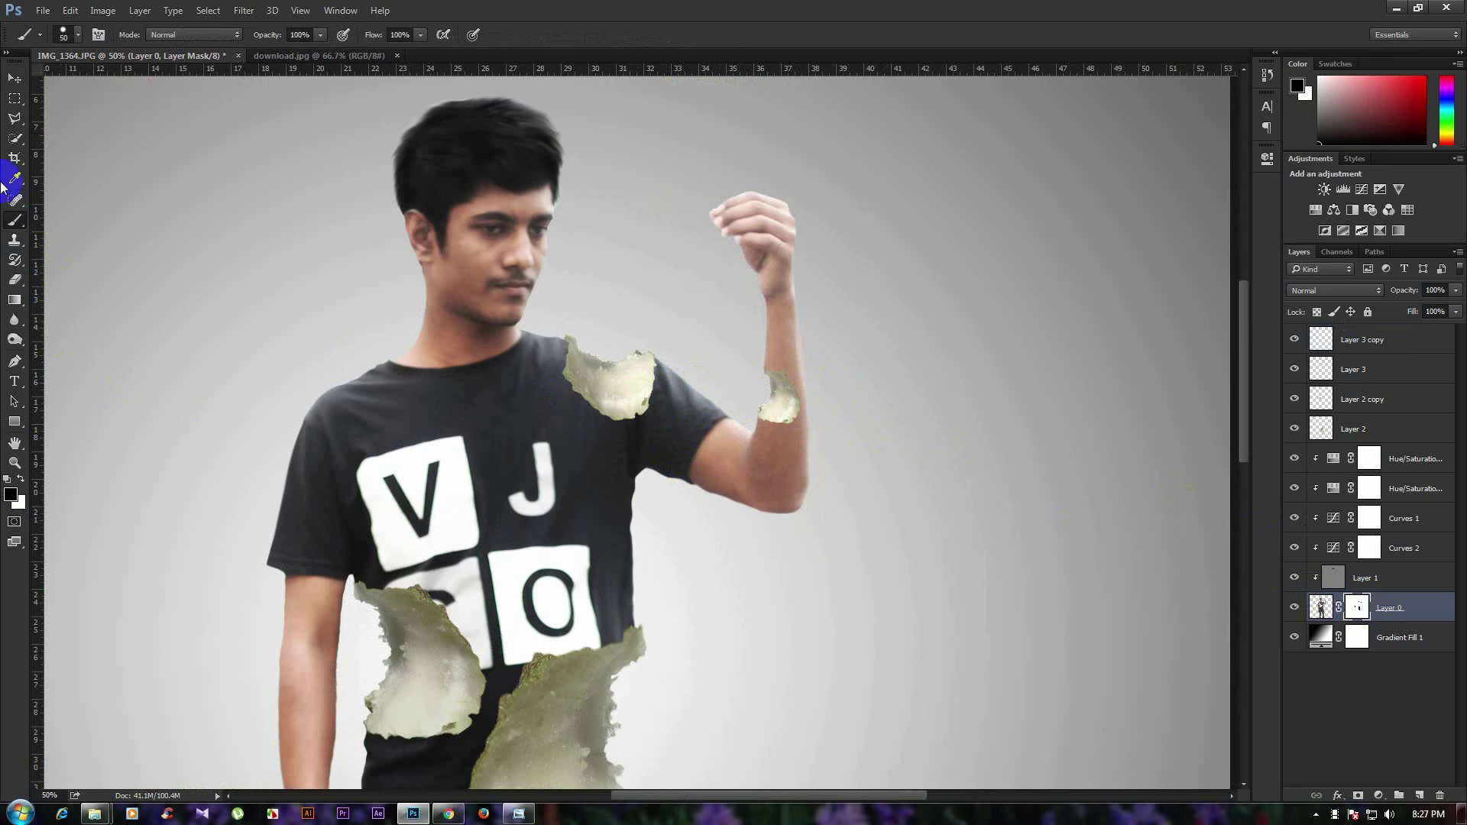
left_click(14, 78)
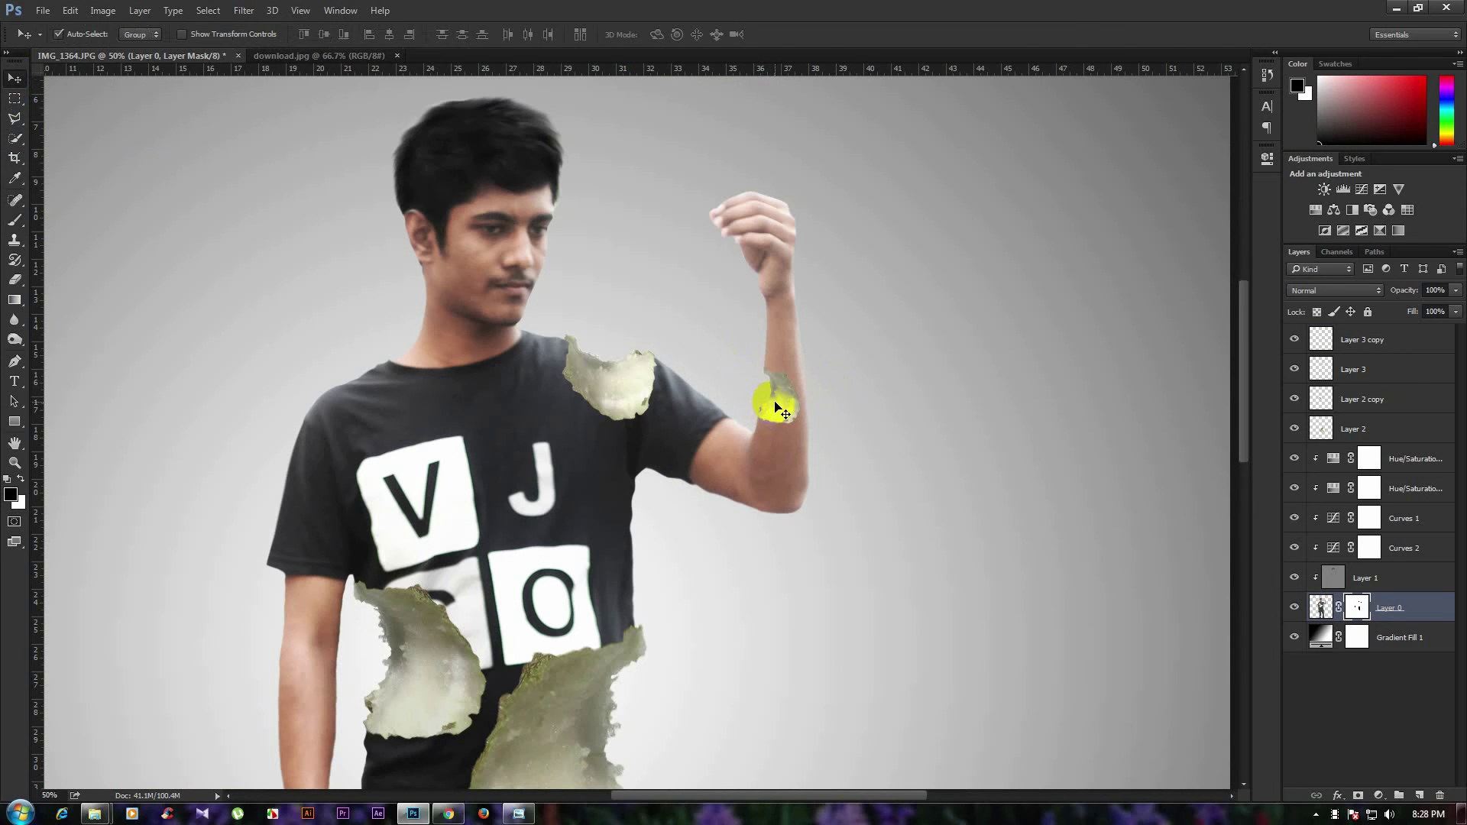
left_click_drag(778, 411, 791, 415)
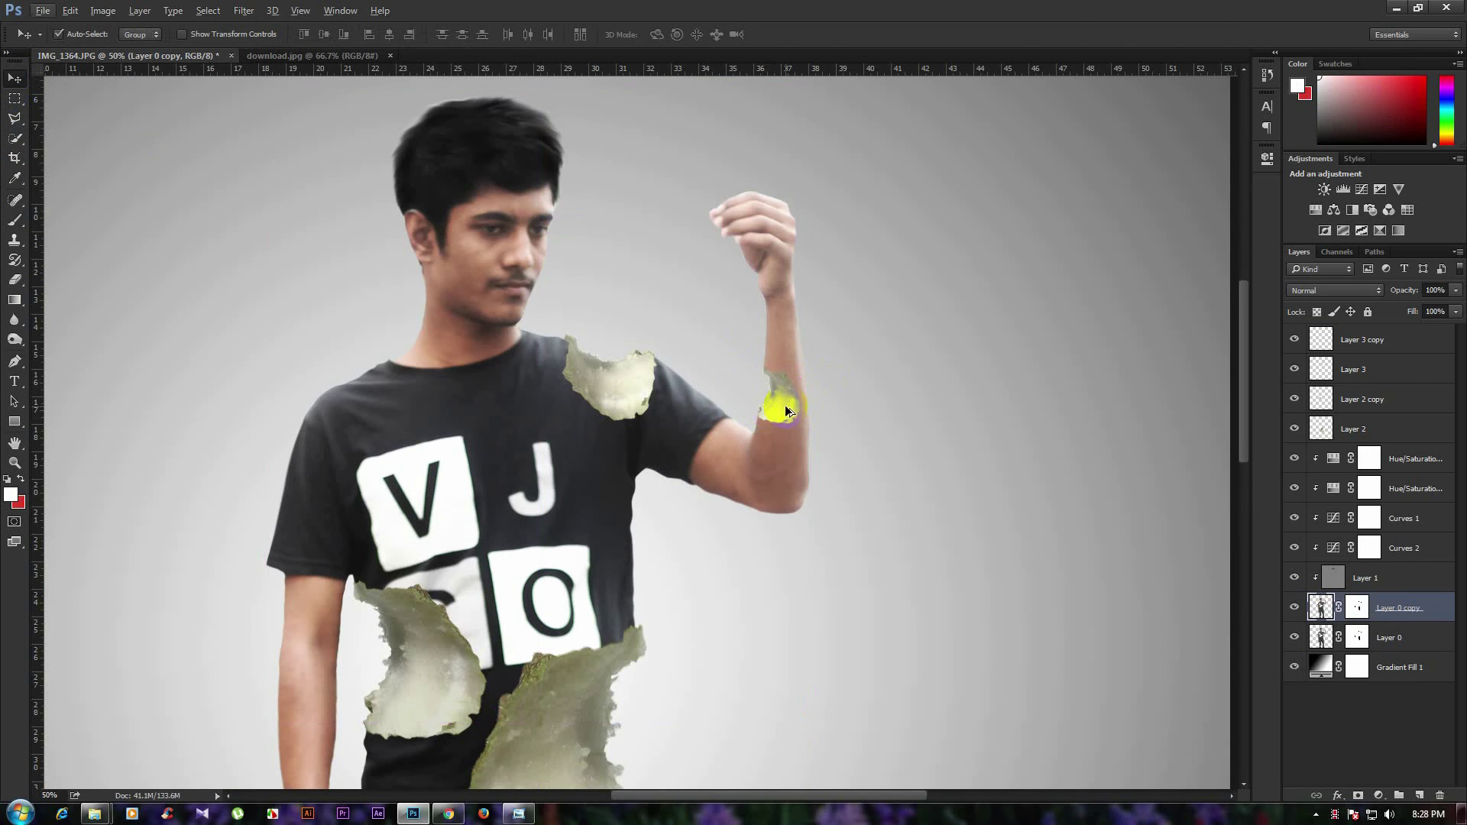
Place a horizontally flipped, narrowed fragment copy higher on the forearm.
left_click_drag(787, 411, 785, 364)
left_click(1300, 351)
key("ctrl+t")
right_click(781, 359)
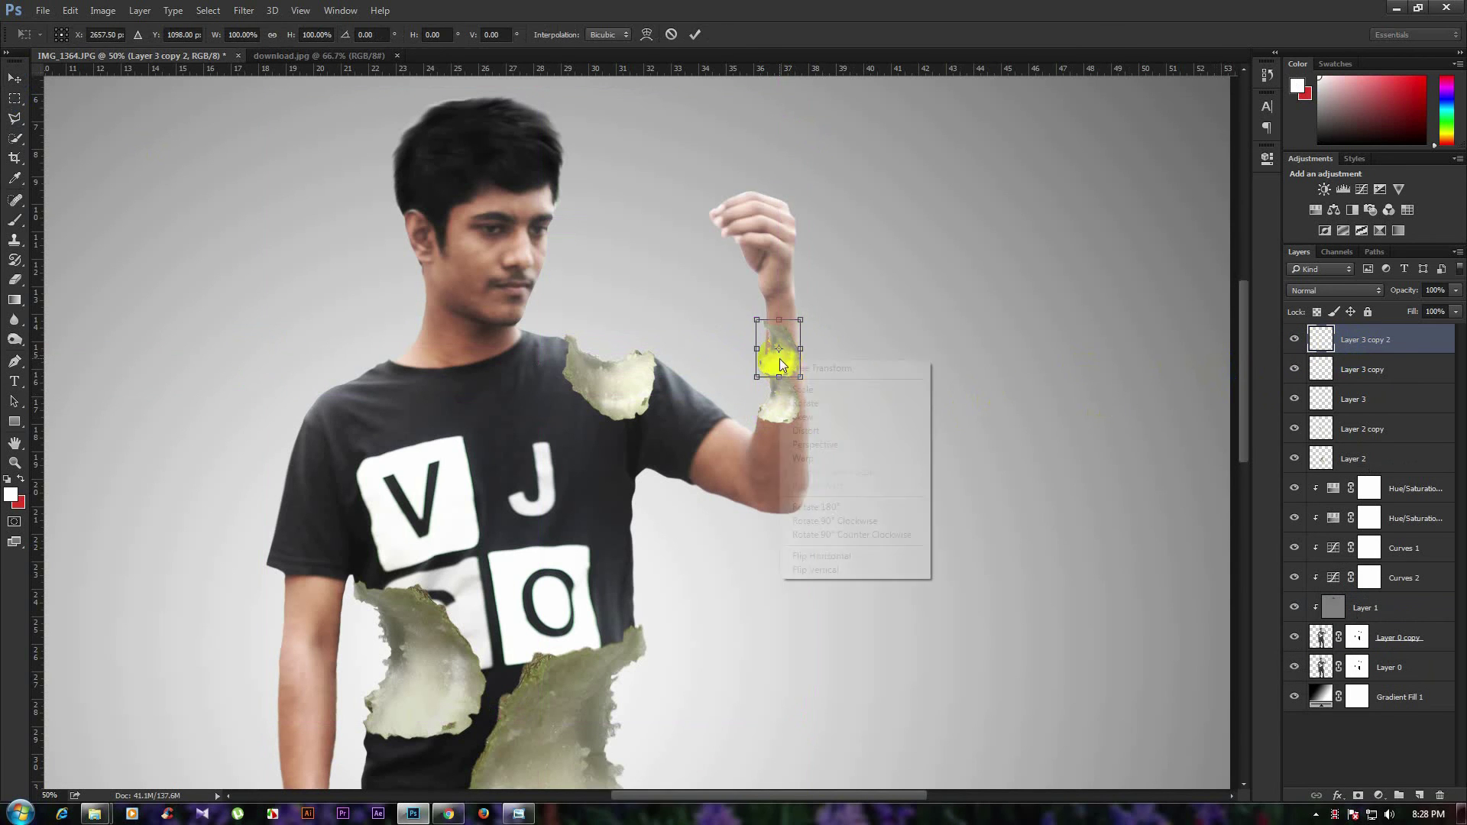
left_click(833, 552)
left_click_drag(804, 333, 785, 319)
scroll(803, 337, "up", 1)
key("Return")
Shrink the new fragment slightly and nudge it right.
key("ctrl+t")
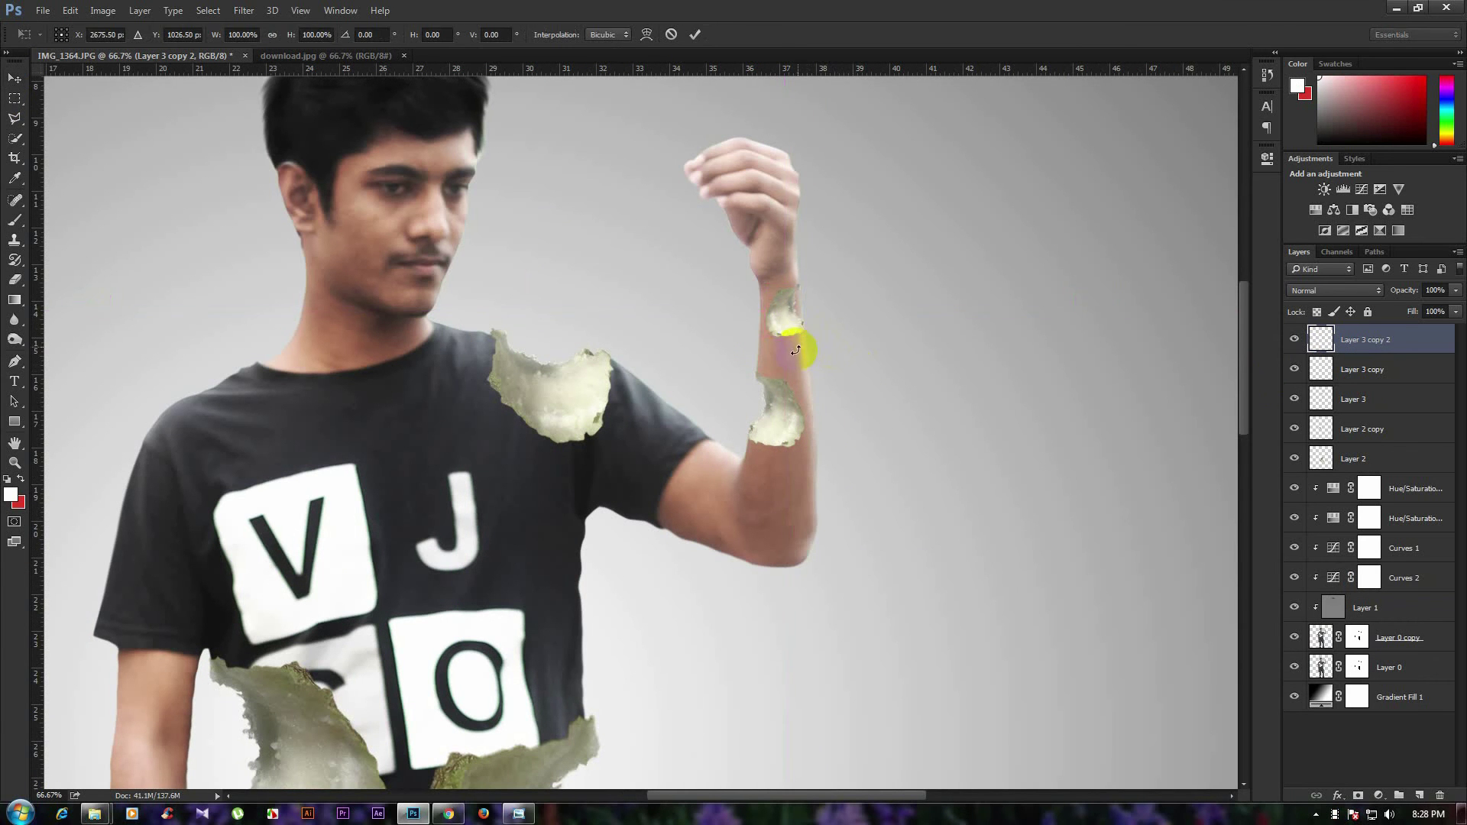
scroll(789, 337, "up", 1)
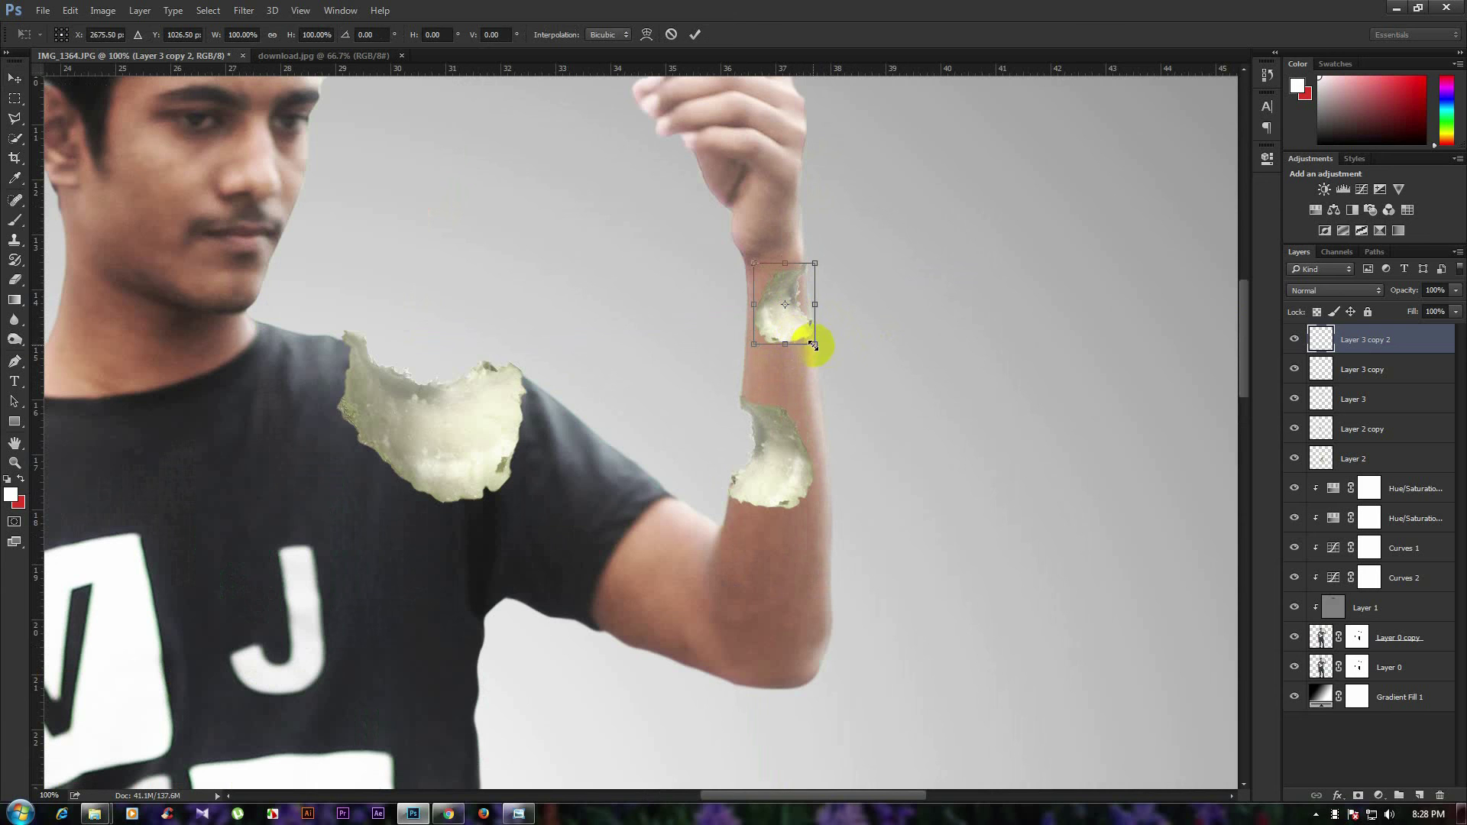
left_click_drag(813, 346, 811, 340)
key("Right")
key("Right")
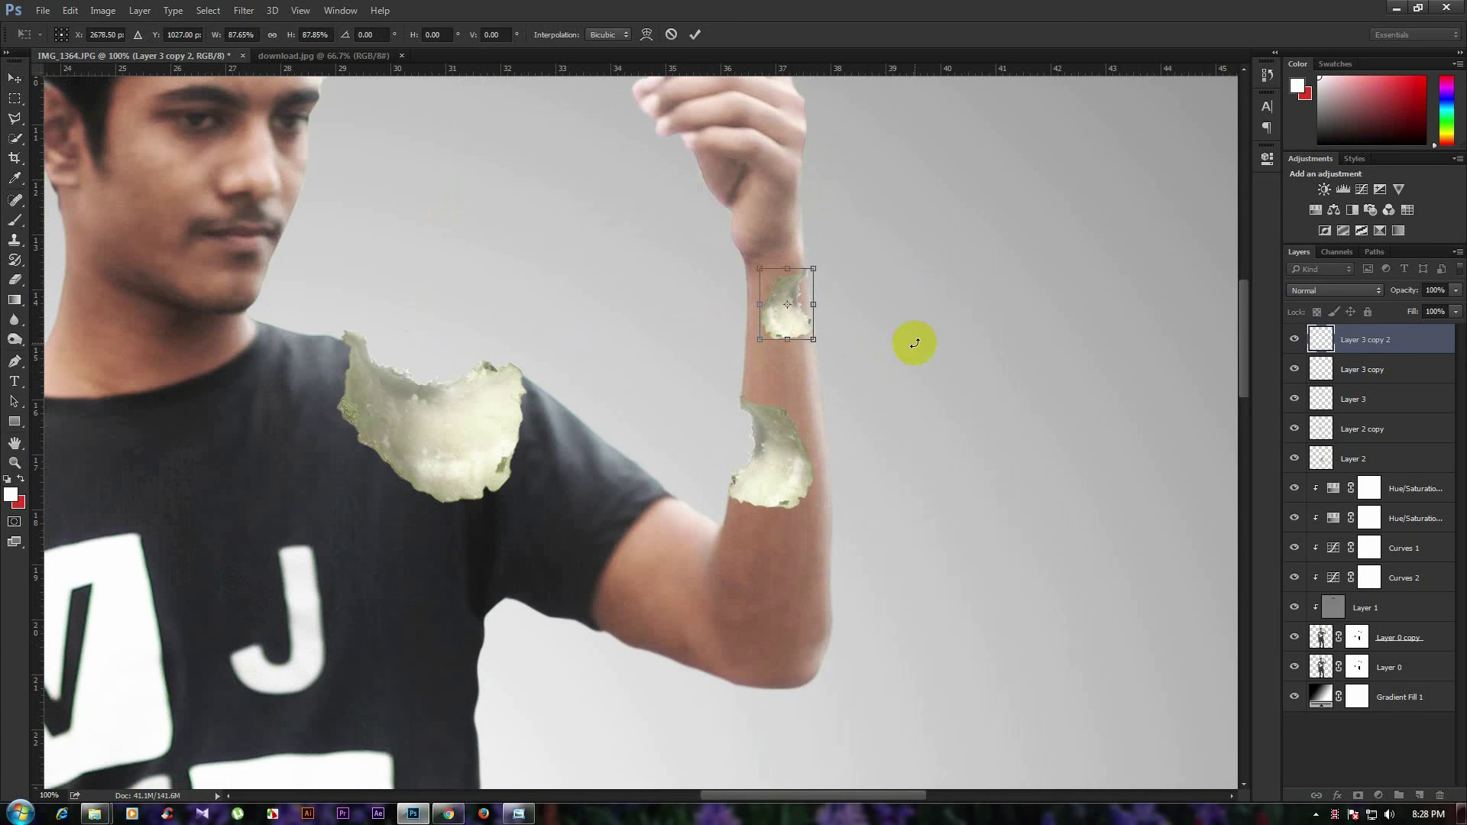
key("Return")
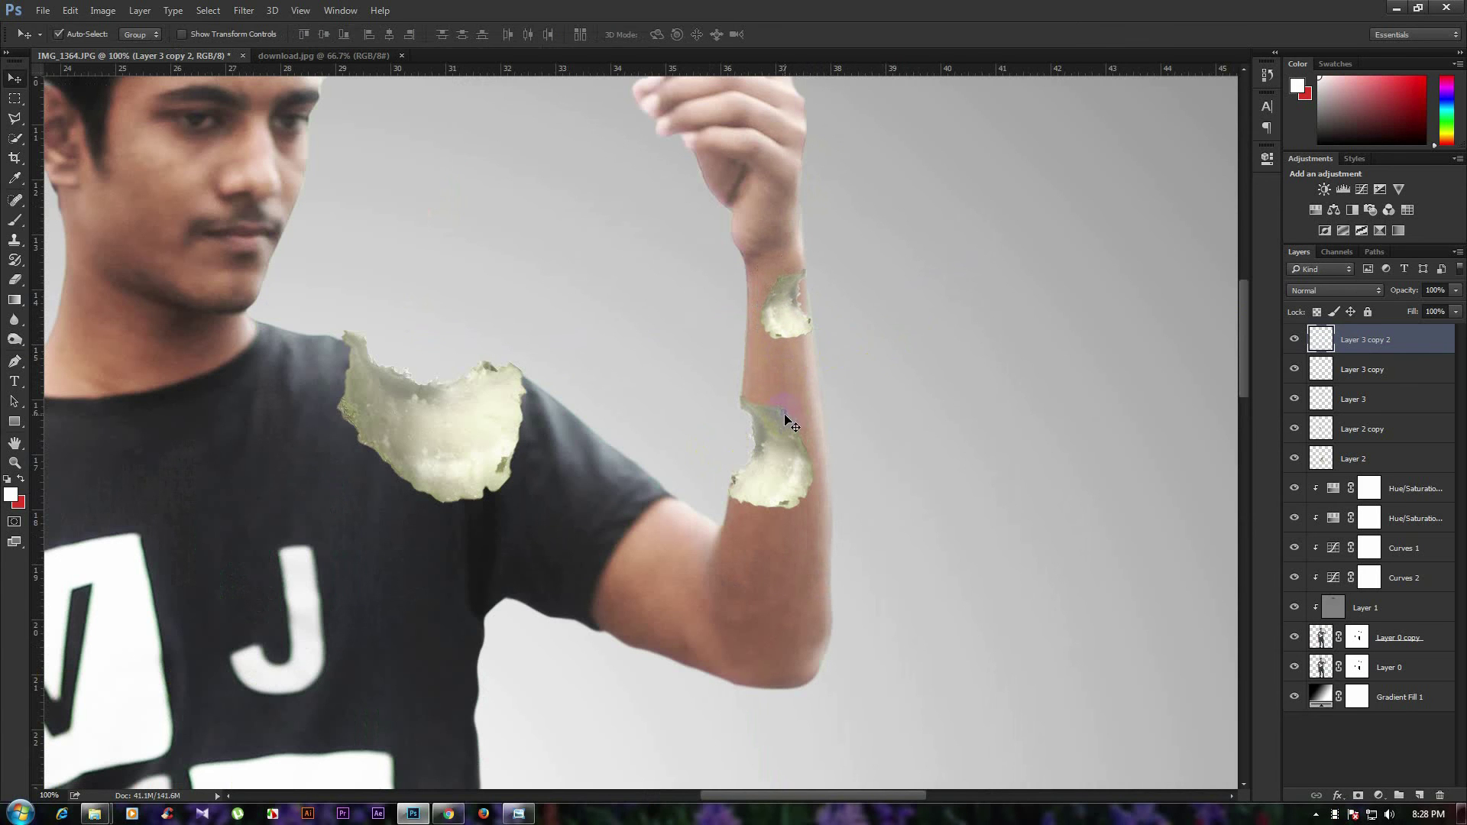
Brush over the wrist fragment and target the Layer 0 copy mask.
left_click(15, 220)
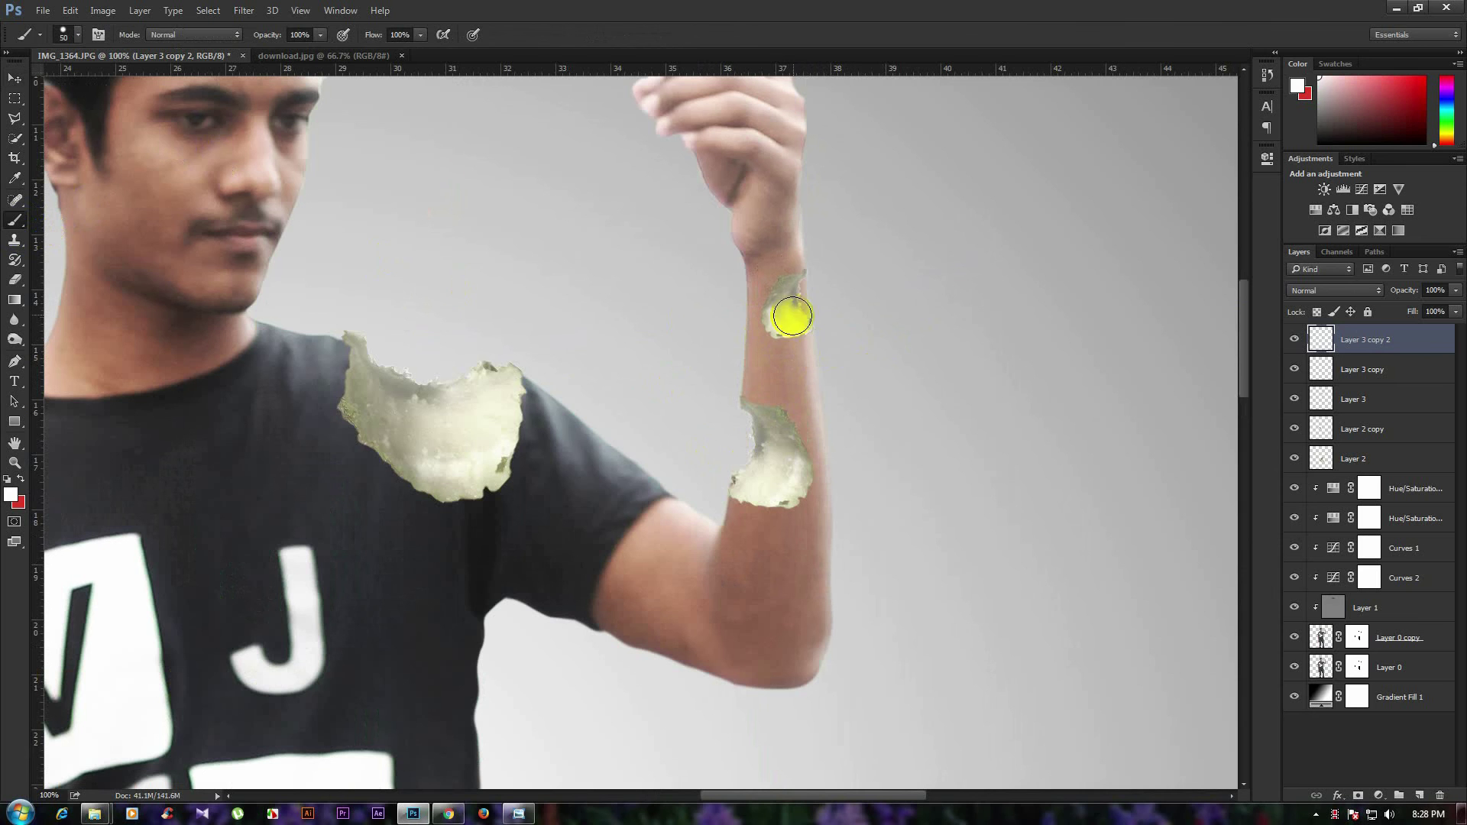
left_click(810, 297)
left_click(1358, 637)
key("d")
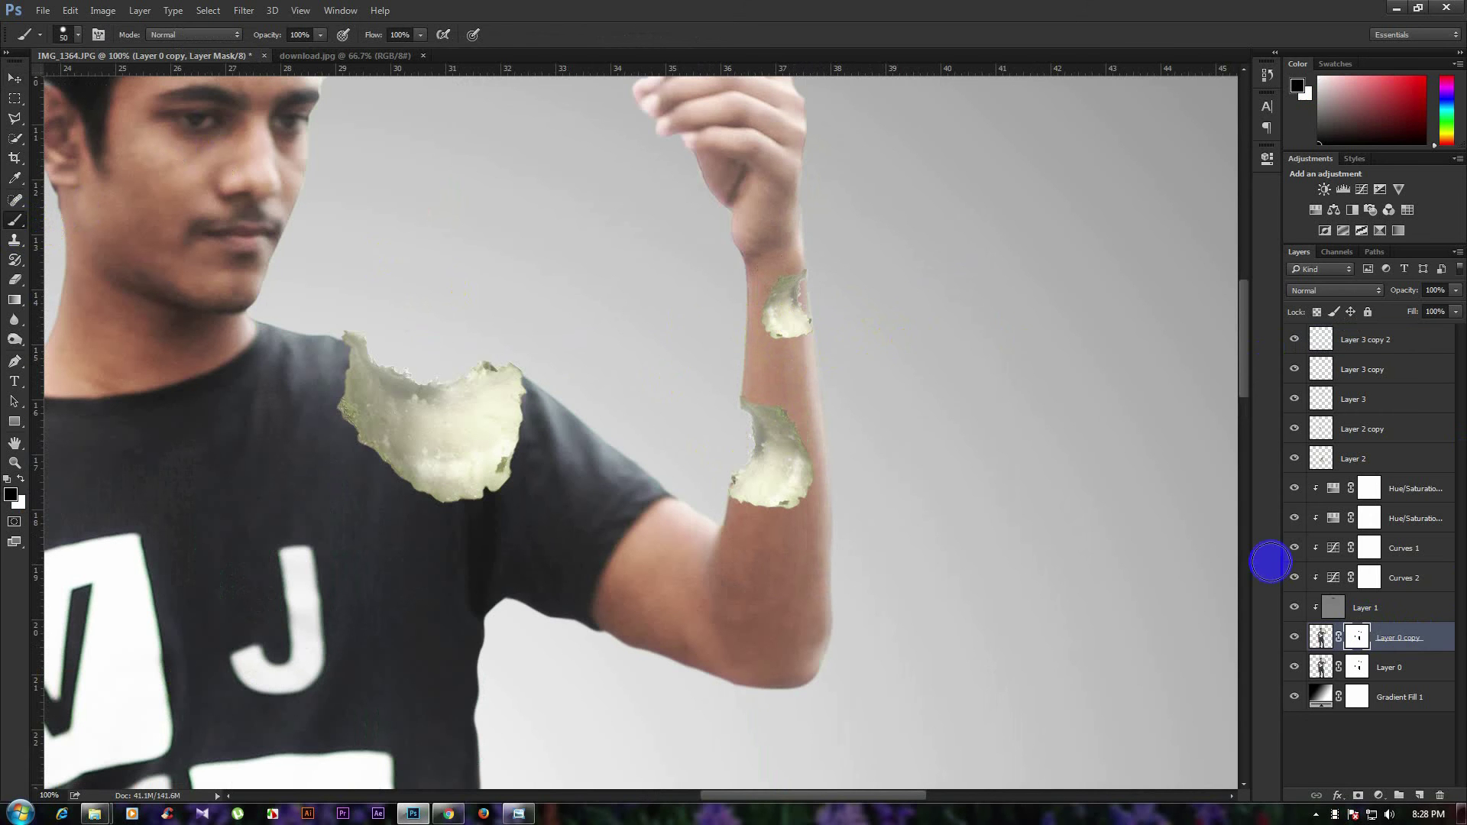
left_click(812, 296)
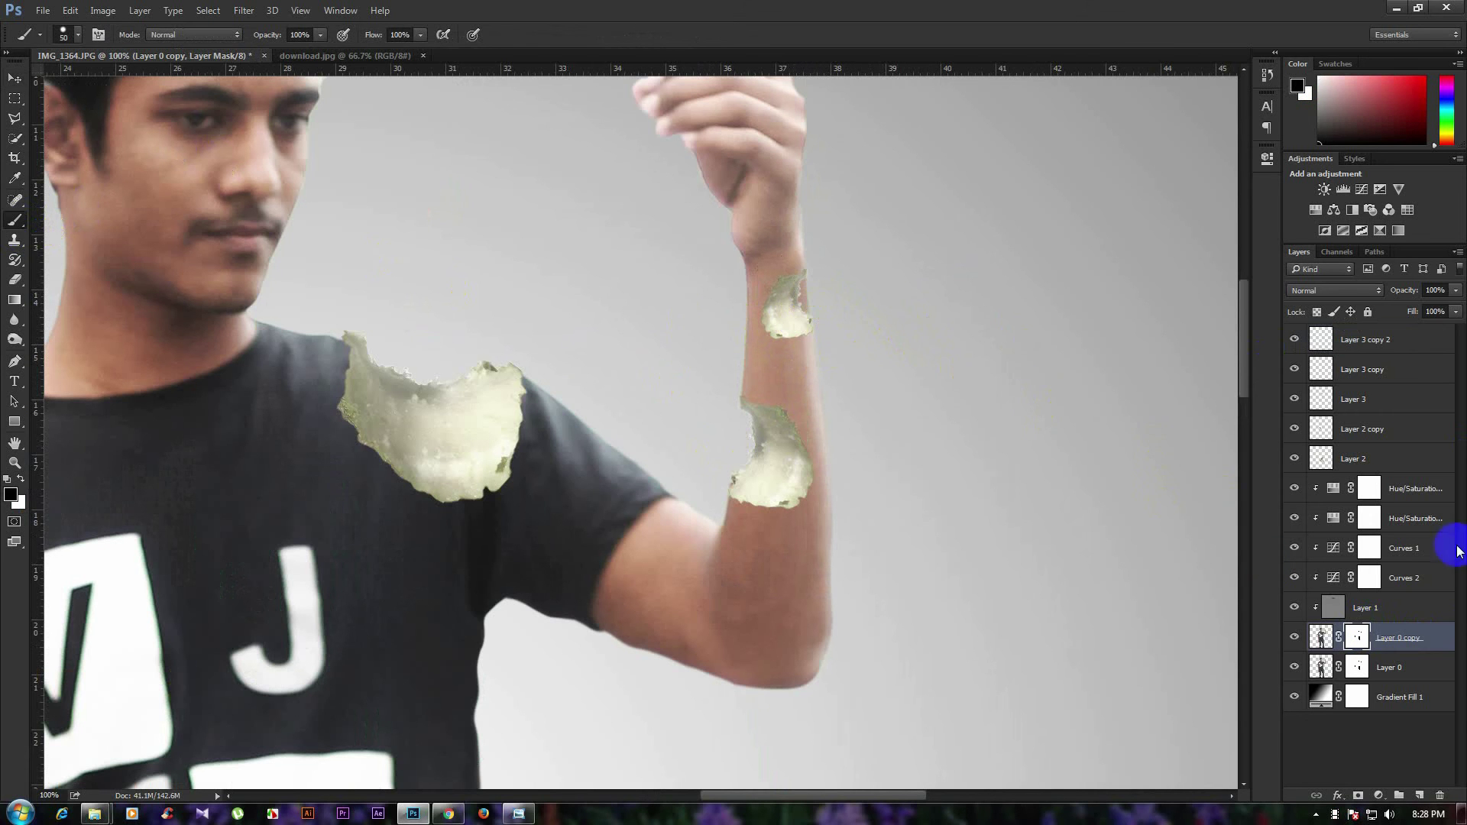
left_click(1359, 636)
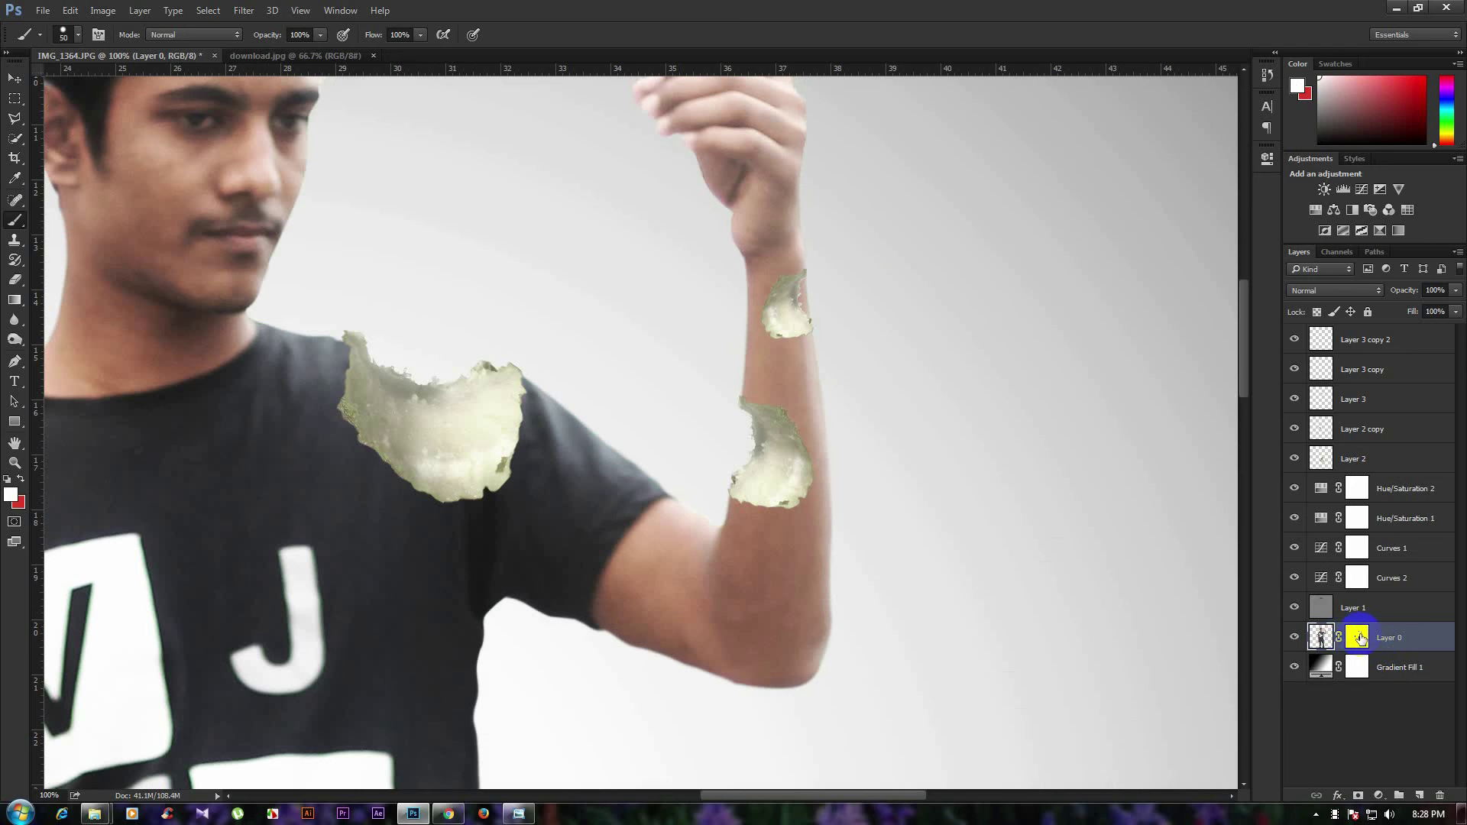
left_click(1359, 637)
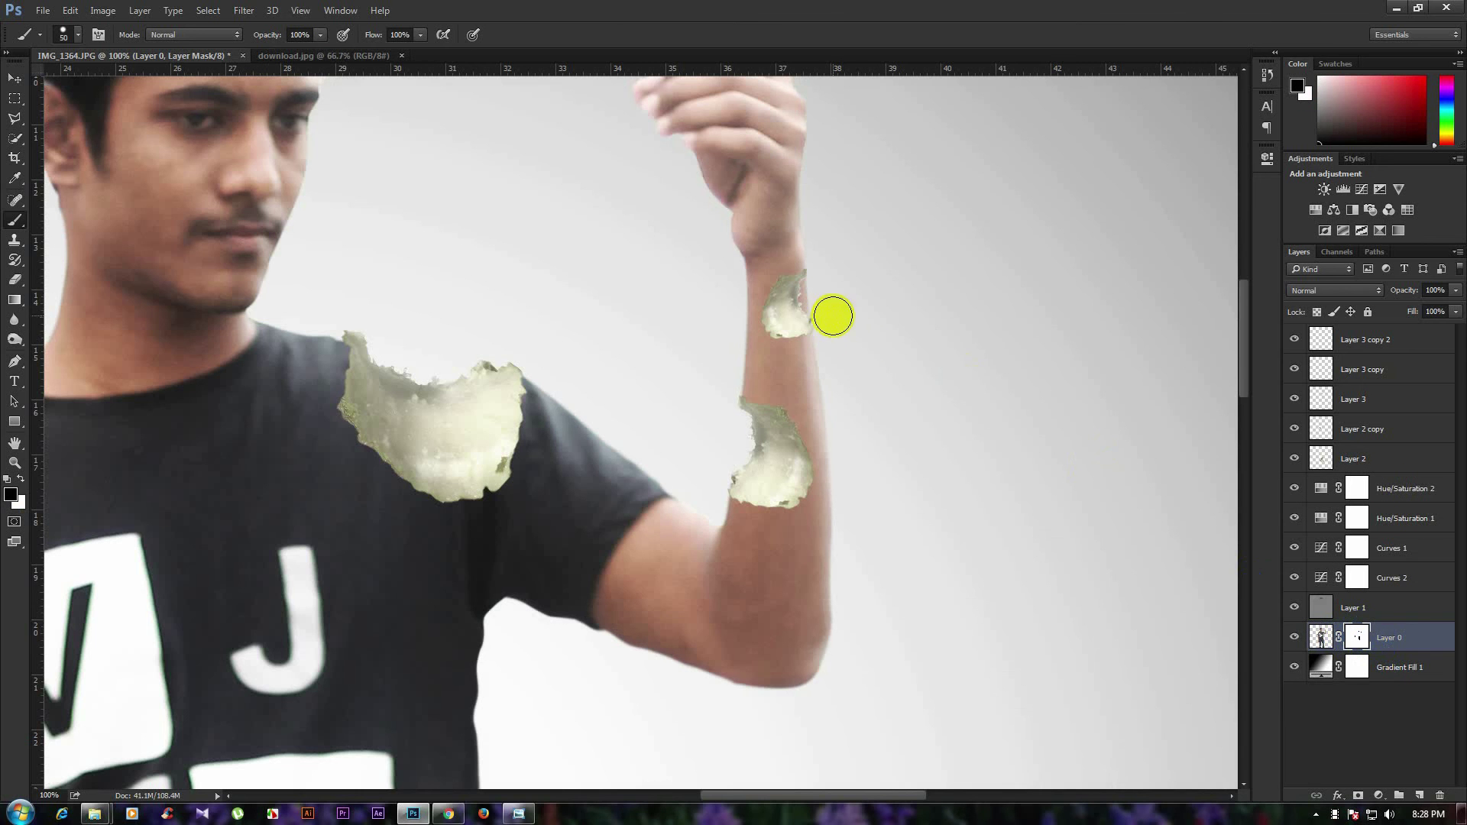
scroll(979, 421, "down", 1)
scroll(982, 433, "down", 1)
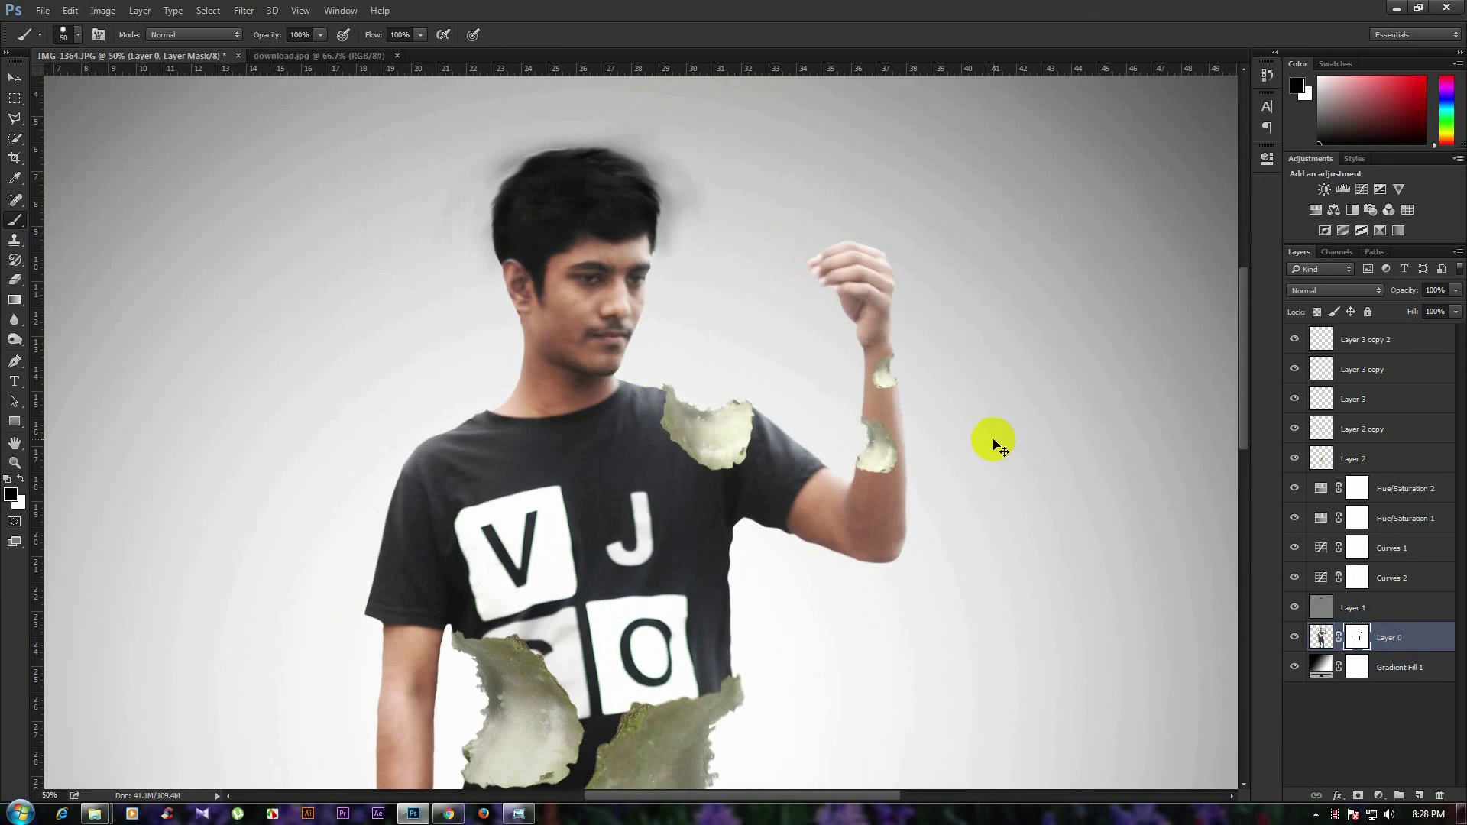
Select Layer 0, zoom out and undo the stray fragment and layer copies.
key("ctrl+shift+z")
key("ctrl+shift+z")
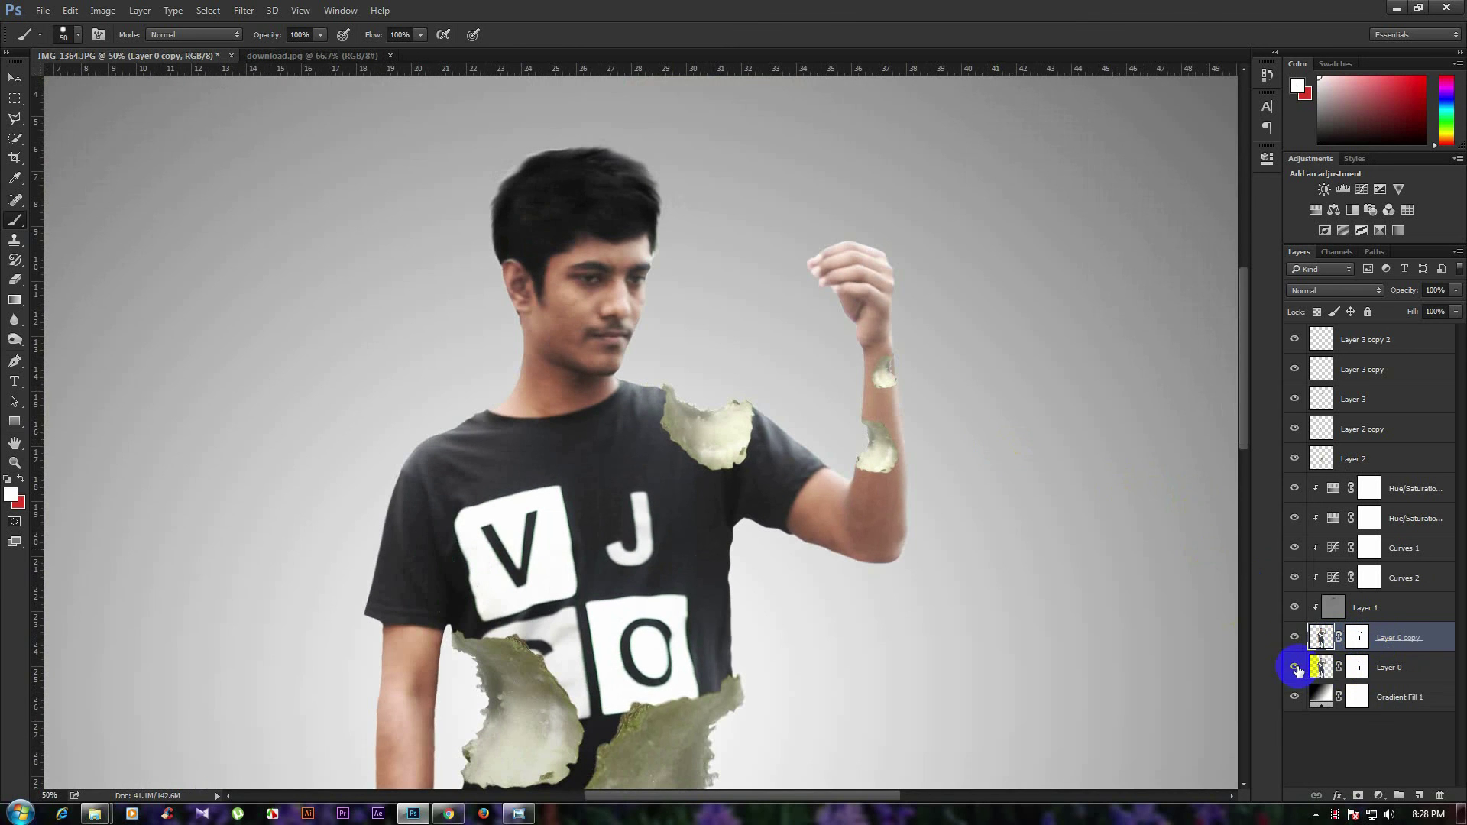
left_click(1340, 669)
left_click(1390, 669)
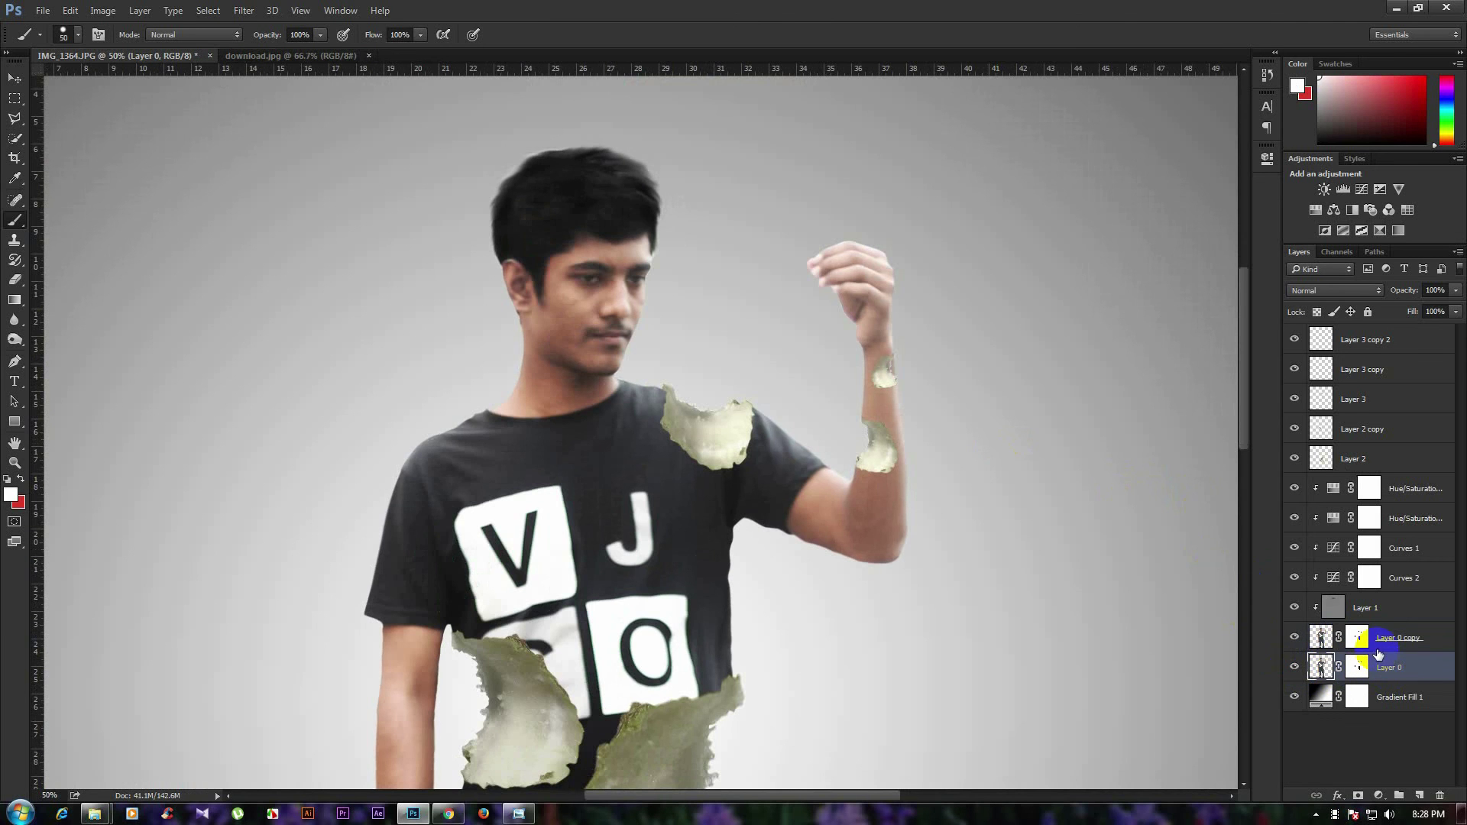
left_click(1171, 625)
key("alt+period")
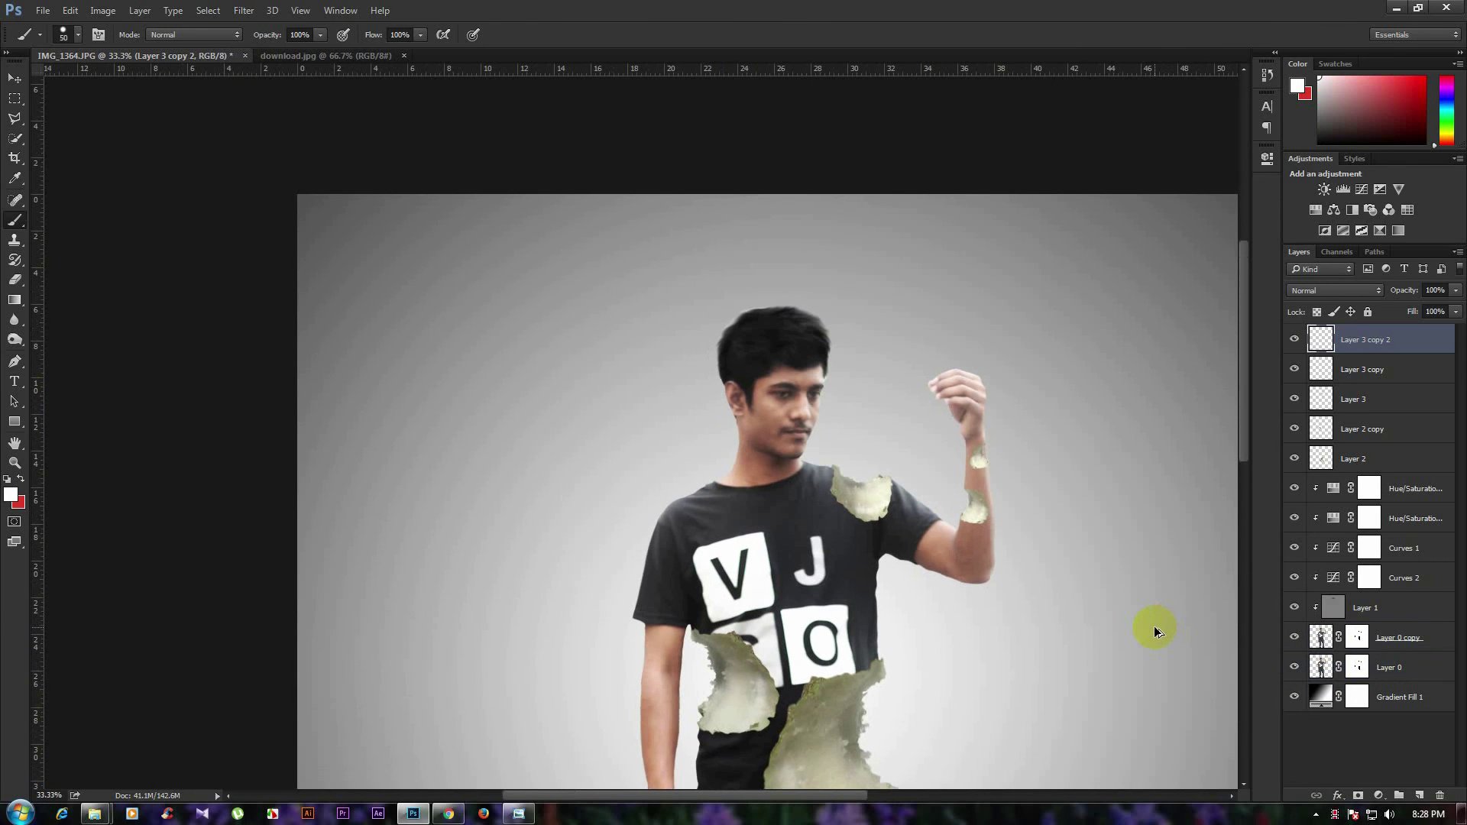
key("ctrl+alt+z")
key("ctrl+alt+z")
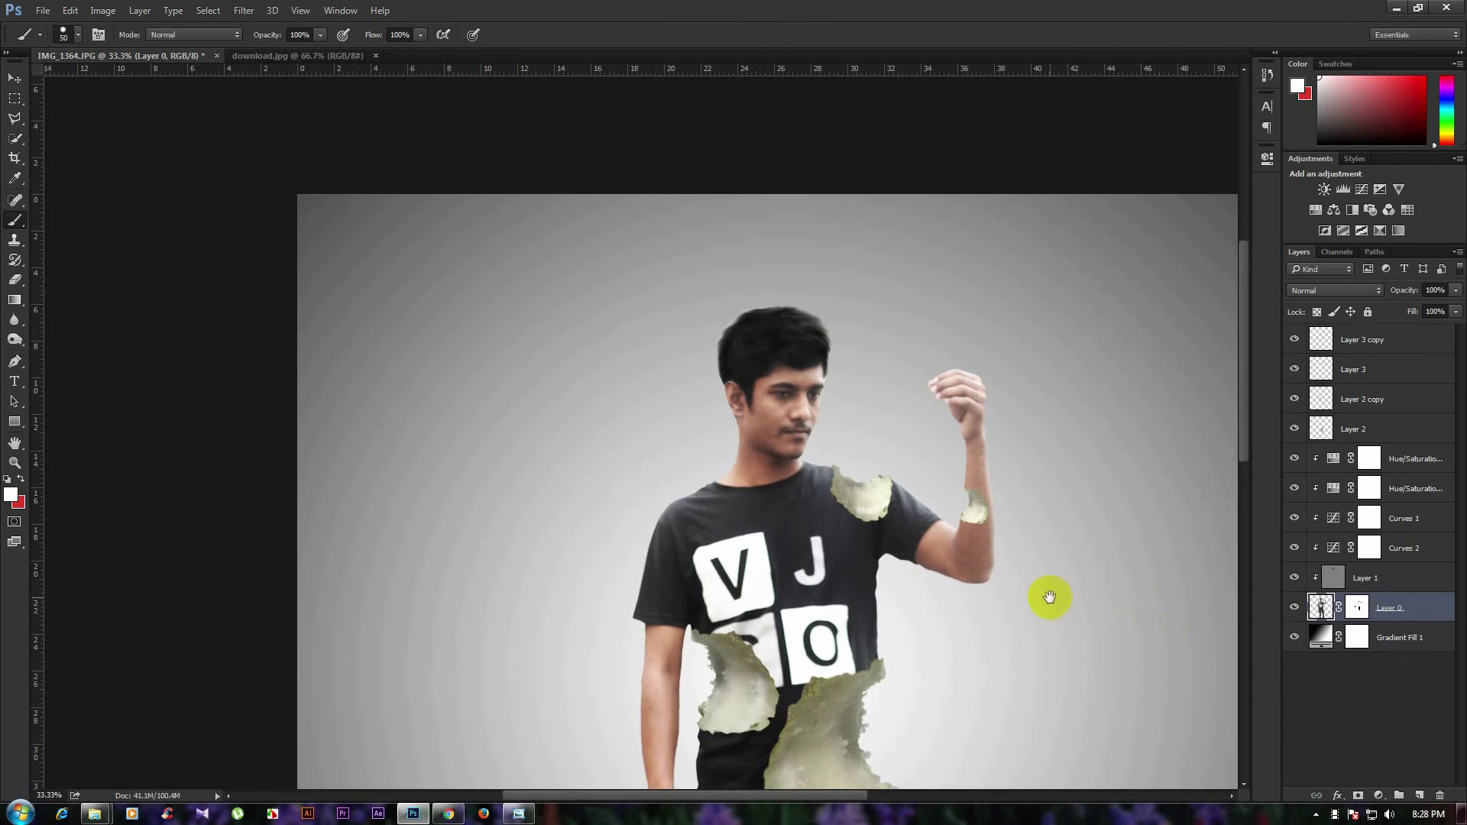
Select the arm fragment's layer with the Move tool and duplicate it with Ctrl+J.
left_click_drag(1126, 544, 933, 484)
left_click(832, 442, "ctrl")
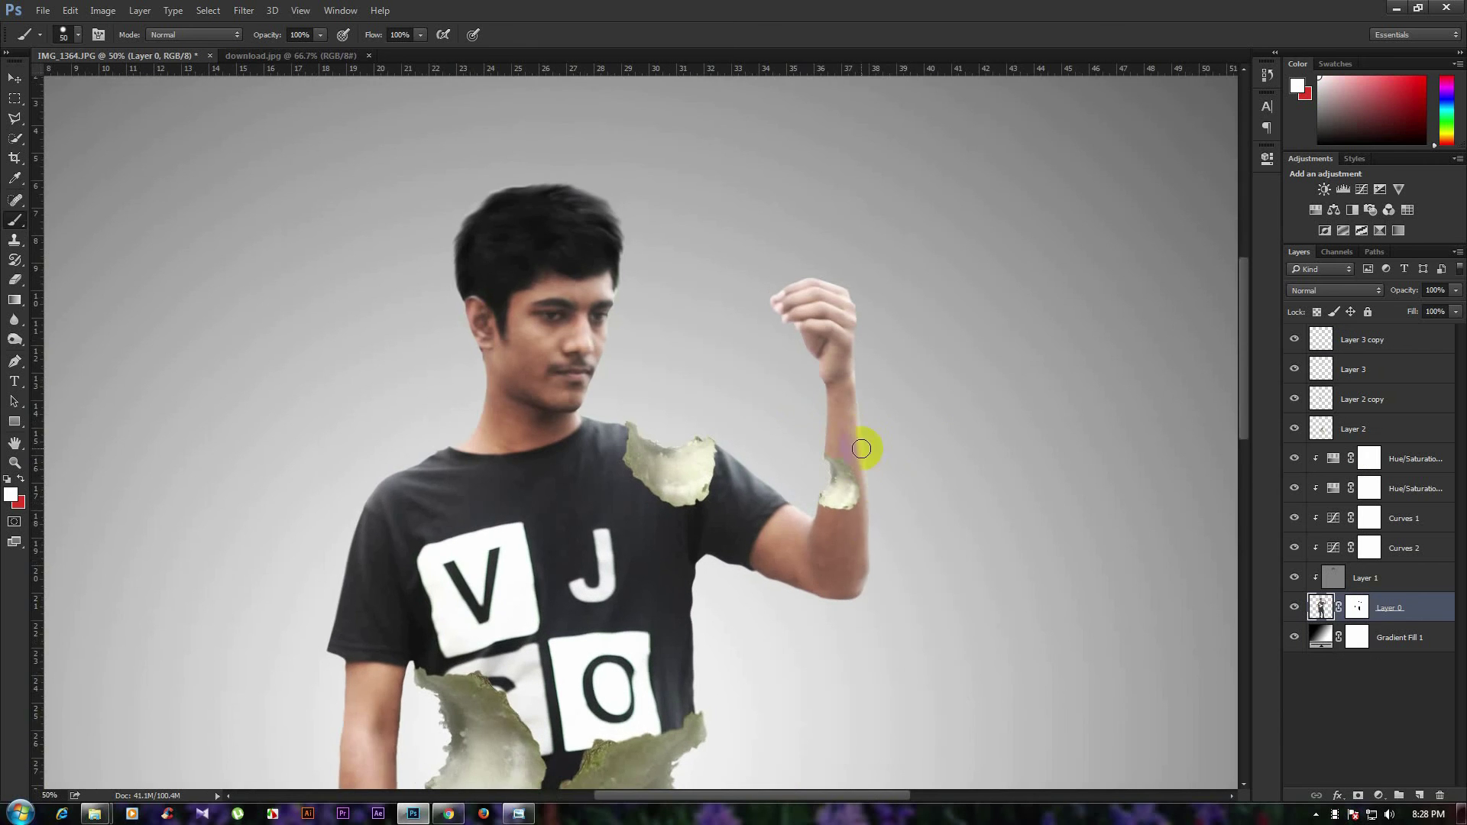
scroll(841, 405, "down", 2)
scroll(879, 397, "down", 1)
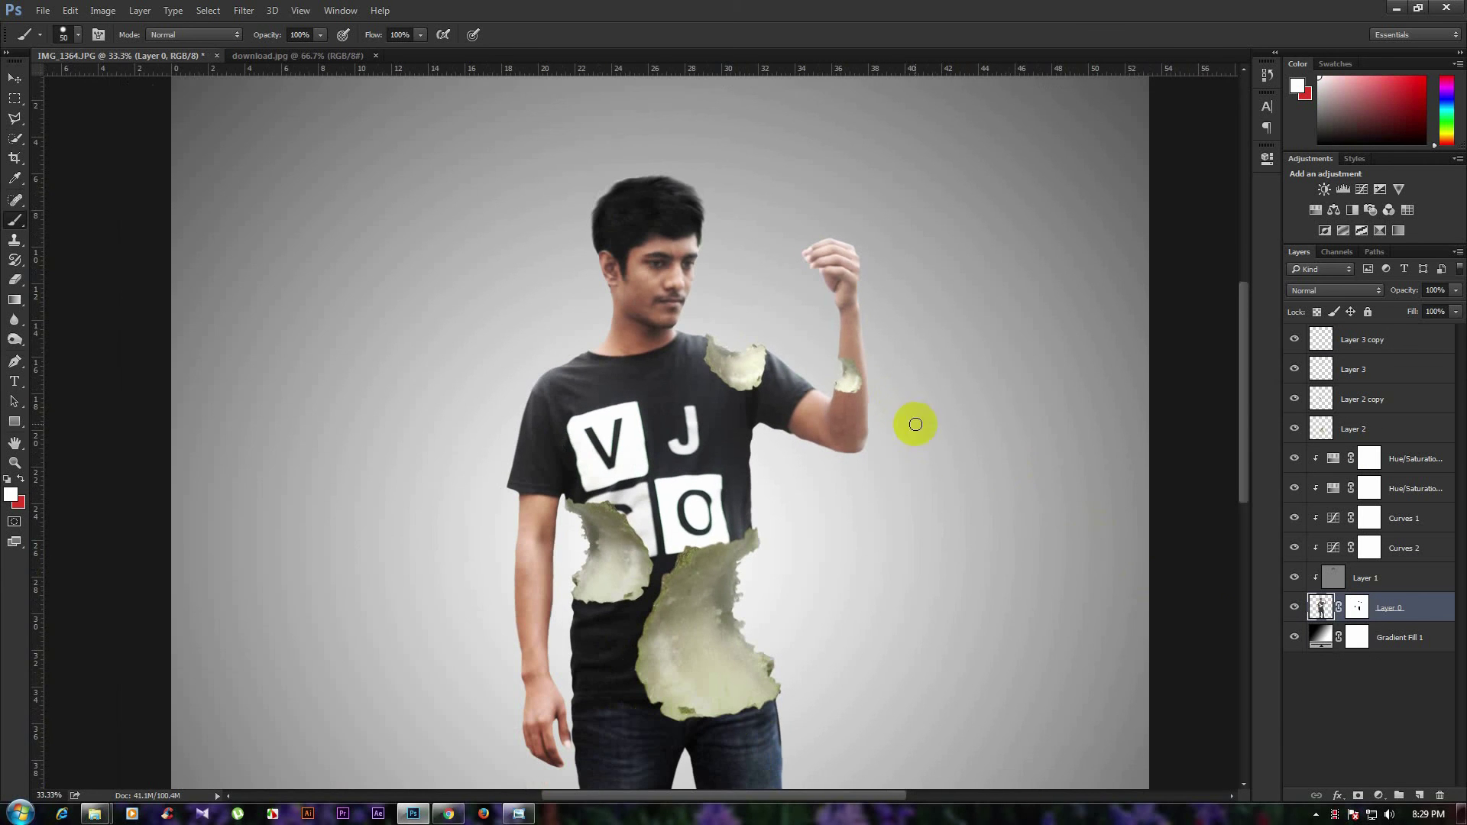
left_click(13, 78)
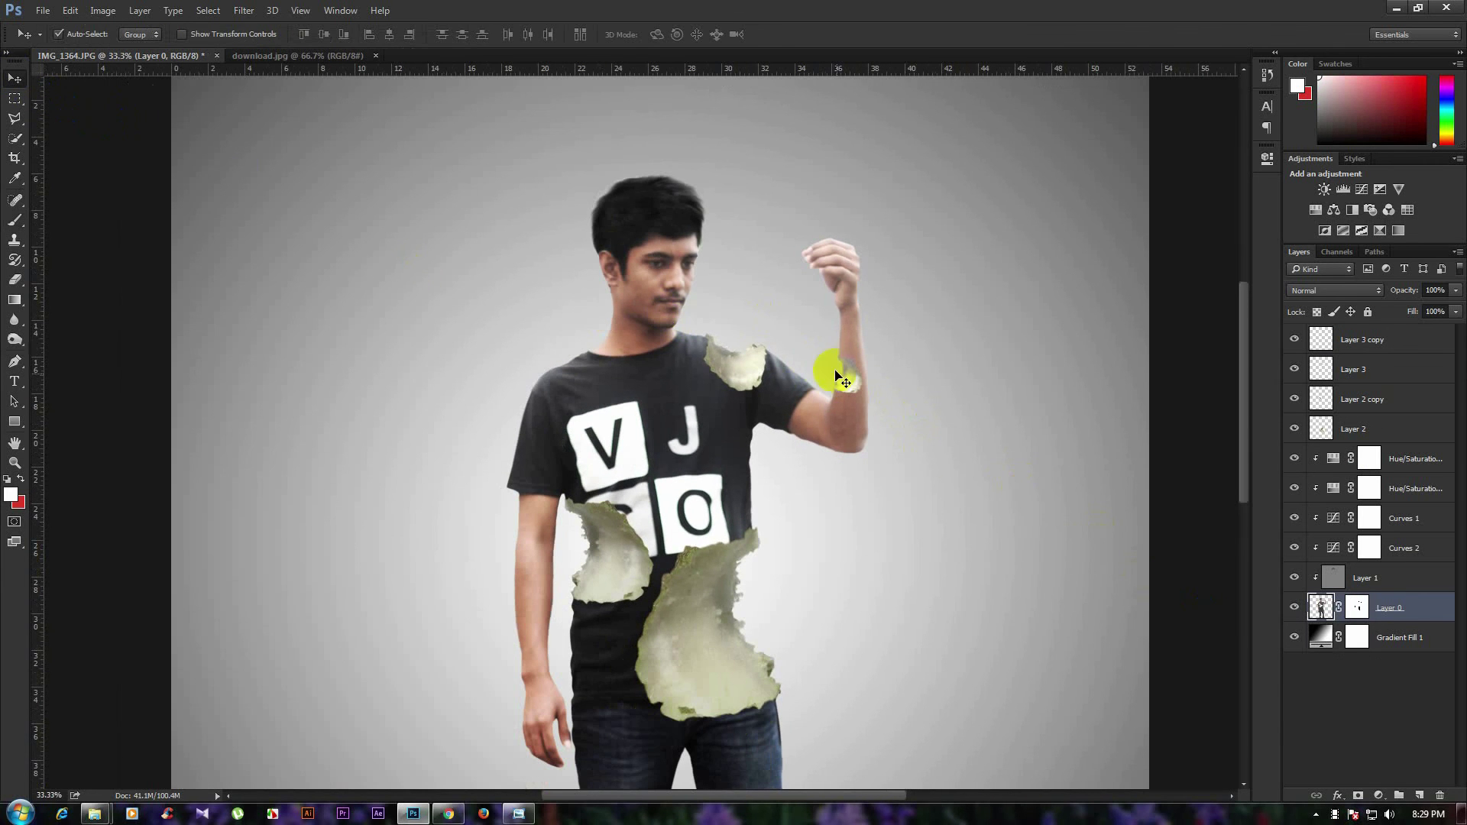
left_click(851, 384)
key("ctrl+j")
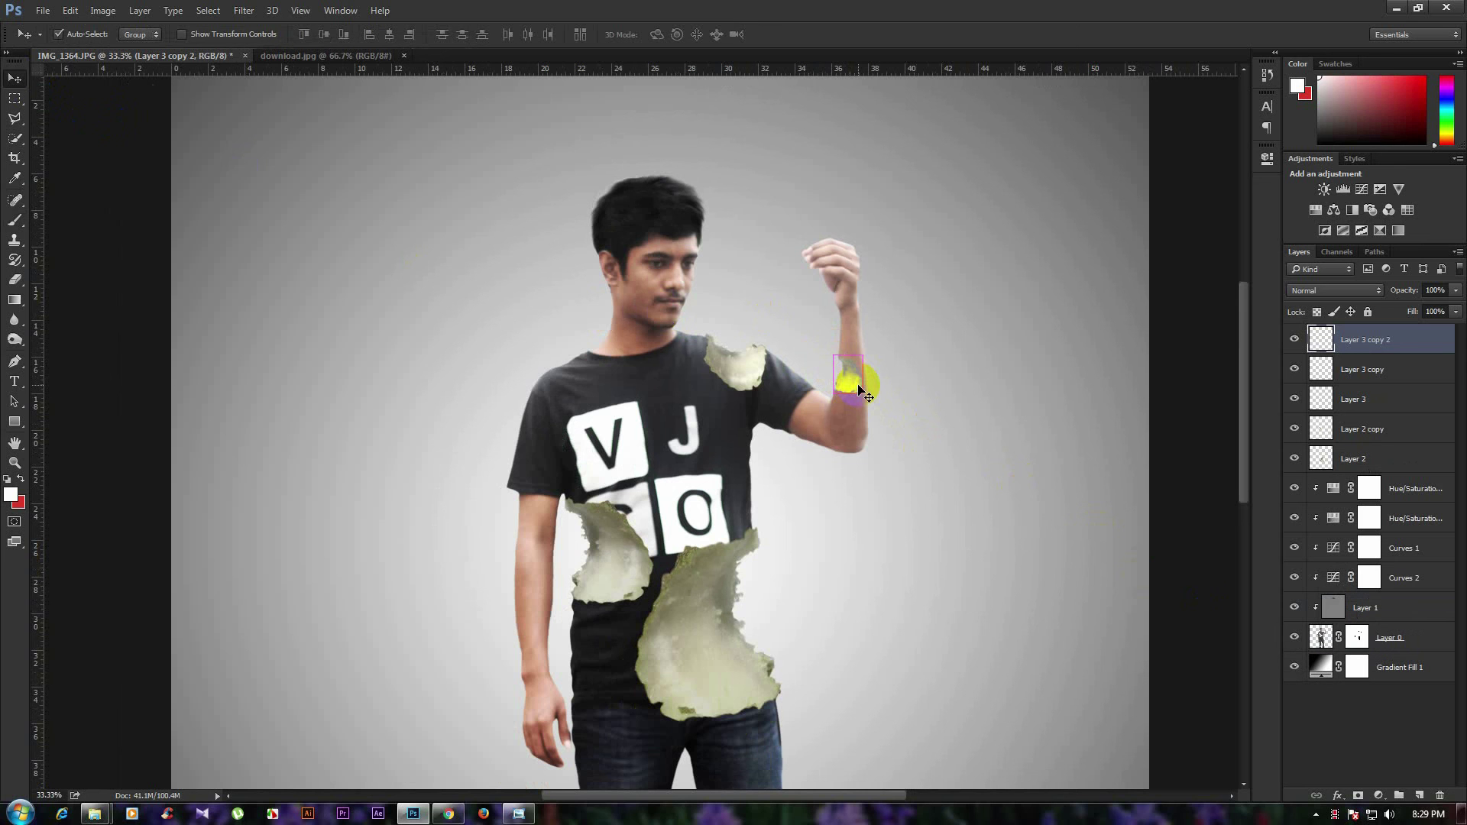
Move the copy onto the wrist, flip it horizontally and shrink it to about half.
left_click_drag(849, 384, 854, 336)
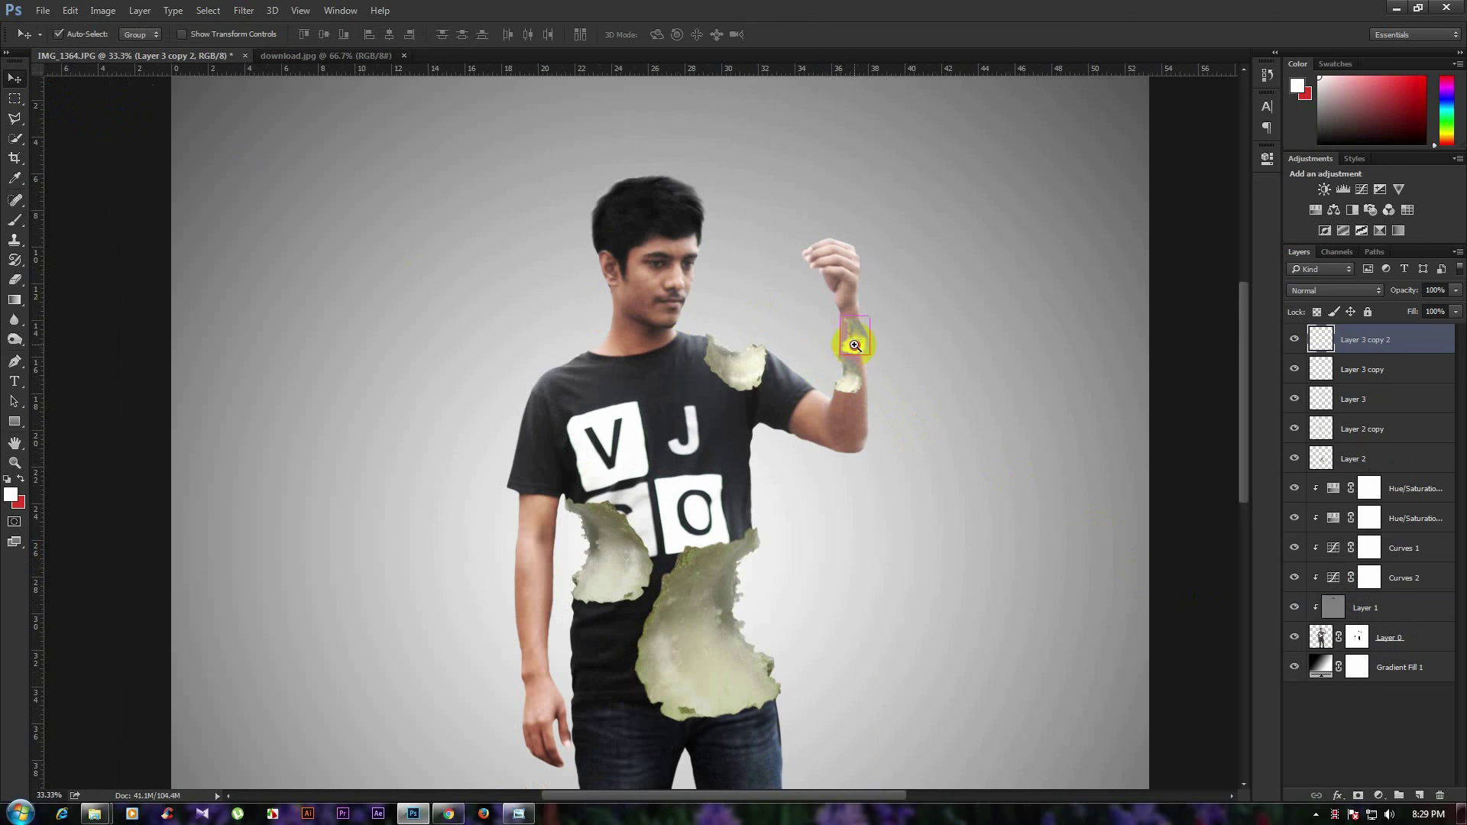
scroll(856, 340, "up", 1)
scroll(860, 352, "up", 1)
key("ctrl+t")
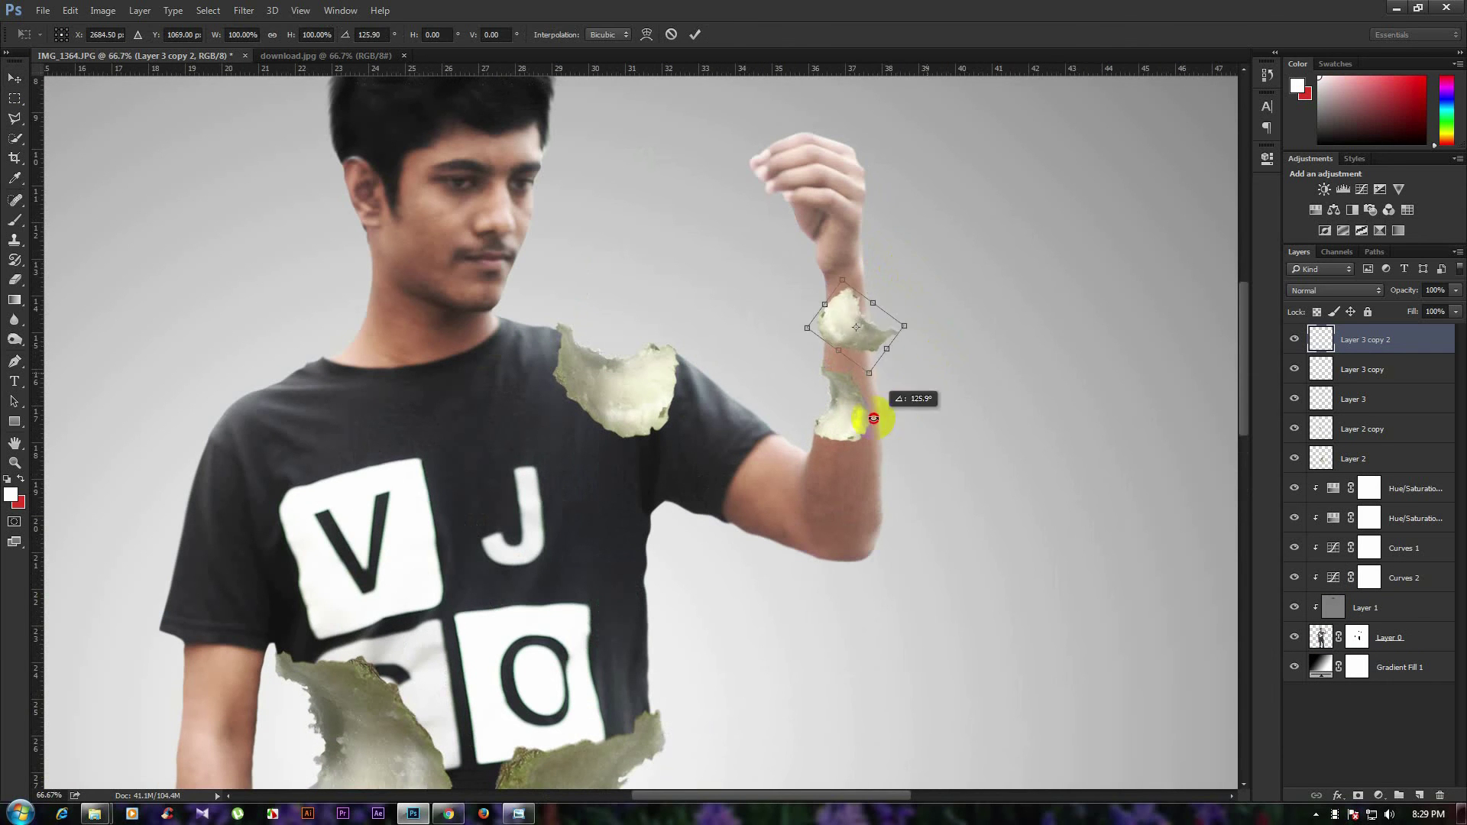
right_click(869, 330)
left_click(918, 526)
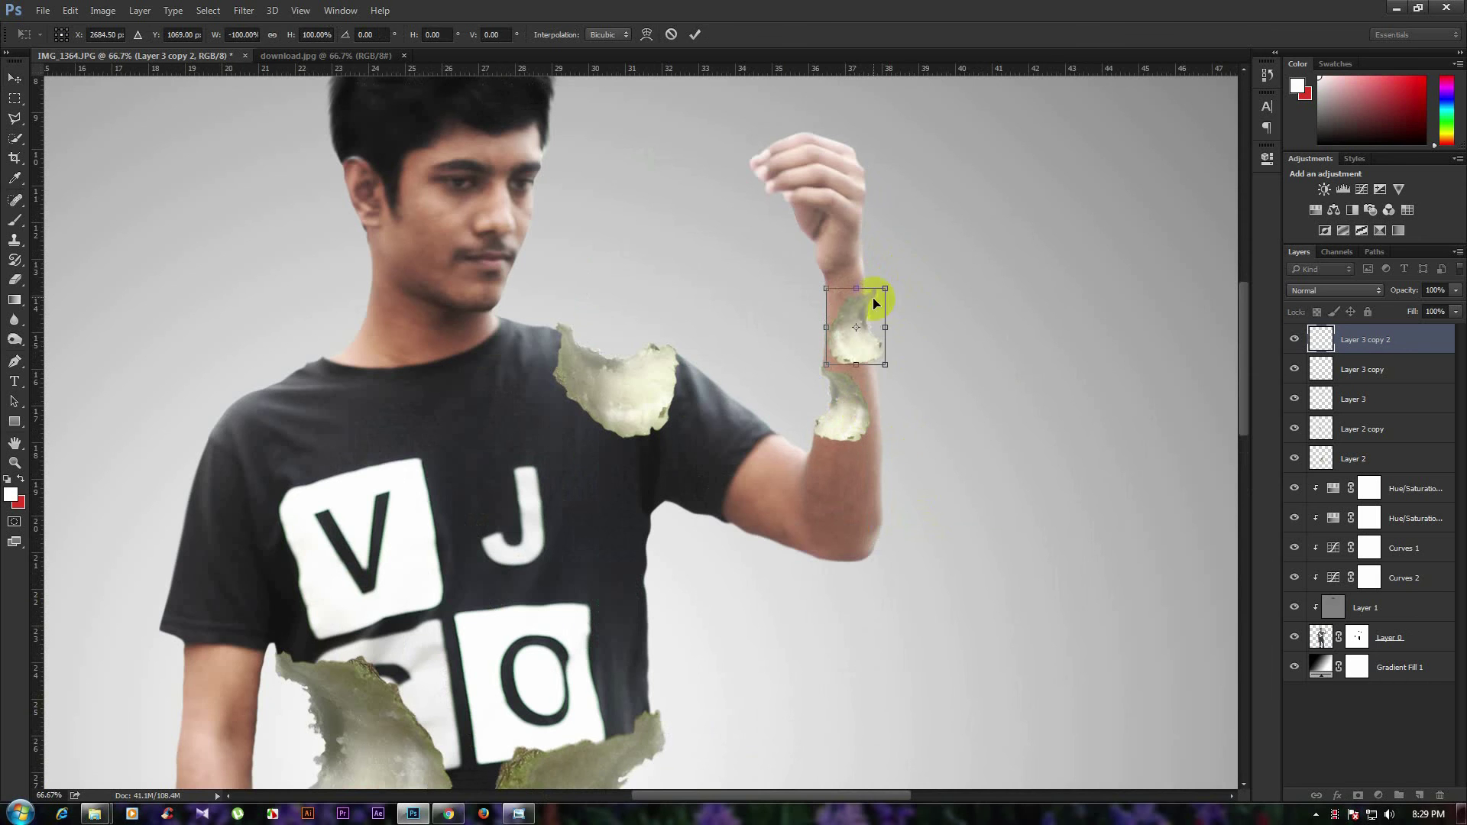
mouse_move(885, 288)
left_mouse_down()
mouse_move(861, 331)
mouse_move(843, 302)
mouse_move(860, 332)
mouse_move(844, 305)
left_mouse_up()
key("ctrl+plus")
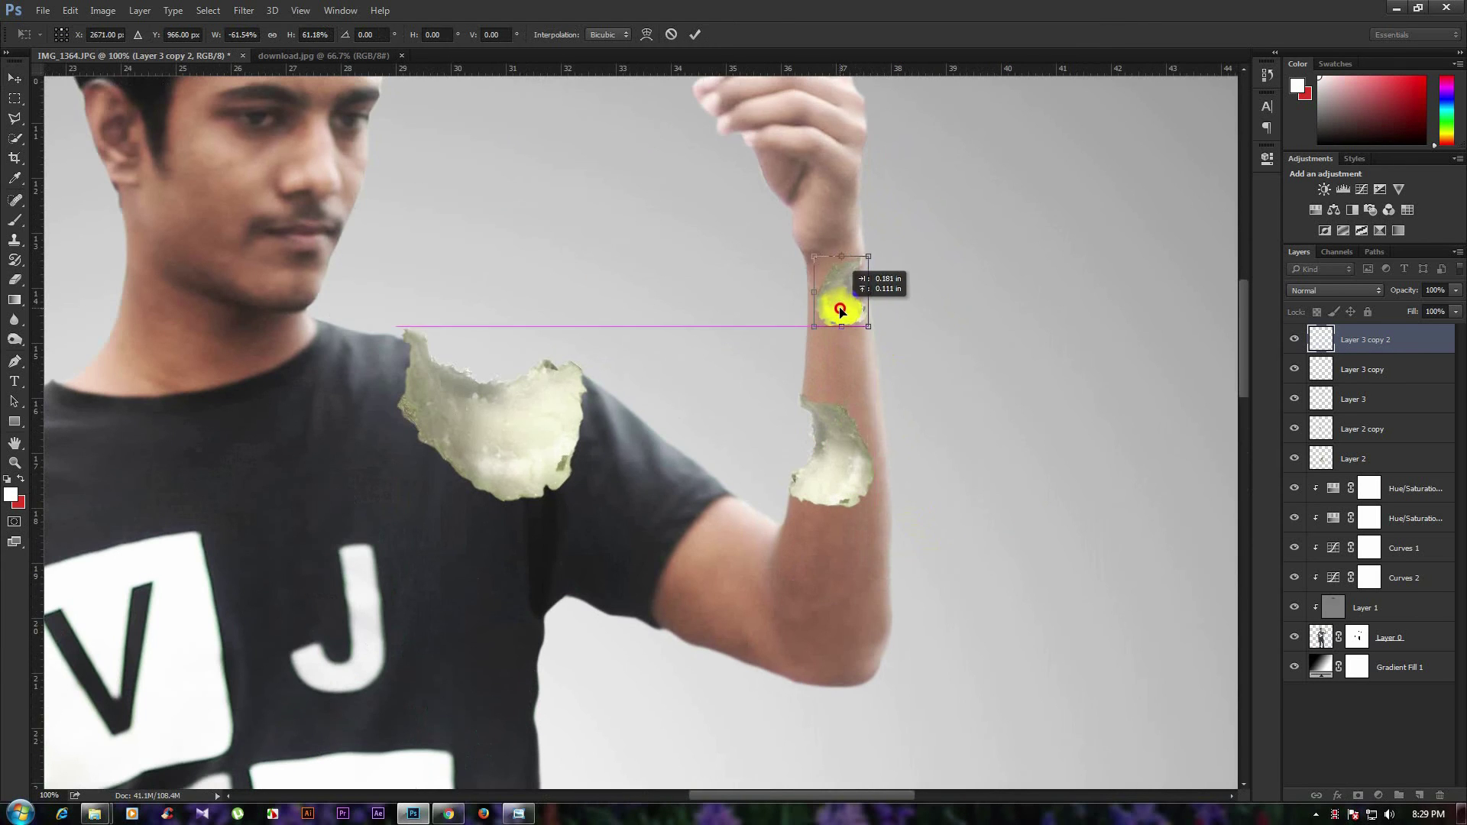
Nudge the wrist fragment into place and also select the Curves 2 layer.
left_click(909, 337)
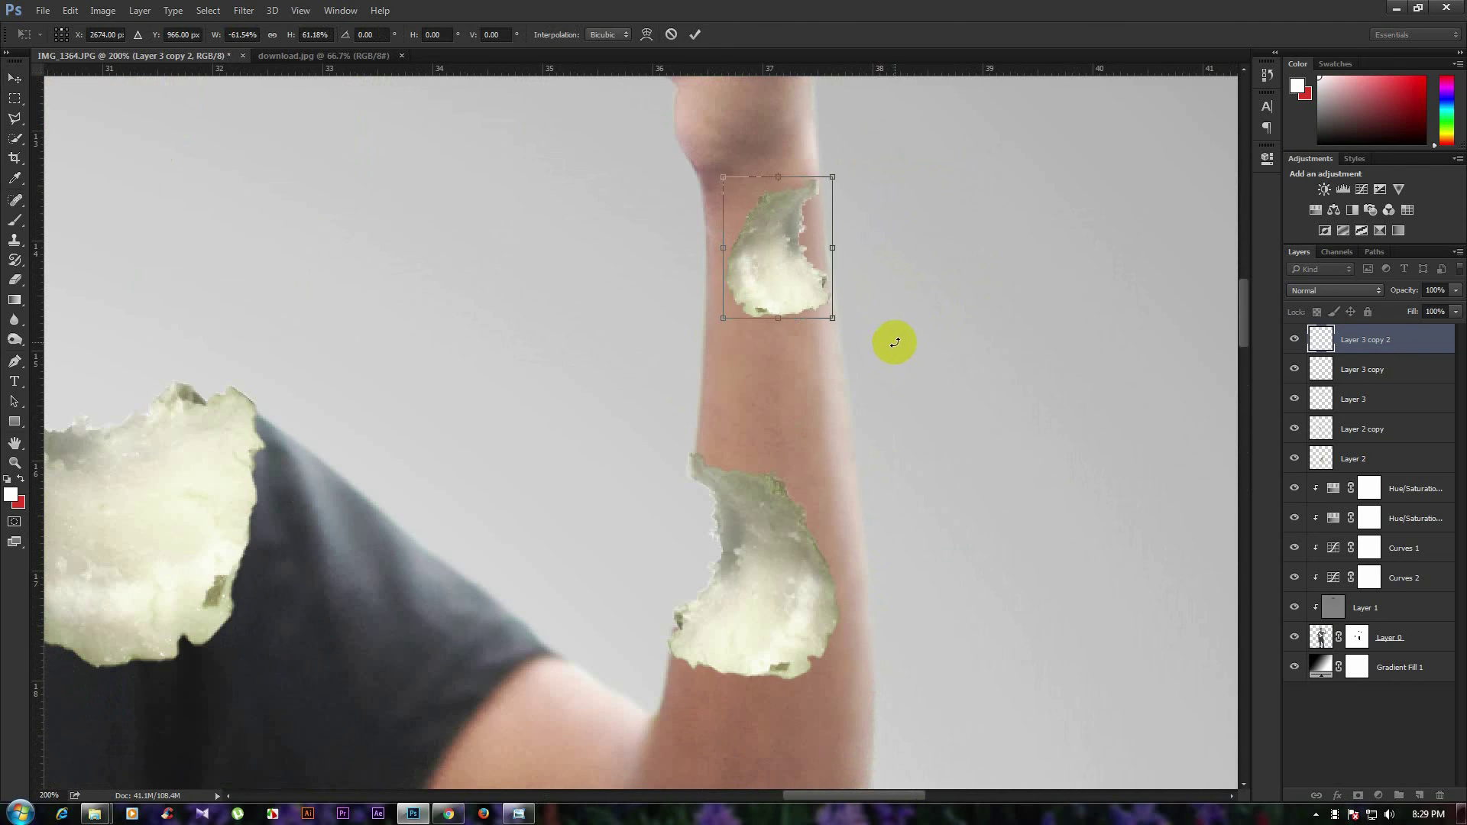
key("Right")
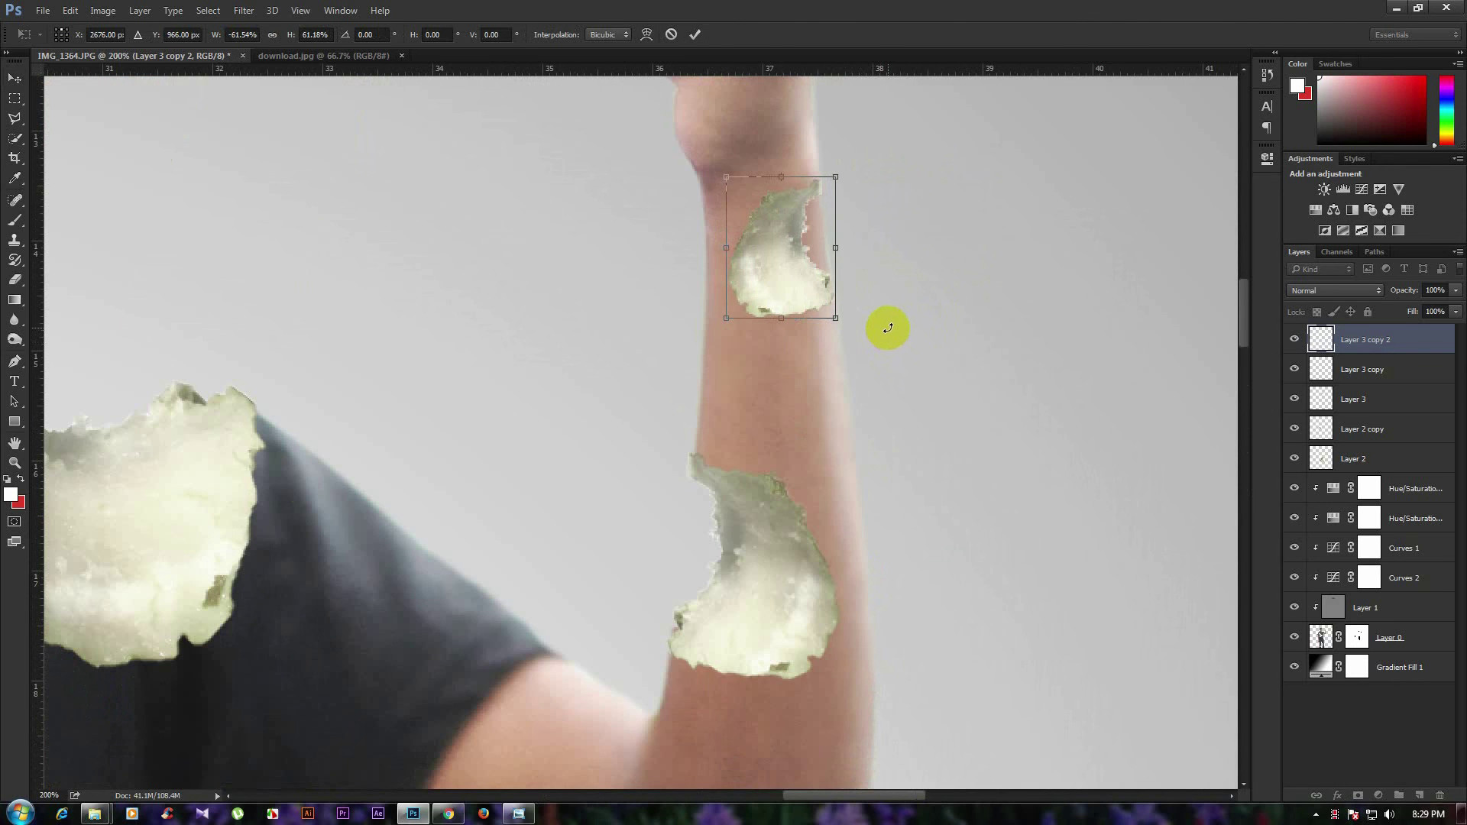
key("Return")
key("Left")
key("Left")
key("Down")
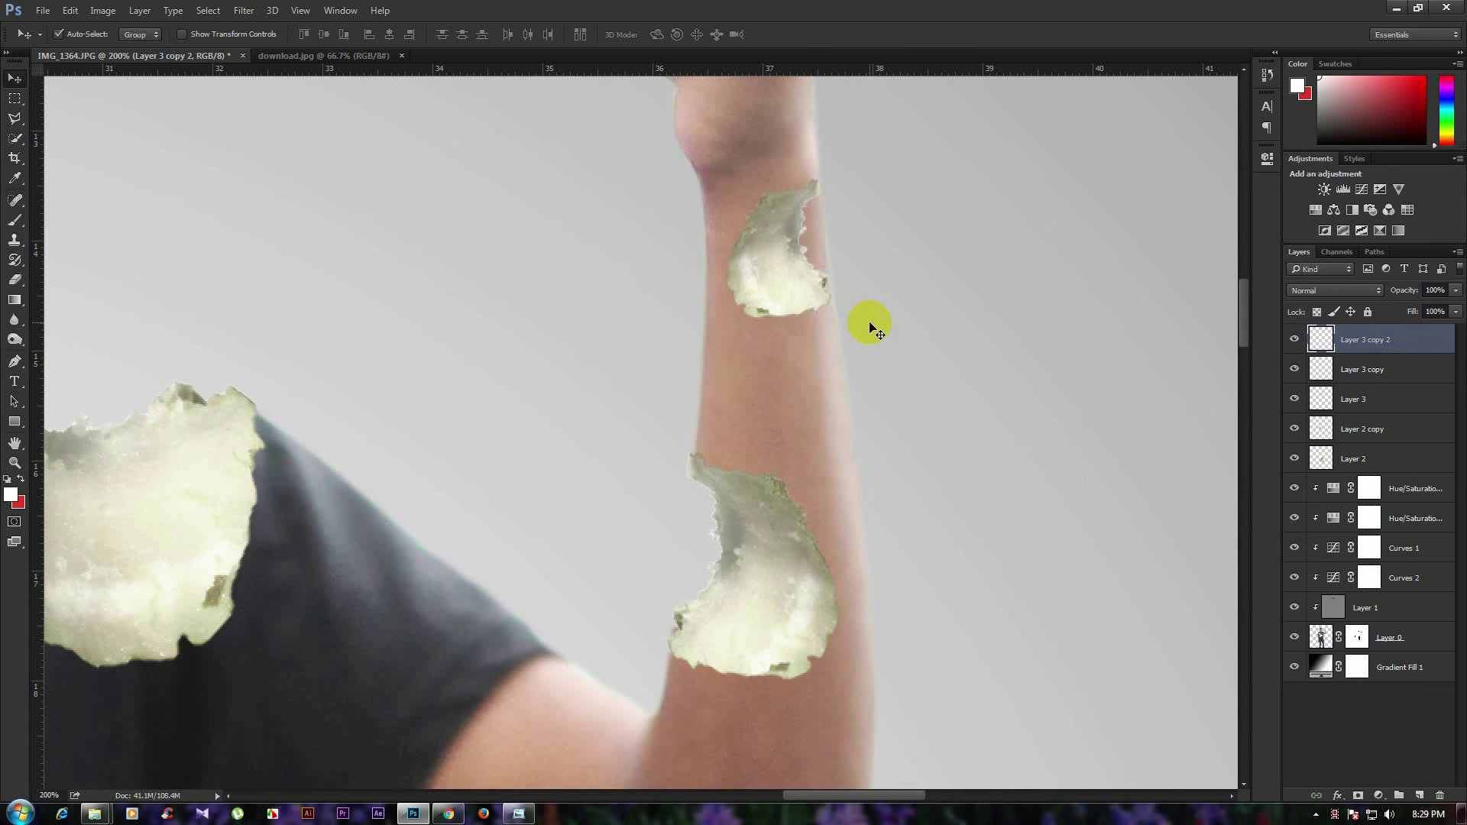
left_click(1311, 578, "ctrl")
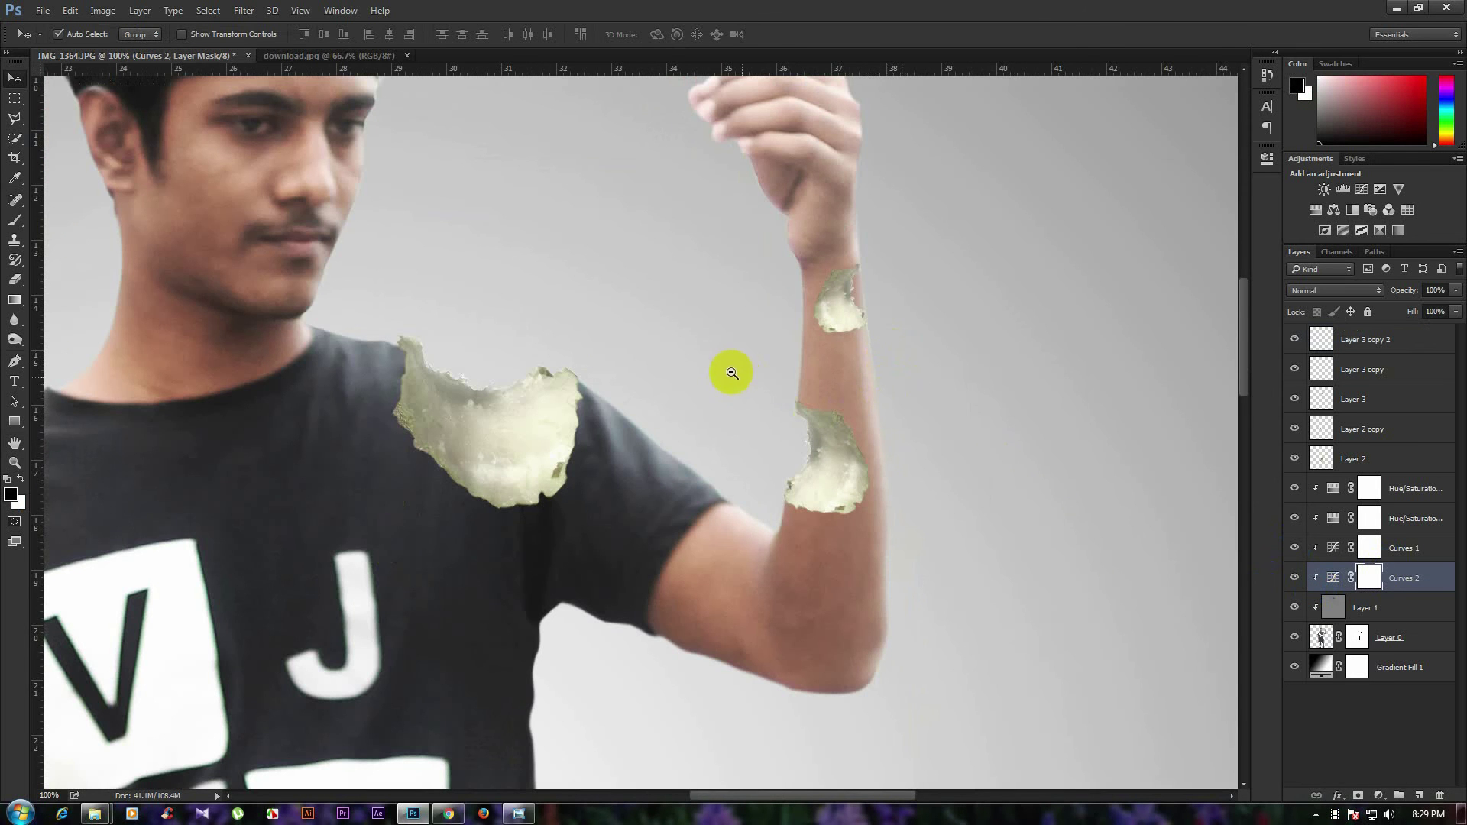
scroll(727, 369, "down", 1)
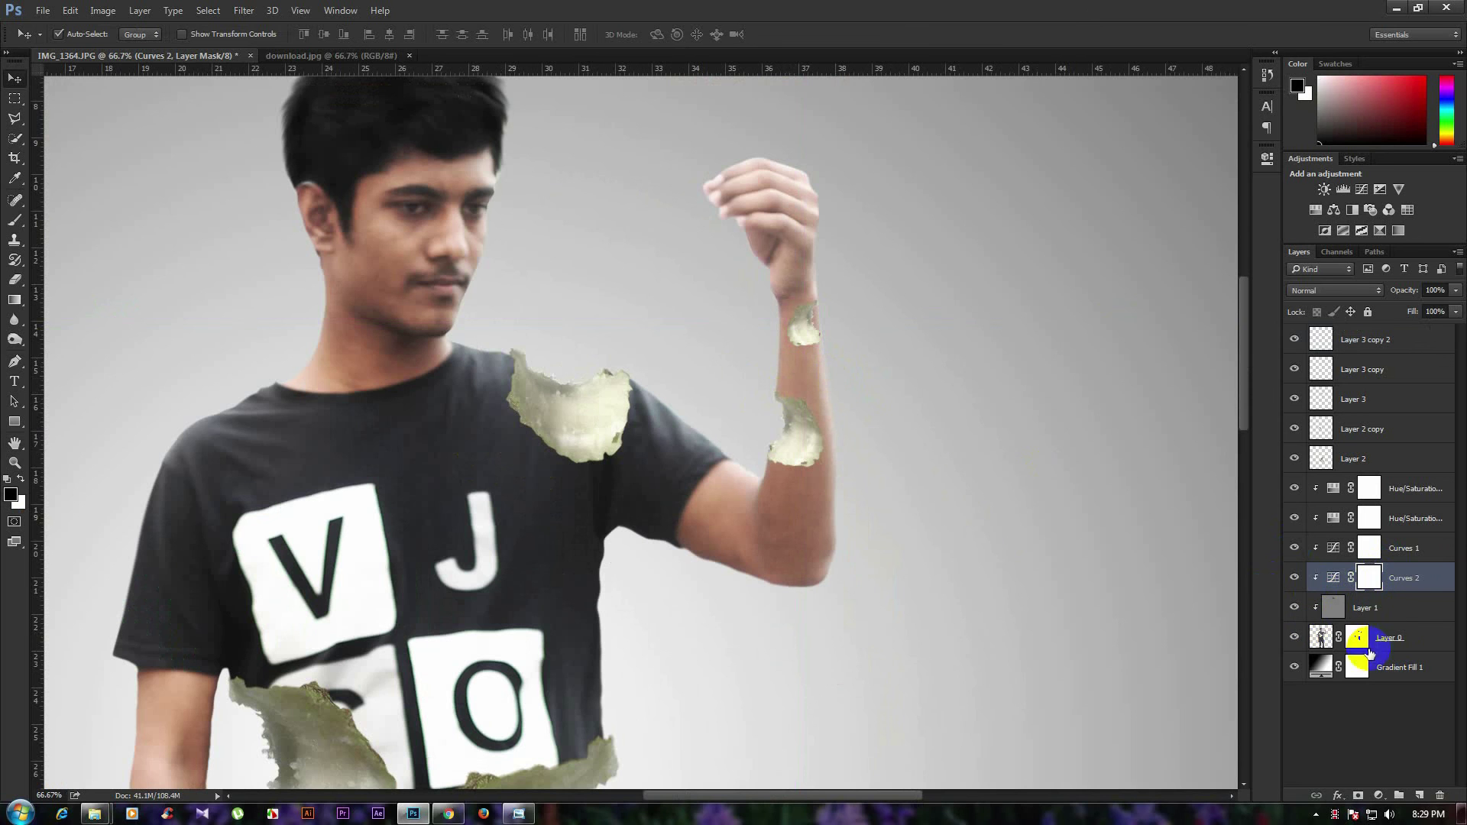
left_click(1357, 637)
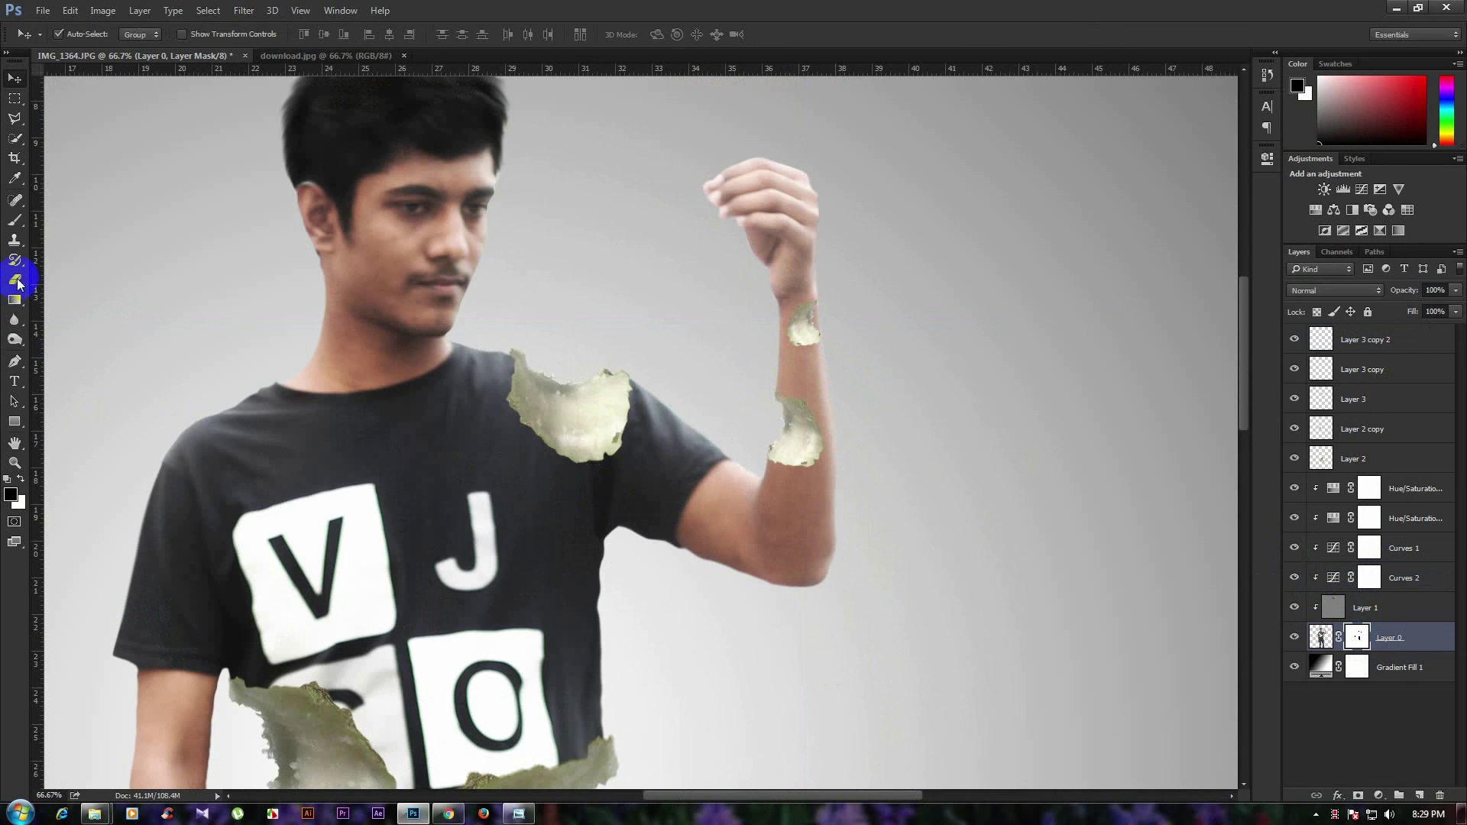
left_click(14, 221)
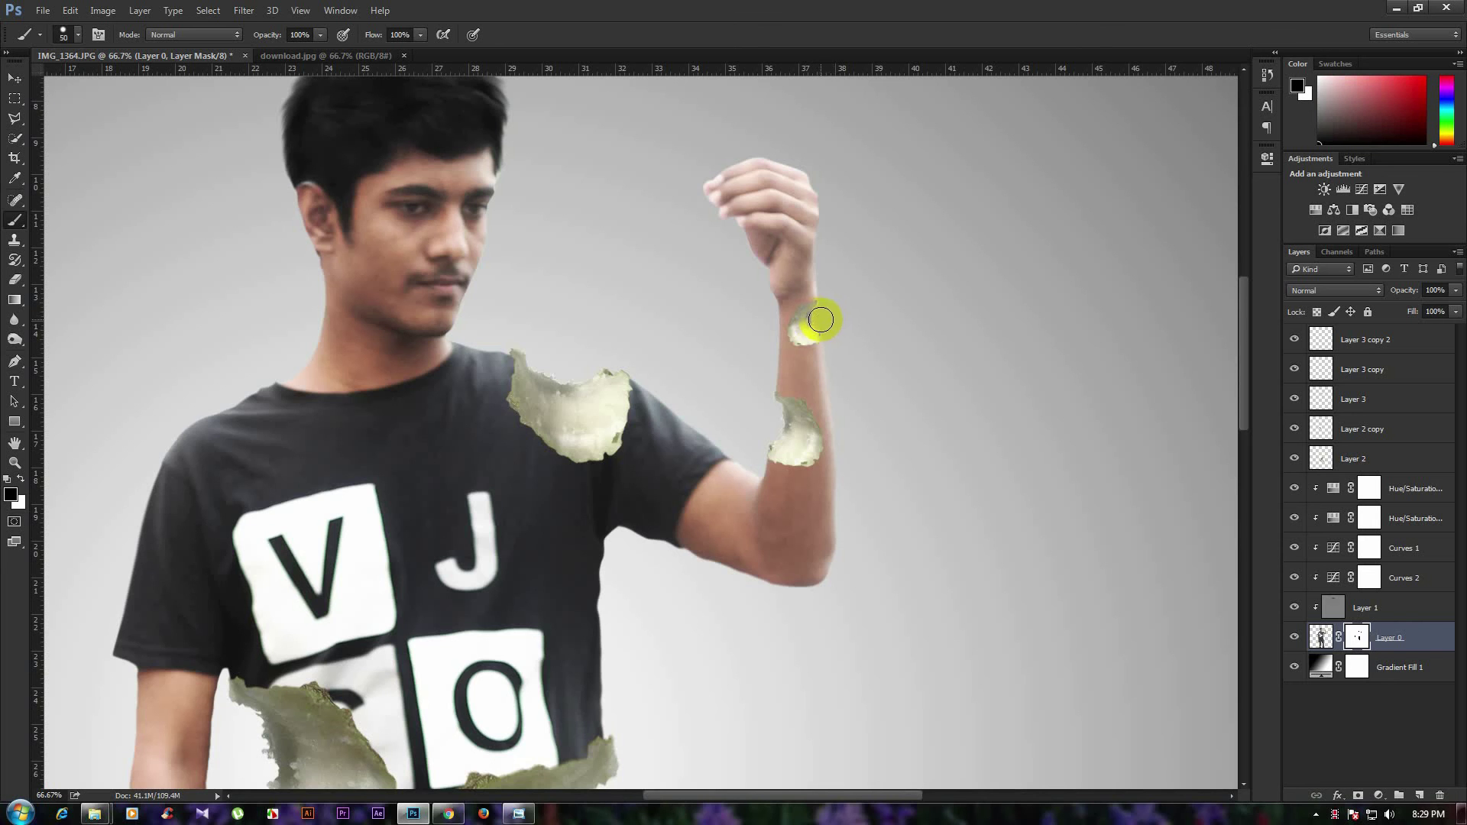
scroll(764, 325, "down", 1)
scroll(740, 320, "down", 1)
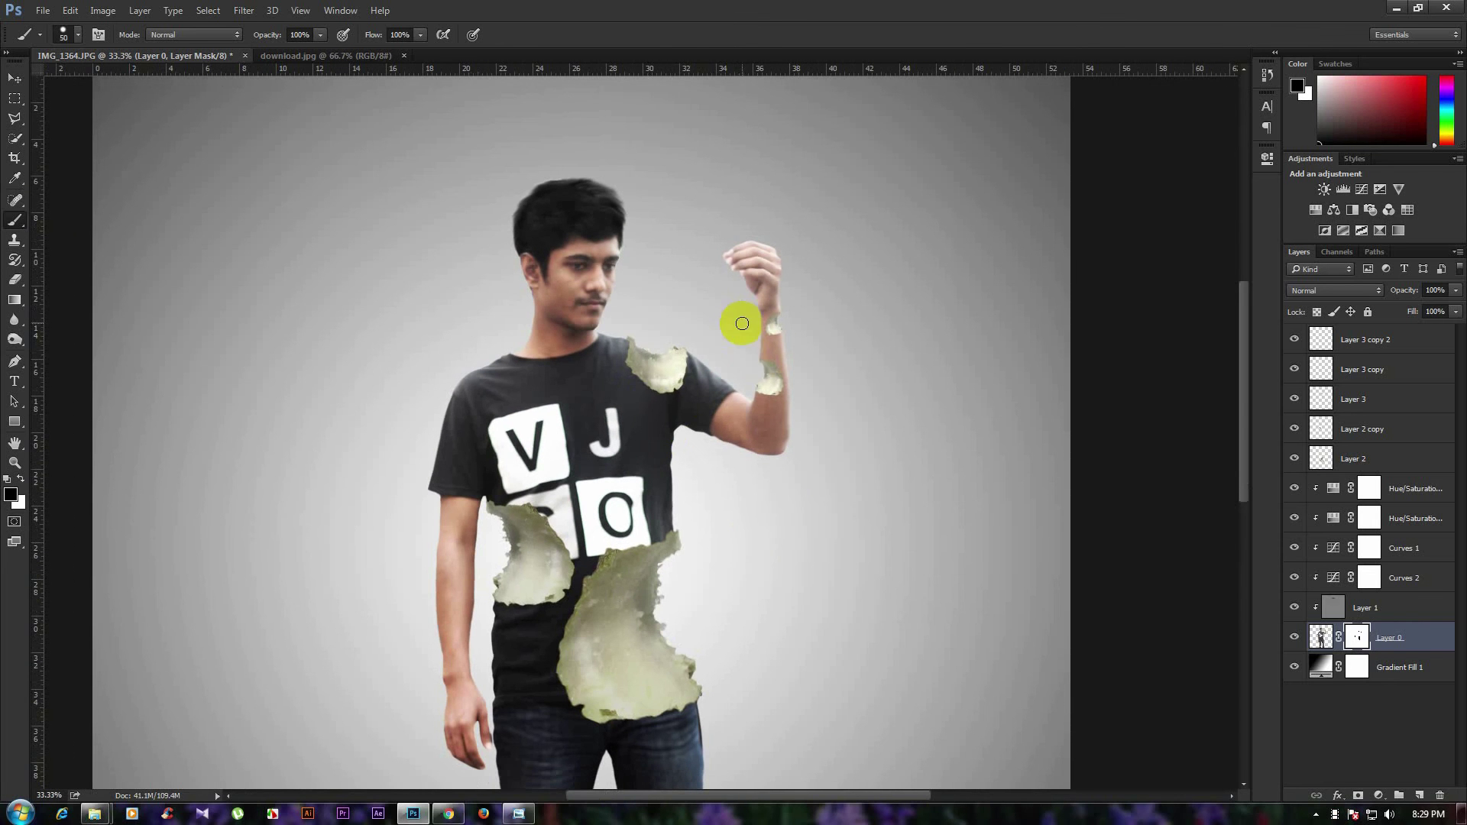
left_click(13, 78)
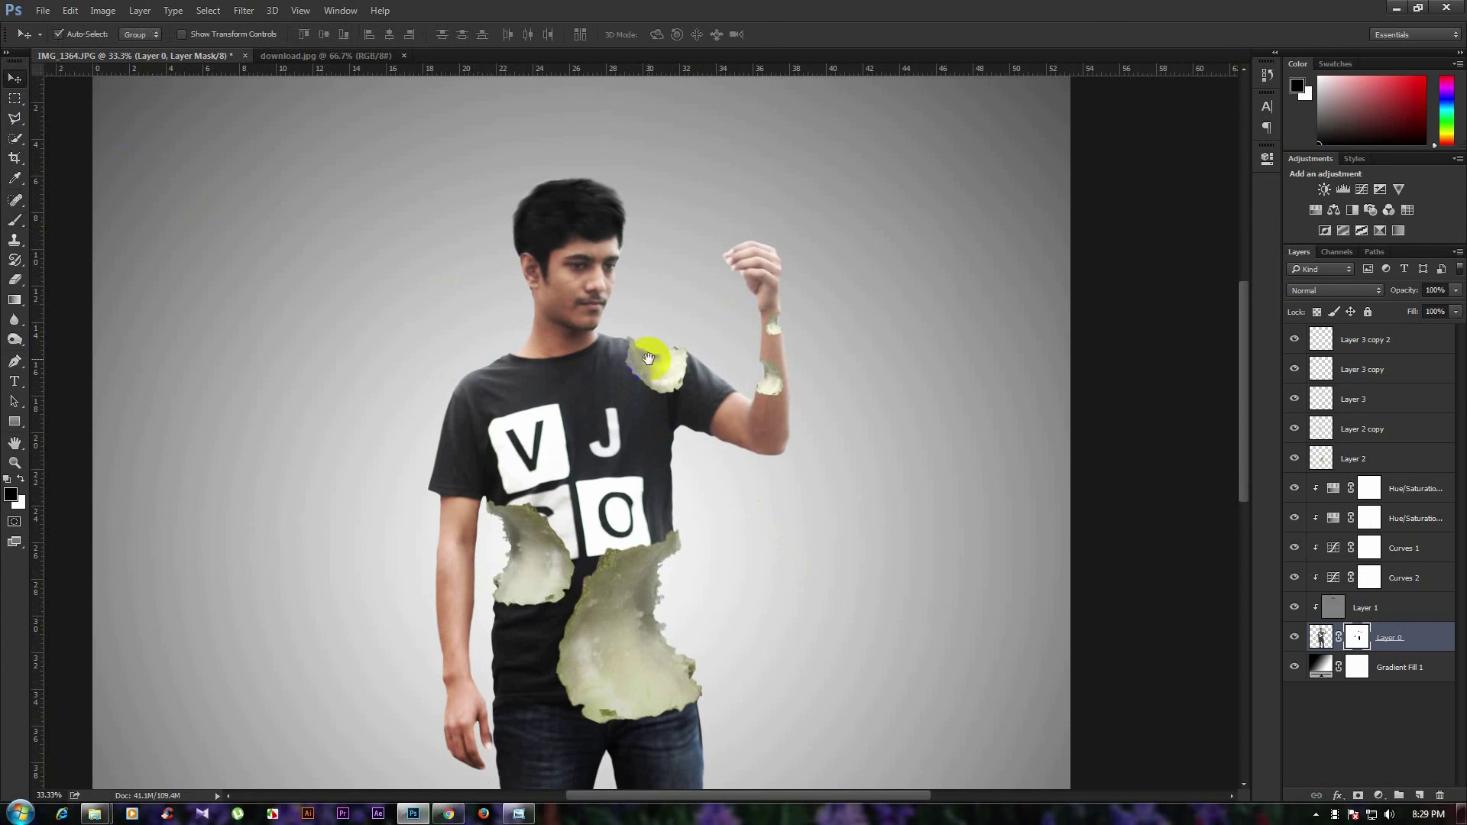
Duplicate the lower-left skin fragment with Ctrl+J and move it up to the left shoulder.
left_click(535, 558)
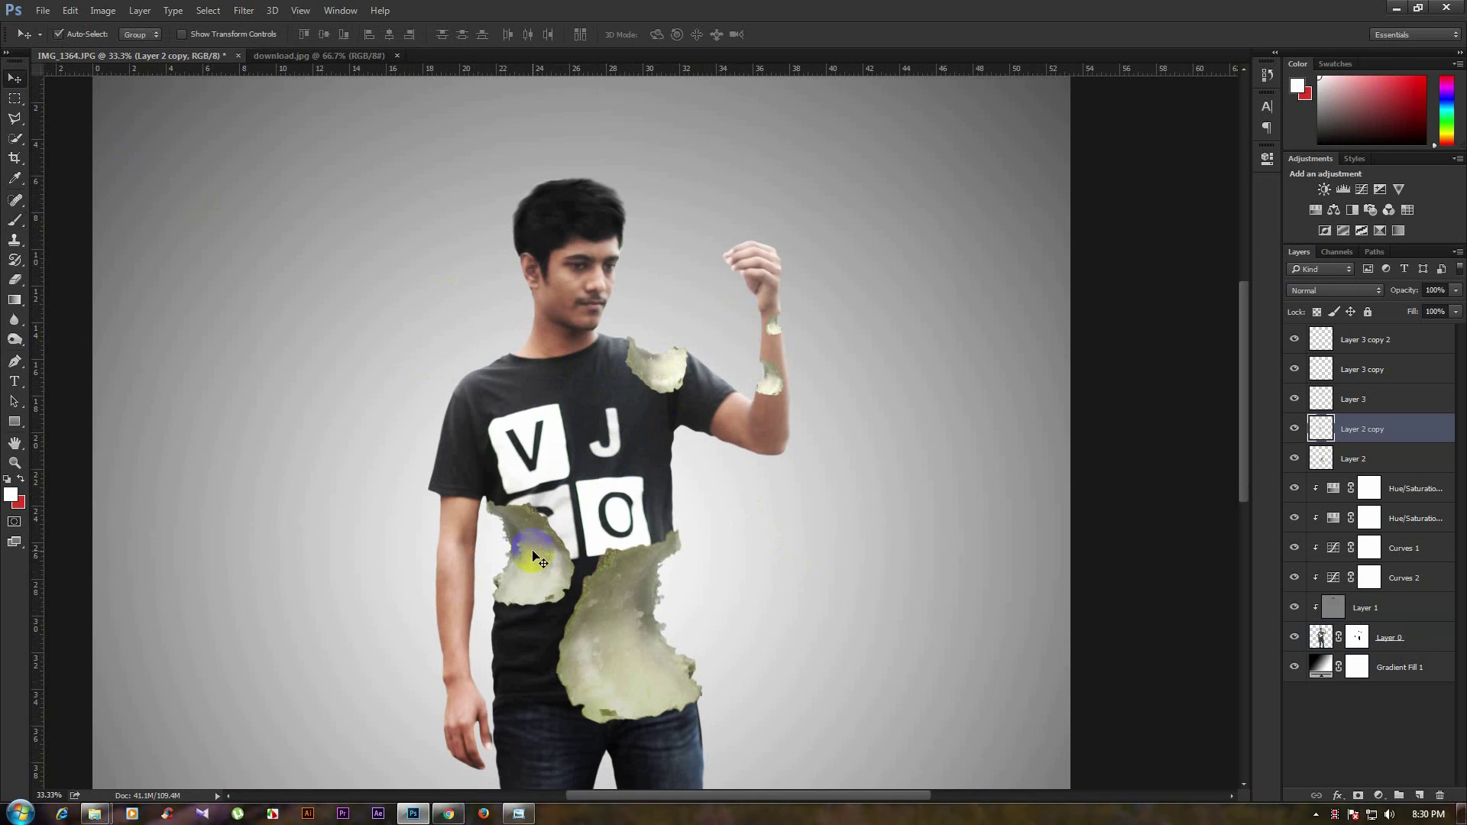
key("ctrl+j")
left_click_drag(535, 558, 493, 421)
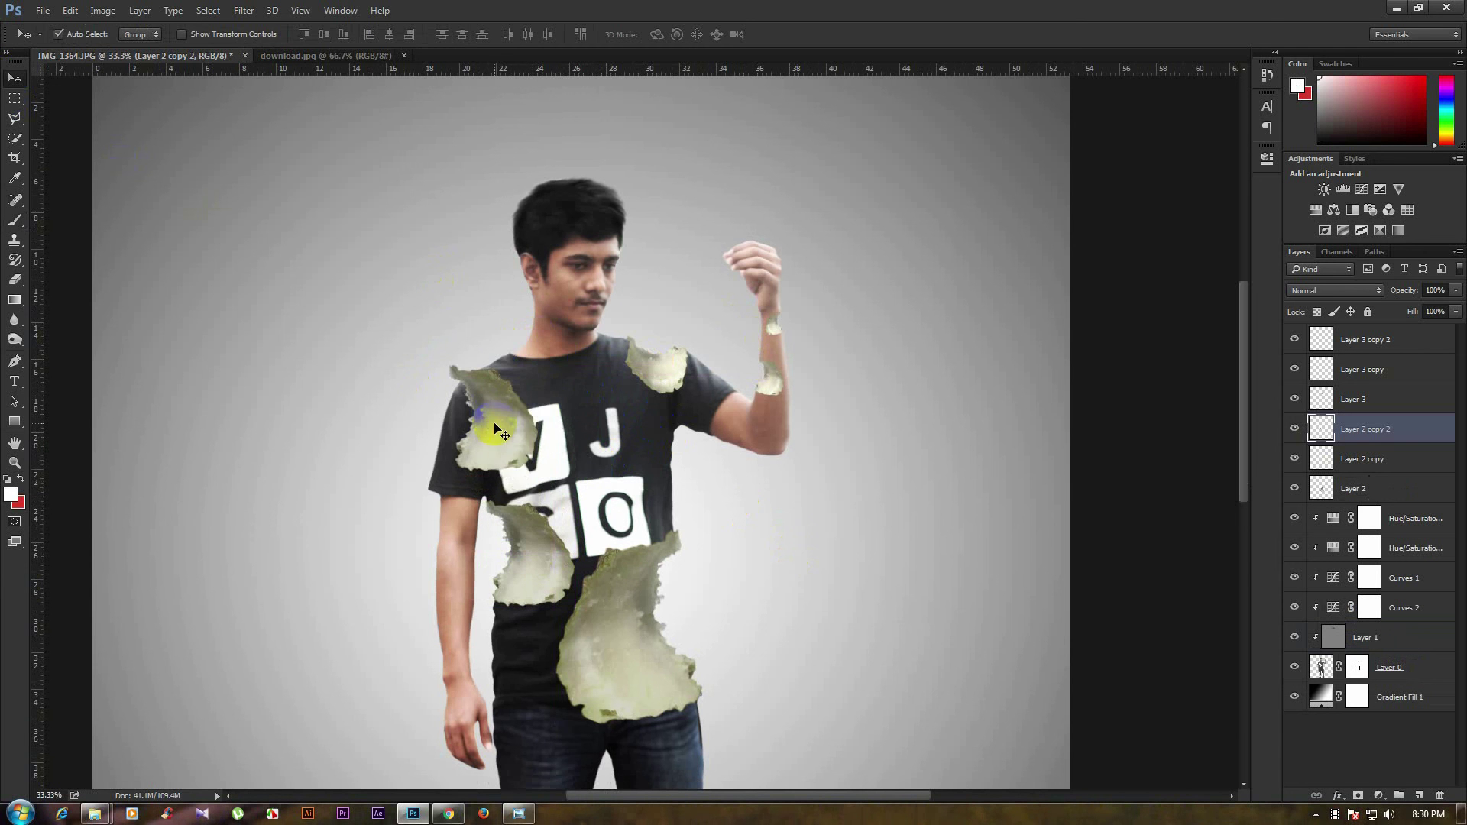
key("ctrl+t")
mouse_move(556, 384)
left_mouse_down()
mouse_move(584, 370)
mouse_move(584, 399)
mouse_move(534, 428)
left_mouse_up()
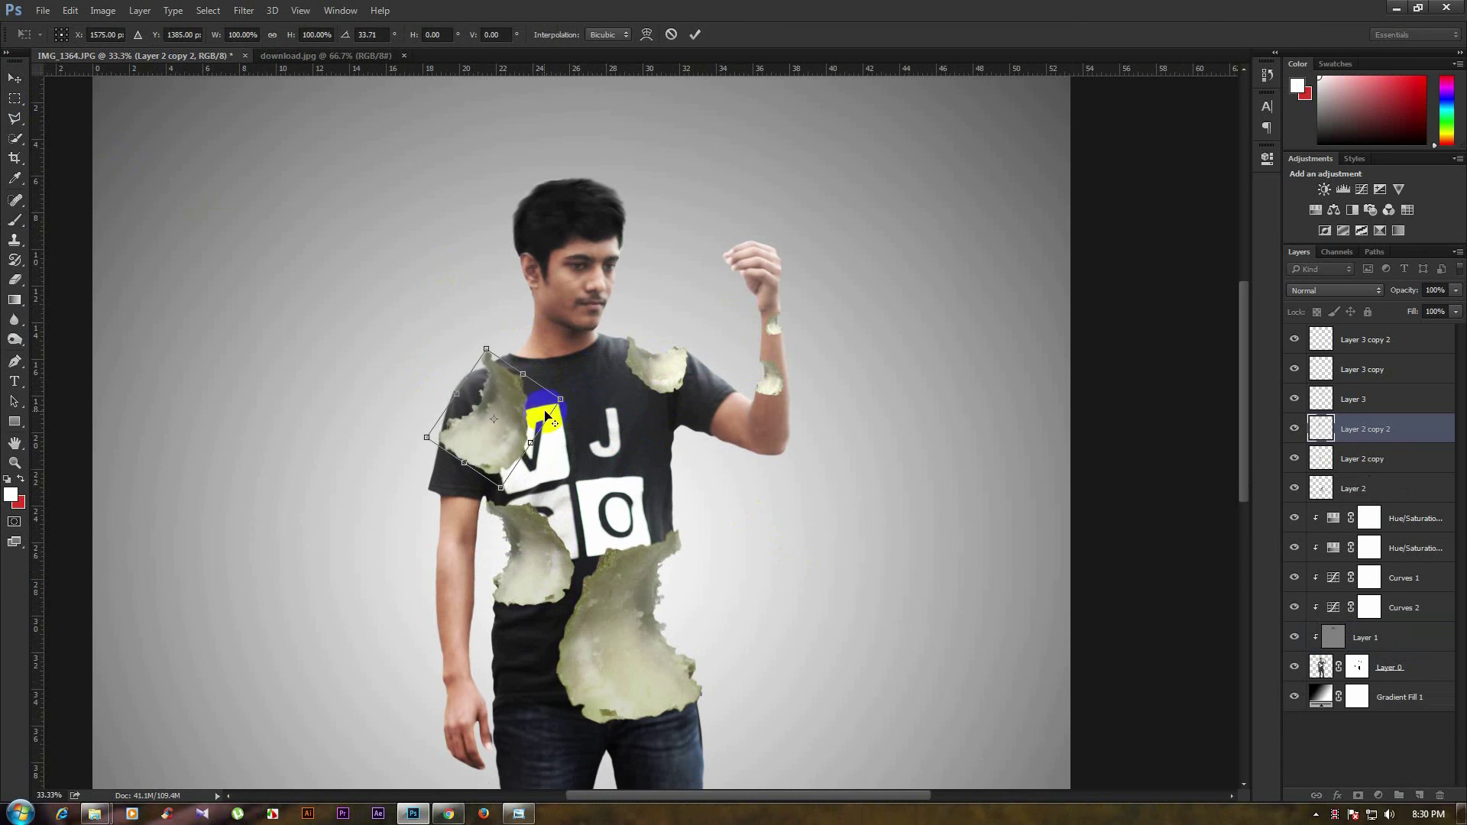
Rotate, resize and position the shoulder fragment, then commit the transform.
scroll(493, 417, "up", 2)
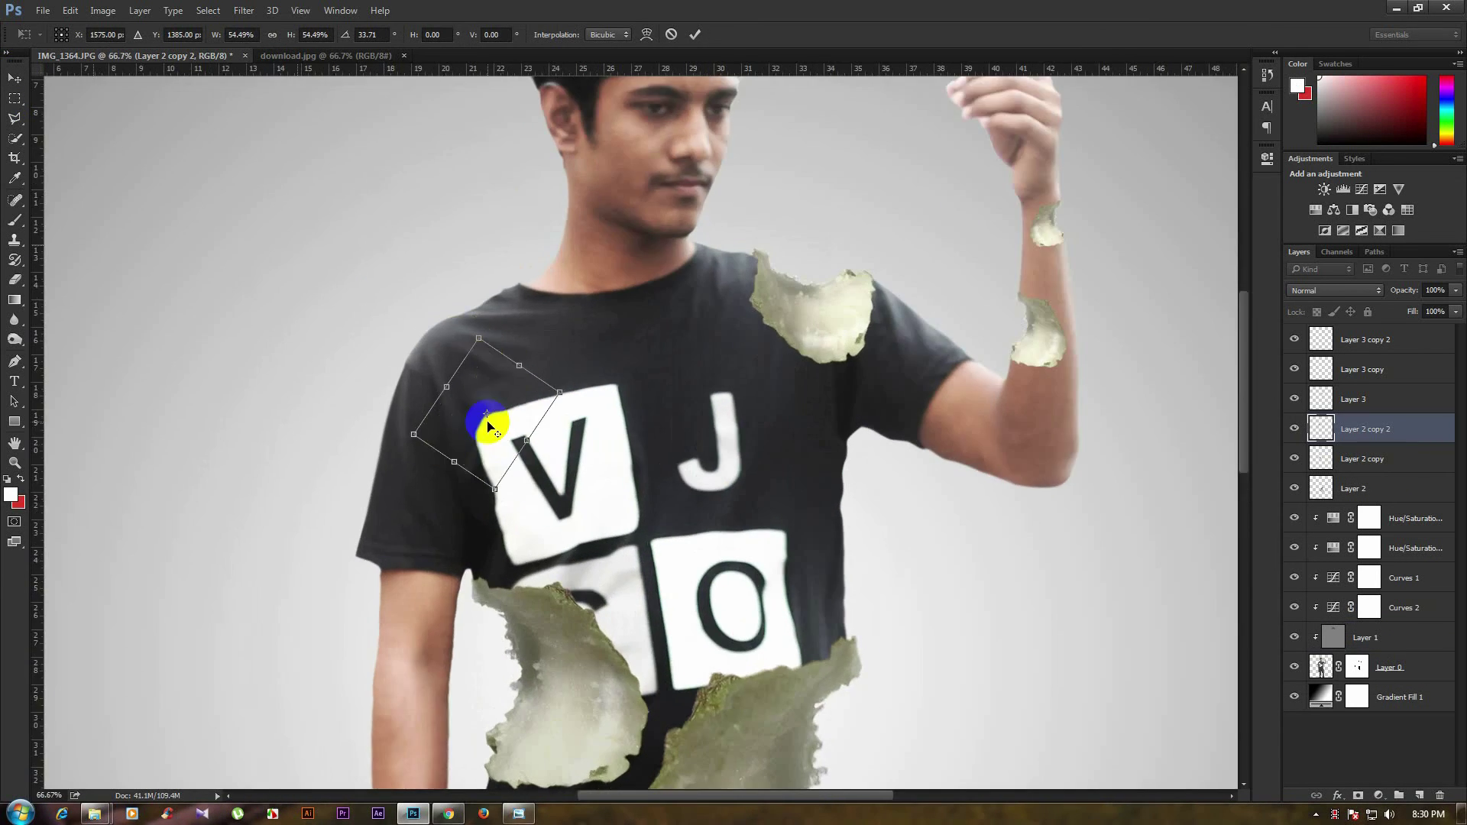
mouse_move(558, 394)
left_mouse_down()
mouse_move(577, 367)
mouse_move(494, 422)
left_mouse_up()
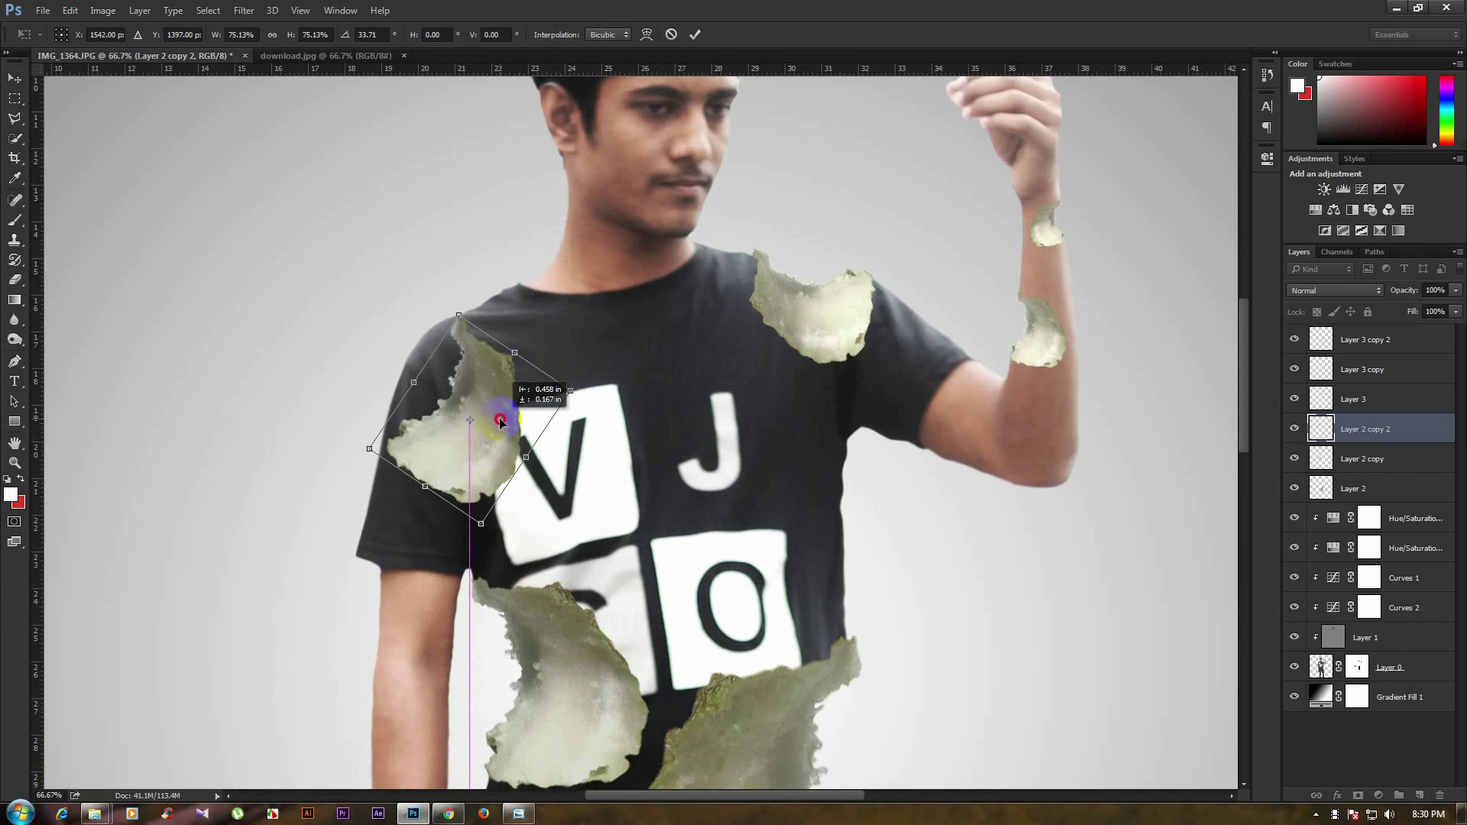
mouse_move(557, 367)
left_mouse_down()
mouse_move(577, 354)
mouse_move(599, 377)
mouse_move(692, 388)
mouse_move(642, 401)
left_mouse_up()
left_click_drag(543, 434, 497, 425)
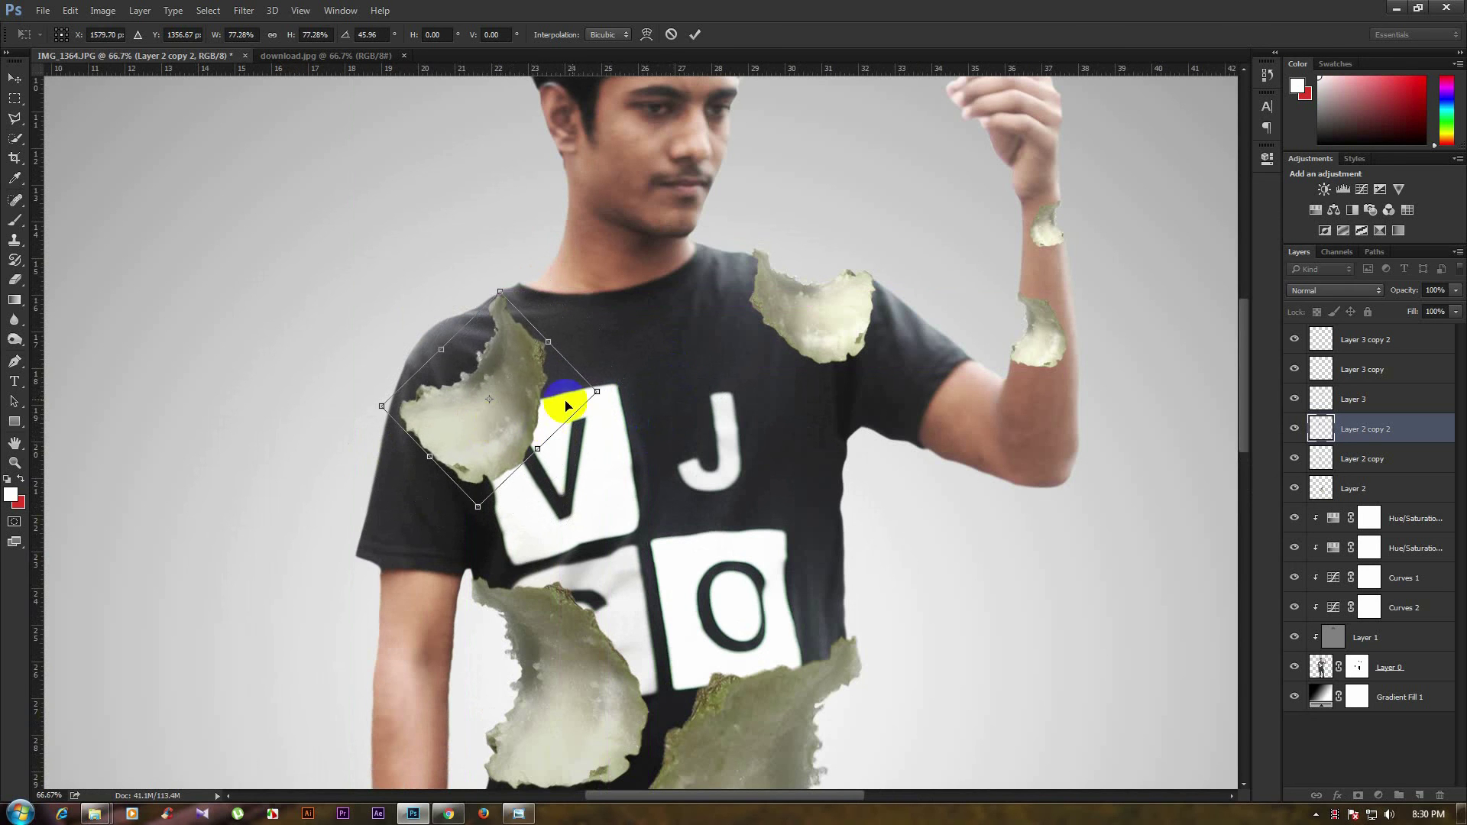
mouse_move(598, 392)
left_mouse_down()
mouse_move(566, 406)
mouse_move(468, 393)
mouse_move(593, 367)
mouse_move(525, 387)
mouse_move(517, 405)
left_mouse_up()
left_click_drag(612, 354, 598, 395)
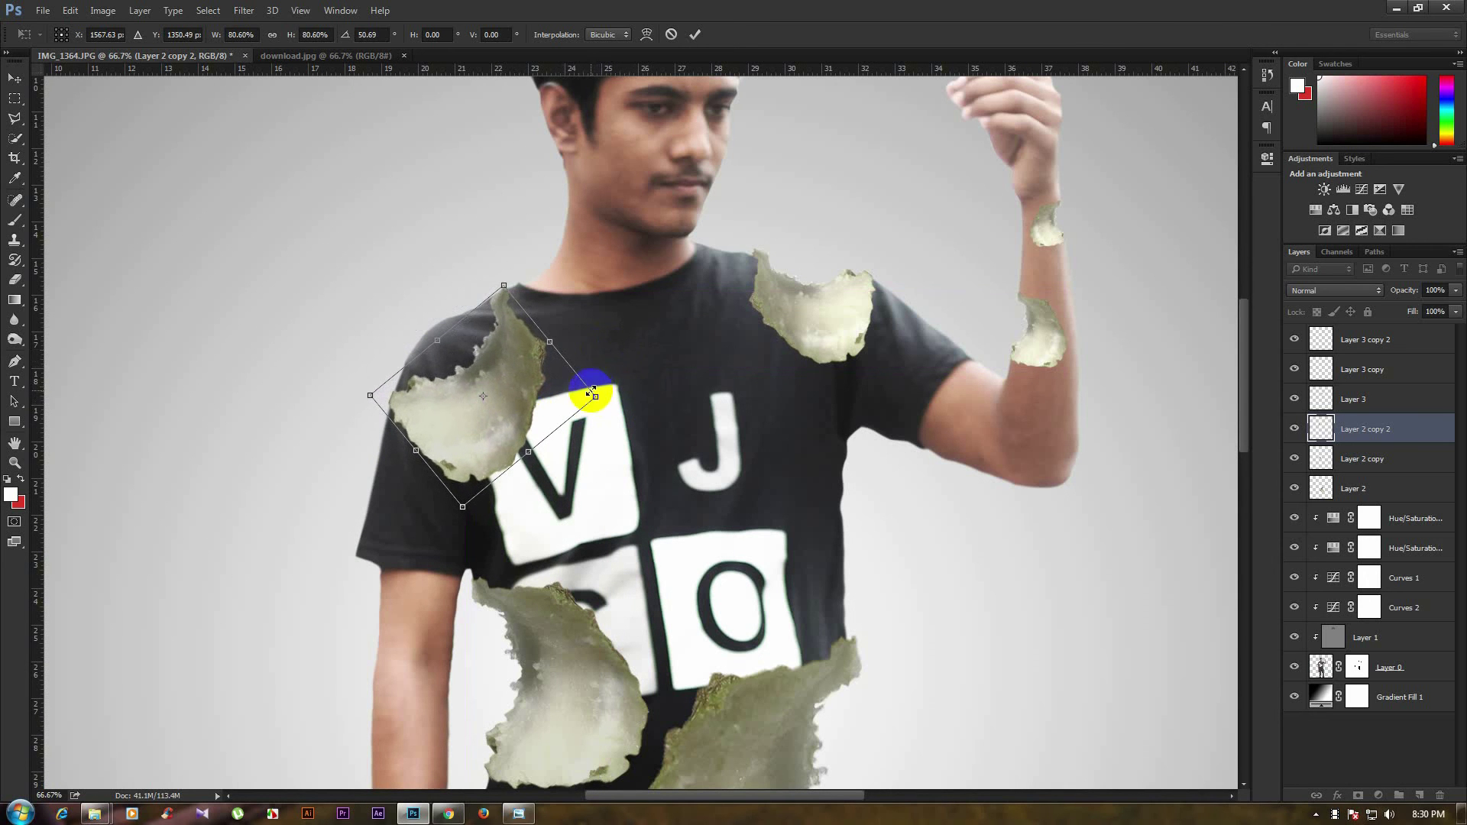
key("Return")
Paint black on Layer 0's mask to hide the shirt's shoulder edge beside the fragment.
scroll(671, 452, "down", 1)
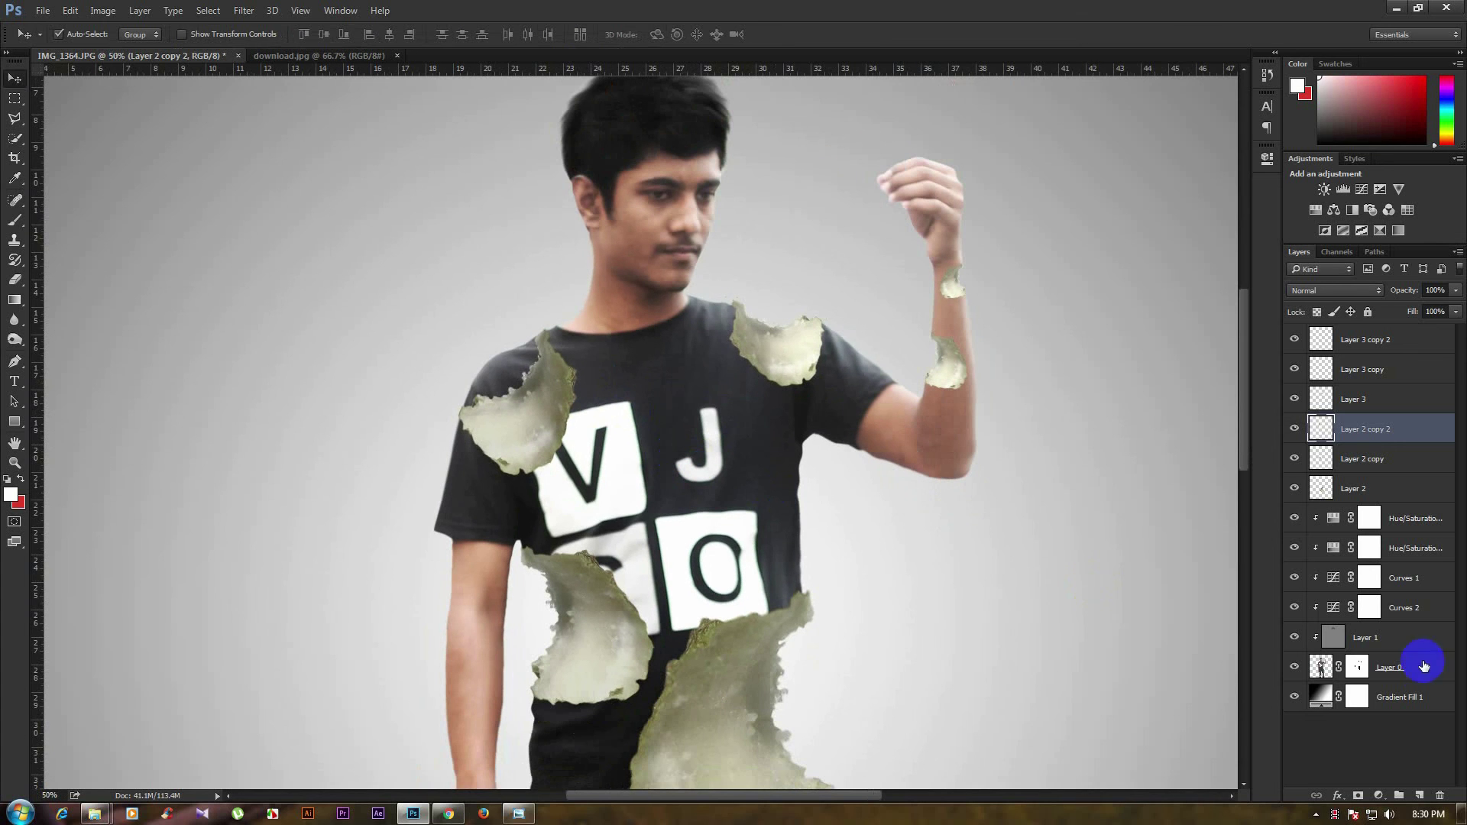
left_click(1357, 666)
key("b")
key("d")
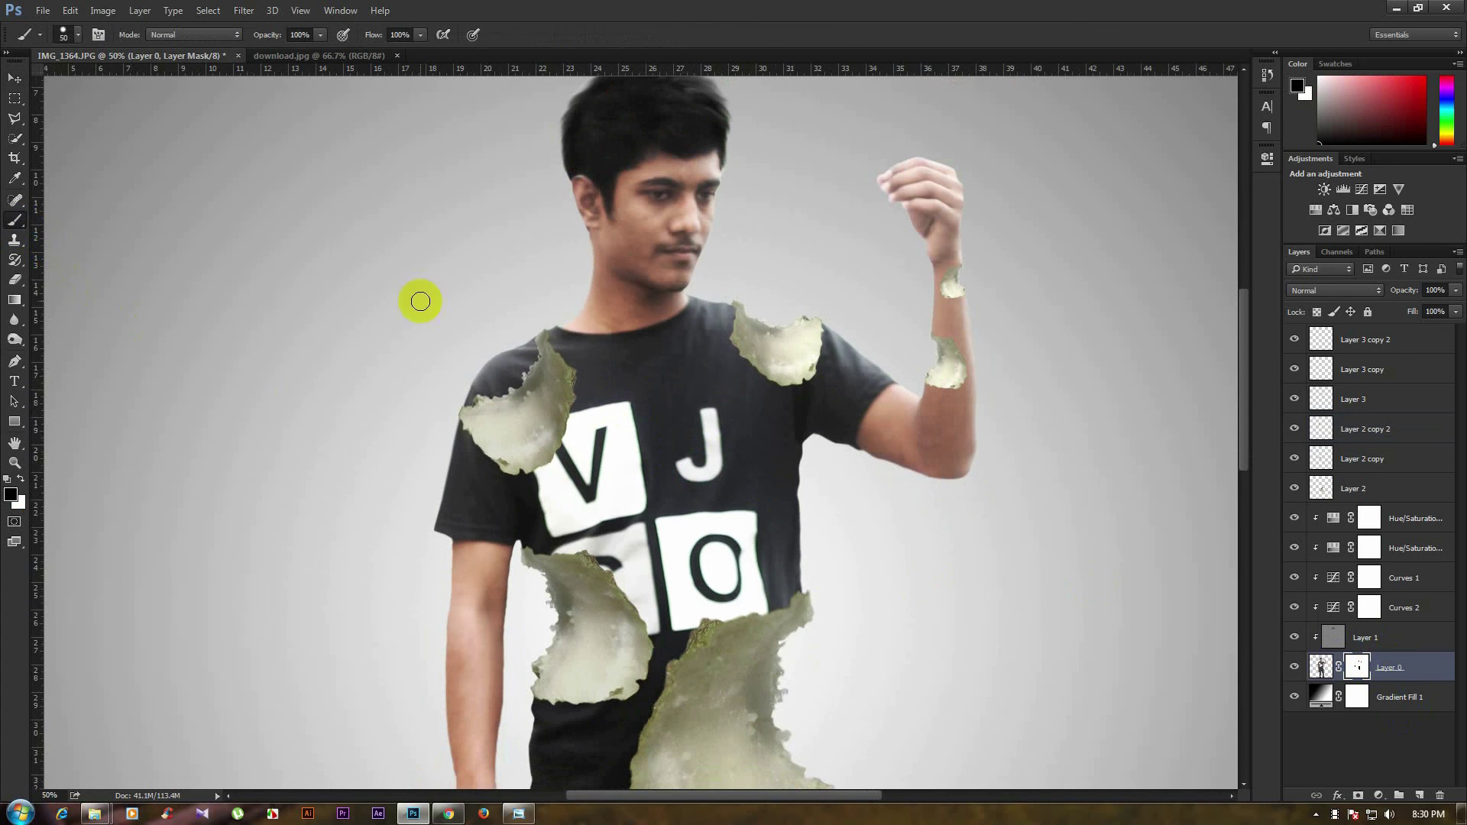
left_click(523, 335)
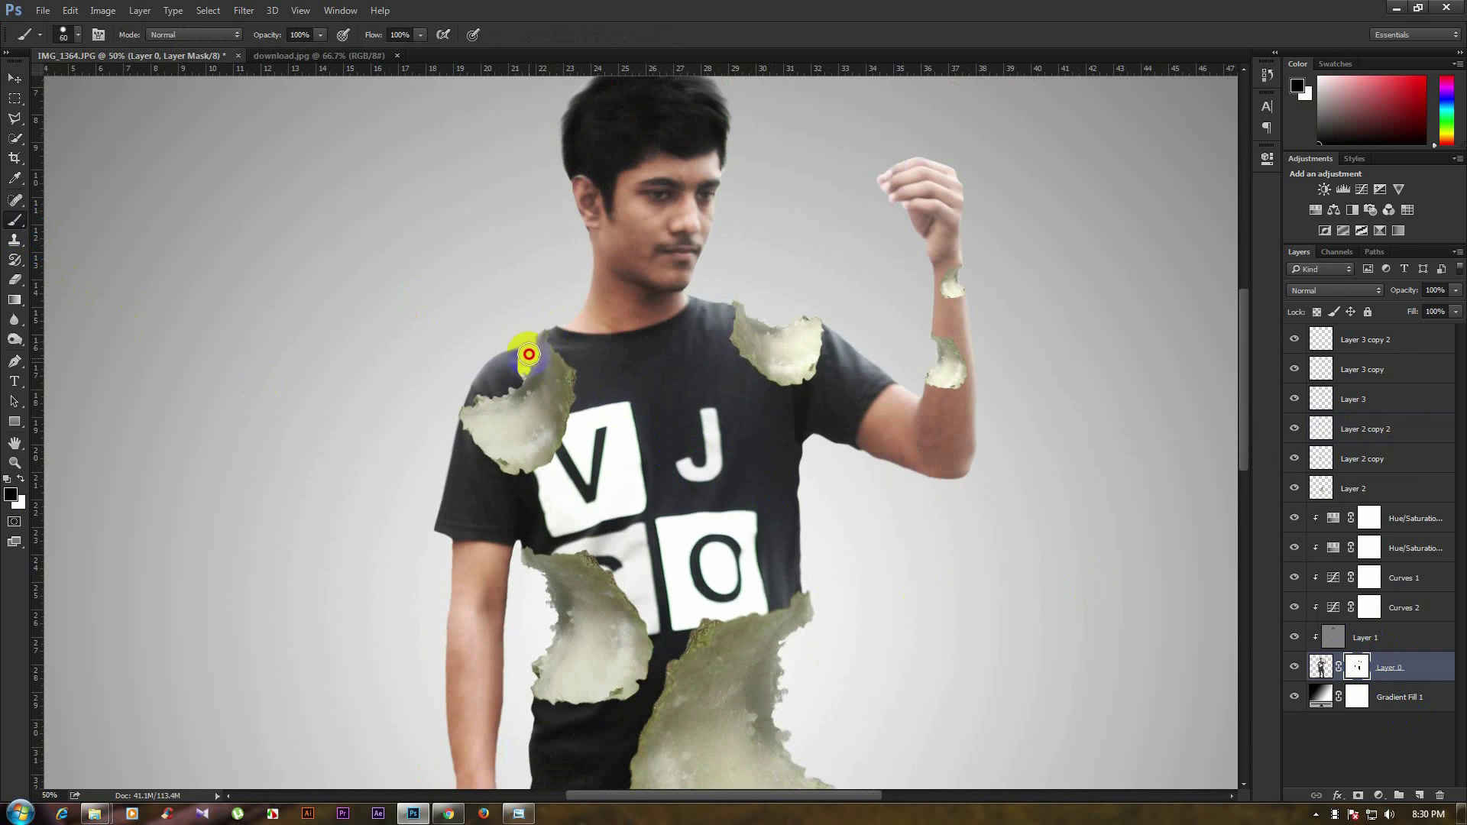
mouse_move(531, 348)
left_mouse_down()
mouse_move(495, 404)
mouse_move(484, 396)
mouse_move(507, 393)
left_mouse_up()
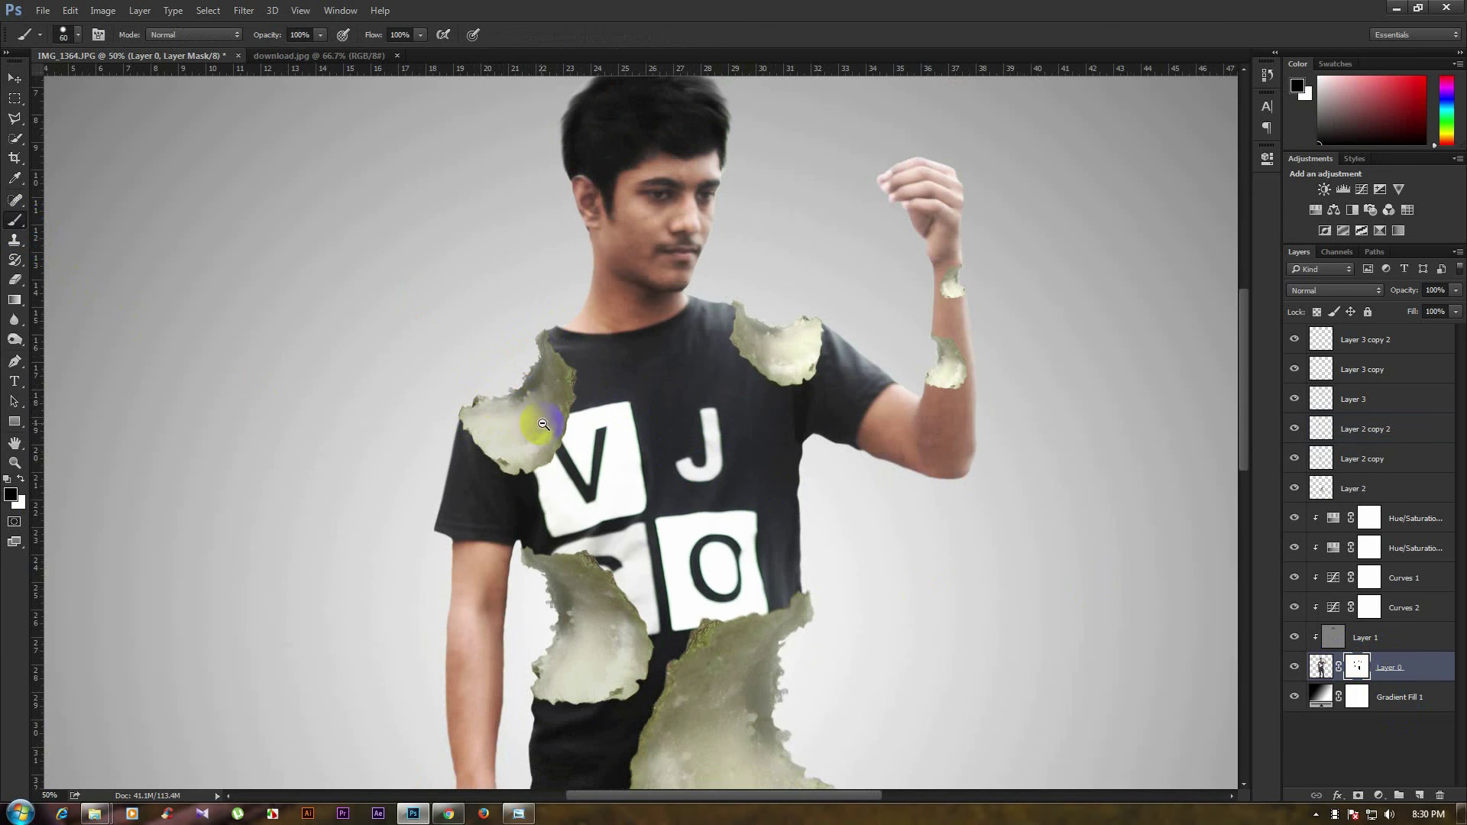
left_click(542, 424, "alt")
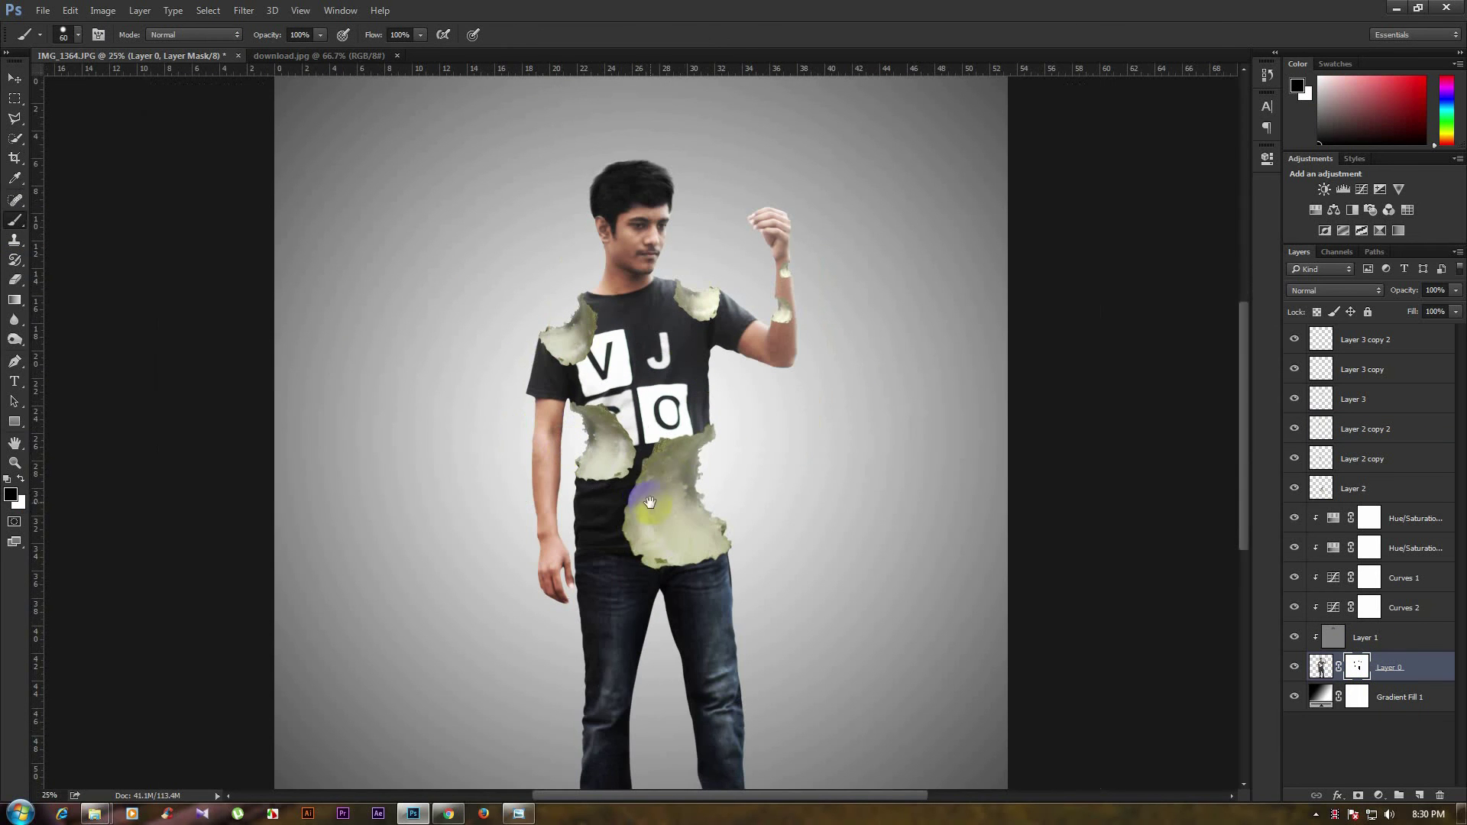
Select the shoulder fragment's layer with the Move tool and zoom in on it.
left_click(14, 83)
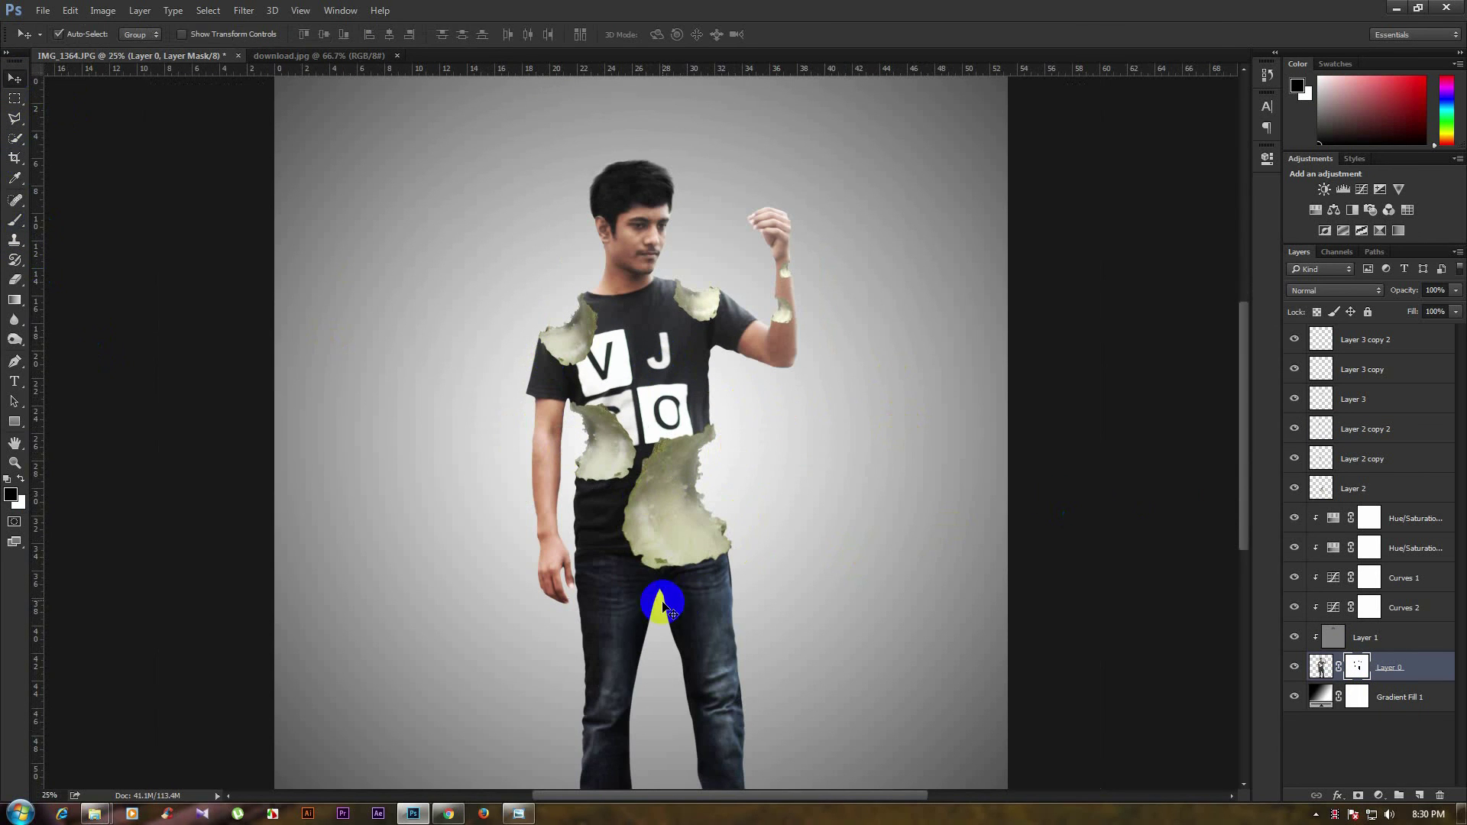
left_click(675, 450)
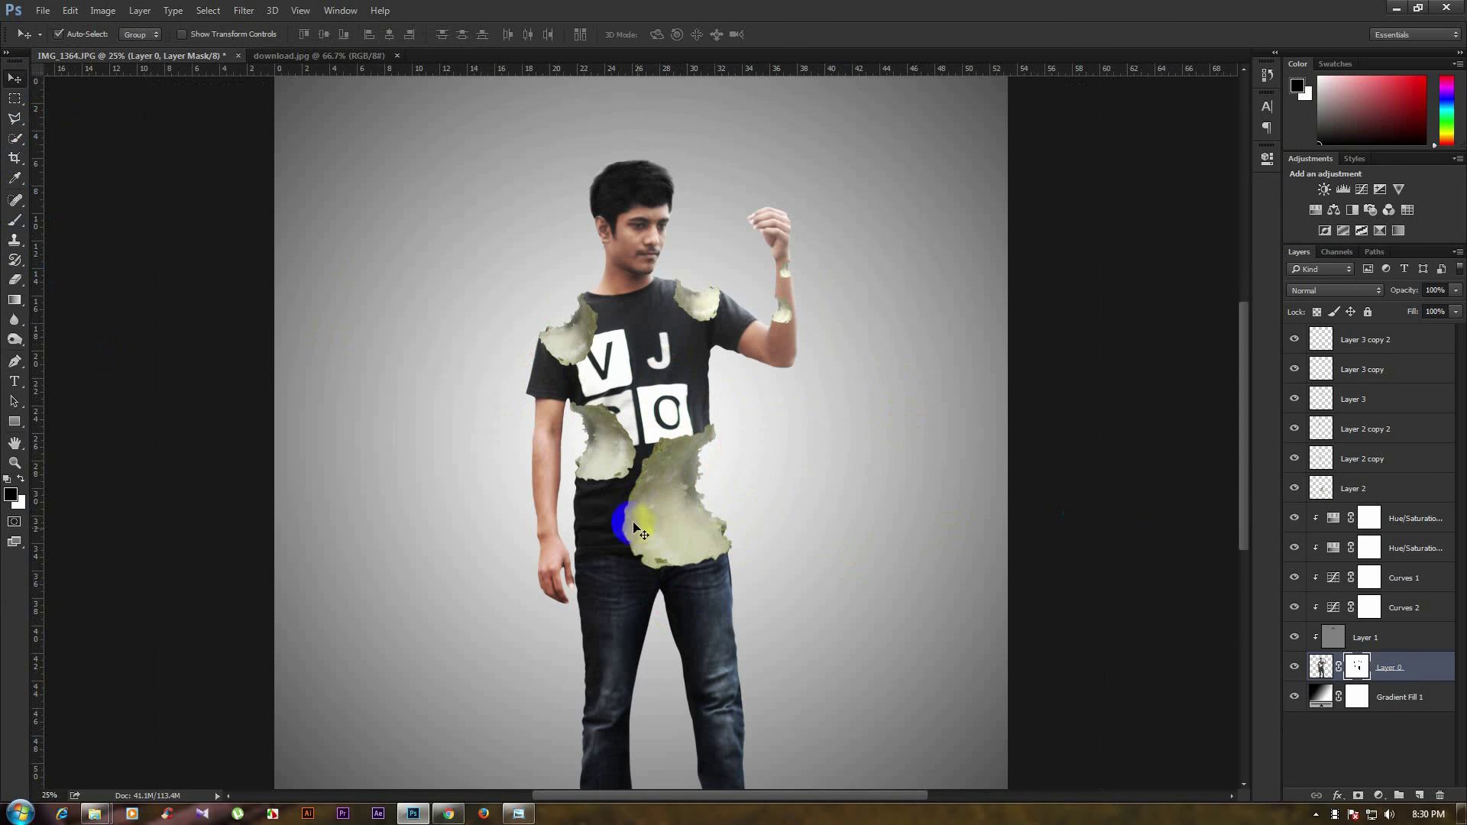
left_click(630, 392)
left_click(573, 343)
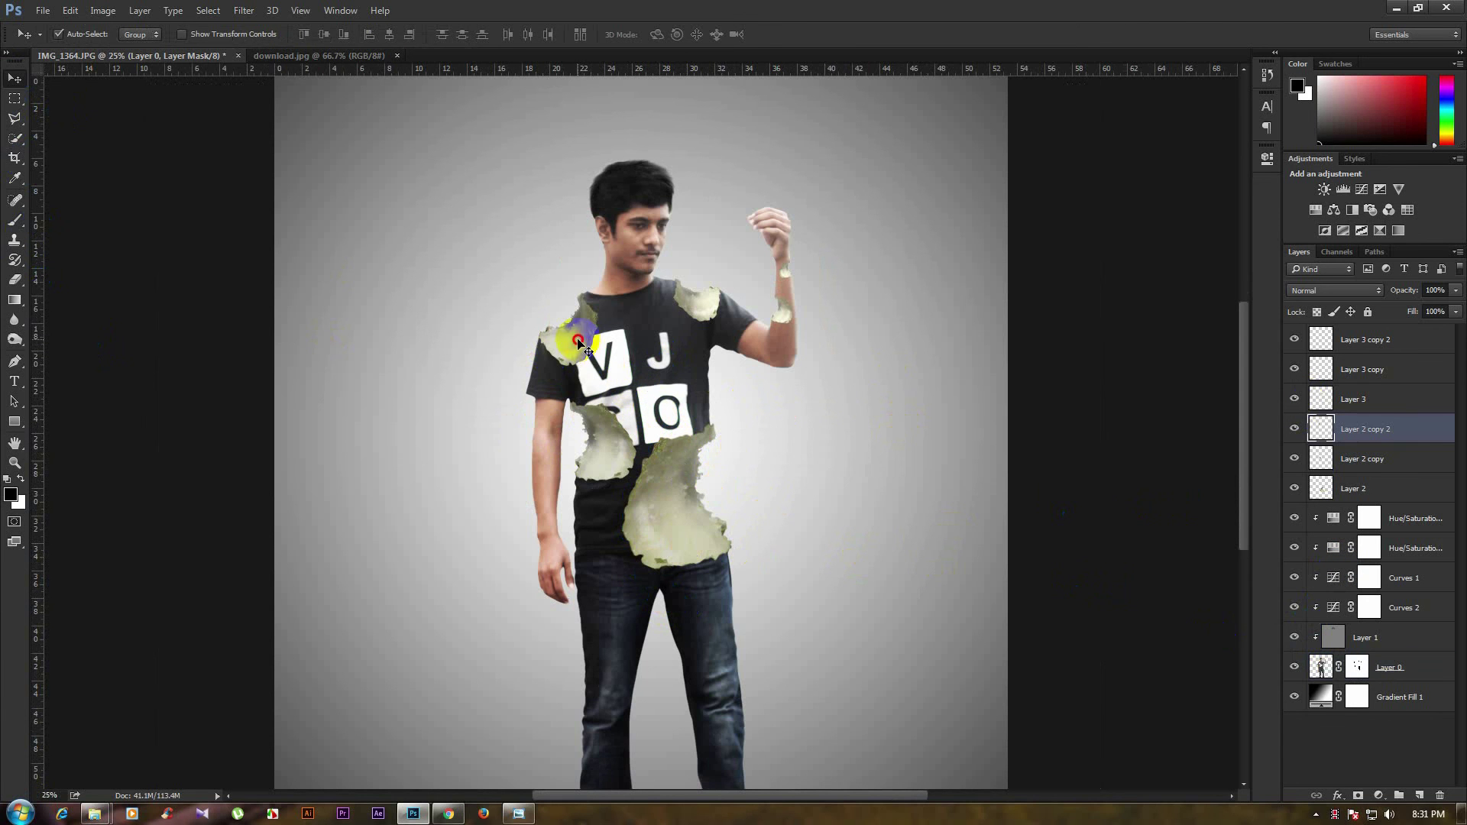
left_click(614, 465)
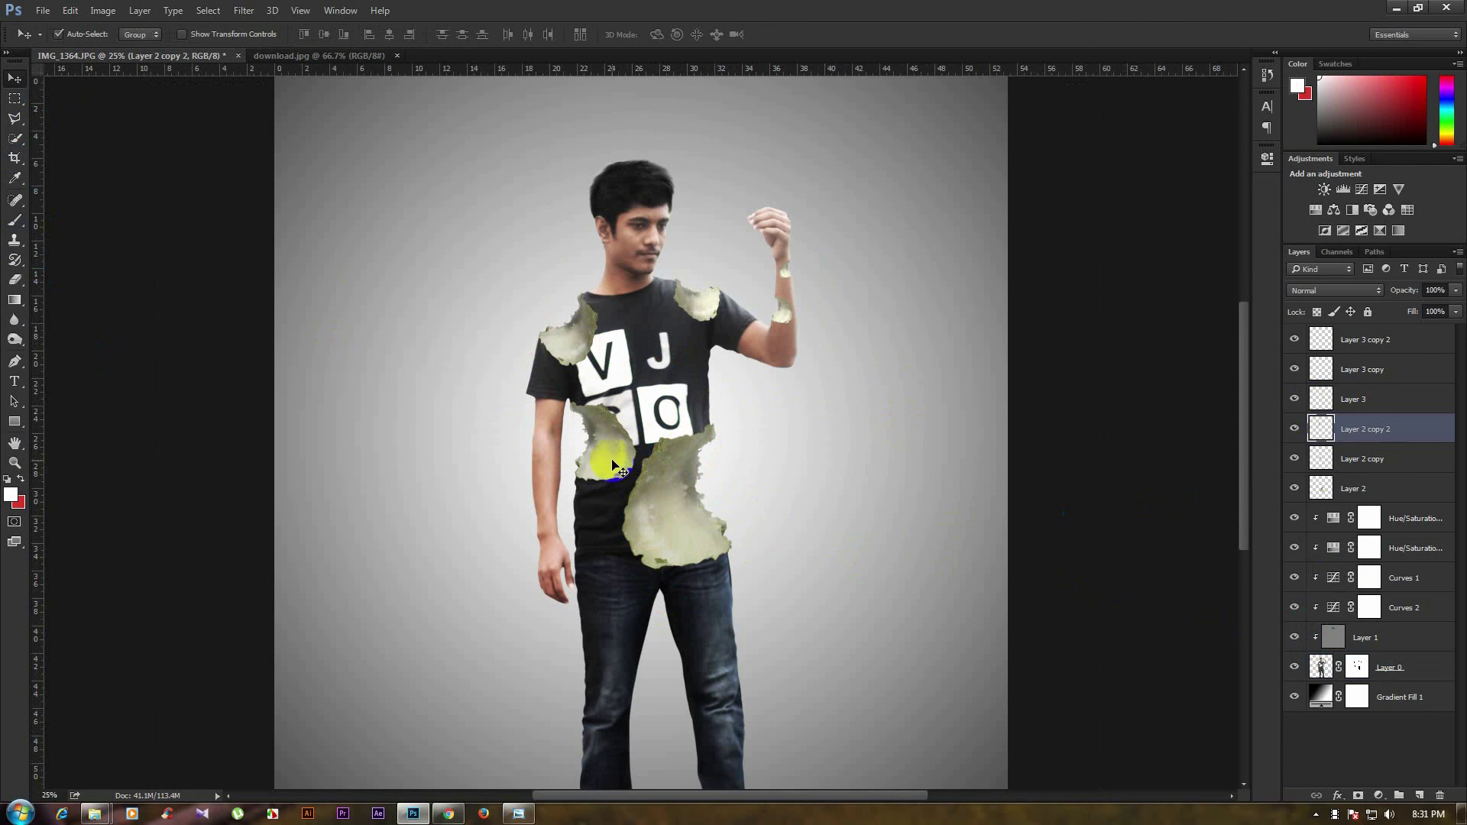
left_click(680, 328, "ctrl")
left_click(695, 282, "ctrl")
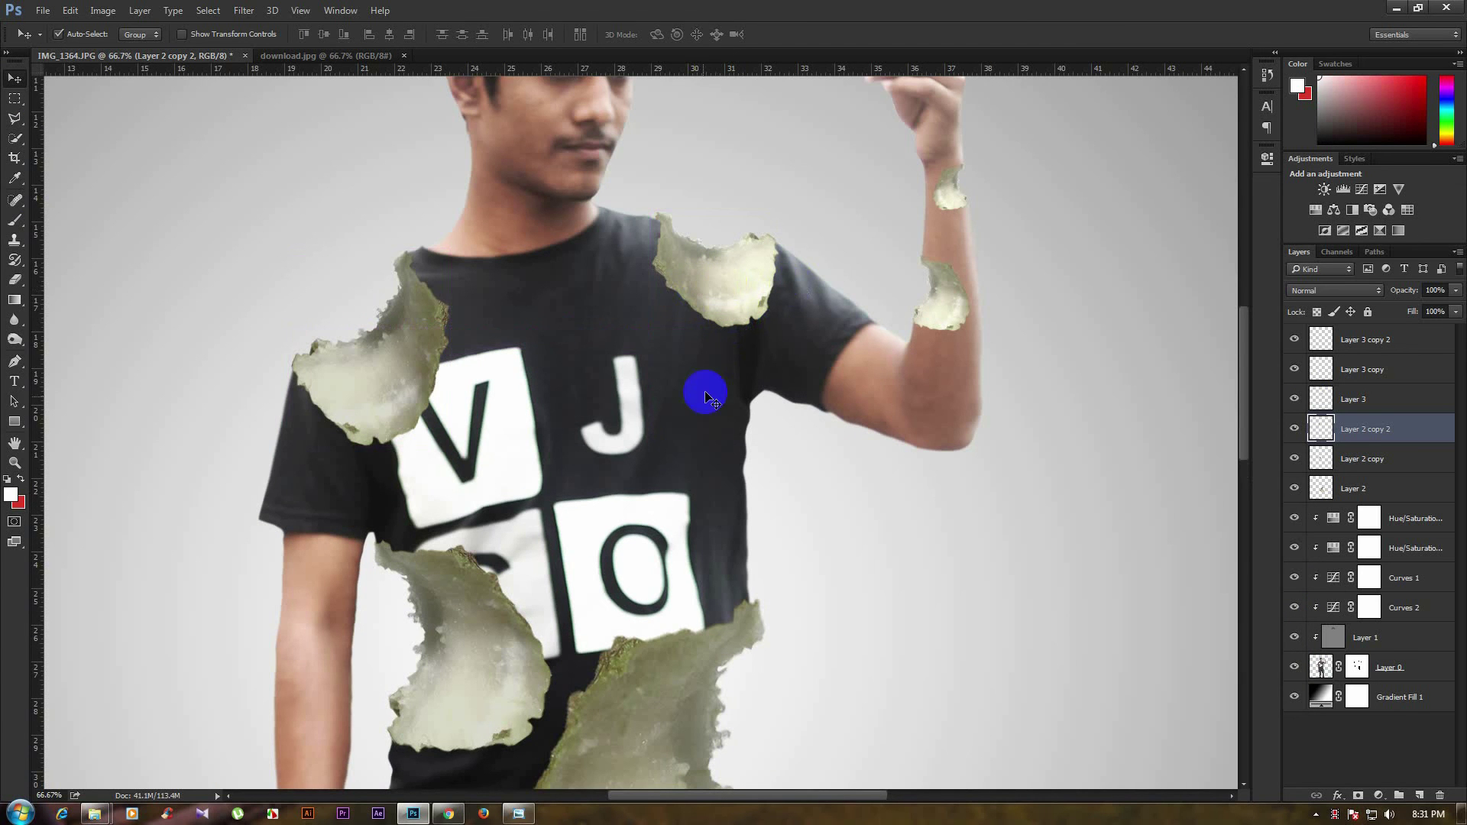
Set the Eraser to 37% opacity and select Layer 2.
key("e")
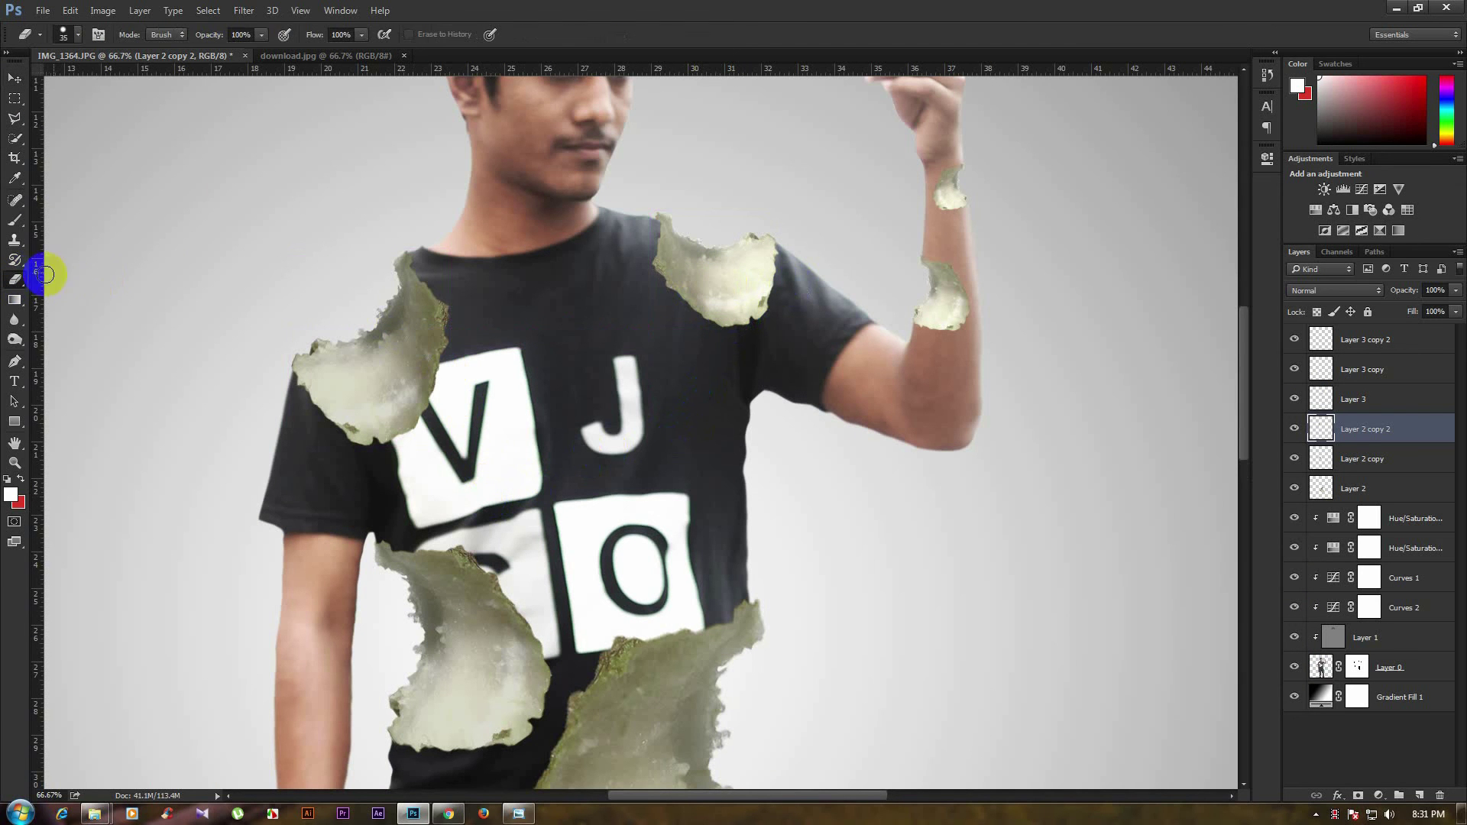
left_click(261, 34)
left_click_drag(195, 55, 196, 55)
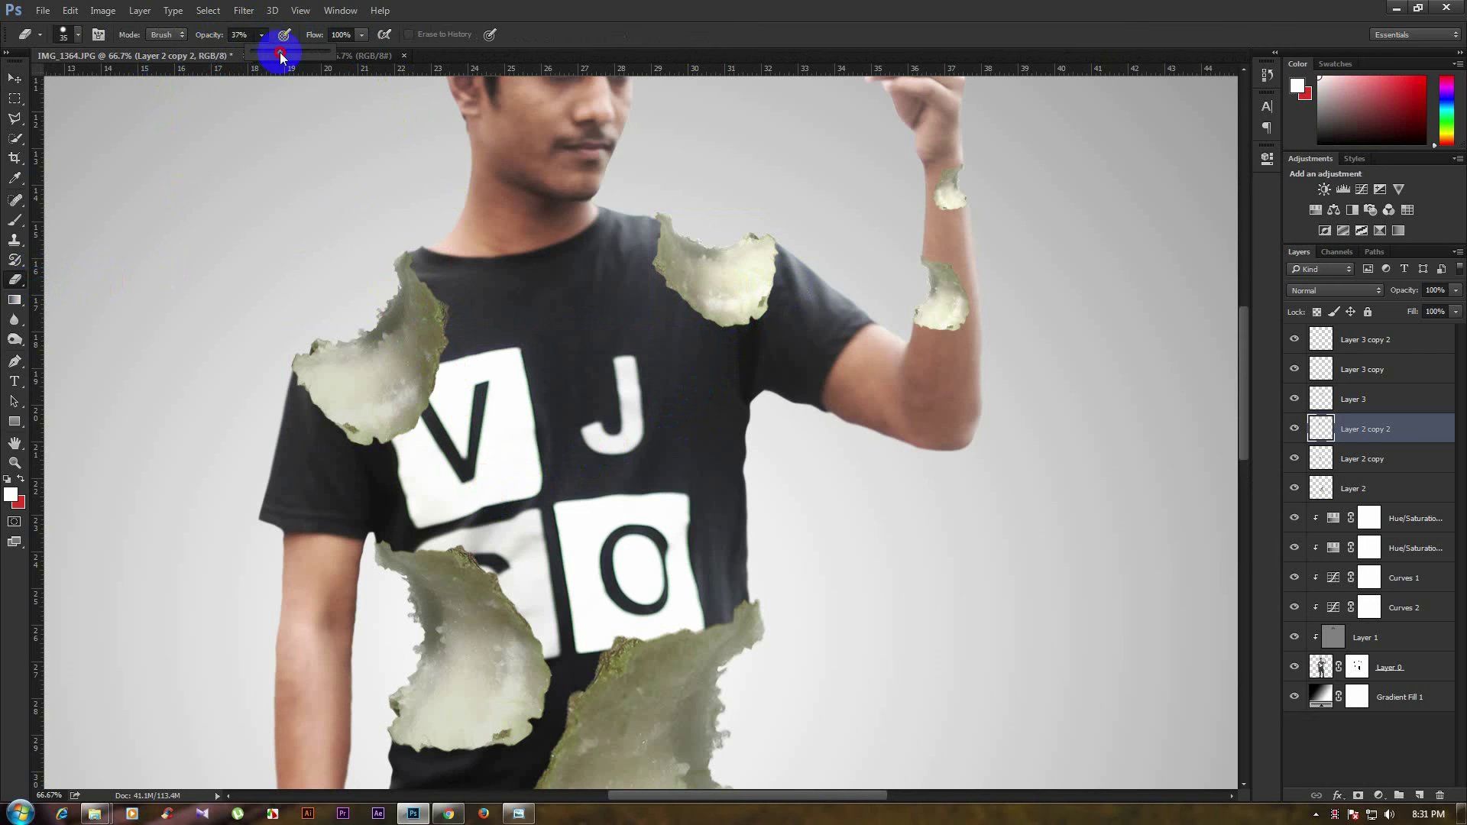
left_click(451, 311)
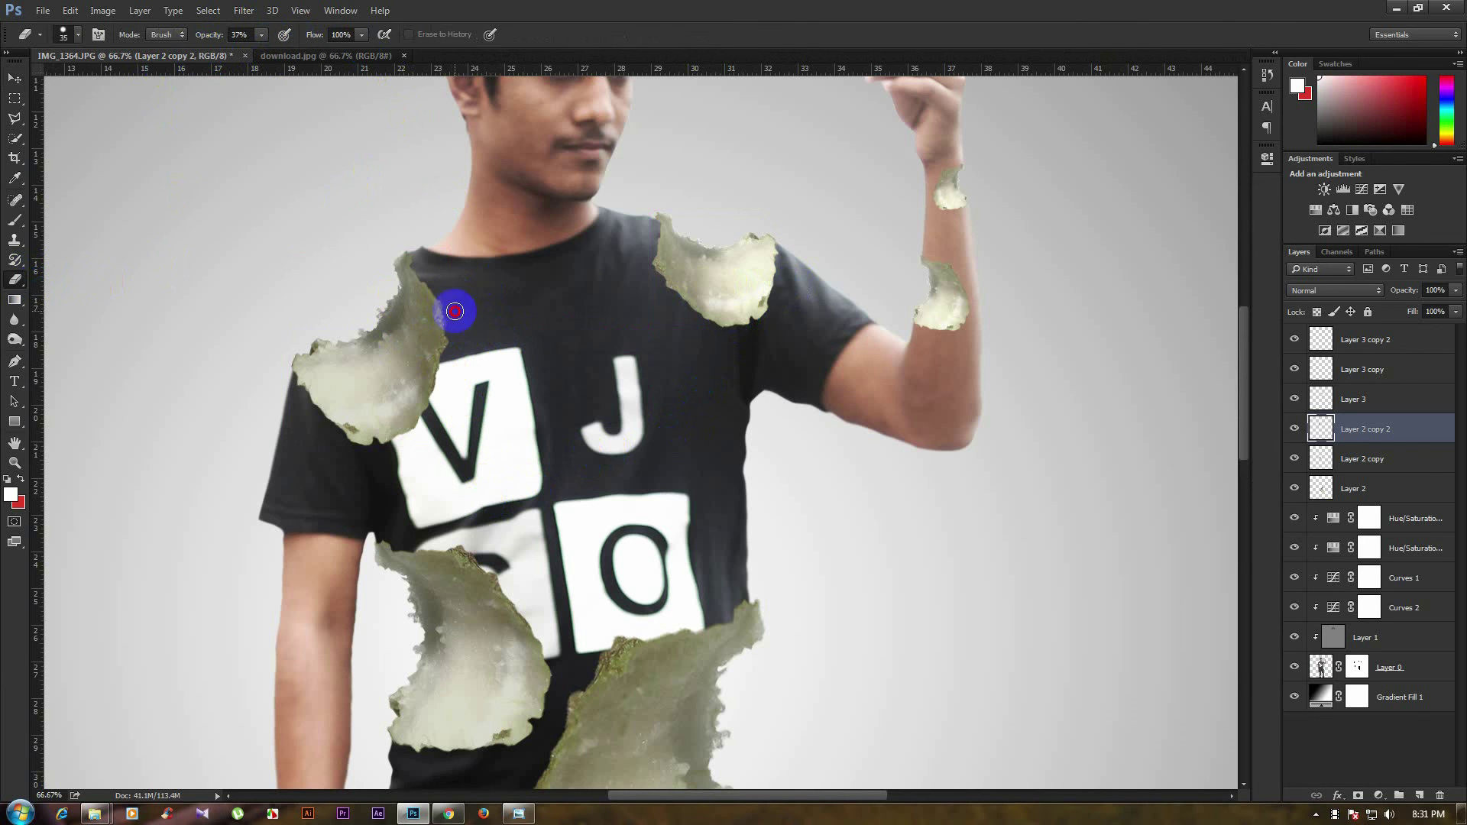
scroll(481, 374, "down", 3)
scroll(500, 329, "down", 2)
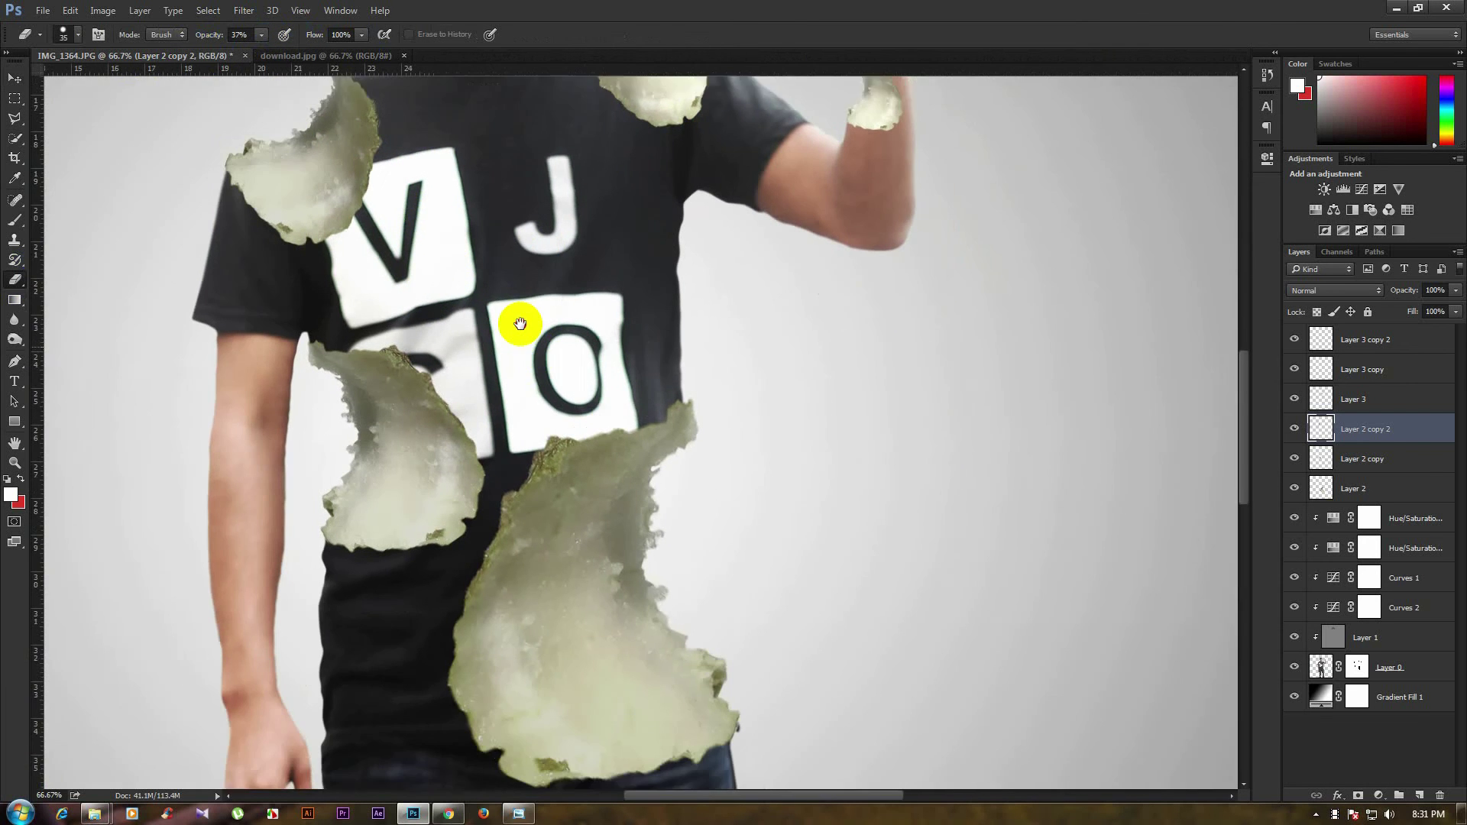
scroll(528, 367, "down", 1)
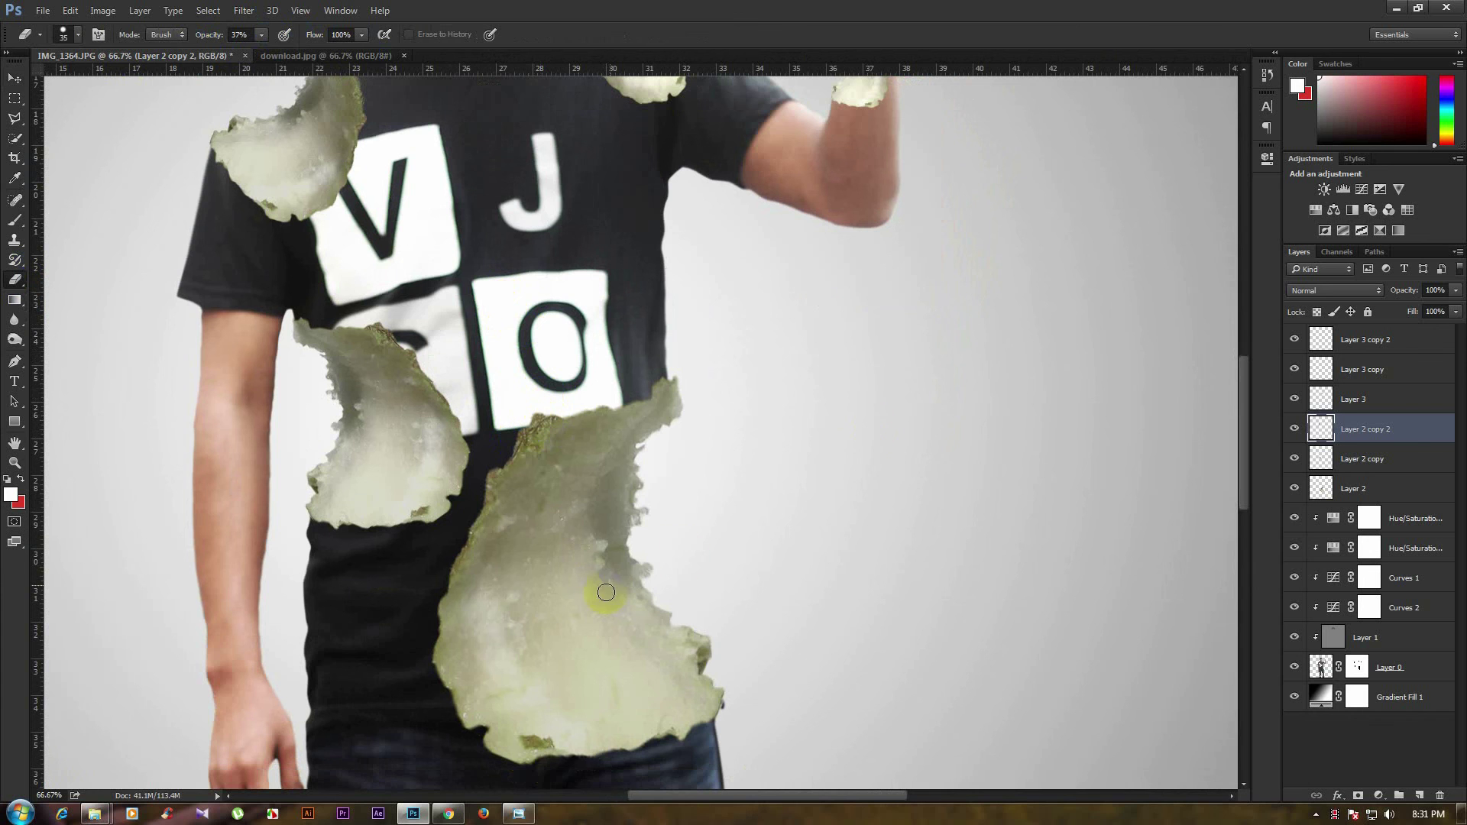
left_click(1293, 488)
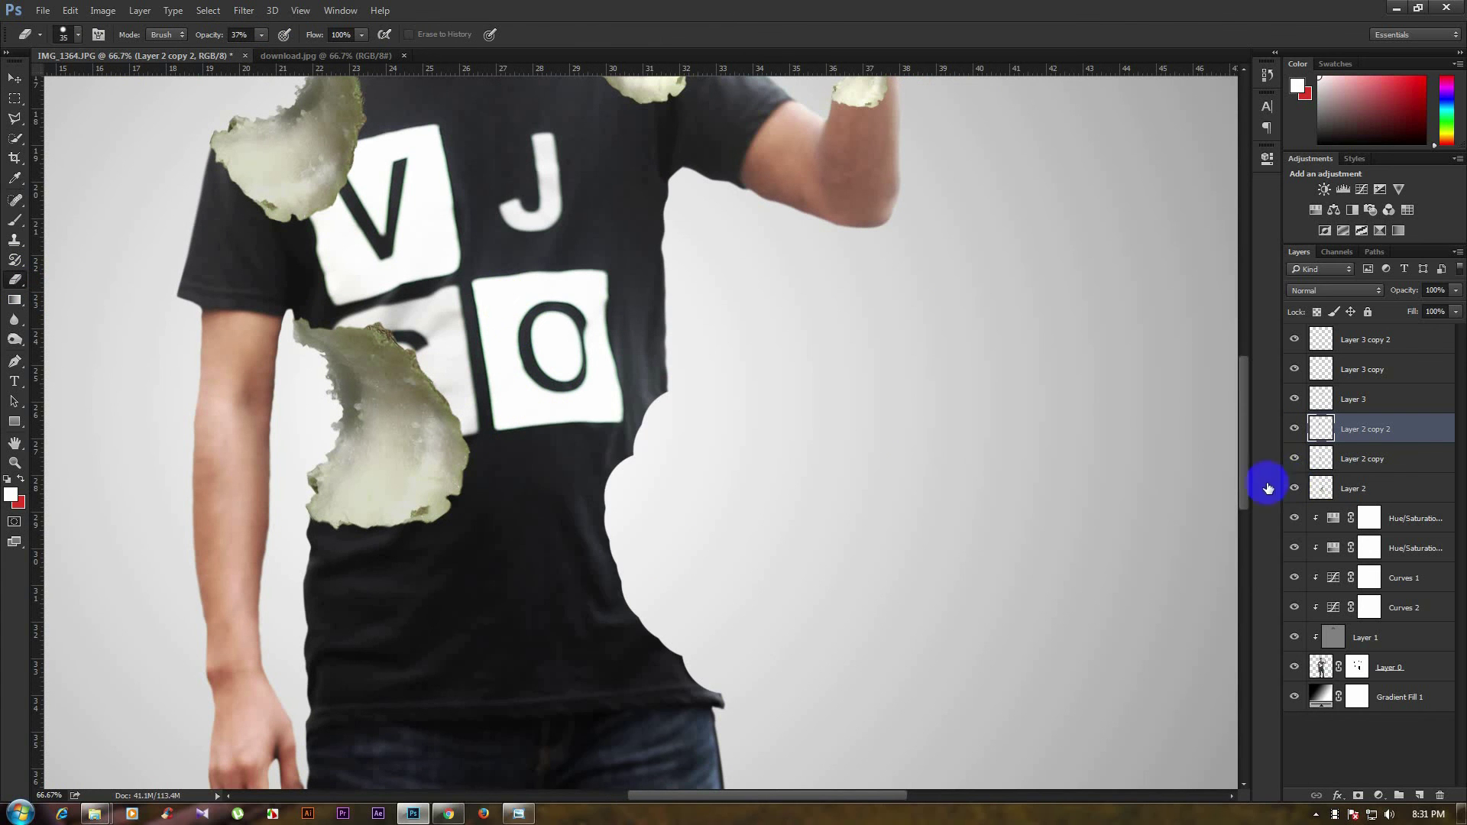
left_click(1295, 488)
left_click(1348, 499)
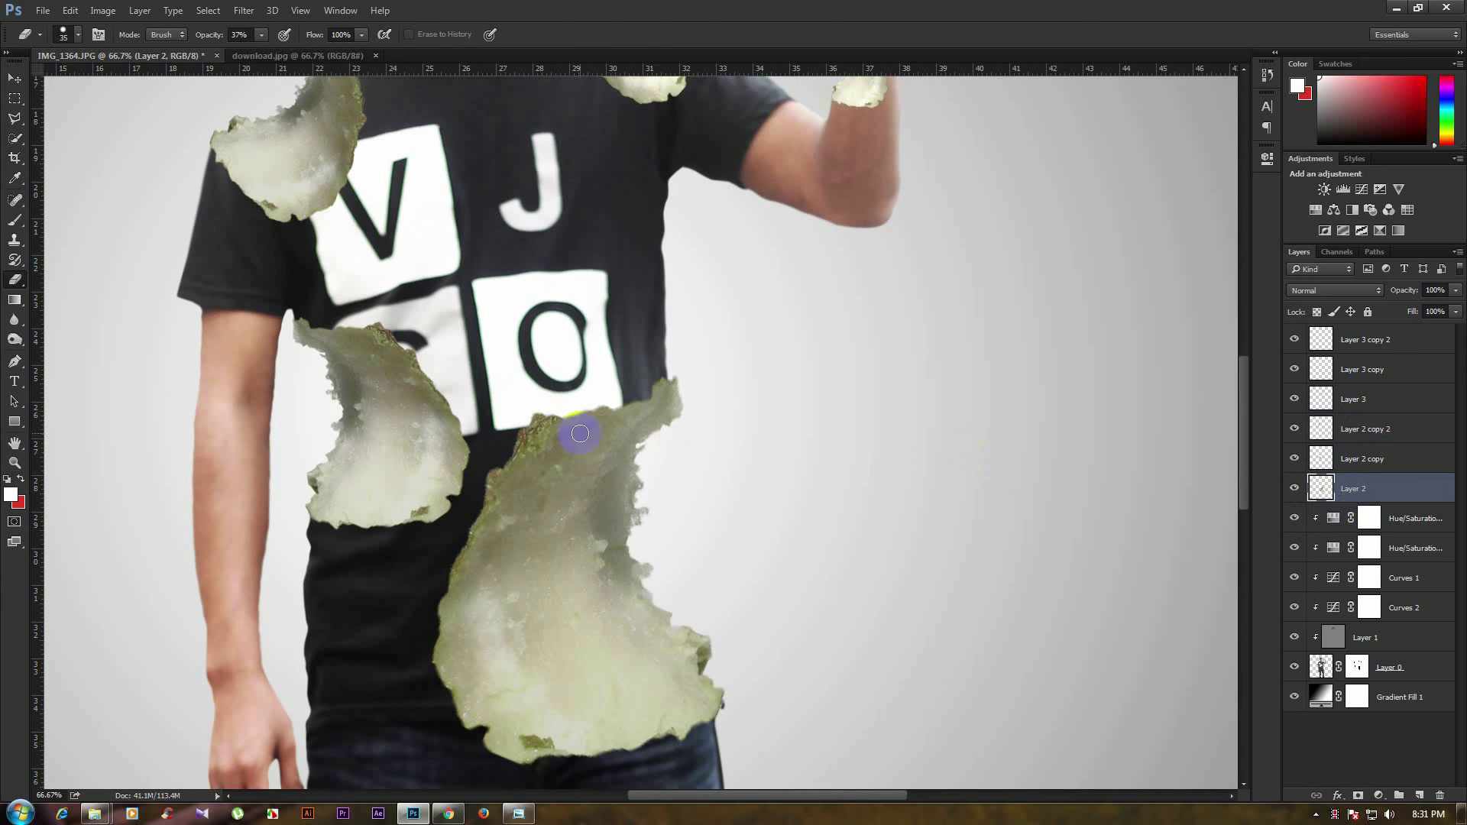
Fade the chip's upper edge and its bottom edge over the jeans.
left_click_drag(533, 415, 596, 421)
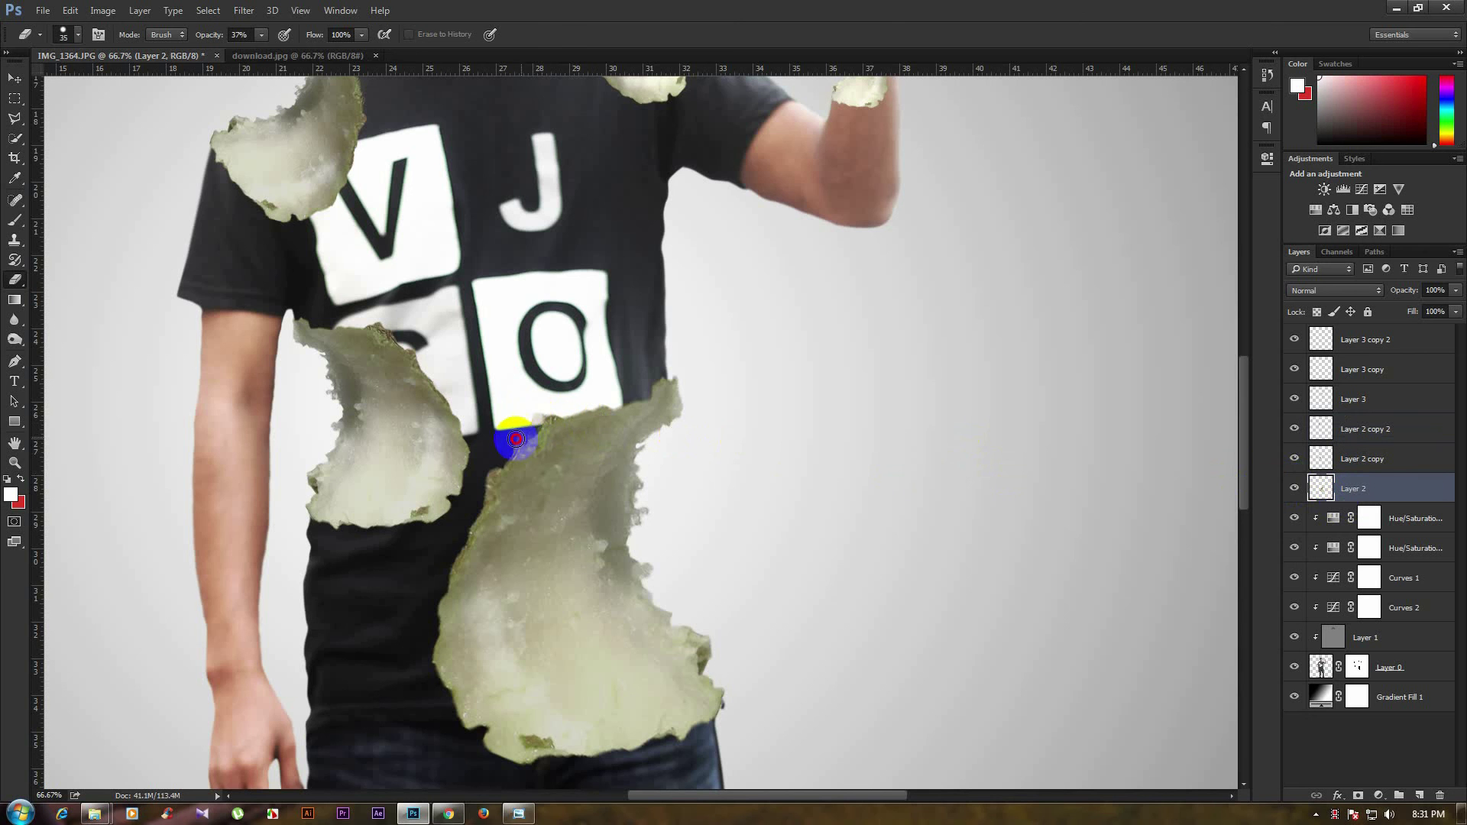
left_click_drag(541, 413, 525, 416)
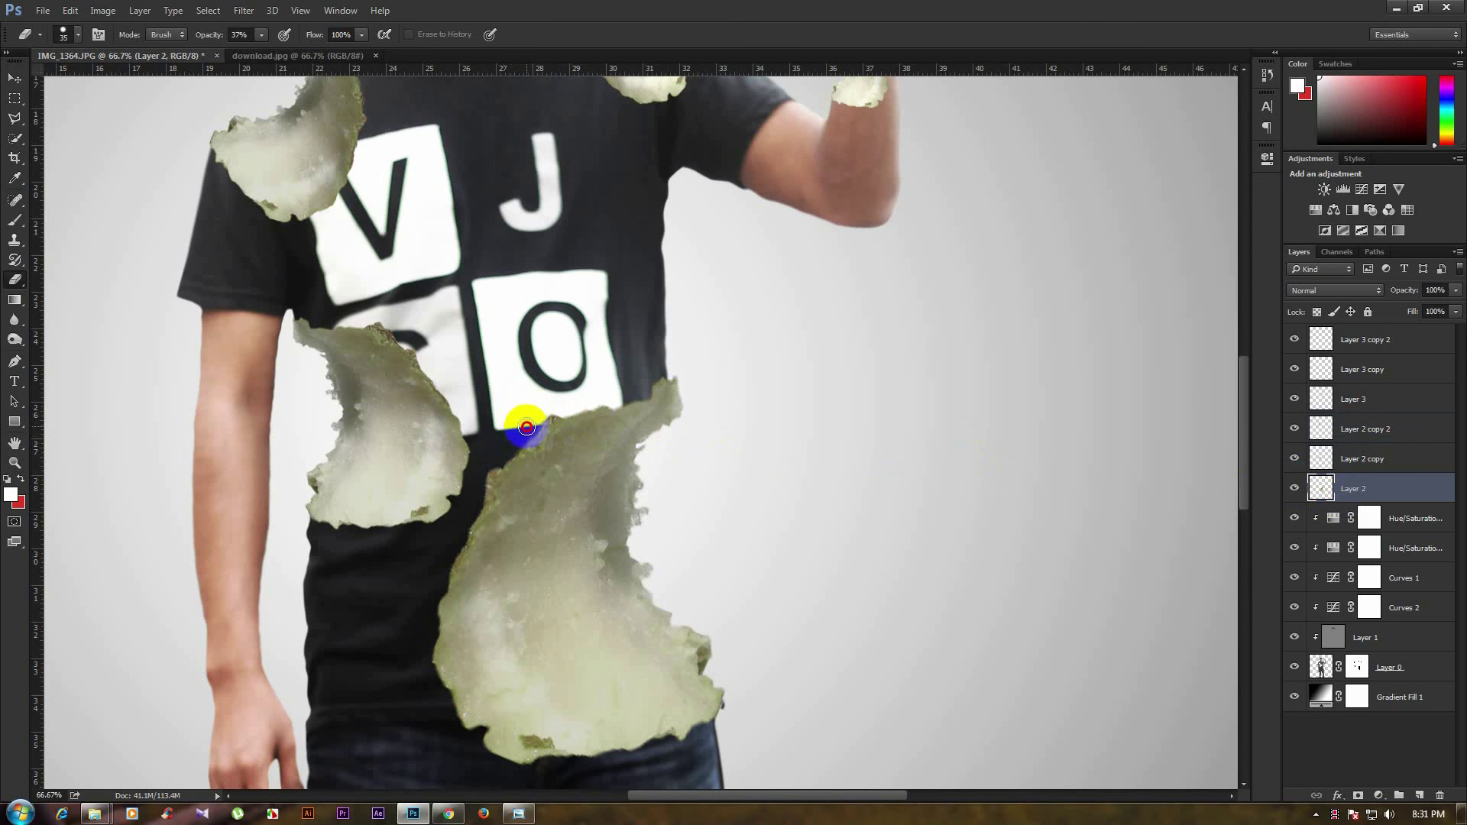
scroll(655, 387, "down", 2)
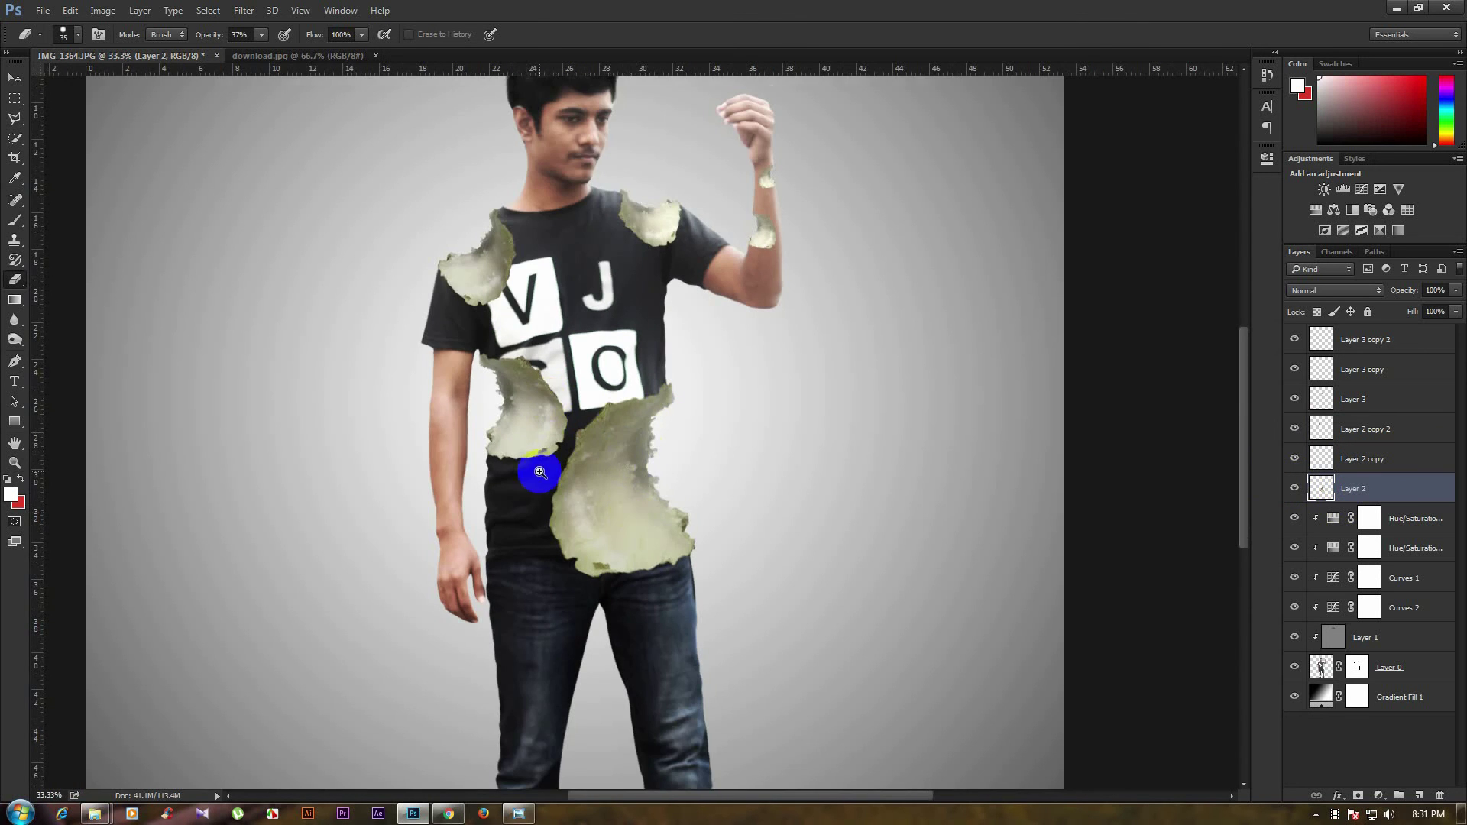
scroll(541, 469, "up", 2)
left_click(642, 692)
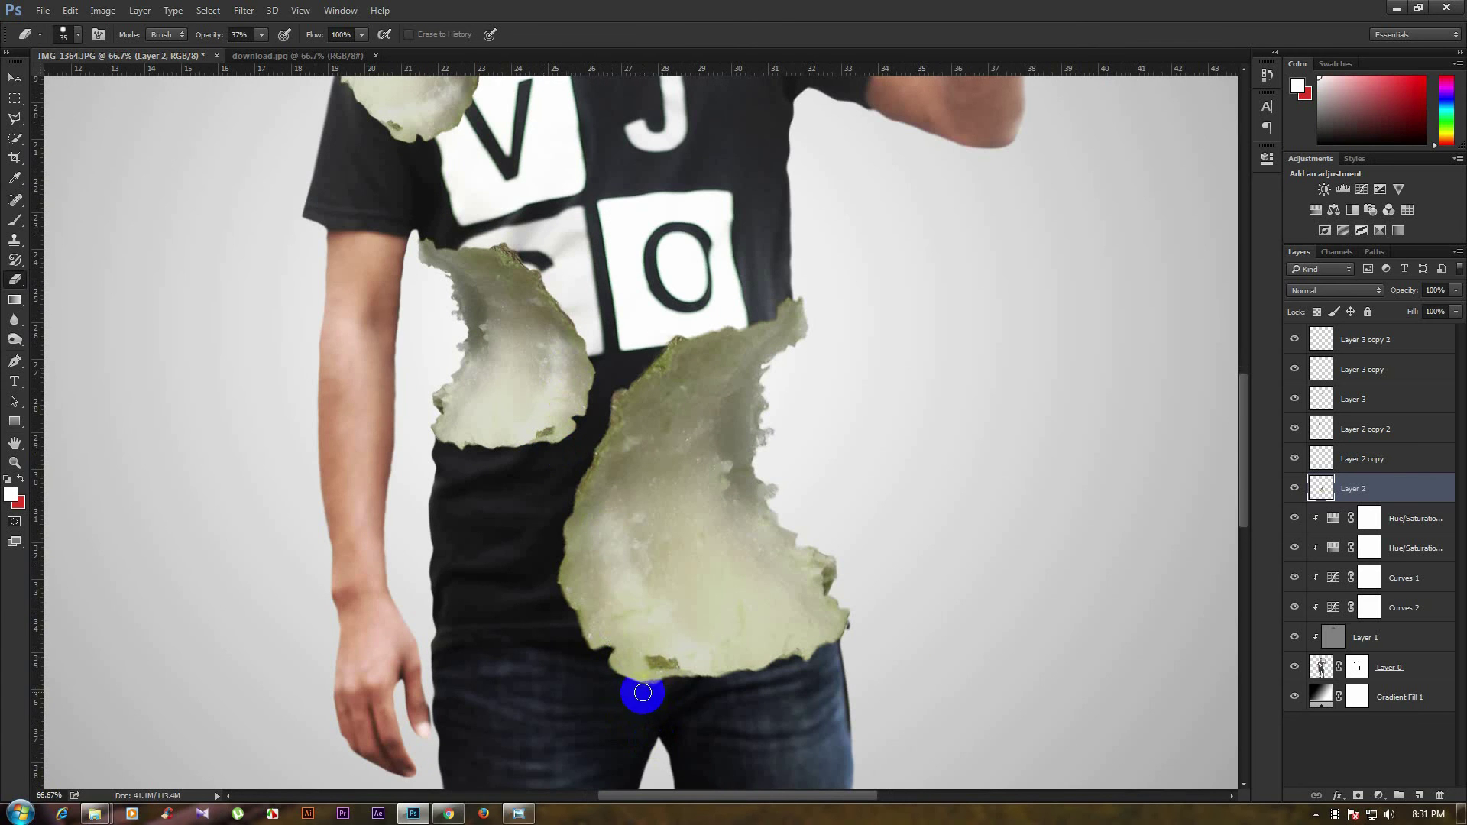
left_click_drag(642, 692, 760, 681)
scroll(686, 617, "down", 3)
scroll(686, 617, "down", 1)
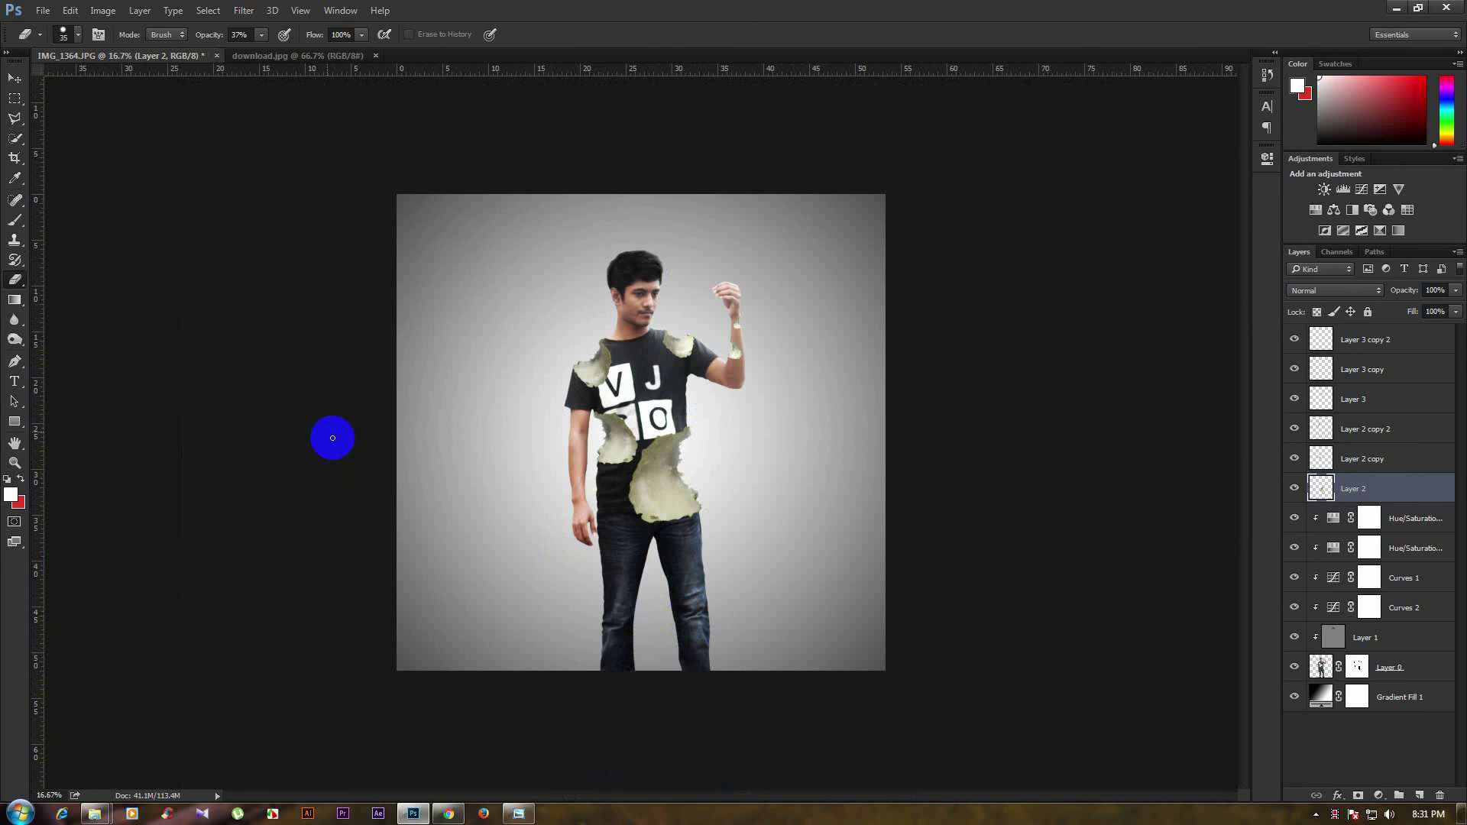
Lock the Gradient Fill 1 background layer.
left_click(15, 78)
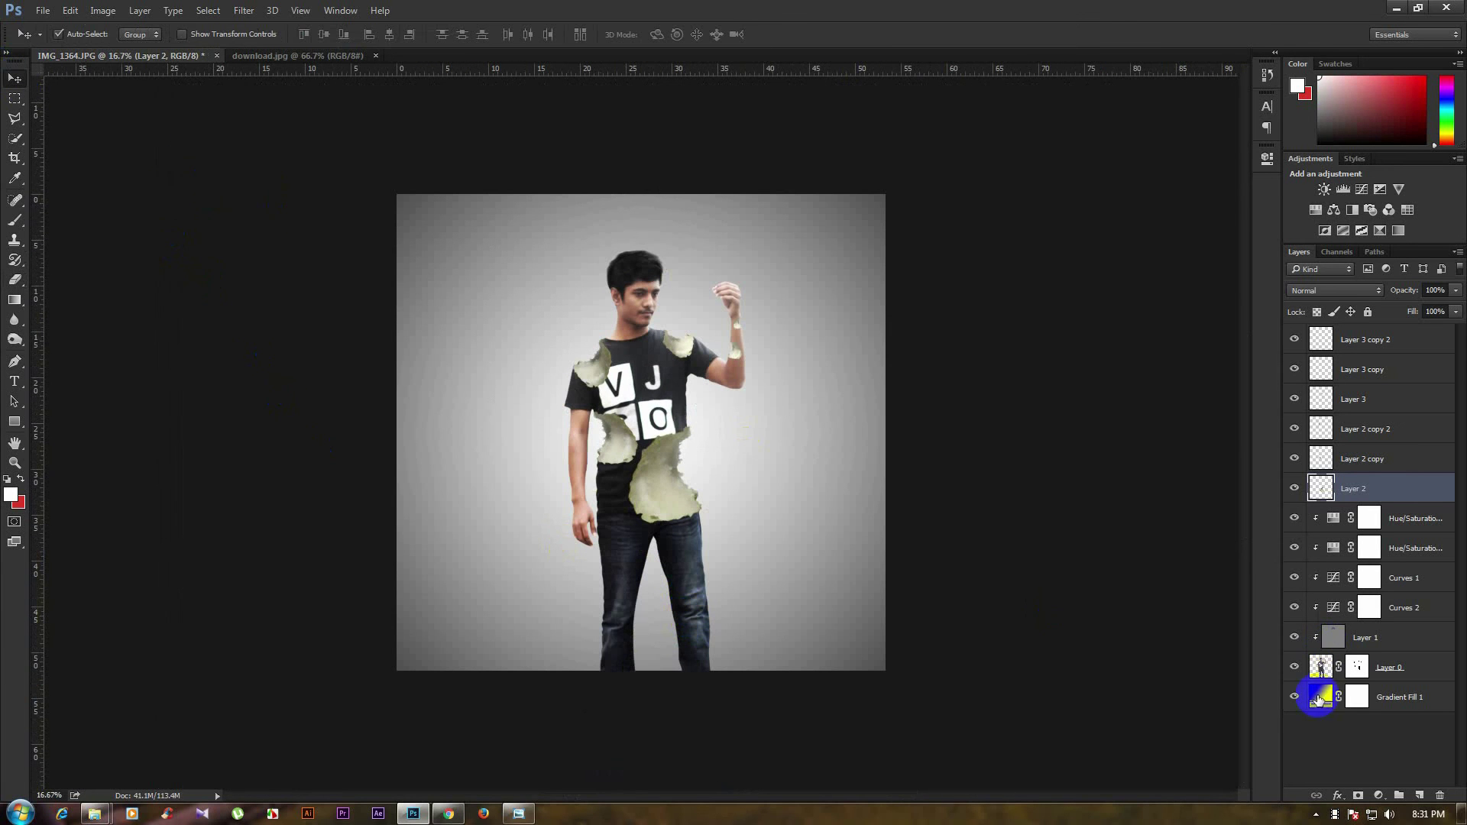
left_click(1401, 704)
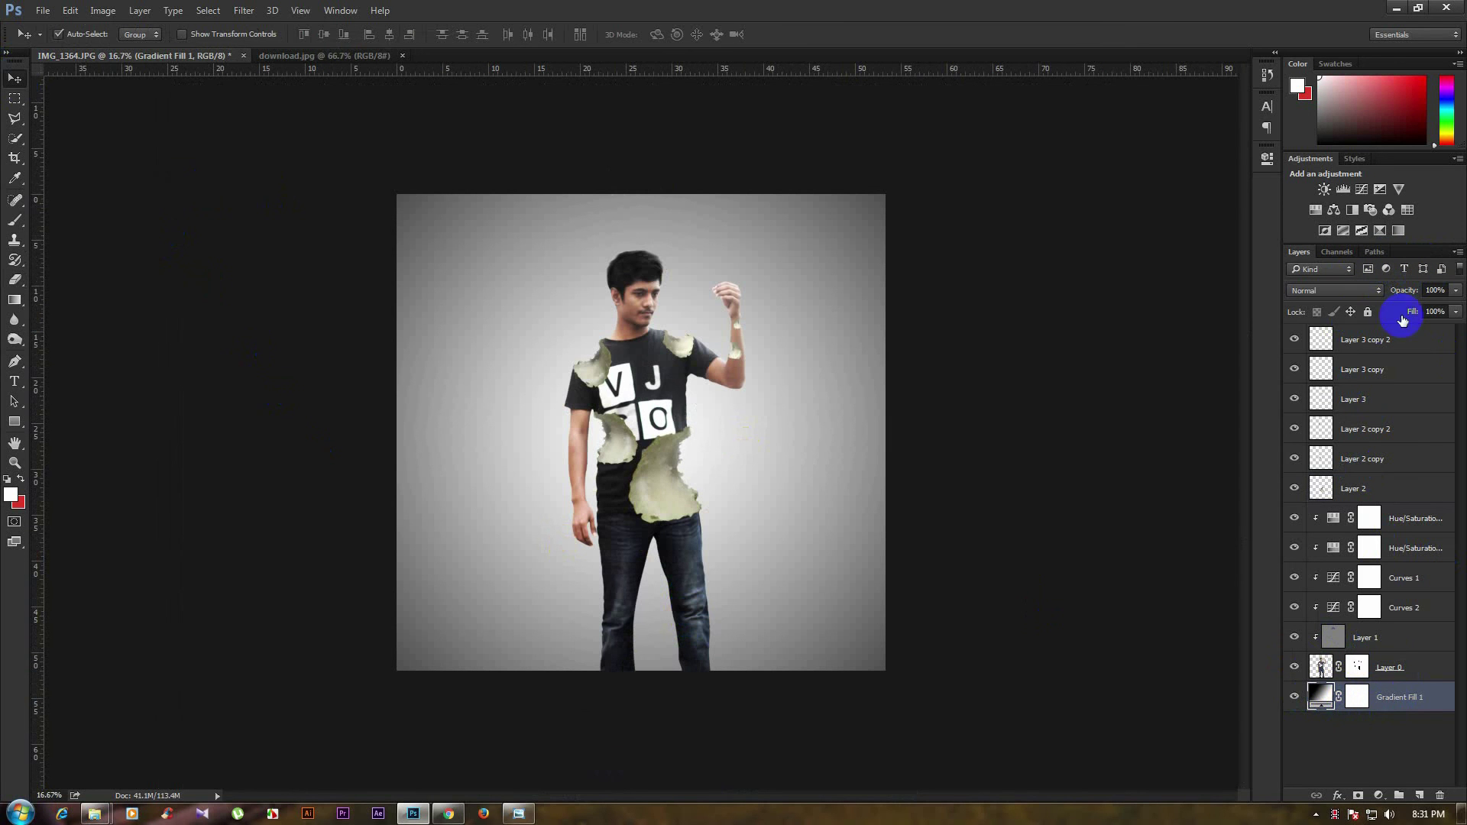
left_click(1368, 312)
Duplicate Layer 0 and load the man's outline as a selection.
left_click(1323, 667)
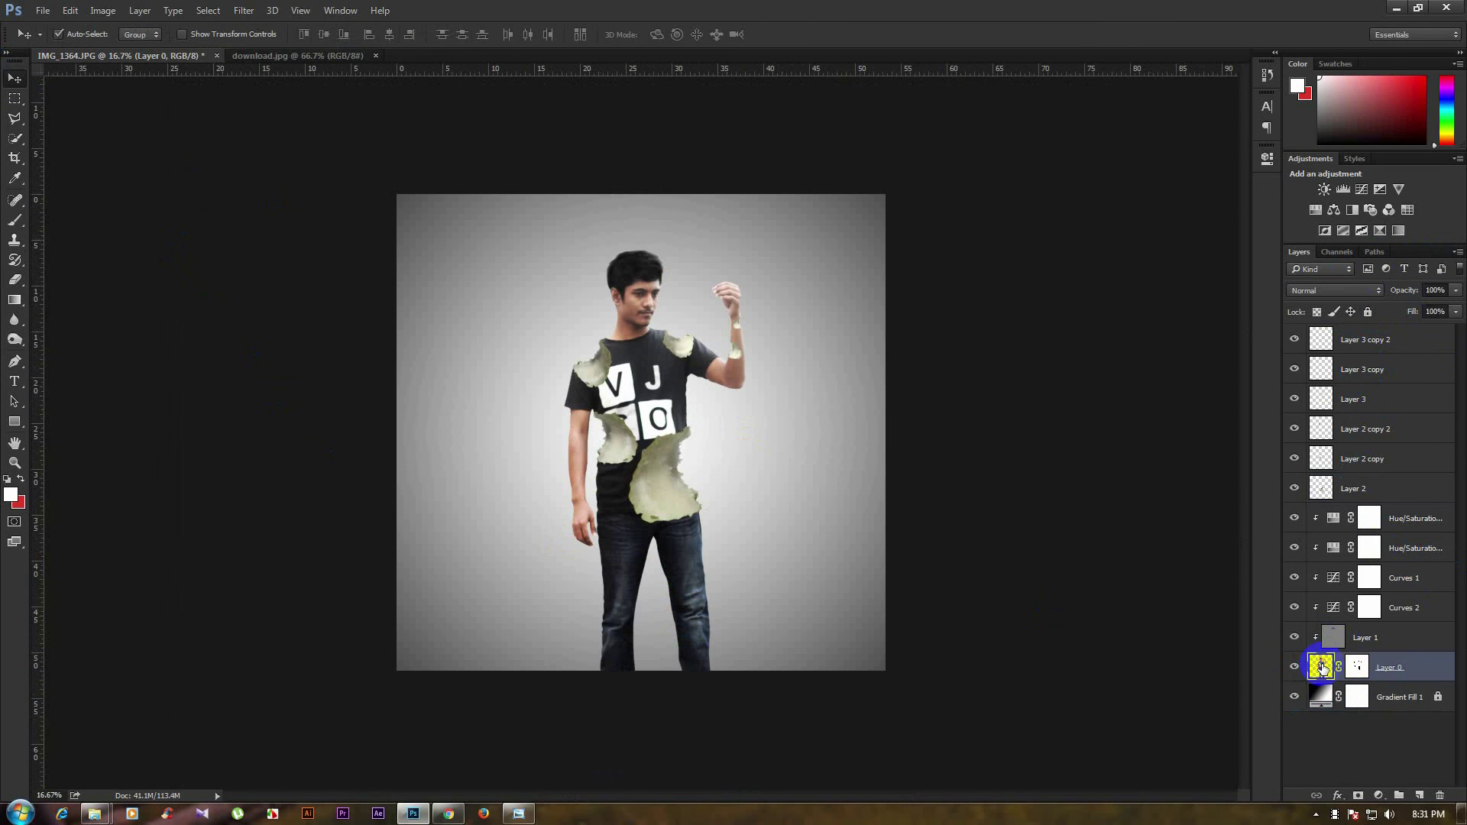
key("ctrl+j")
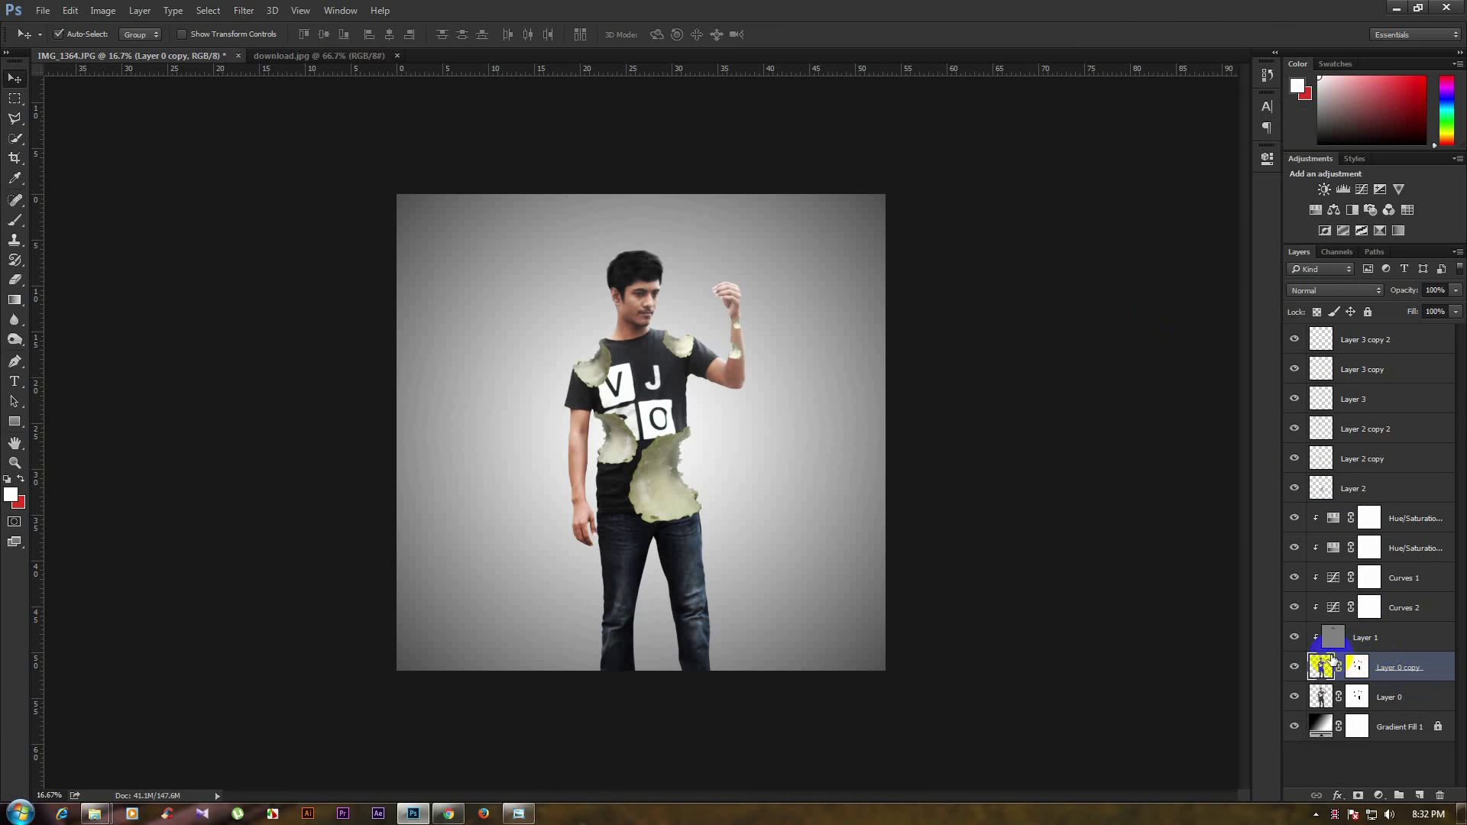
left_click_drag(1387, 667, 1385, 707)
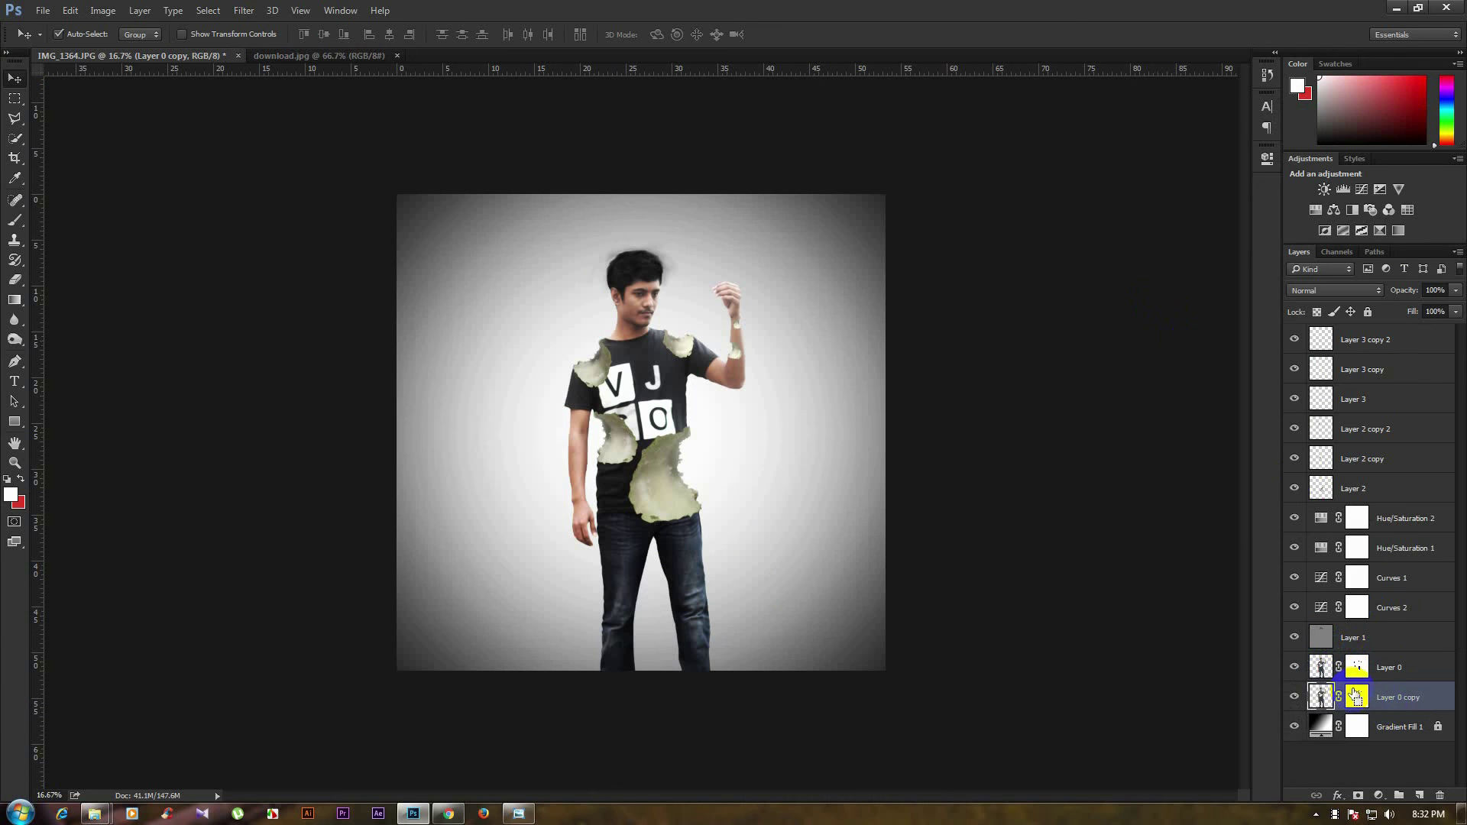
key("ctrl+z")
left_click(1320, 668, "ctrl")
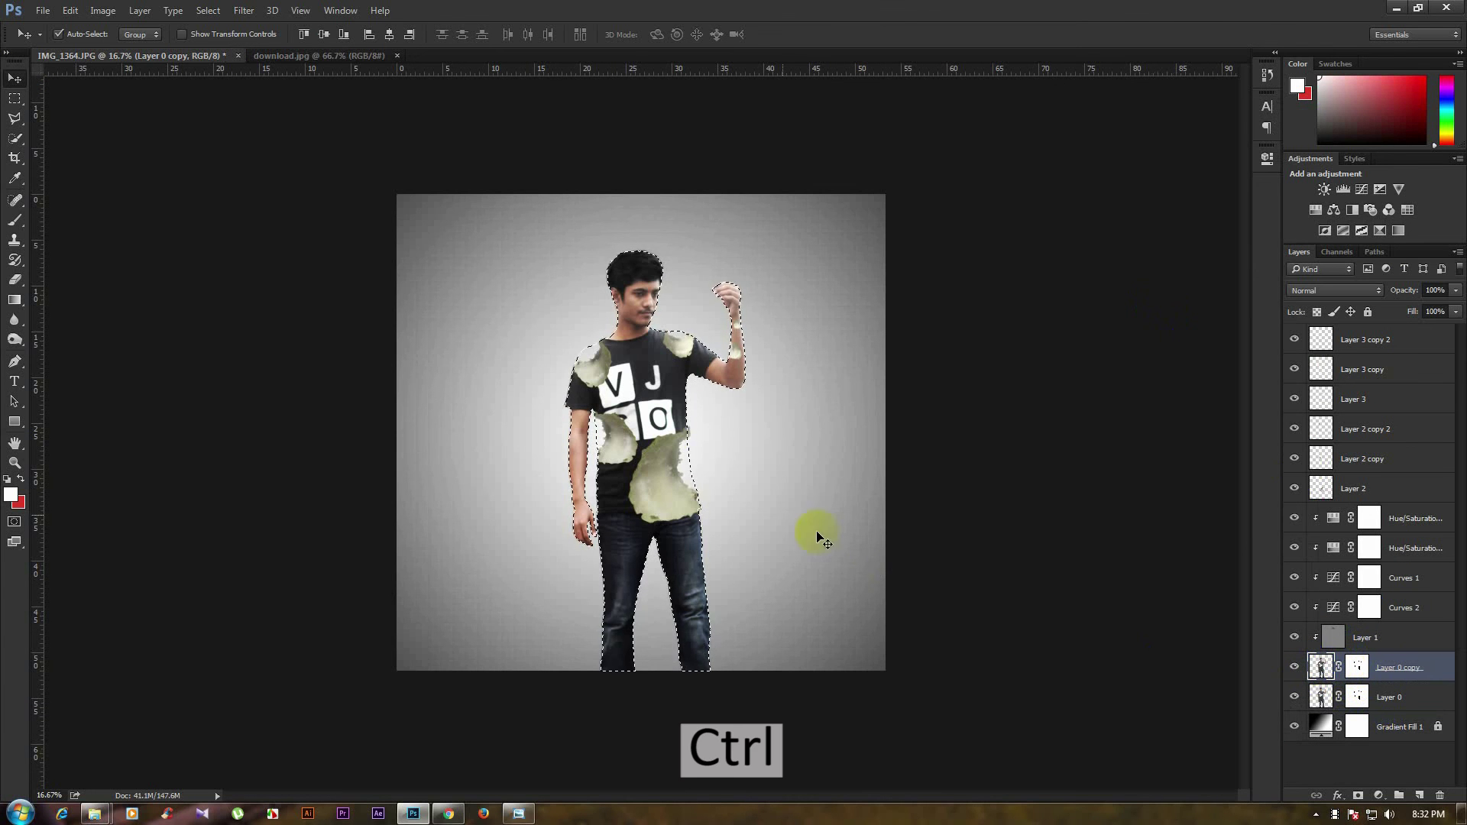
key("alt+BackSpace")
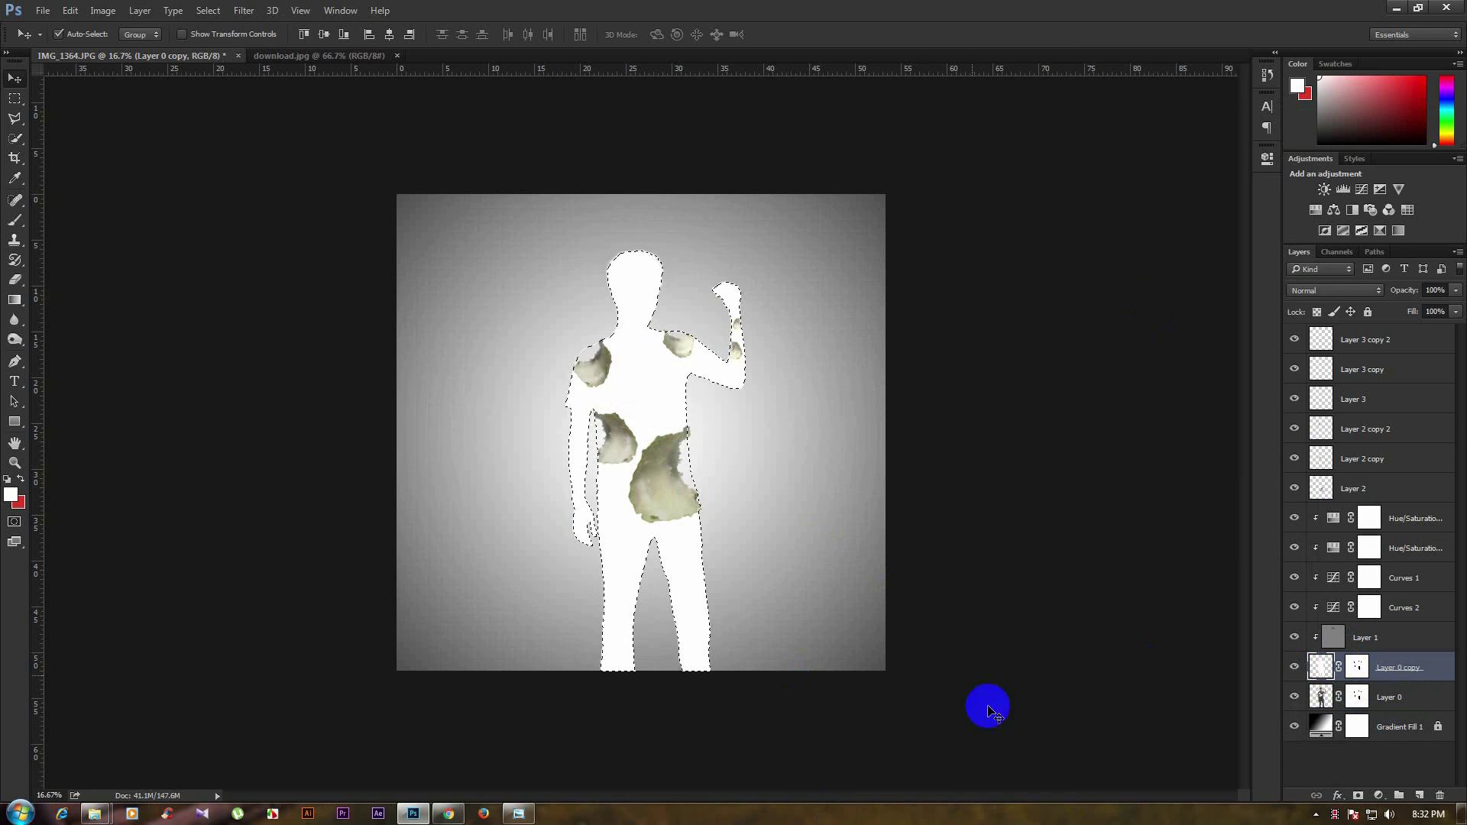
key("ctrl+z")
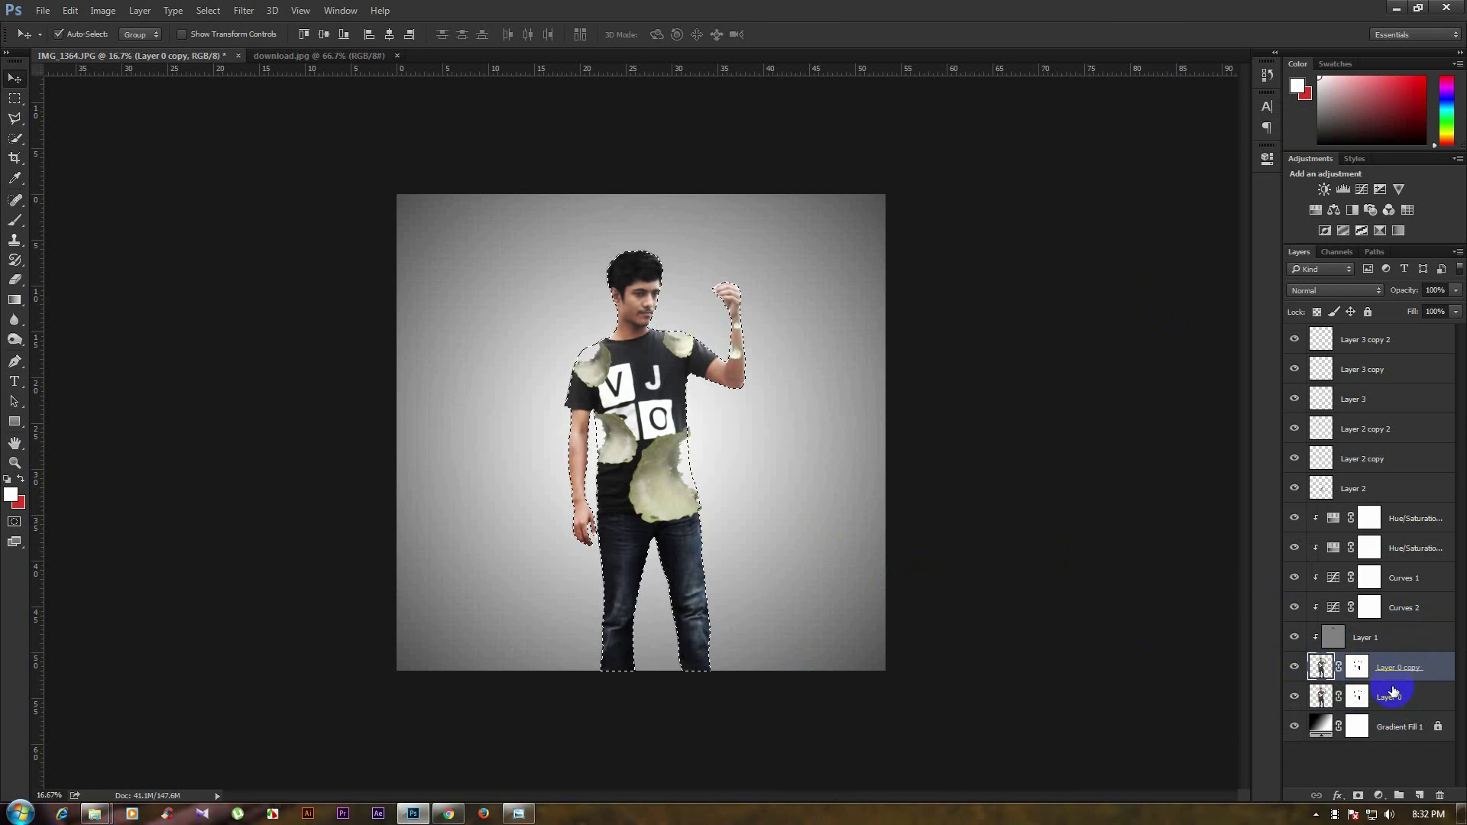
Apply the copy's layer mask, fill the man's outline with black, and deselect.
left_click(1358, 668)
right_click(1358, 667)
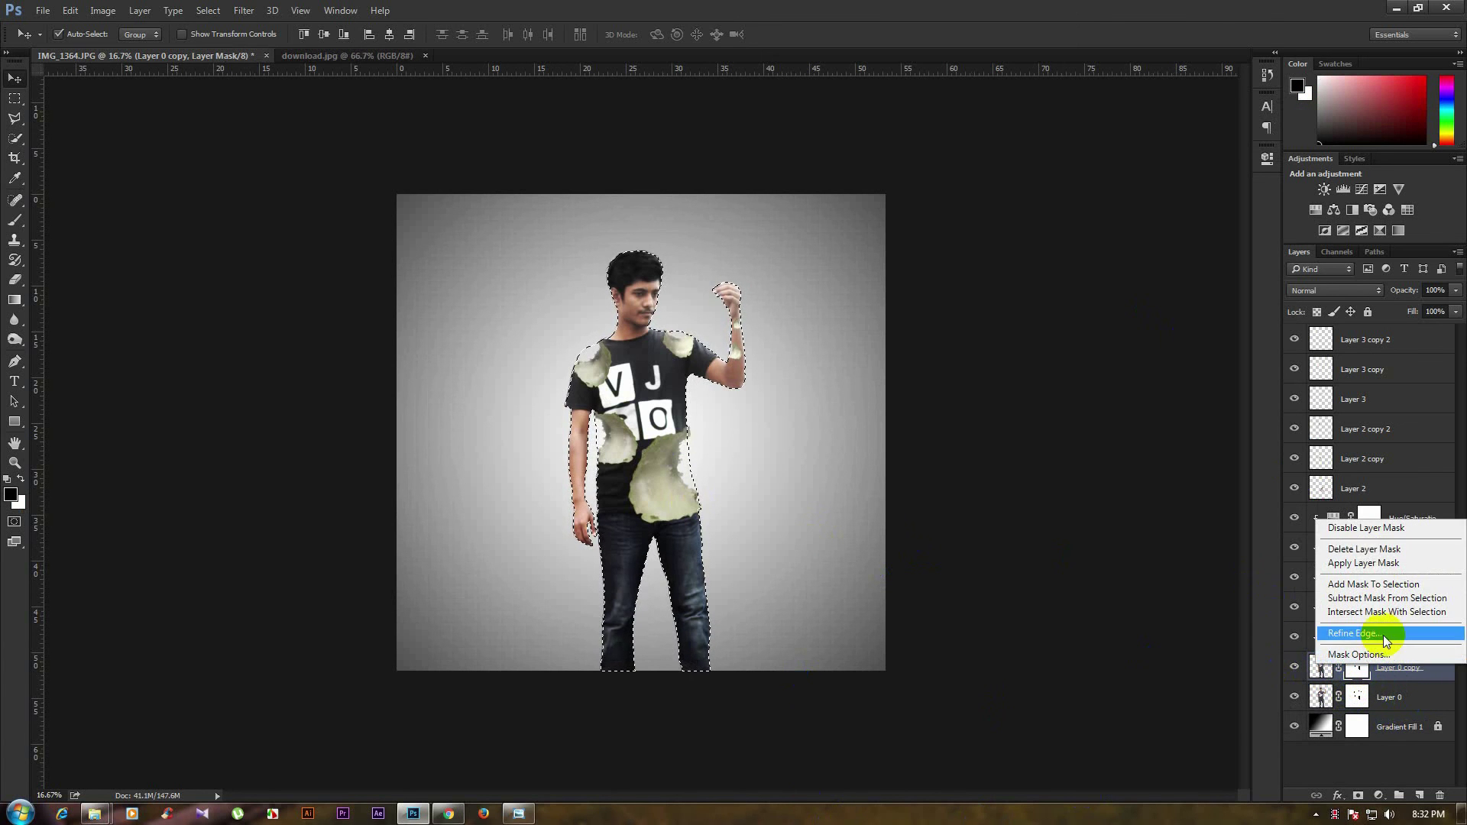
left_click(1373, 552)
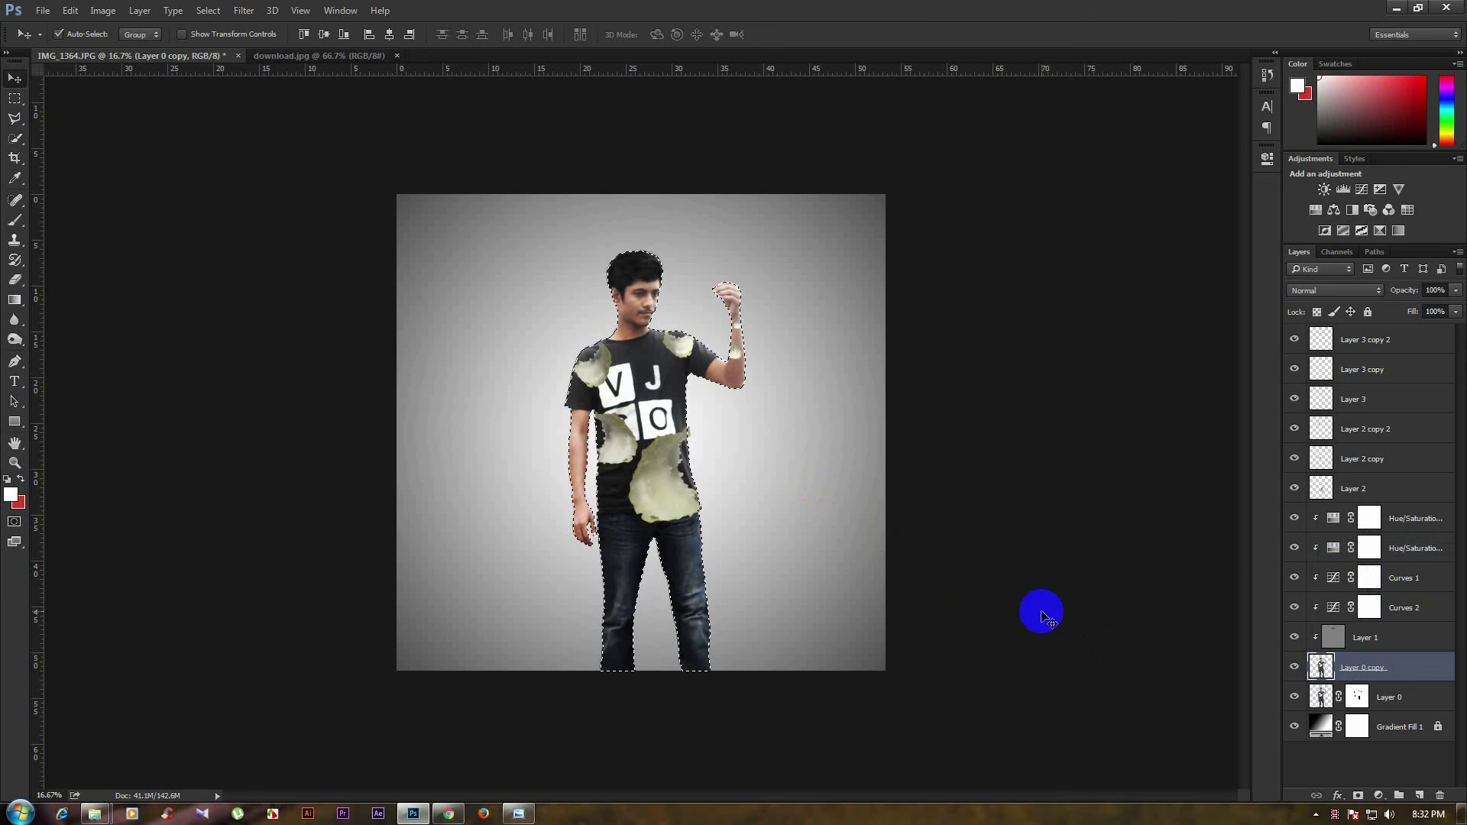
key("d")
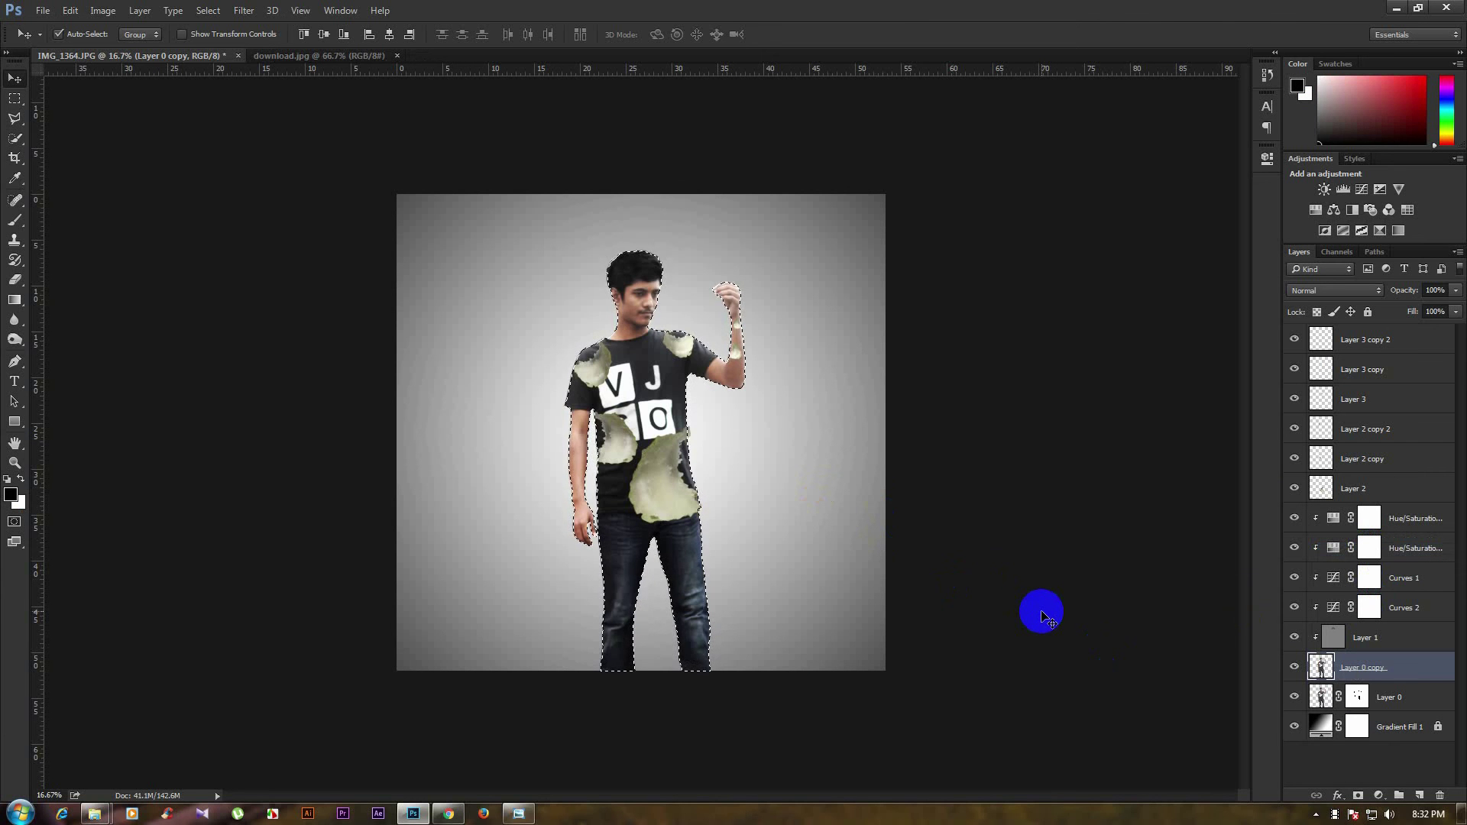
key("ctrl+BackSpace")
key("ctrl+d")
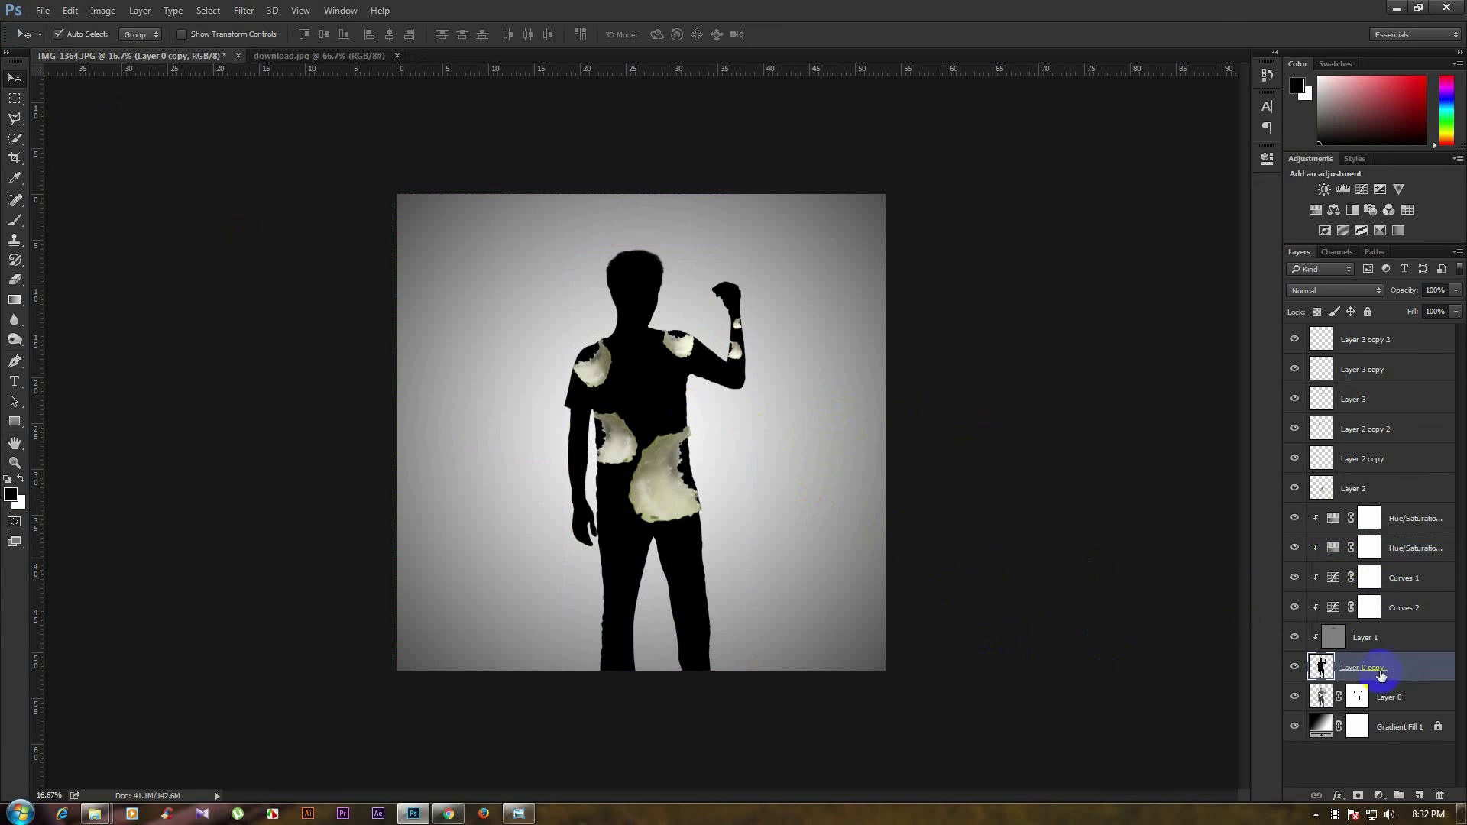
Move the black silhouette below the photo; re-clip Layer 1, Curves 1–2, Hue/Saturation 1–2.
left_click_drag(1363, 668, 1388, 701)
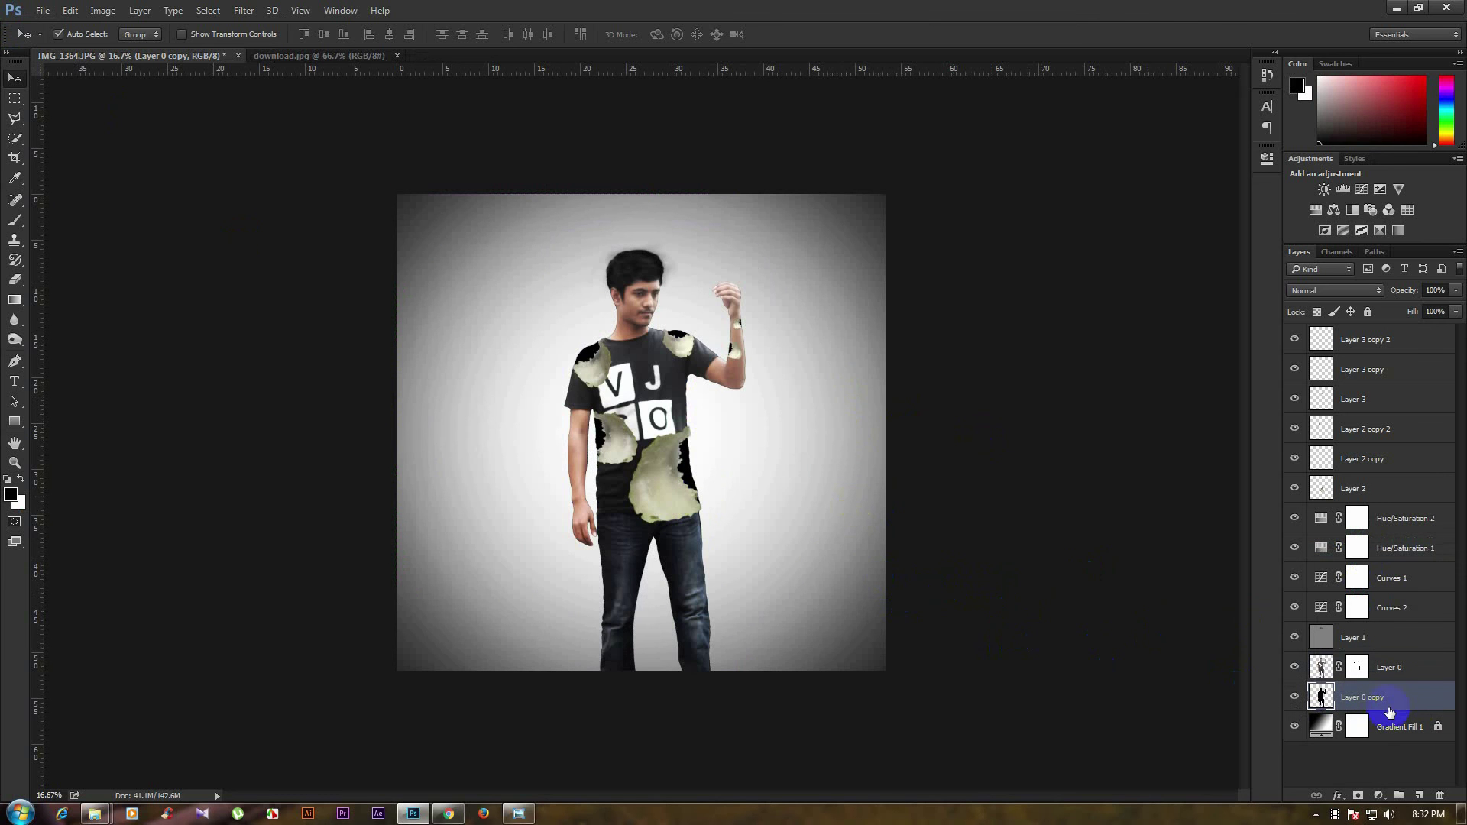
left_click(1387, 644, "alt")
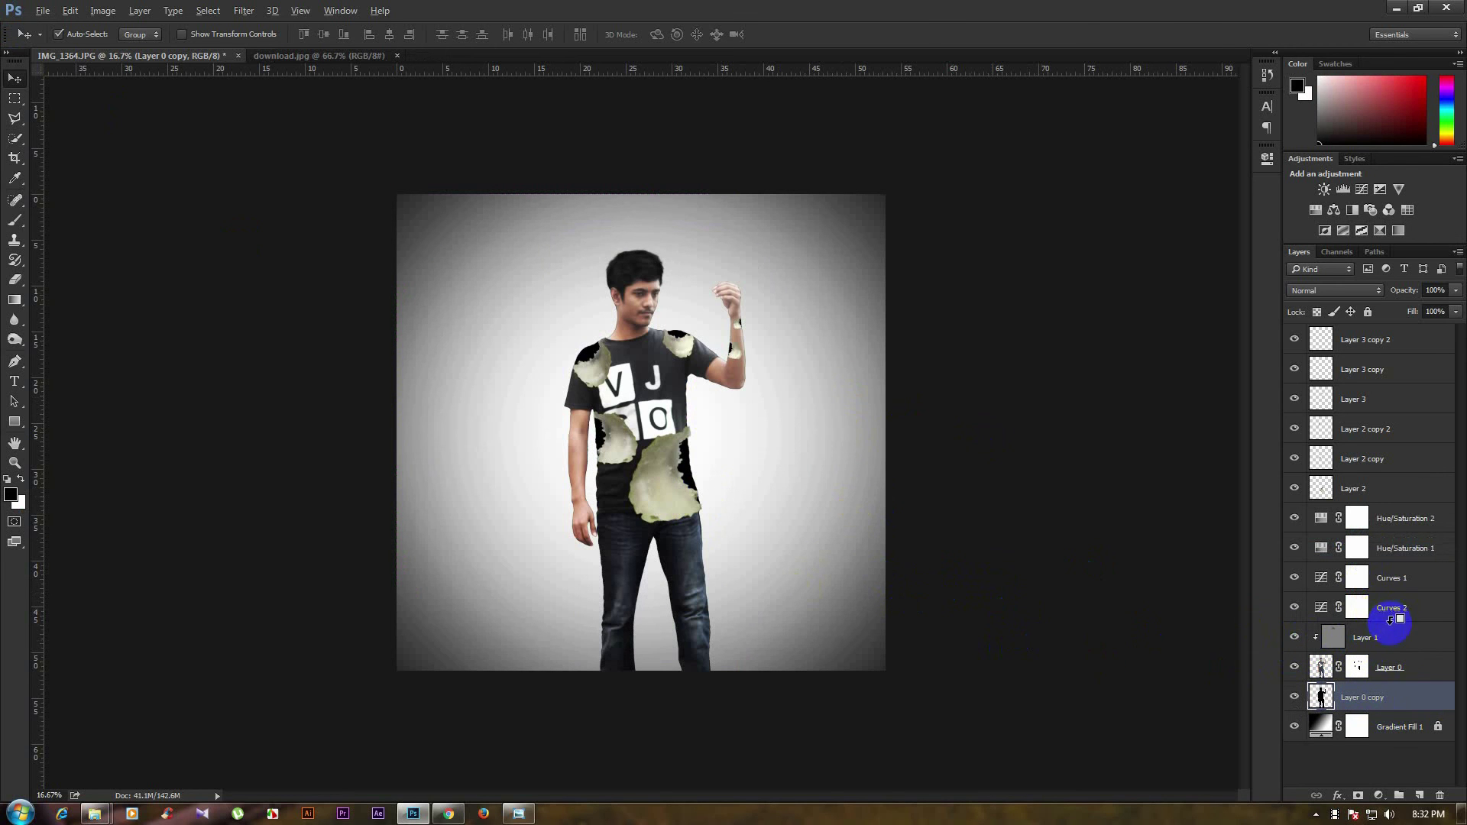
left_click(1391, 620, "alt")
left_click(1395, 582, "alt")
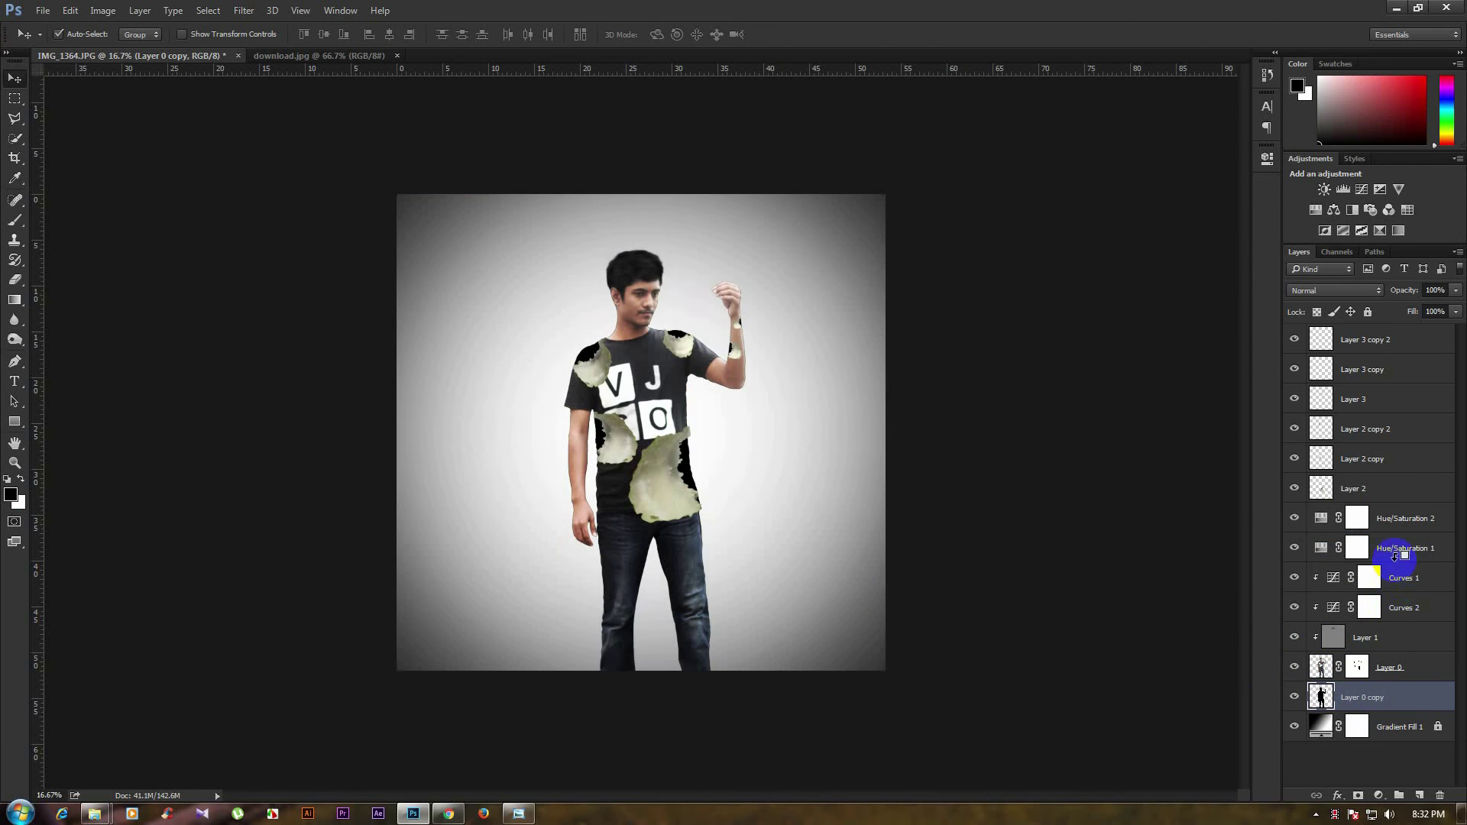
left_click(1395, 551, "alt")
left_click(1394, 521, "alt")
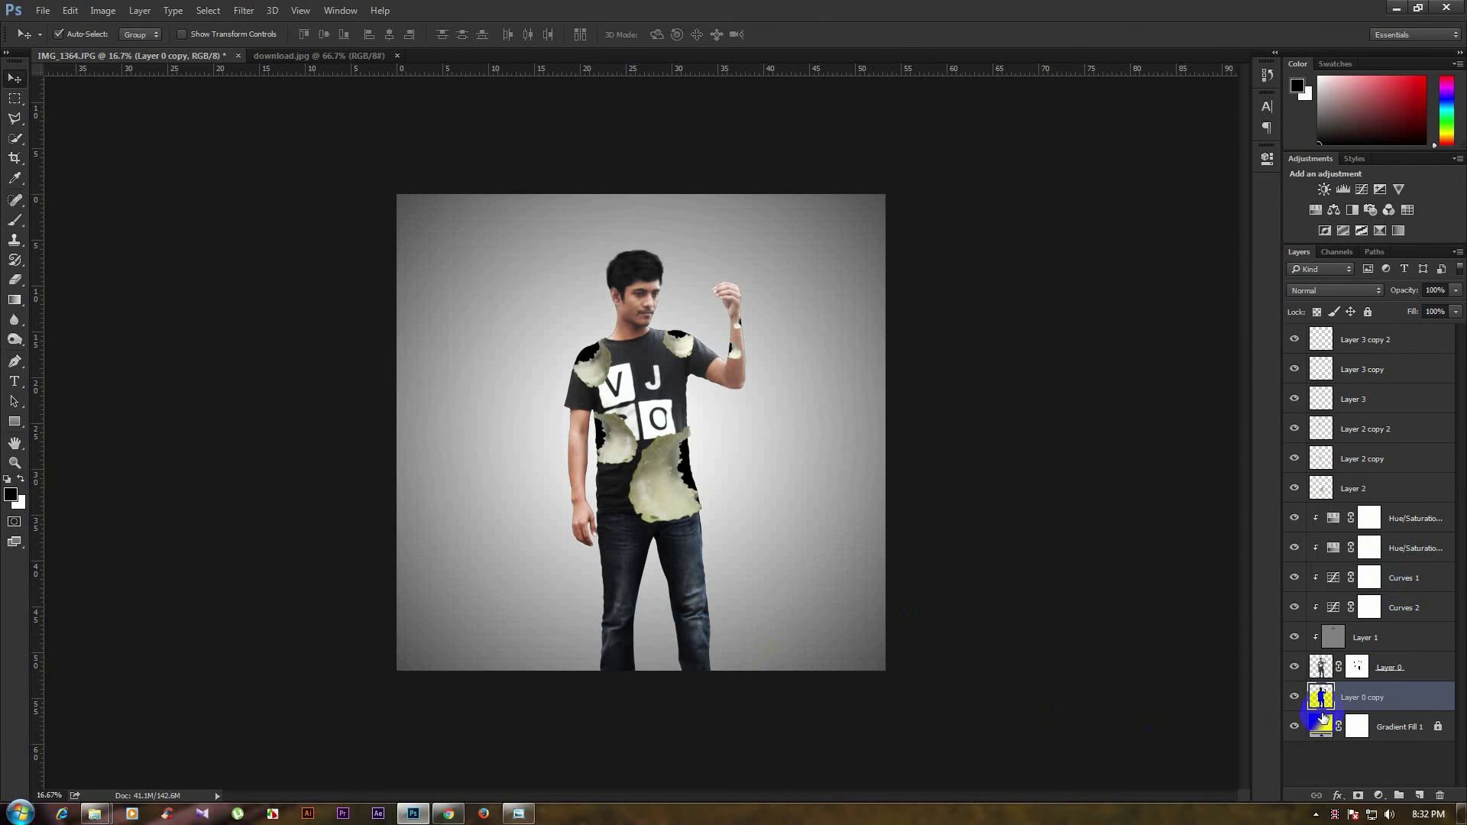
Shift the silhouette slightly to the man's left.
key("ctrl+t")
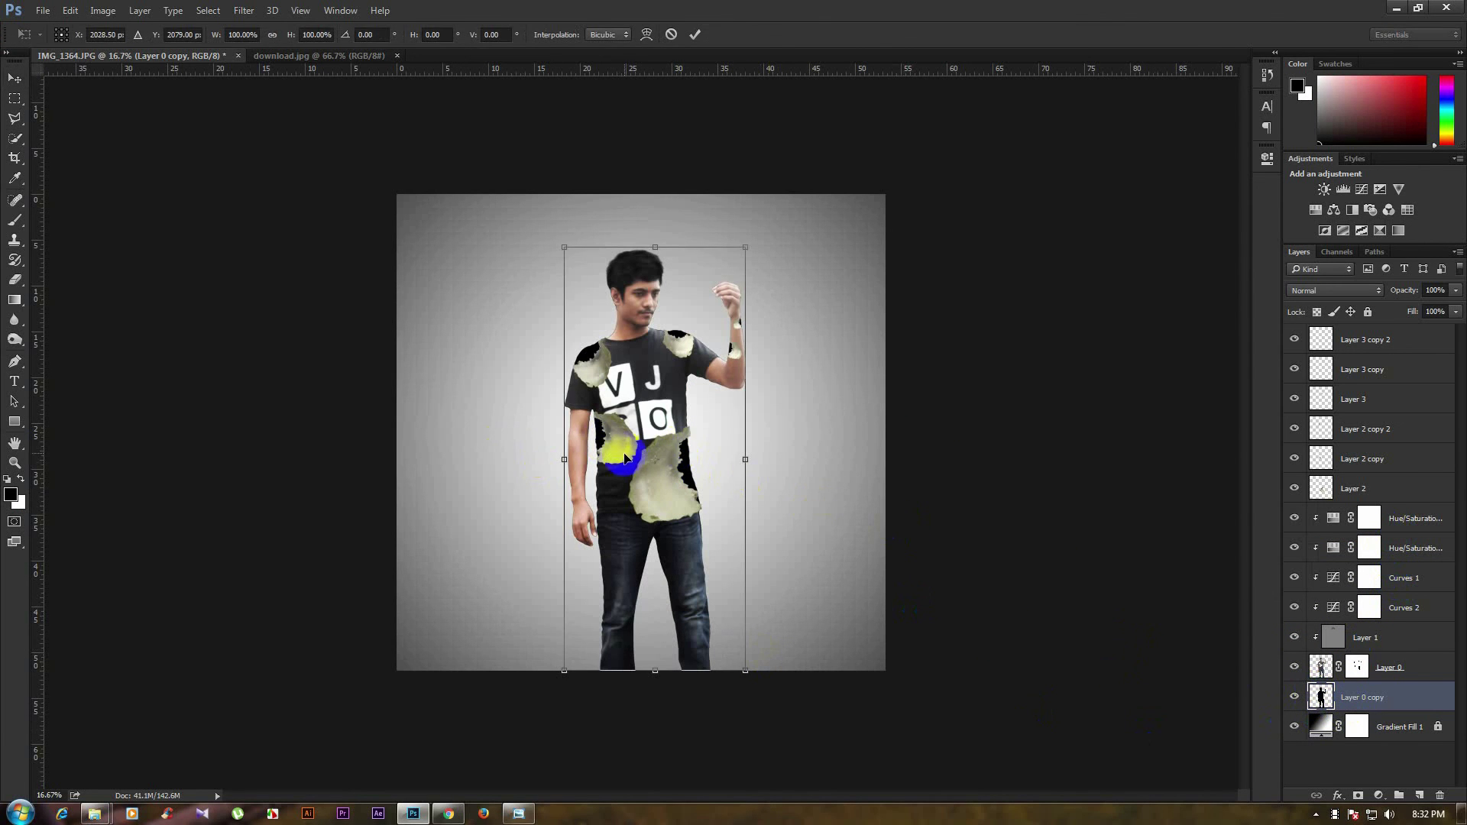
left_click_drag(589, 357, 575, 357)
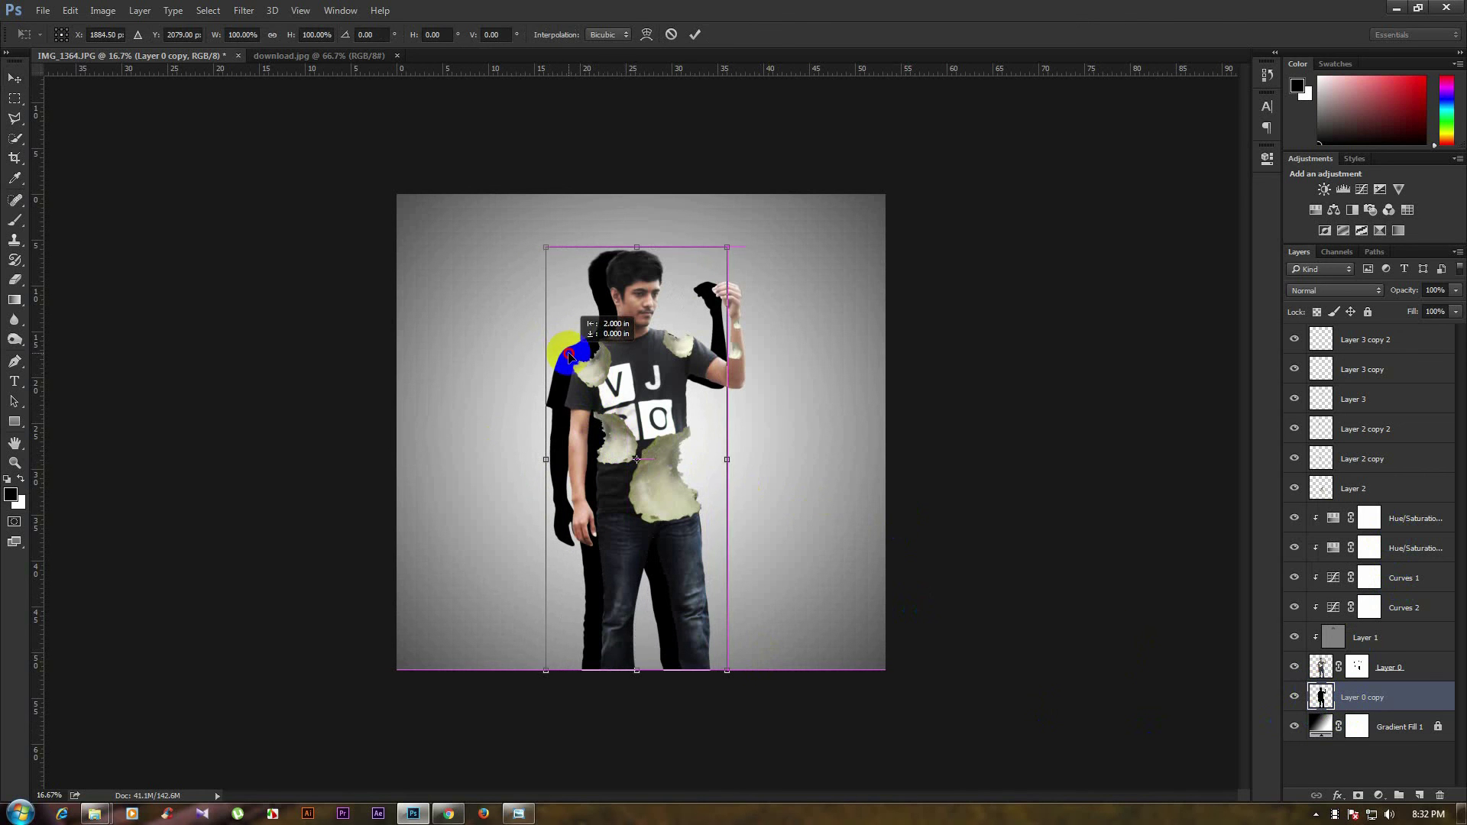
left_click(697, 33)
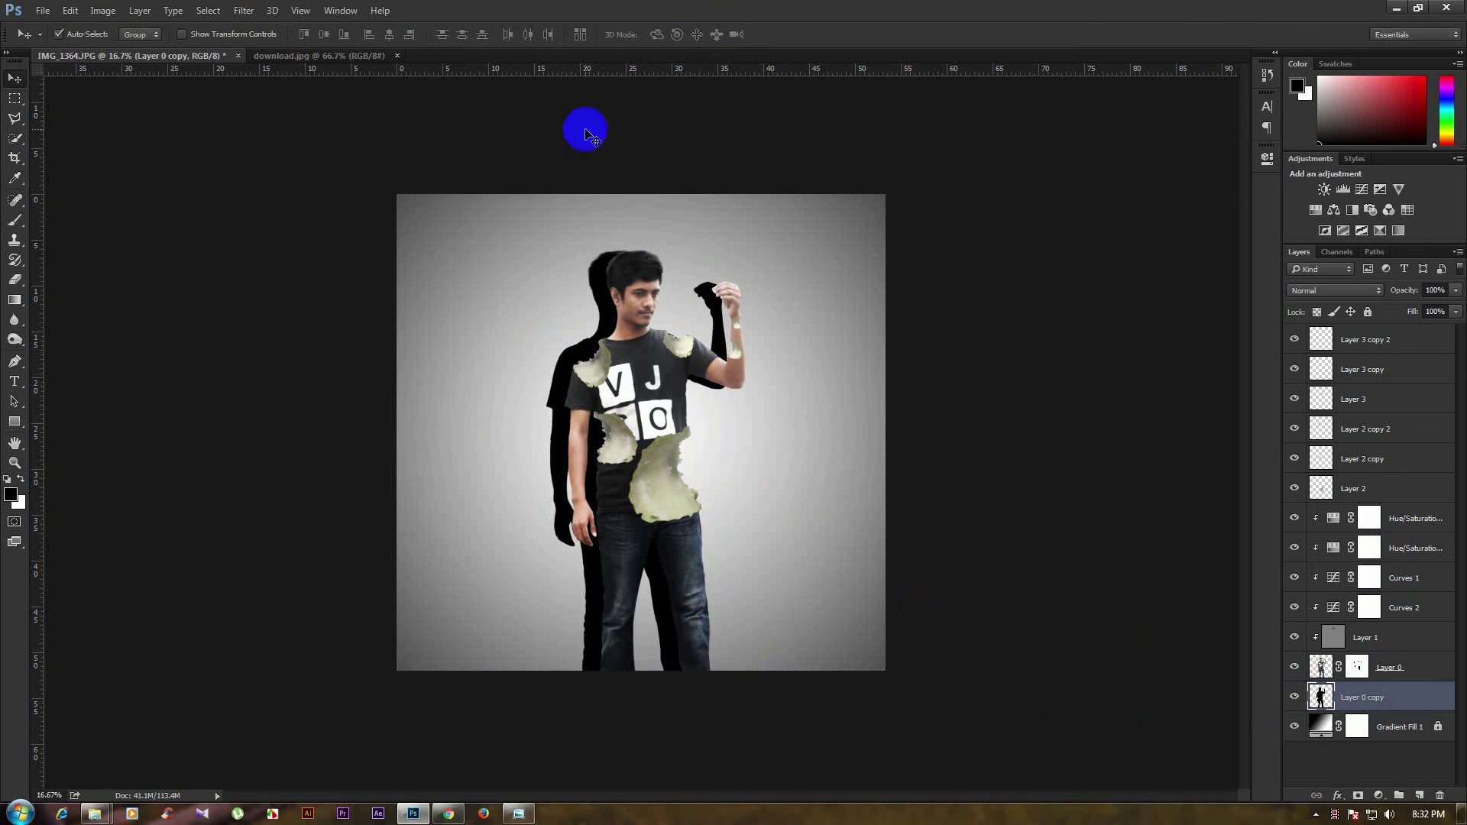
Apply a Gaussian Blur of radius 131.9 to the silhouette.
left_click(244, 11)
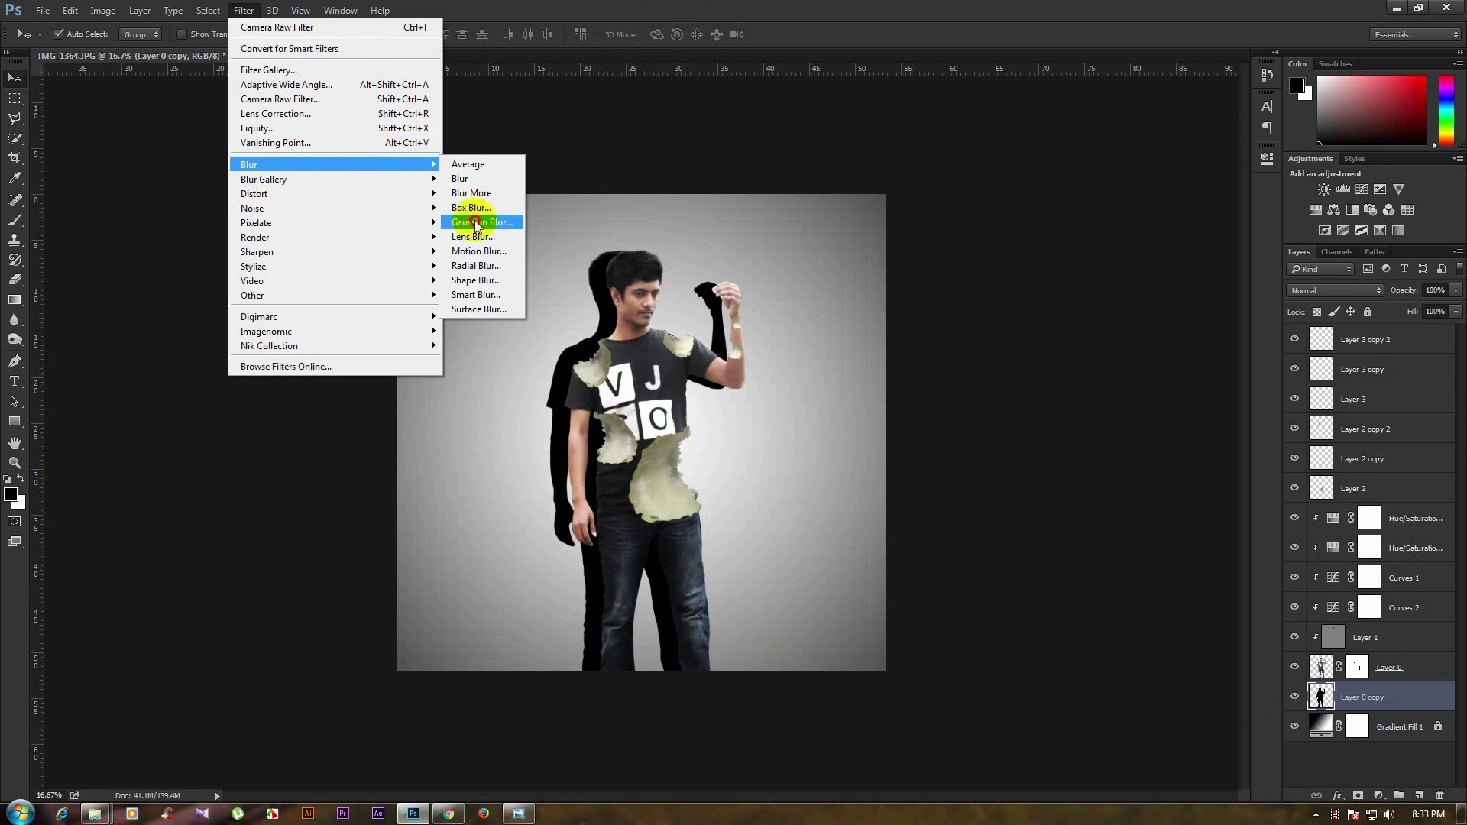
left_click(466, 223)
left_click_drag(396, 381, 410, 382)
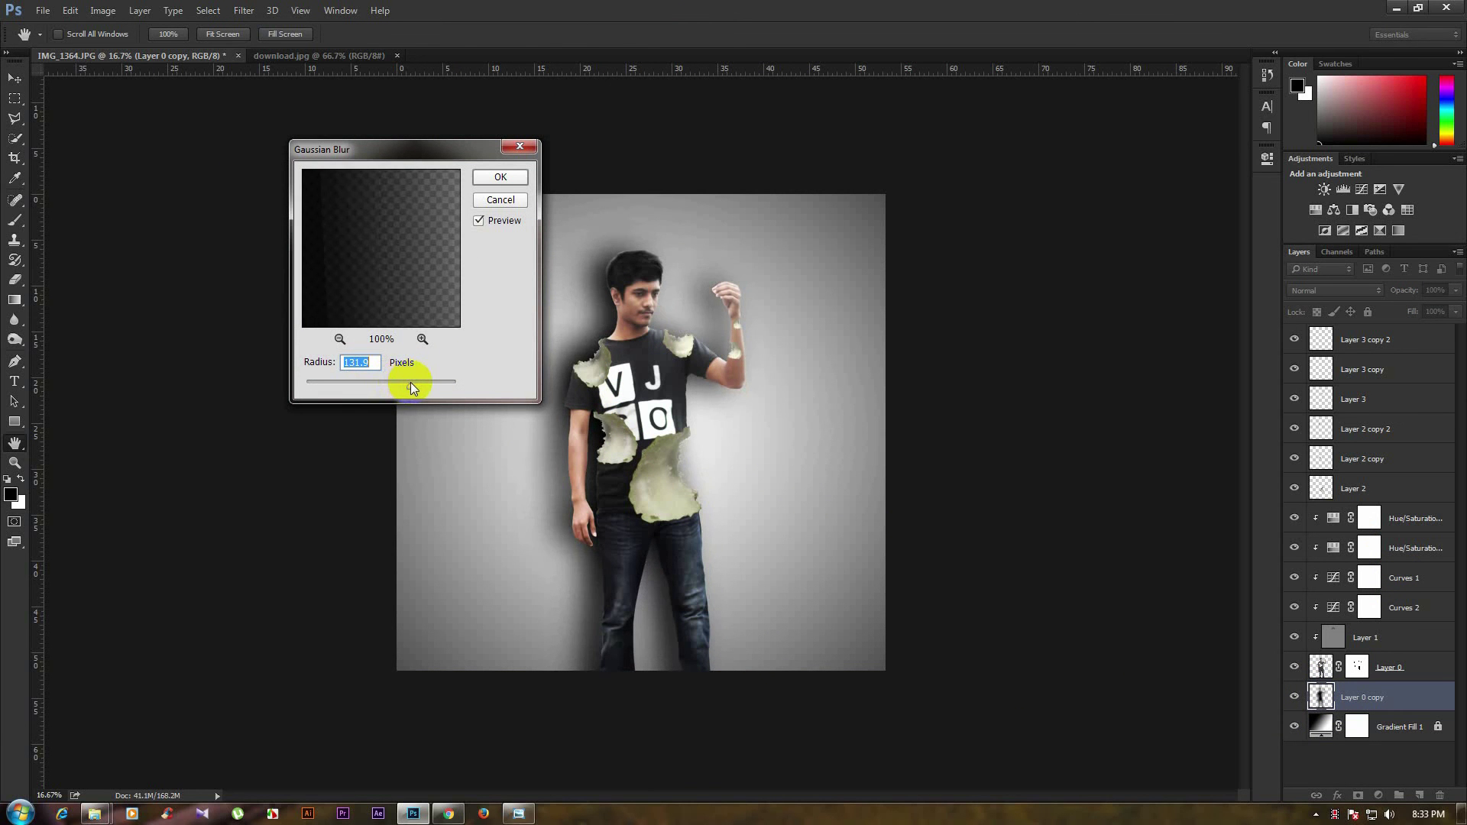
left_click(508, 182)
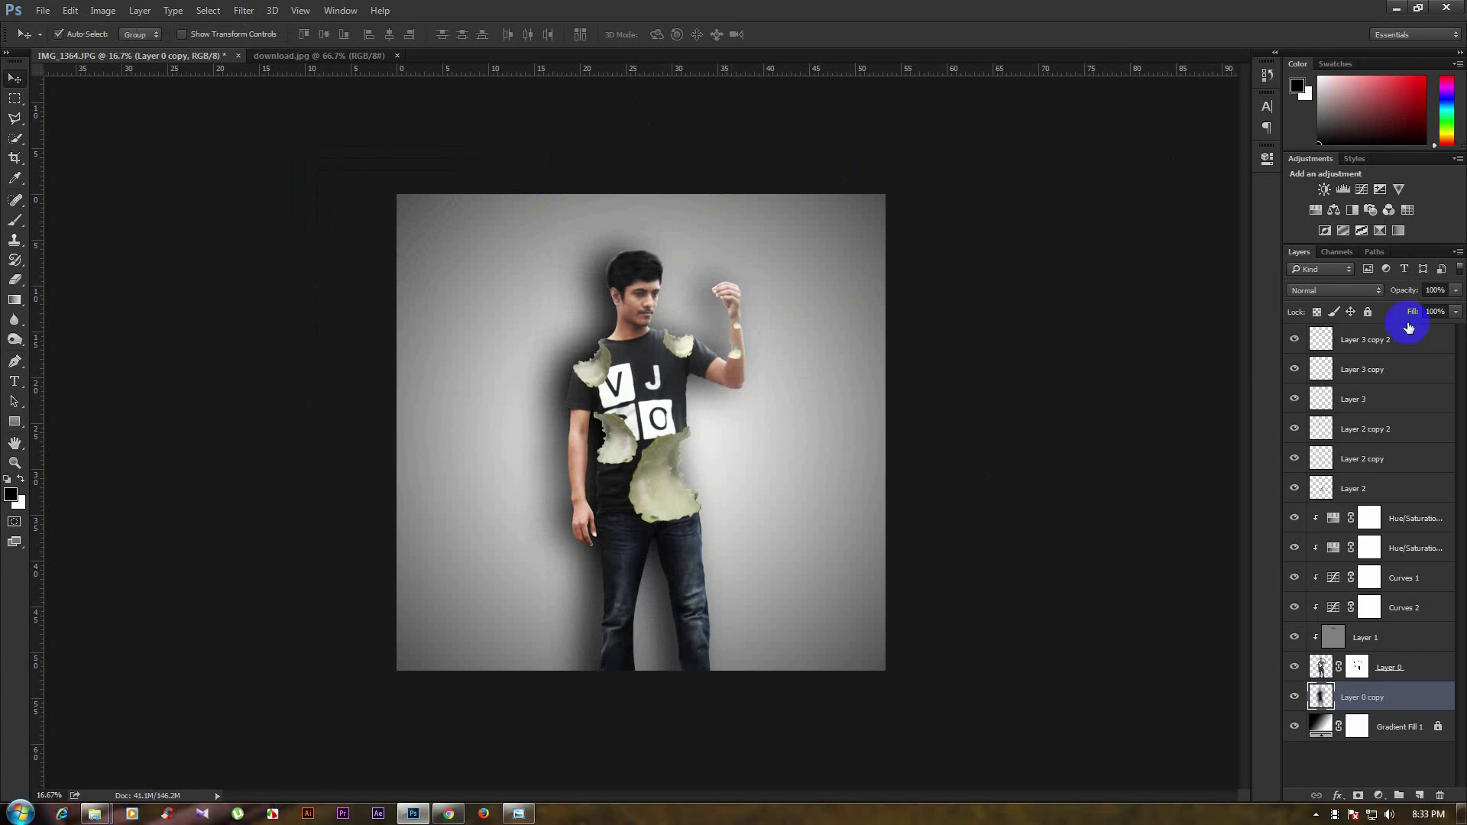
Lower the shadow layer's opacity to 58%.
left_click_drag(1454, 291, 1426, 301)
left_click(637, 252, "ctrl")
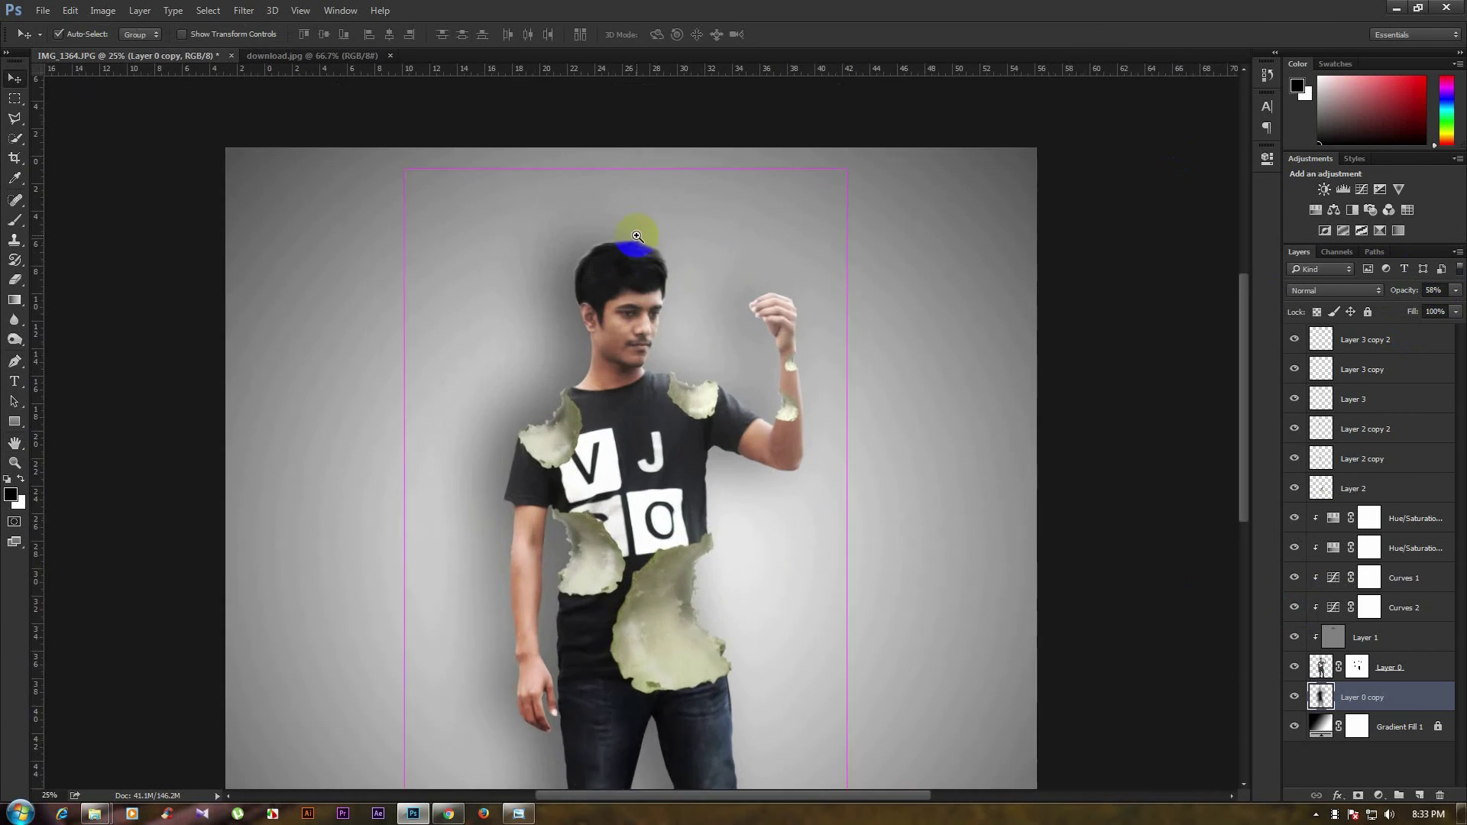
left_click(638, 236, "ctrl")
On Layer 0, smudge the right and left hairline edges into the grey background.
left_click(604, 282)
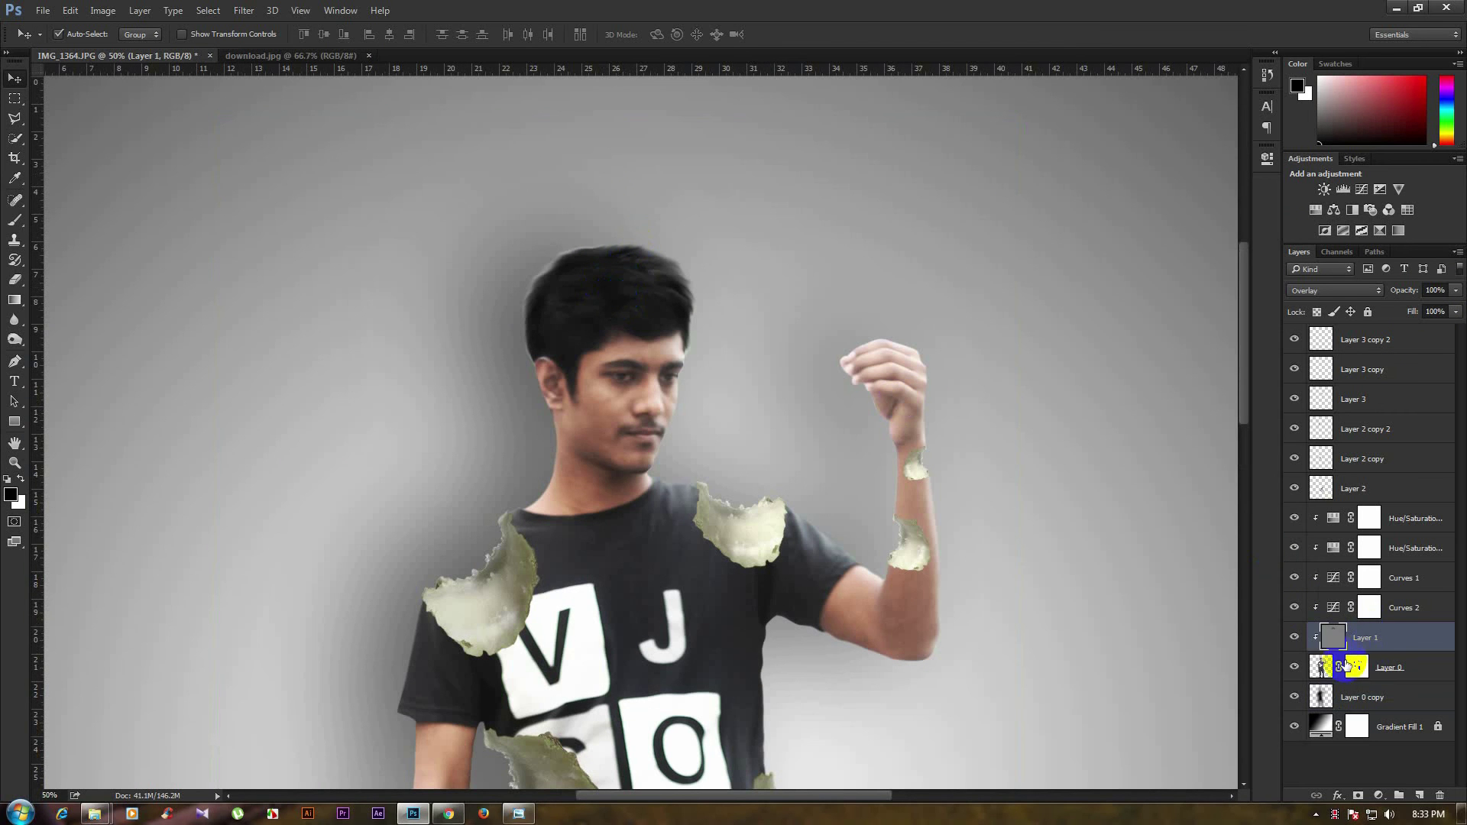
left_click(1320, 668)
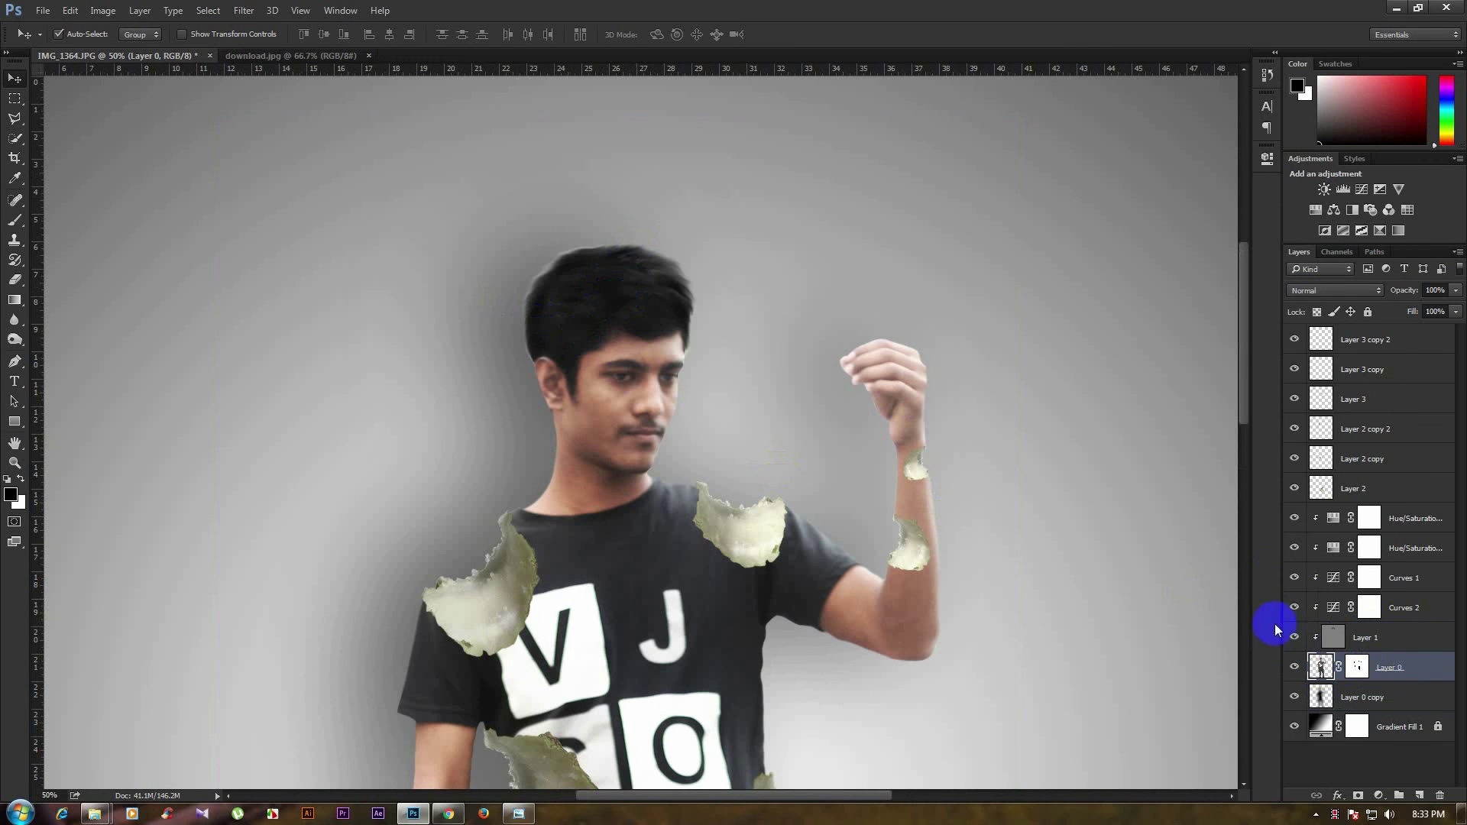
right_click(17, 340)
left_click(42, 366)
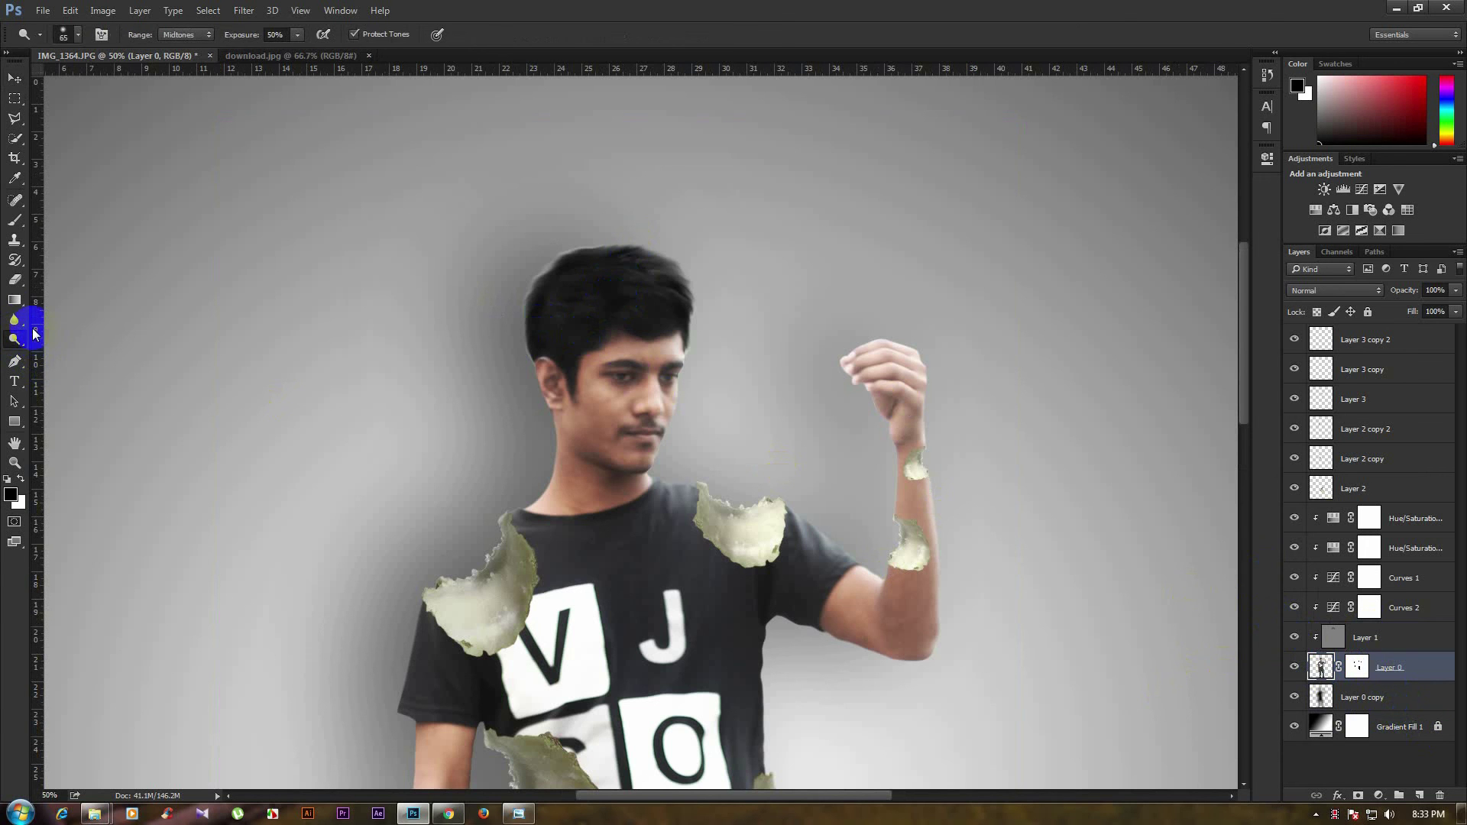
right_click(14, 319)
left_click(67, 348)
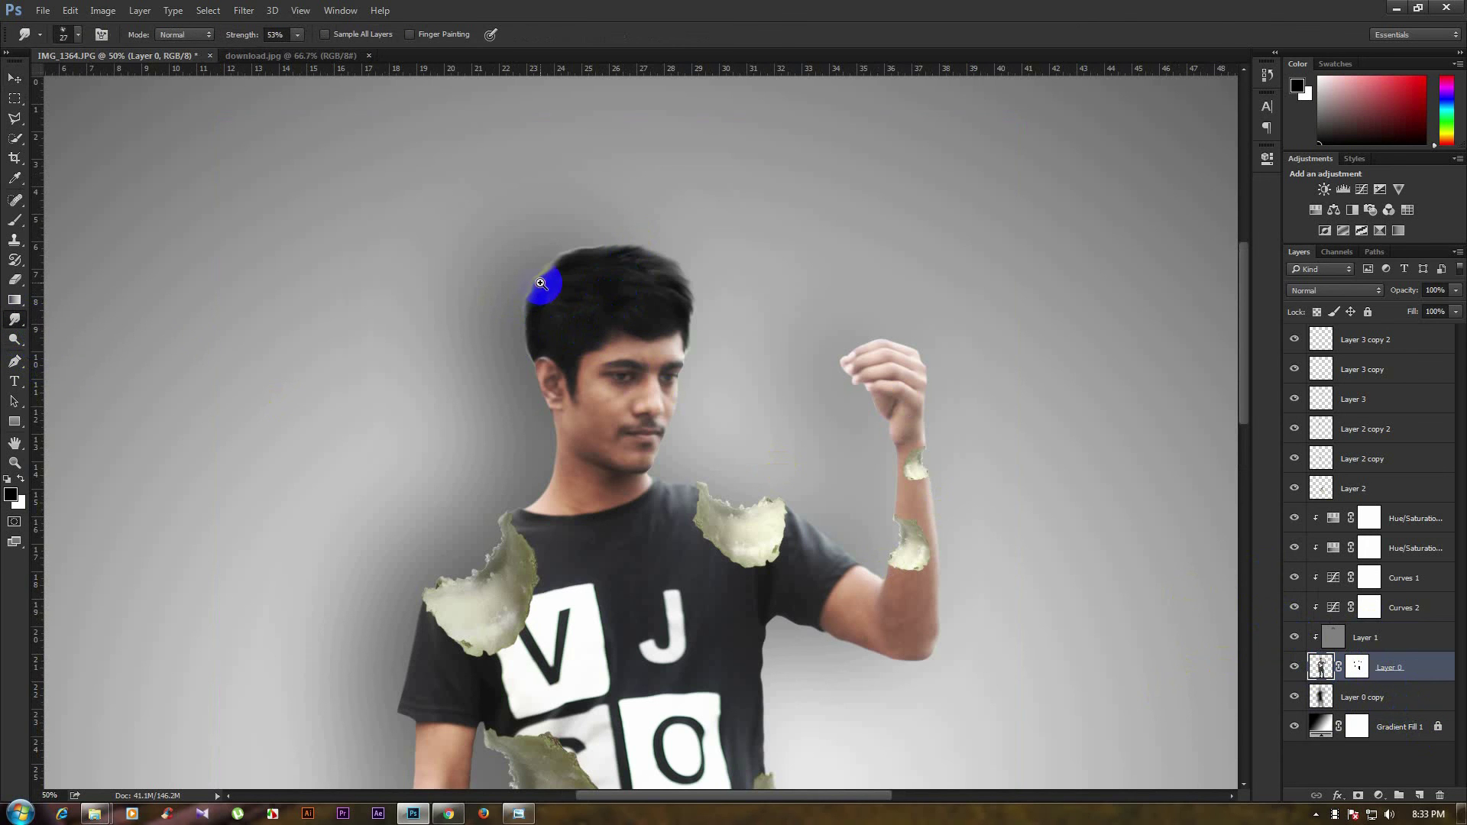
scroll(540, 284, "up", 2)
mouse_move(578, 253)
left_mouse_down()
mouse_move(545, 254)
mouse_move(507, 341)
mouse_move(616, 314)
left_mouse_up()
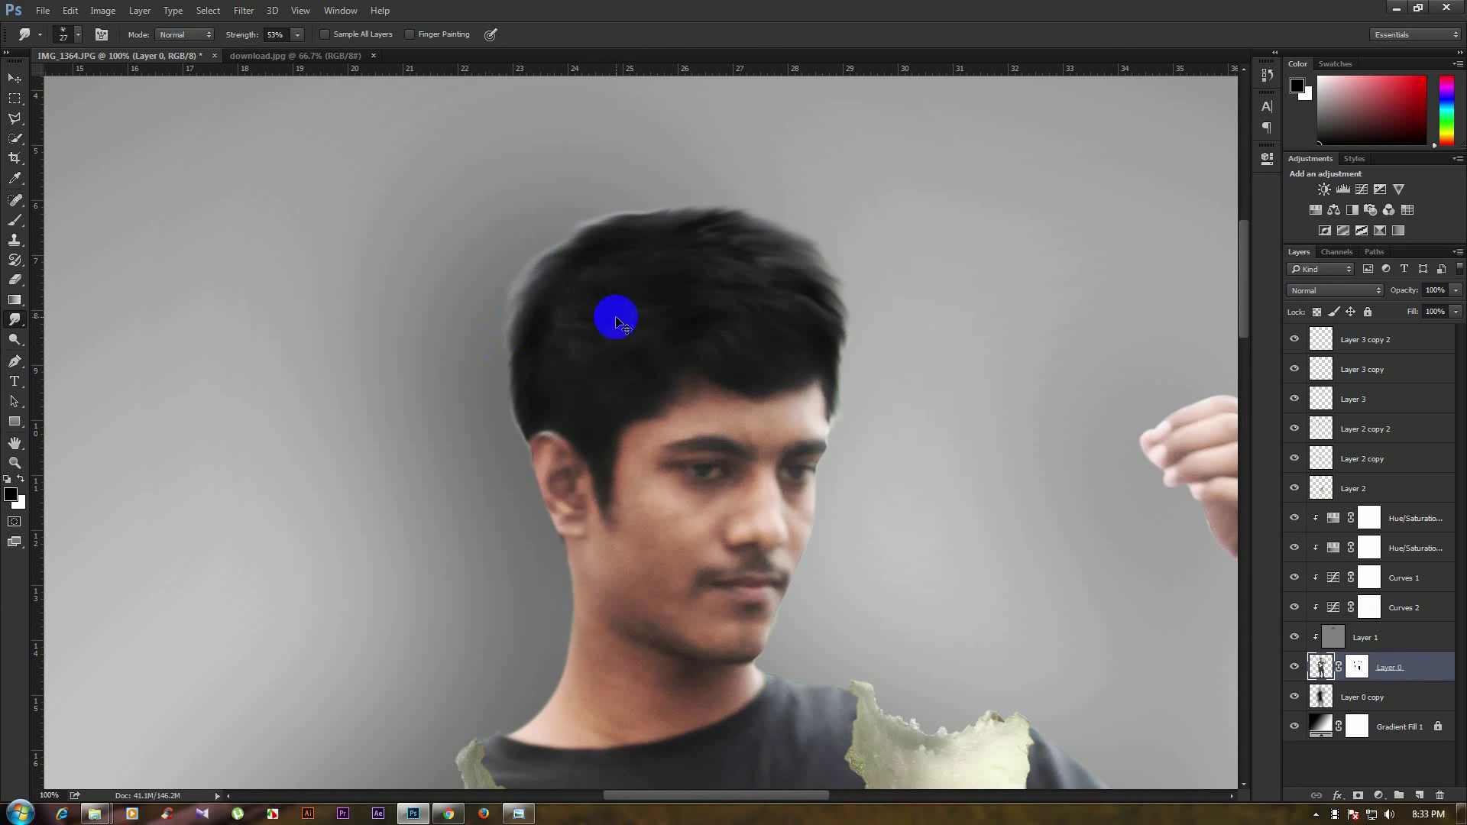
mouse_move(14, 280)
left_mouse_down()
mouse_move(61, 294)
mouse_move(61, 350)
left_mouse_up()
mouse_move(529, 297)
left_mouse_down()
mouse_move(550, 282)
mouse_move(514, 316)
mouse_move(525, 275)
mouse_move(491, 328)
mouse_move(522, 359)
mouse_move(501, 337)
mouse_move(543, 314)
mouse_move(589, 204)
mouse_move(549, 203)
mouse_move(593, 222)
mouse_move(603, 177)
mouse_move(543, 213)
mouse_move(495, 376)
left_mouse_up()
Zoom closer to smudge the top edge of the hair, then zoom back out.
scroll(536, 321, "up", 1)
scroll(655, 367, "up", 2)
scroll(655, 366, "right", 2)
mouse_move(616, 285)
left_mouse_down()
mouse_move(767, 239)
mouse_move(878, 276)
mouse_move(528, 278)
mouse_move(419, 328)
mouse_move(420, 353)
mouse_move(662, 256)
mouse_move(639, 249)
mouse_move(564, 282)
mouse_move(579, 270)
left_mouse_up()
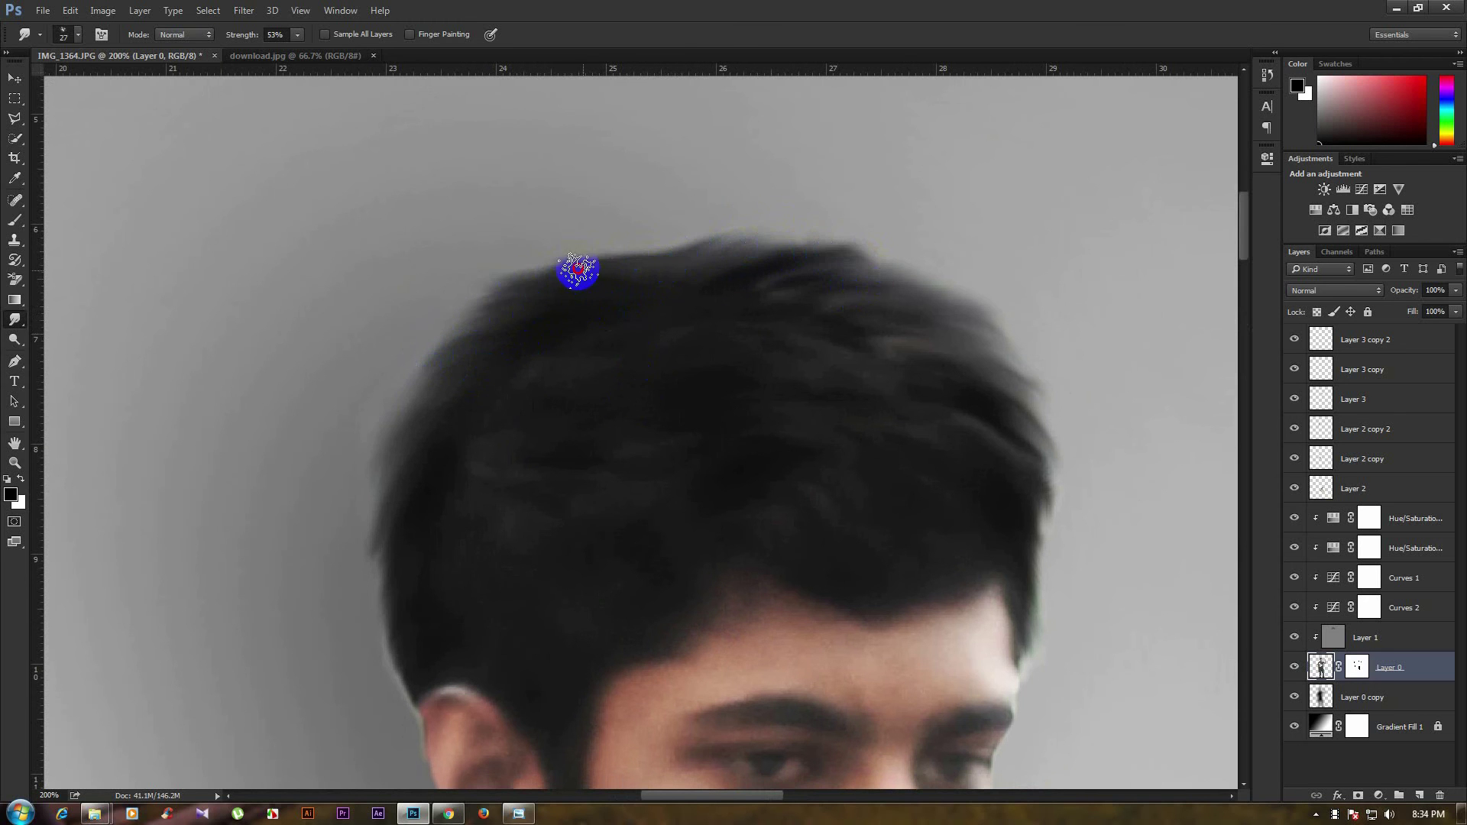
scroll(622, 350, "down", 3)
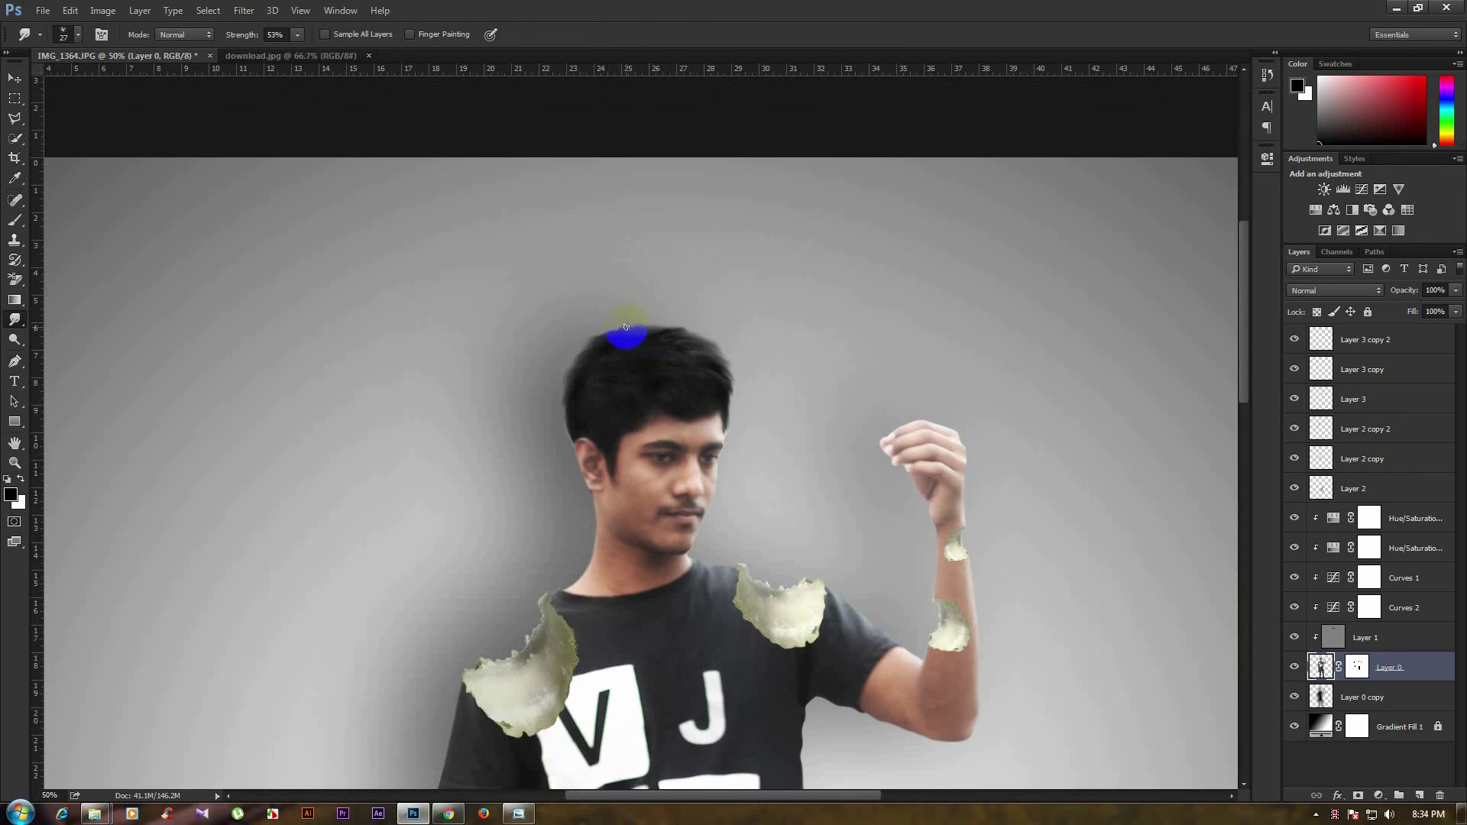
scroll(740, 441, "down", 2)
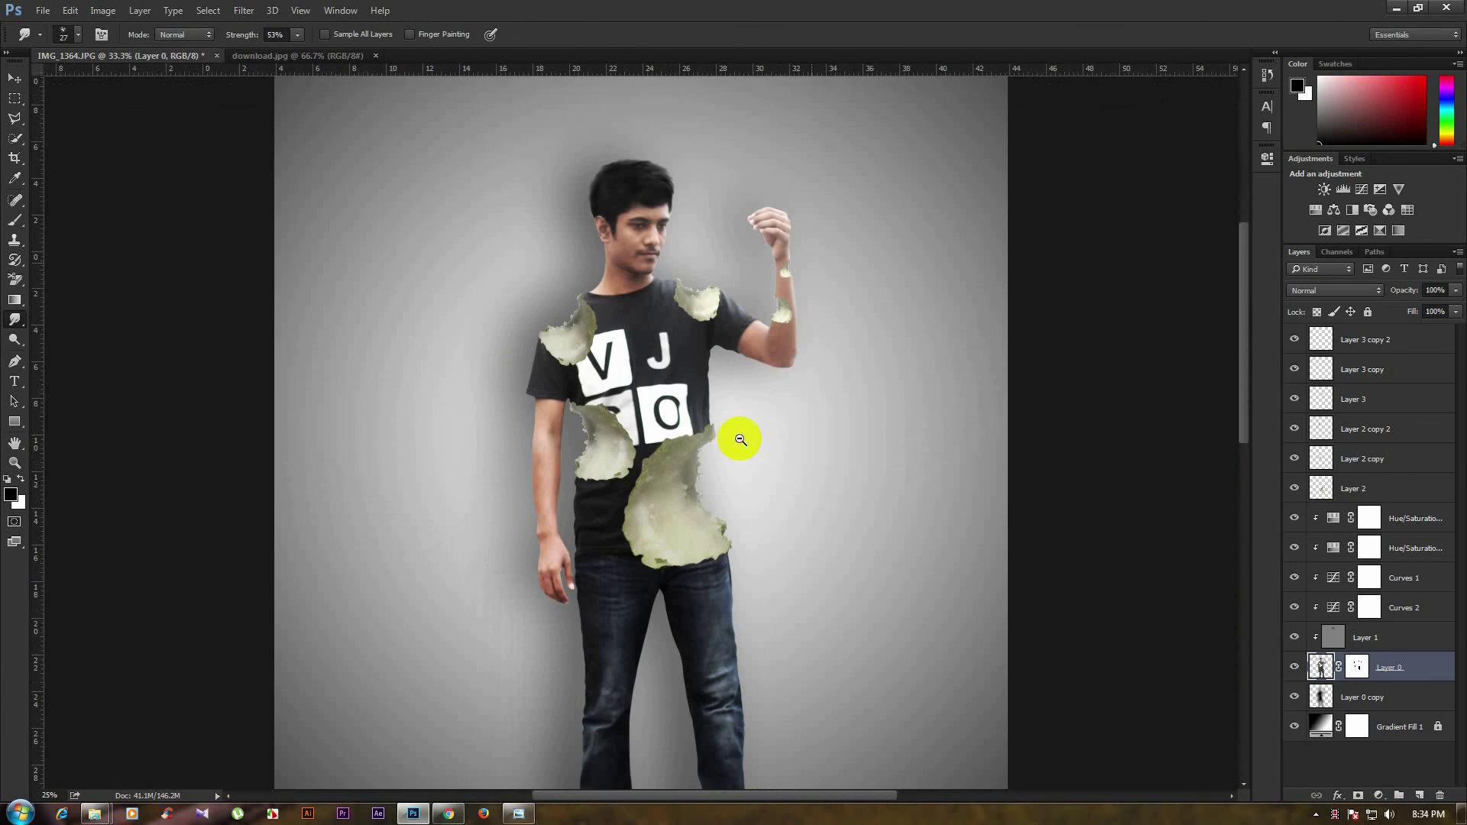
left_click(15, 78)
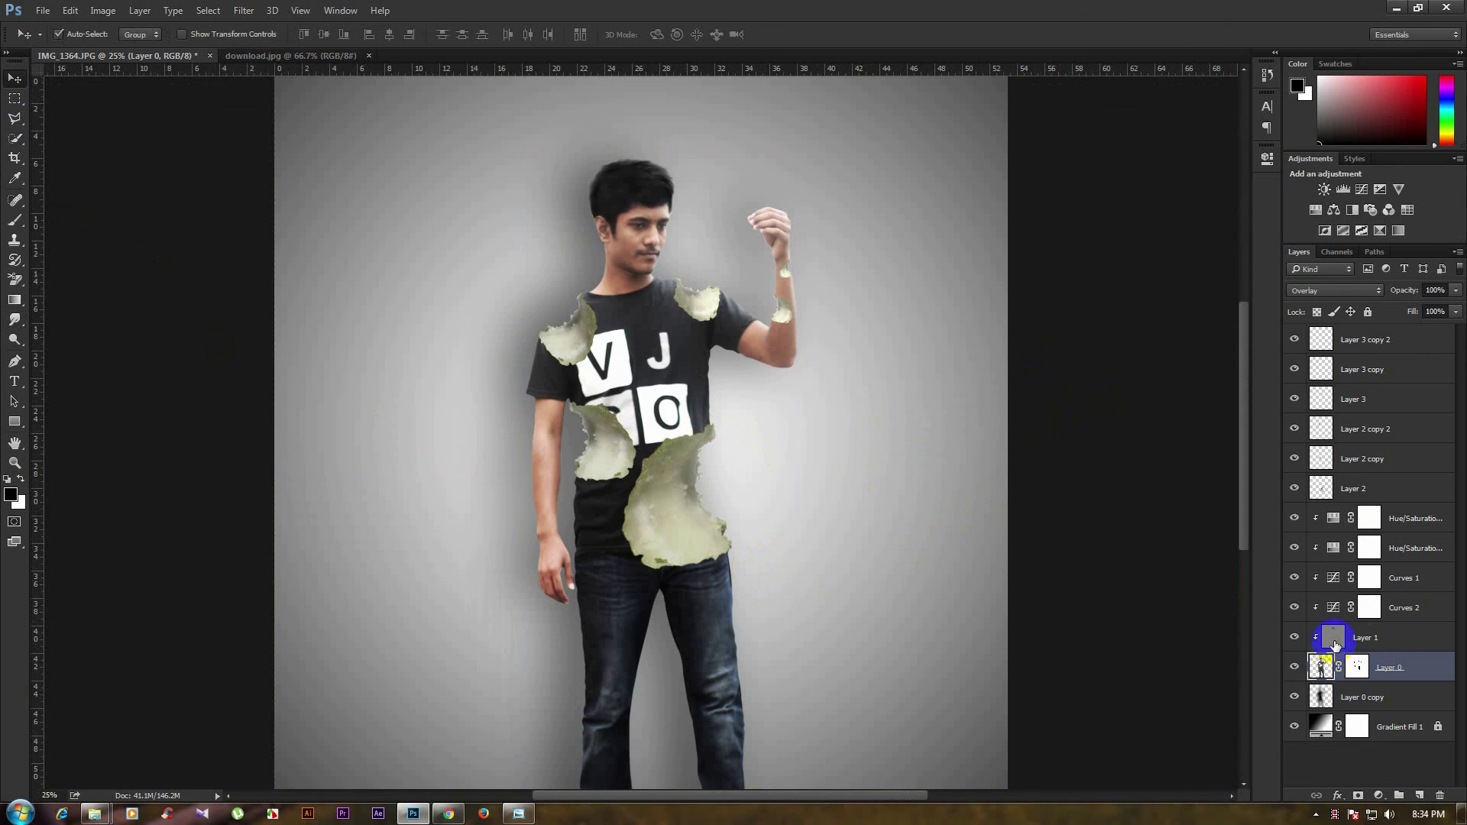
On grey overlay Layer 1, burn darker shading beside the raised arm.
left_click(1335, 644)
left_click_drag(15, 340, 49, 351)
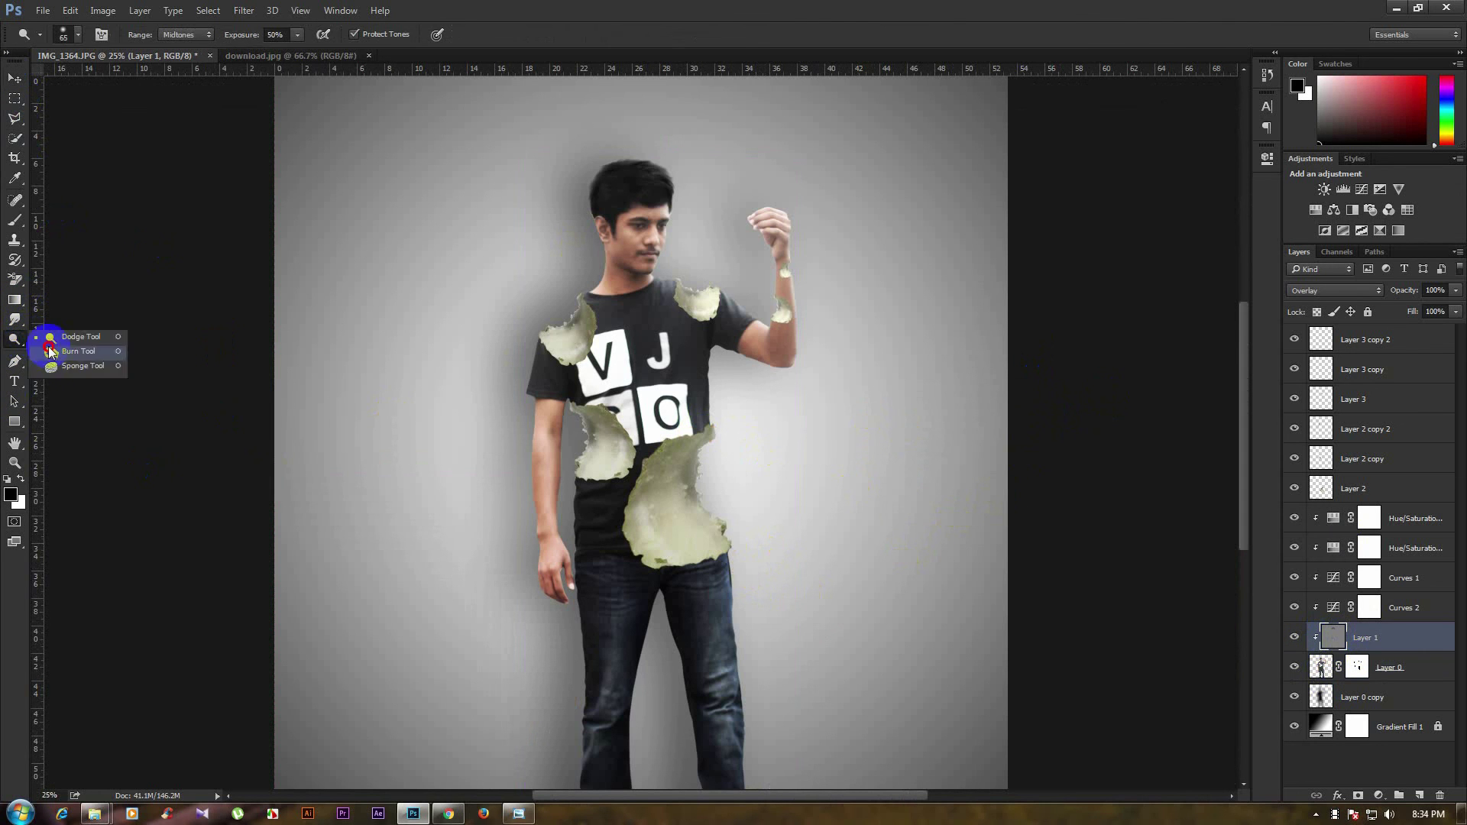
left_click(50, 351)
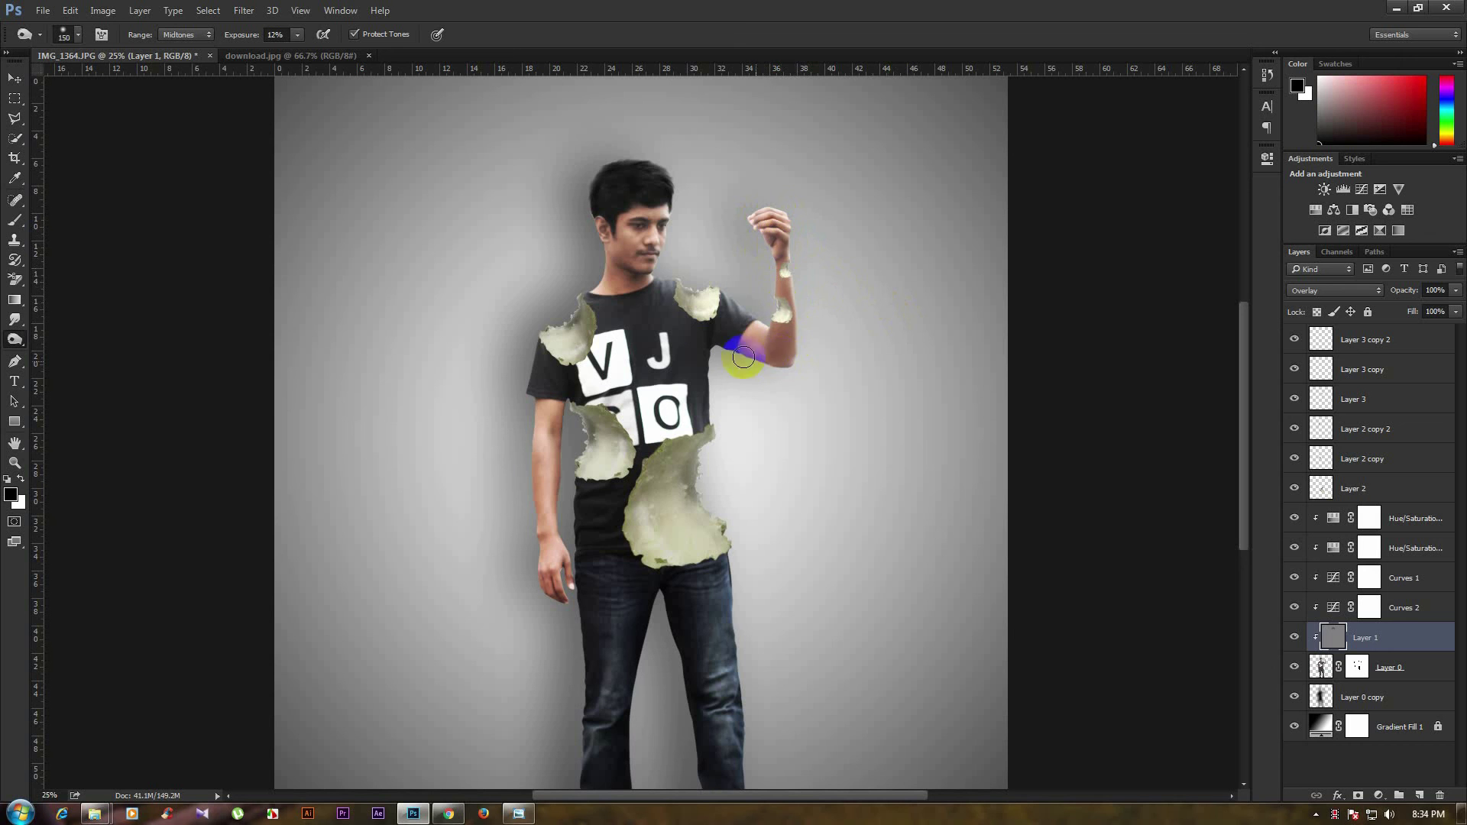
left_click(618, 274)
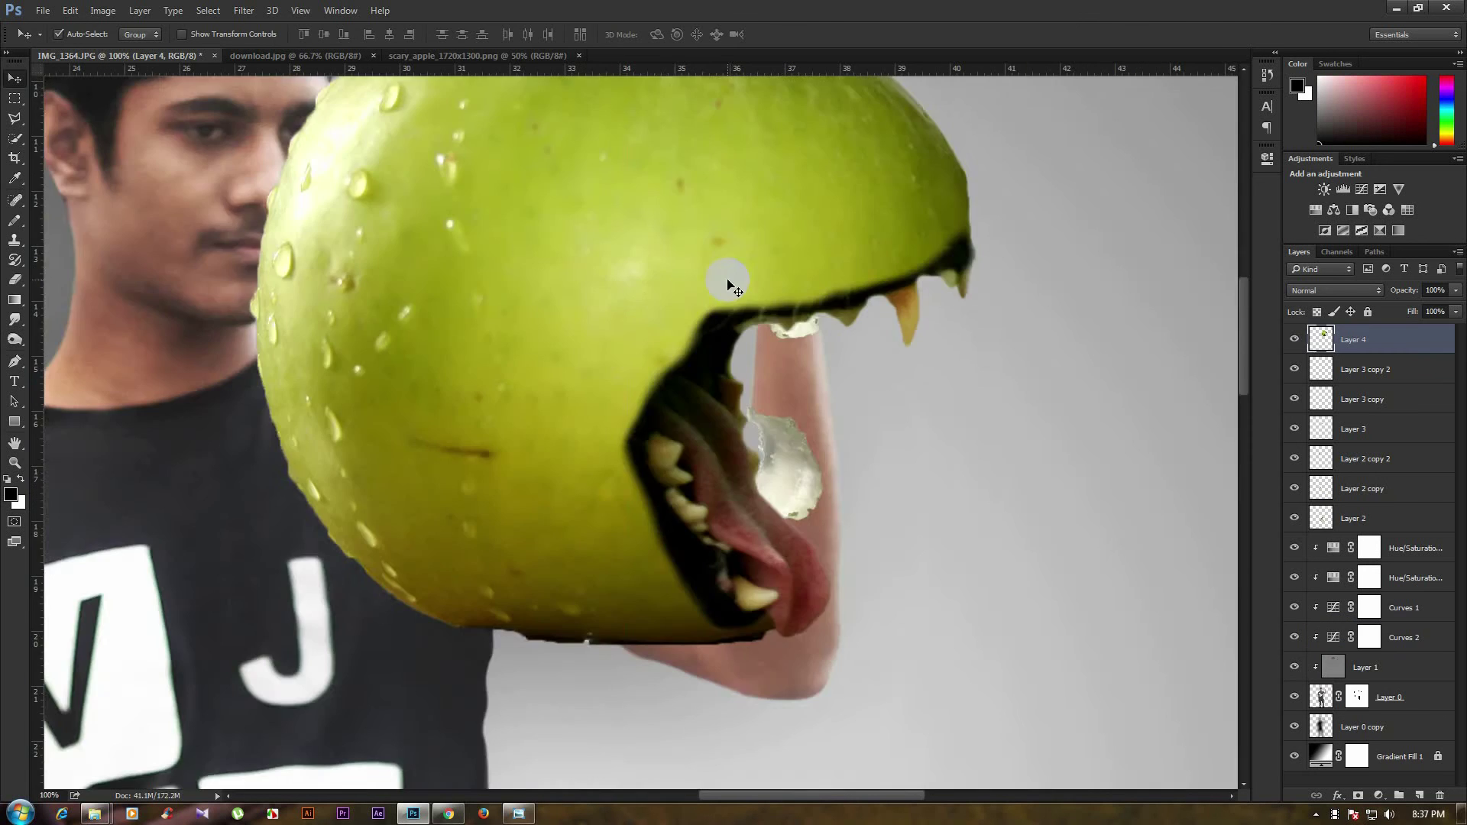
Shrink the apple, flip it horizontally, and rotate it about 23 degrees into the hand.
scroll(730, 285, "down", 1)
scroll(752, 300, "down", 2)
key("ctrl+t")
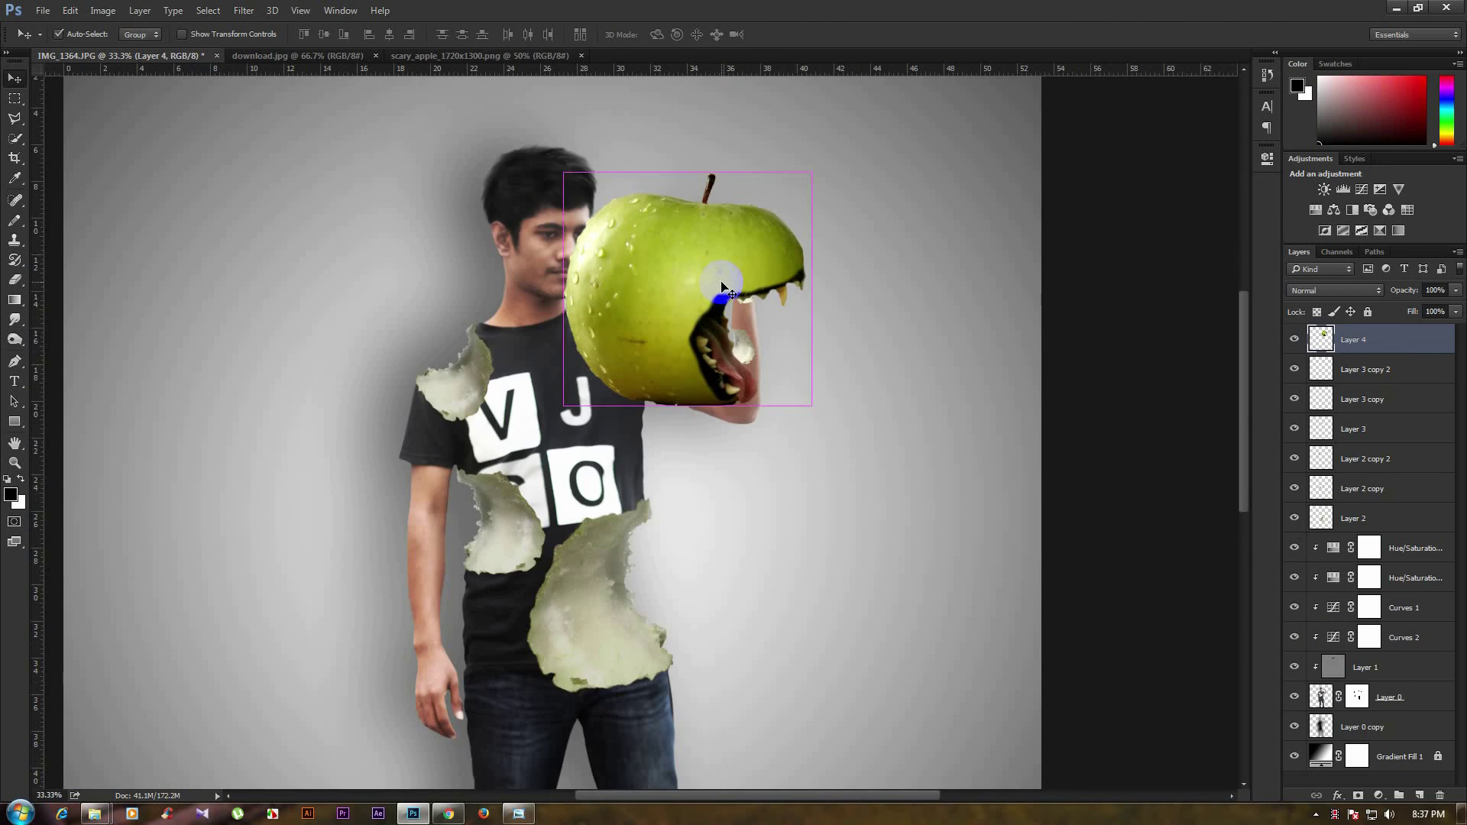
mouse_move(816, 173)
left_mouse_down()
mouse_move(760, 223)
mouse_move(769, 256)
mouse_move(757, 253)
left_mouse_up()
scroll(761, 222, "up", 2)
scroll(769, 260, "up", 1)
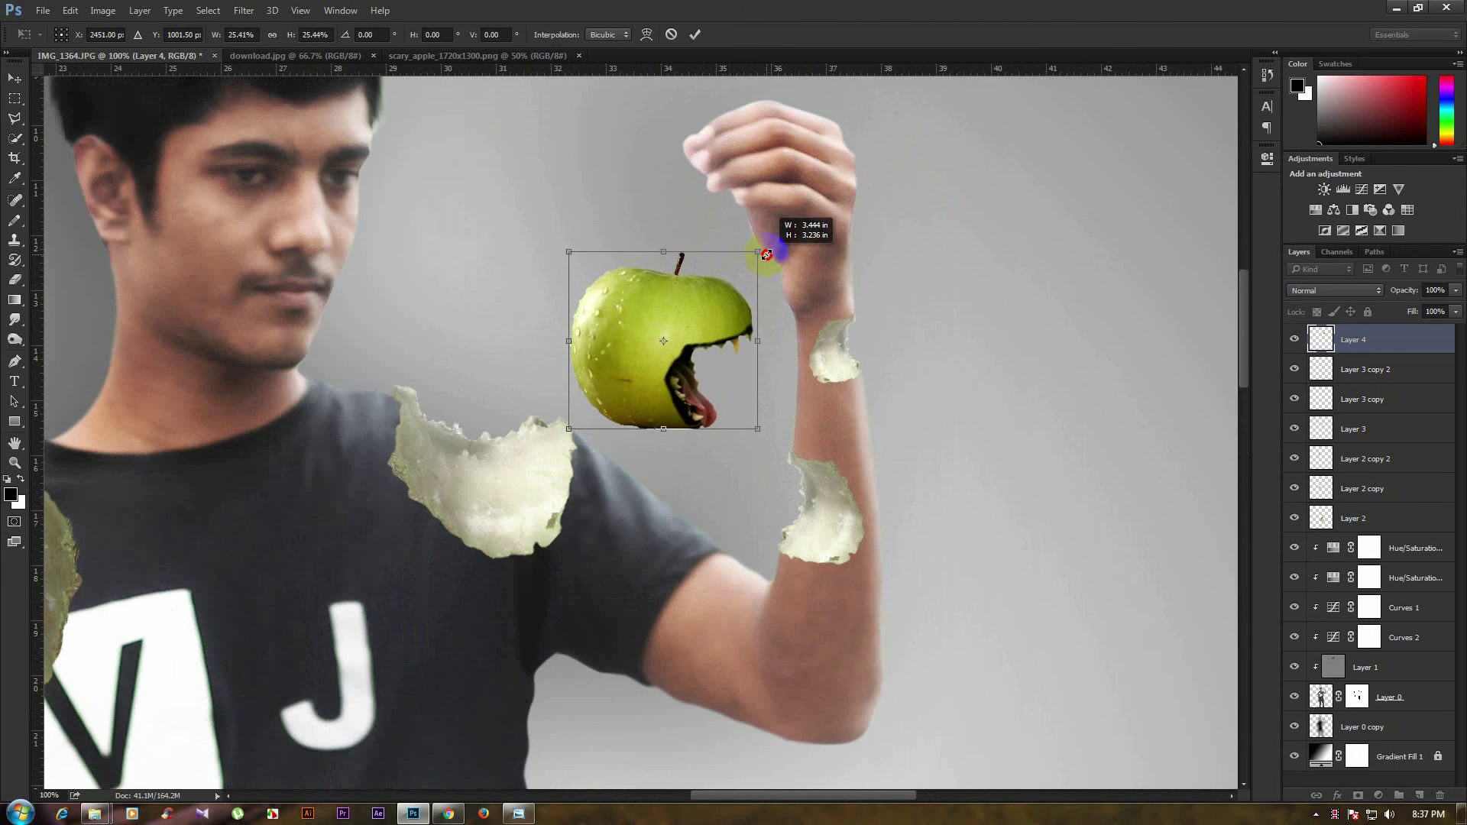
right_click(669, 324)
left_click(733, 527)
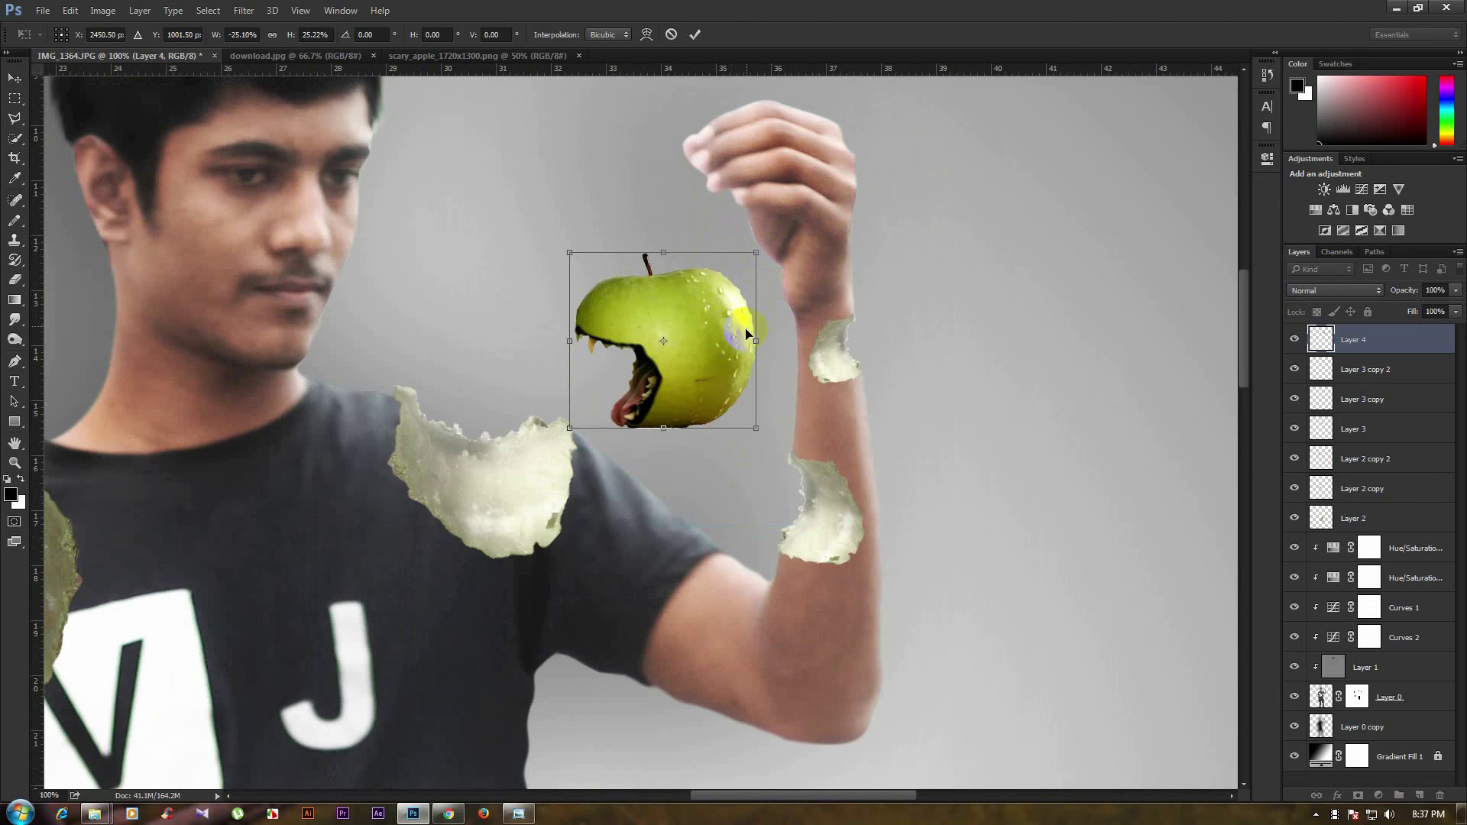
mouse_move(796, 236)
left_mouse_down()
mouse_move(764, 319)
mouse_move(722, 211)
left_mouse_up()
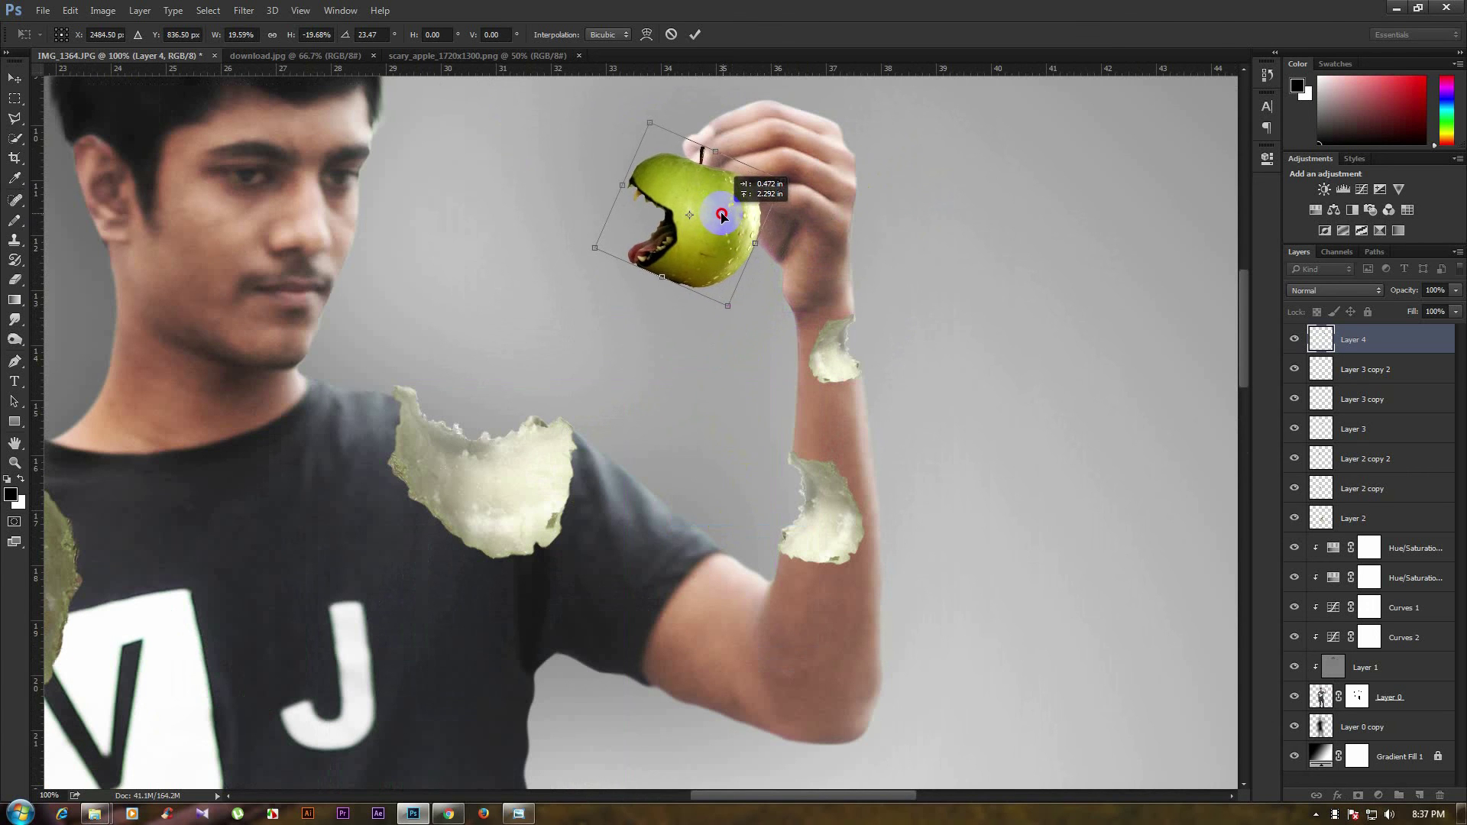
key("Return")
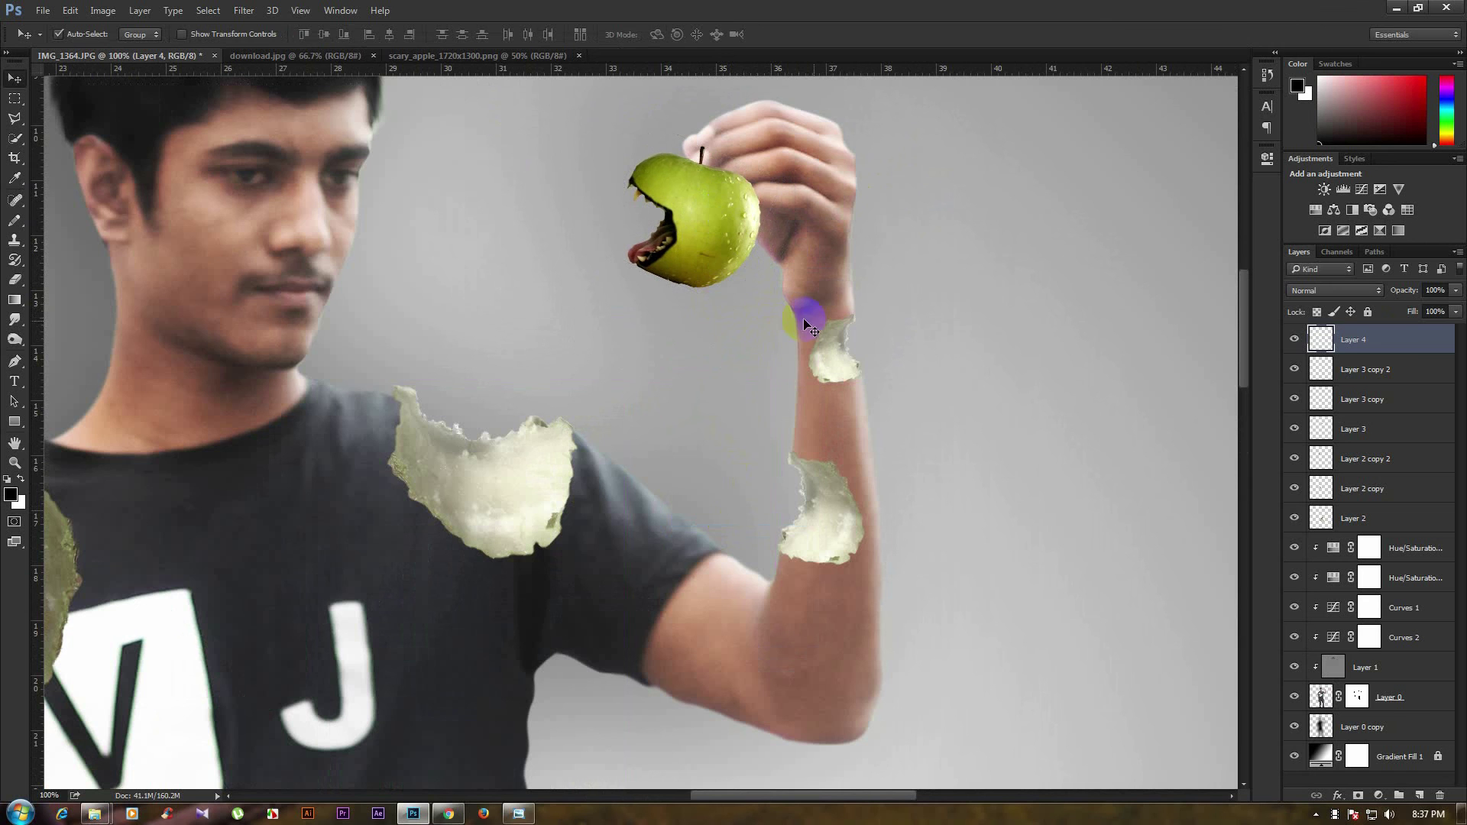
Move apple Layer 4 below Layer 0 and tilt it about 11 degrees back.
left_click_drag(1380, 345, 1395, 726)
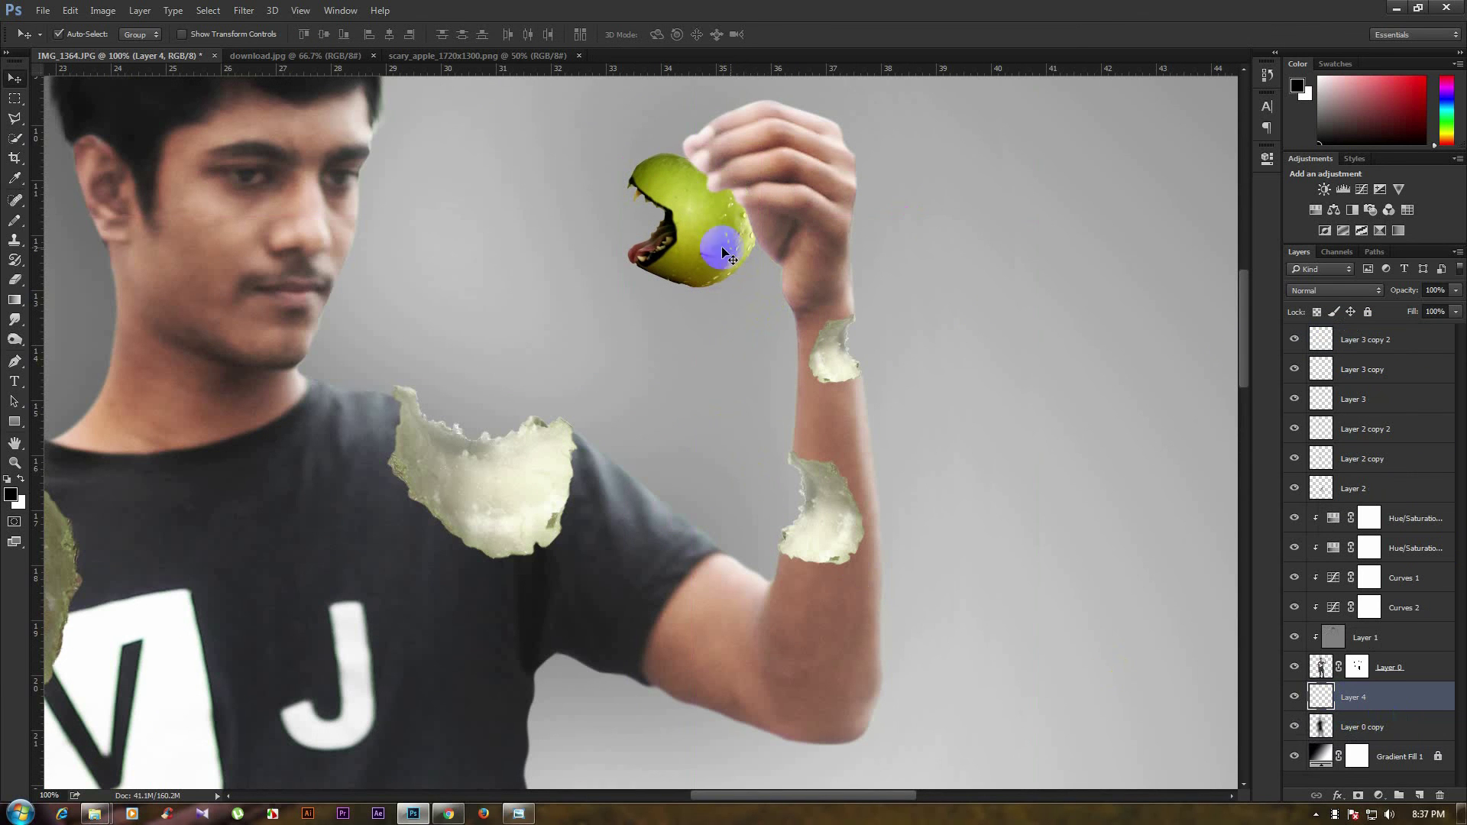
key("ctrl+t")
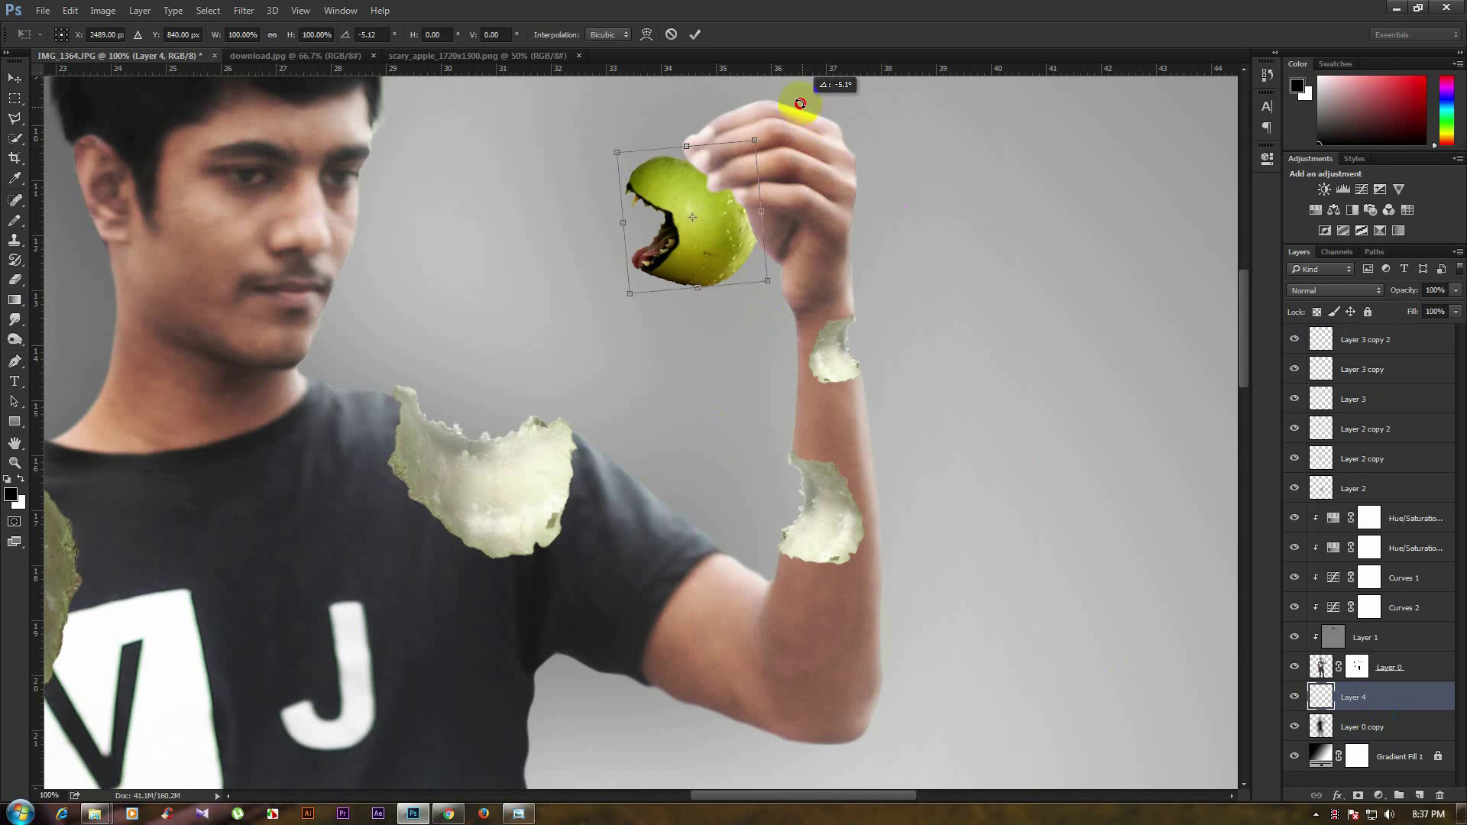
left_click_drag(805, 143, 787, 92)
mouse_move(691, 217)
left_mouse_down()
mouse_move(693, 234)
mouse_move(753, 245)
left_mouse_up()
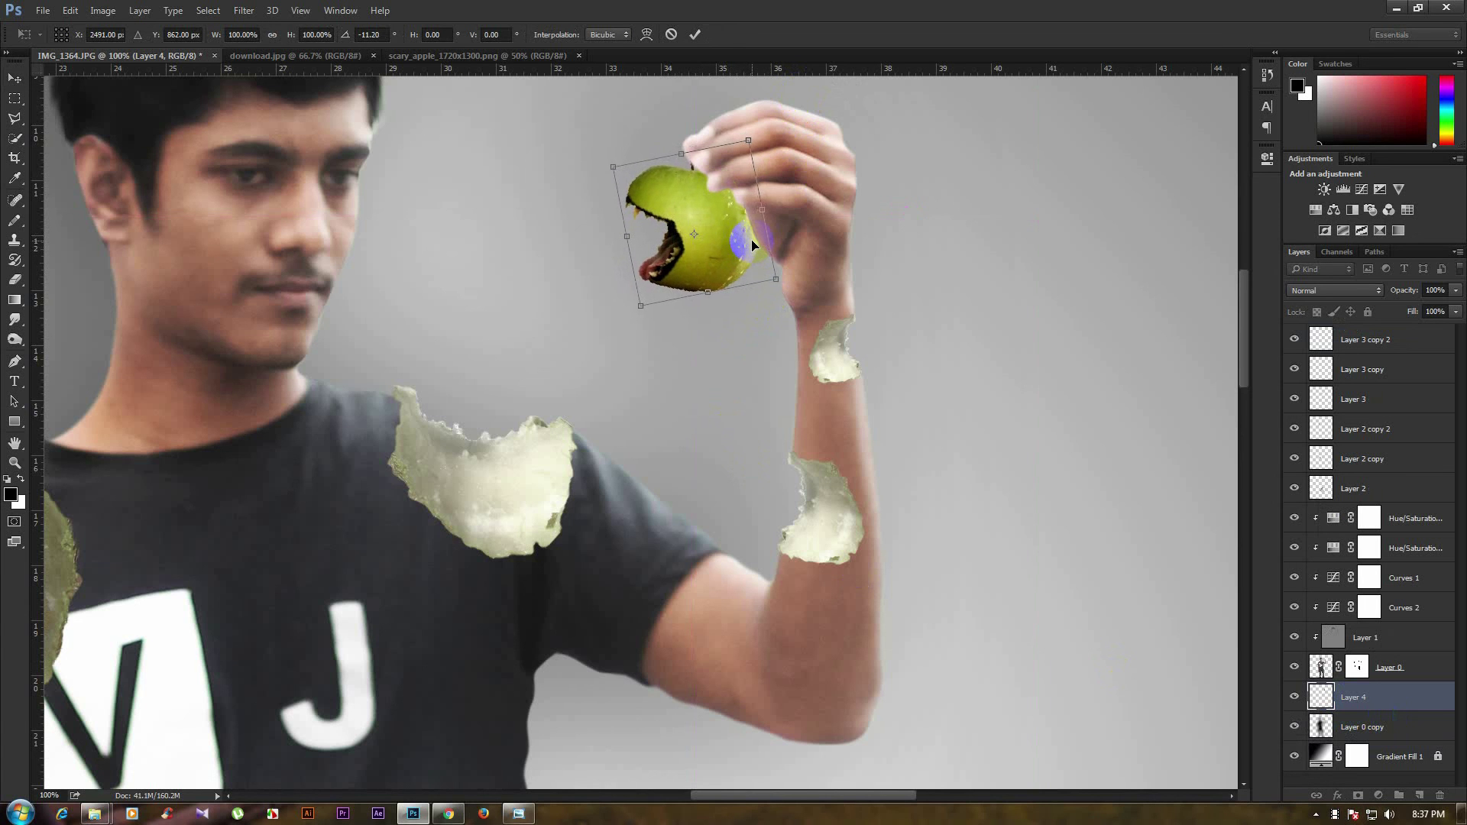
key("Return")
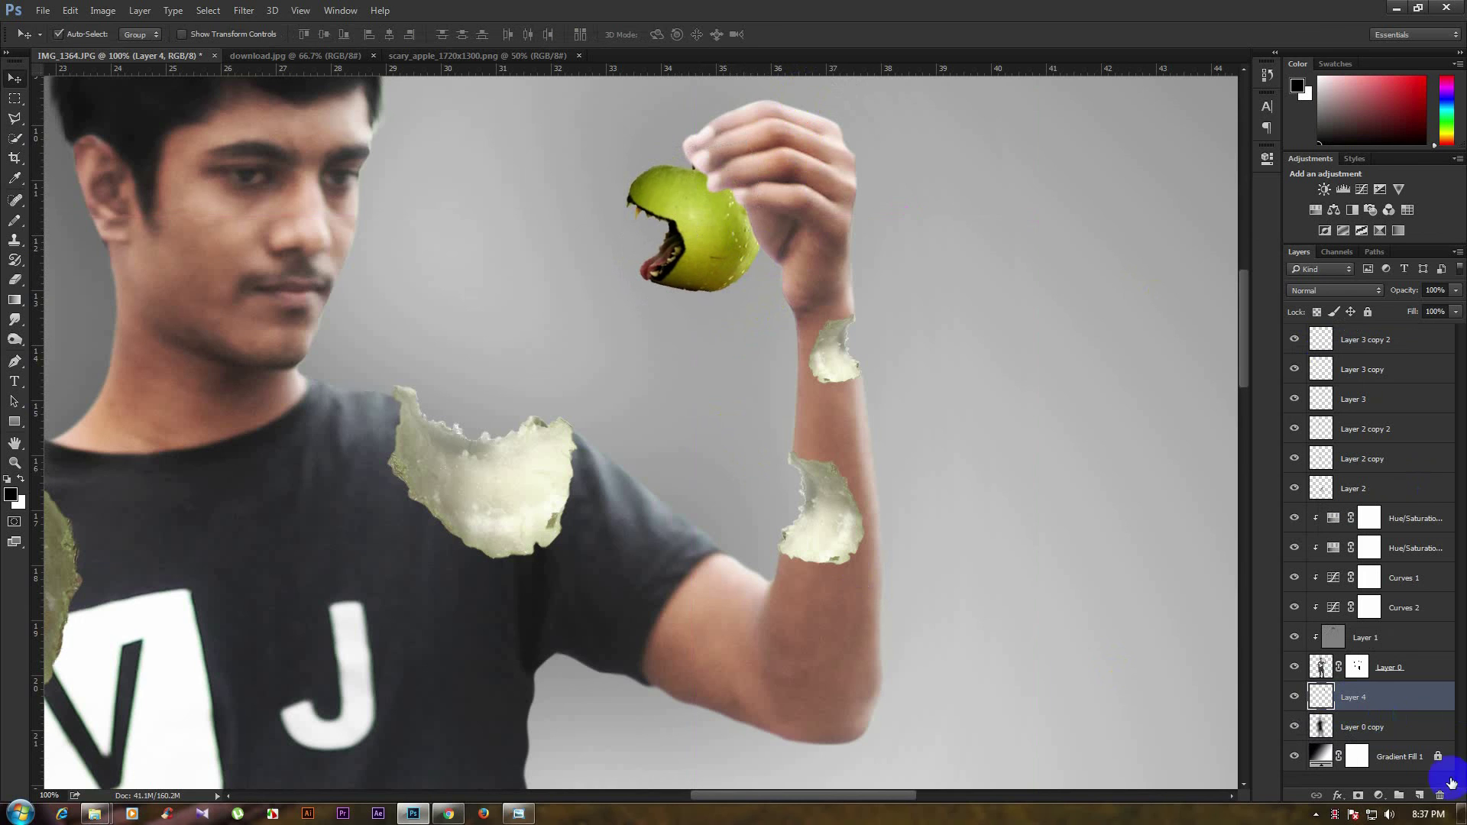
Erase over the apple's upper edge at full strength where it meets the fingers.
left_click(1321, 697, "ctrl")
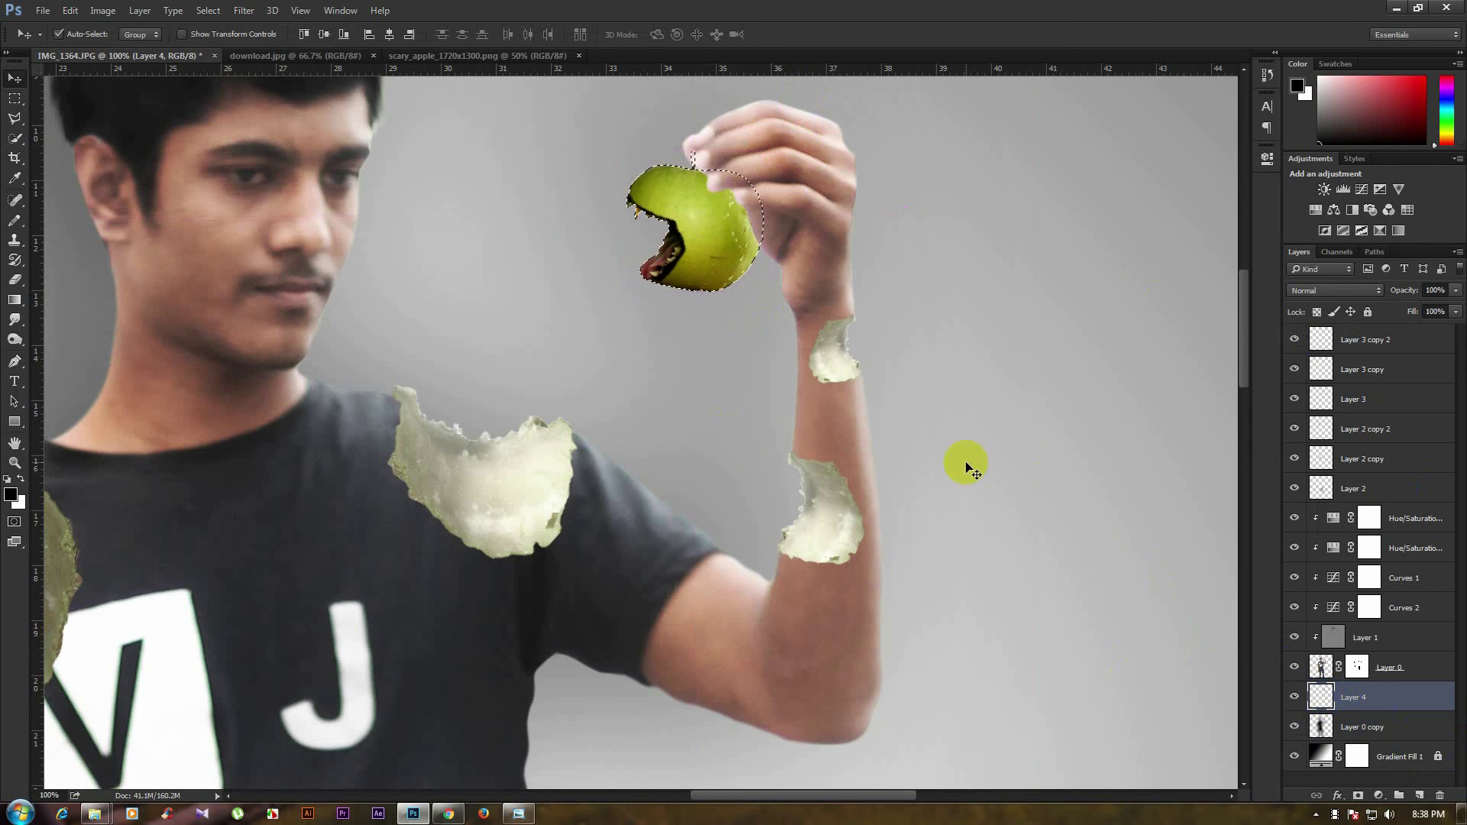
left_click(15, 279)
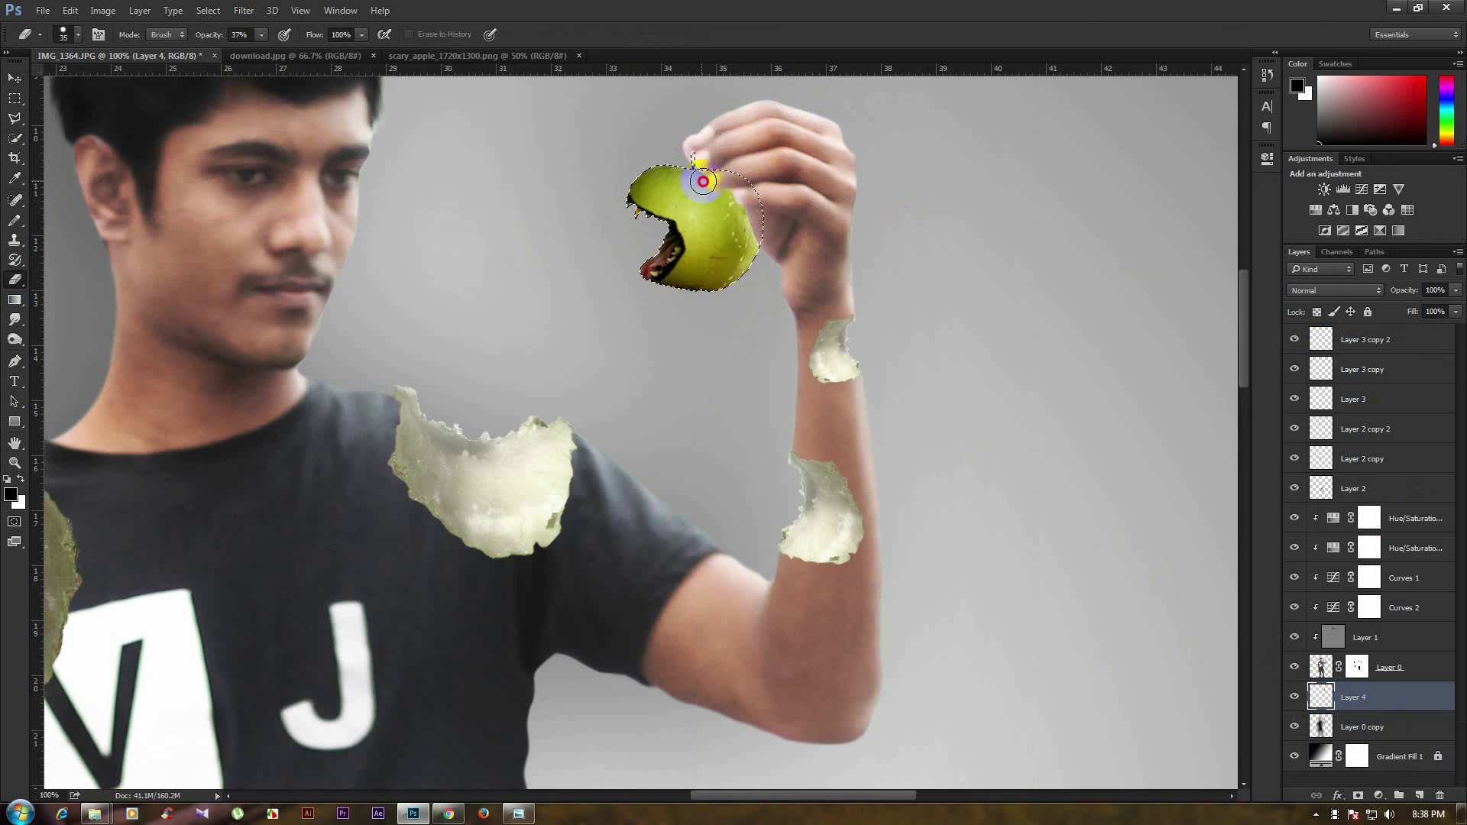
left_click_drag(702, 181, 759, 232)
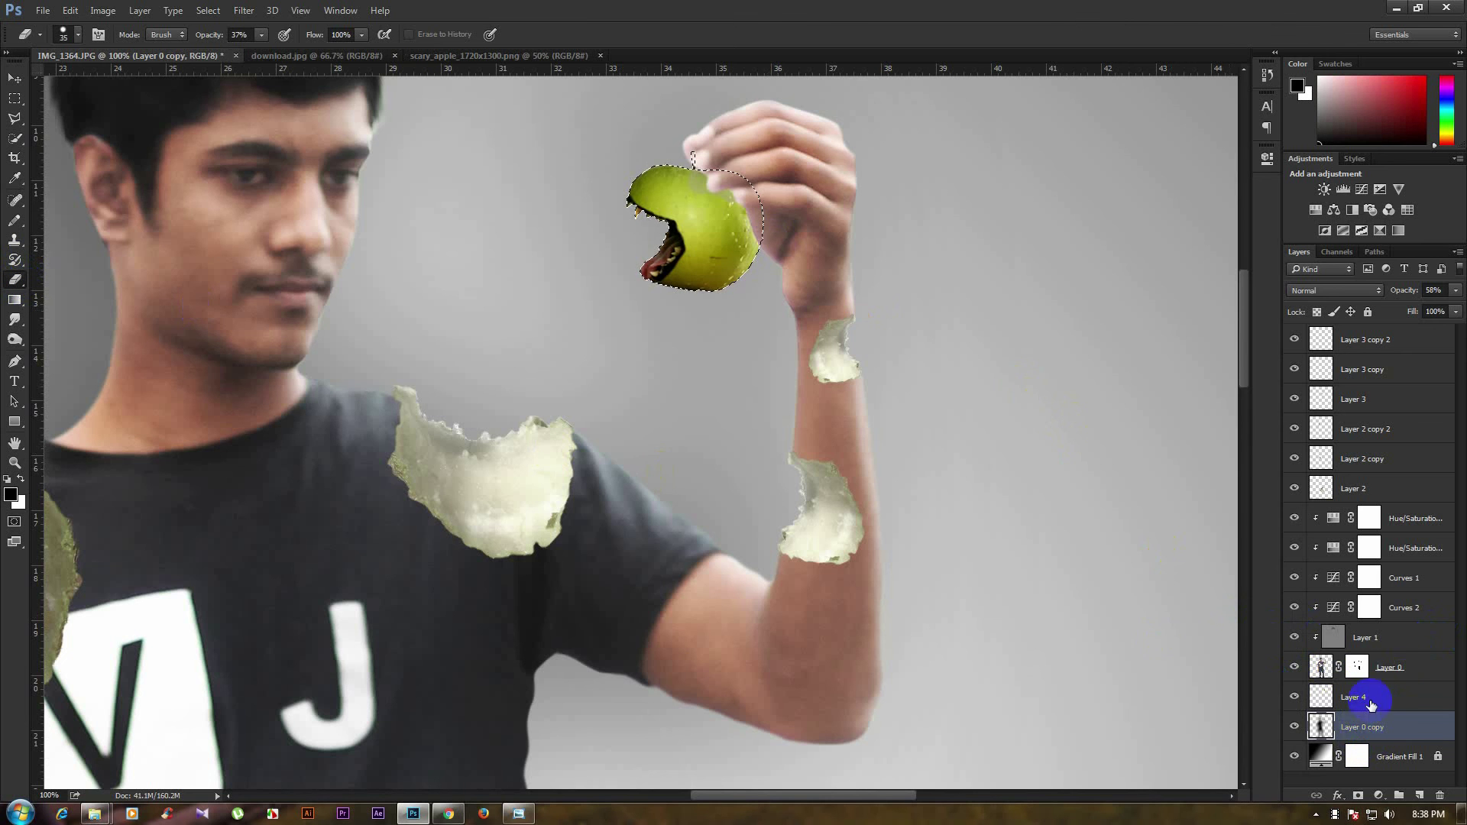
left_click(1392, 669)
left_click(704, 161)
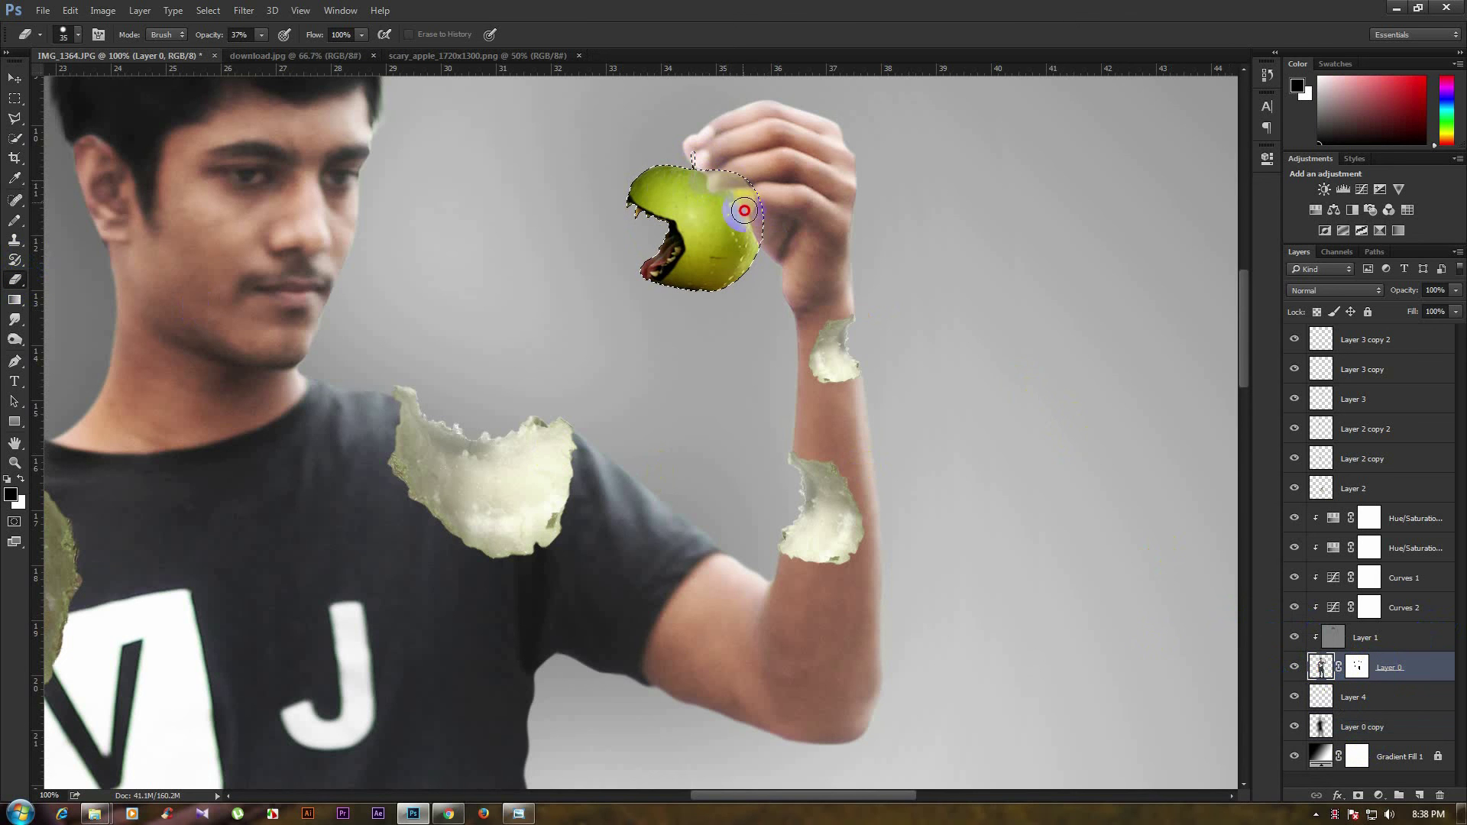
left_click_drag(262, 34, 302, 49)
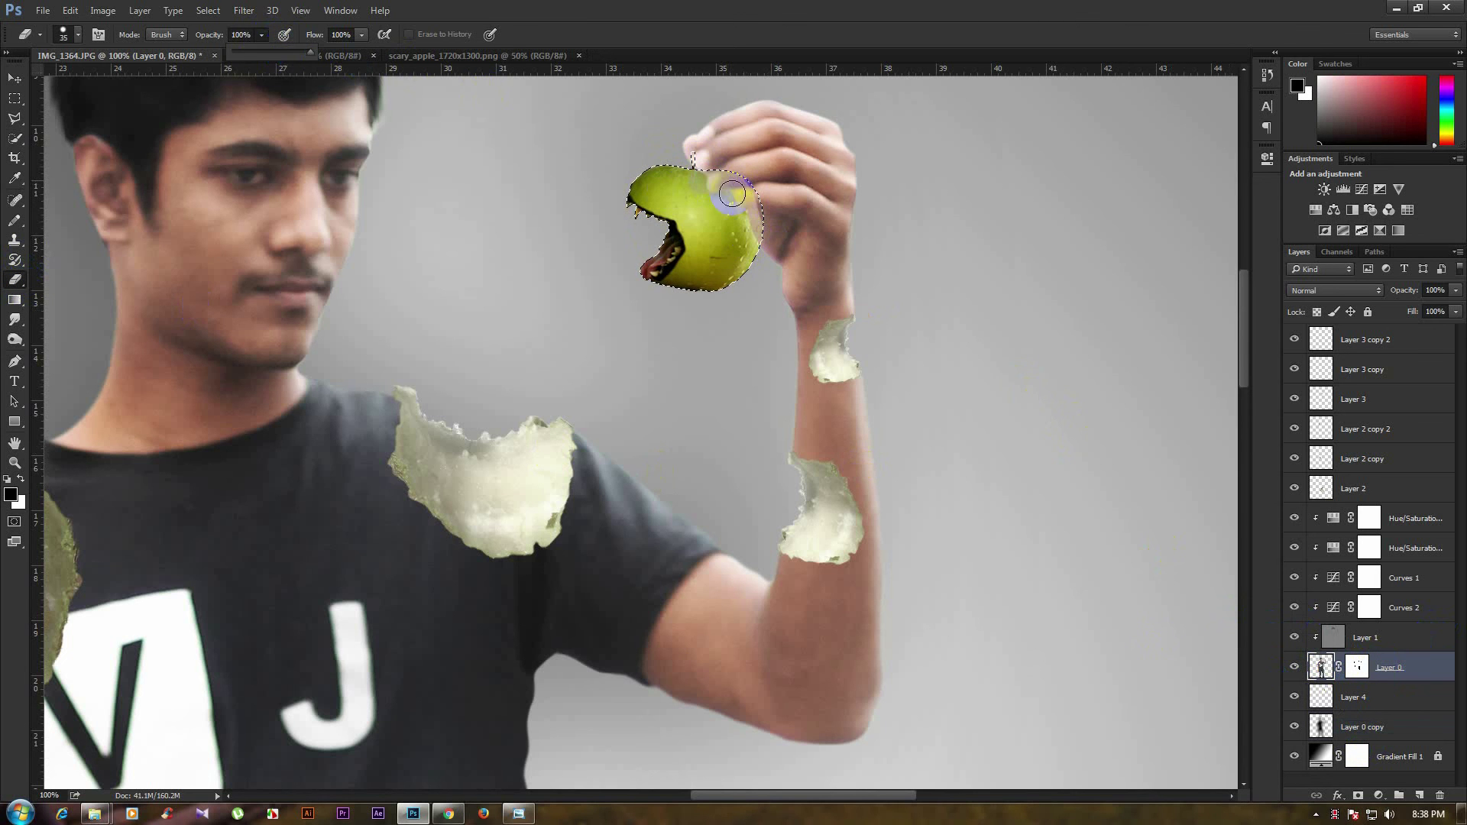
left_click_drag(732, 219, 729, 194)
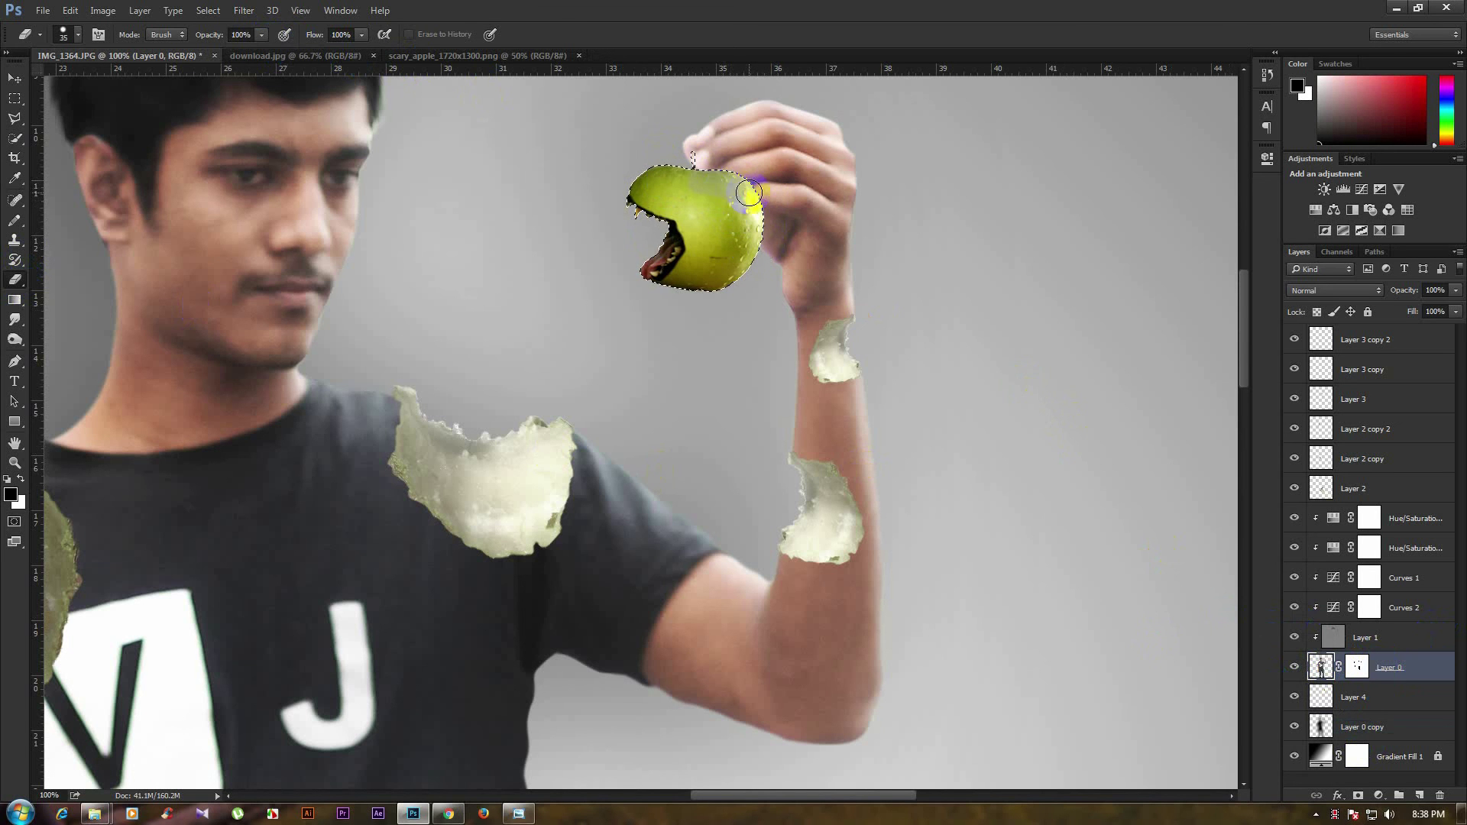
left_click(1329, 699)
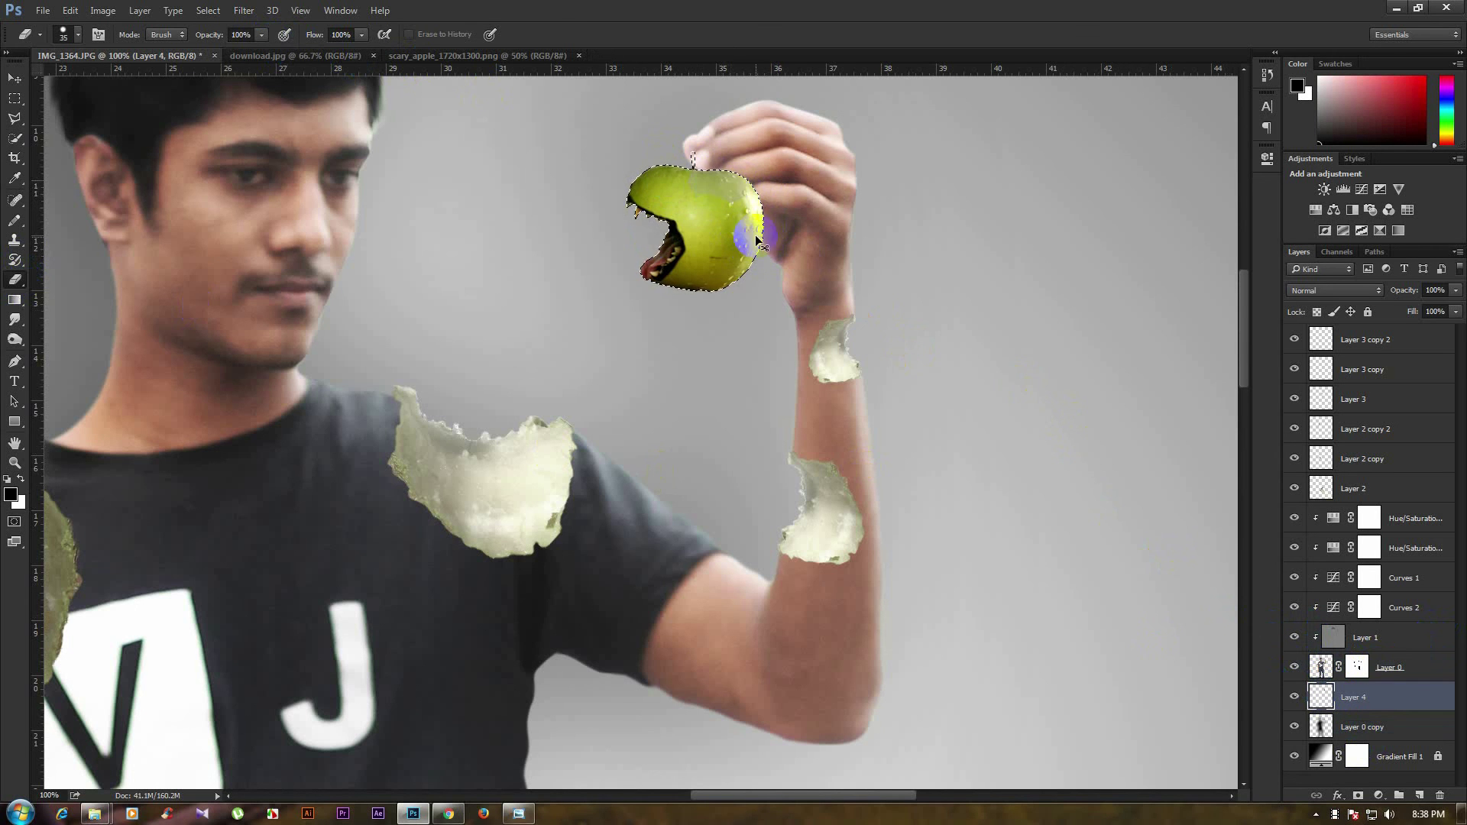
left_click(710, 231, "ctrl")
key("ctrl+d")
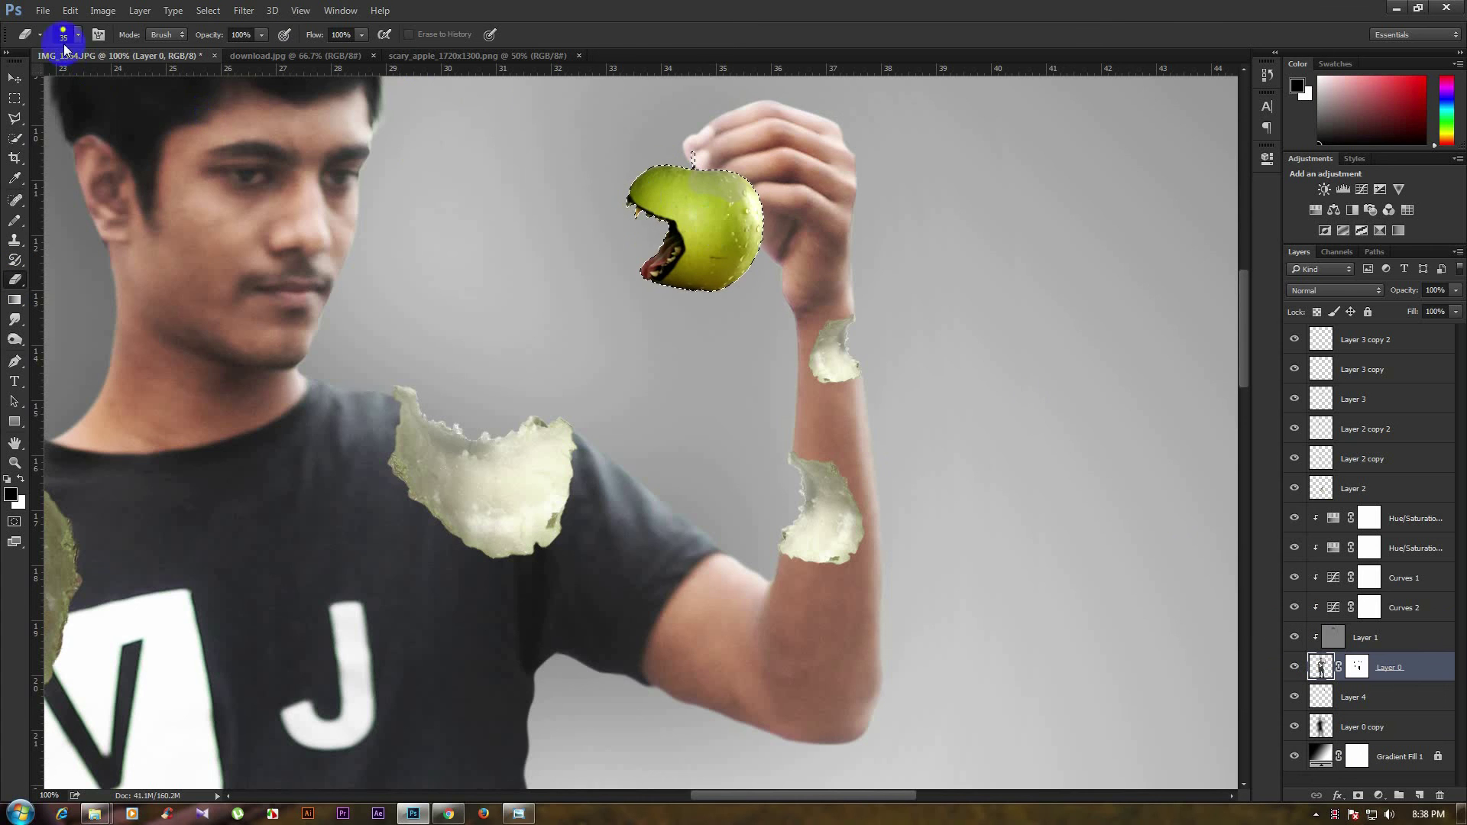
left_click(14, 78)
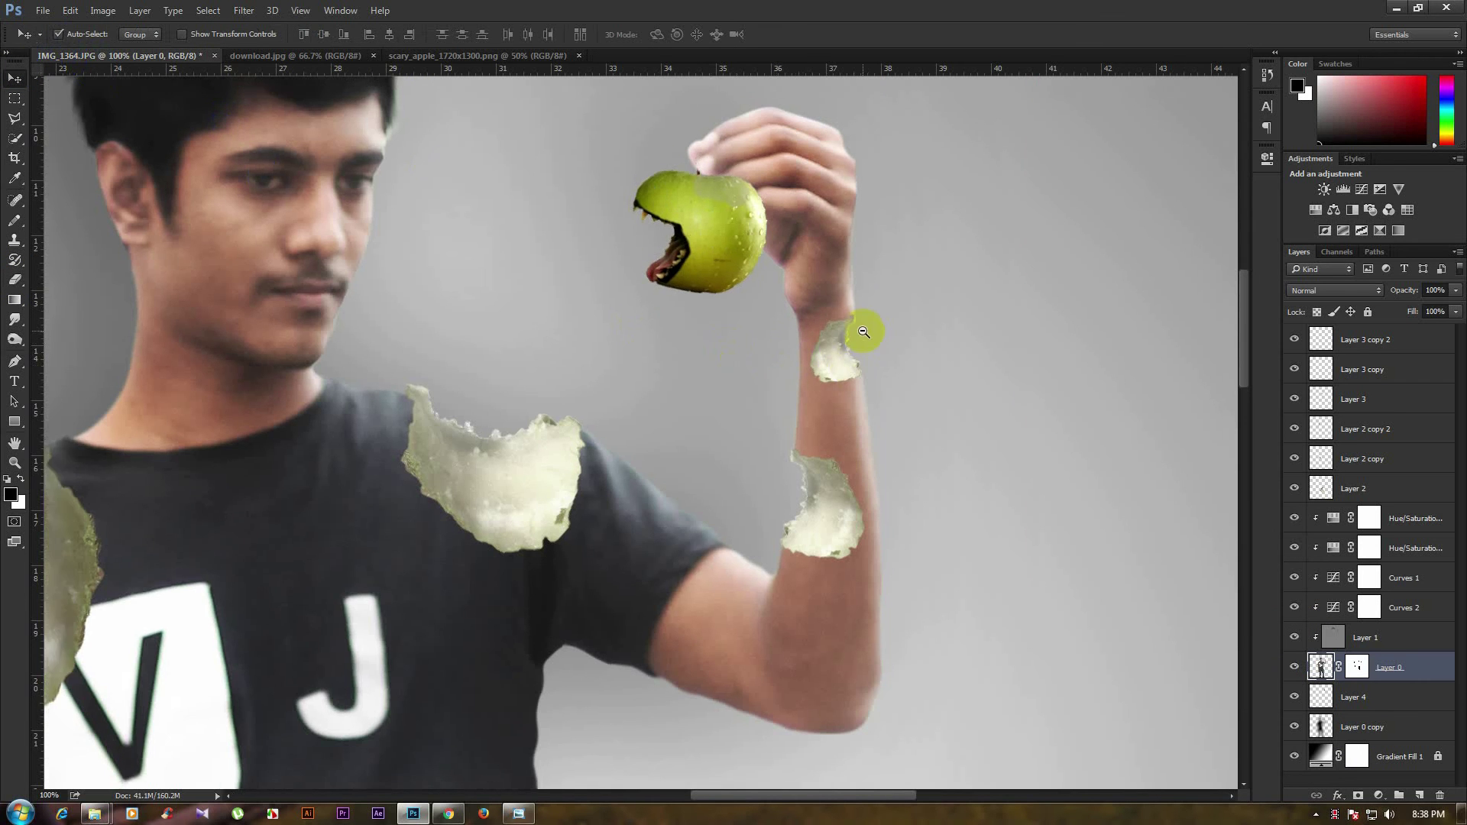
Reposition the apple, then open Liquify on Layer 0.
left_click_drag(822, 373, 788, 283)
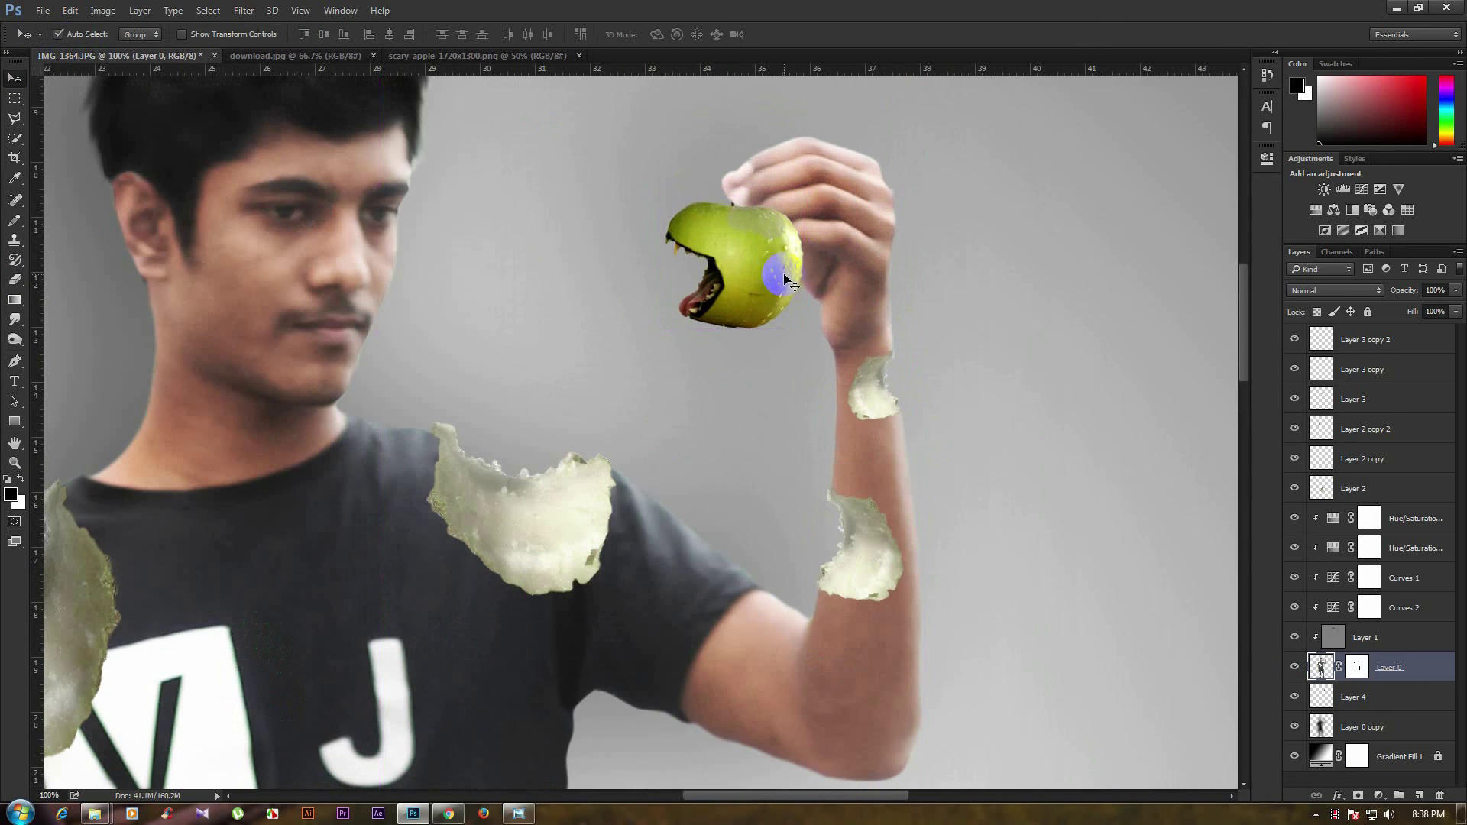
left_click(787, 280)
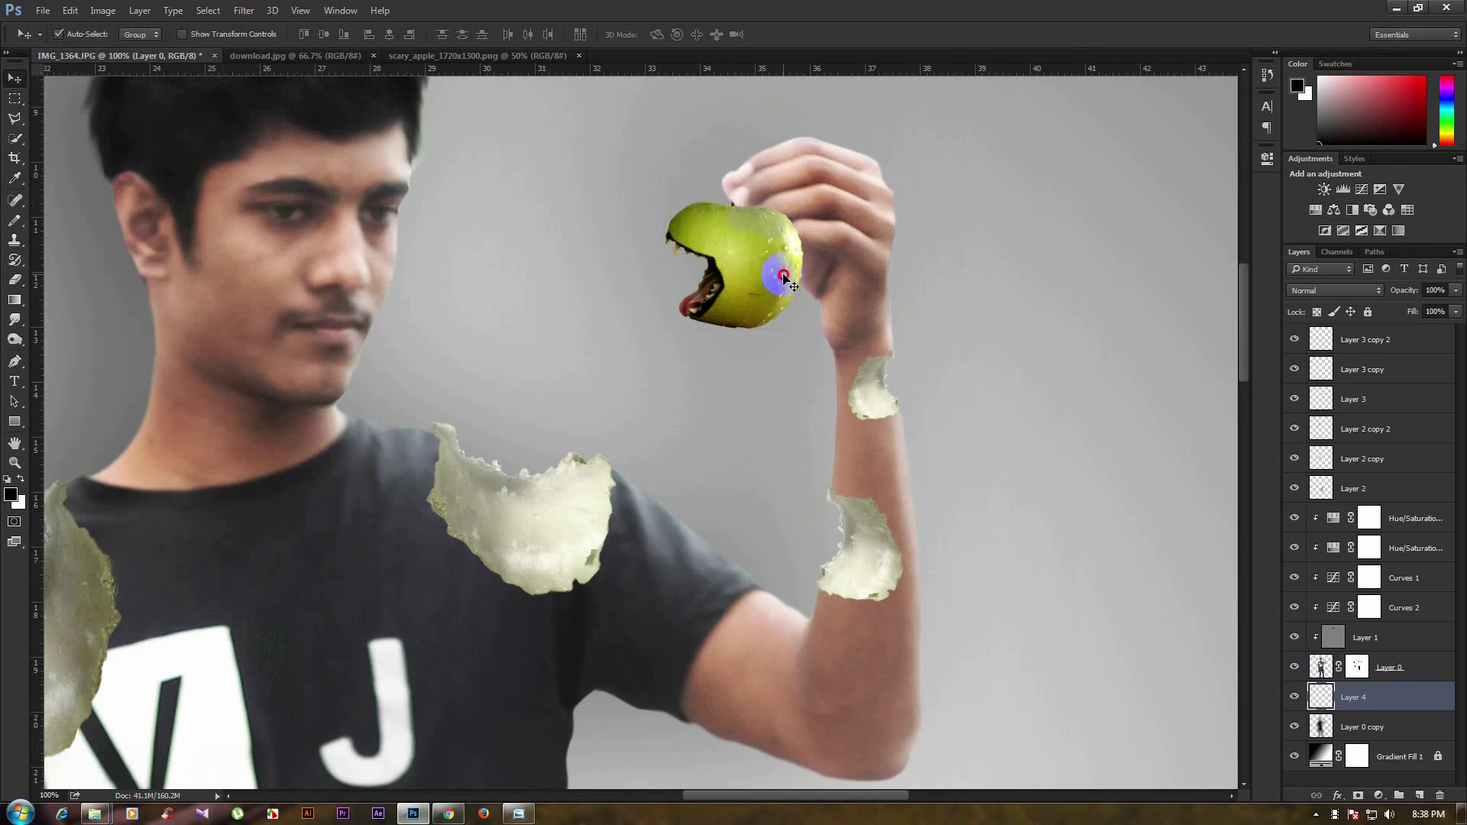
left_click(1384, 667)
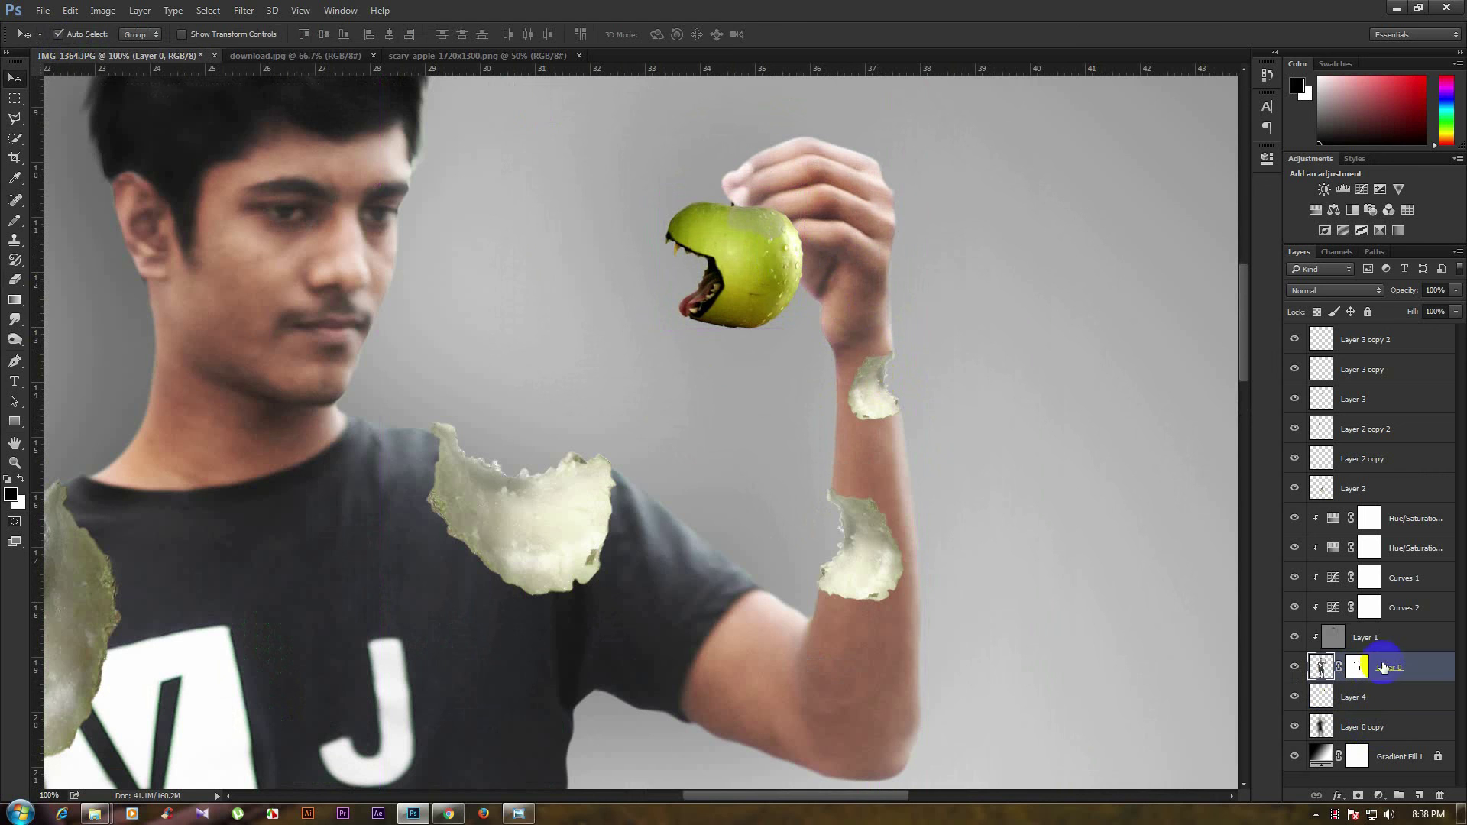
left_click(244, 10)
left_click(275, 136)
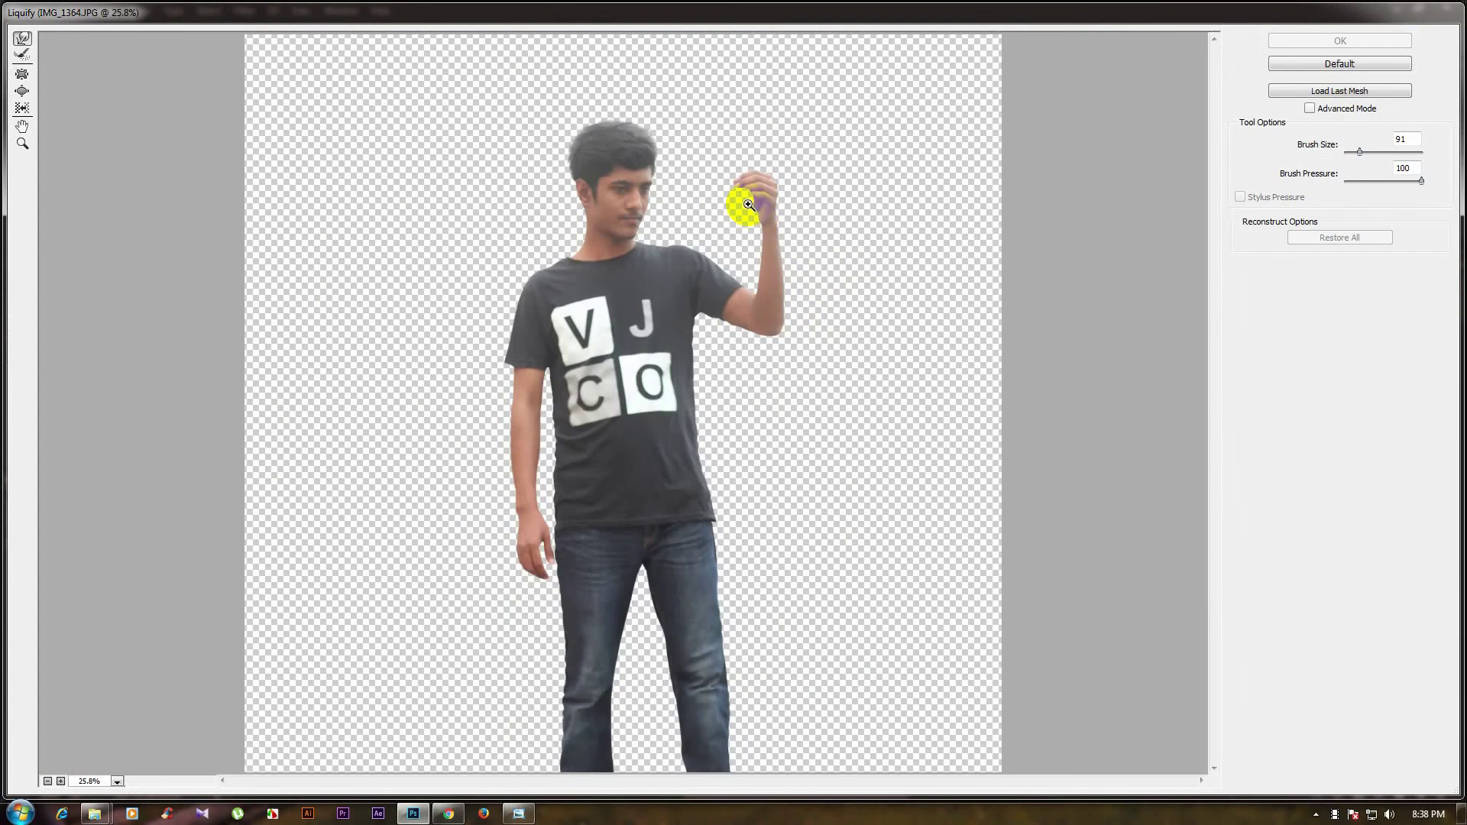
In Liquify, push the inner wrist edge inward with a size-50 brush and apply.
left_click(748, 204)
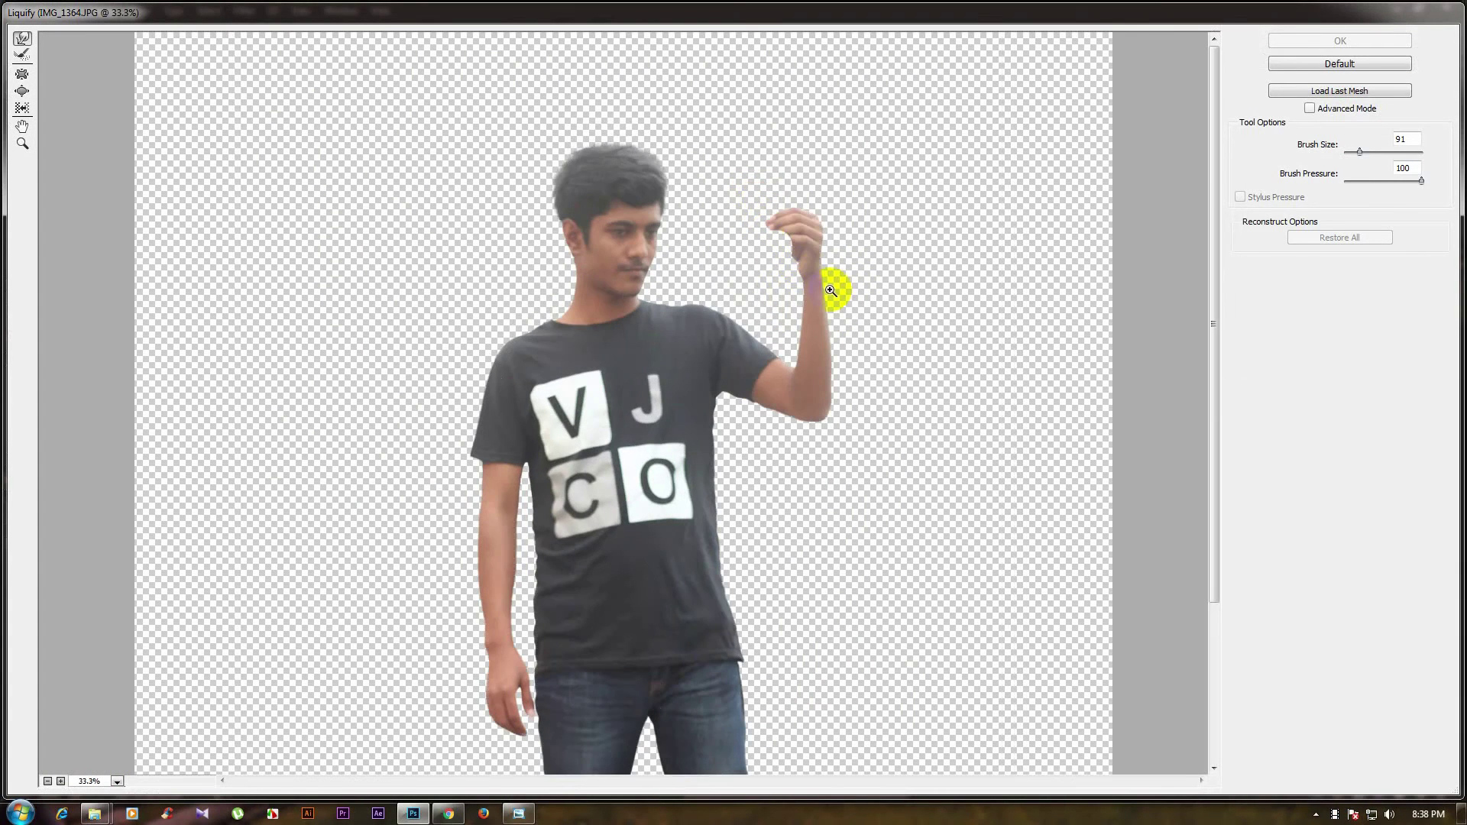
left_click(798, 268)
left_click(757, 321)
left_click(615, 480)
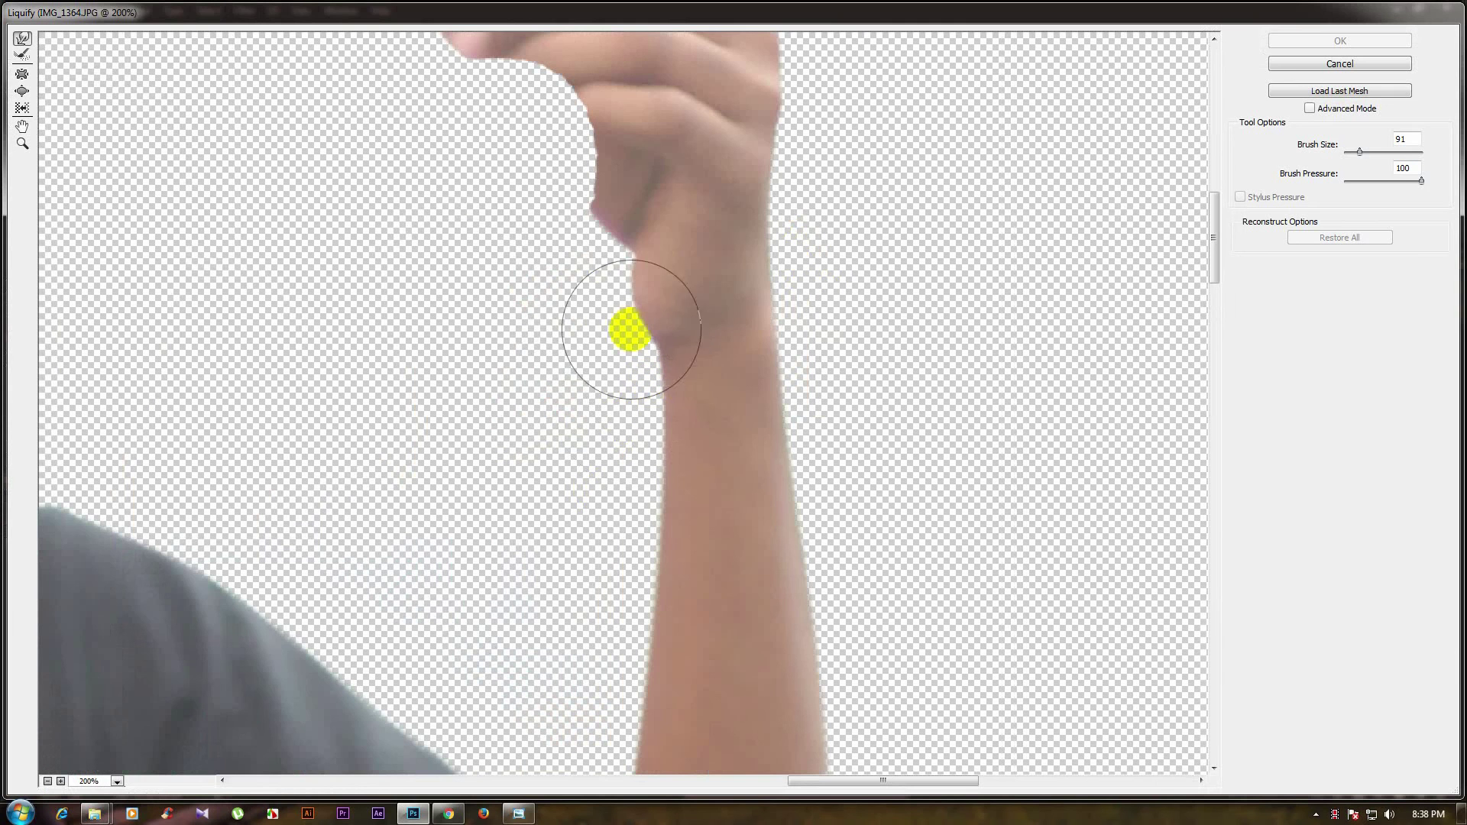
key("bracketleft")
key("bracketleft")
key("bracketleft")
key("bracketleft")
key("bracketleft")
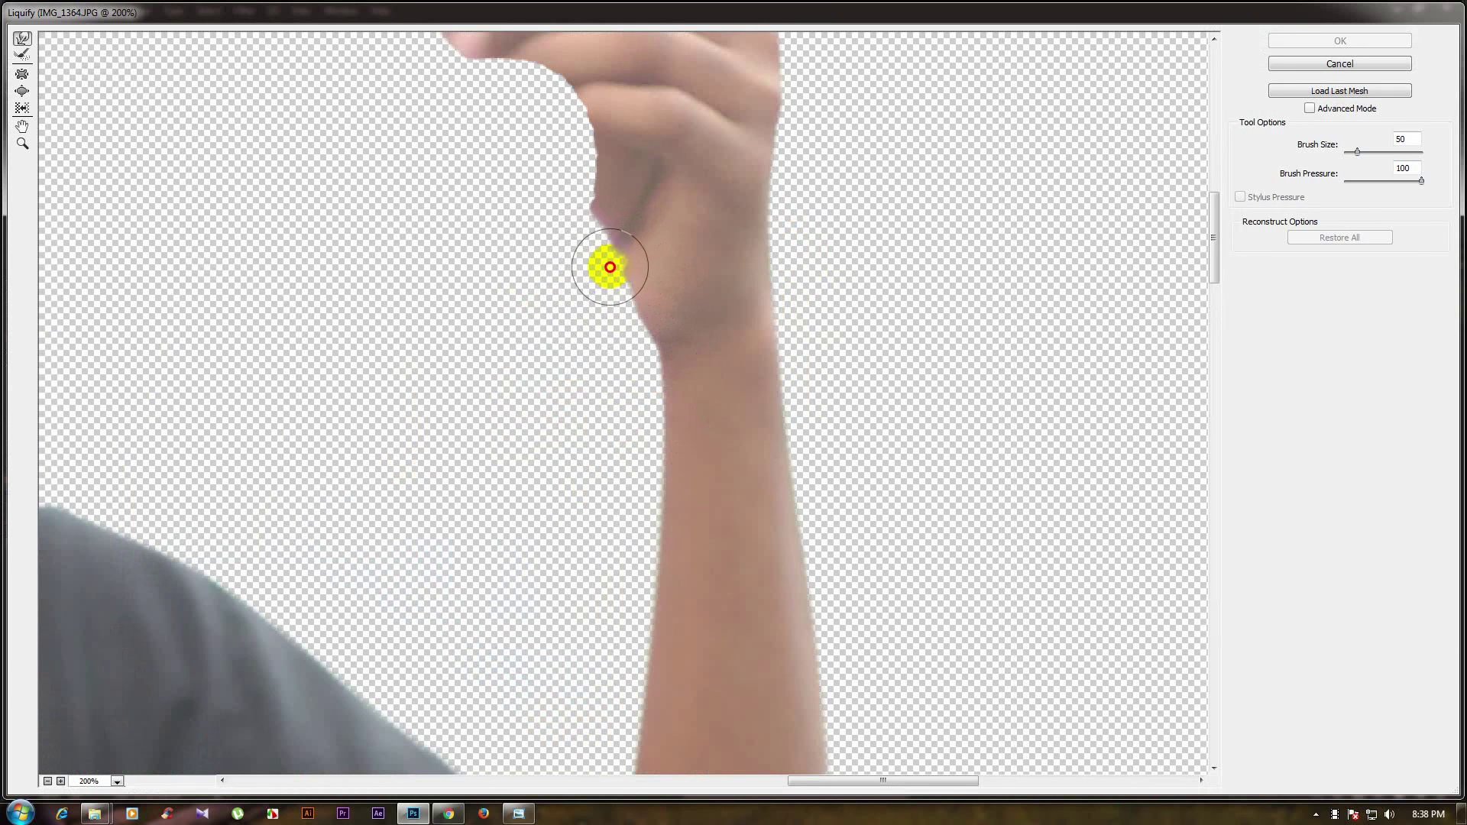
left_click_drag(627, 259, 606, 282)
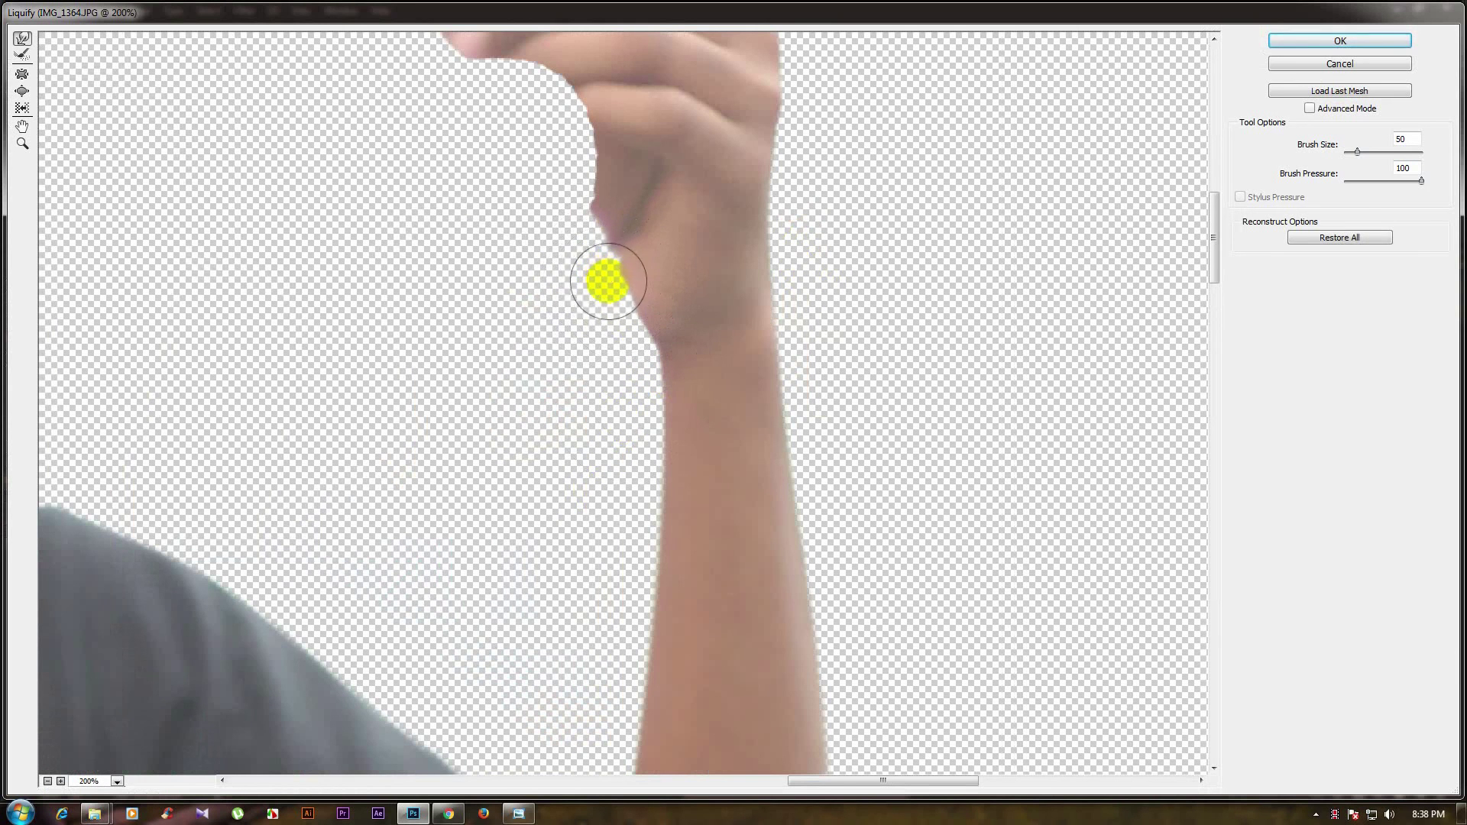
left_click(1334, 65)
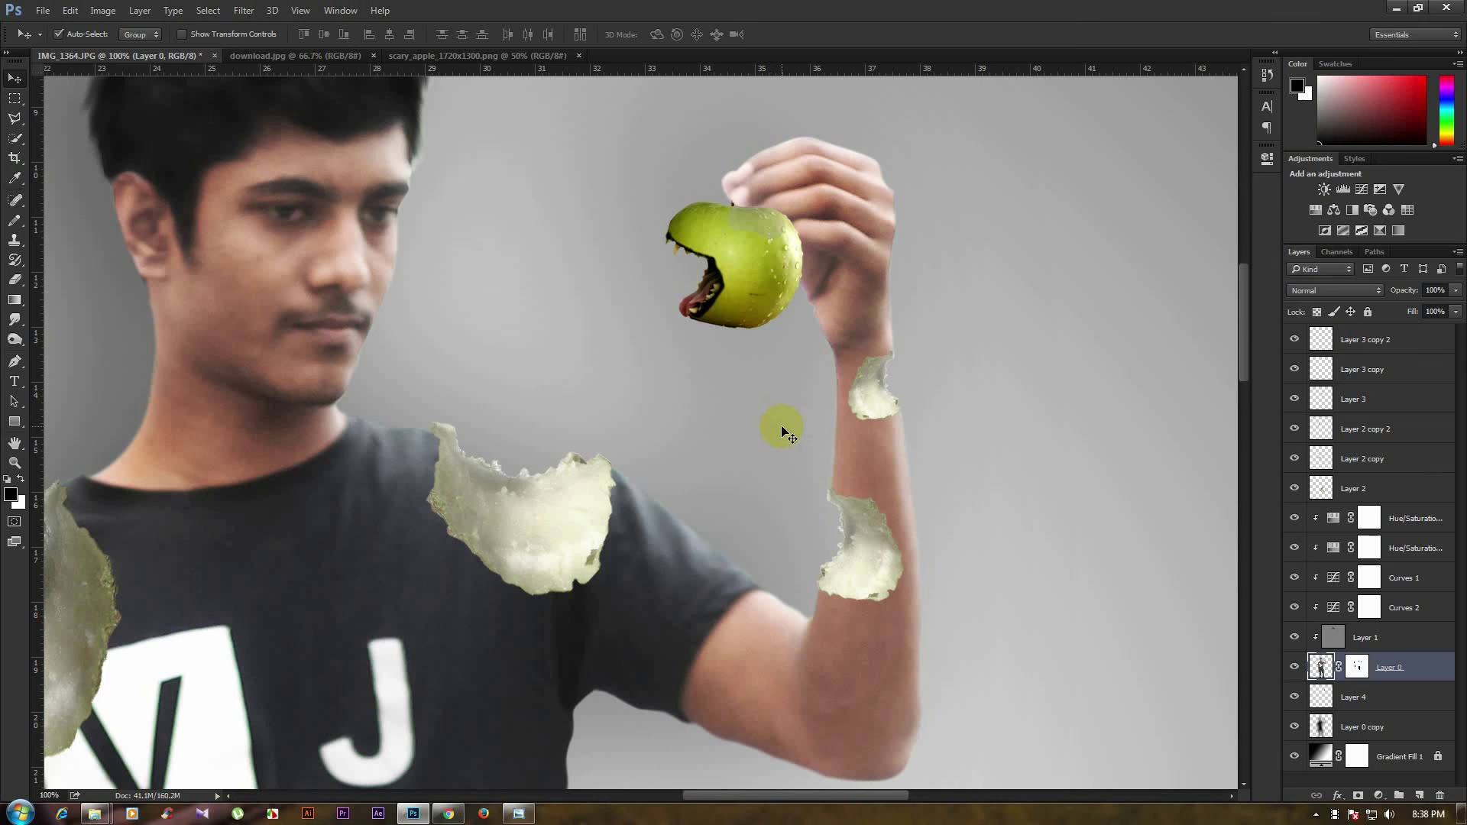
Nudge the apple right and set Layer 0 to 55% opacity, targeting its mask.
left_click_drag(762, 291, 816, 302)
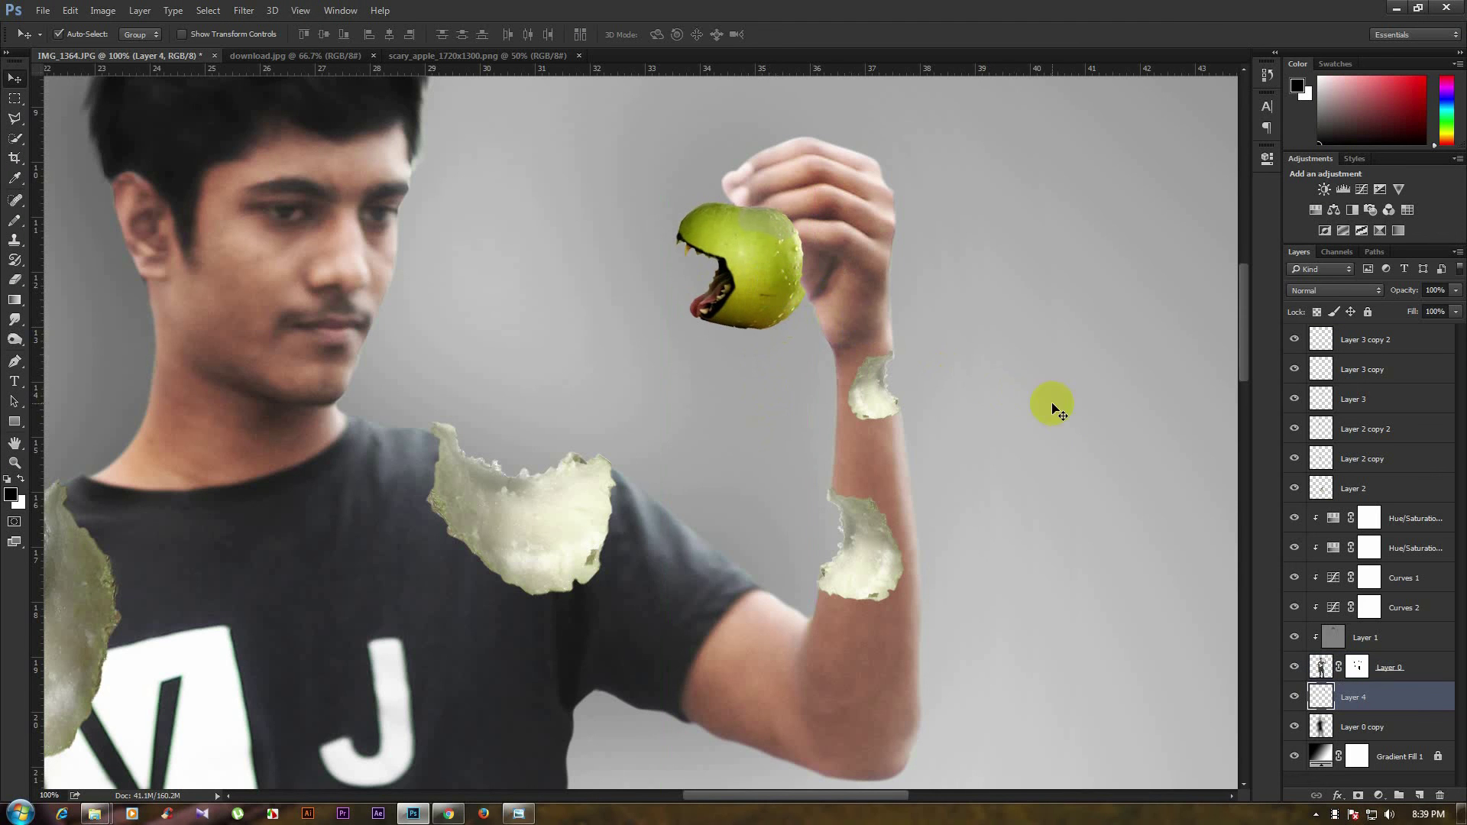
left_click(1391, 667)
left_click(1455, 290)
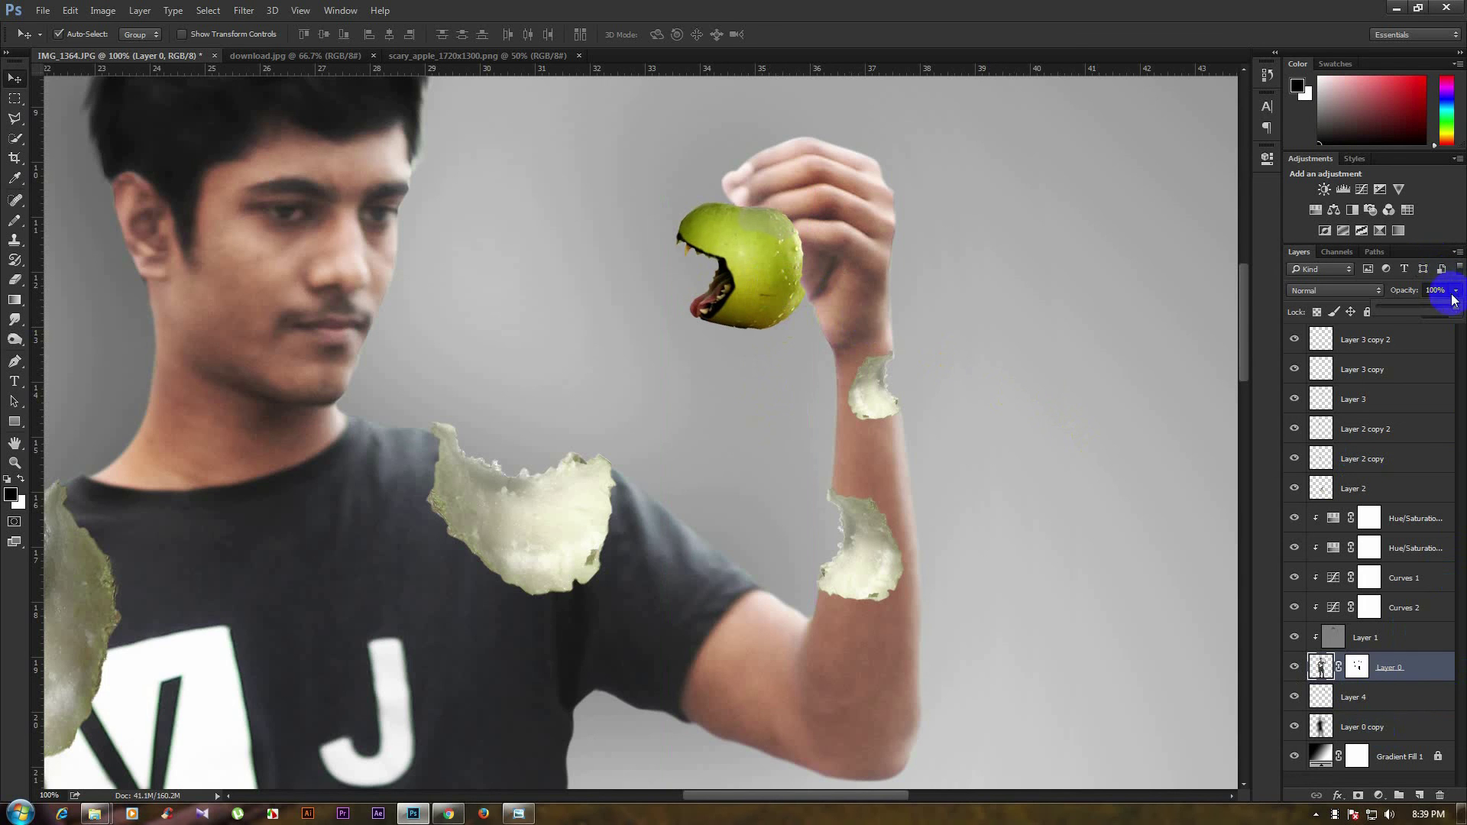
left_click_drag(1455, 306, 1423, 310)
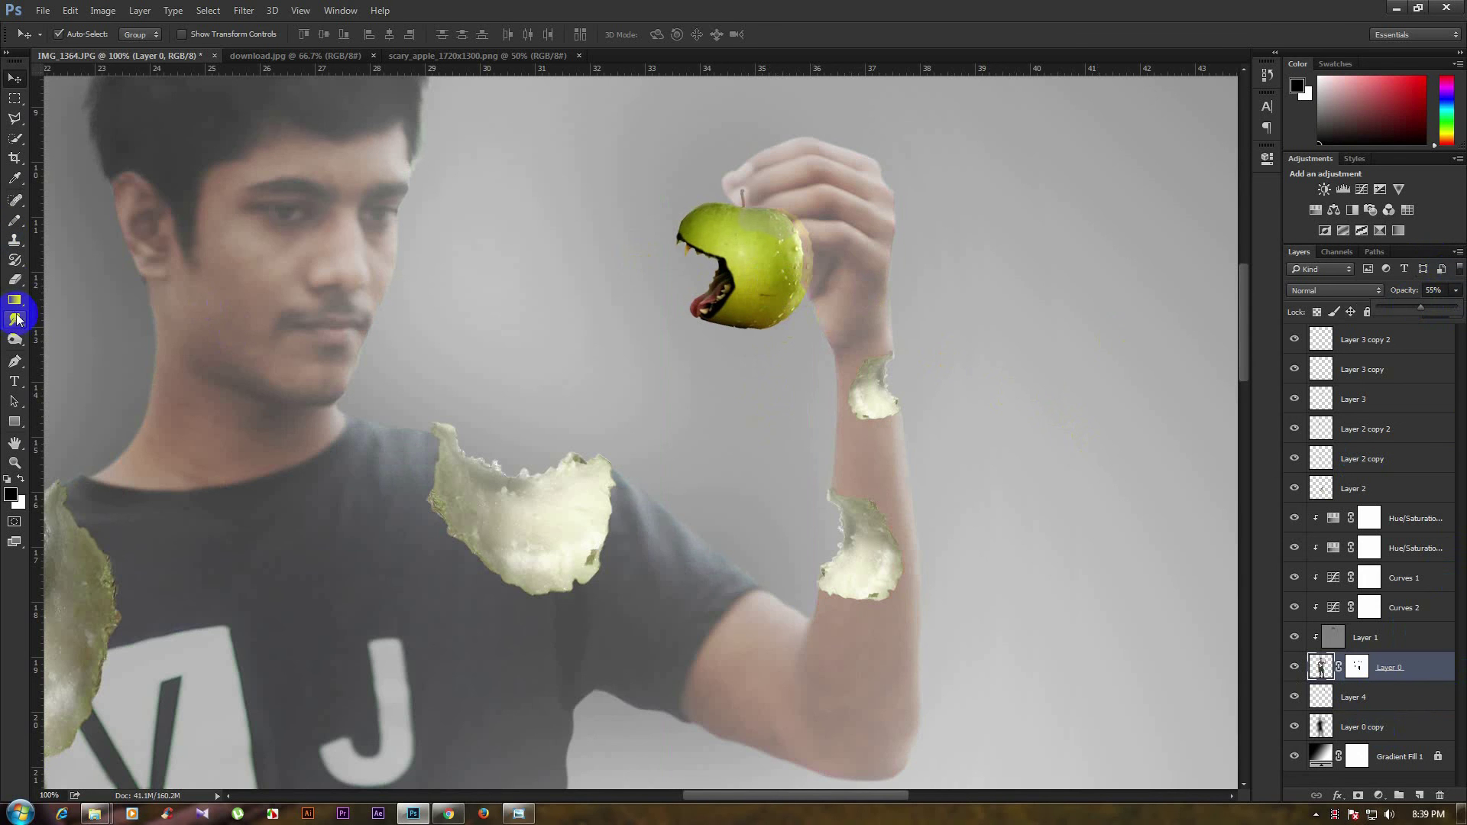
left_click(14, 280)
left_click(1357, 667)
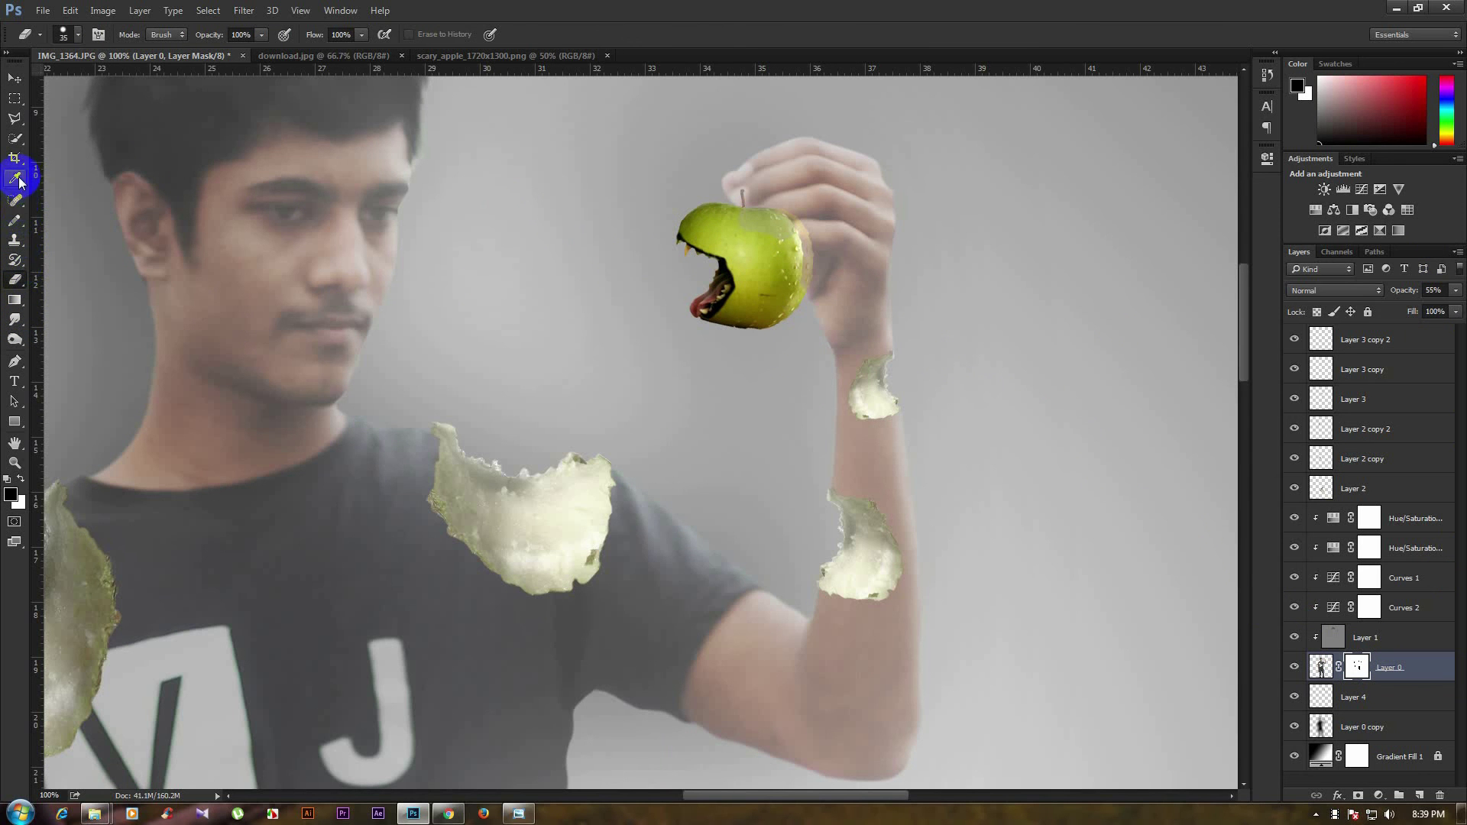
Paint Layer 0's mask along the apple's right edge with the Brush tool.
left_click(16, 221)
right_click(31, 228)
left_click(76, 217)
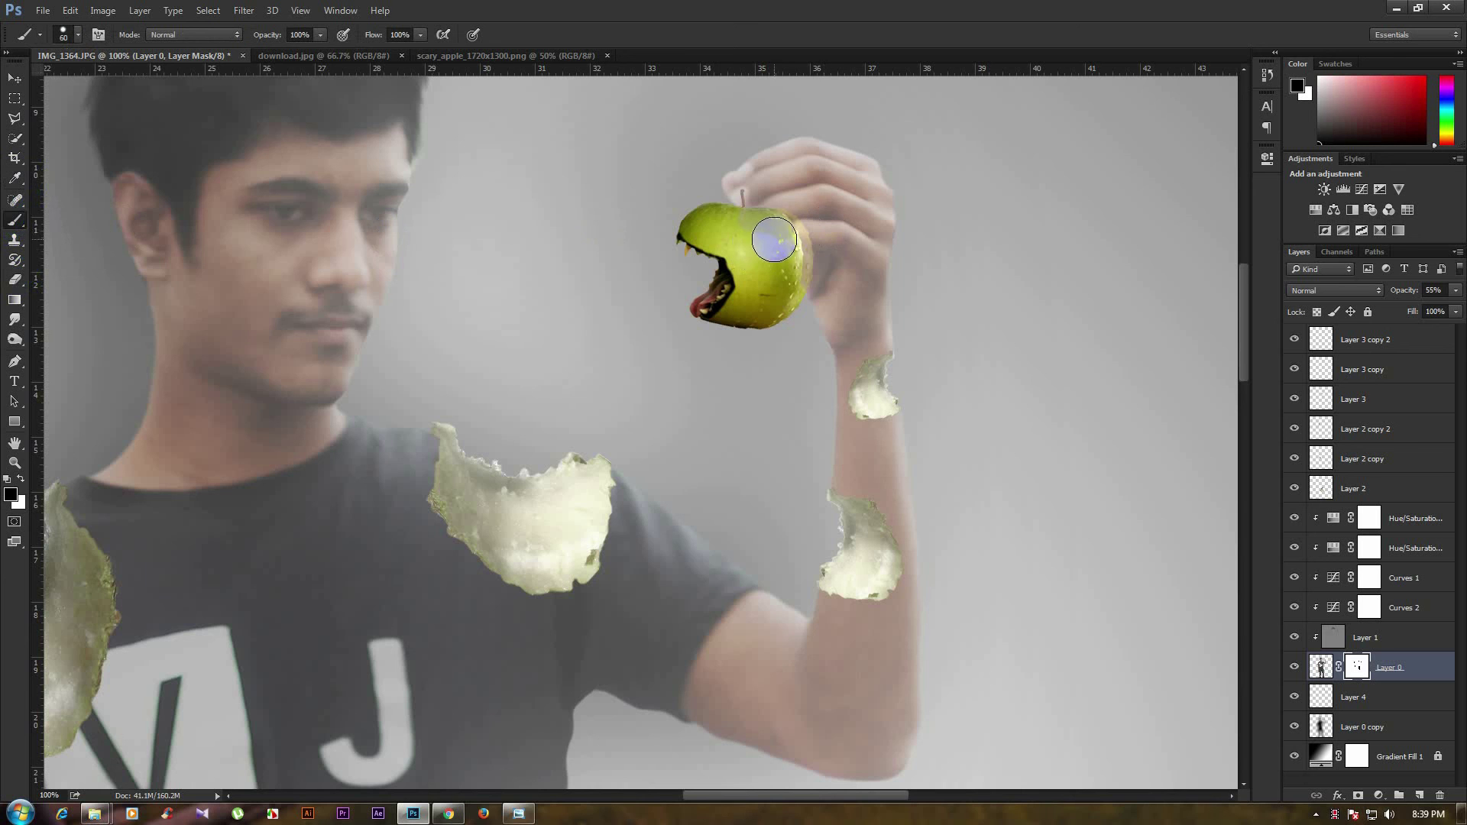
scroll(778, 234, "up", 2)
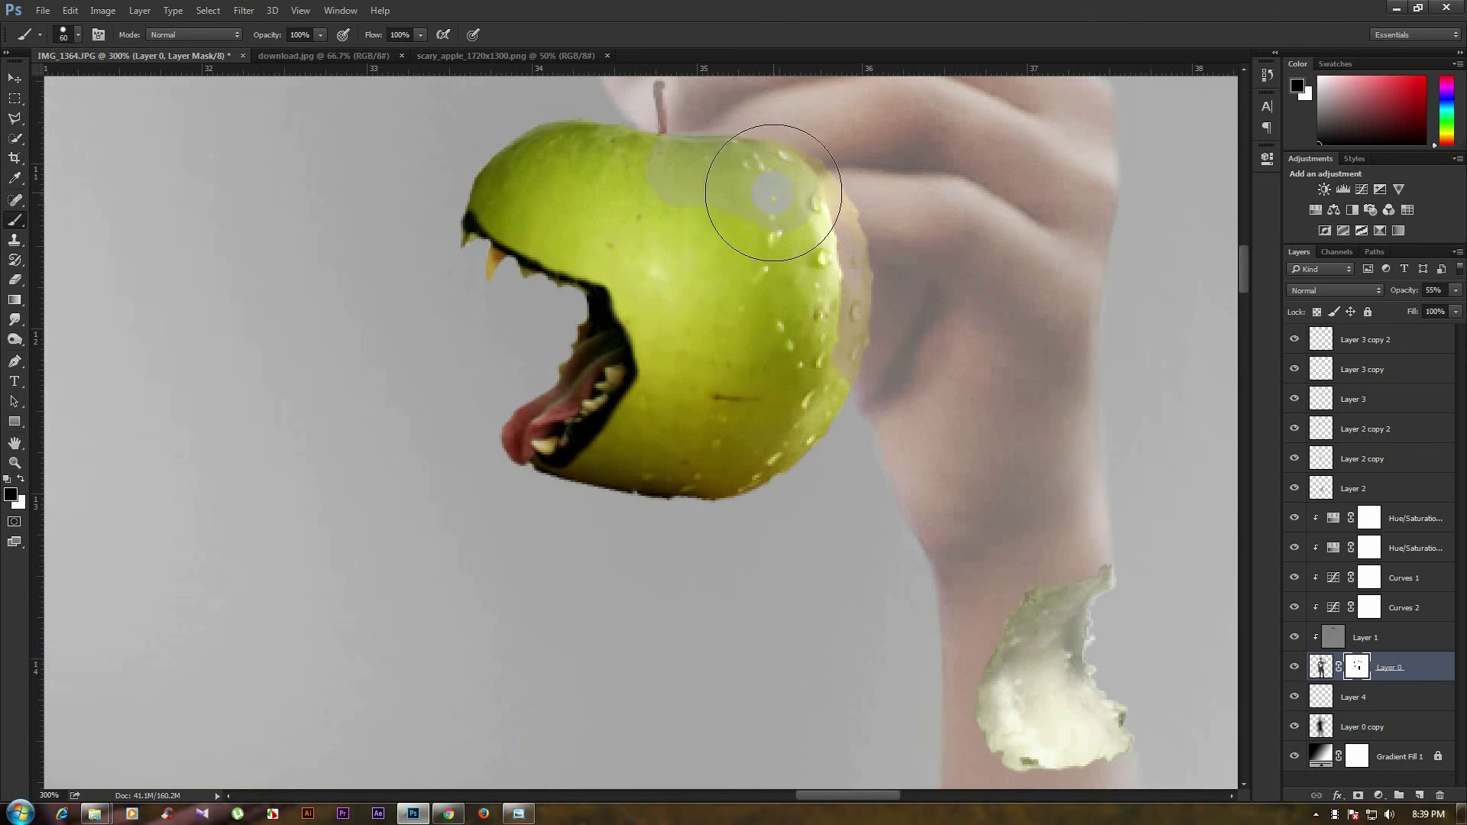
left_click_drag(778, 218, 805, 288)
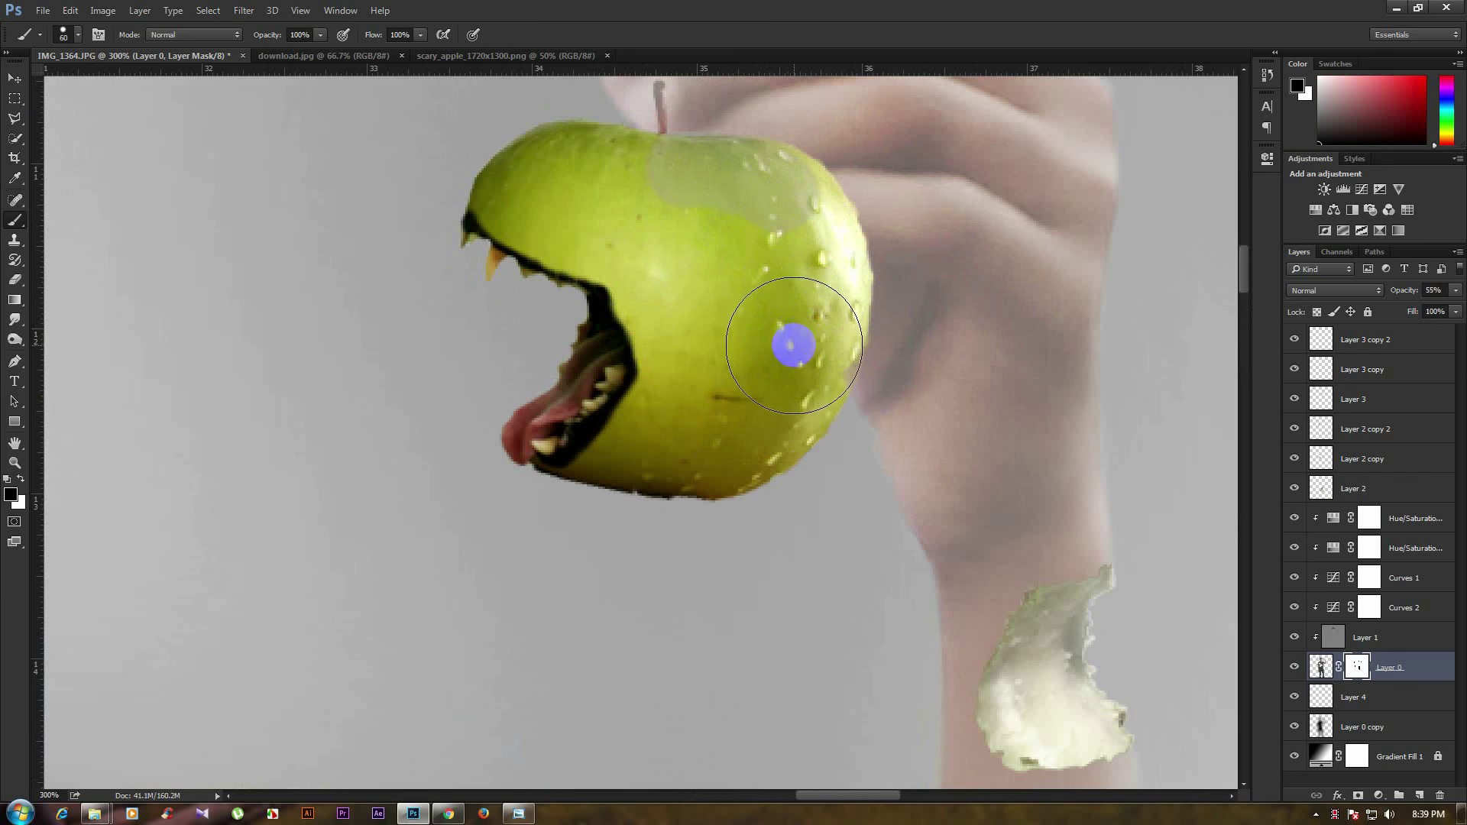
scroll(759, 281, "down", 1)
scroll(759, 281, "down", 3)
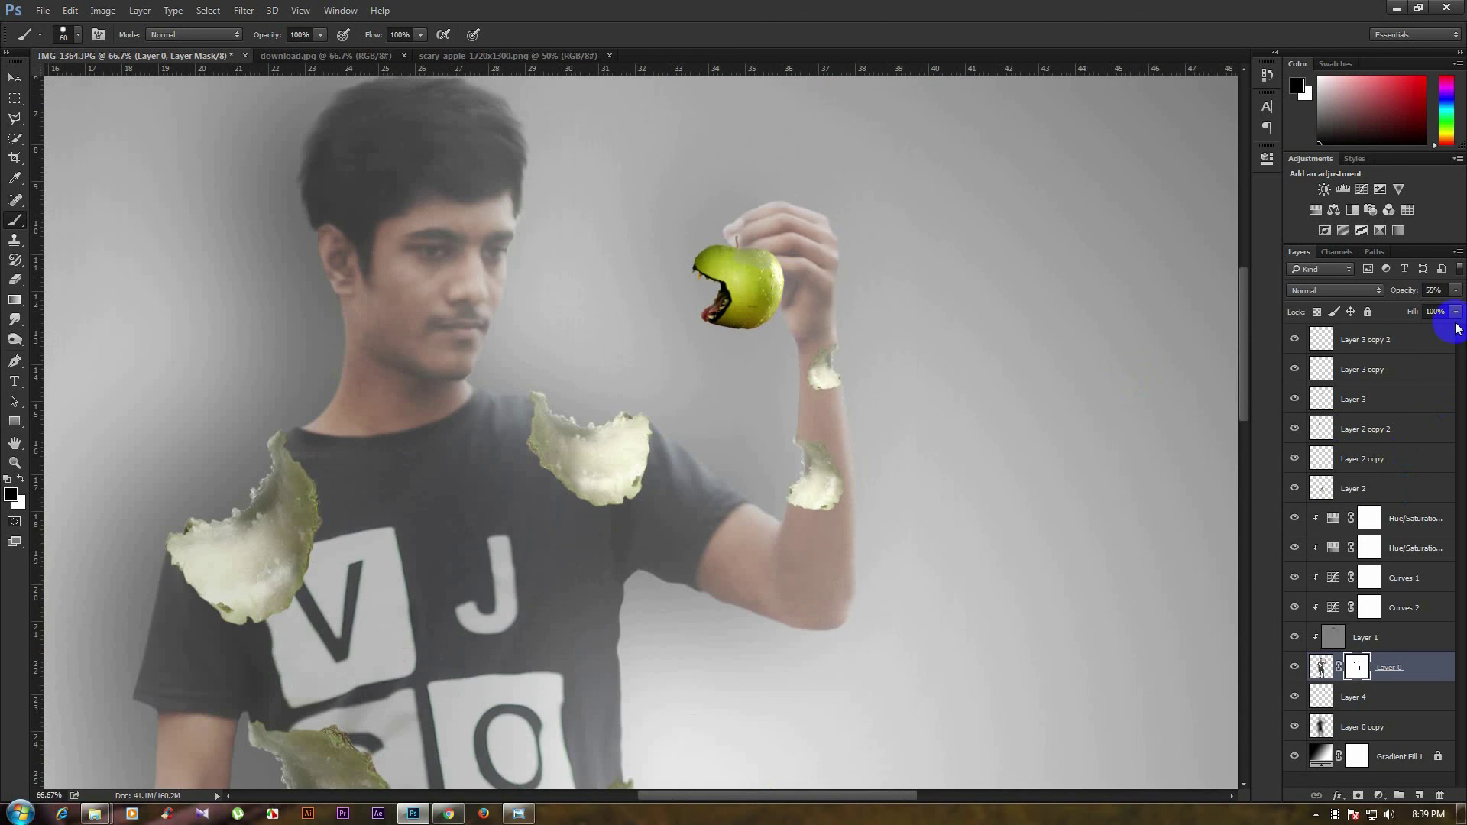
Restore Layer 0 to 100% opacity, touch up the mask beside the apple, select Layer 4.
left_click_drag(1459, 302, 1458, 309)
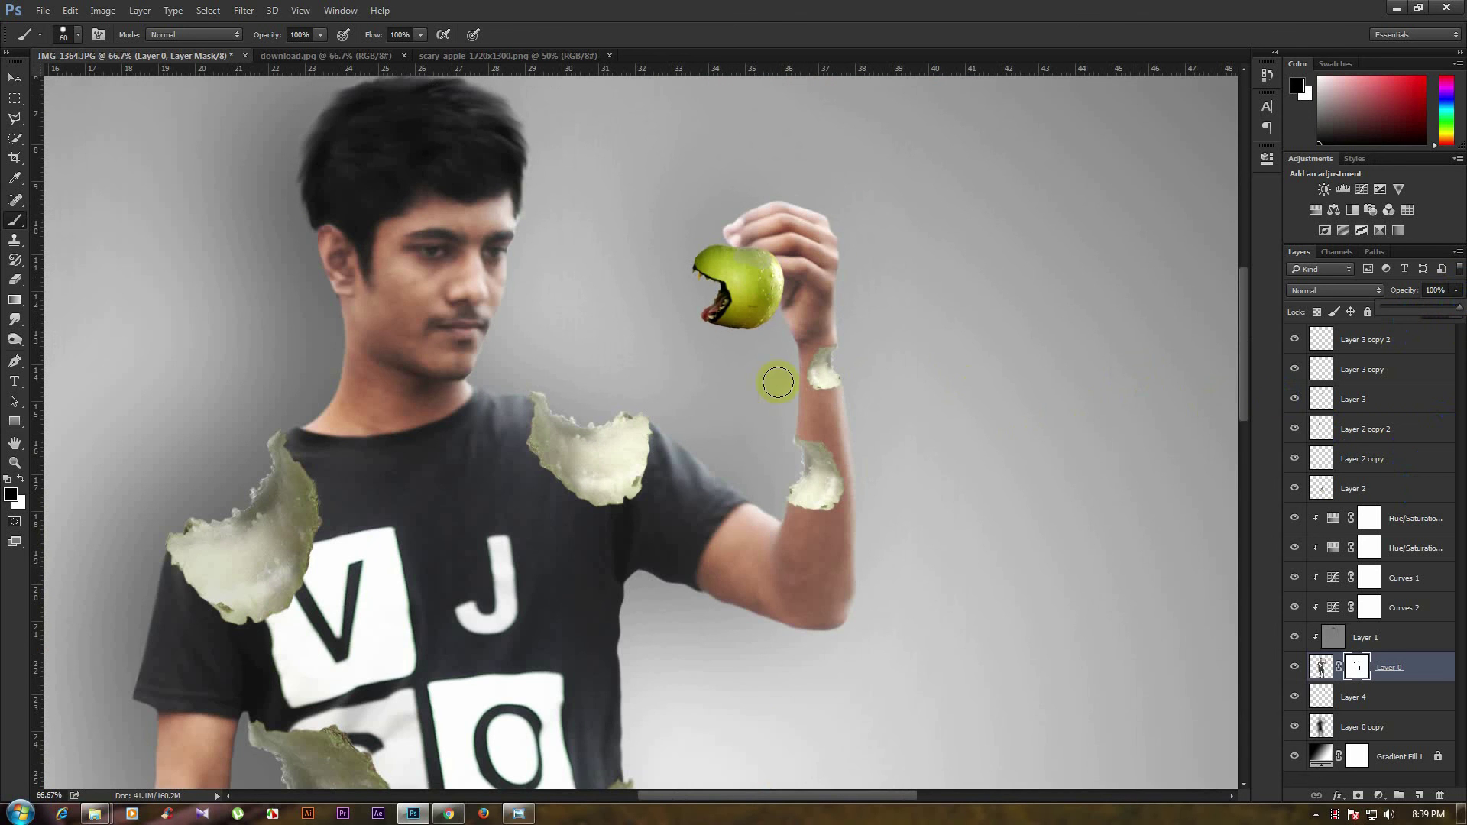
left_click(802, 308)
left_click(15, 79)
scroll(515, 327, "down", 1)
scroll(525, 327, "down", 2)
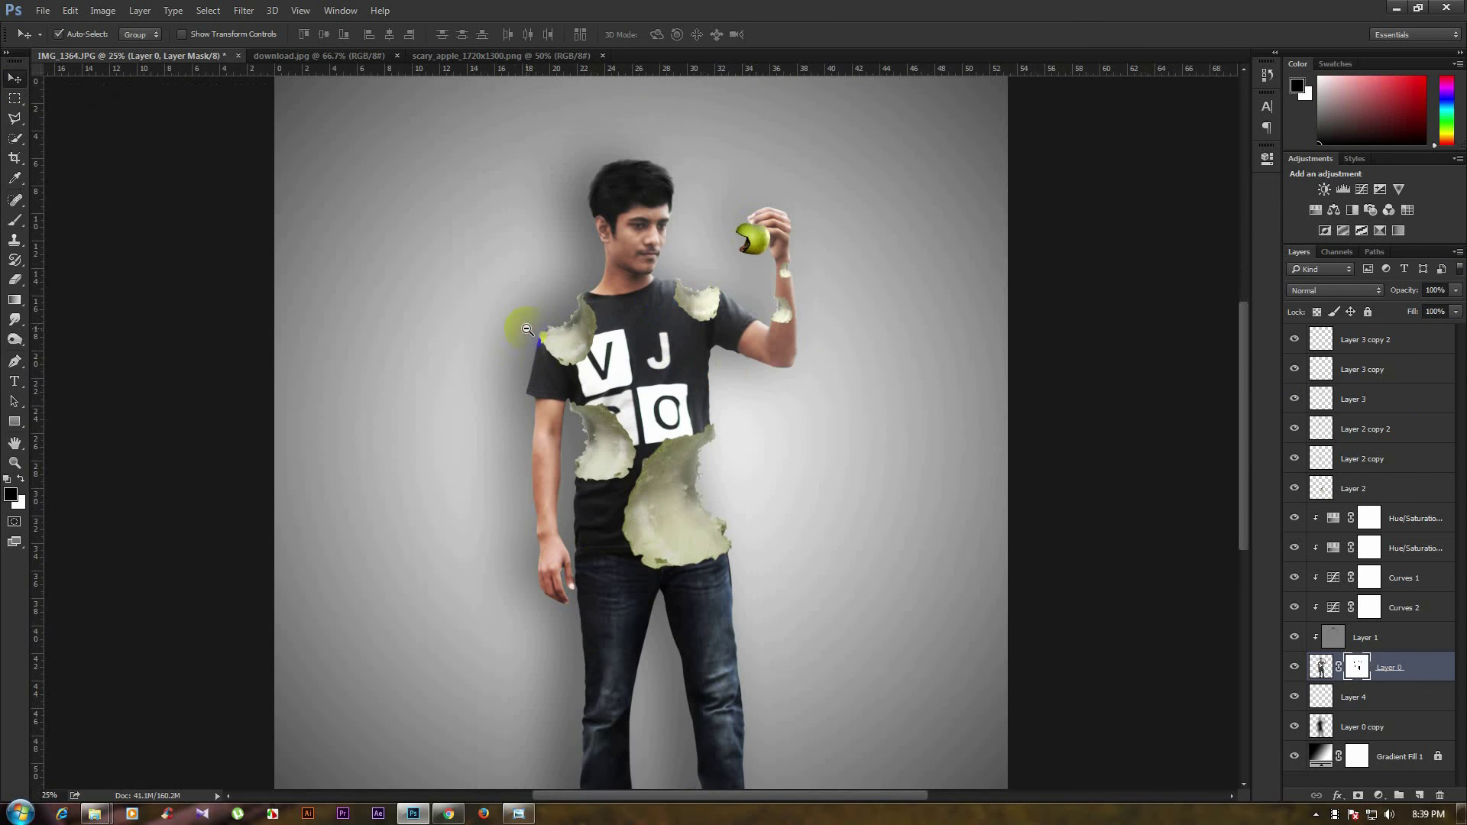
left_click(753, 238)
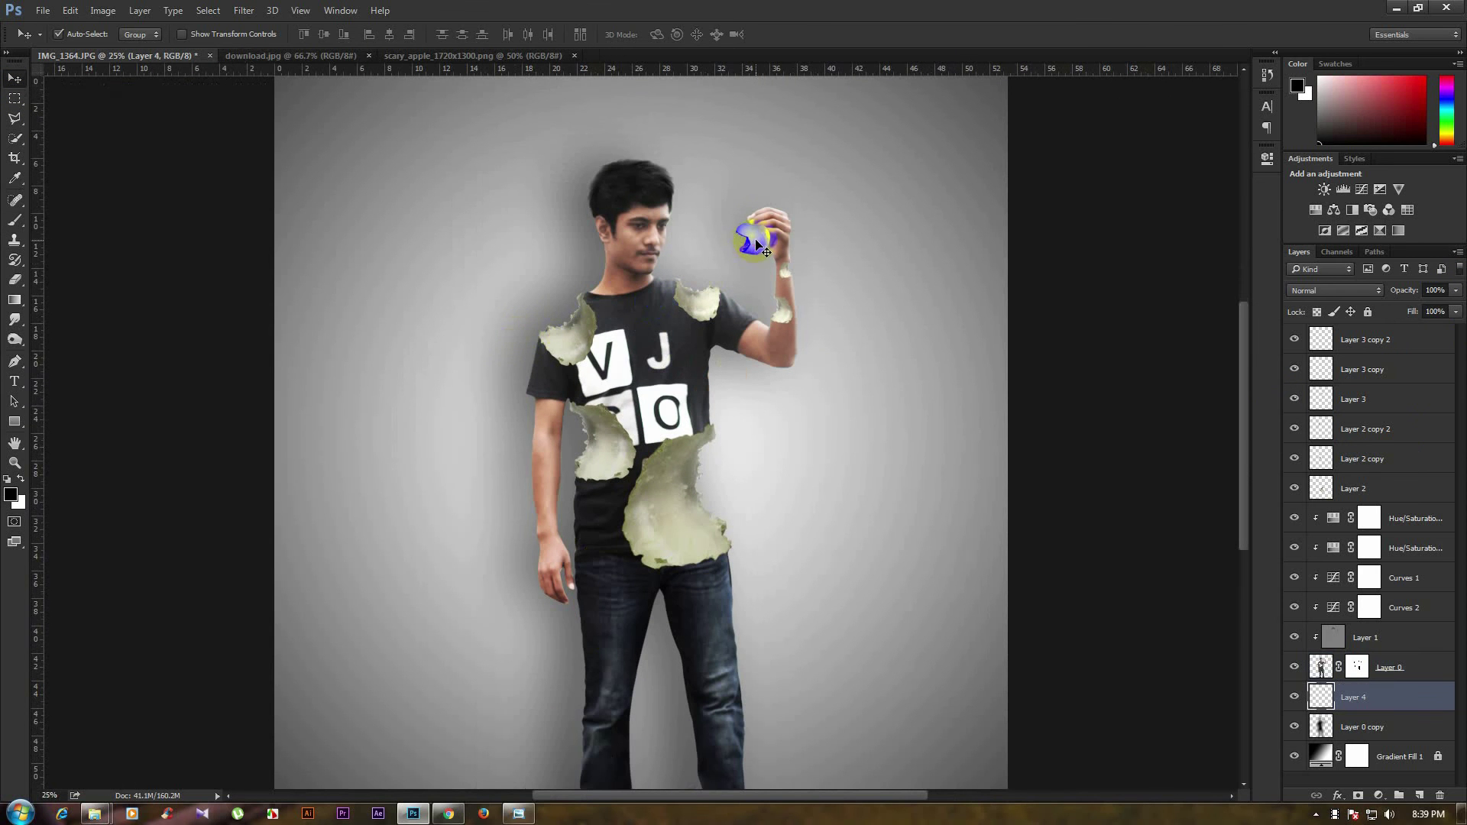
In Color Balance, fine-tune the apple's midtones across the cyan–red, magenta–green and yellow–blue sliders.
left_click(103, 12)
mouse_move(123, 48)
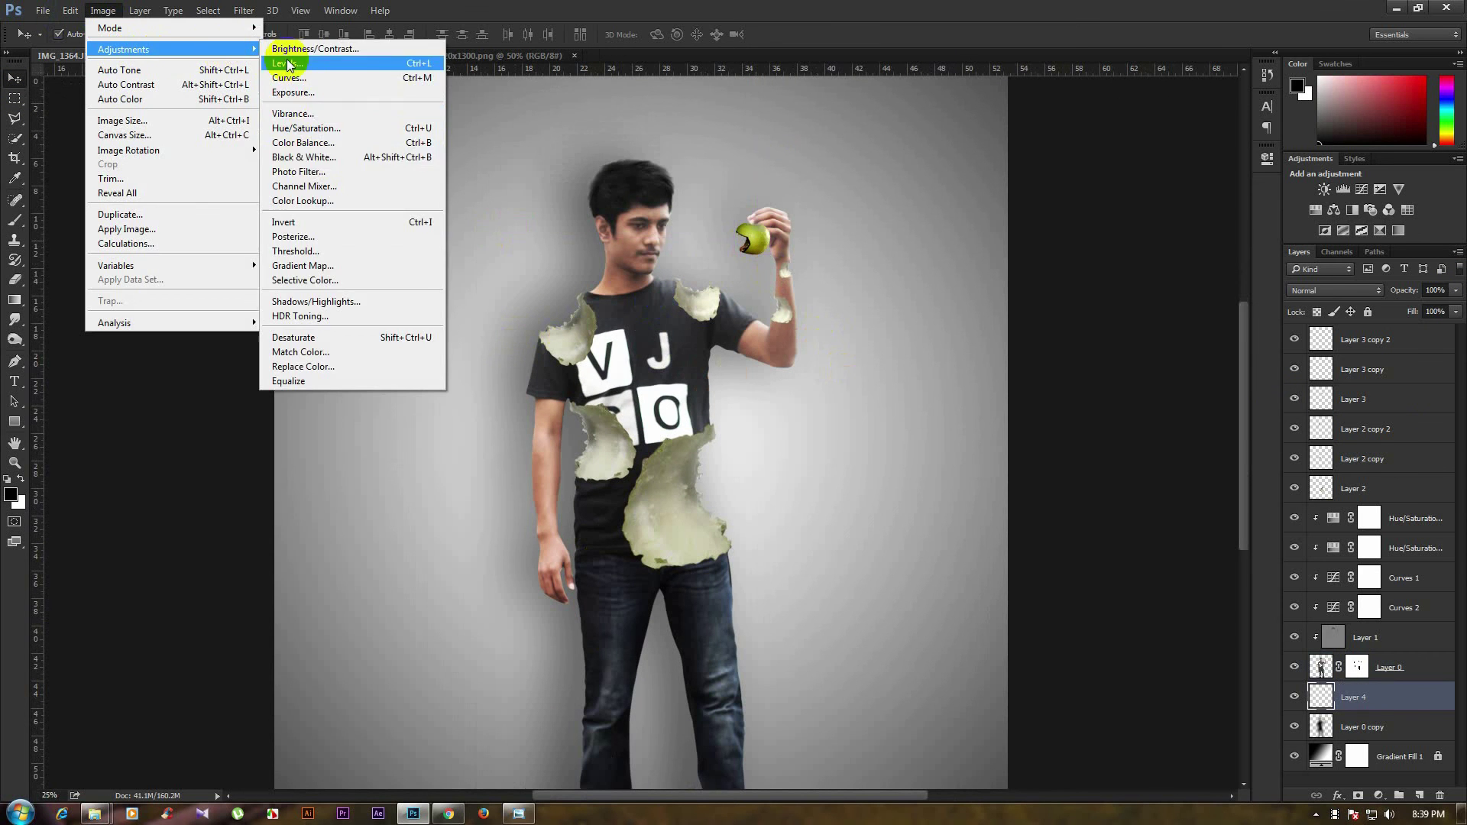
left_click(306, 142)
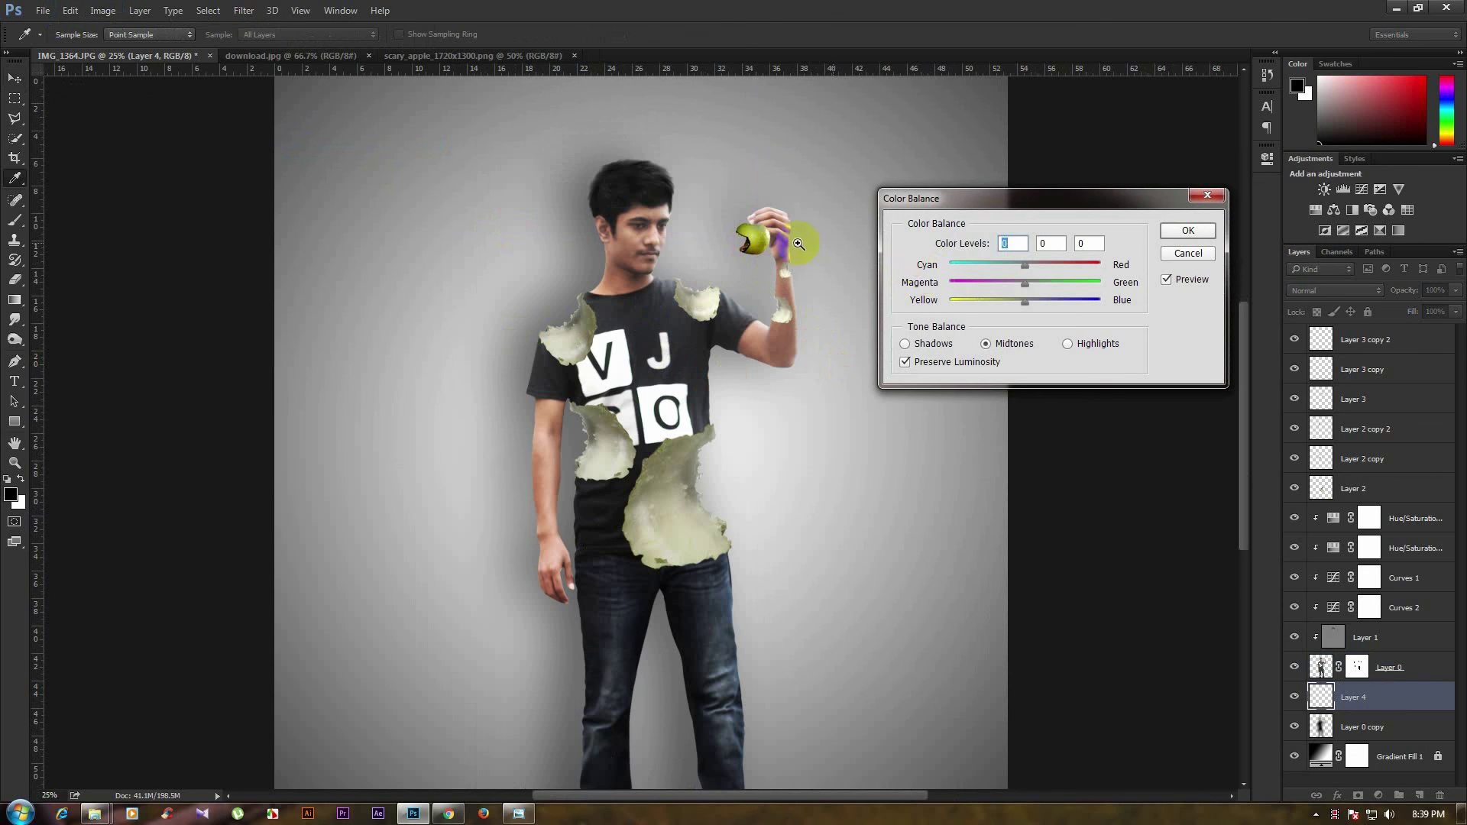
left_click(774, 237, "ctrl")
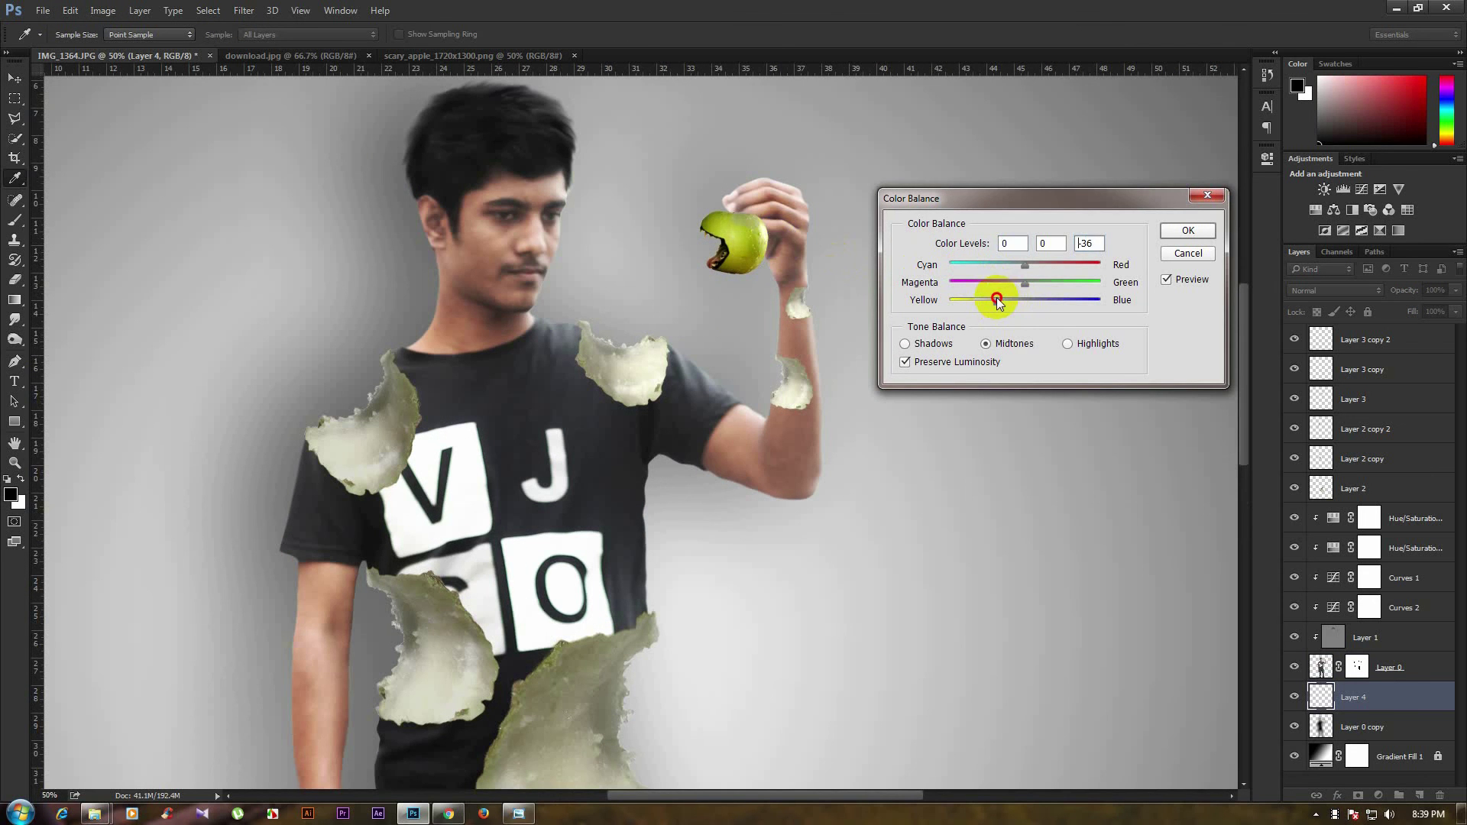
left_click_drag(997, 301, 1033, 304)
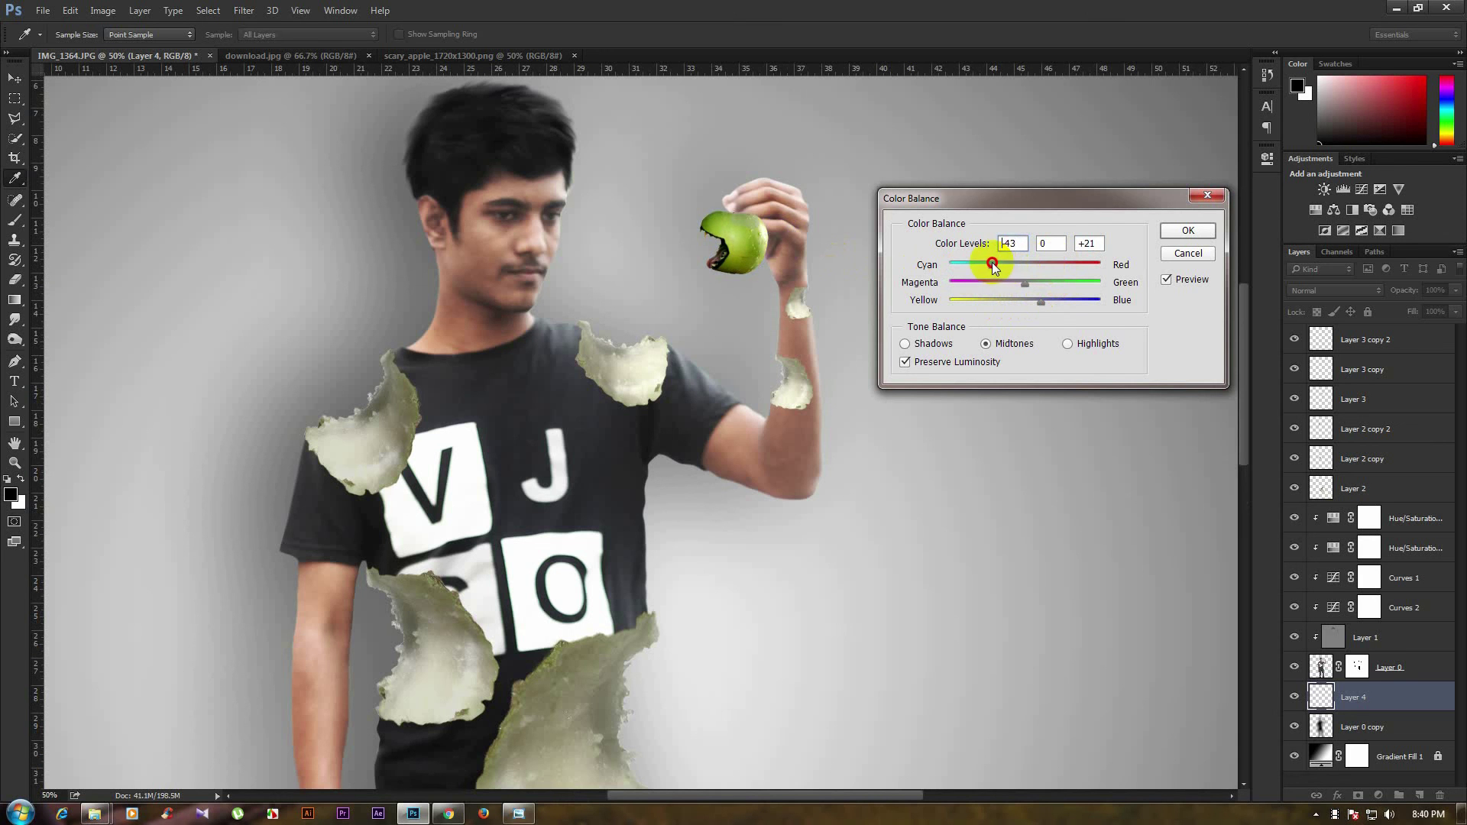
left_click_drag(1016, 282, 993, 283)
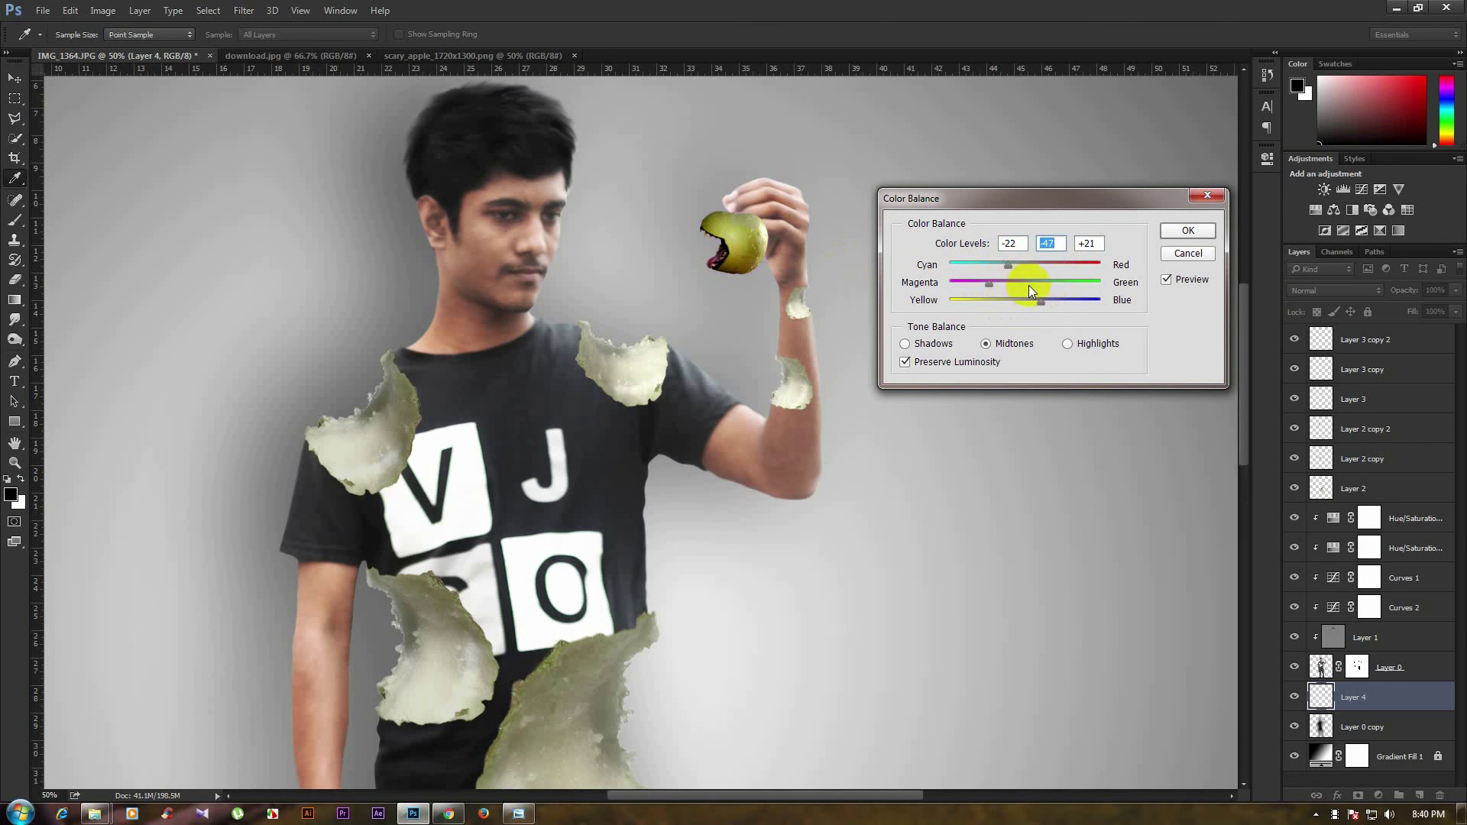
left_click(1031, 283)
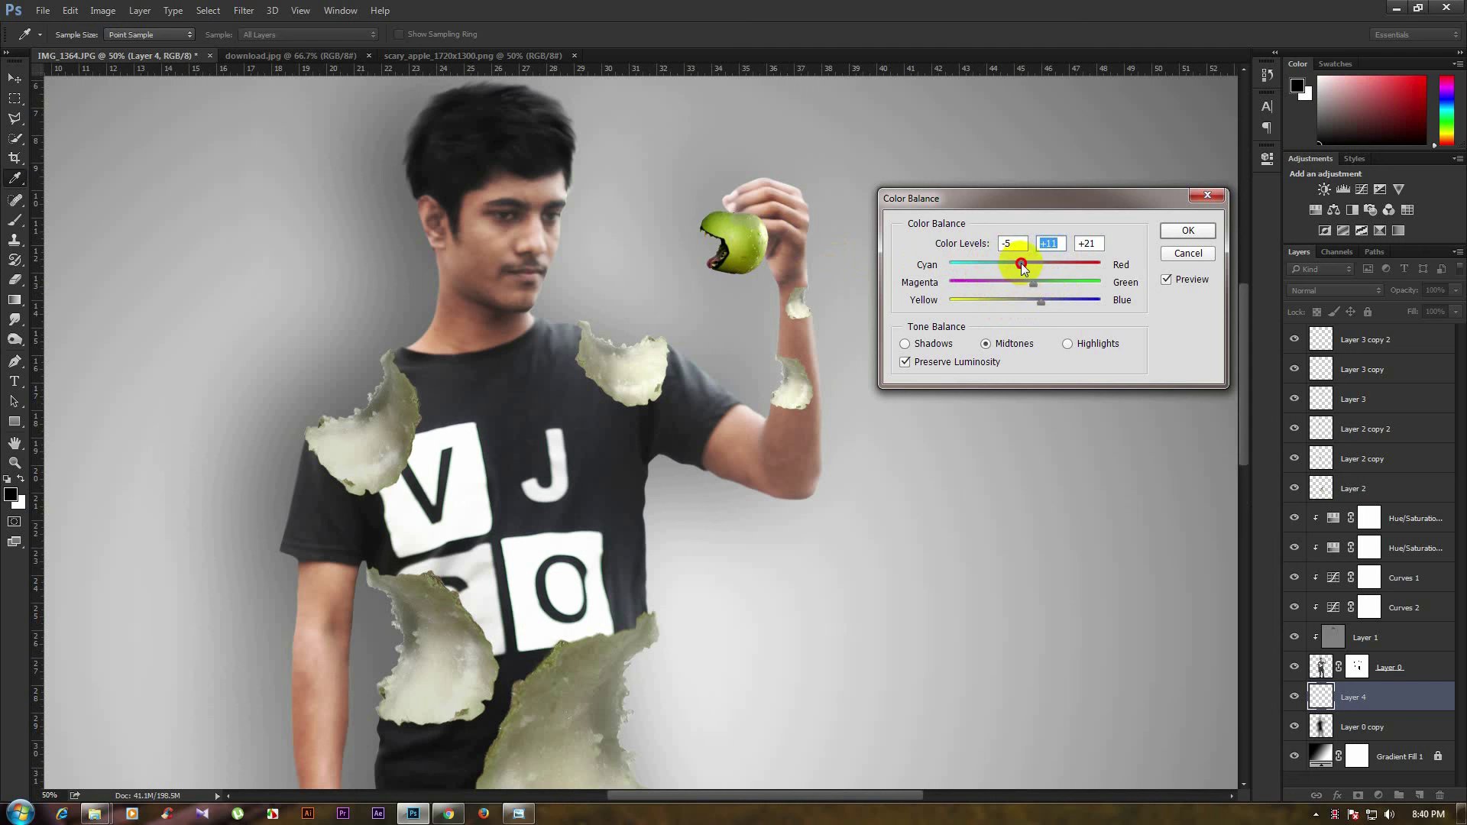
left_click(1025, 264)
mouse_move(1014, 307)
left_mouse_down()
mouse_move(987, 302)
mouse_move(1024, 305)
left_mouse_up()
Shift the highlights toward blue and the shadows to Yellow–Blue -63, then confirm.
left_click_drag(1046, 302, 1058, 301)
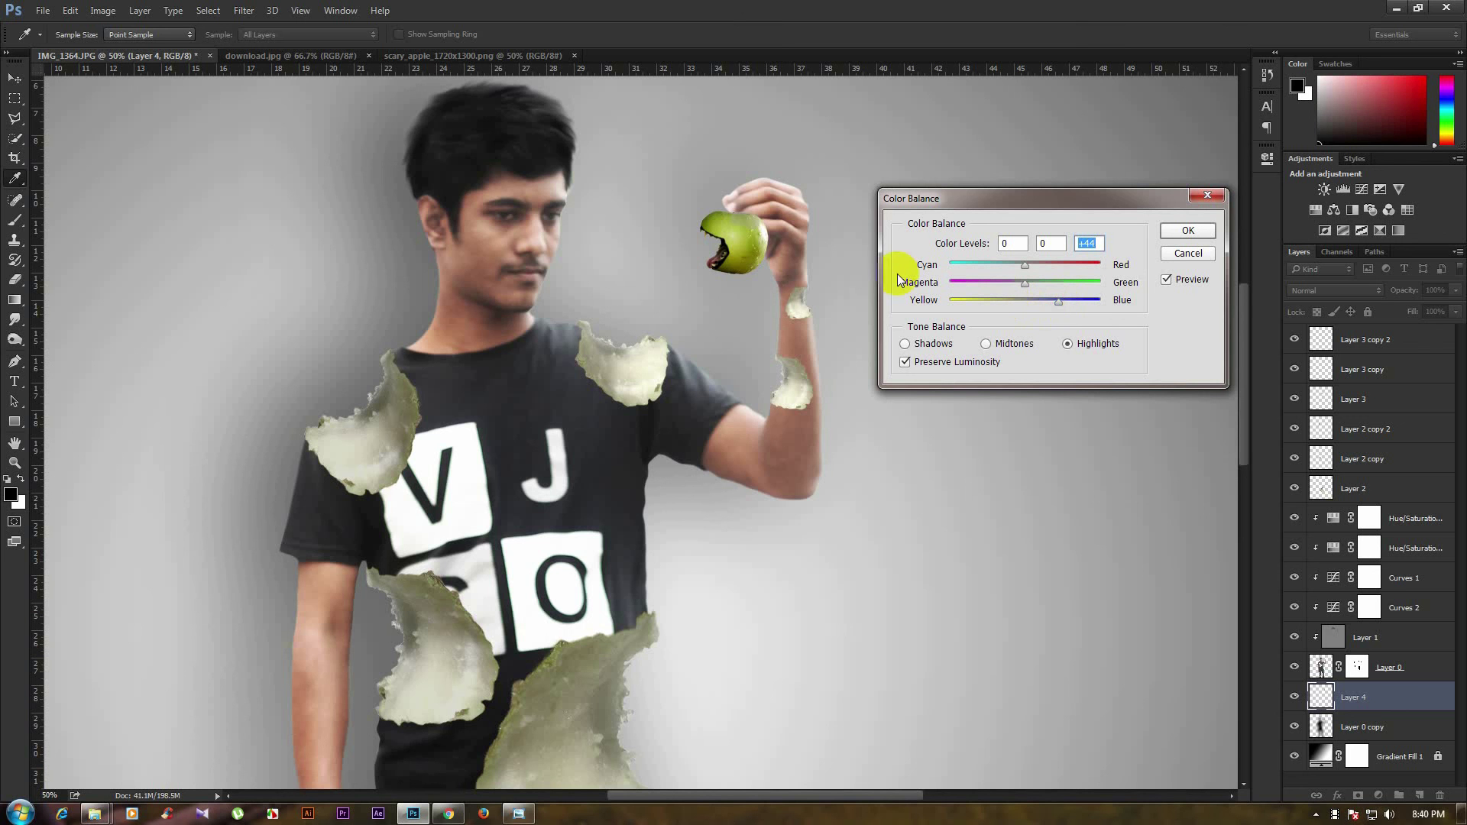
left_click(905, 343)
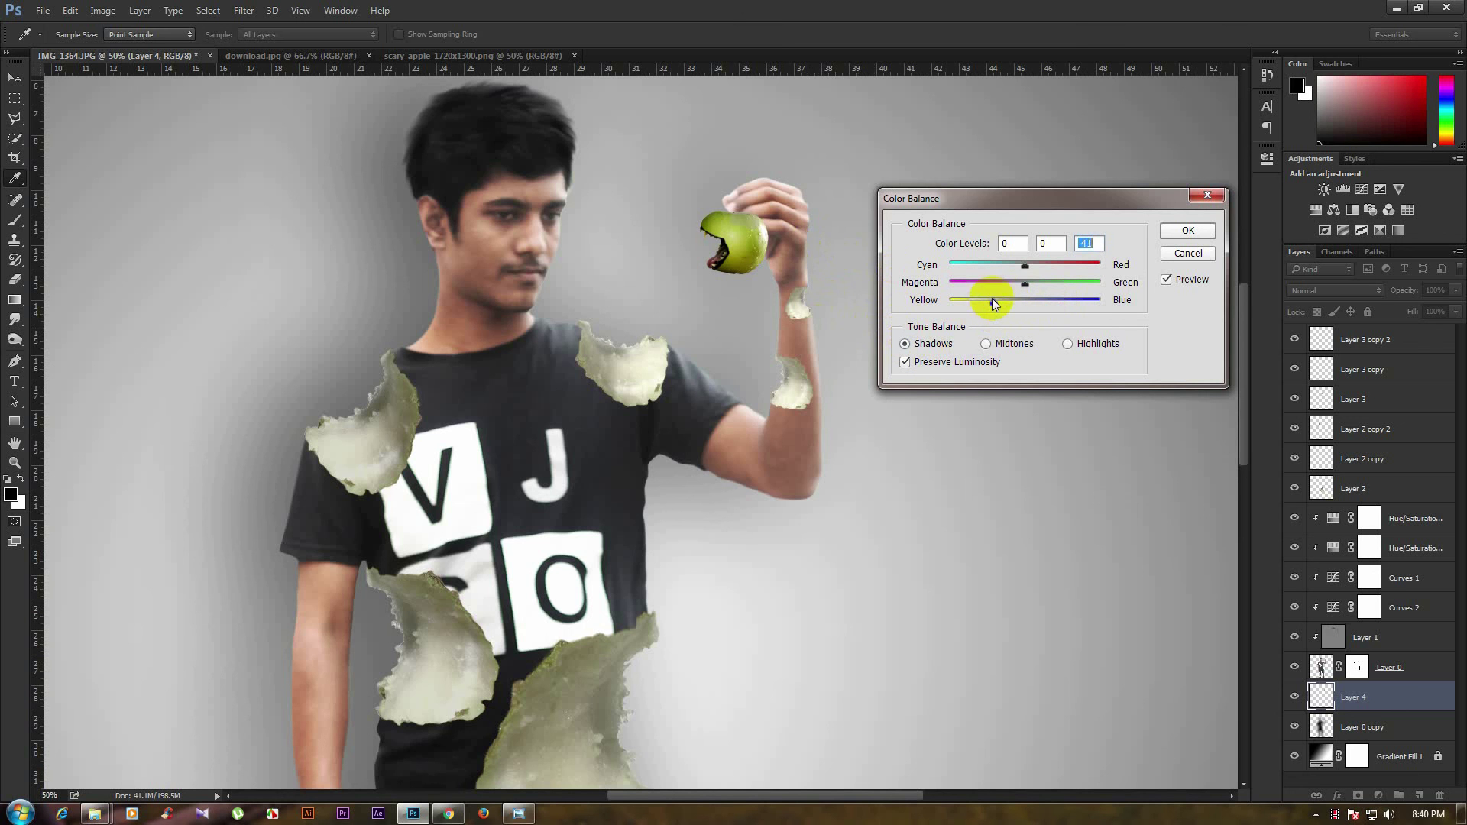
left_click(1183, 232)
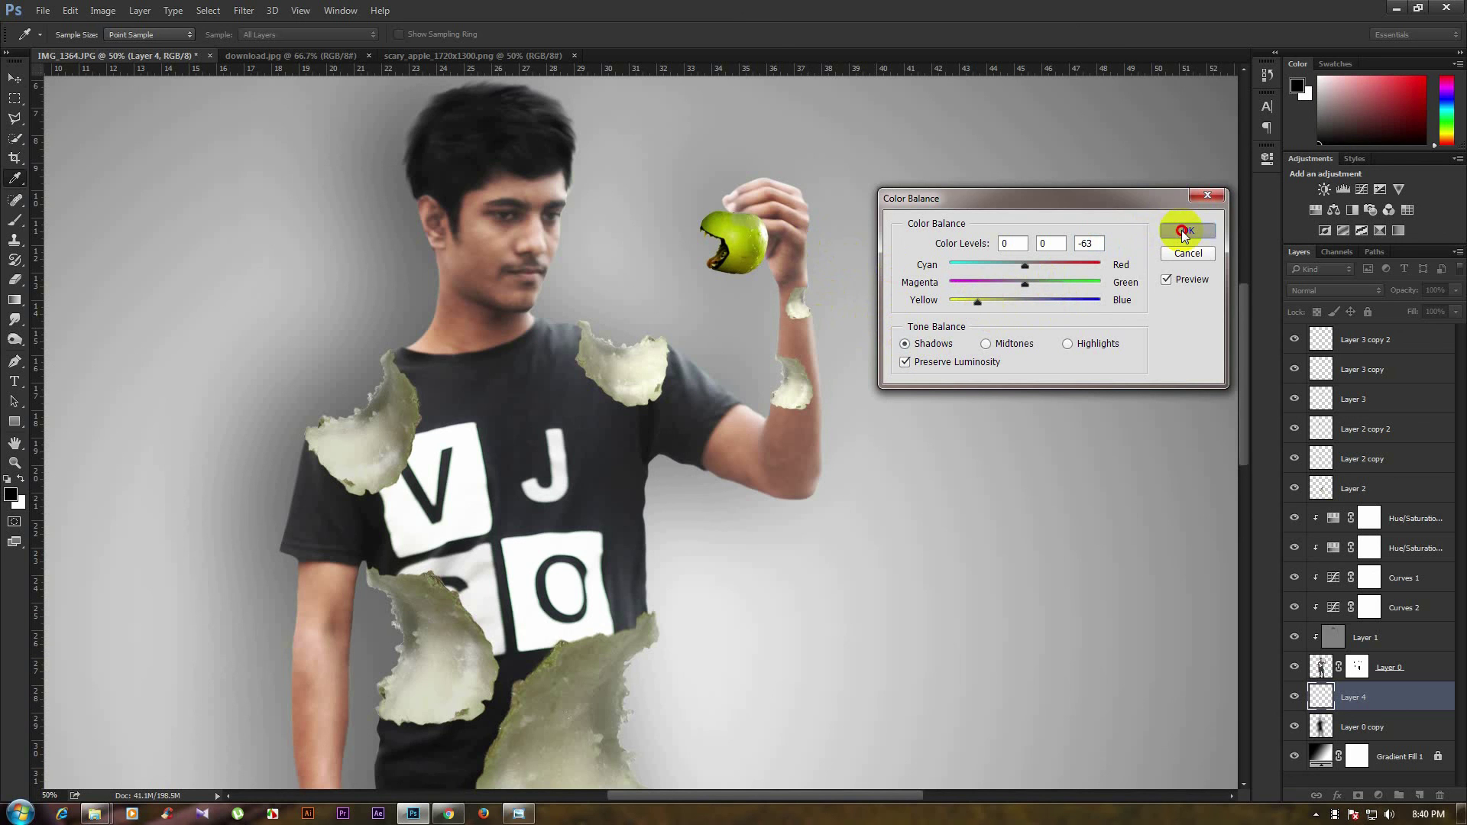
key("v")
scroll(762, 235, "up", 1)
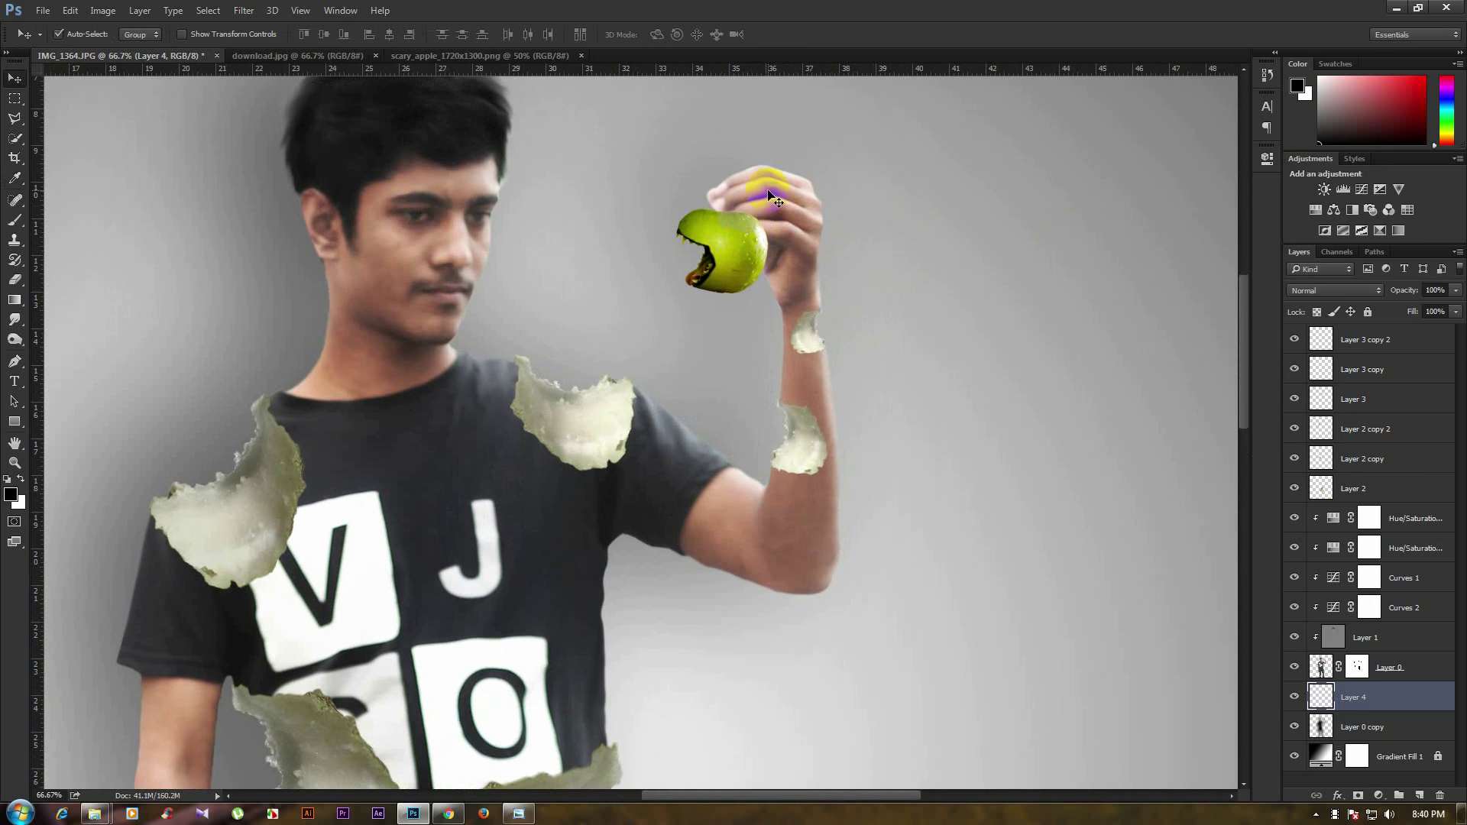
left_click(833, 268)
left_click(1328, 670)
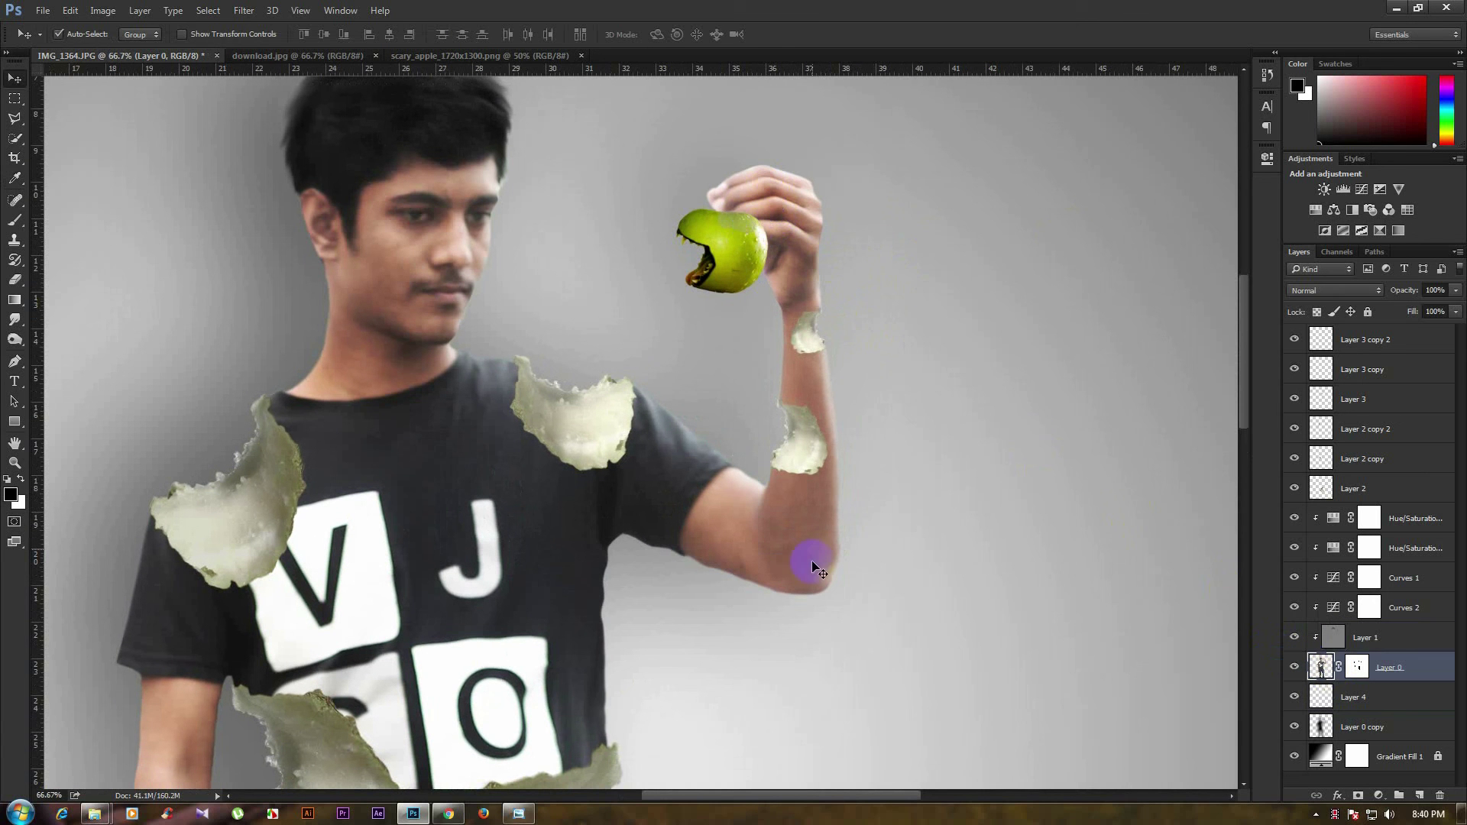
left_click(14, 339)
mouse_move(726, 205)
left_mouse_down()
mouse_move(810, 208)
mouse_move(800, 192)
left_mouse_up()
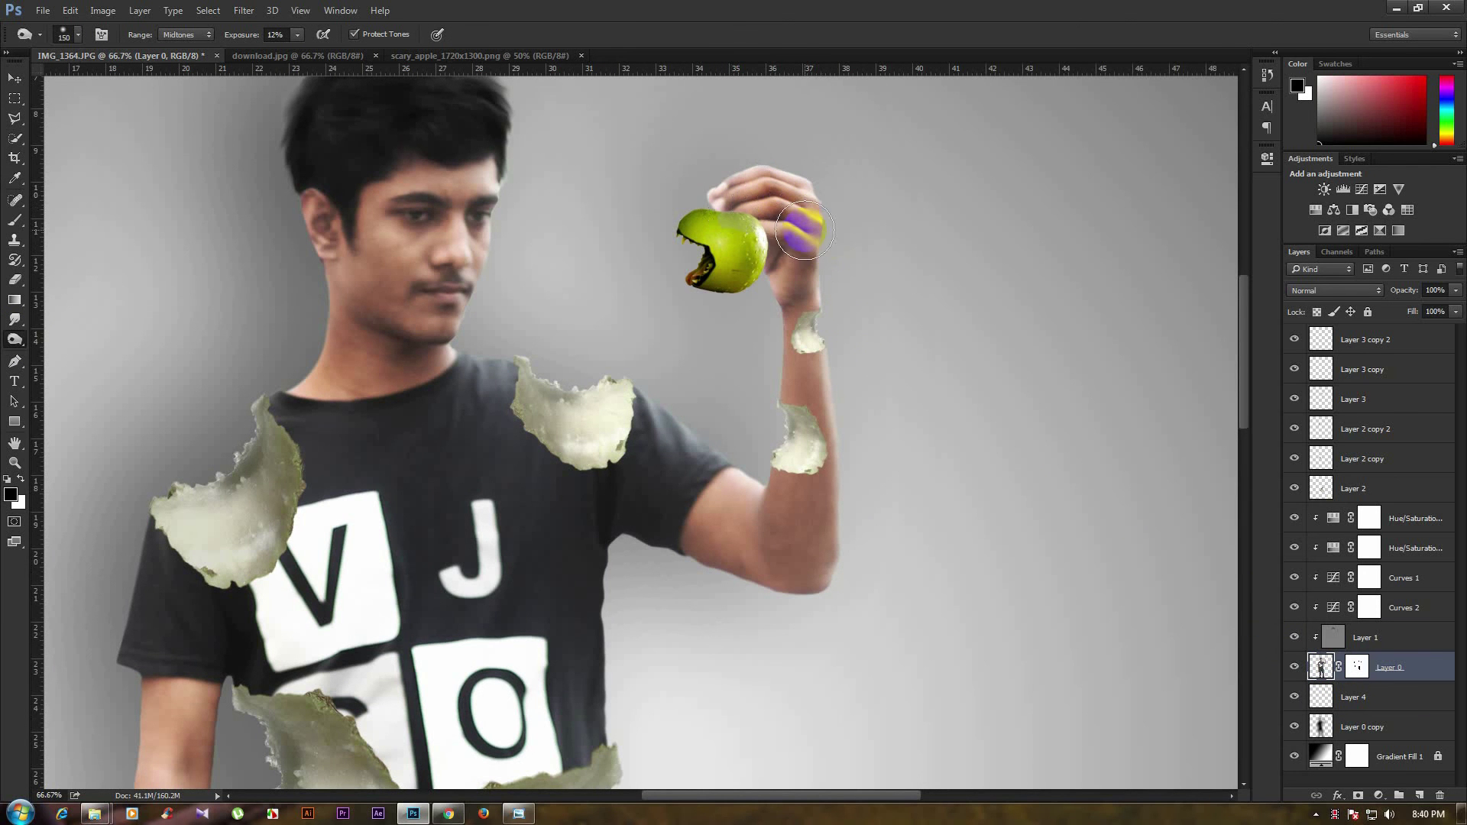
scroll(799, 245, "down", 1)
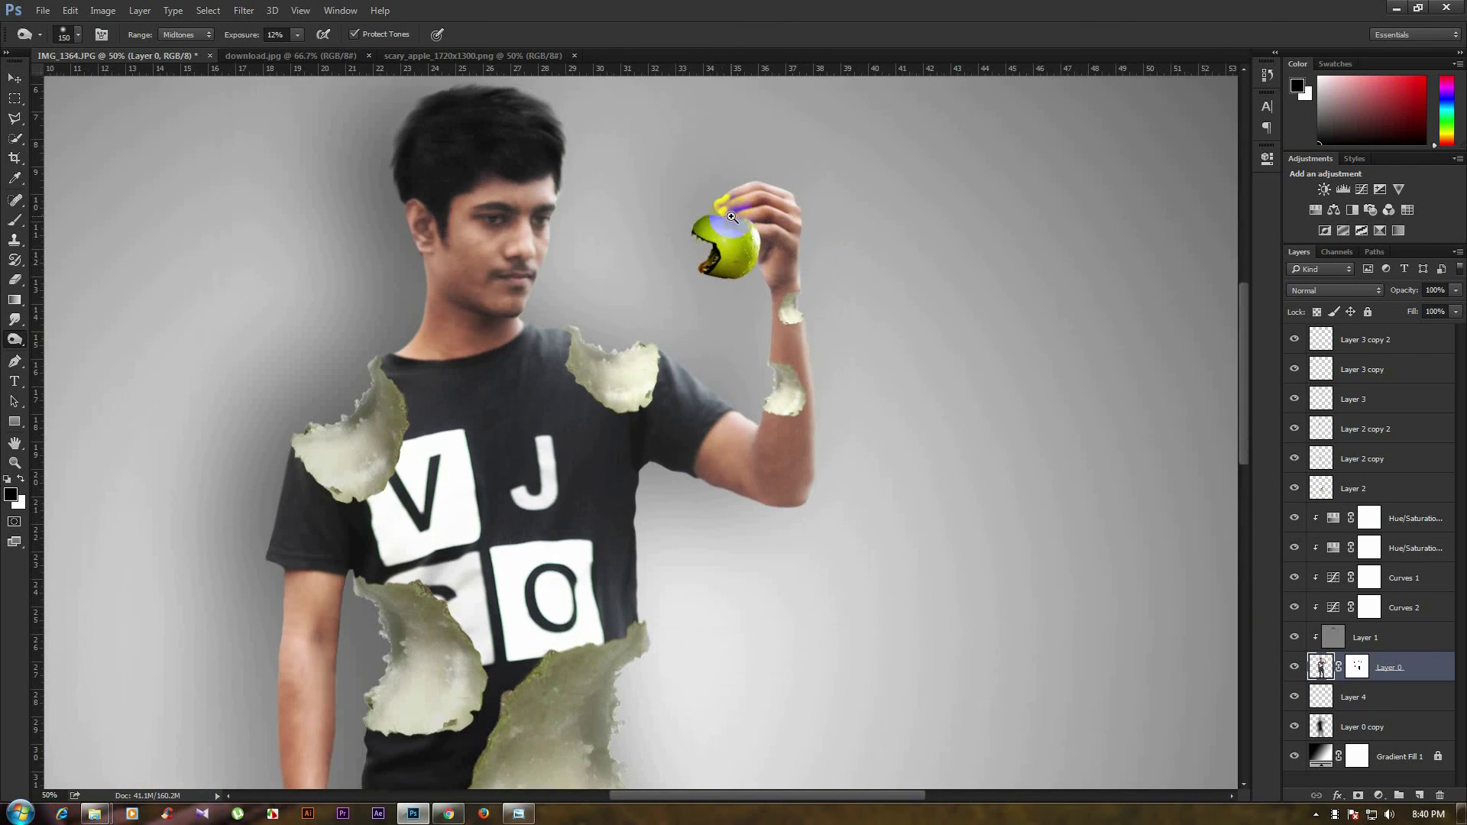
scroll(804, 245, "up", 1)
left_click(14, 220)
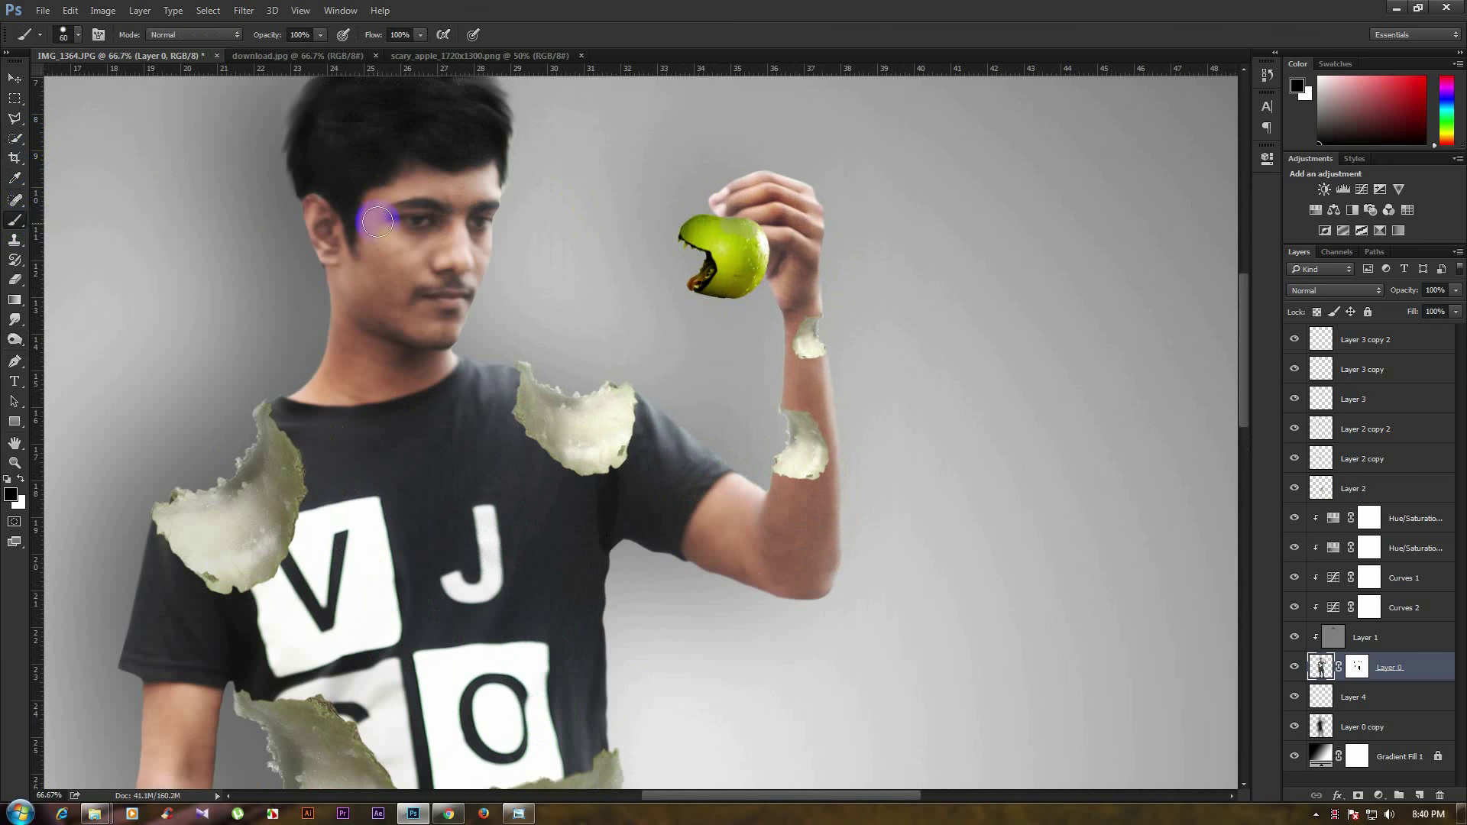
right_click(19, 220)
left_click(76, 269)
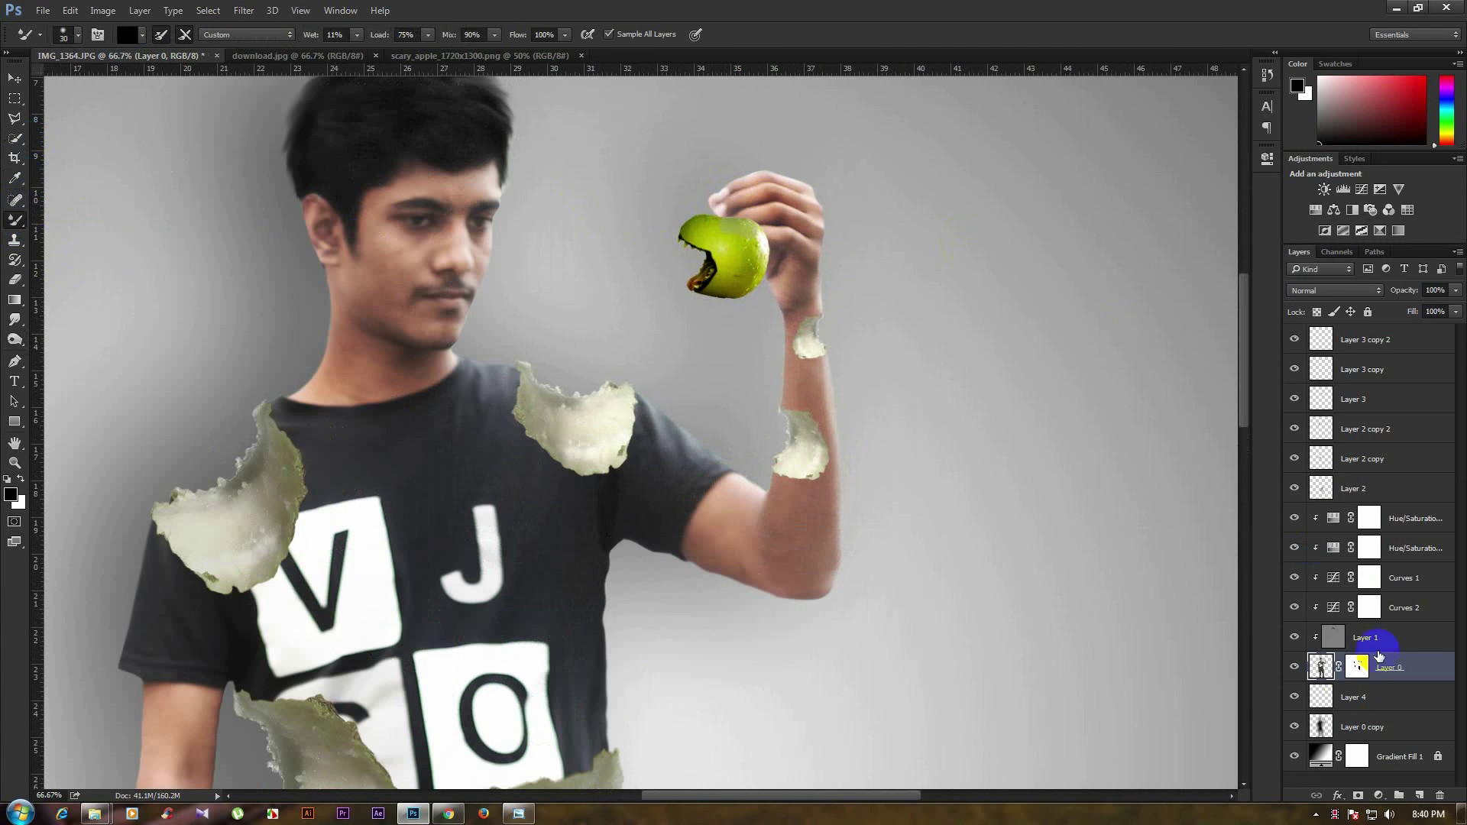
right_click(15, 220)
left_click(80, 233)
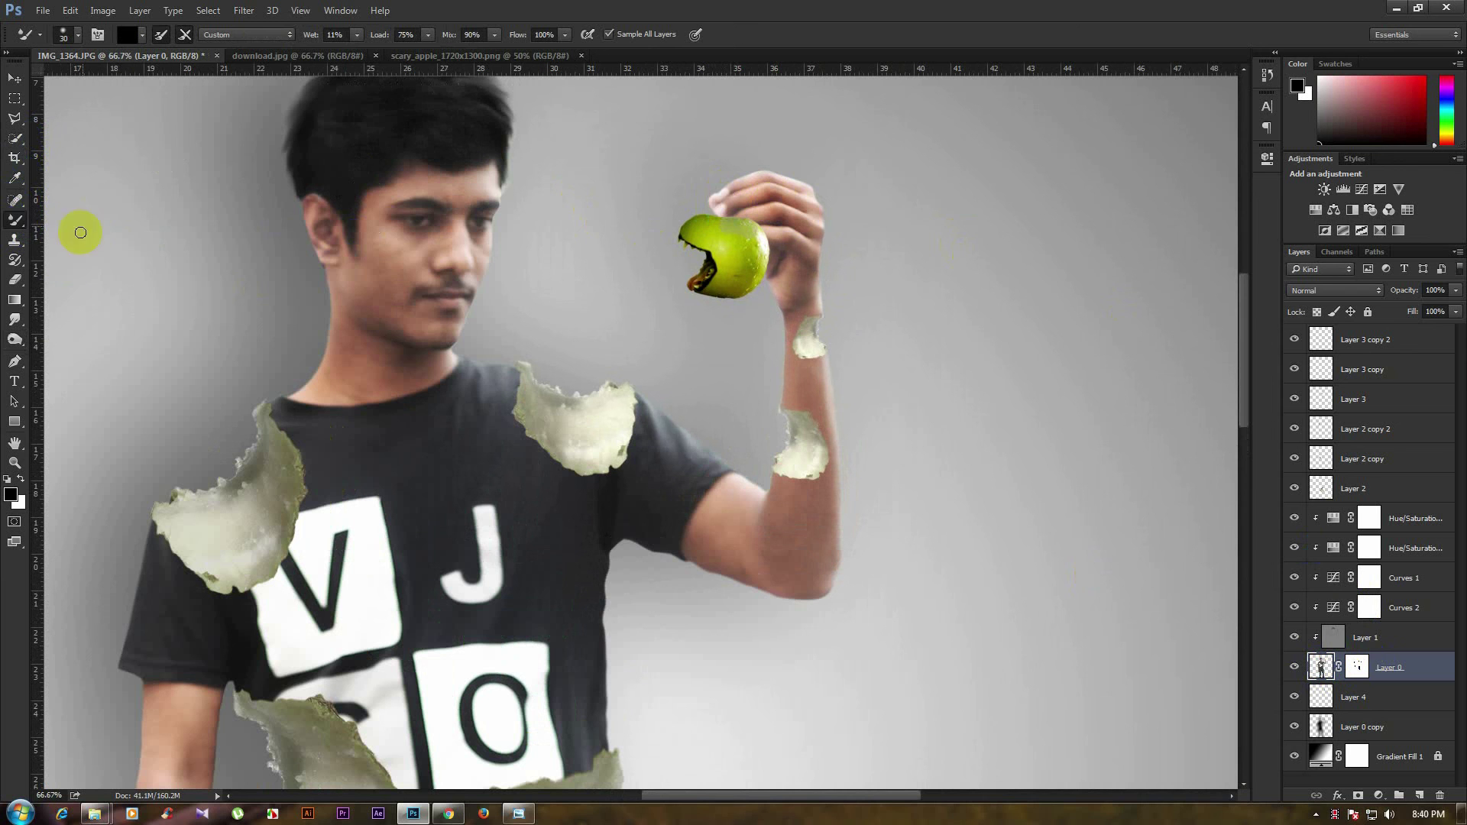
left_click_drag(357, 34, 434, 61)
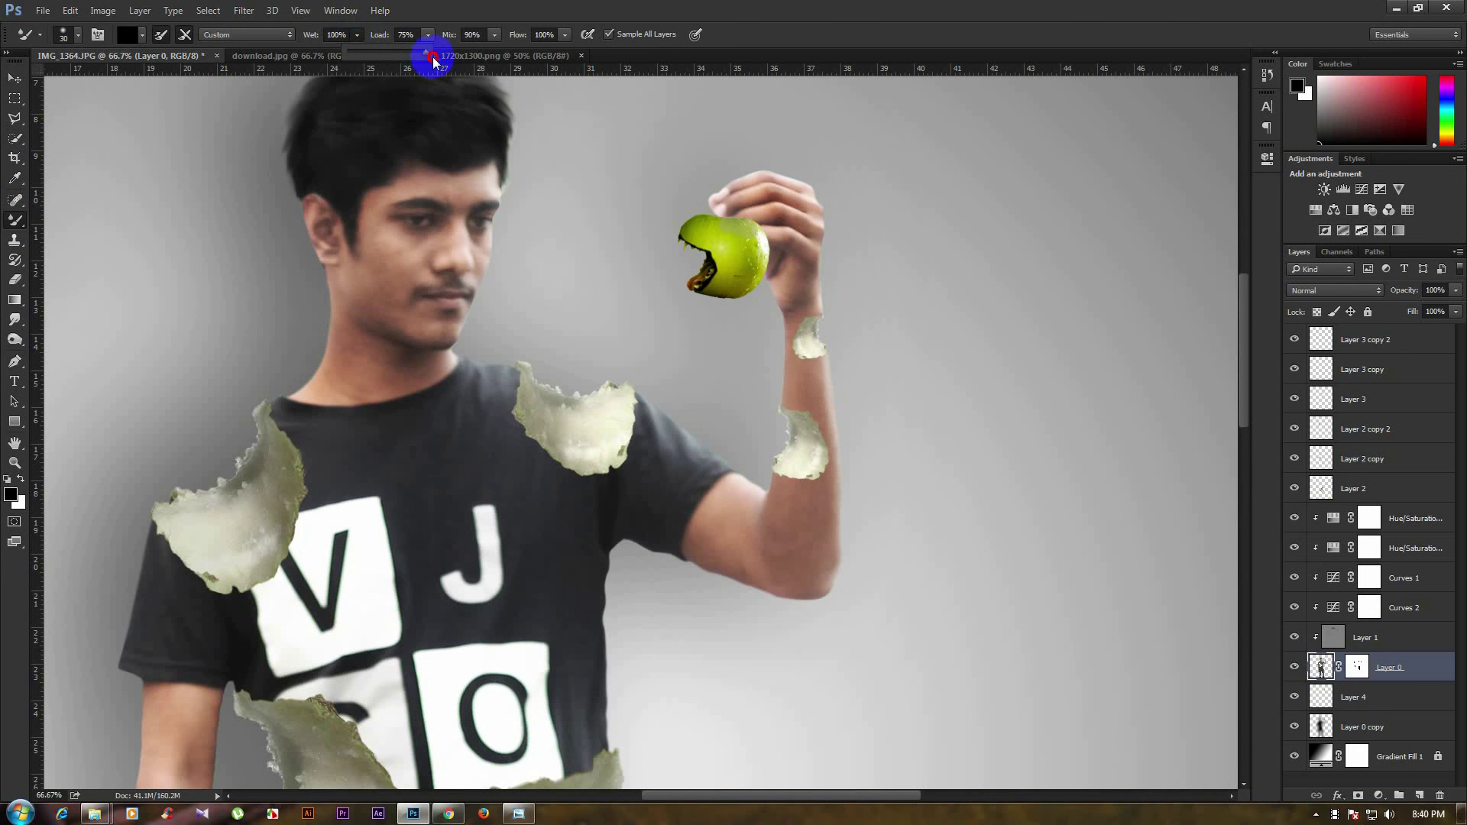
left_click_drag(776, 187, 762, 190)
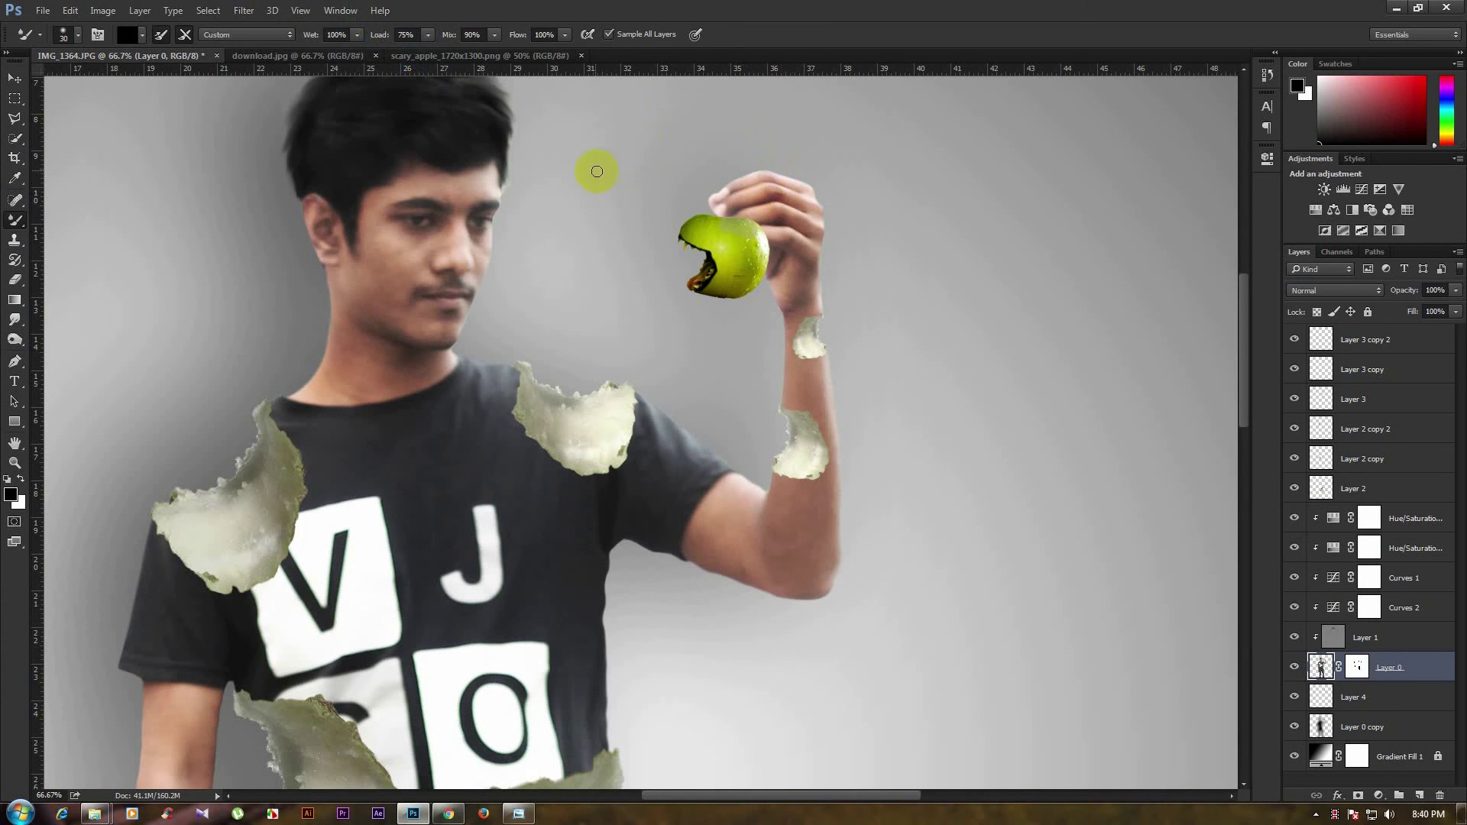
key("ctrl+0")
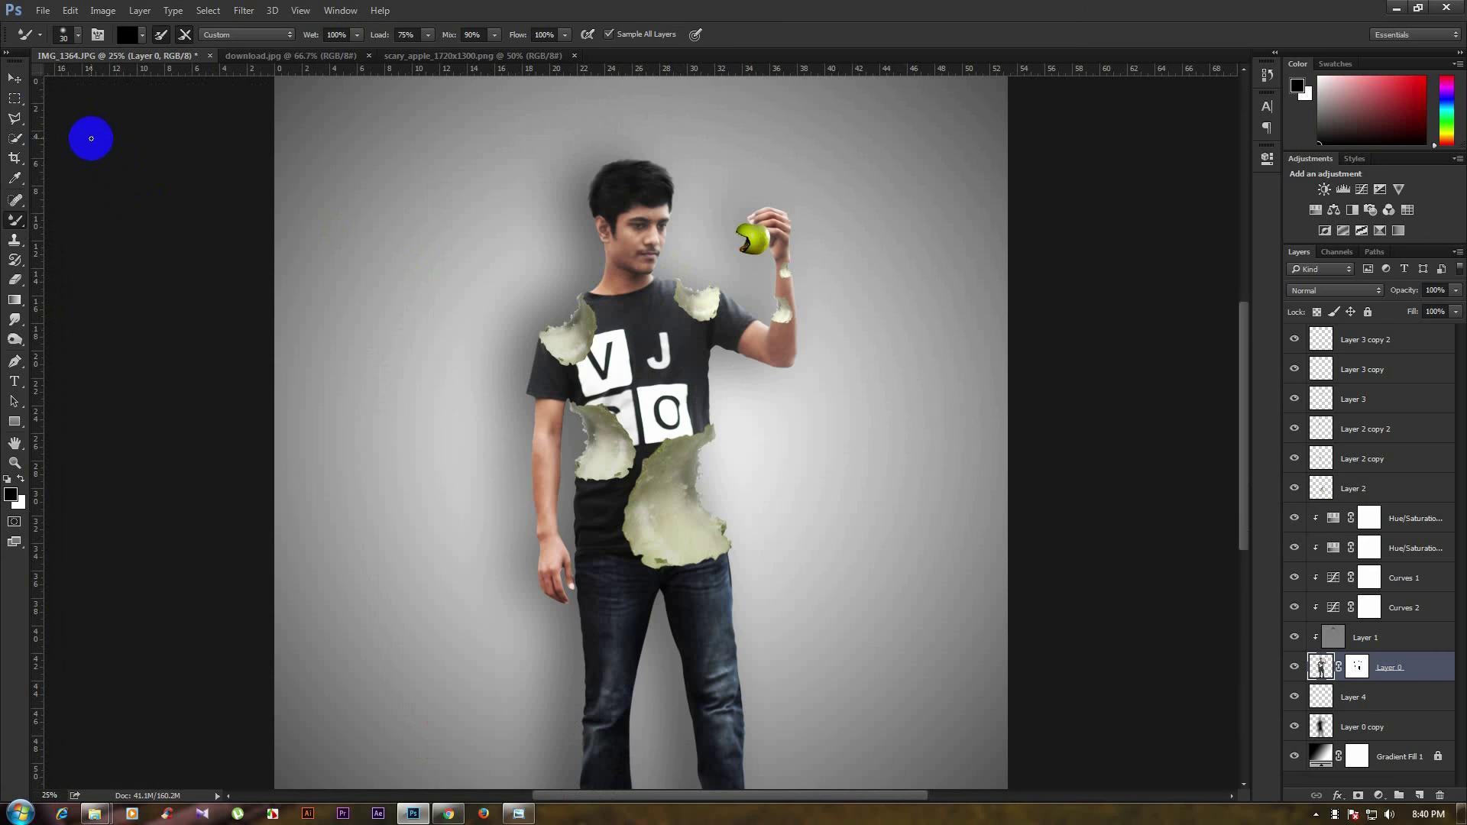
left_click(15, 78)
key("ctrl+minus")
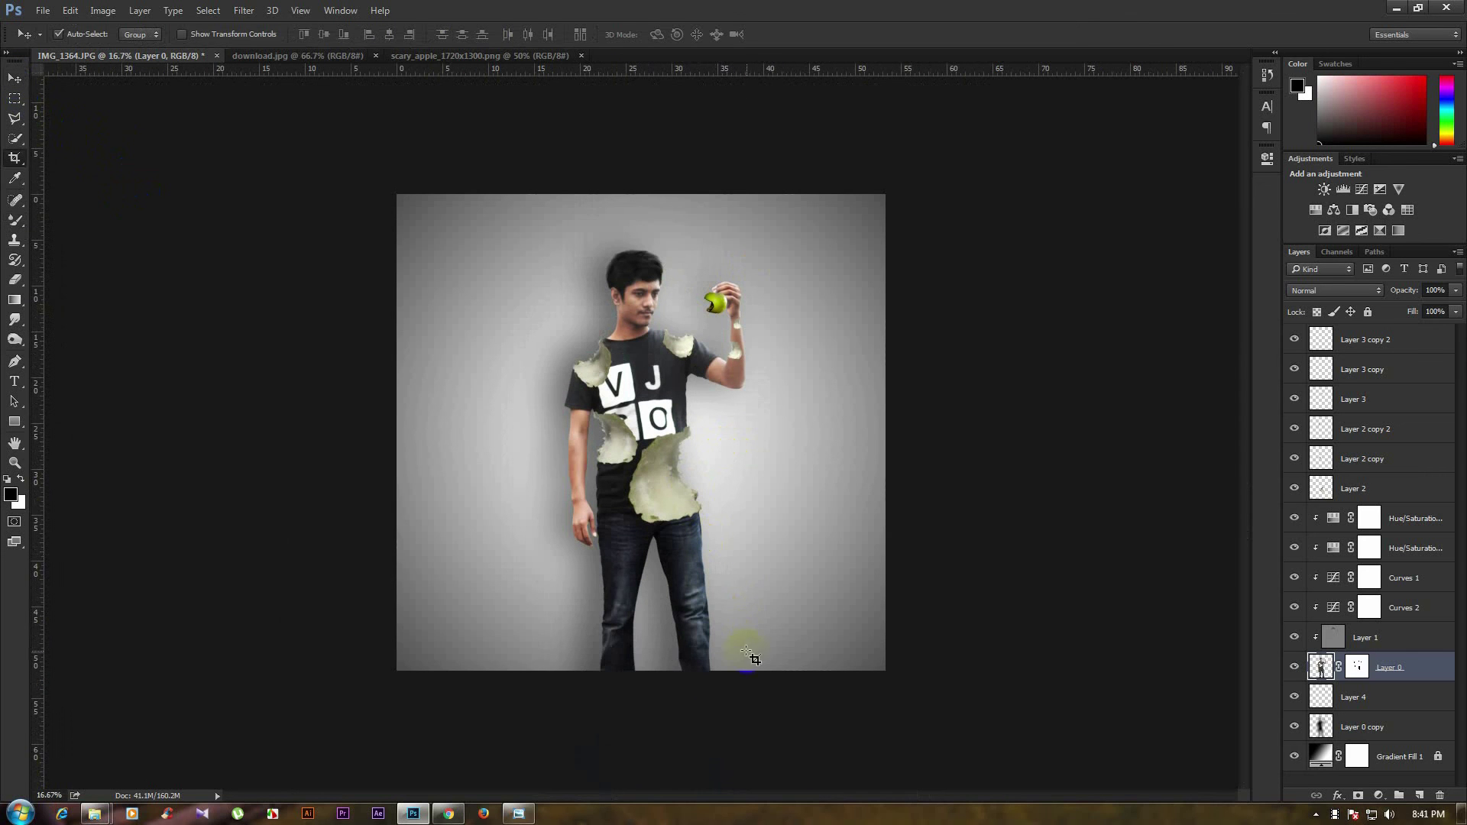
Crop the bottom of the image up to the man's upper thighs and zoom in.
left_click_drag(666, 672, 671, 645)
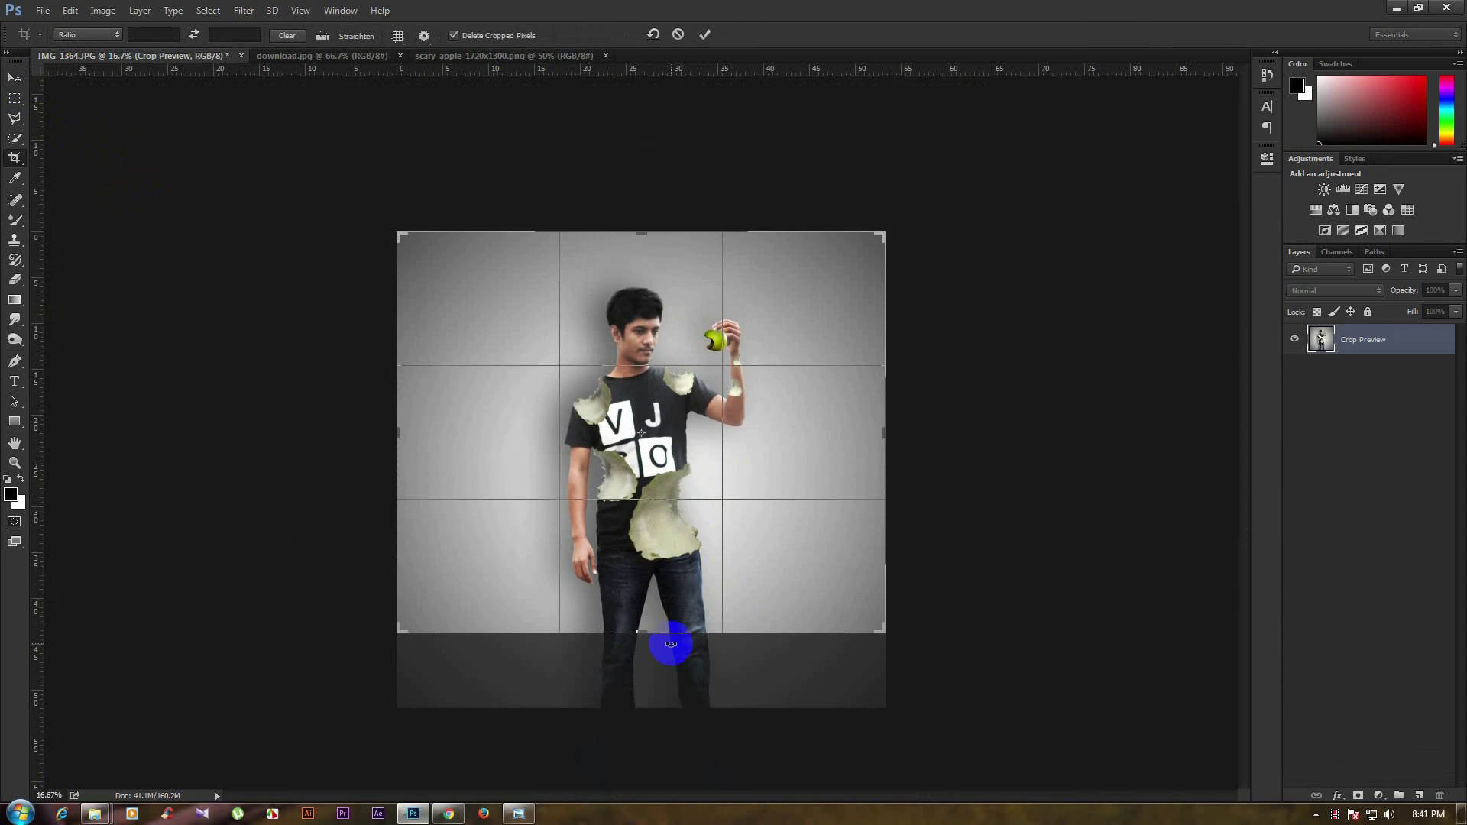
key("Return")
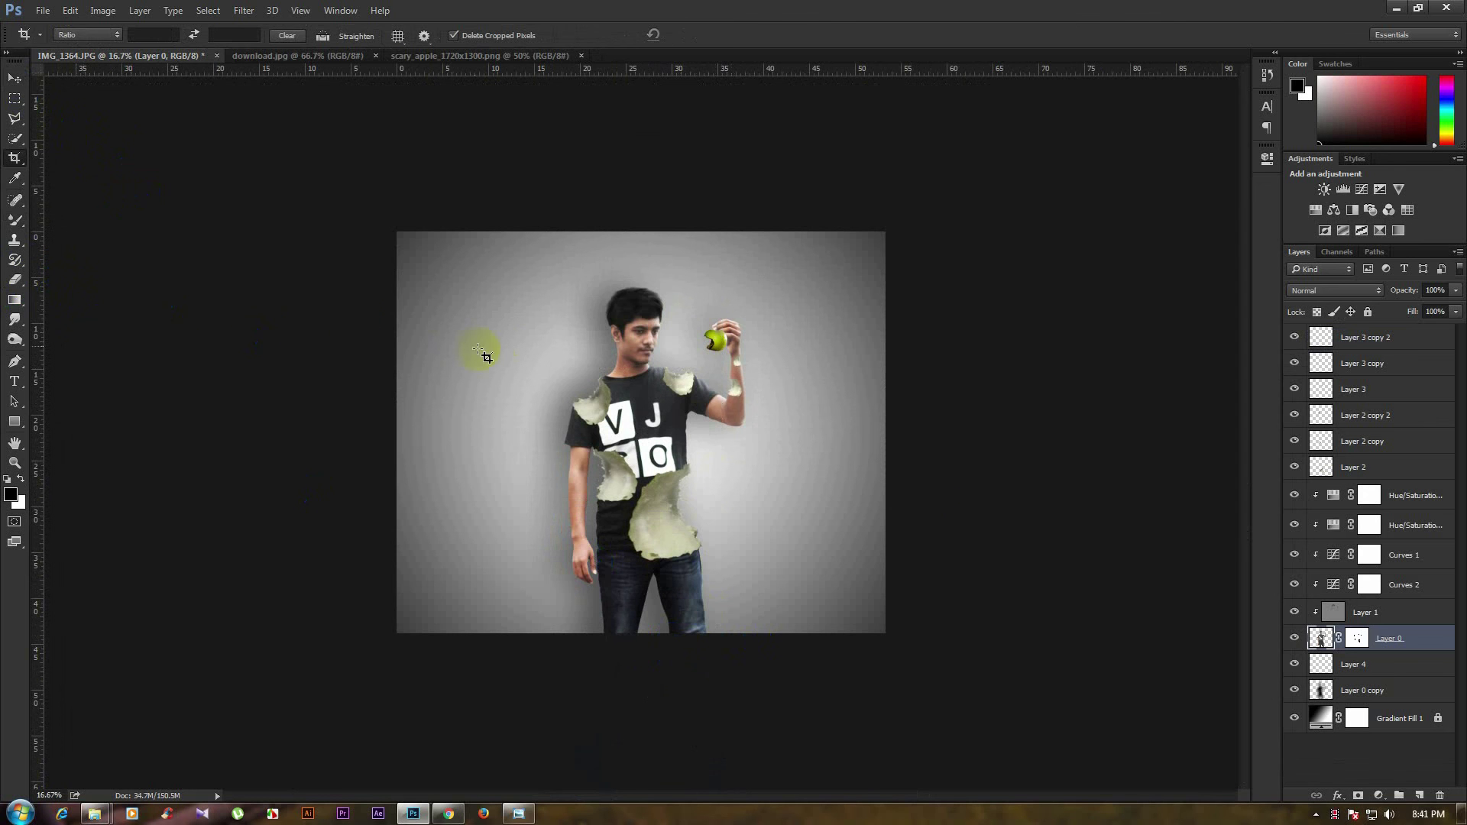
left_click(757, 382)
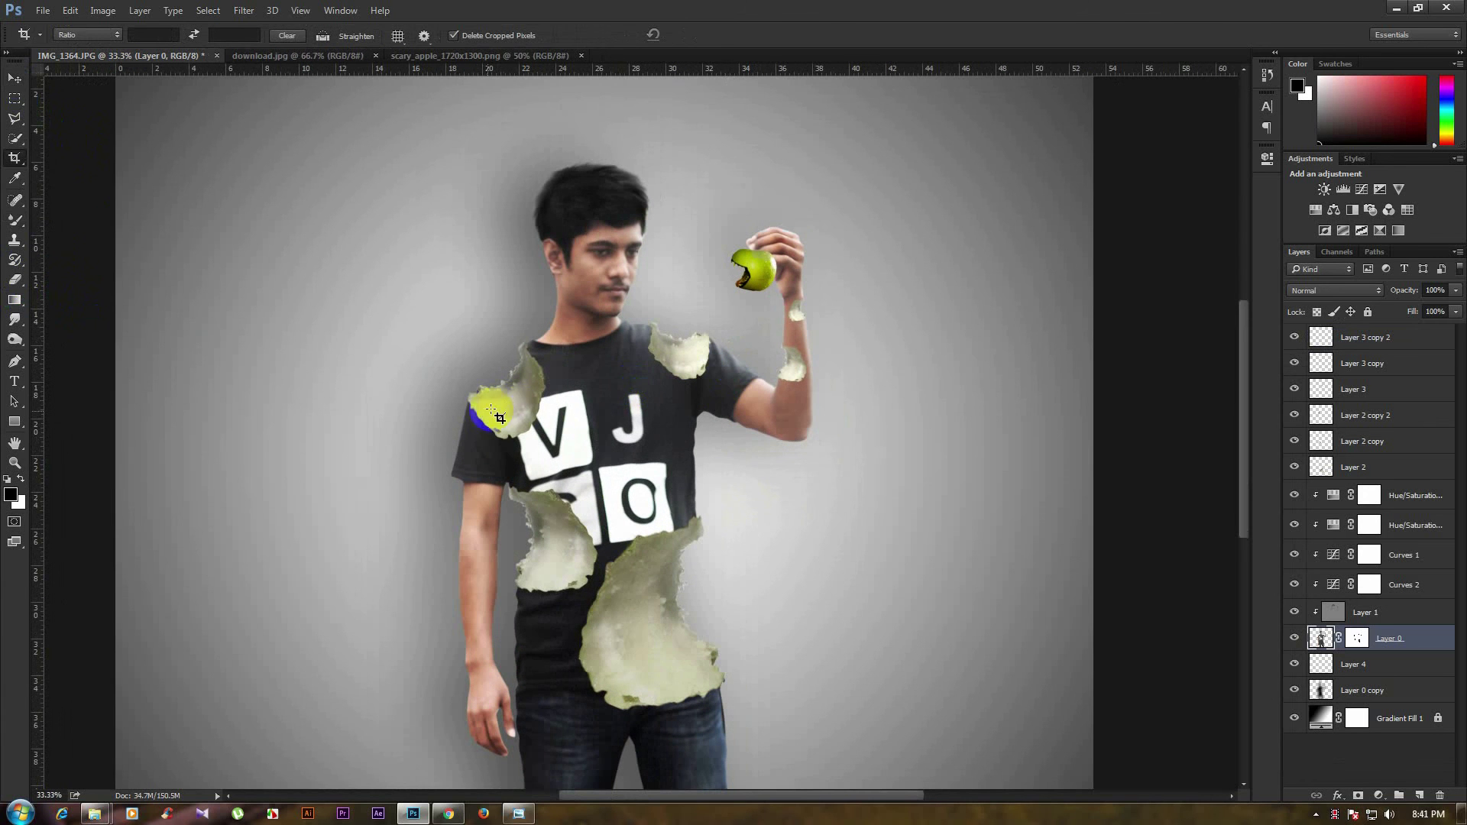
Cancel a stray second crop and select the Layer 2 copy 2 peel layer with the Move tool.
left_click(365, 371)
key("Escape")
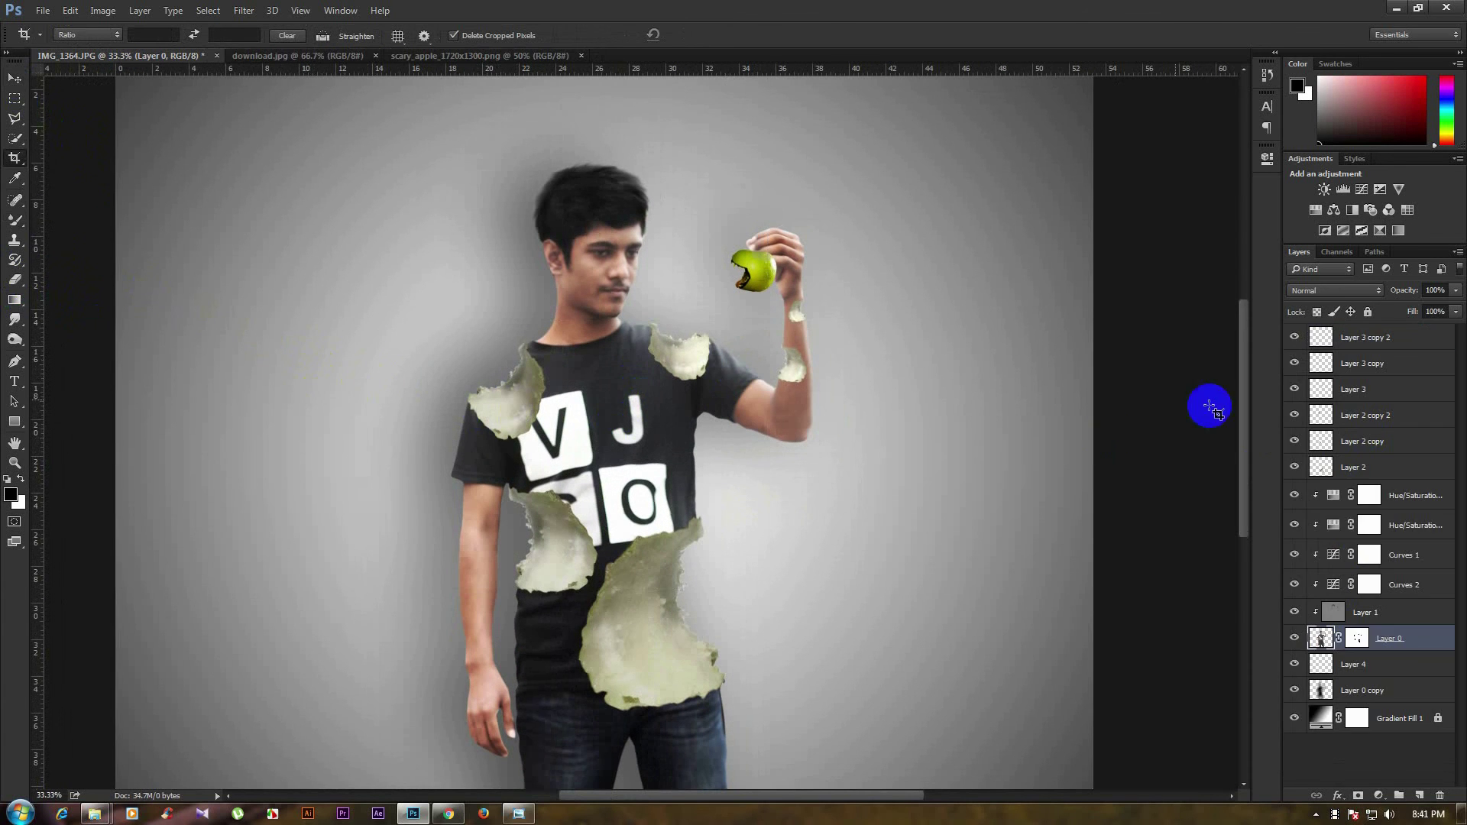
left_click(14, 78)
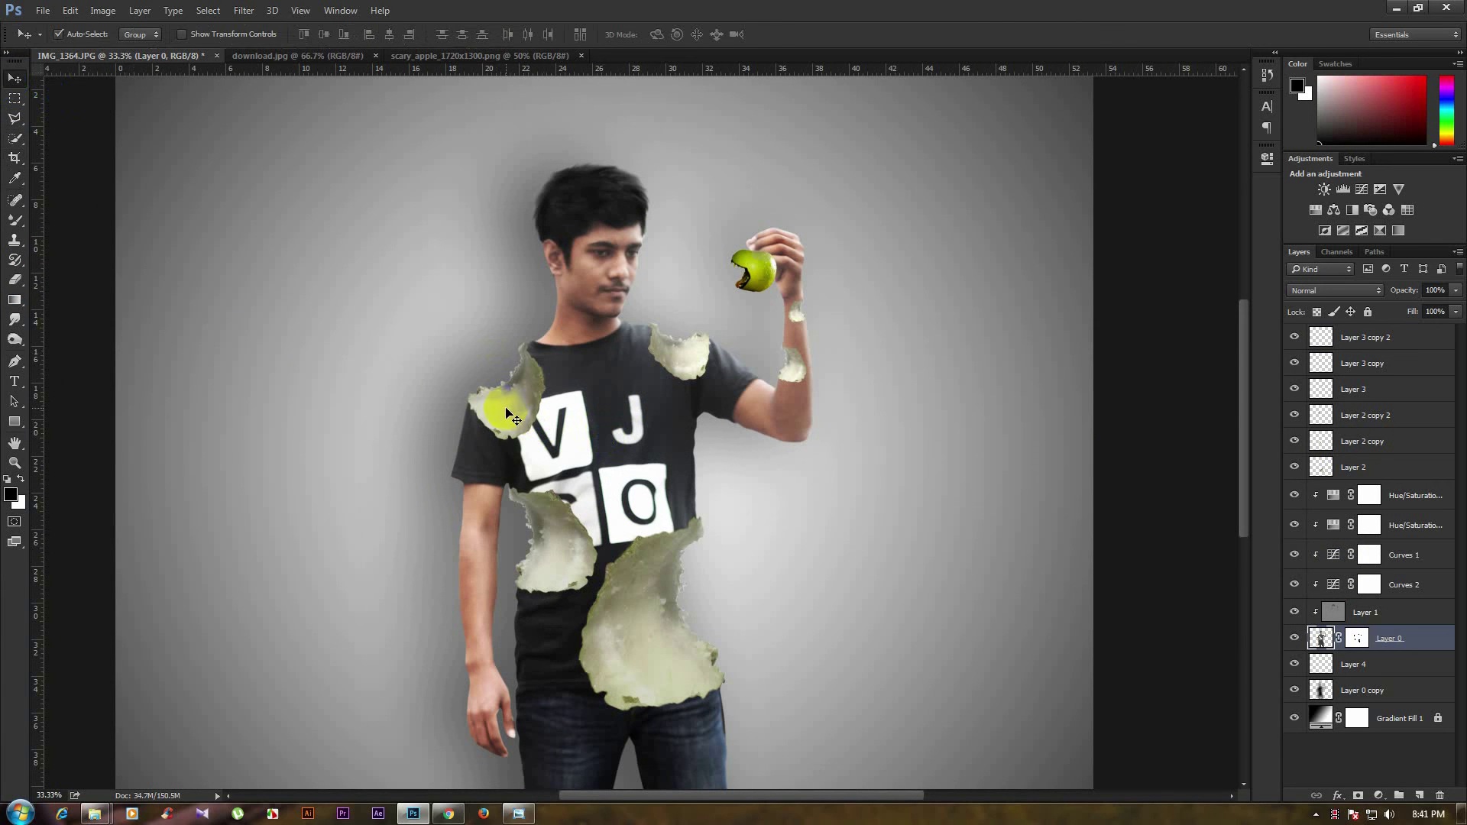
left_click(504, 413)
Apply Color Balance to the peel: Midtones Yellow–Blue -28, Highlights -15.
left_click(108, 13)
mouse_move(123, 49)
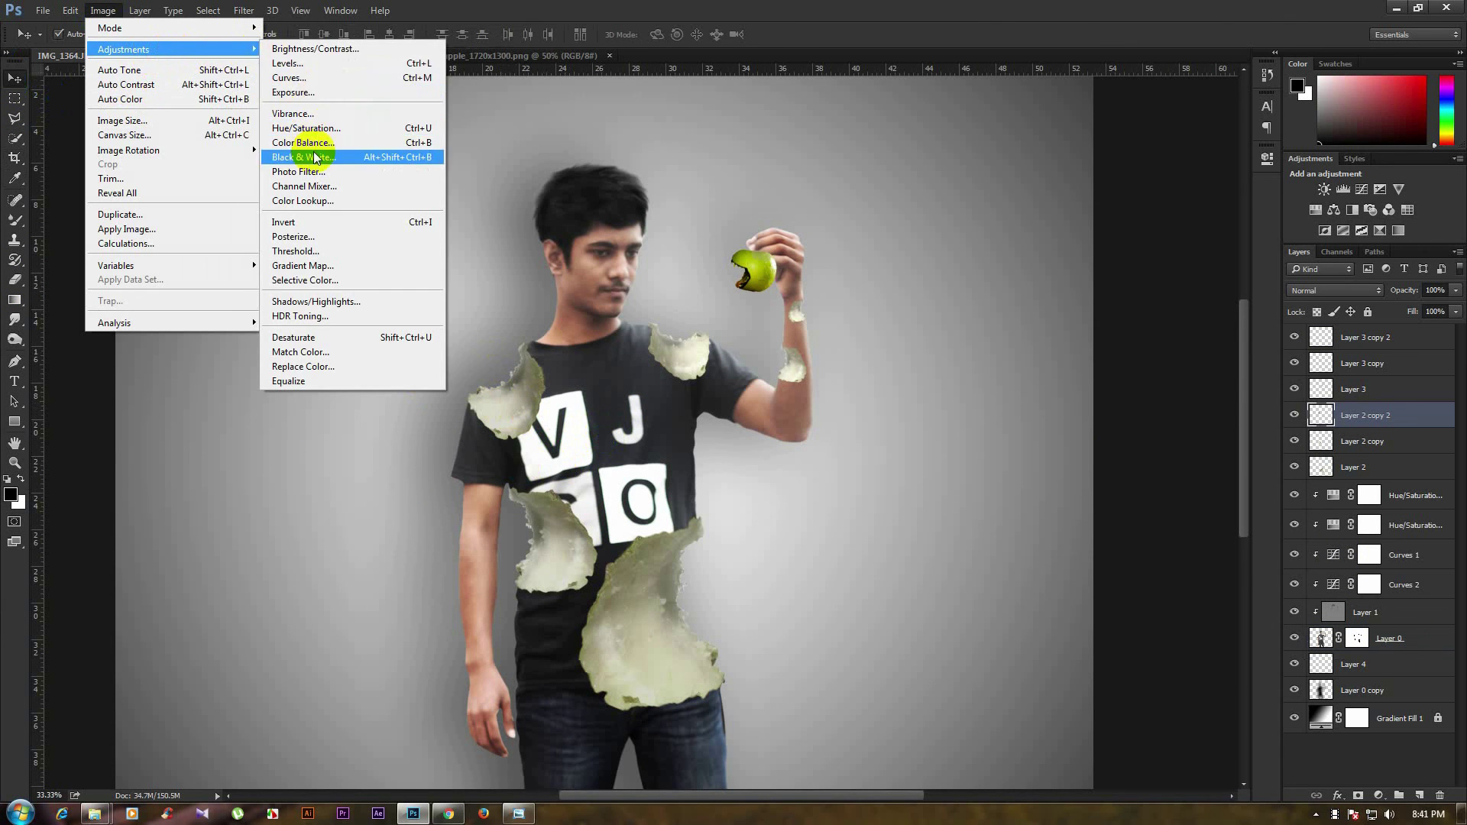
left_click(303, 142)
left_click_drag(1018, 307, 1005, 301)
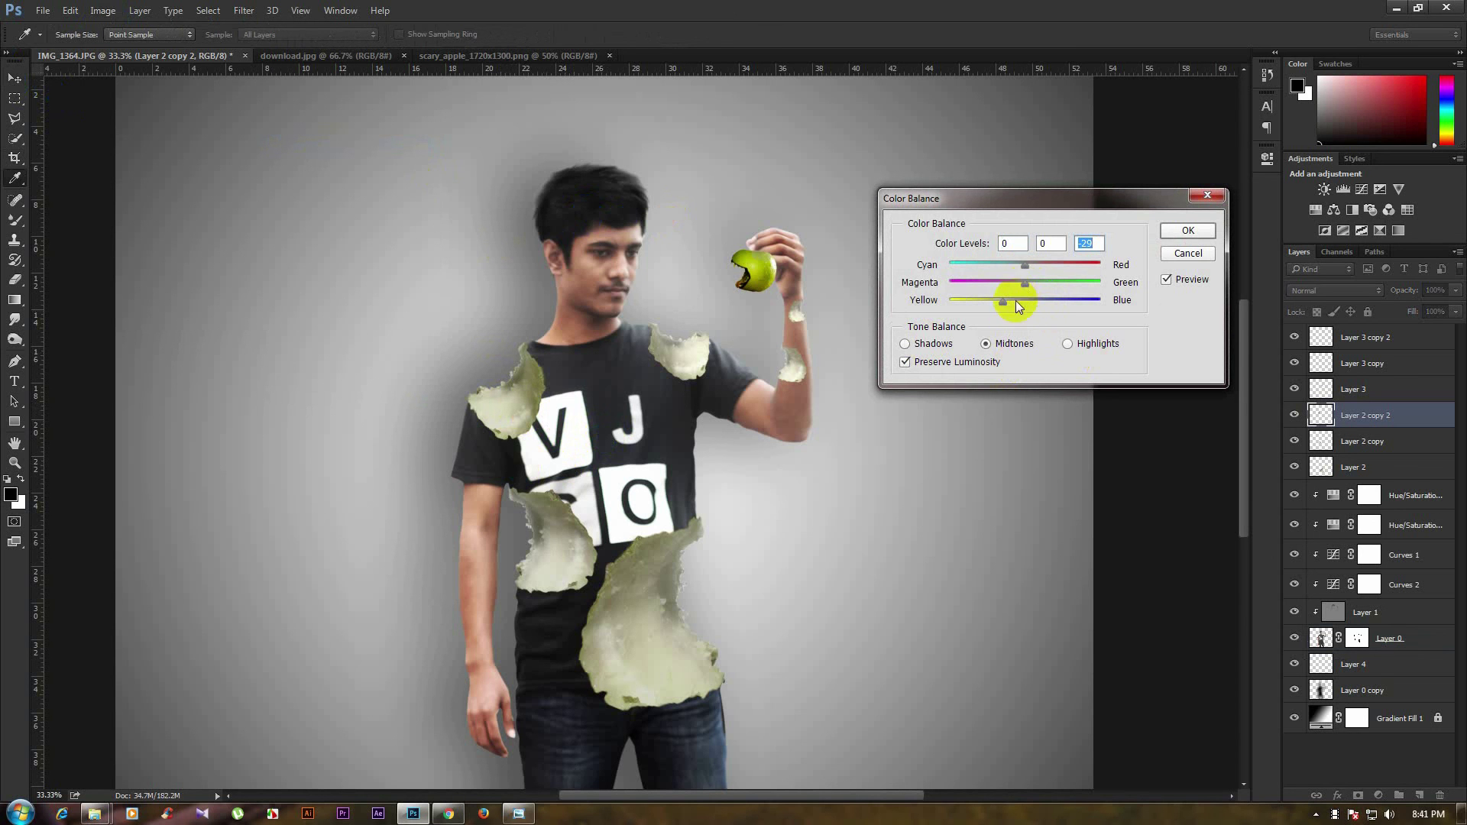
left_click(1070, 344)
left_click_drag(1008, 304, 1014, 302)
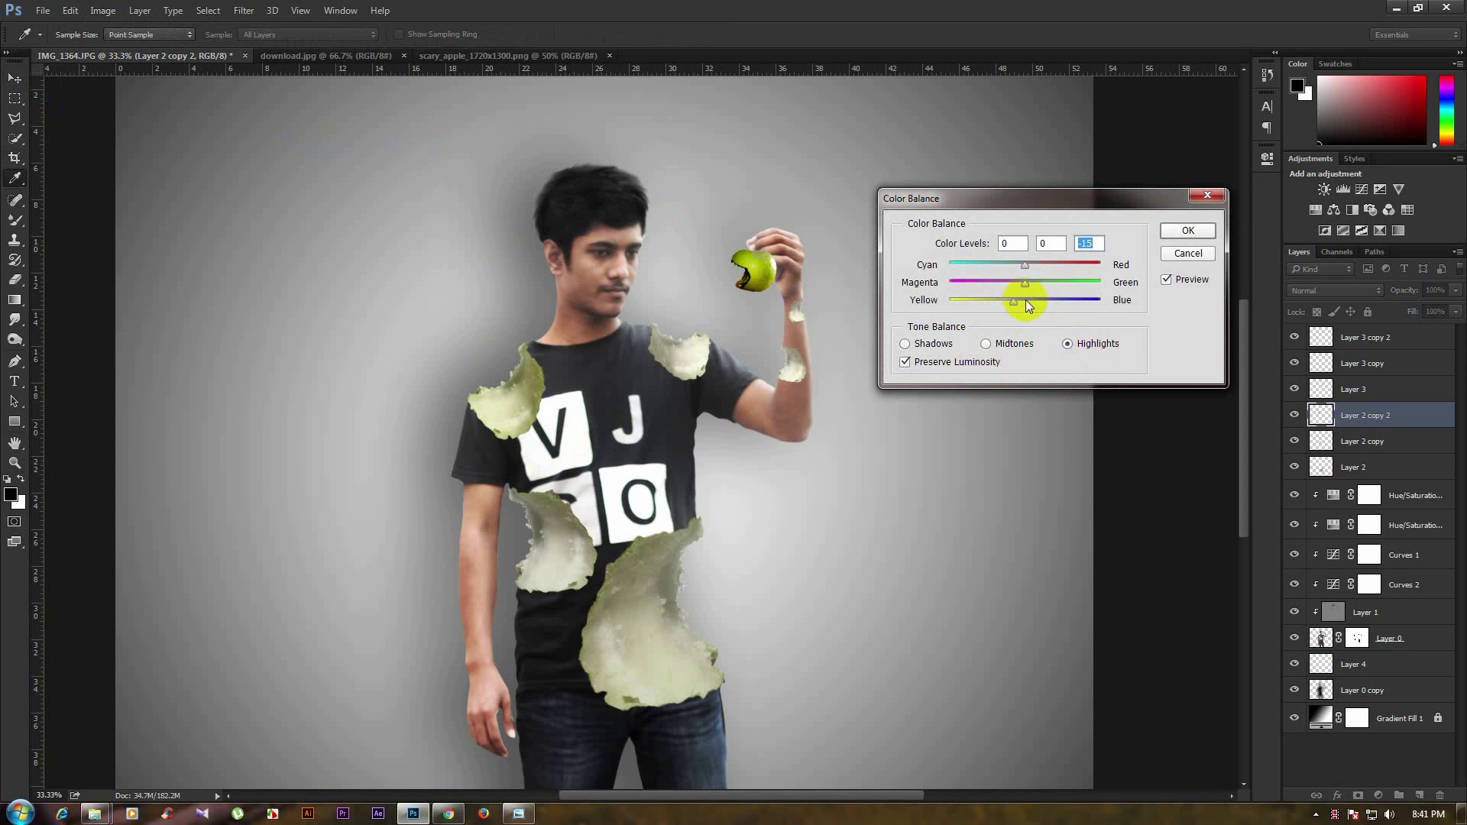
left_click(1183, 233)
key("v")
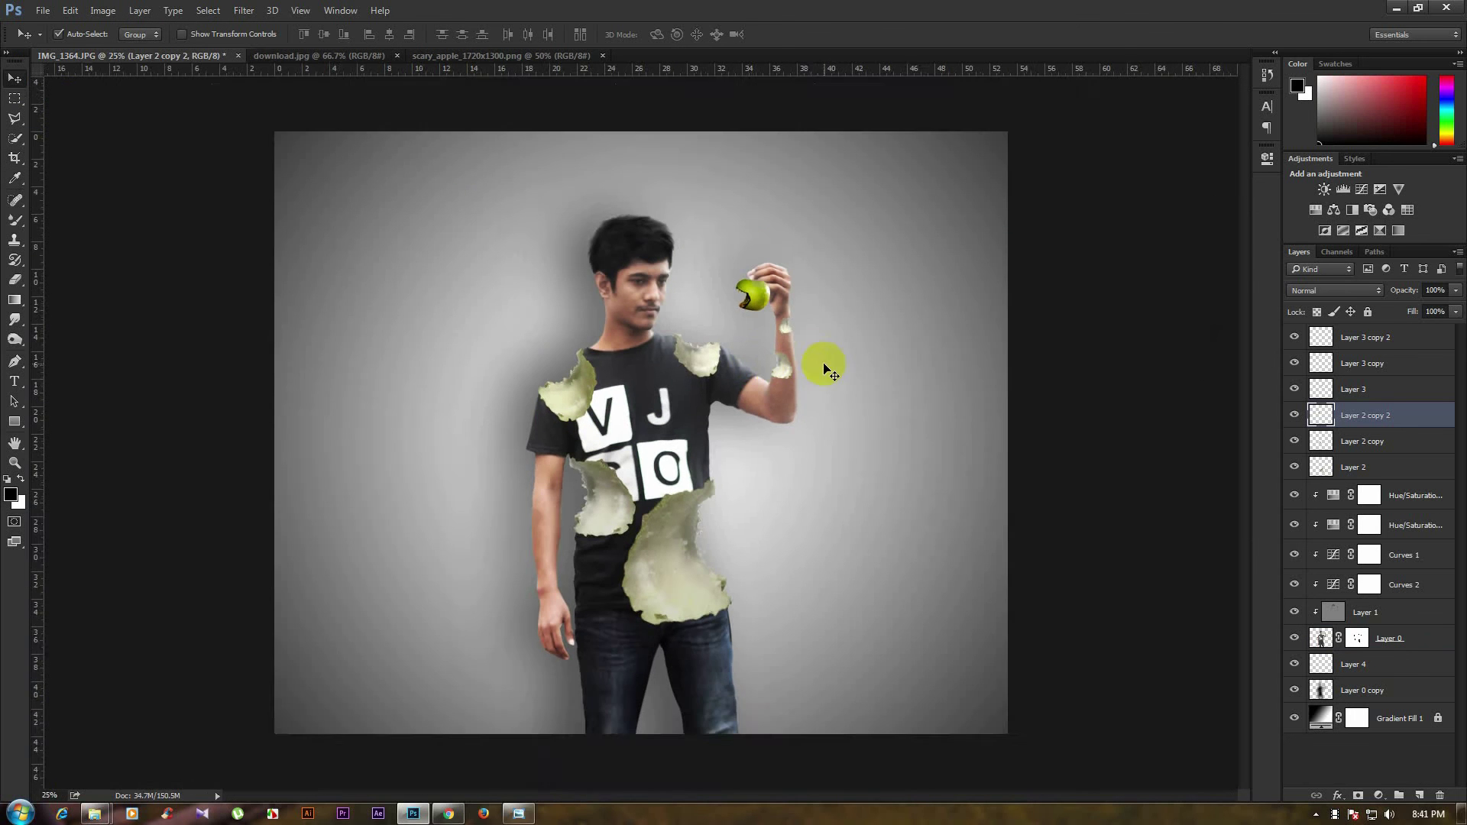
left_click(787, 392)
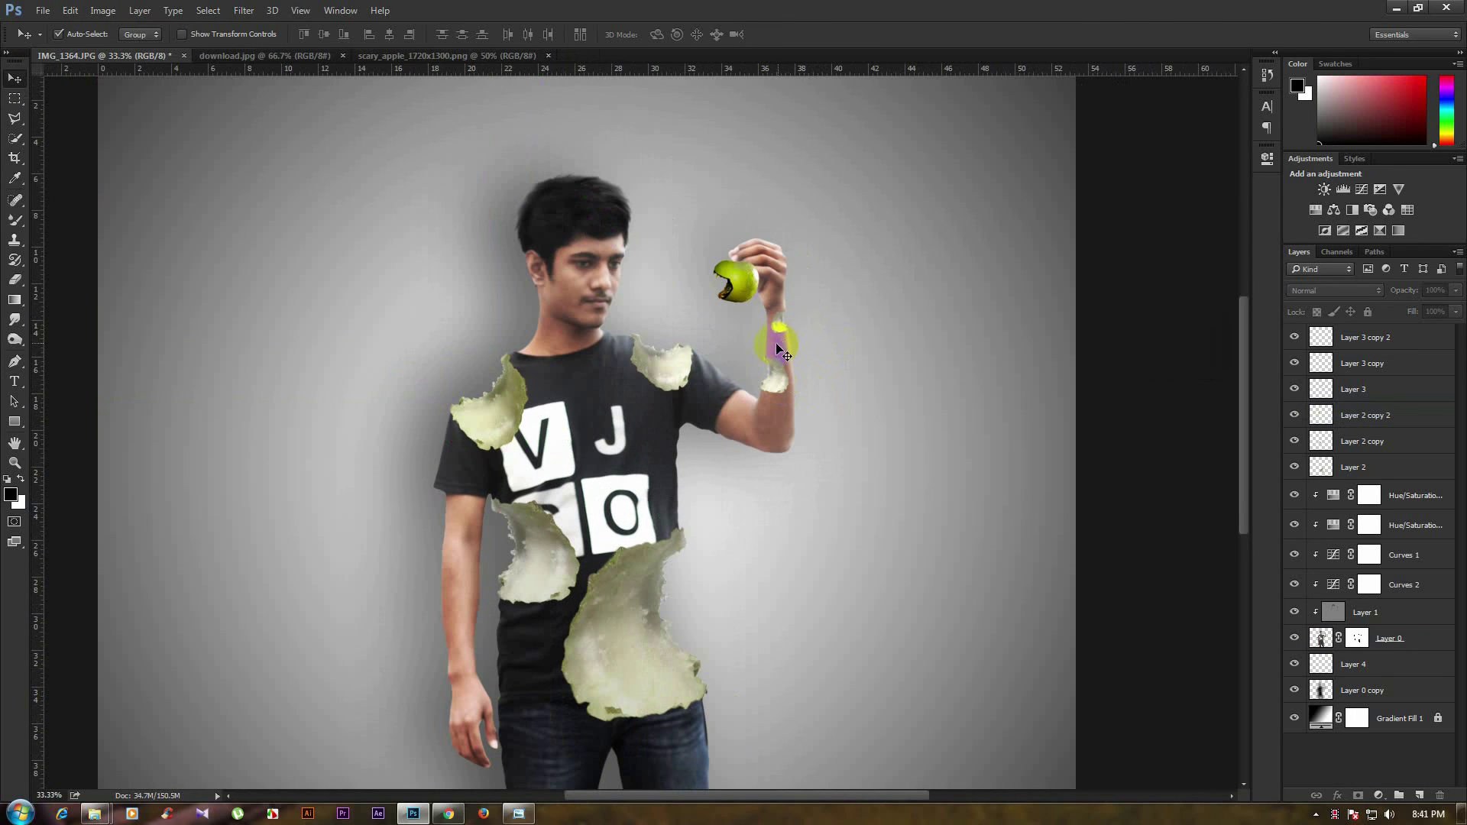
scroll(867, 408, "down", 2)
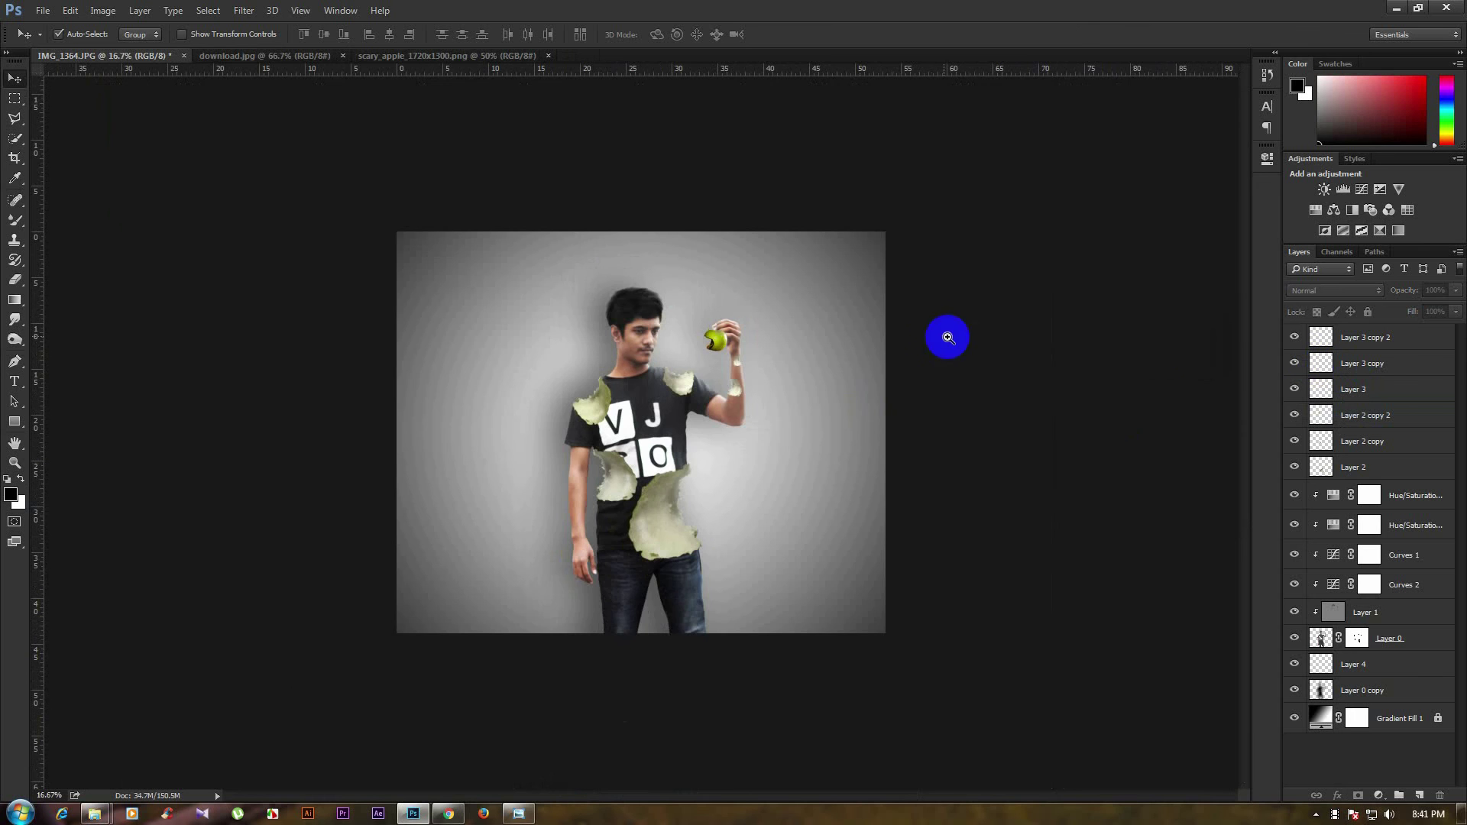
scroll(946, 350, "up", 1)
scroll(948, 413, "up", 1)
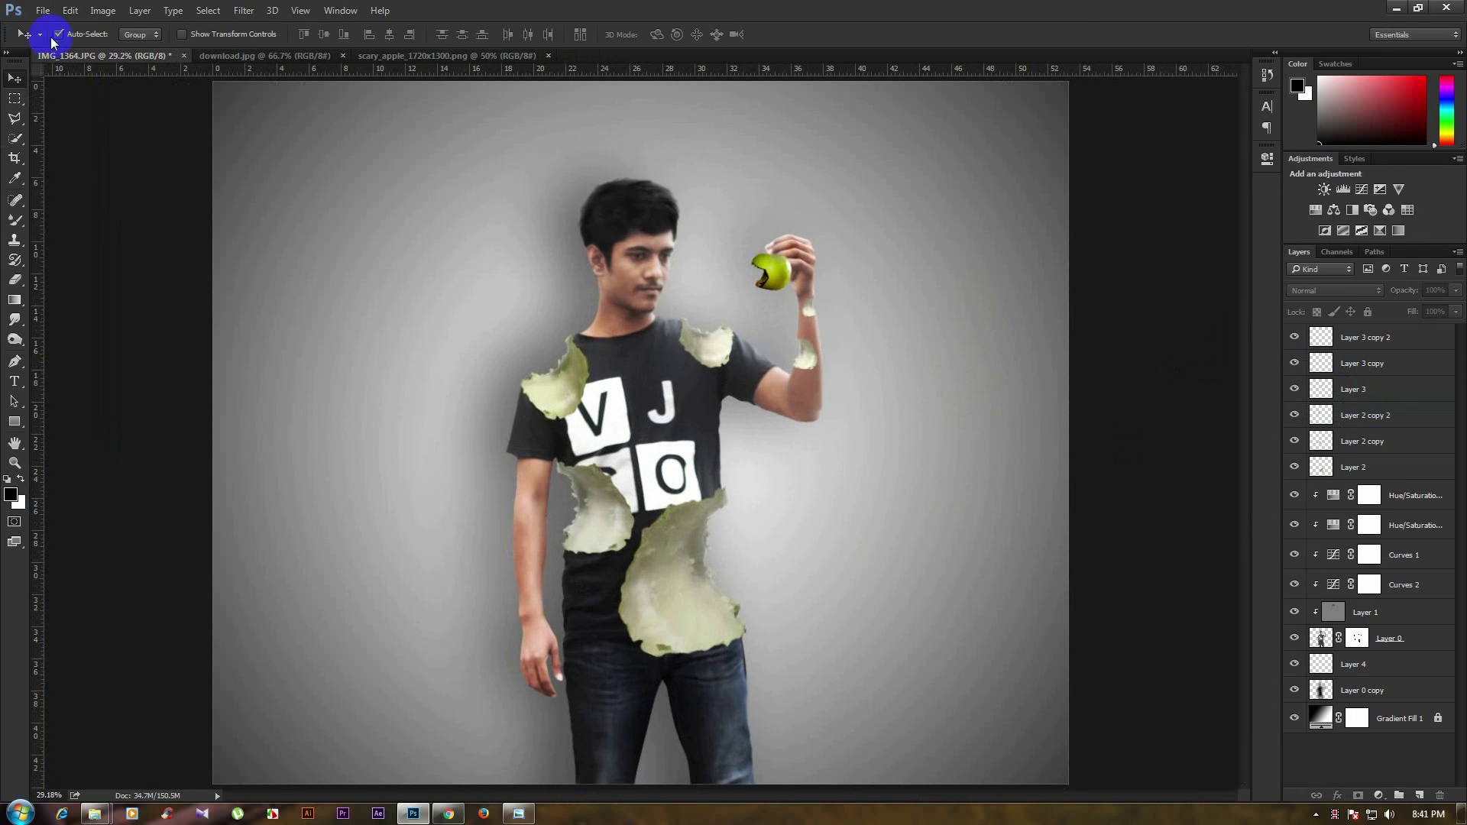
left_click(1391, 339)
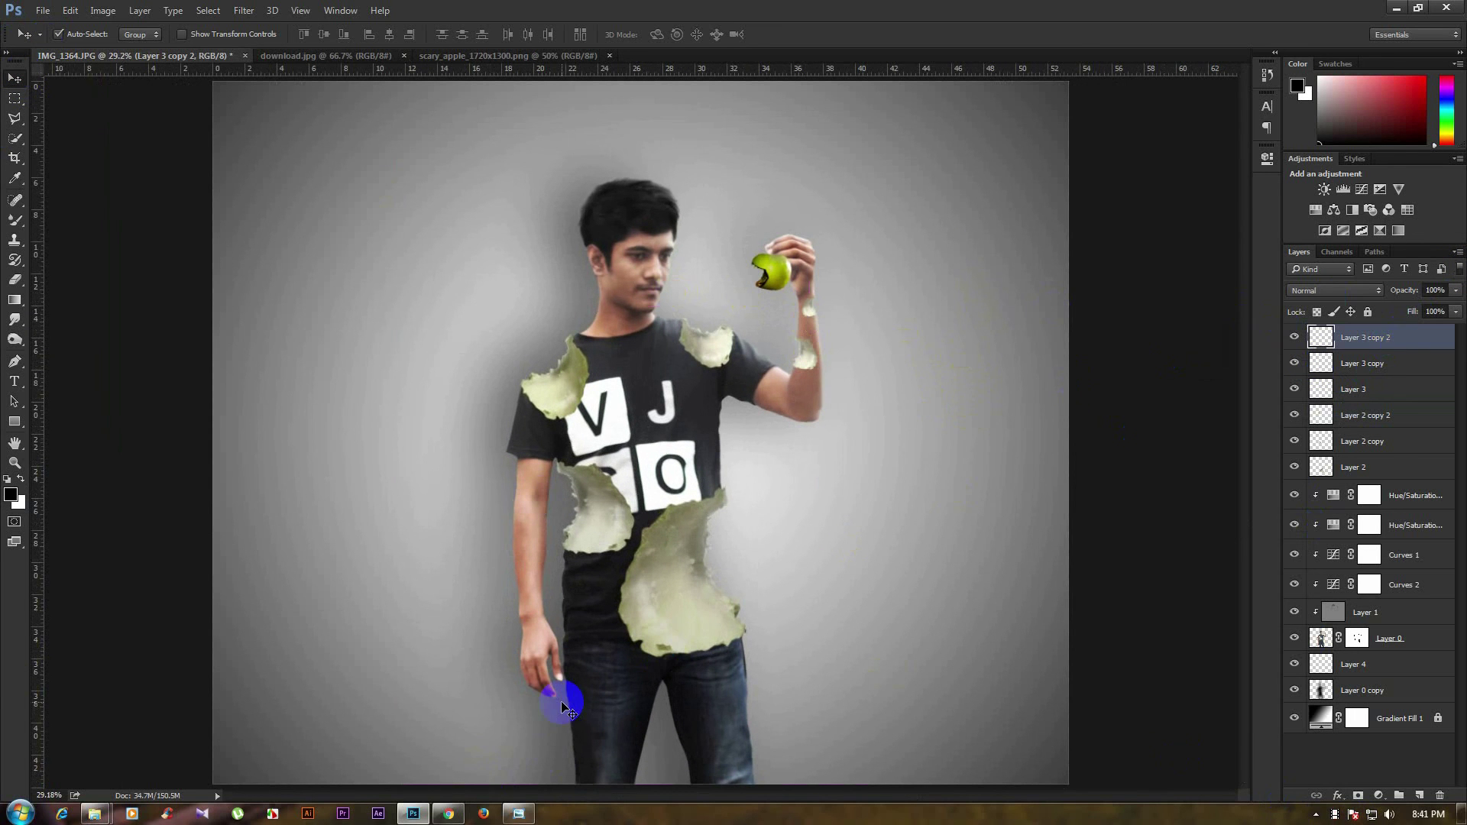
left_click_drag(562, 707, 583, 707)
left_click(1338, 816)
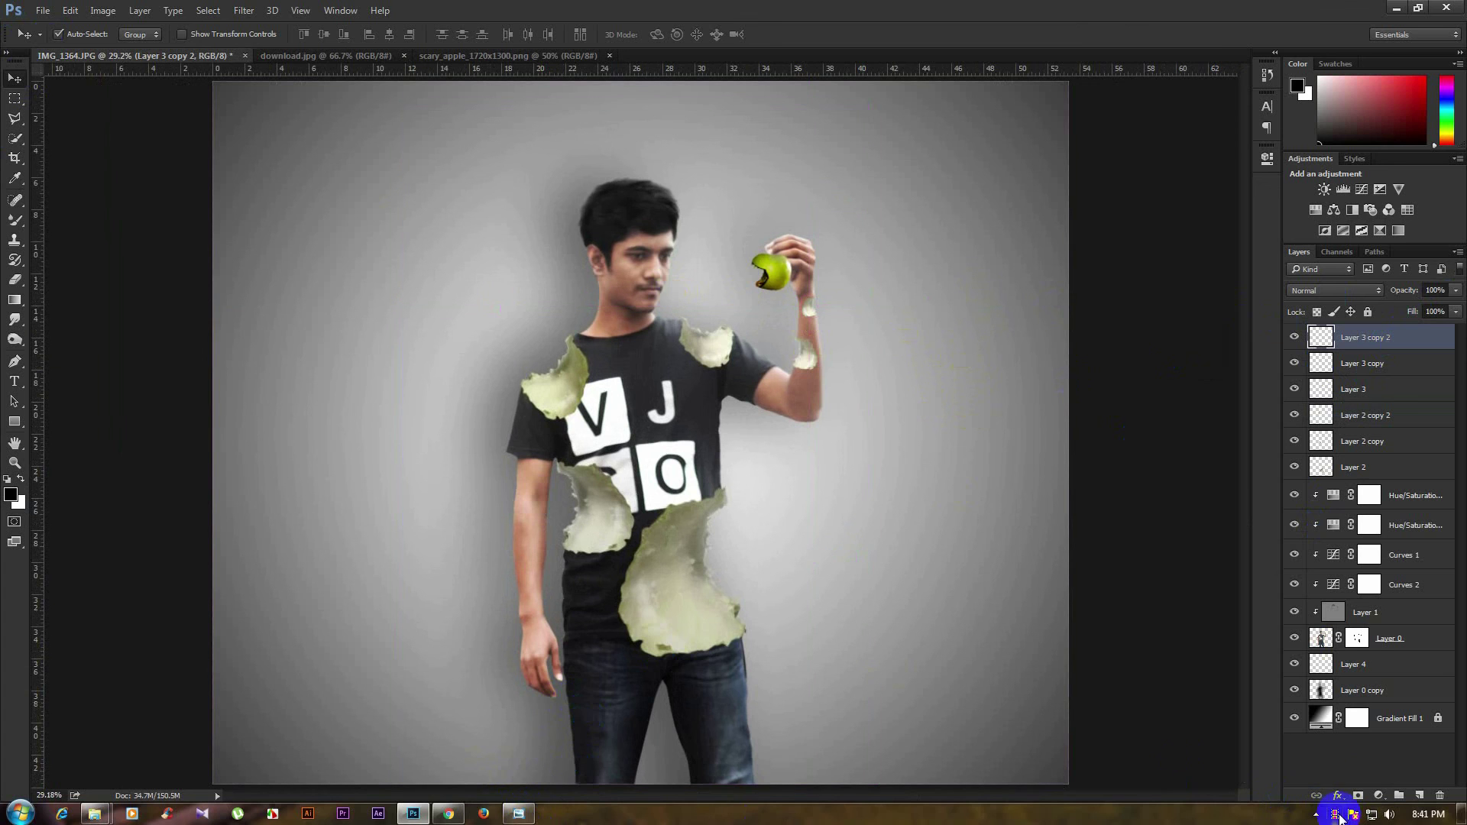